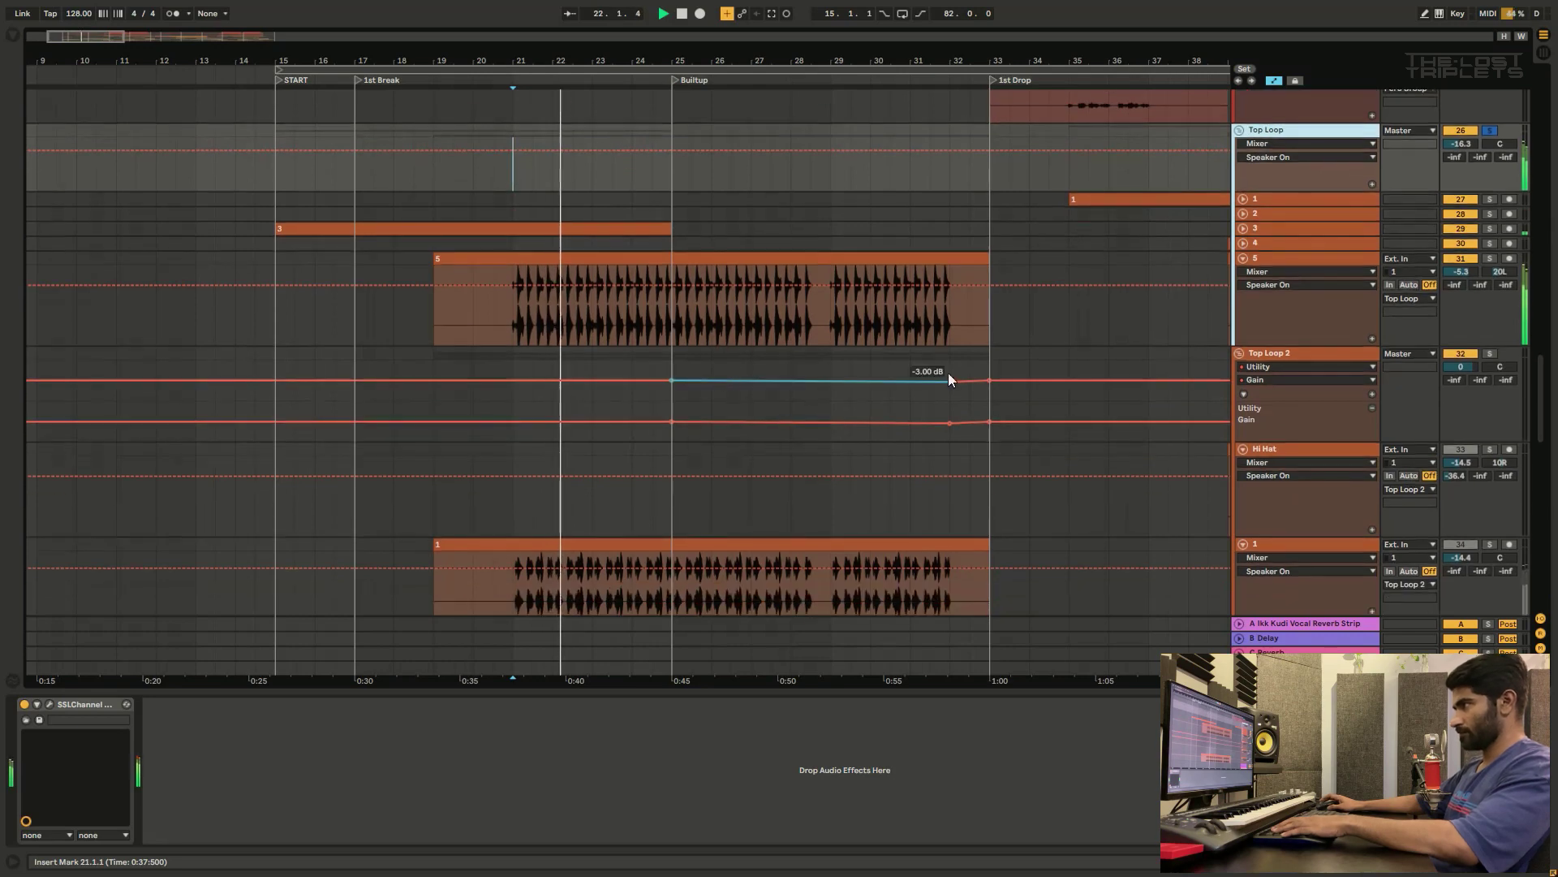
# Step: Solo the Top Loop 2 group and play it to audition its percussion layers
pyautogui.click(1489, 353)
pyautogui.click(1261, 353)
pyautogui.scroll(-3, 961, 372)
pyautogui.scroll(-3, 961, 372)
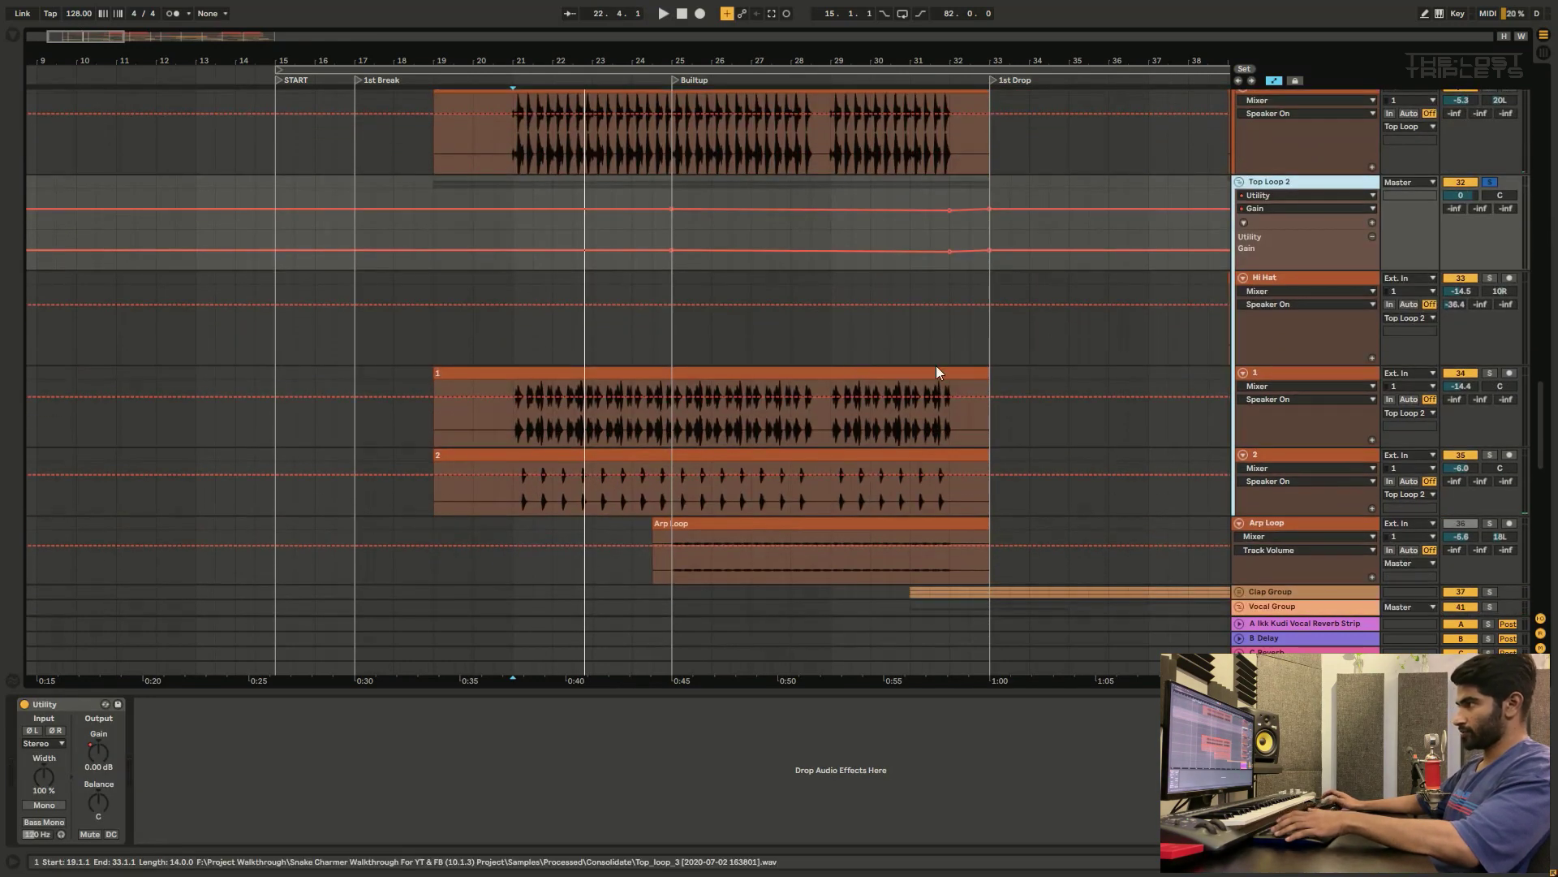
pyautogui.press('space')
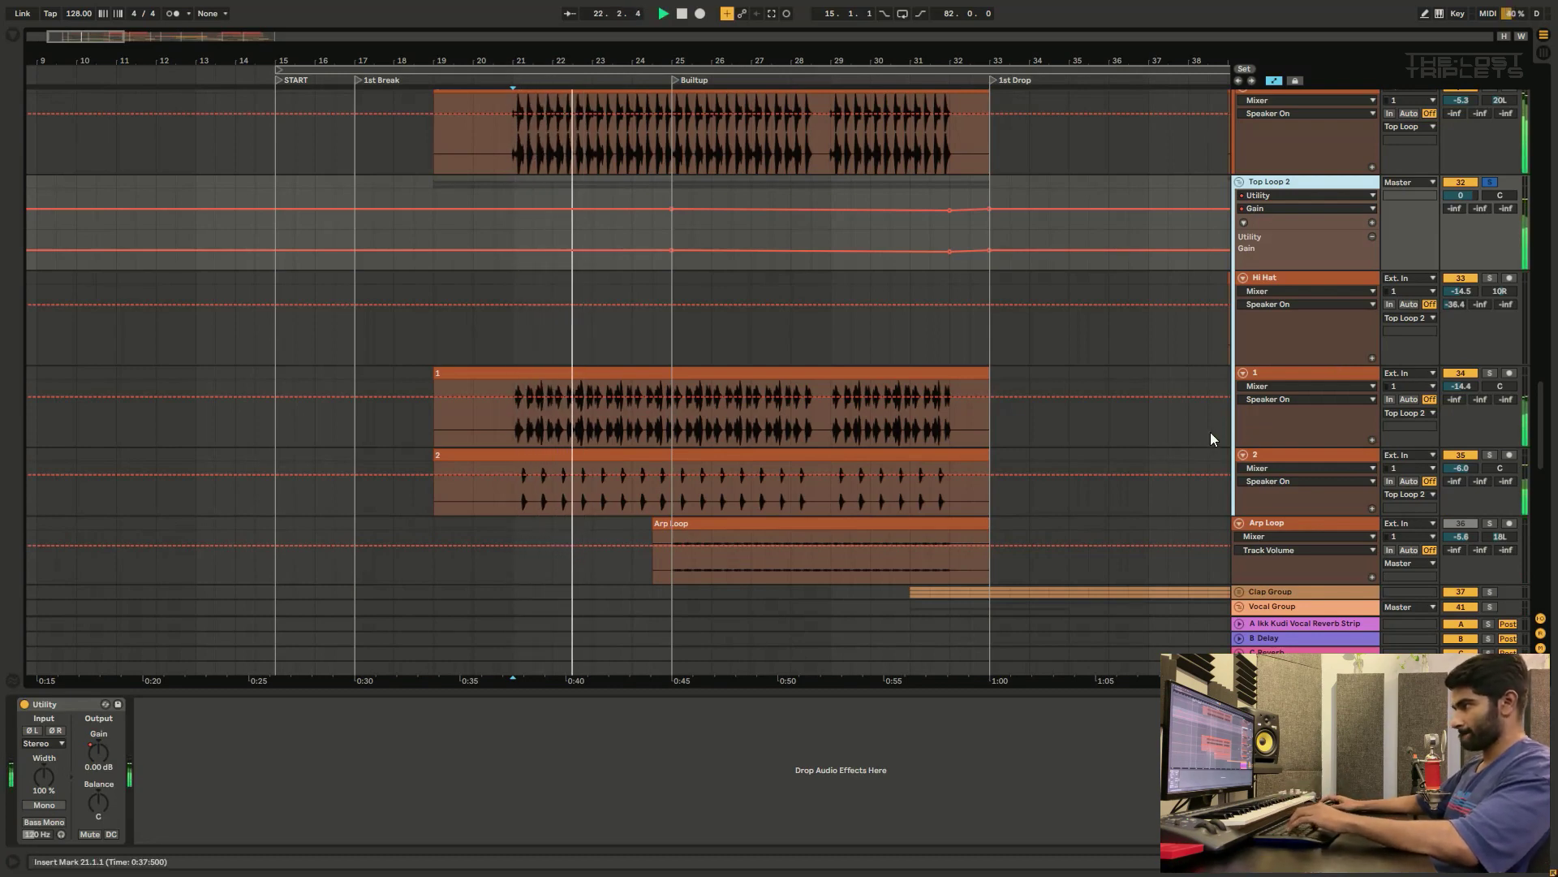
pyautogui.scroll(5, 1160, 439)
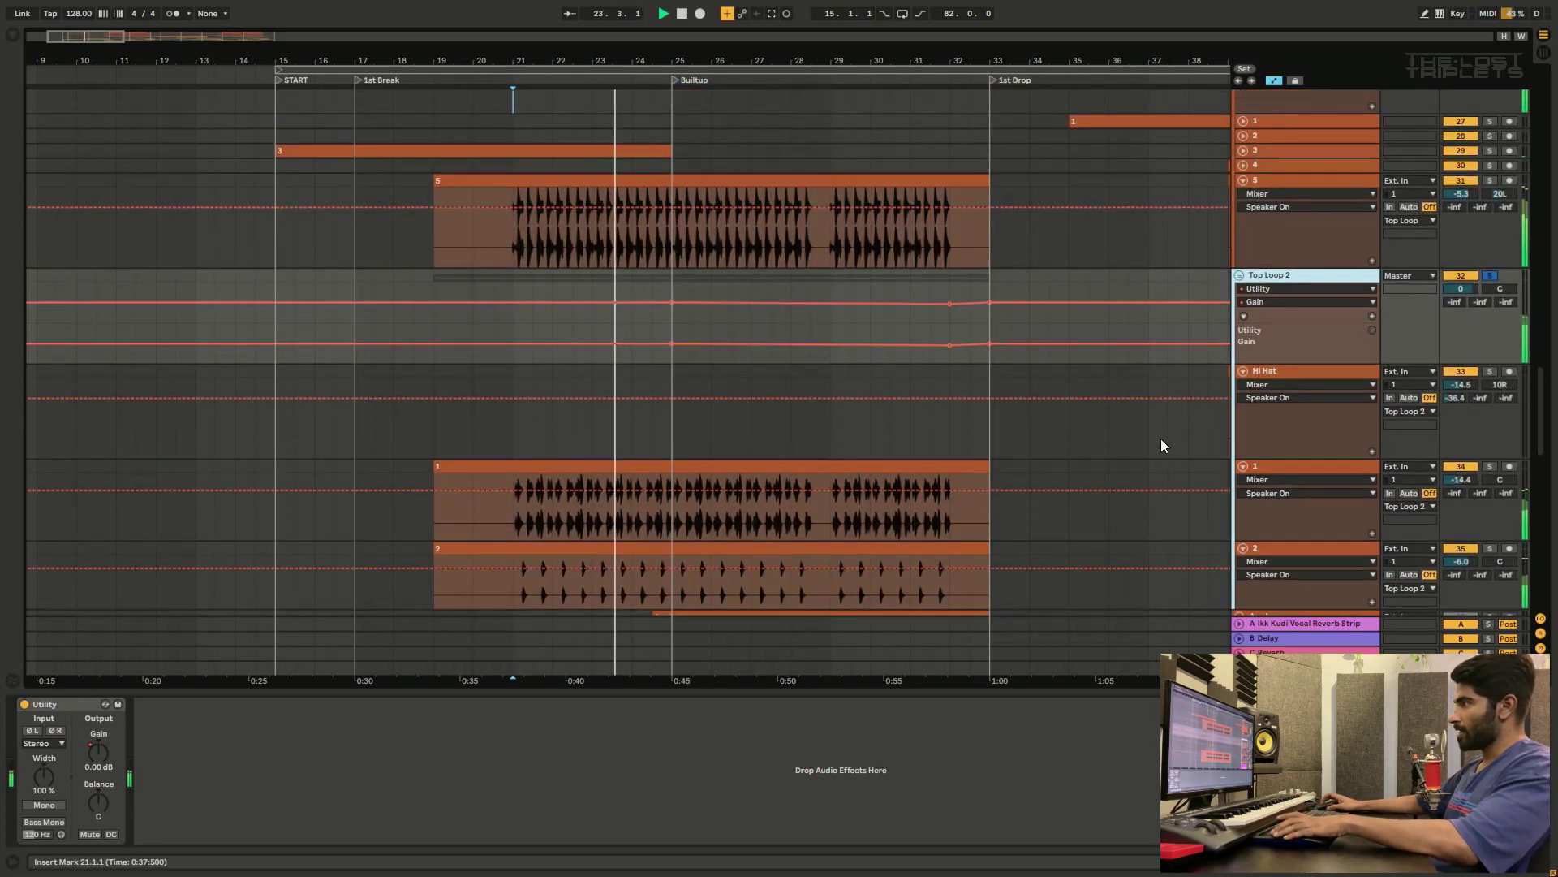
pyautogui.press('space')
# Step: Solo track 5 in the Top Loop group, play it from bar 21 and examine its EQ Eight
pyautogui.click(1286, 232)
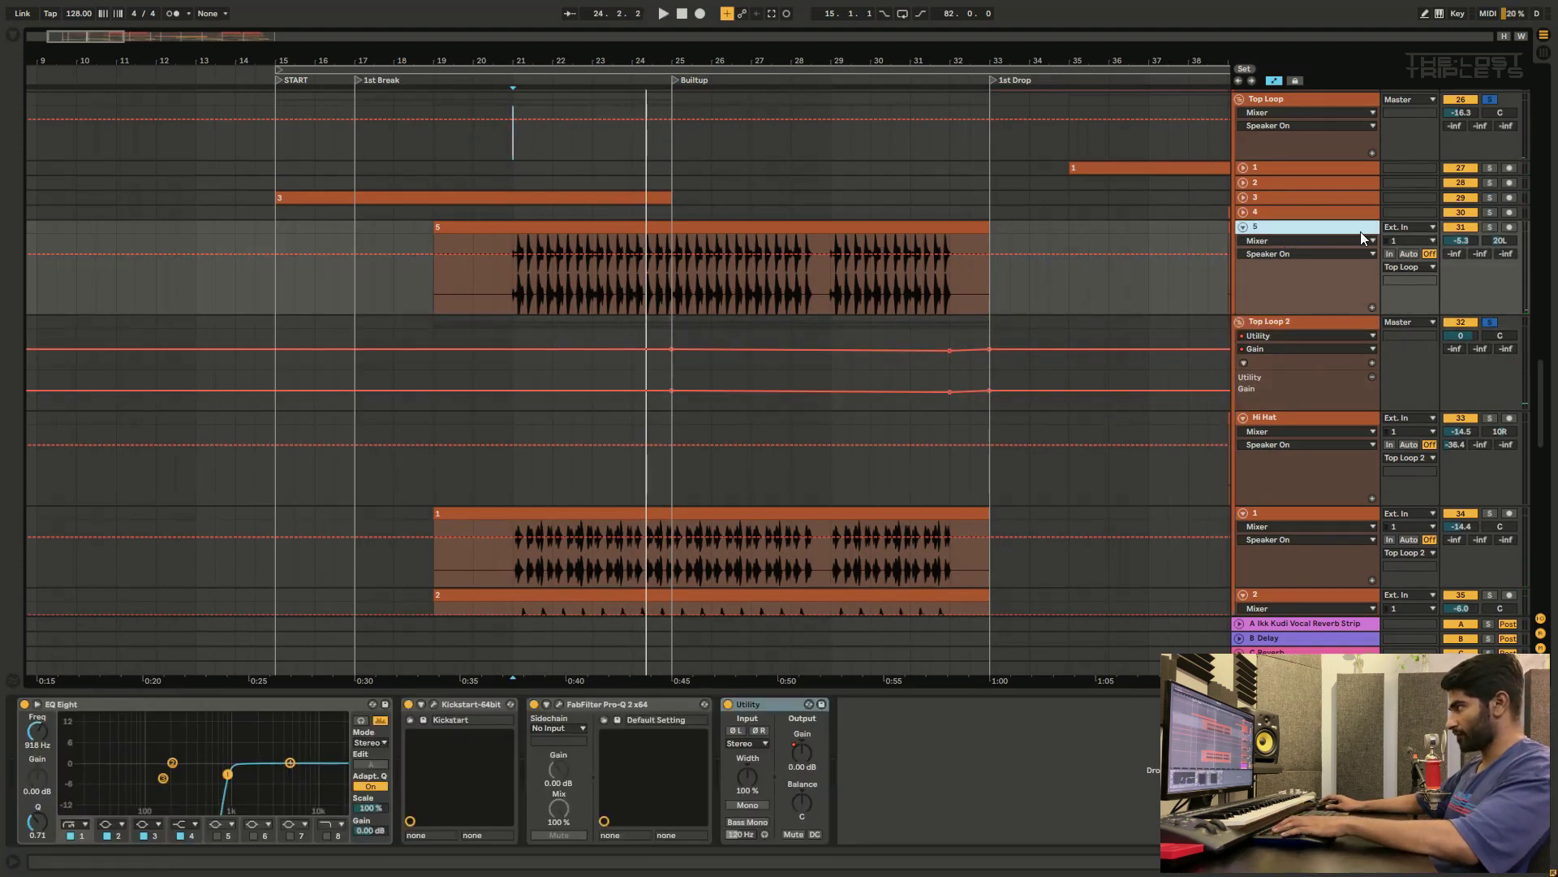
pyautogui.click(1489, 227)
pyautogui.press('space')
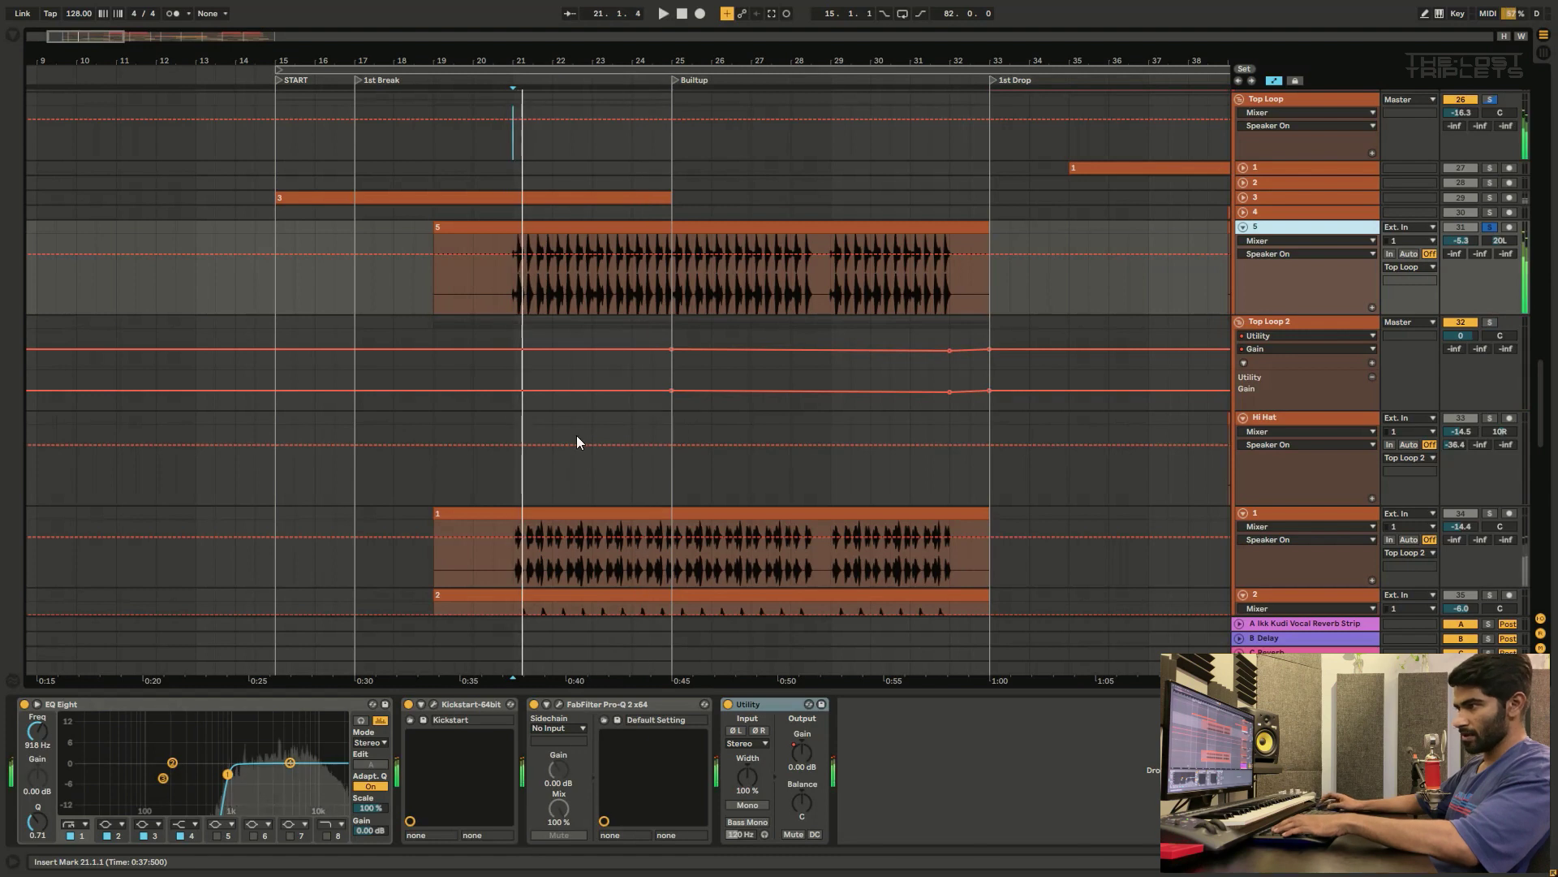
pyautogui.press('space')
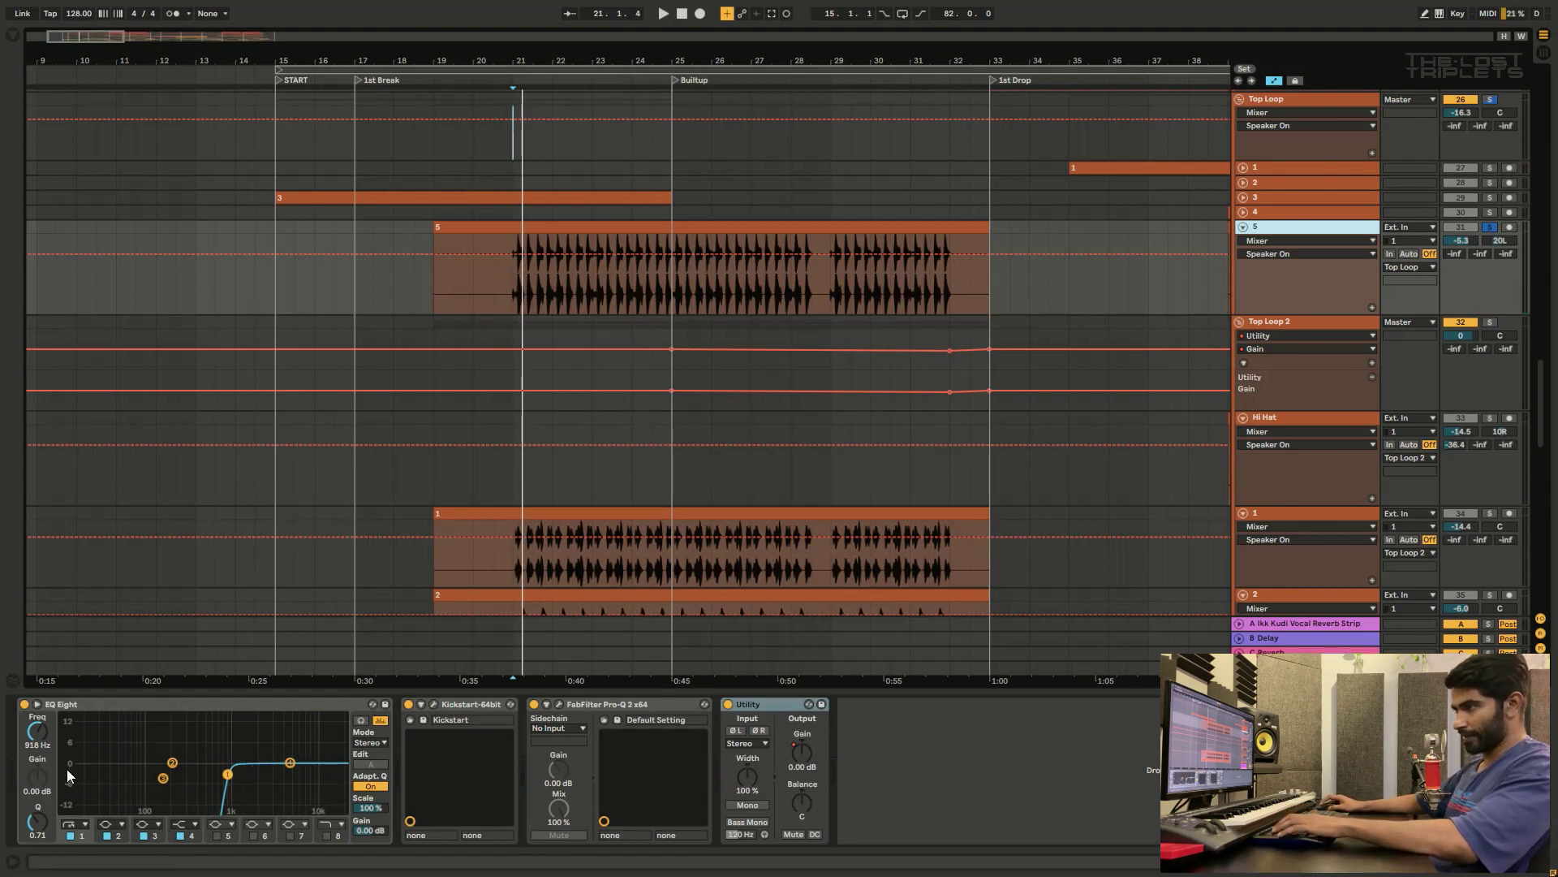
pyautogui.press('space')
pyautogui.press('space')
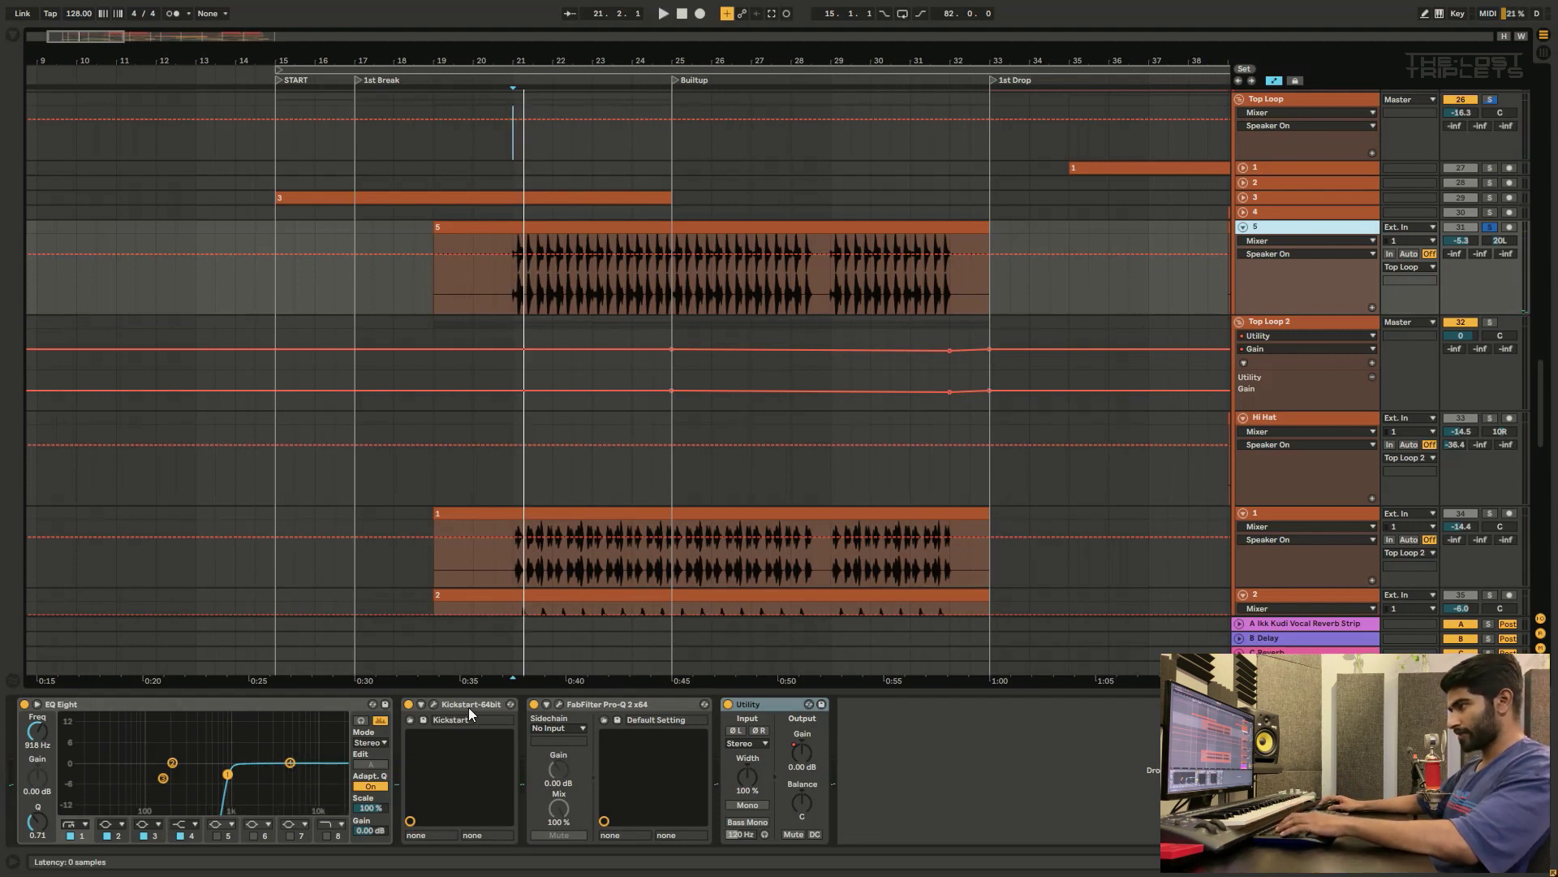
# Step: Inspect the Kickstart and FabFilter Pro-Q 2 settings on Top Loop track 5, closing each plug-in window again
pyautogui.click(433, 704)
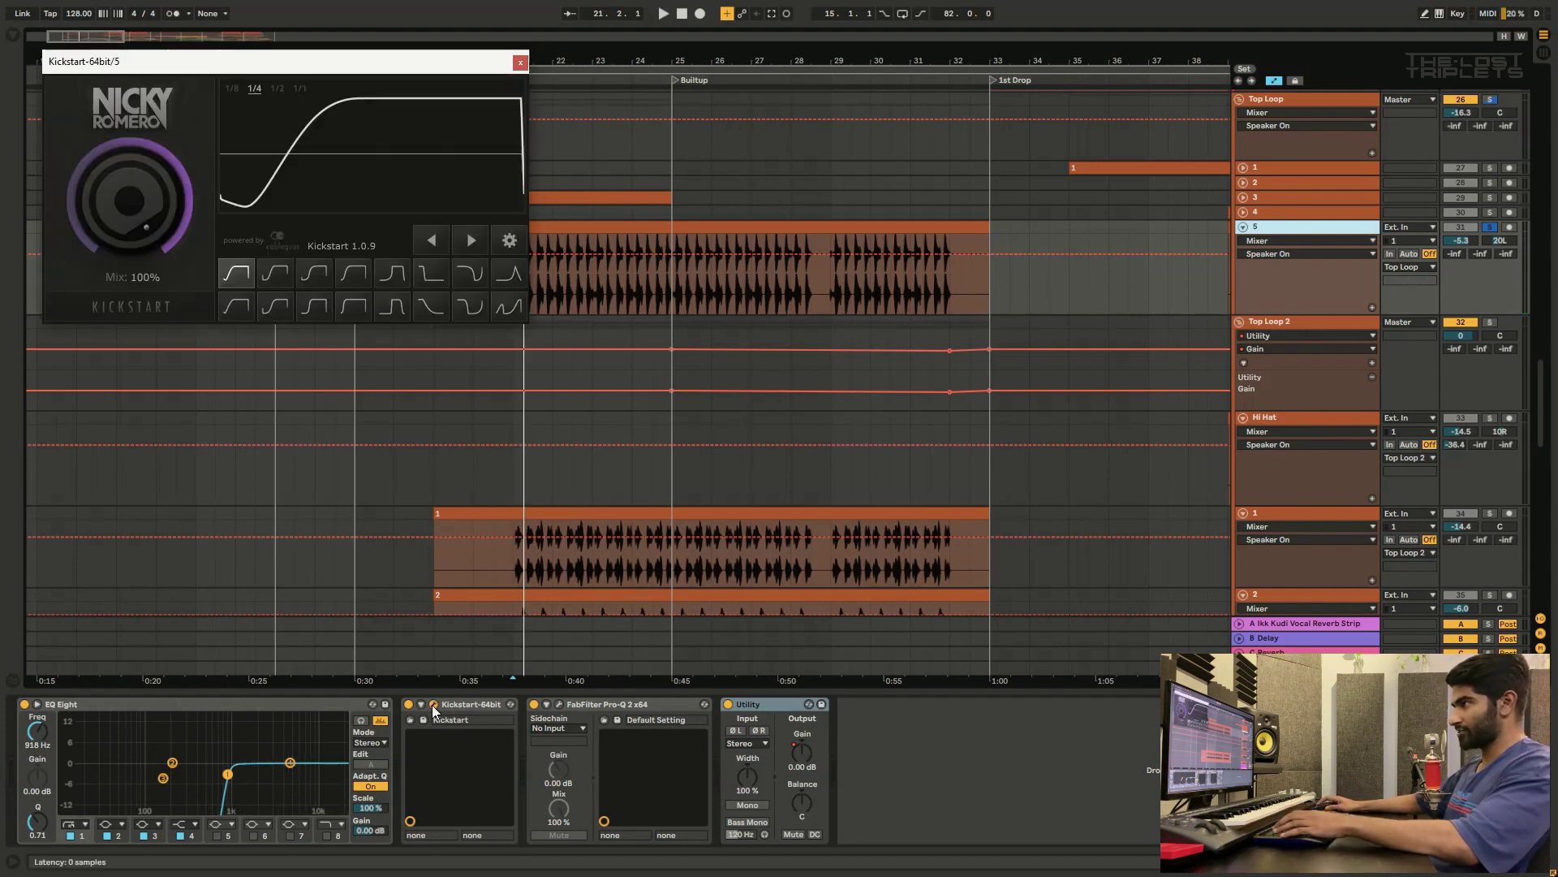
pyautogui.click(521, 62)
pyautogui.click(558, 705)
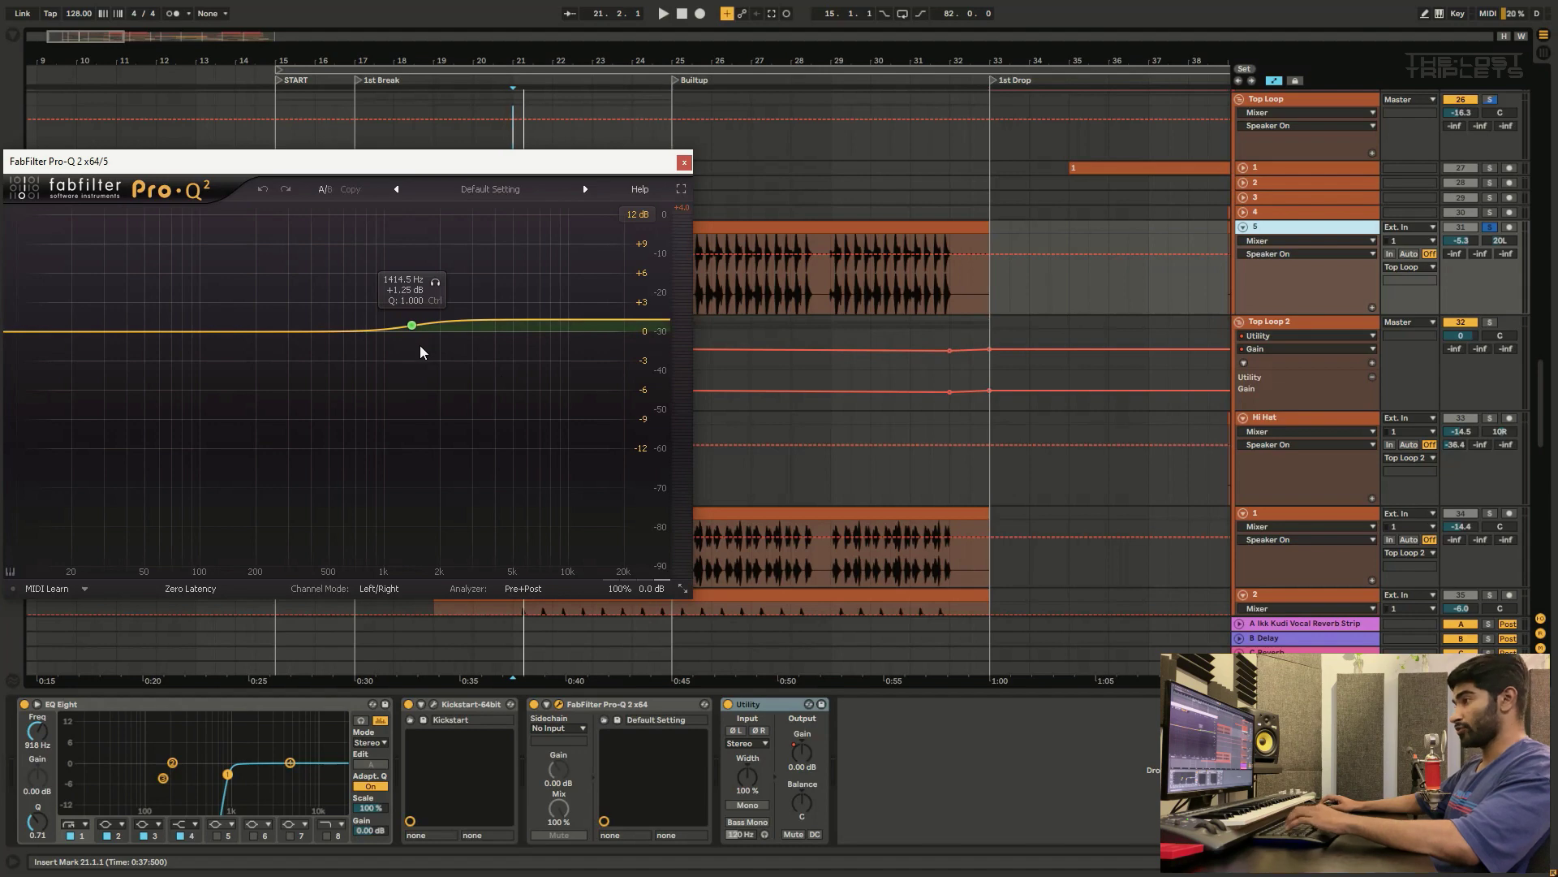
pyautogui.click(684, 164)
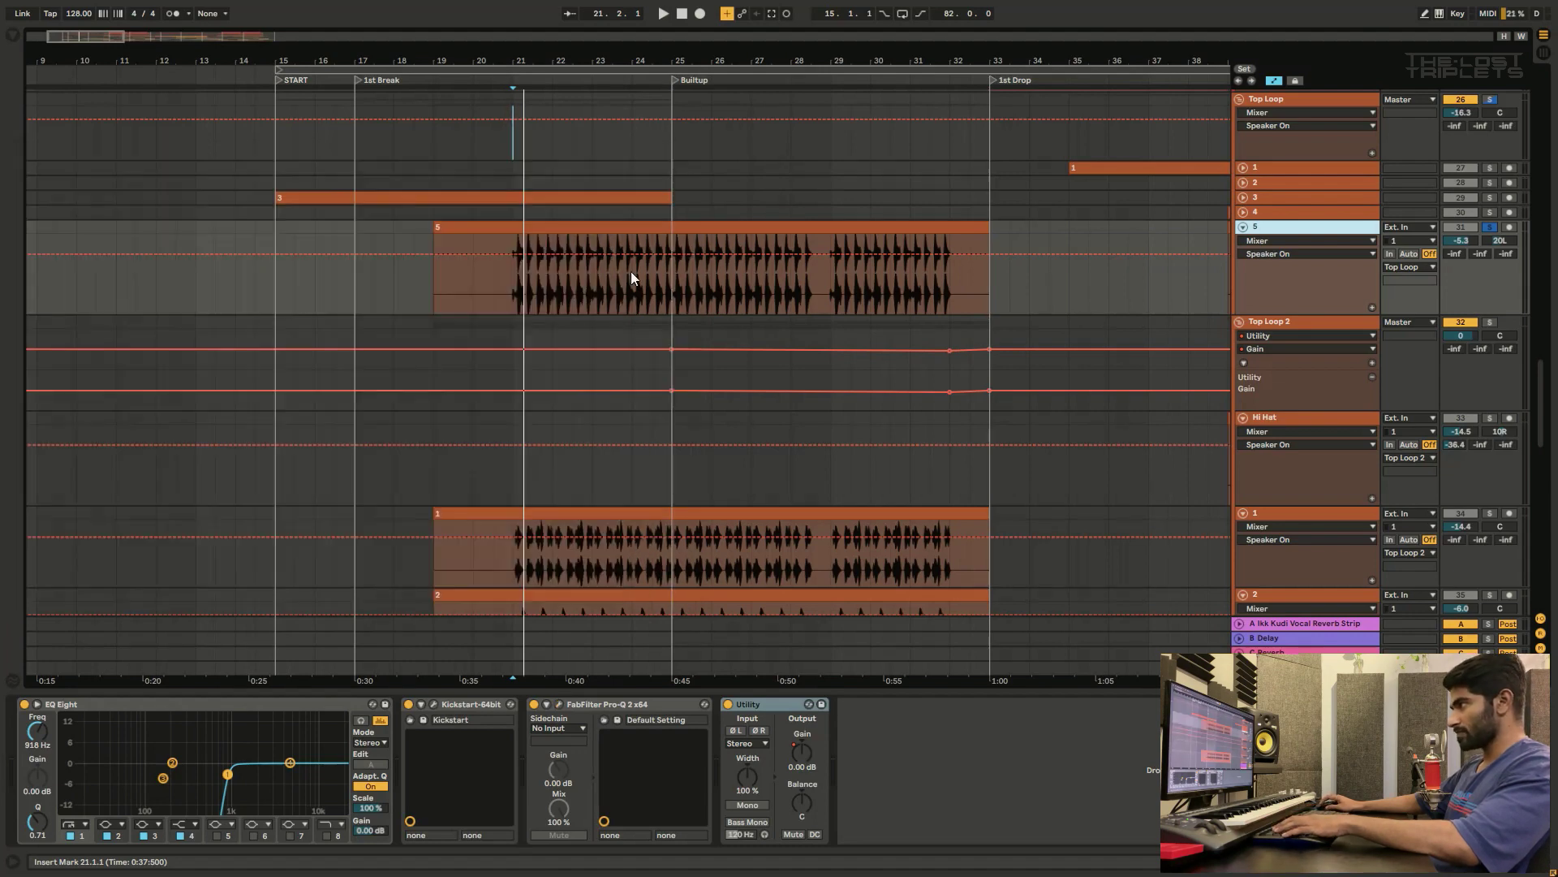
pyautogui.scroll(-2, 1255, 300)
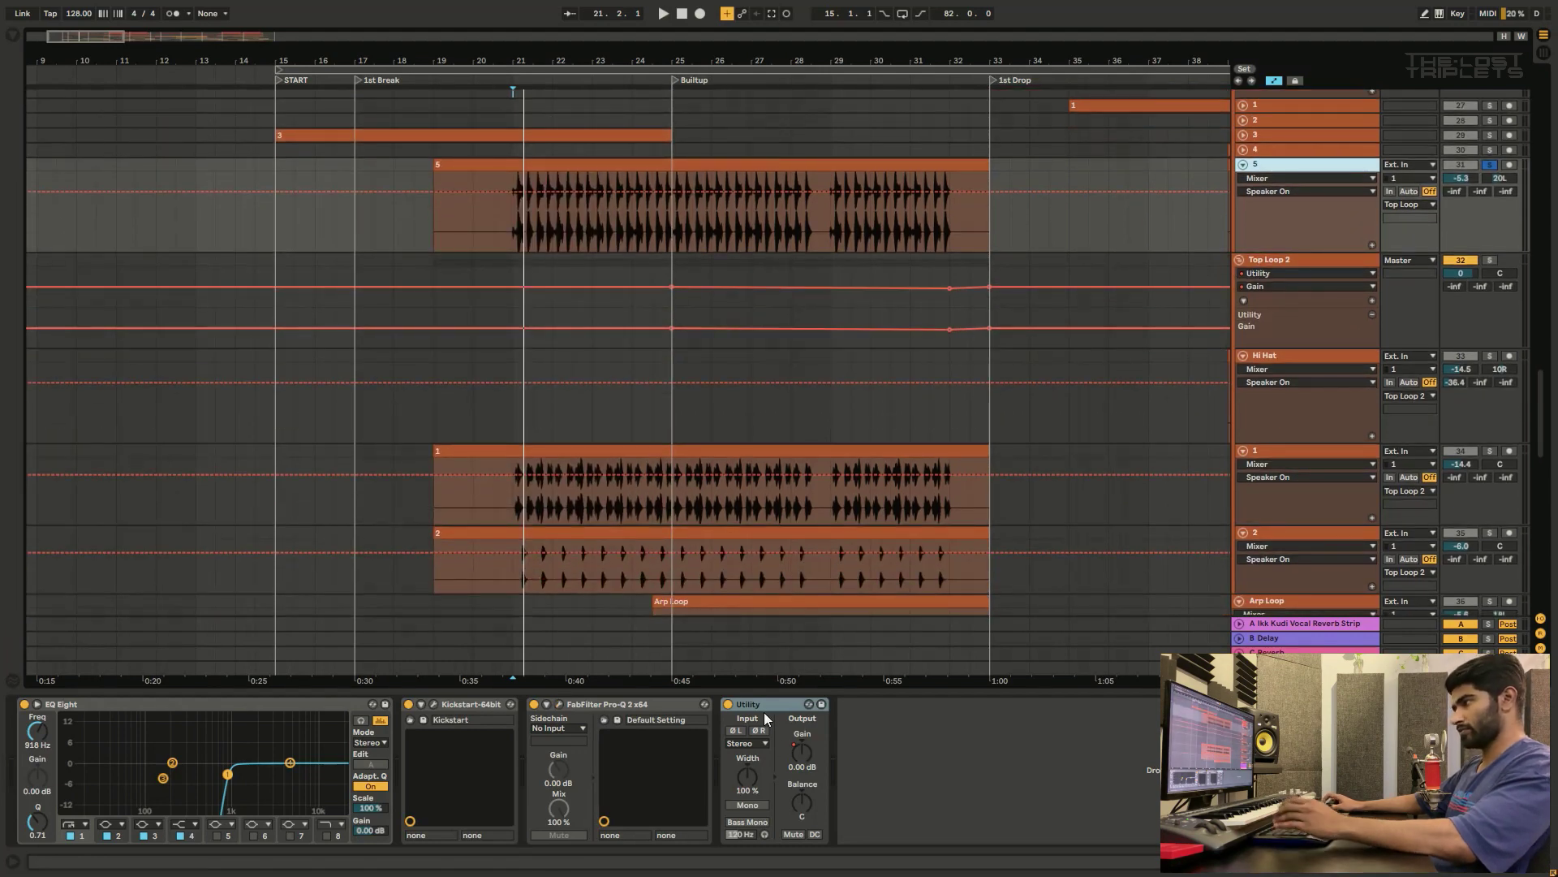
pyautogui.scroll(-2, 1312, 324)
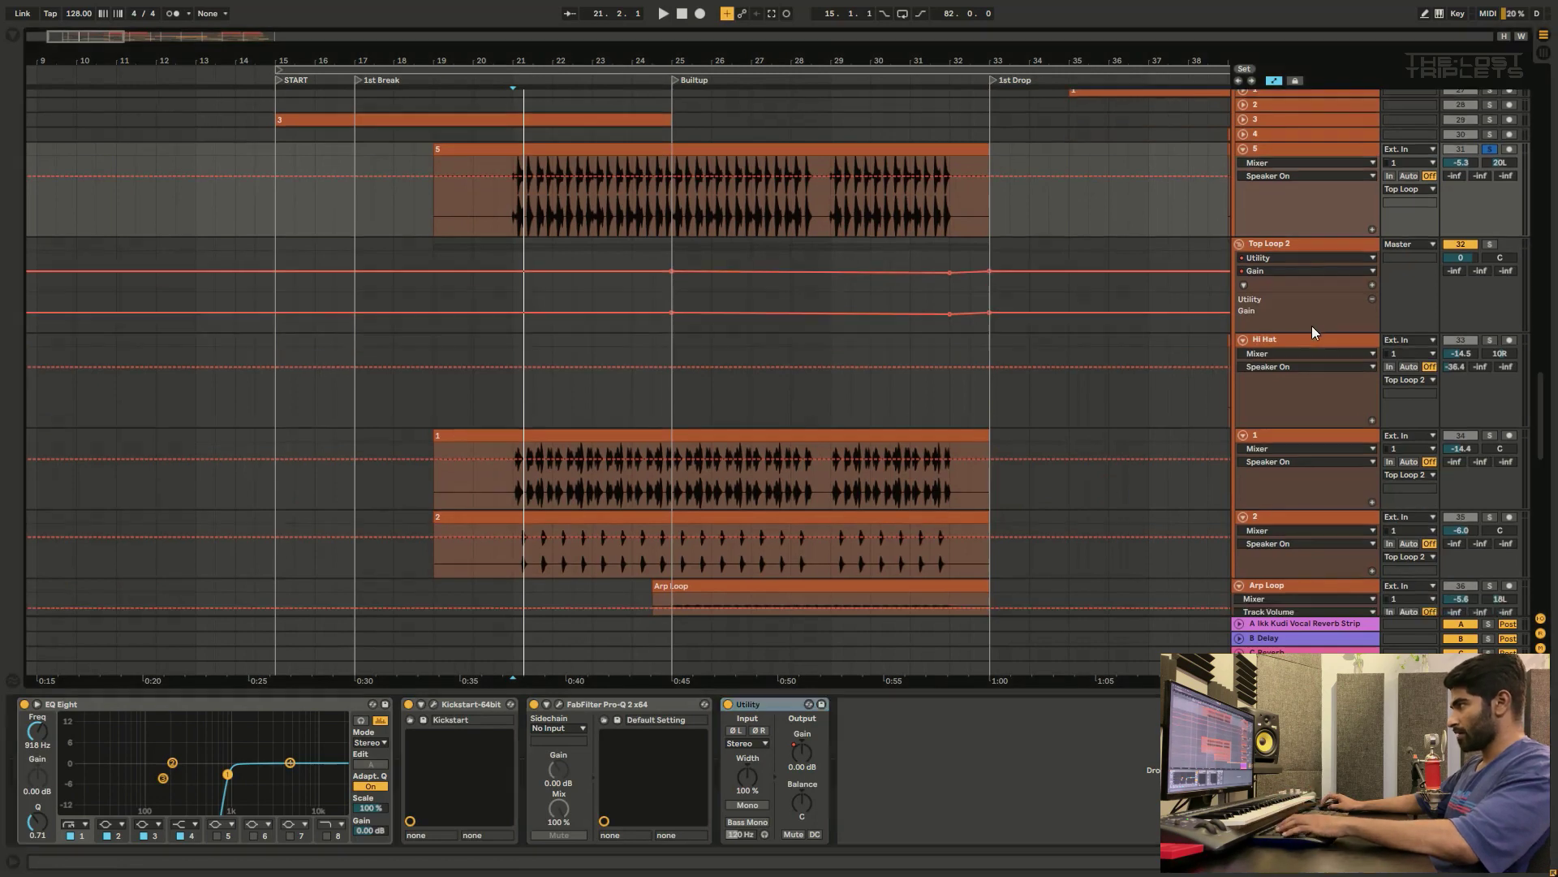
# Step: Solo track 1 in the Top Loop 2 group and play it from bar 21
pyautogui.click(1328, 387)
pyautogui.click(1491, 389)
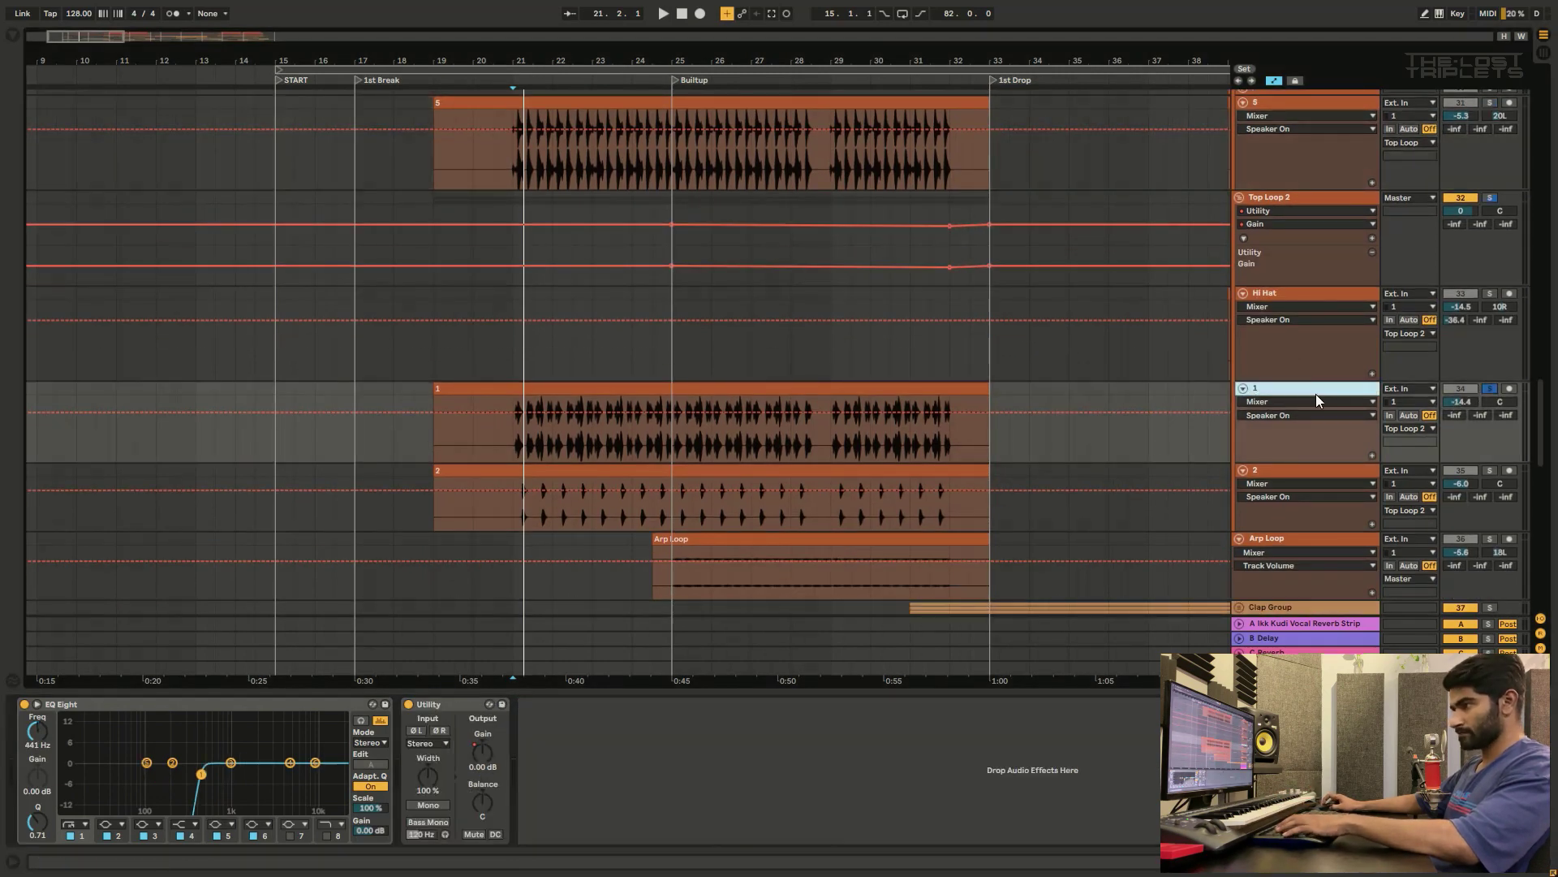
pyautogui.press('space')
pyautogui.press('space')
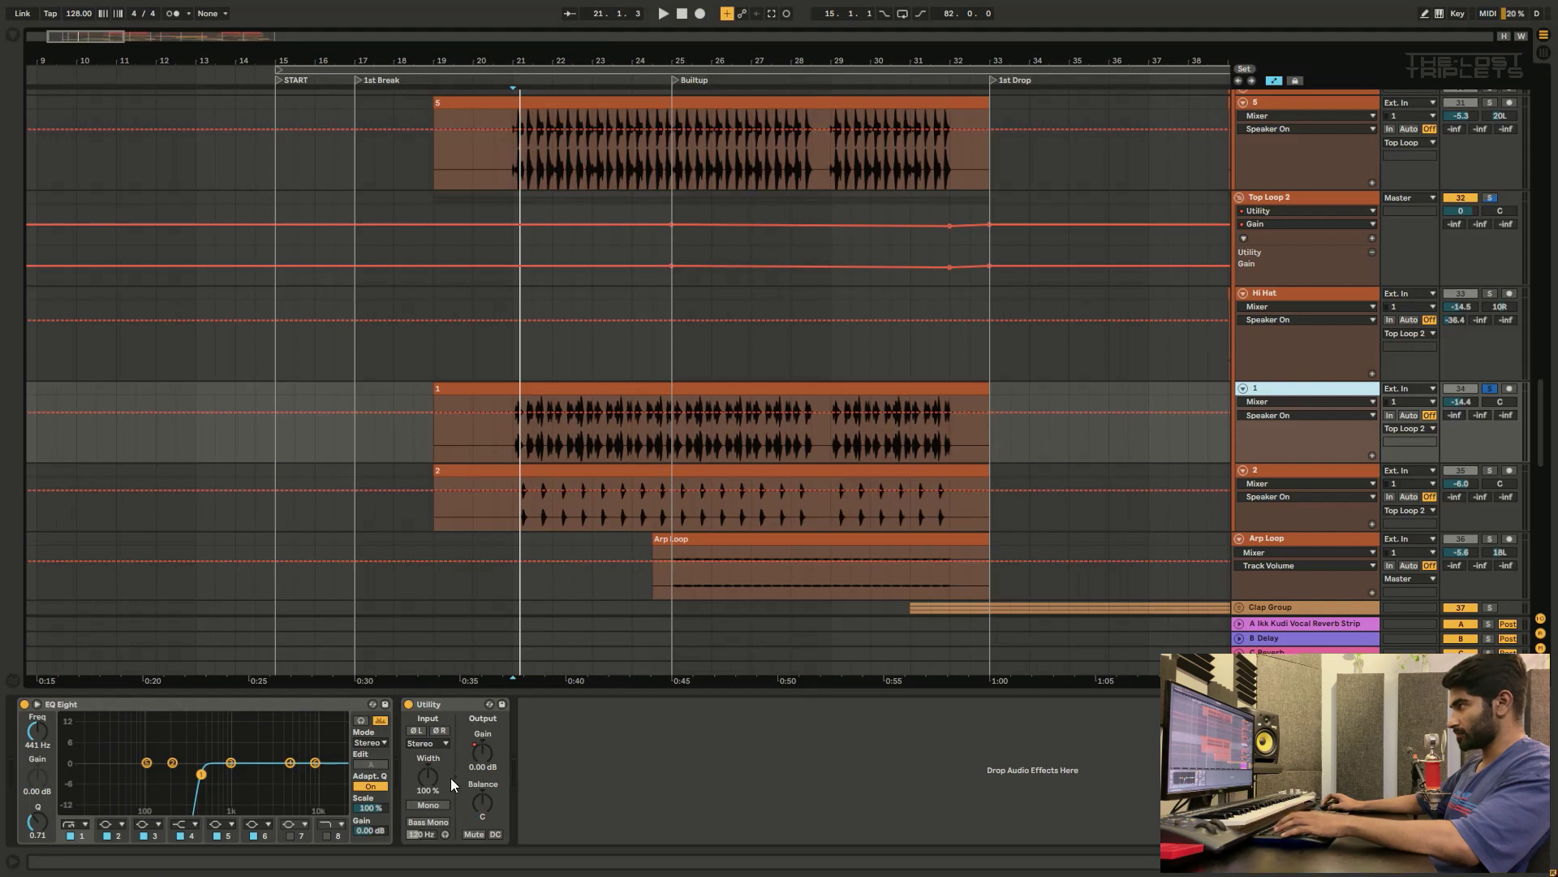
# Step: Solo track 2 in the Top Loop 2 group, play it from bar 21 and inspect band 1 of its EQ Eight
pyautogui.scroll(-2, 1242, 443)
pyautogui.click(1323, 408)
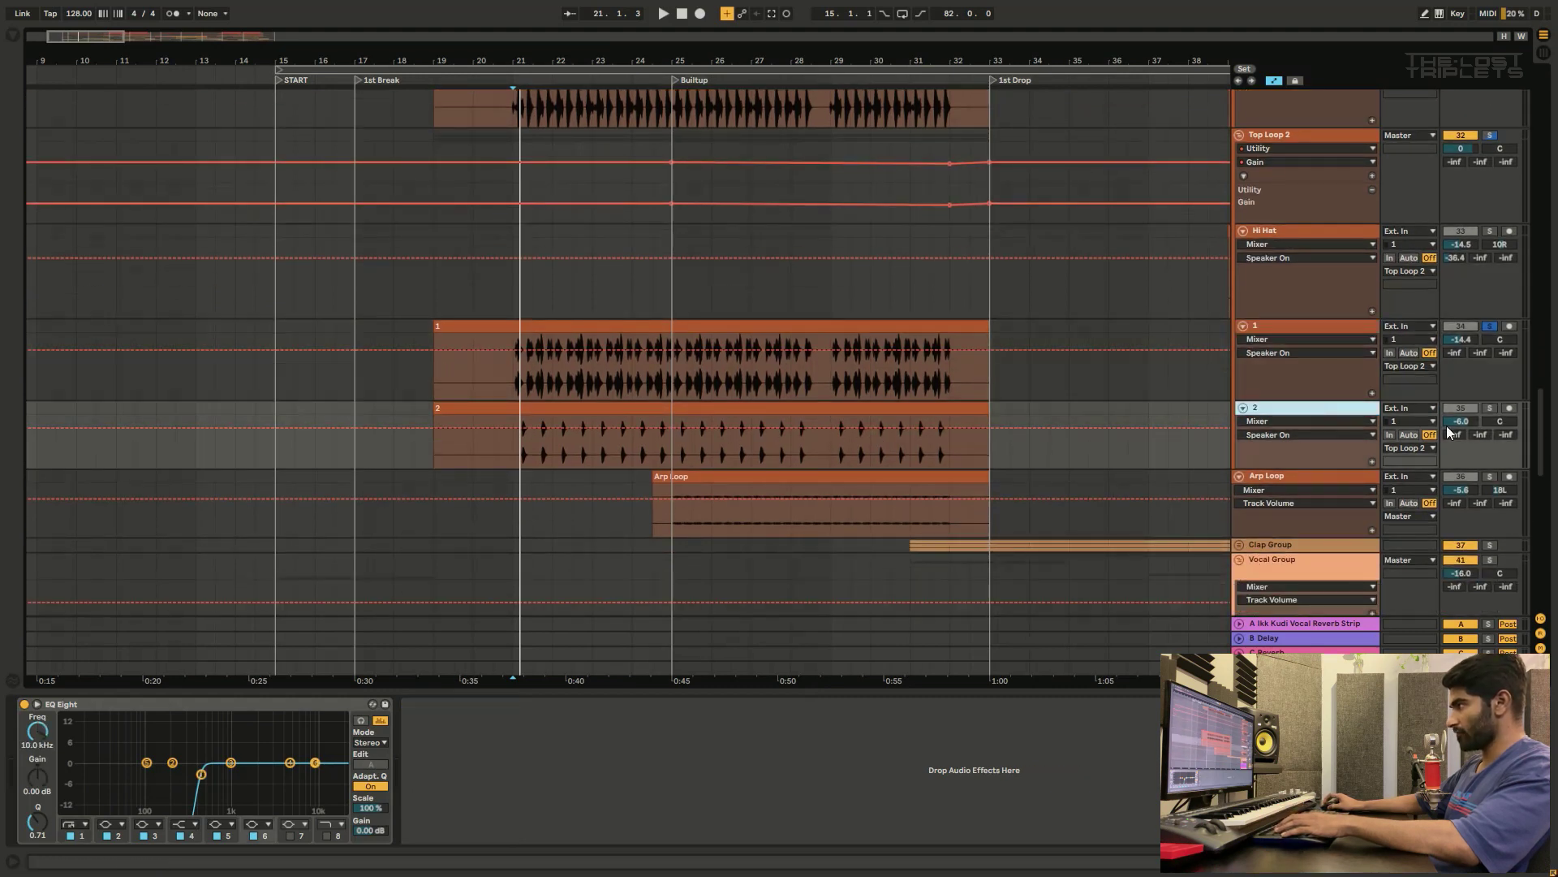
pyautogui.click(1489, 408)
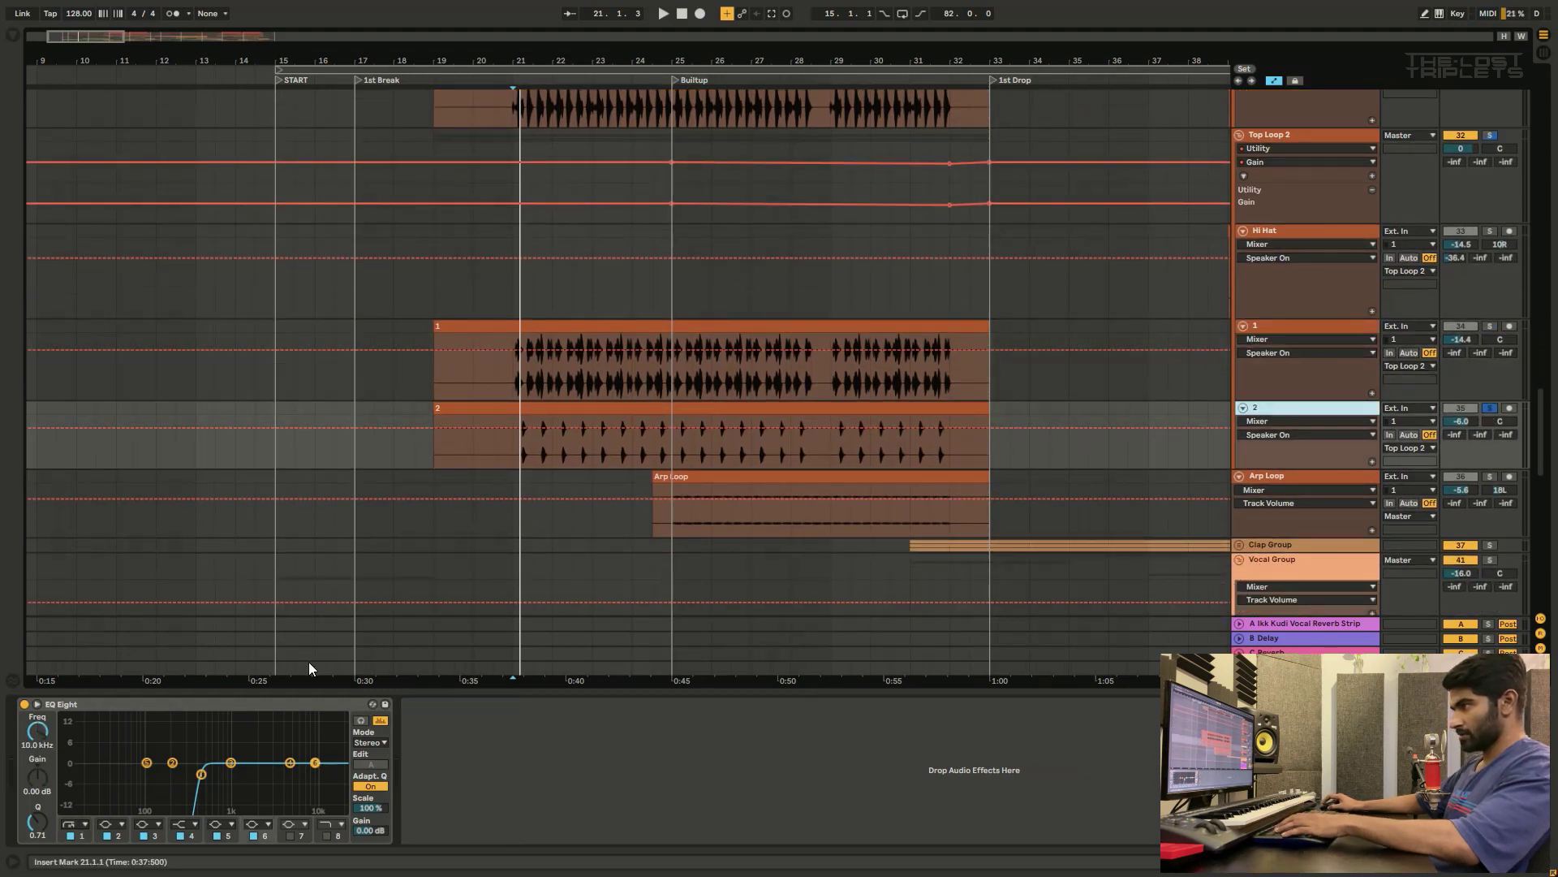
pyautogui.press('space')
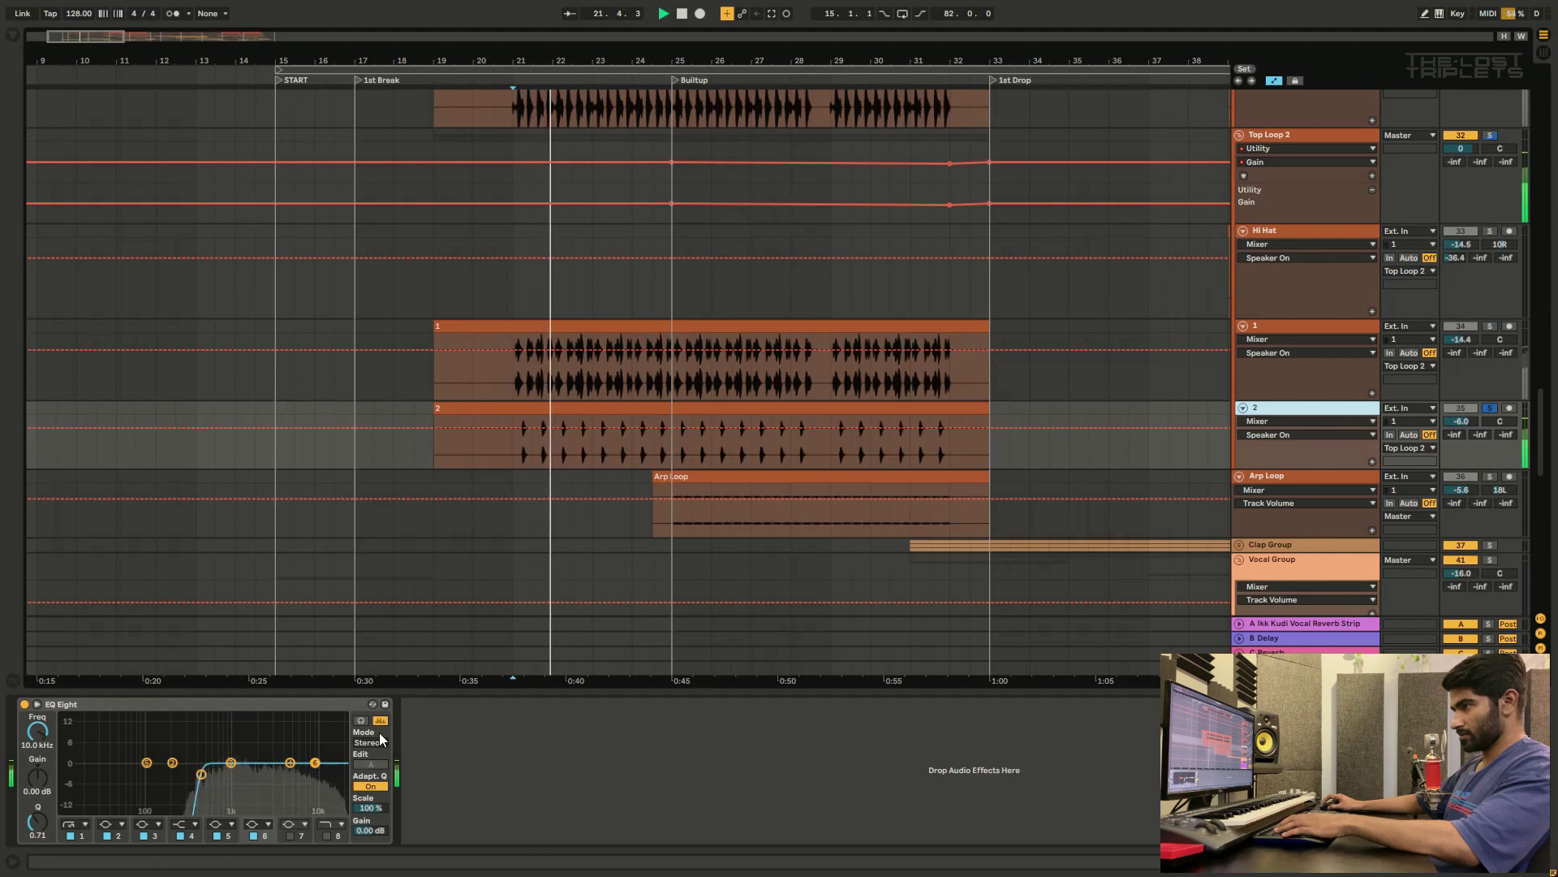
pyautogui.press('space')
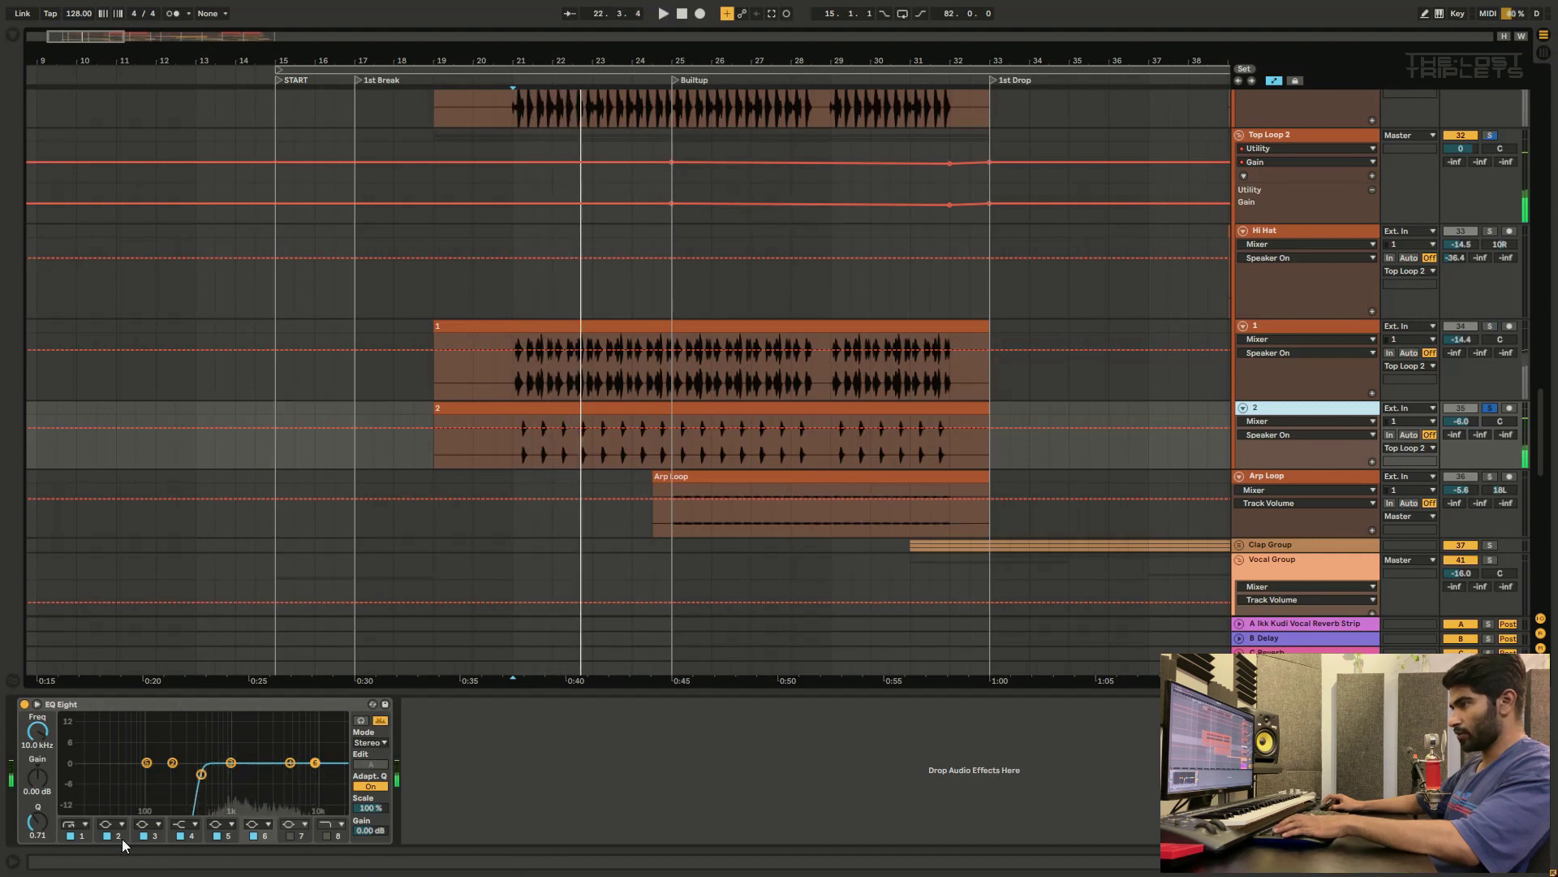
pyautogui.click(78, 839)
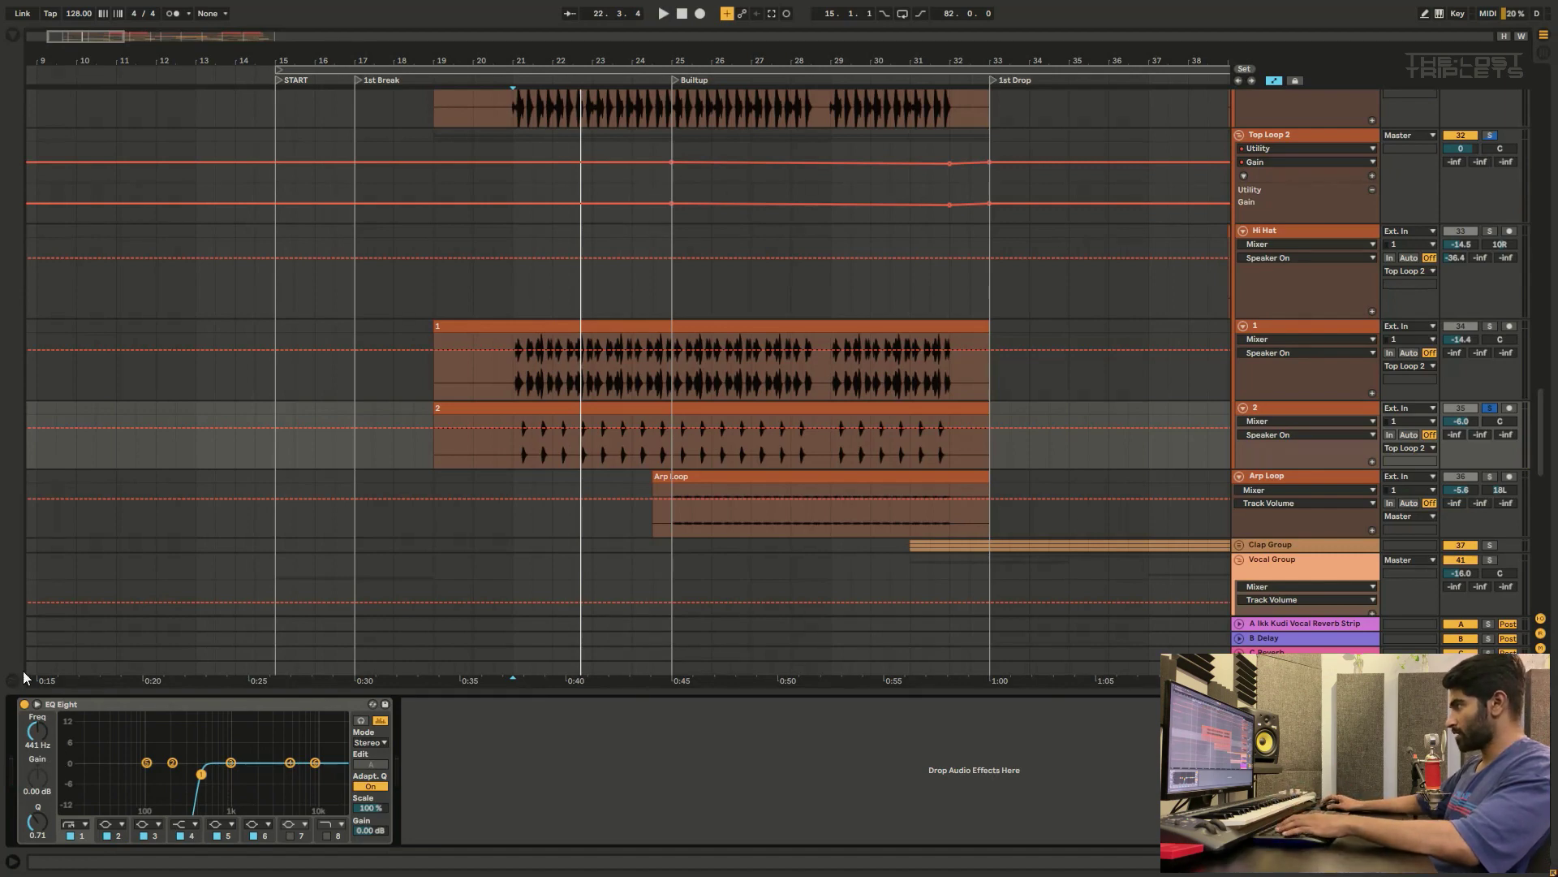
# Step: Clear the solos on the top loop groups and play the full mix from around bar 21
pyautogui.scroll(-2, 1389, 446)
pyautogui.scroll(8, 1482, 369)
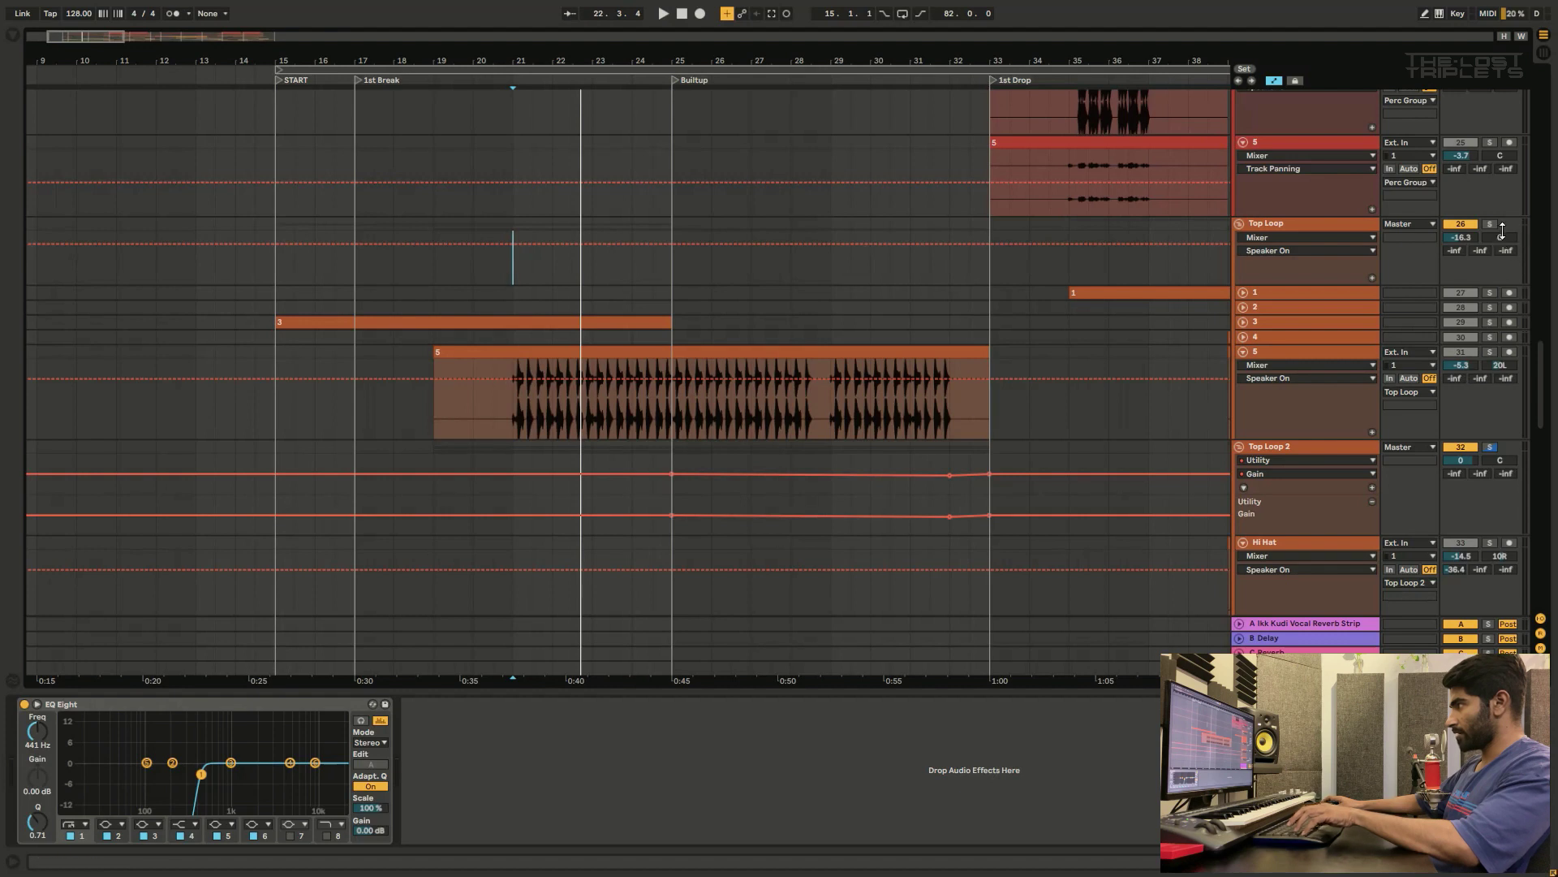
pyautogui.click(1492, 225)
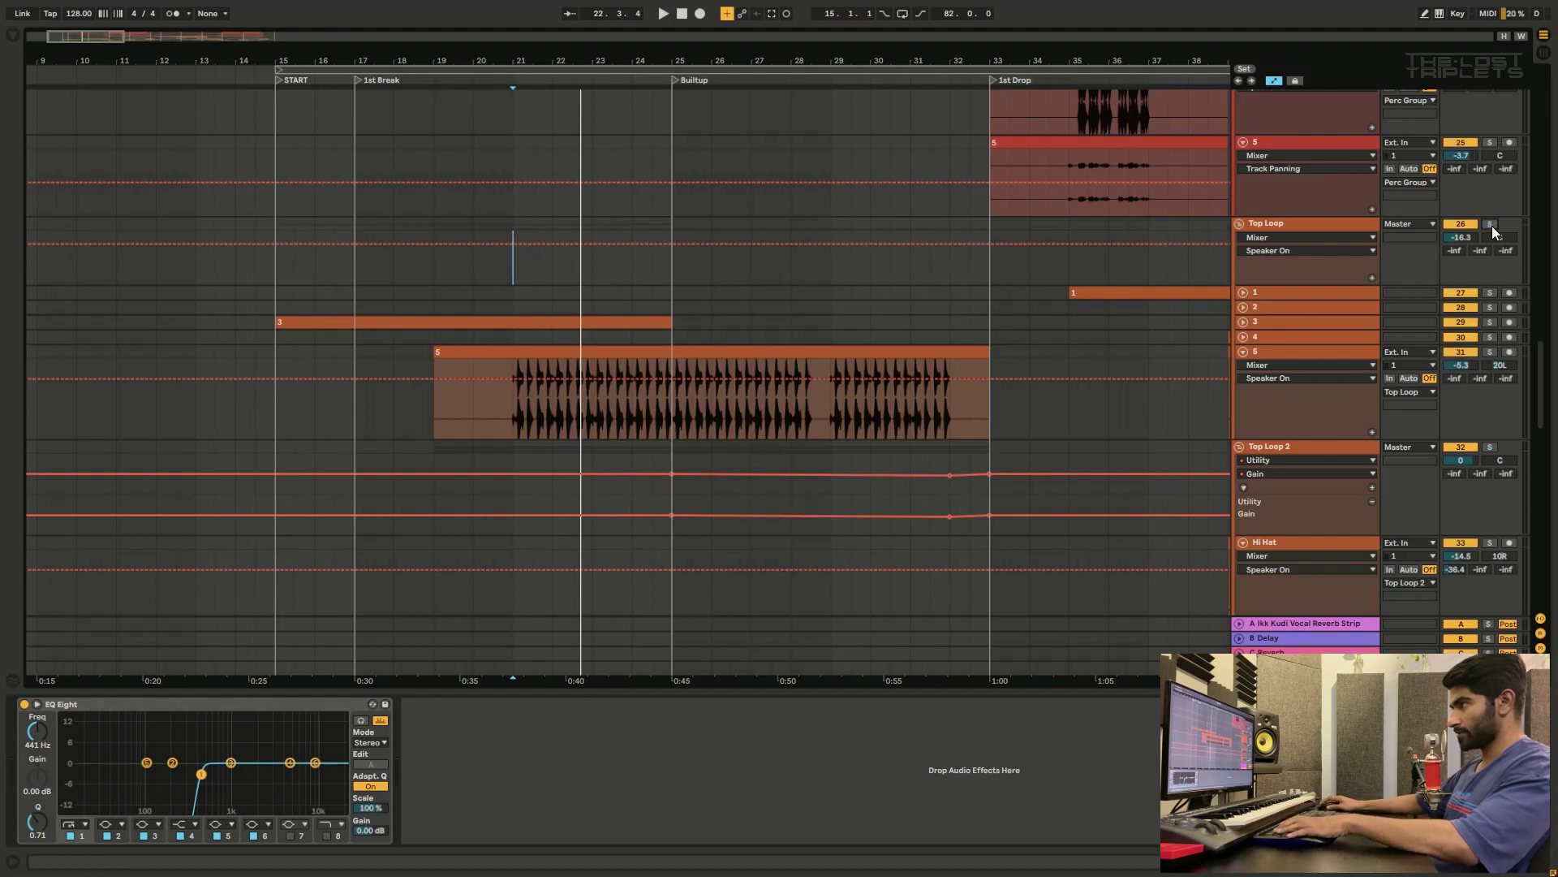
pyautogui.click(501, 272)
pyautogui.press('space')
pyautogui.click(1289, 224)
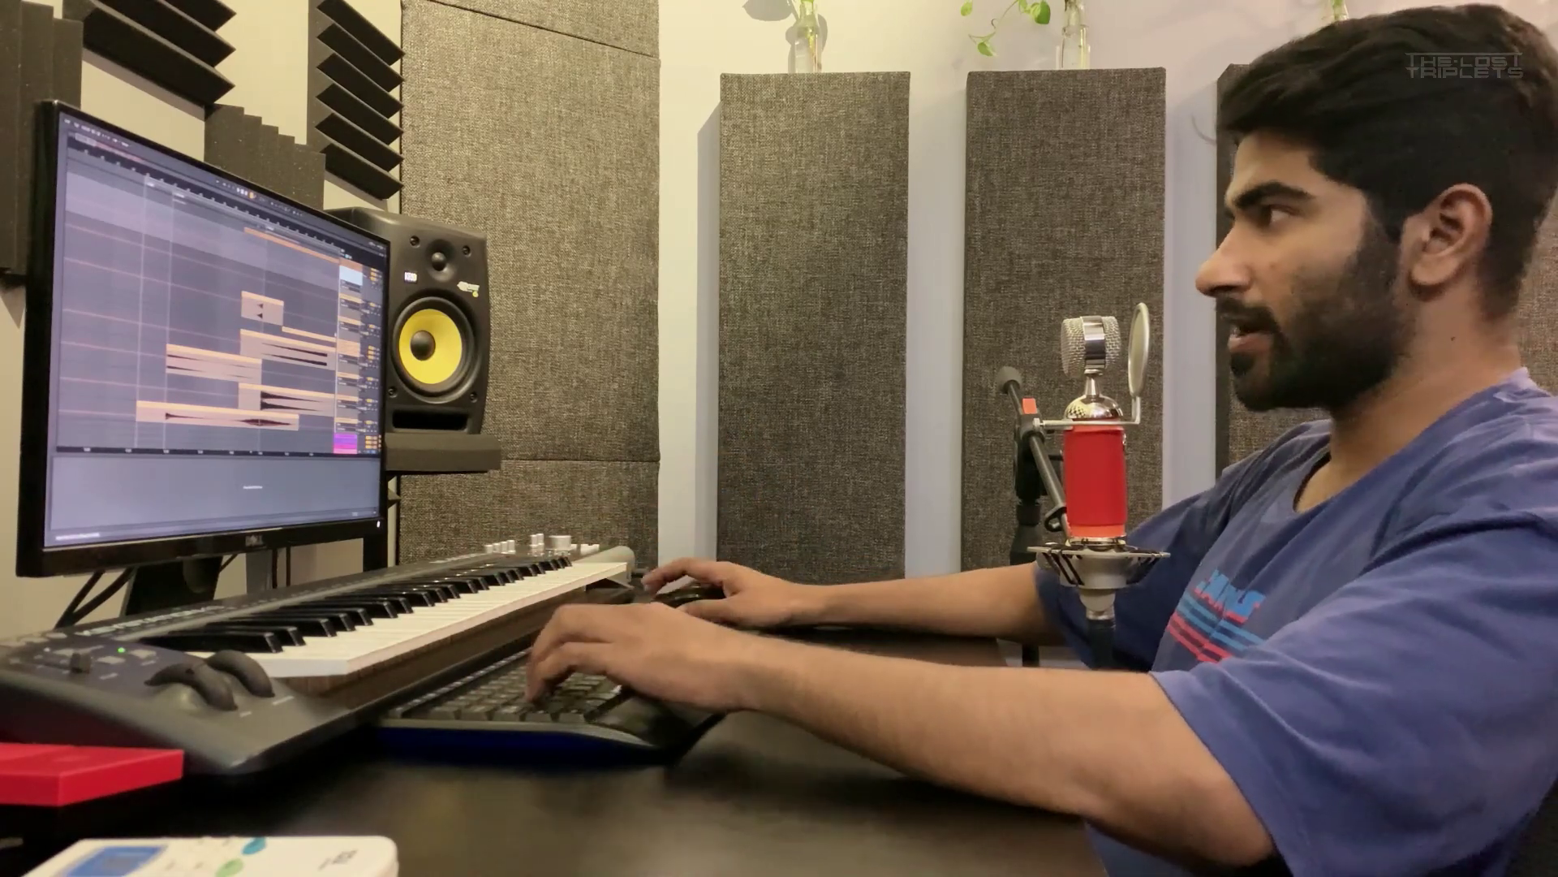
pyautogui.scroll(-3, 258, 317)
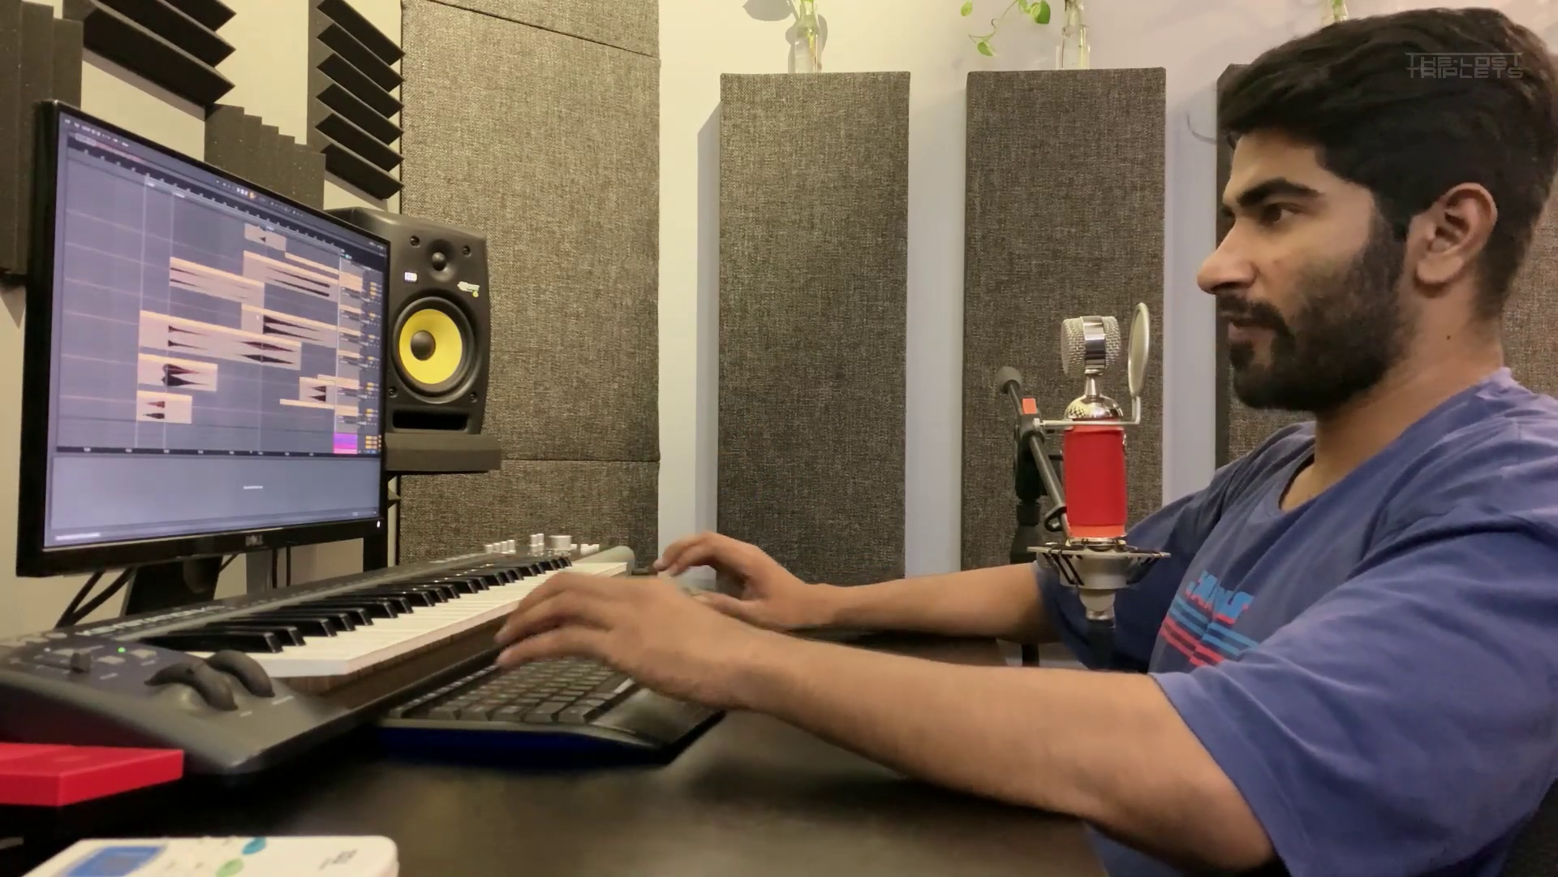
pyautogui.scroll(-2, 235, 325)
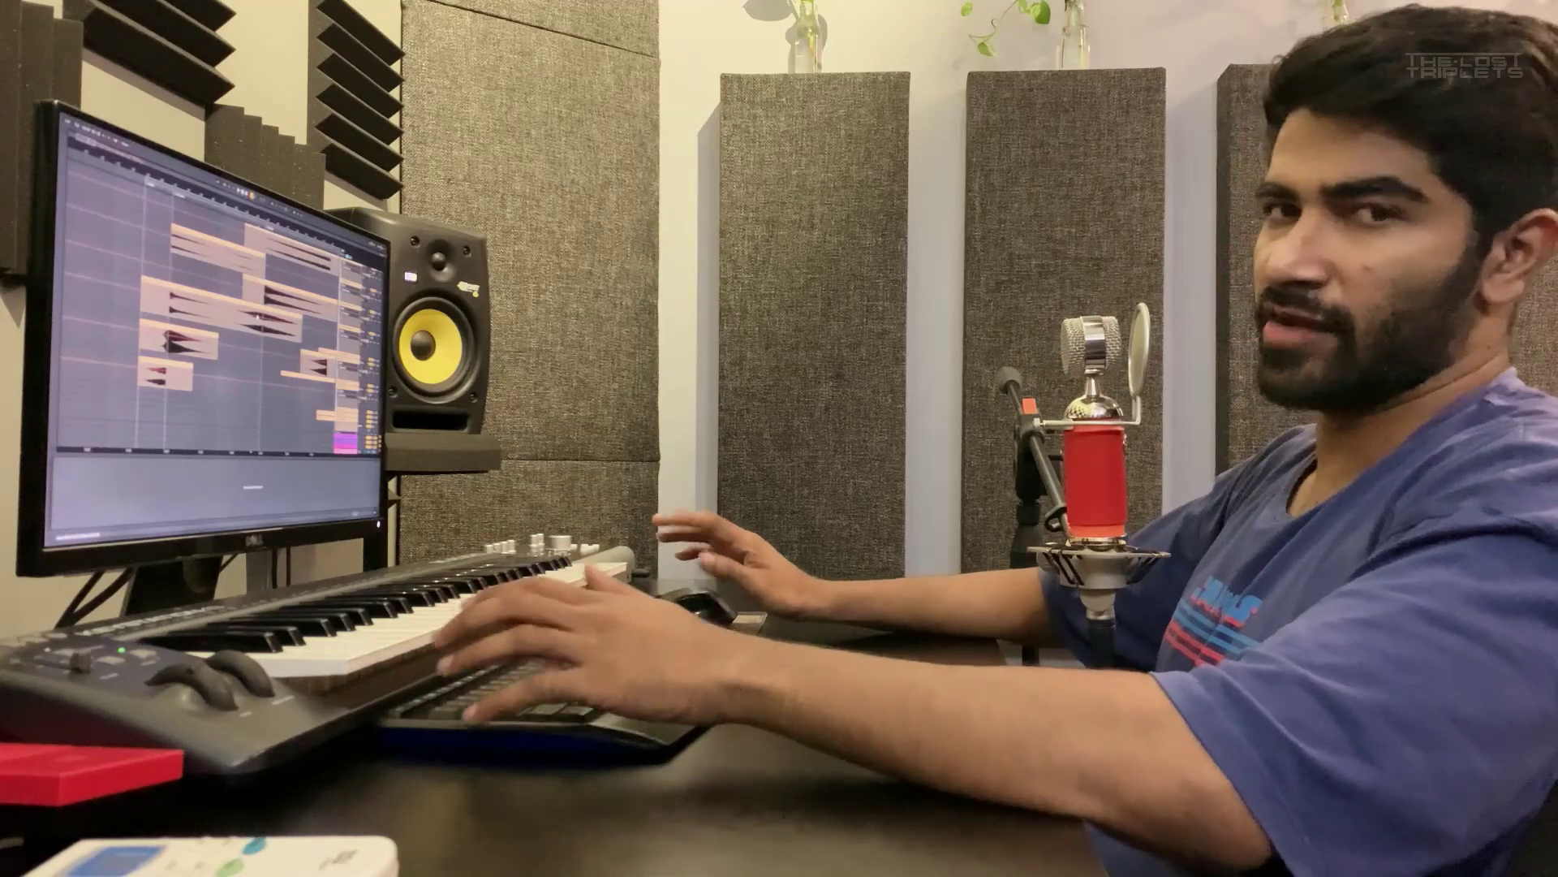
pyautogui.scroll(3, 219, 325)
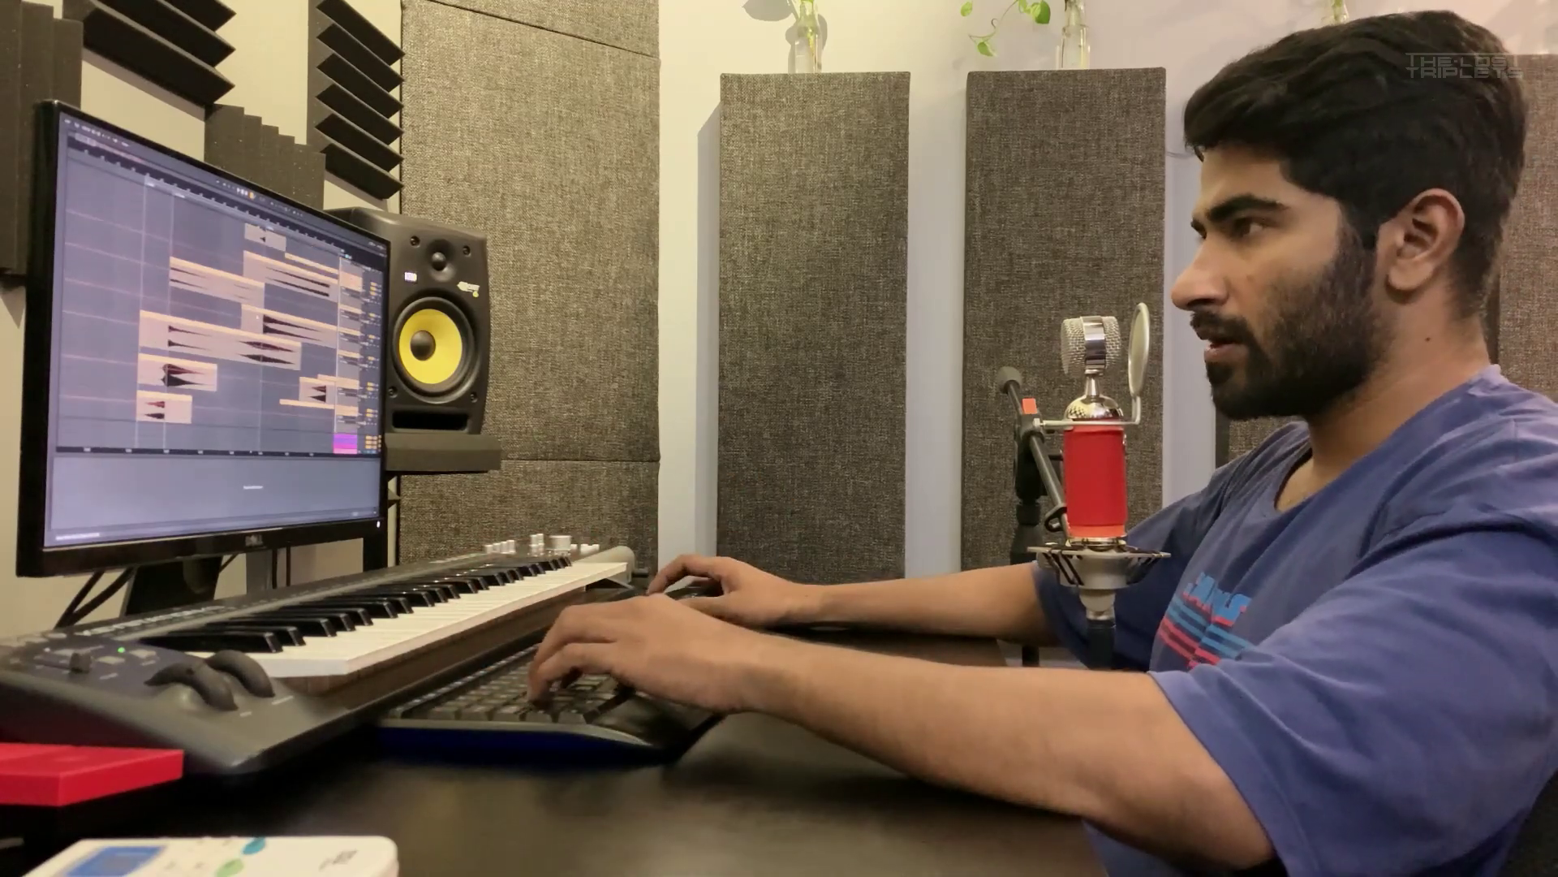
pyautogui.scroll(-3, 219, 324)
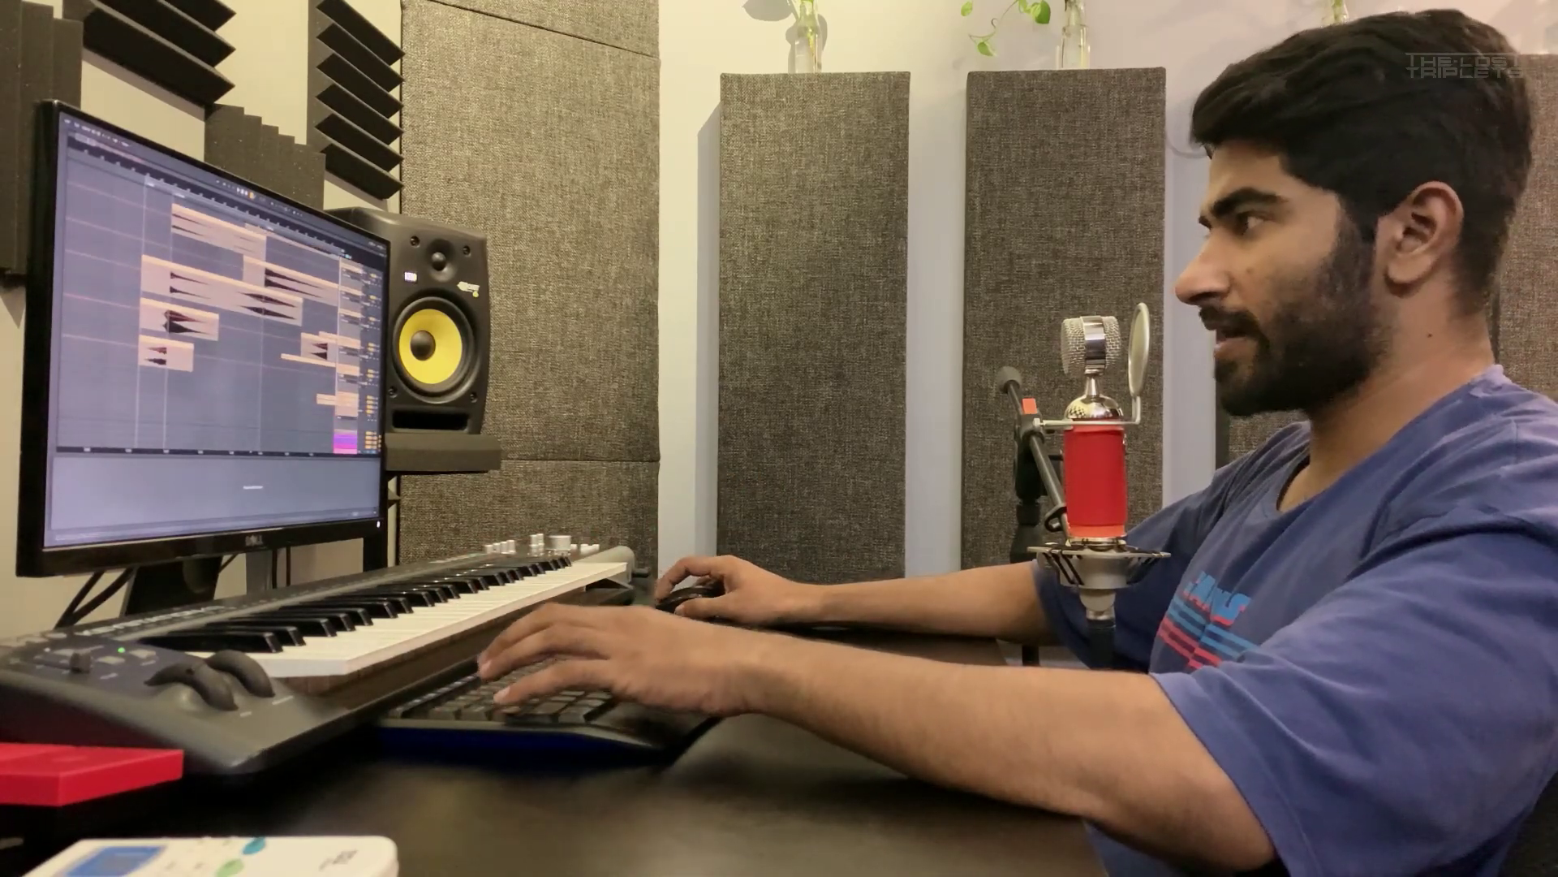
pyautogui.click(235, 367)
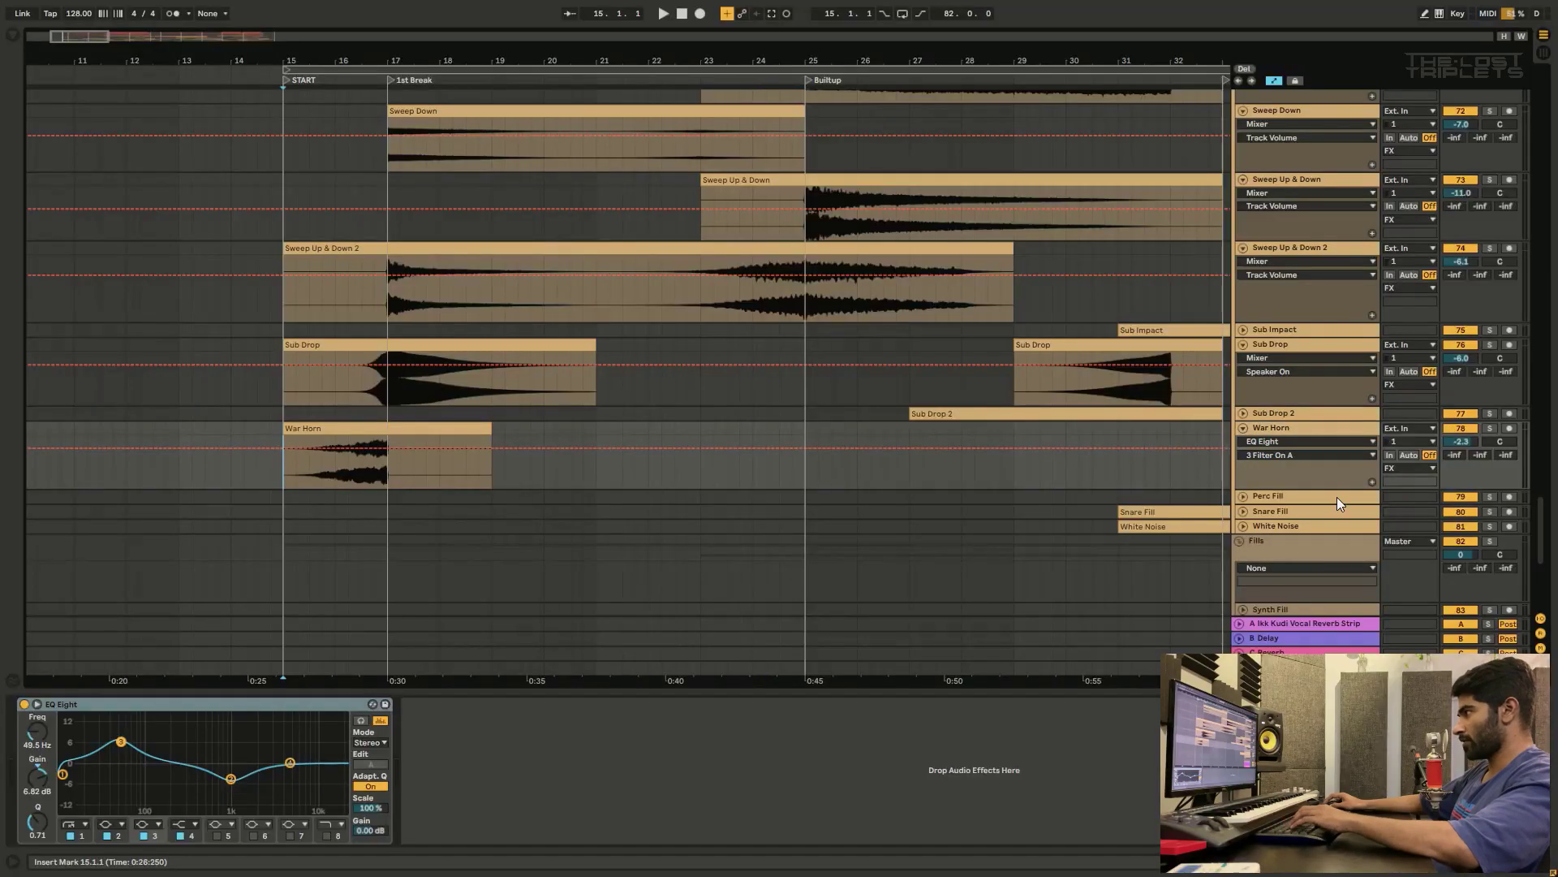
# Step: Audition the War Horn track soloed from bar 15 to the 1st Break, and release its solo
pyautogui.click(1489, 428)
pyautogui.press('space')
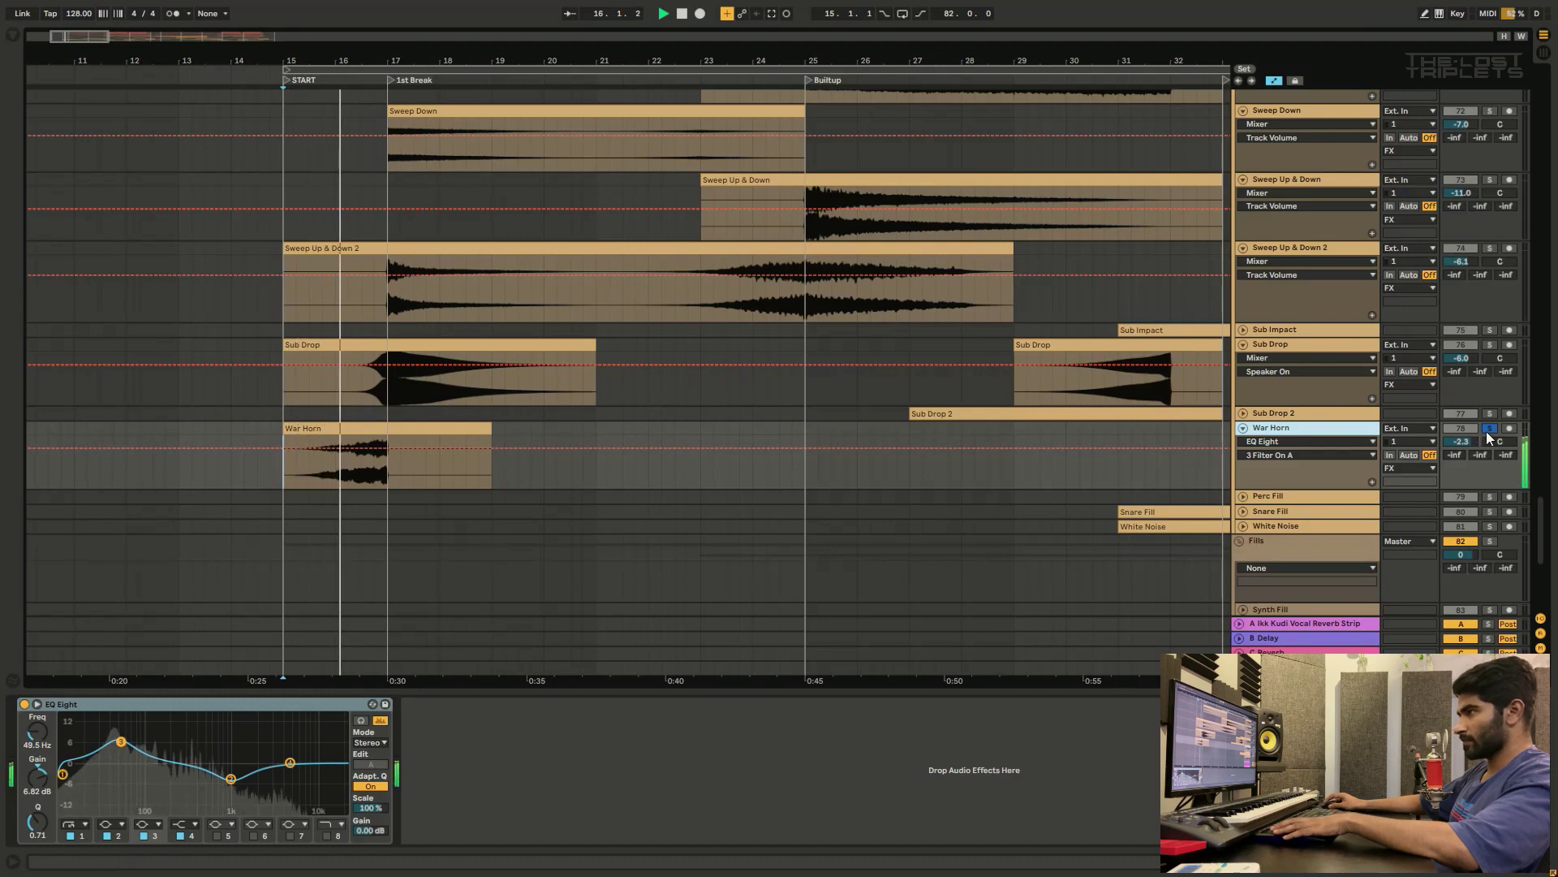
pyautogui.press('space')
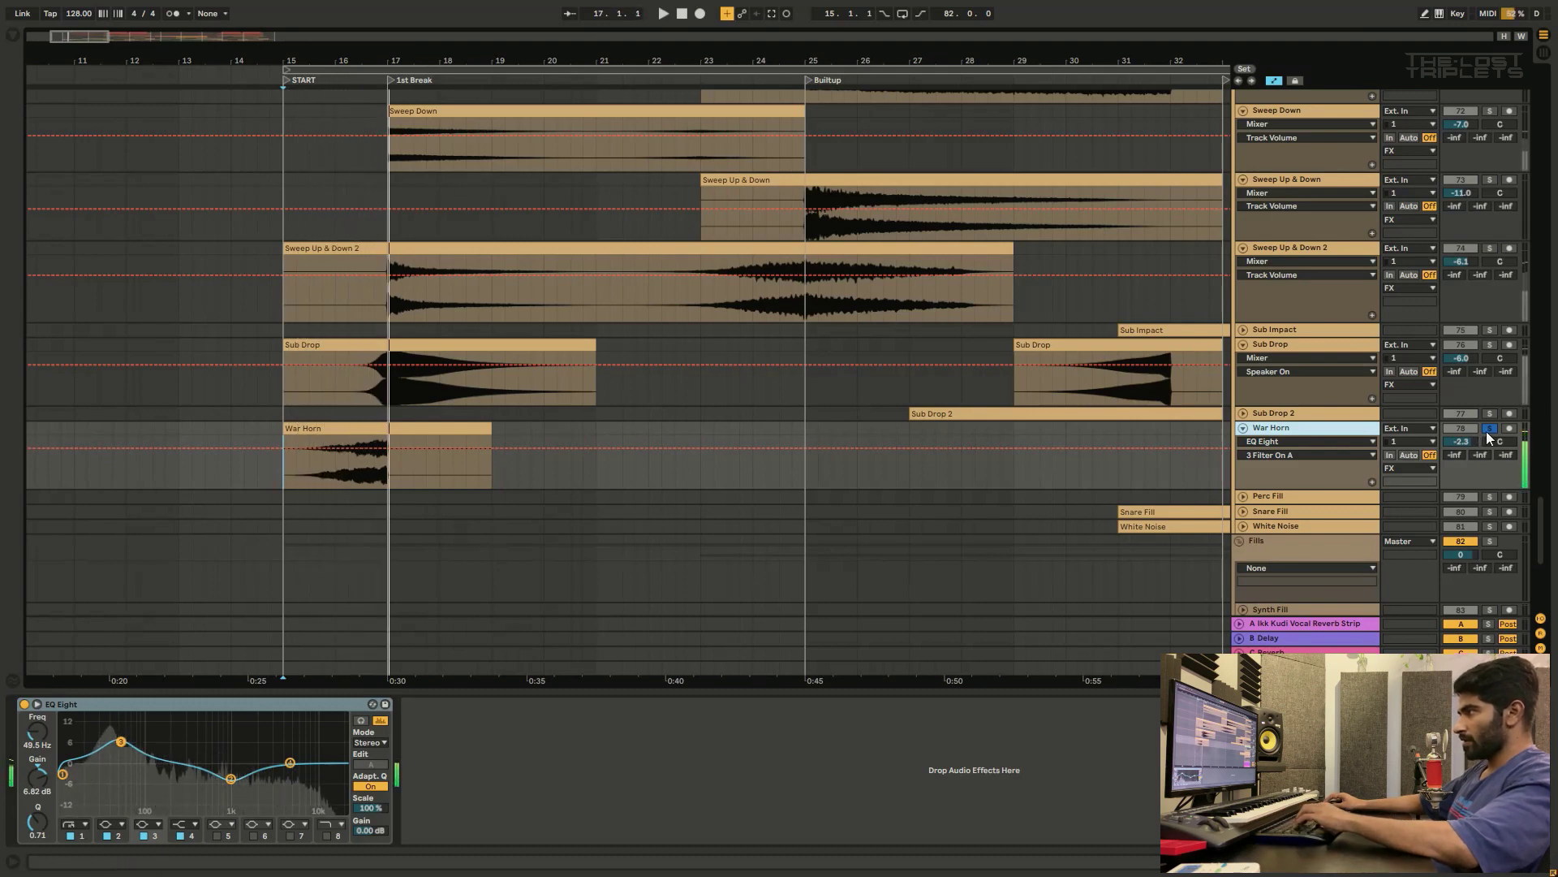
pyautogui.click(1489, 428)
# Step: Return the insert marker to bar 15 and examine the War Horn track's EQ Eight curve
pyautogui.scroll(-4, 363, 474)
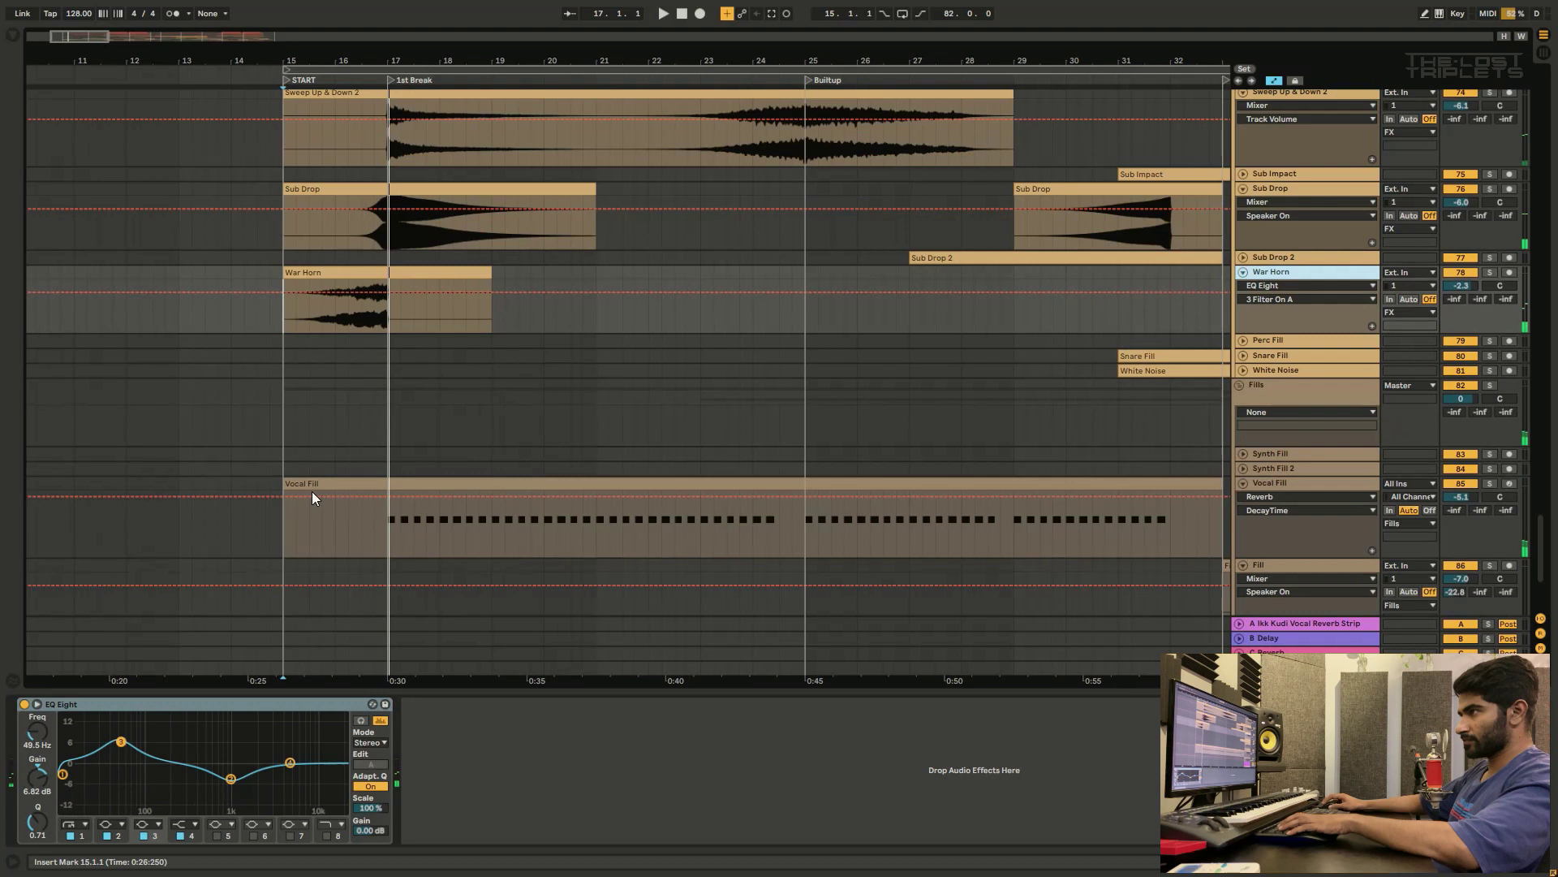
pyautogui.click(284, 323)
pyautogui.click(268, 765)
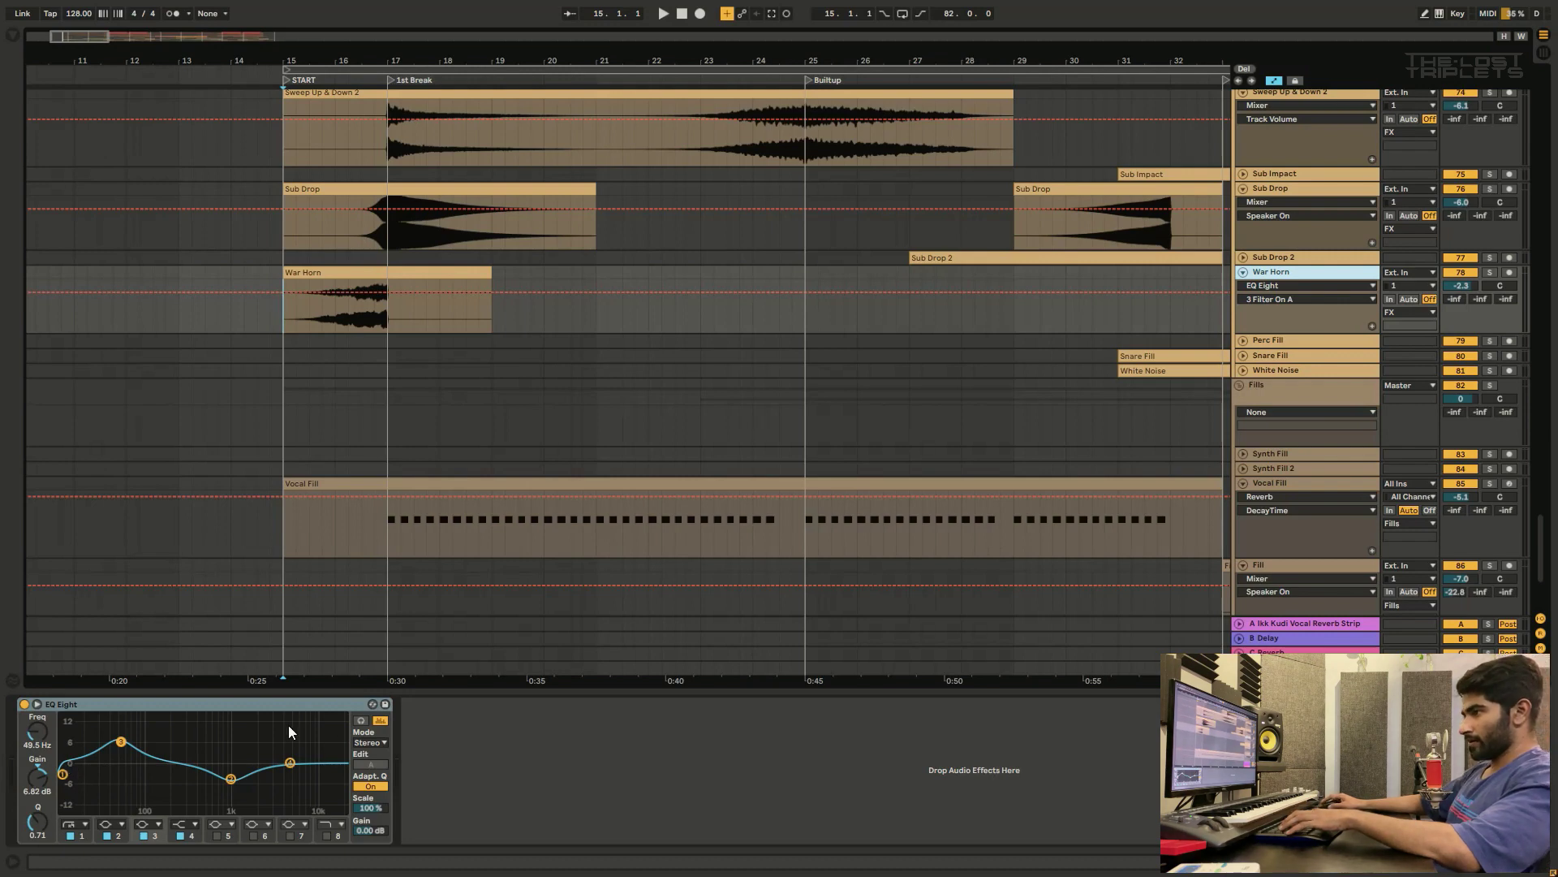
# Step: Solo the Rev Vocal track and play its reversed clip from bar 15 up to the 1st Break
pyautogui.scroll(-3, 338, 539)
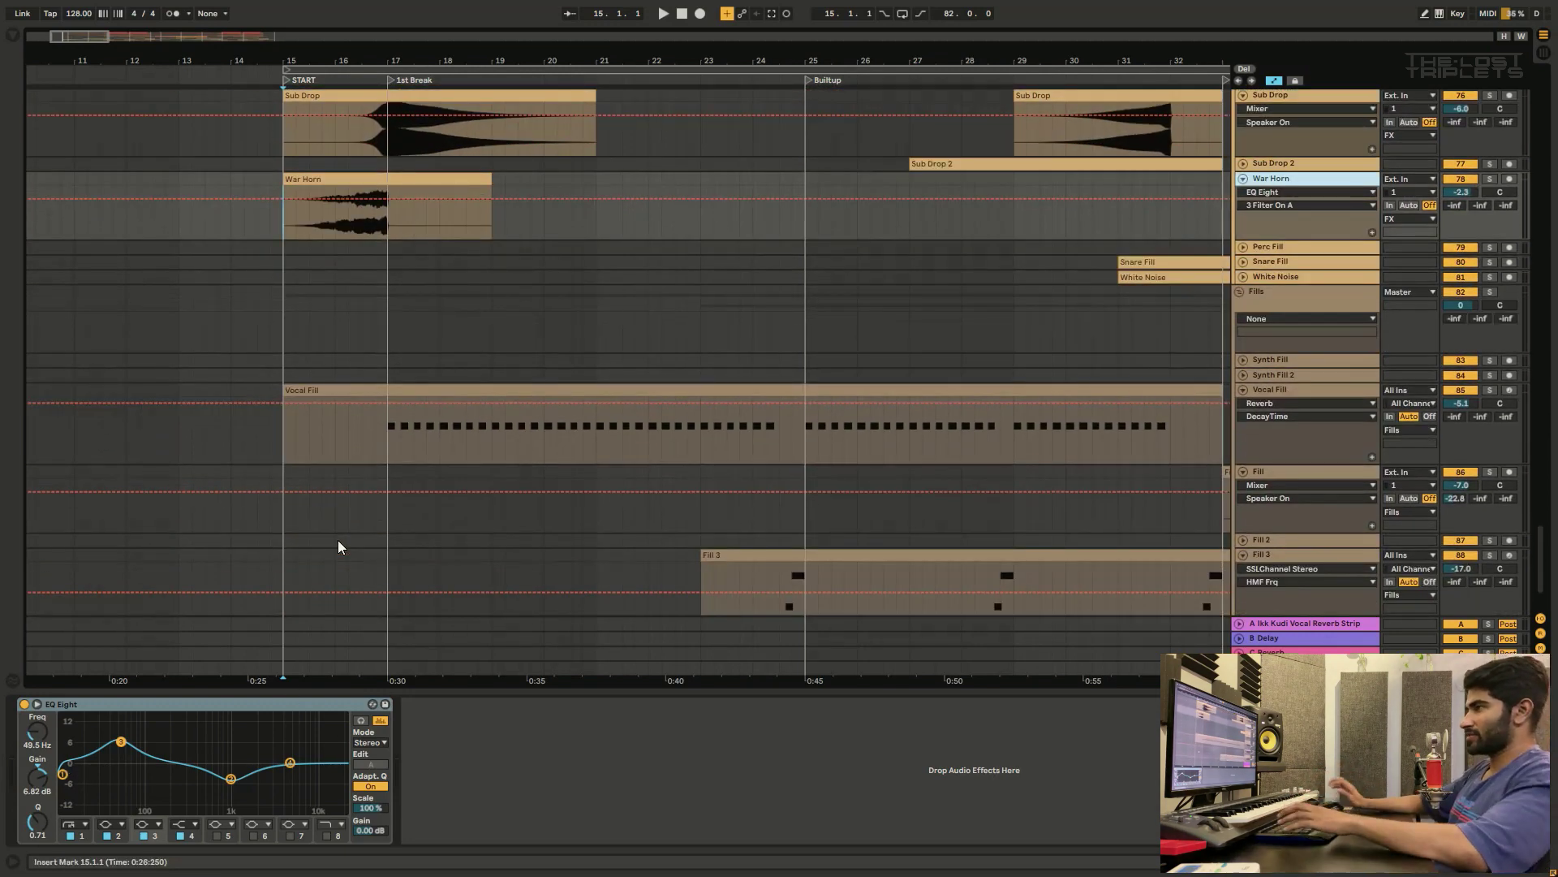
pyautogui.scroll(3, 930, 396)
pyautogui.scroll(15, 930, 398)
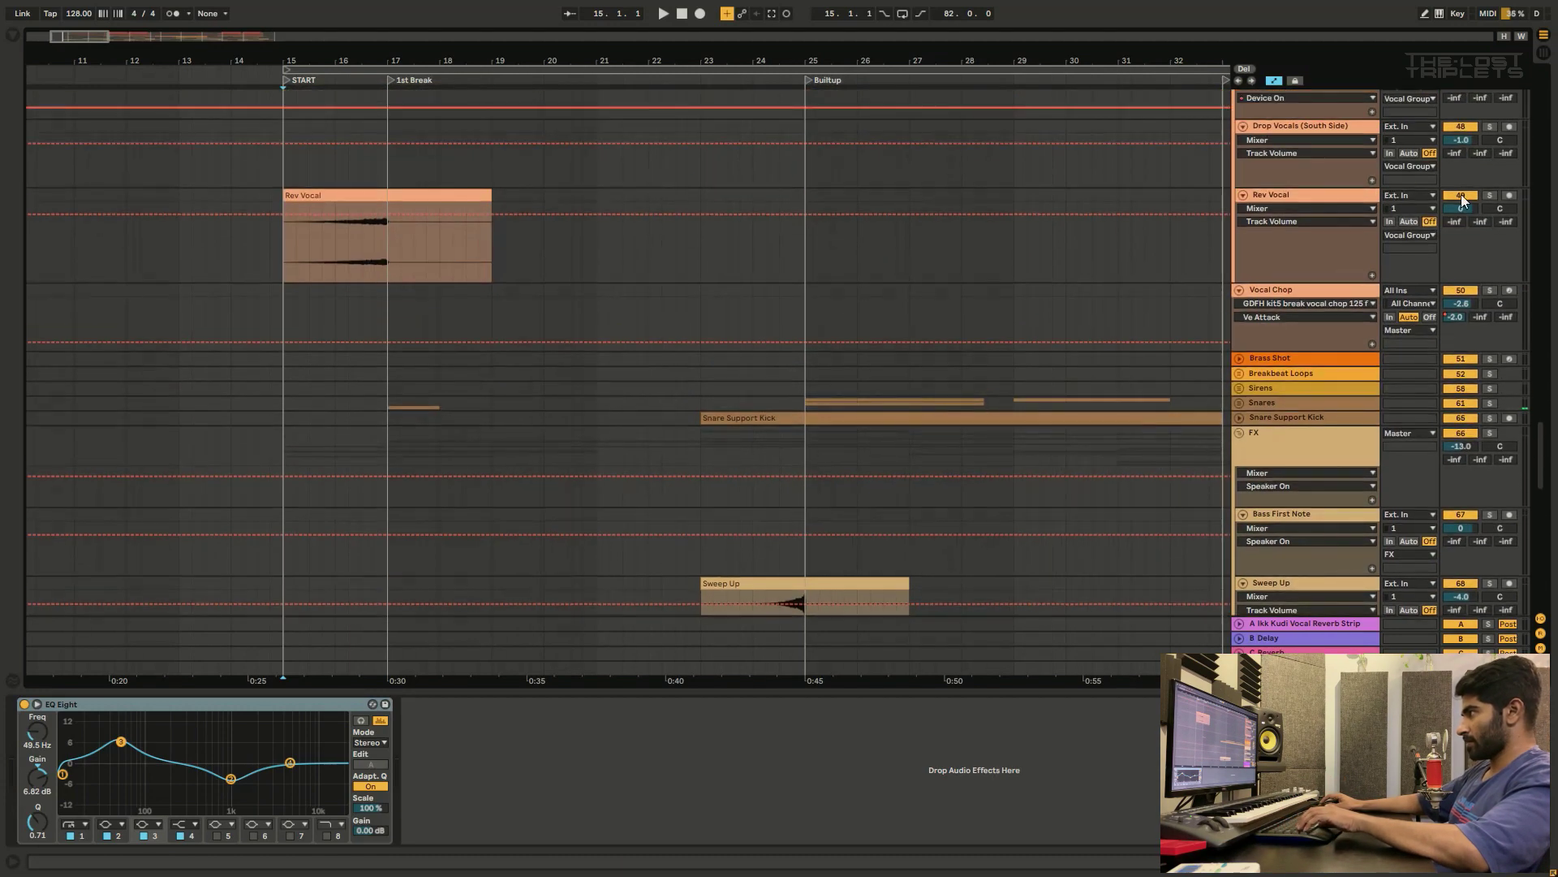
pyautogui.click(1489, 195)
pyautogui.click(1324, 198)
pyautogui.press('space')
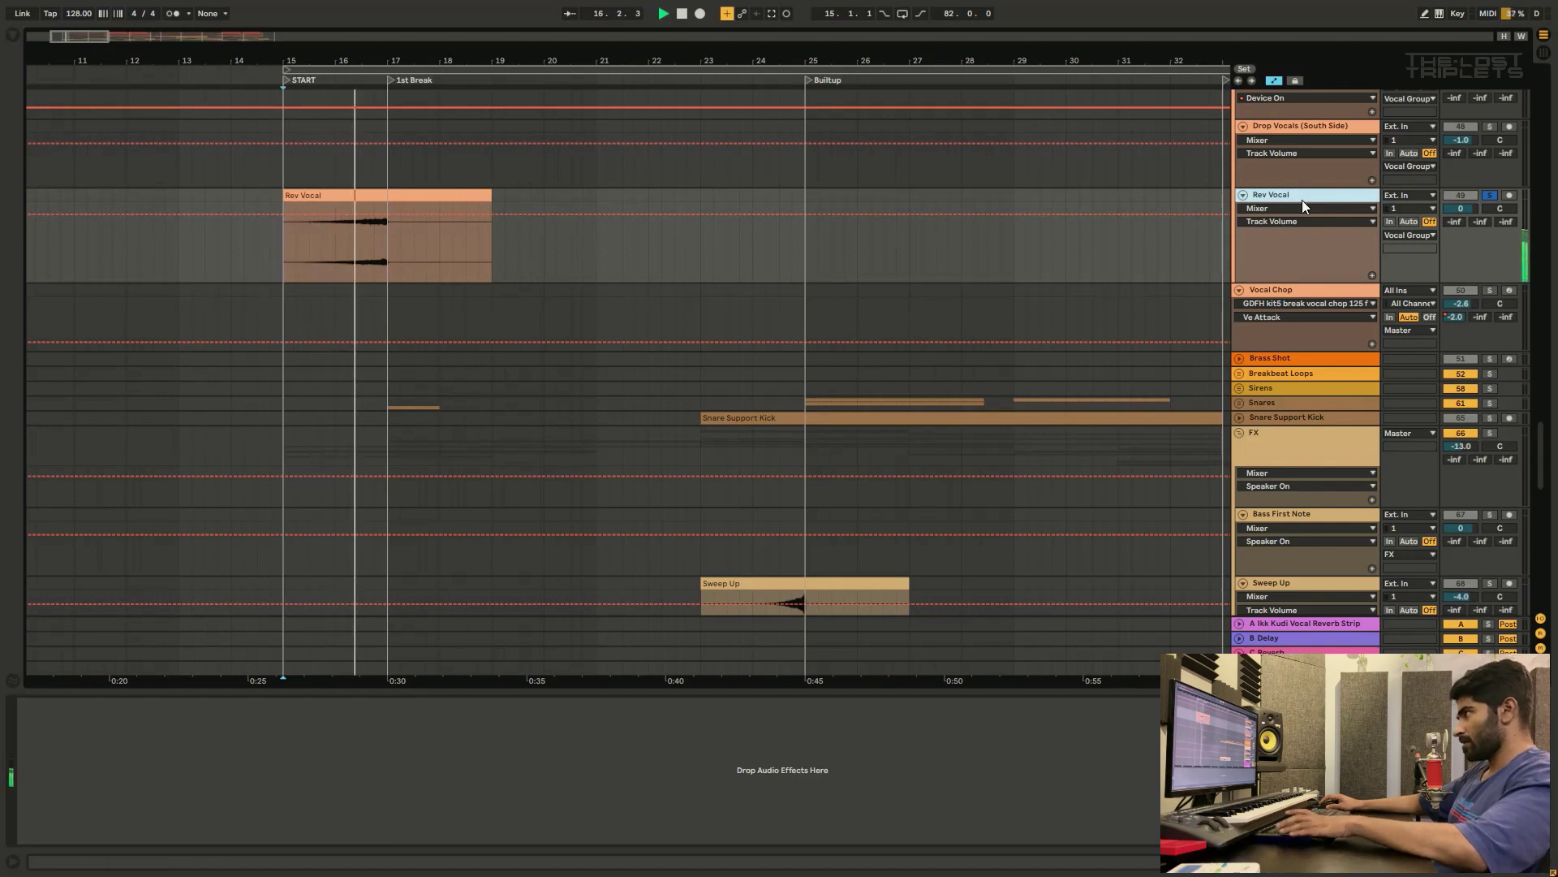
pyautogui.scroll(-3, 1302, 199)
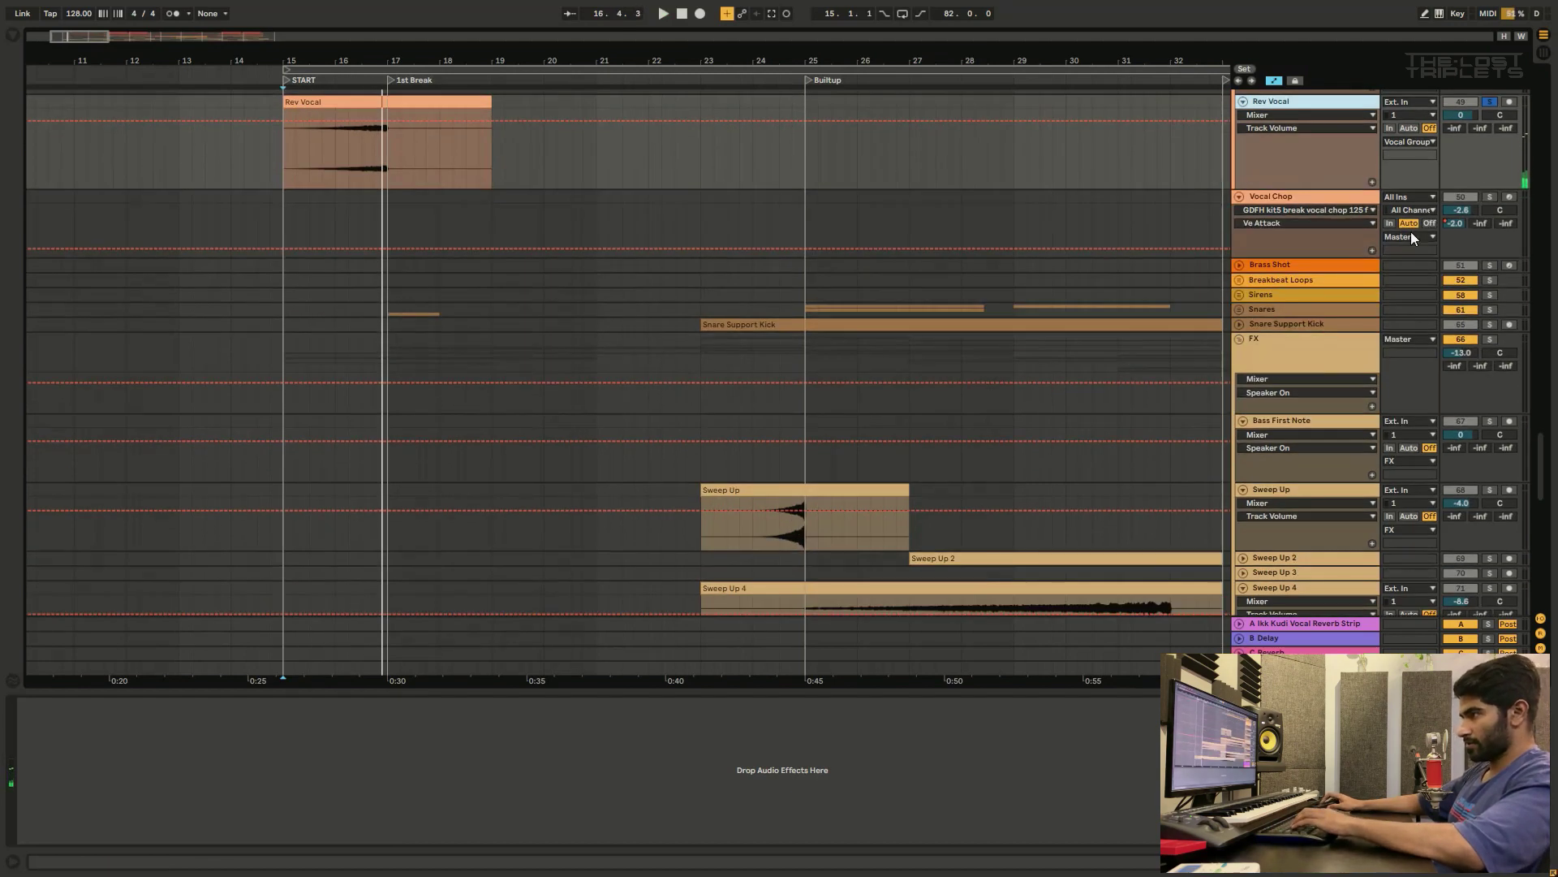
# Step: Solo the Sub Drop track and play its first clip from the 1st Break marker at bar 17
pyautogui.scroll(-15, 773, 414)
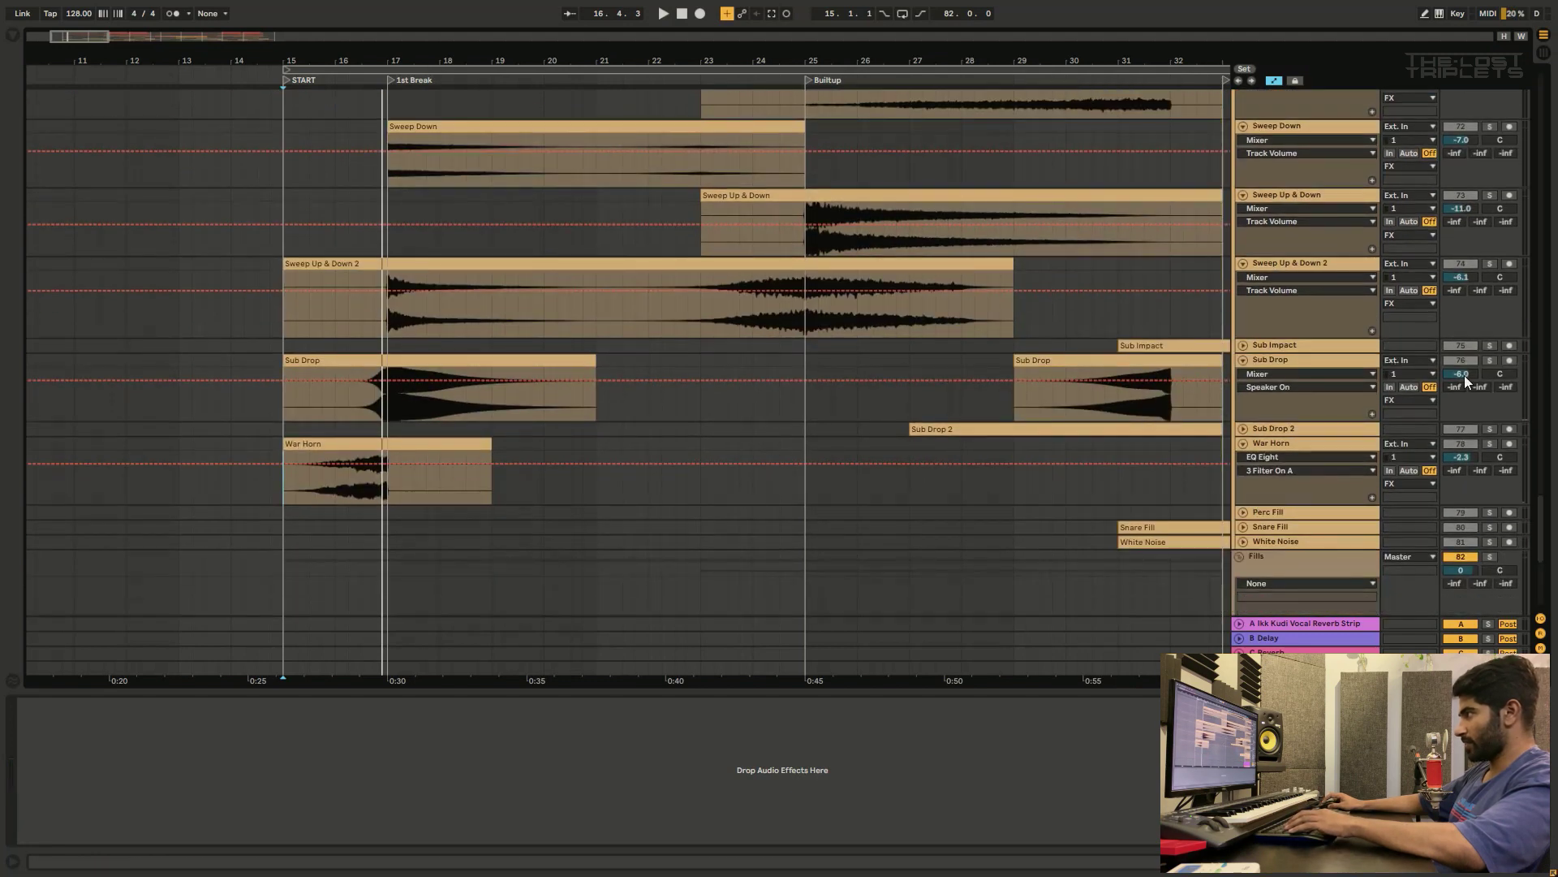
pyautogui.click(1259, 359)
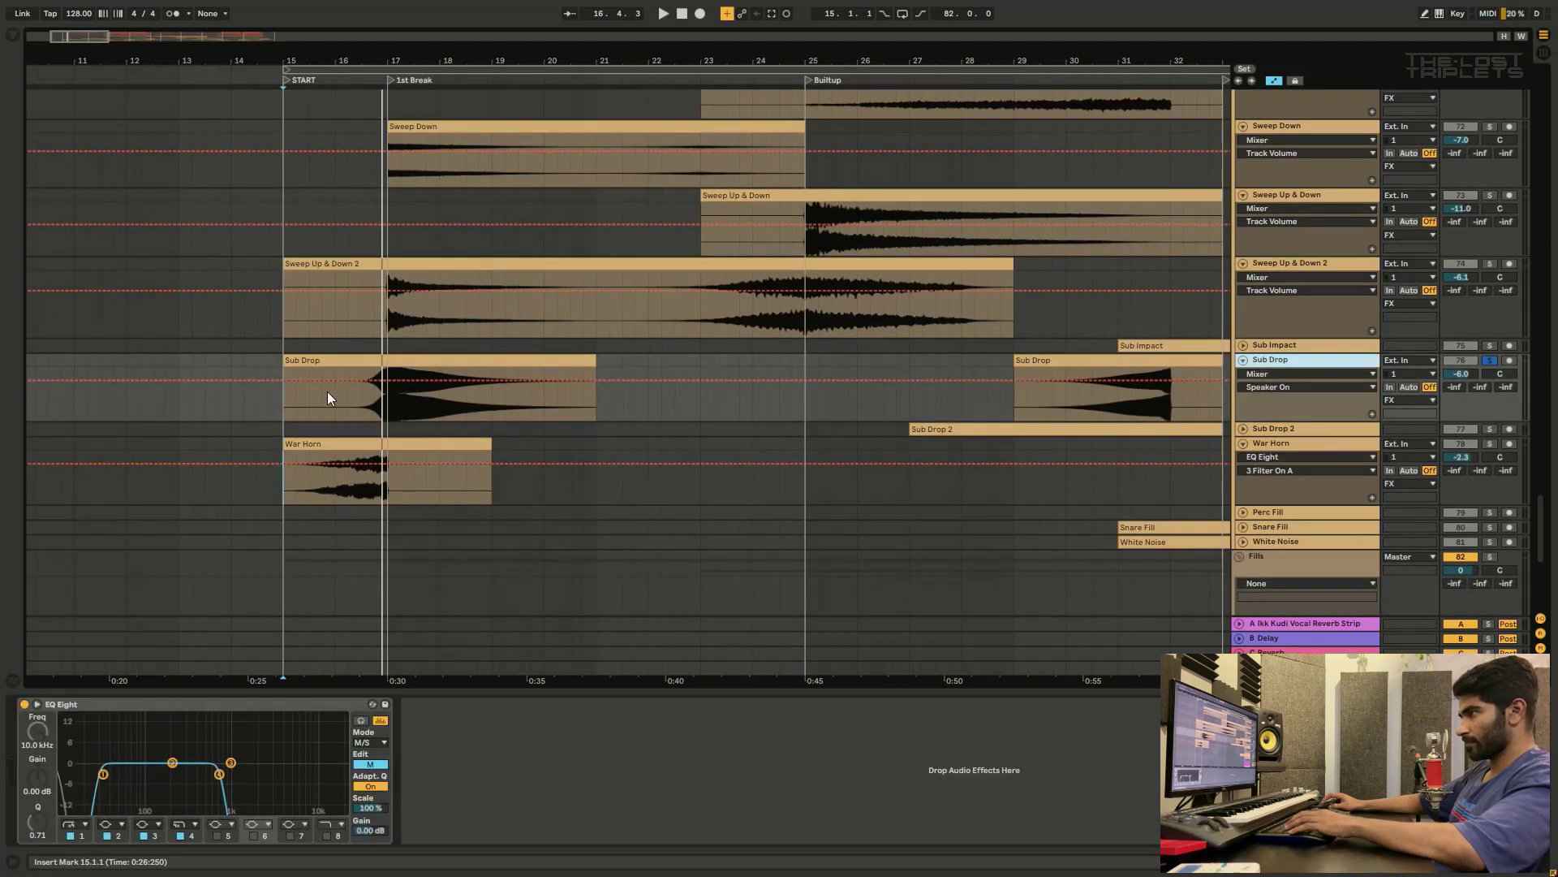
pyautogui.click(388, 411)
pyautogui.press('space')
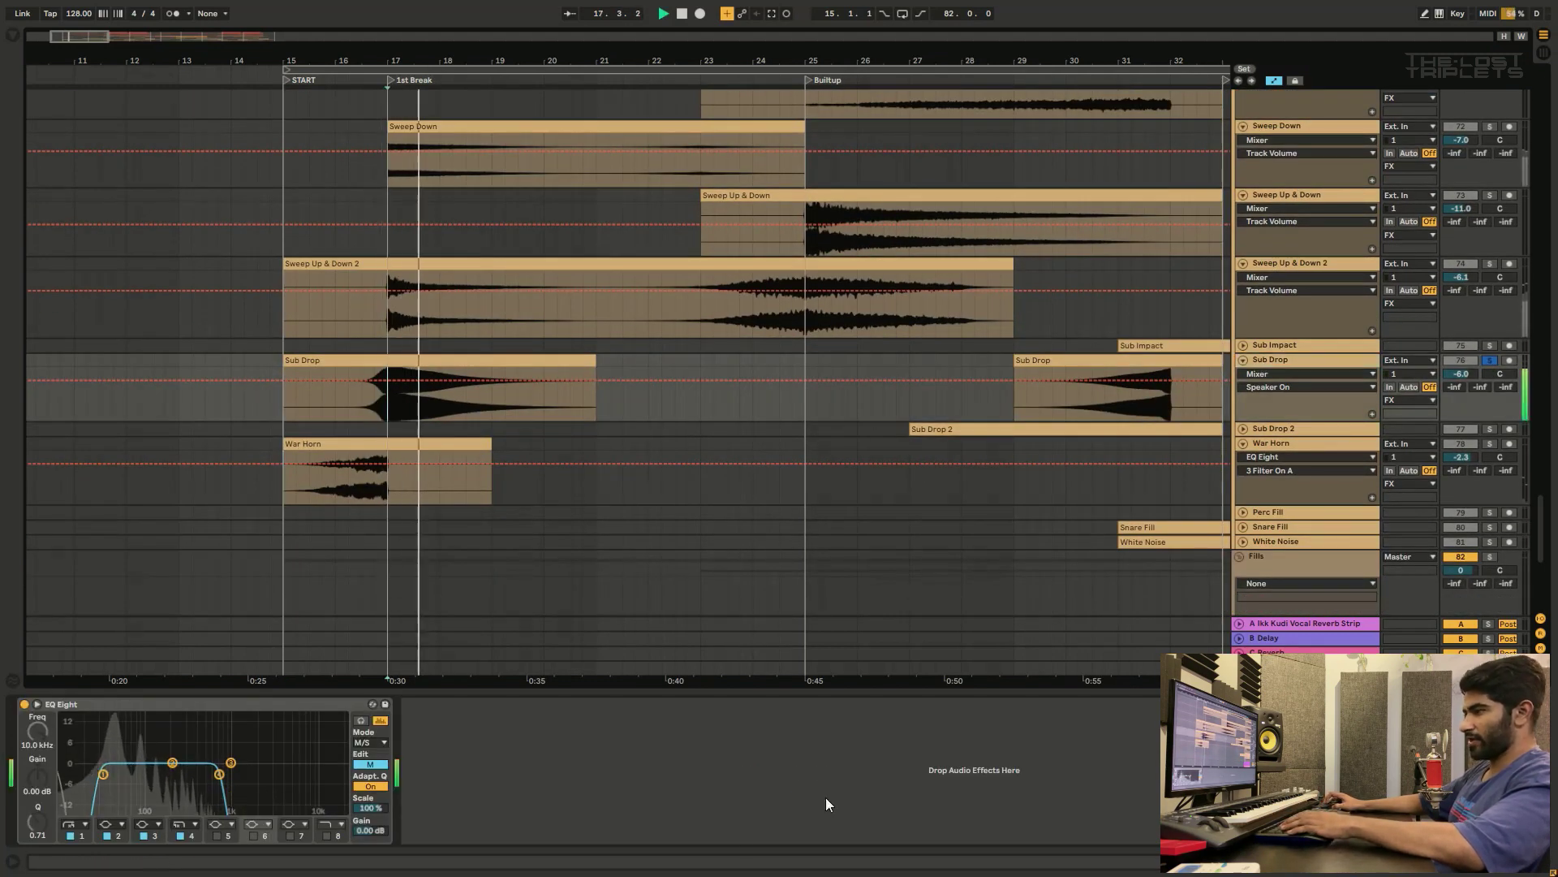
pyautogui.press('space')
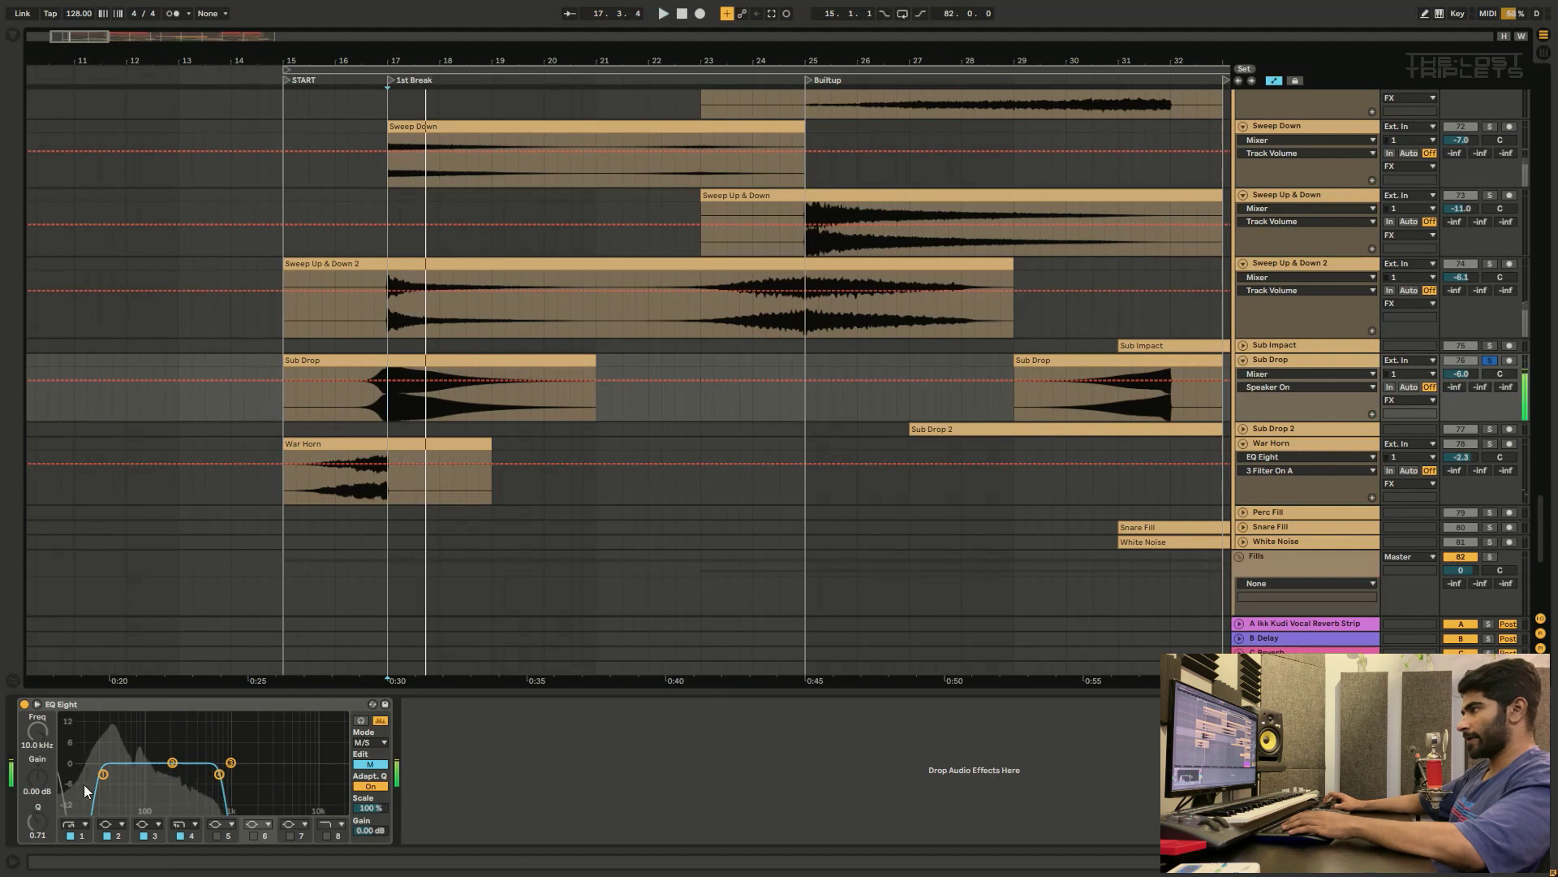
# Step: Solo the Sweep Up & Down 2 track and play it from the 1st Break marker
pyautogui.click(1488, 265)
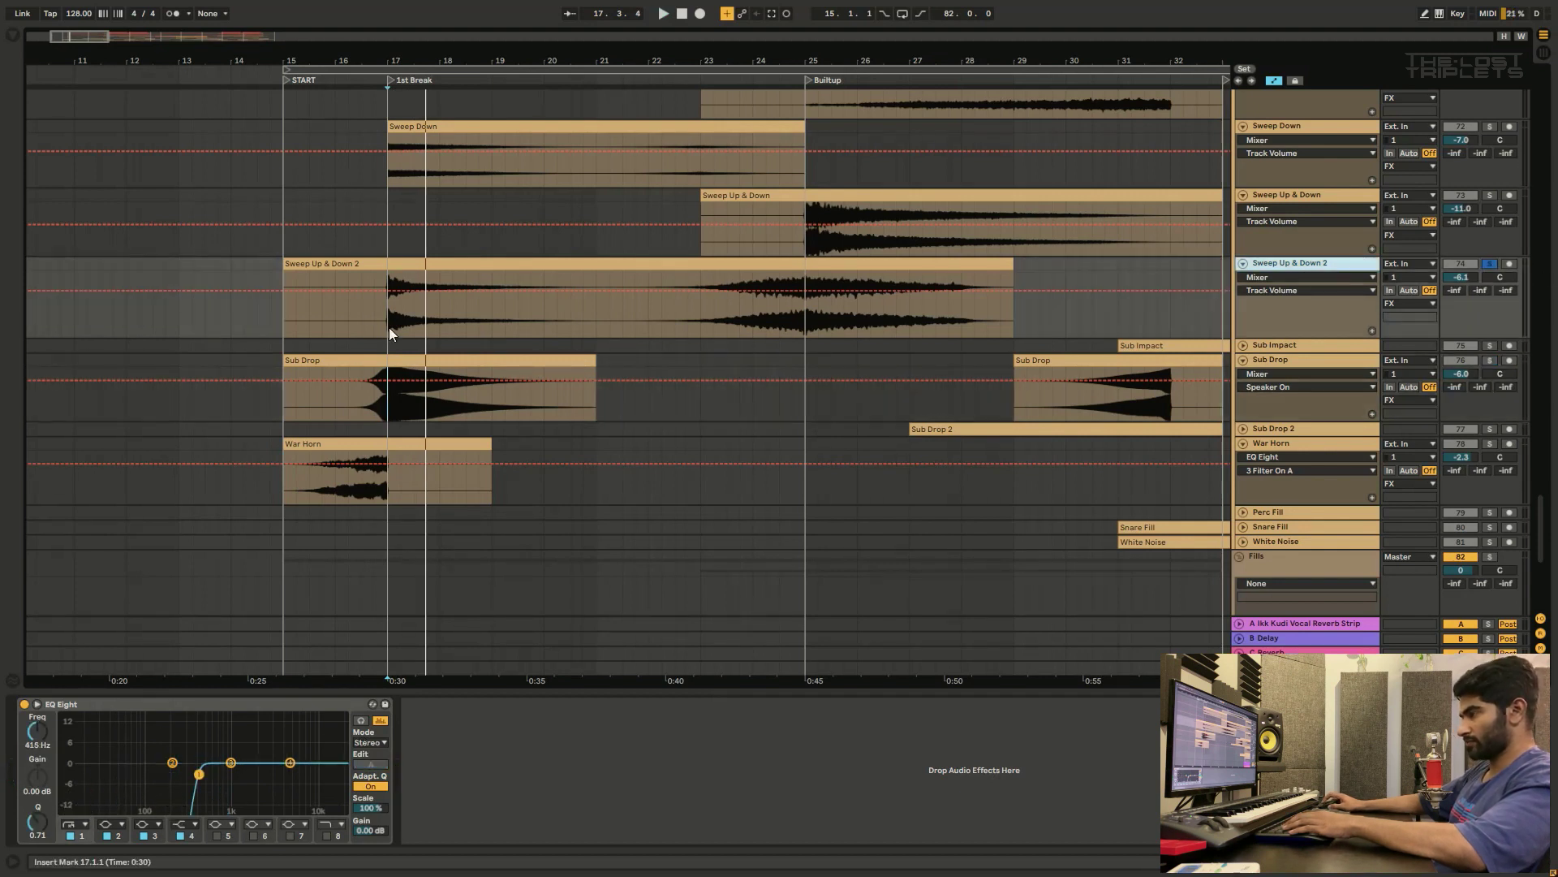
pyautogui.press('space')
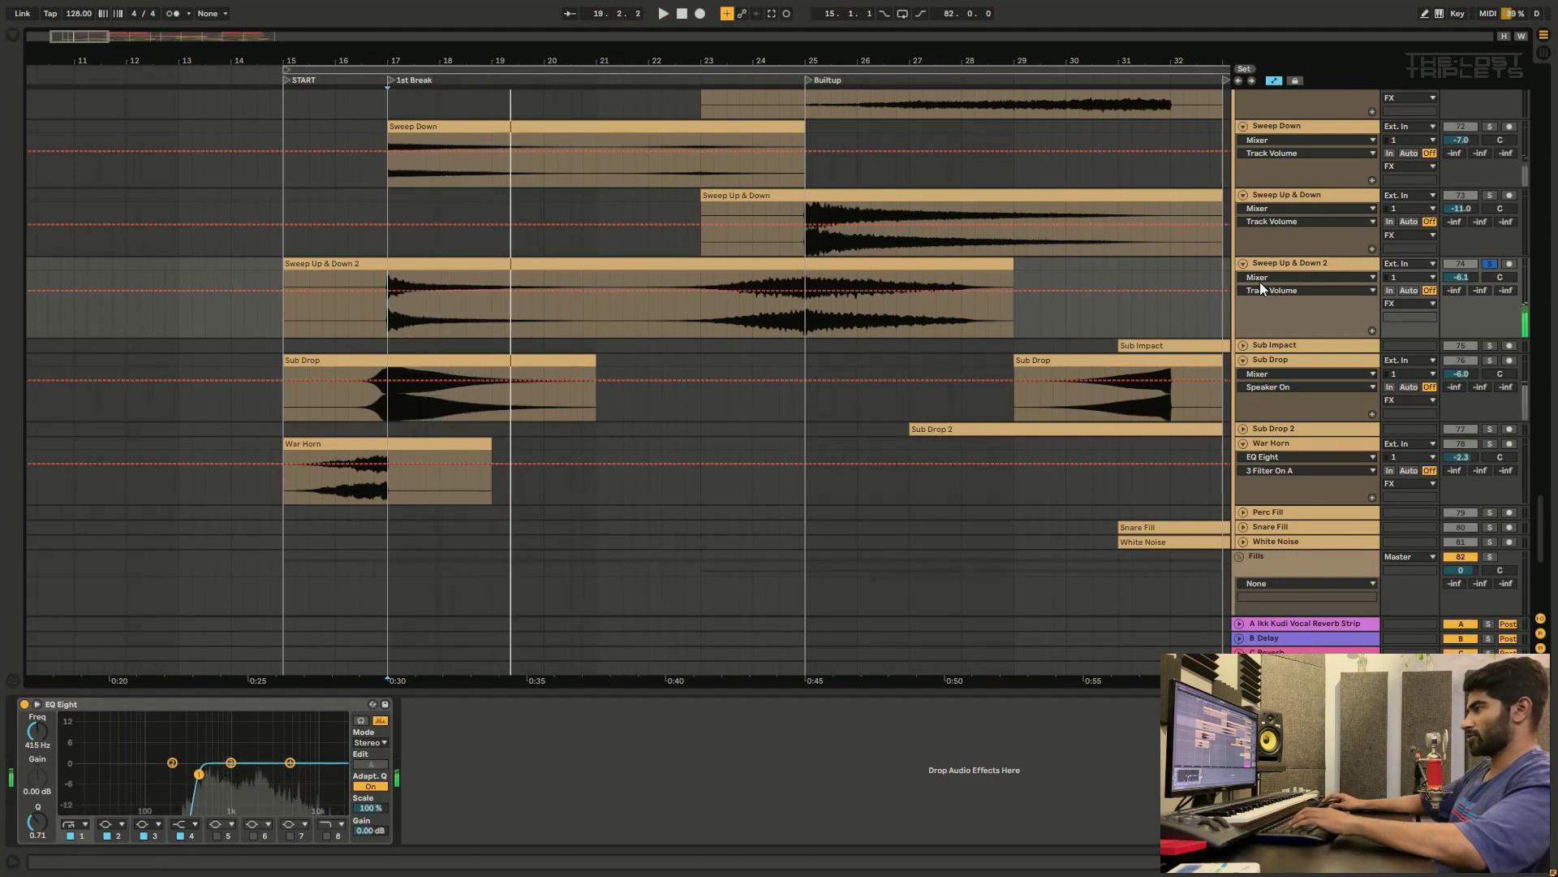
pyautogui.press('space')
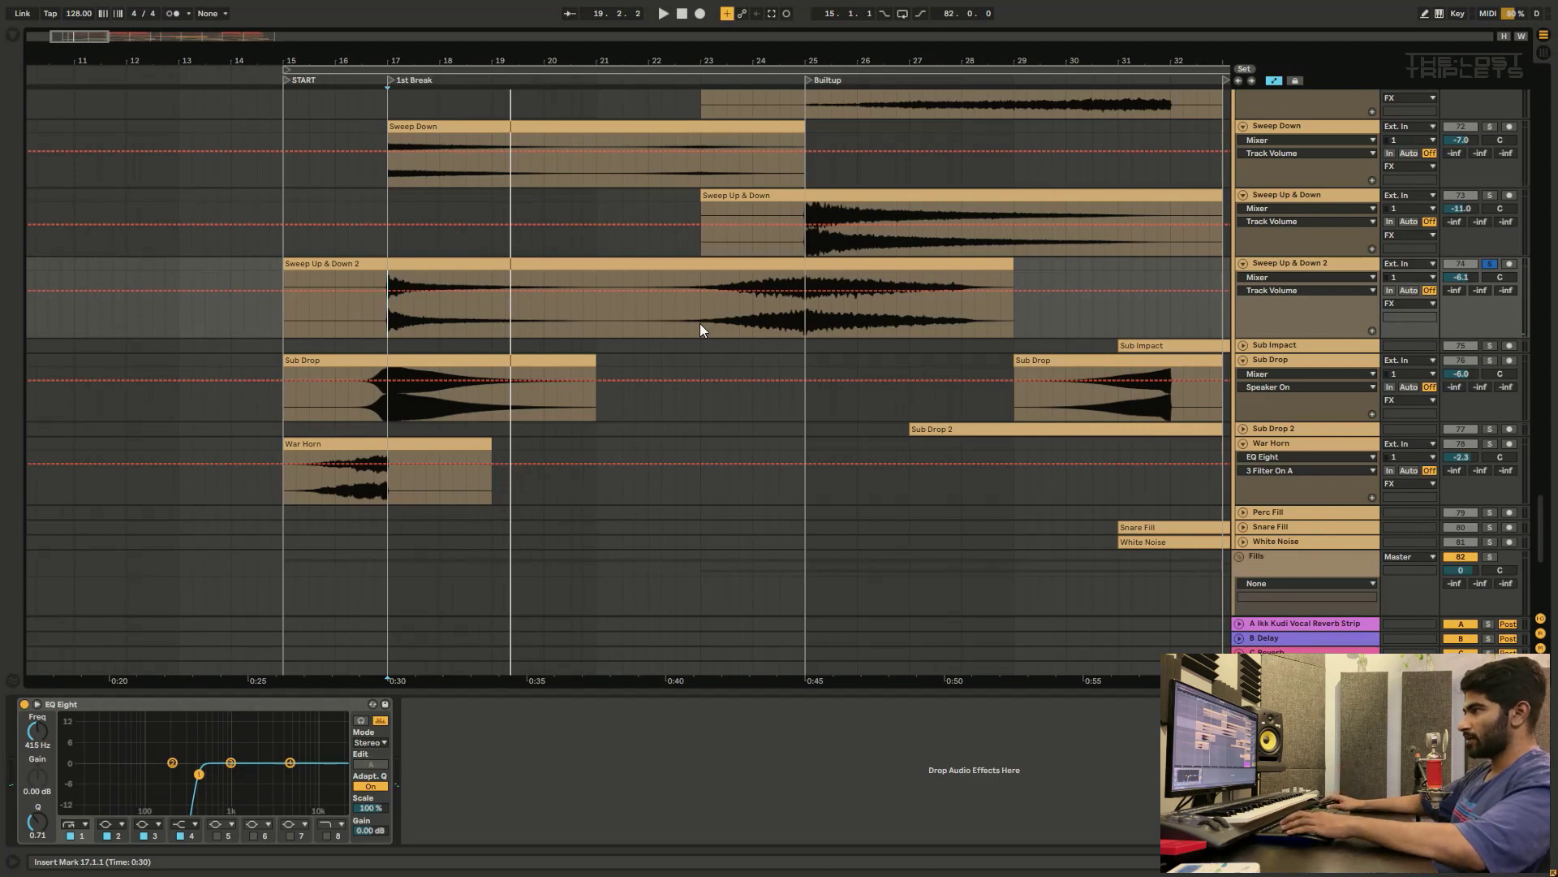
# Step: Solo the Sweep Down track and play its clip from bar 17
pyautogui.scroll(3, 700, 329)
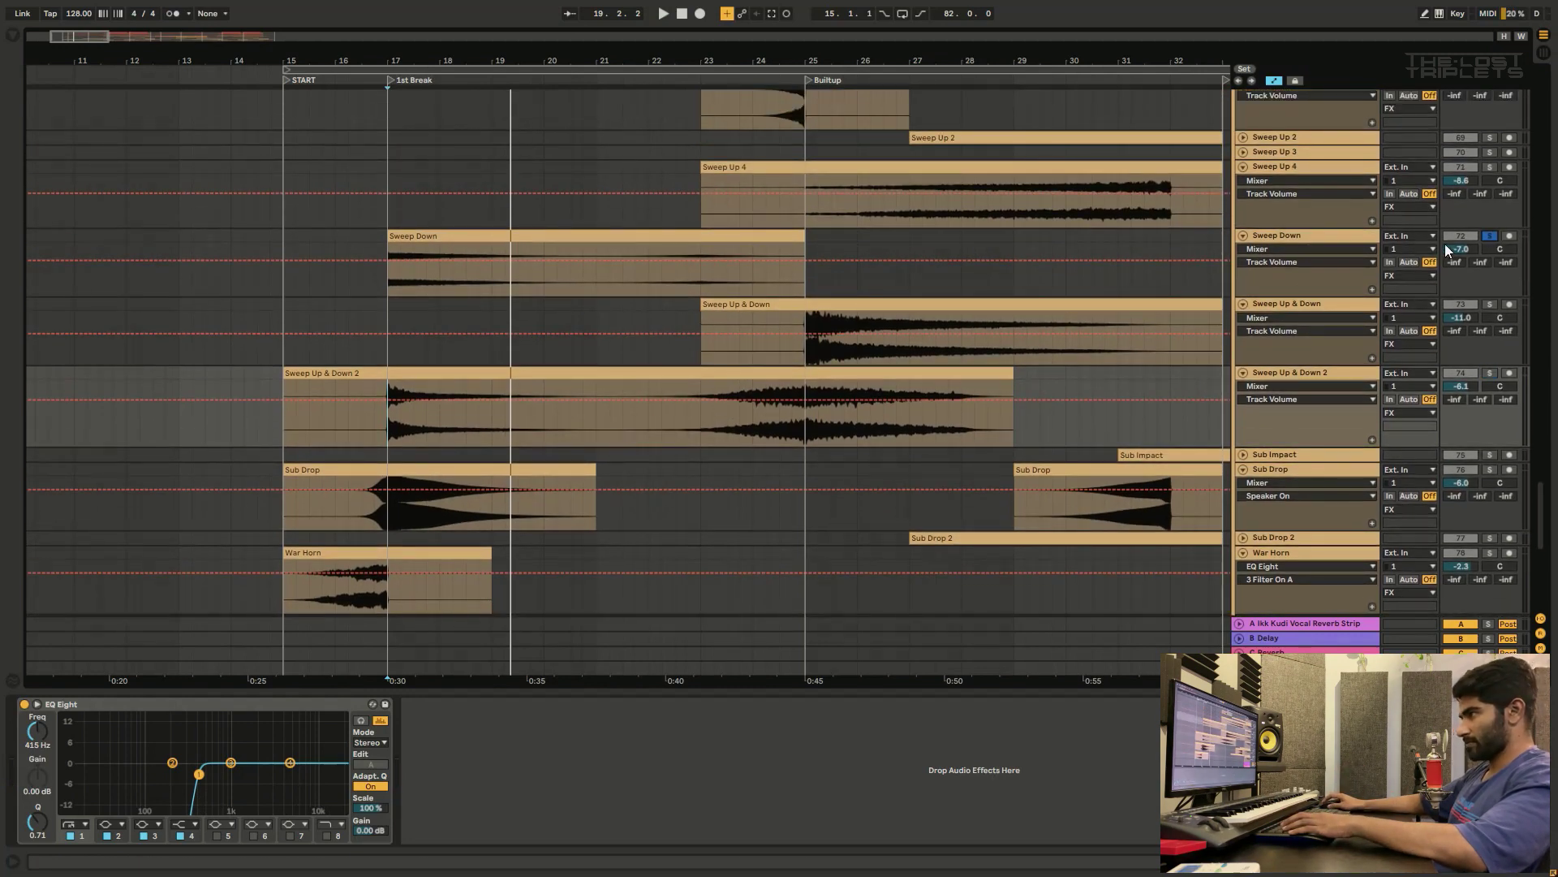
pyautogui.click(1312, 237)
pyautogui.click(385, 287)
pyautogui.press('space')
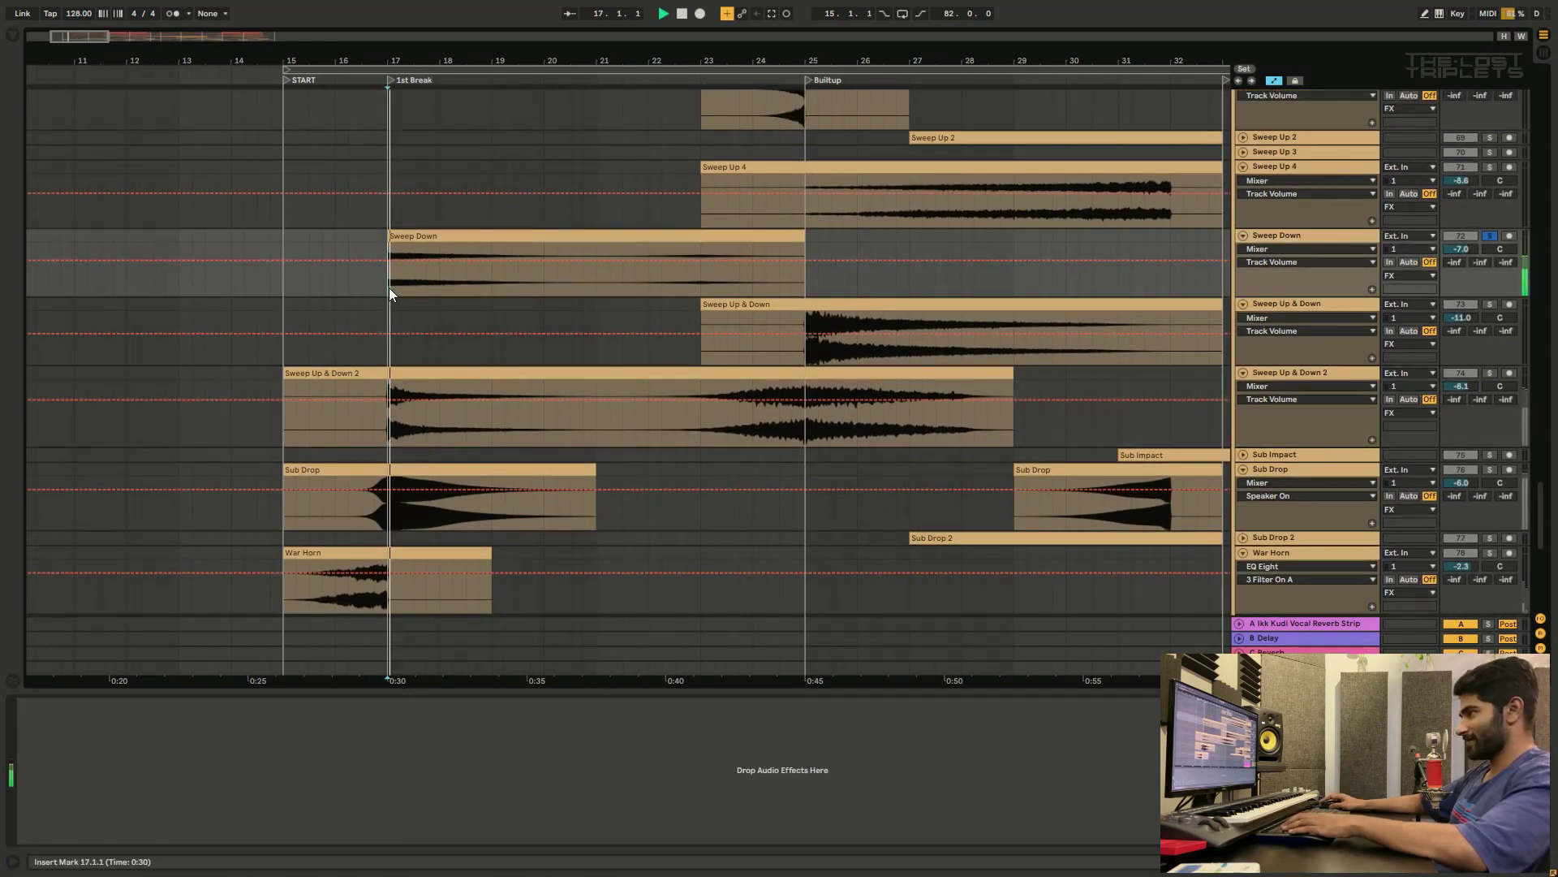
# Step: Audition the Vocal Fill track soloed from the 1st Break marker and display its device chain
pyautogui.scroll(-1, 636, 364)
pyautogui.scroll(-8, 636, 363)
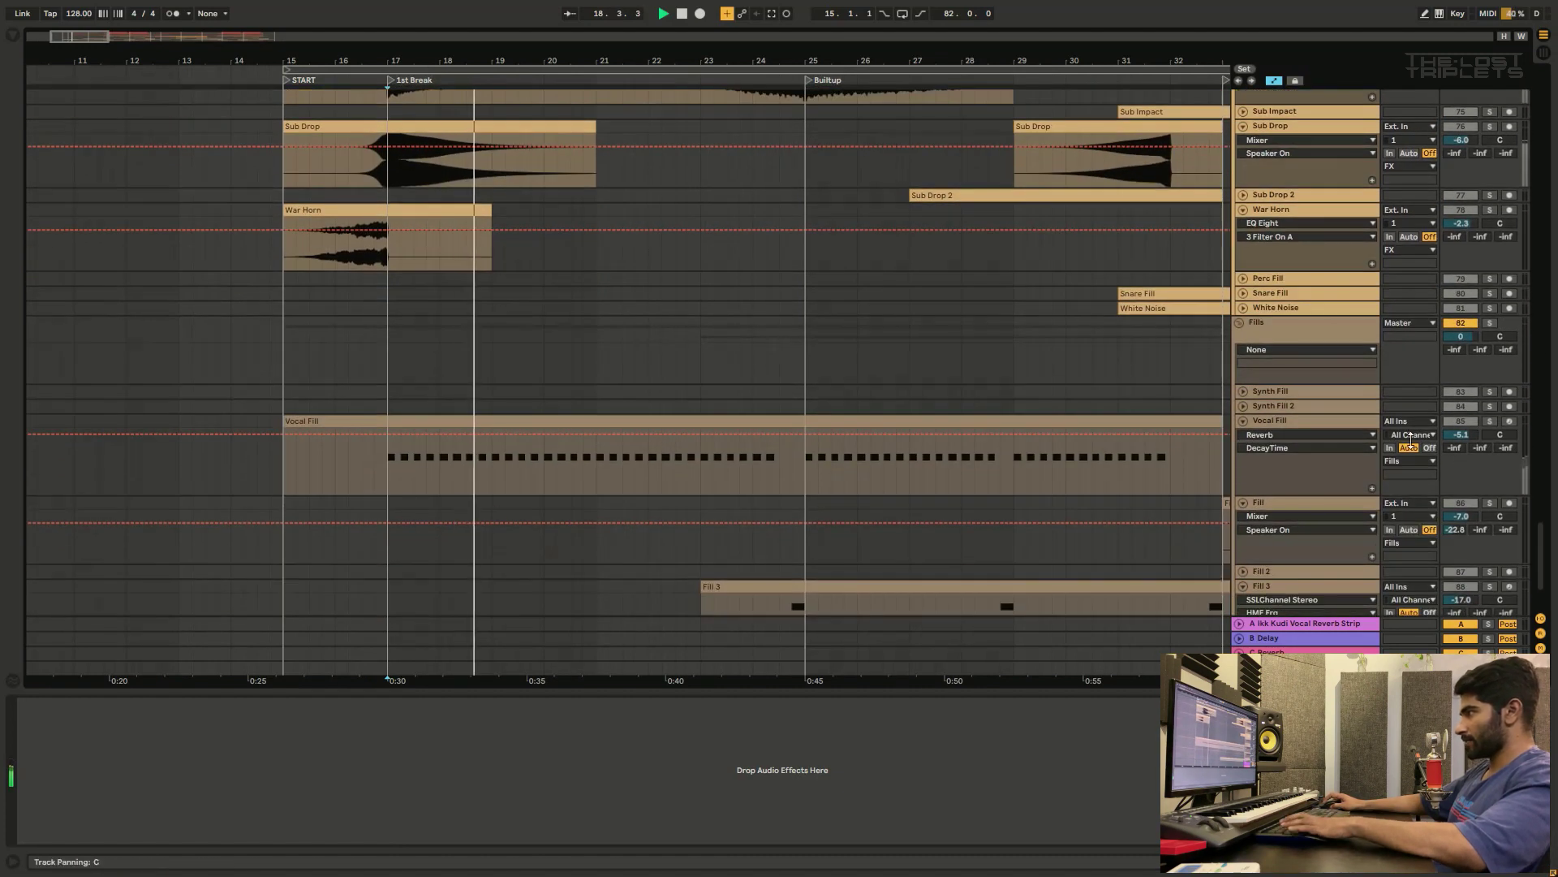
pyautogui.click(1326, 424)
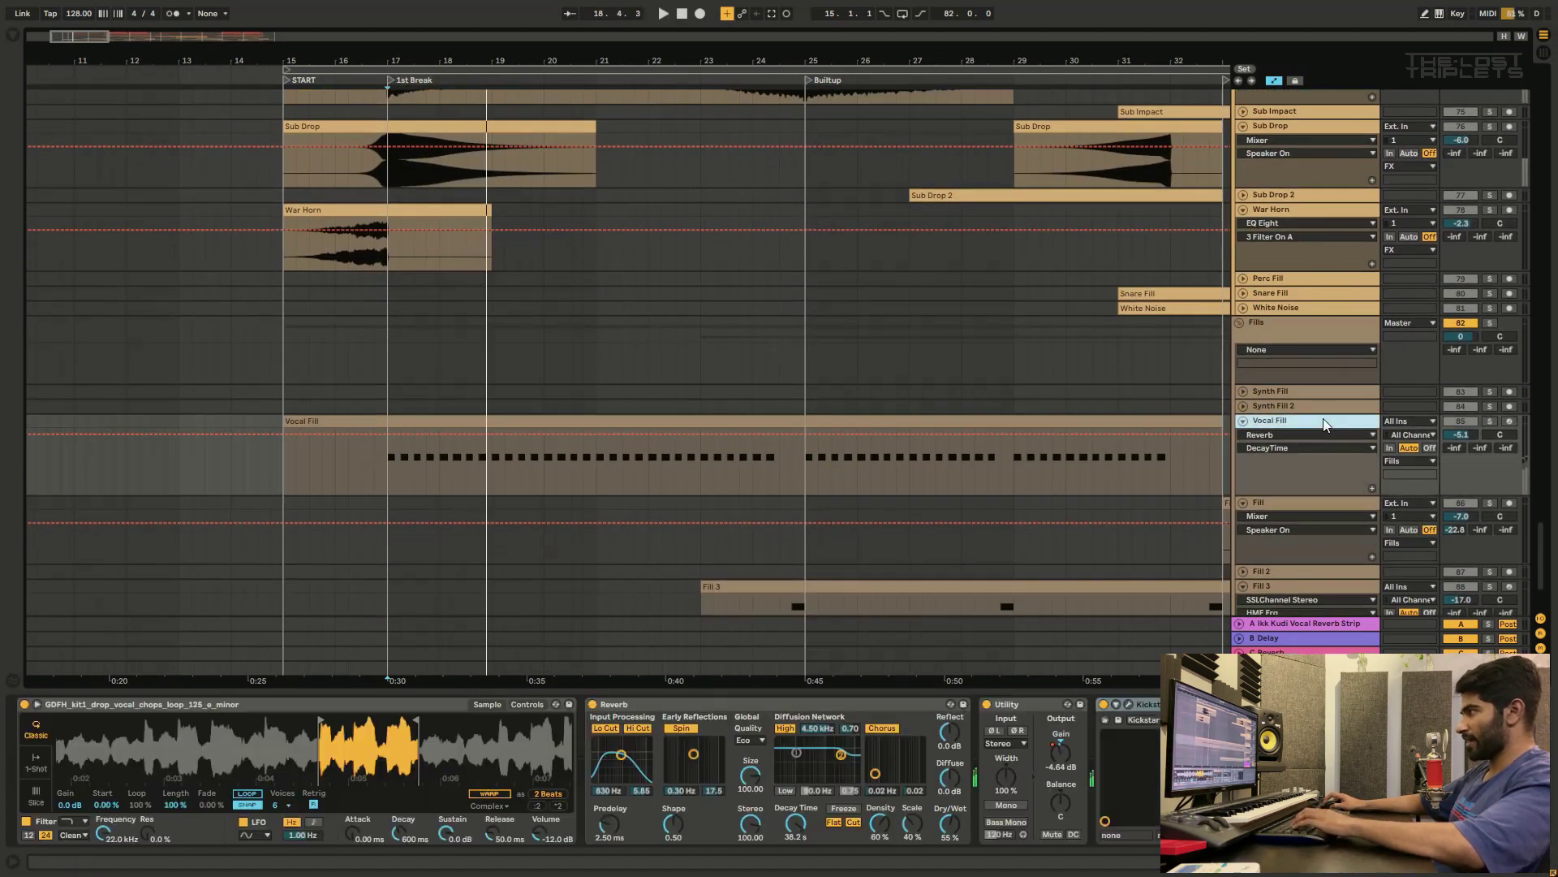
pyautogui.click(1493, 422)
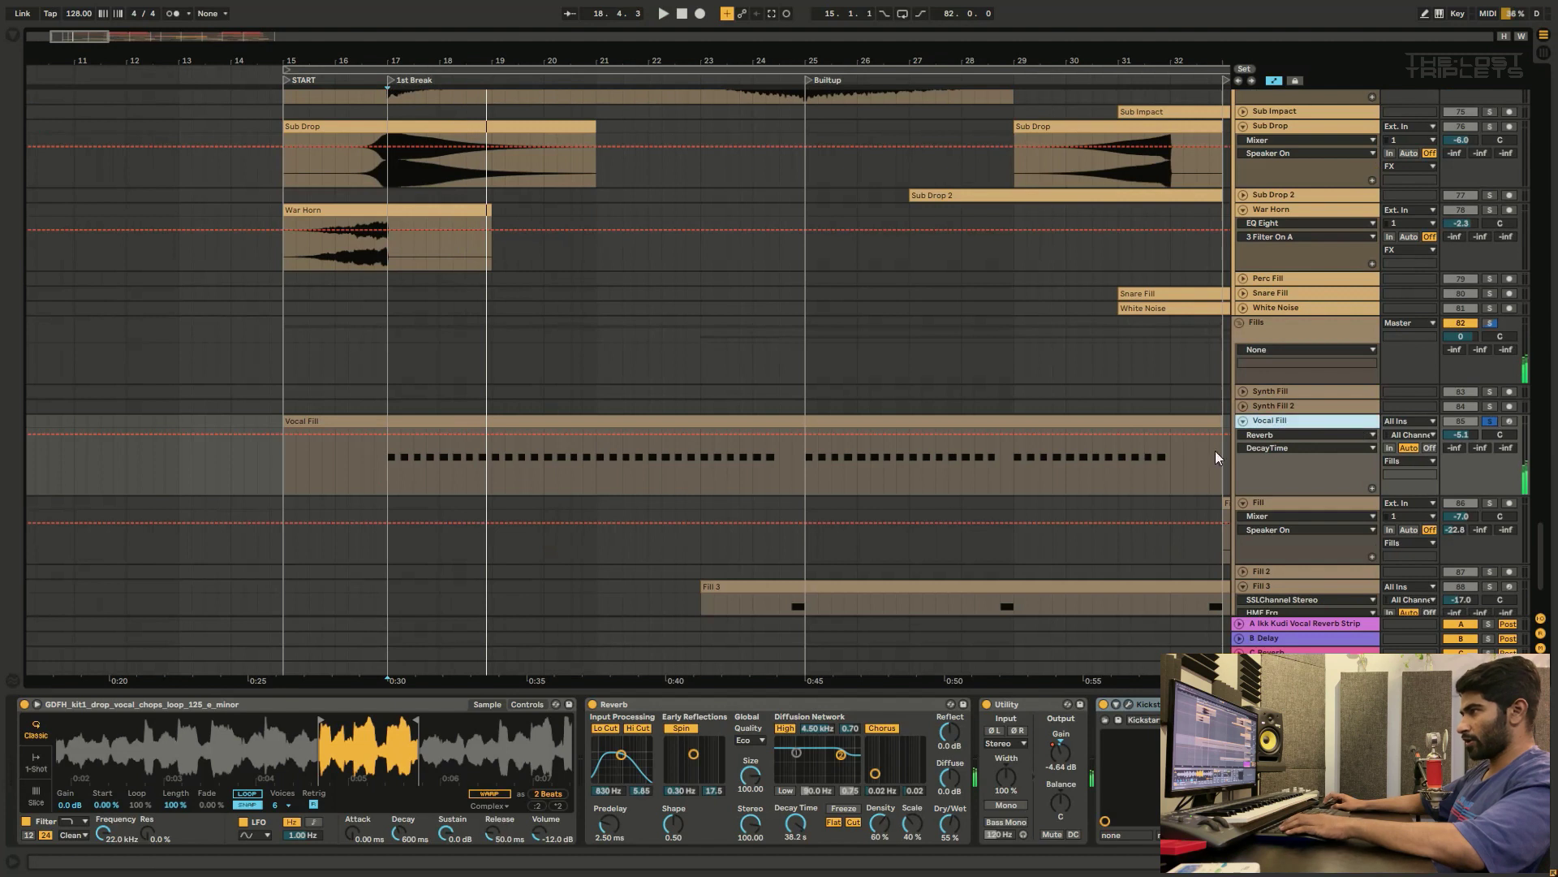
pyautogui.press('space')
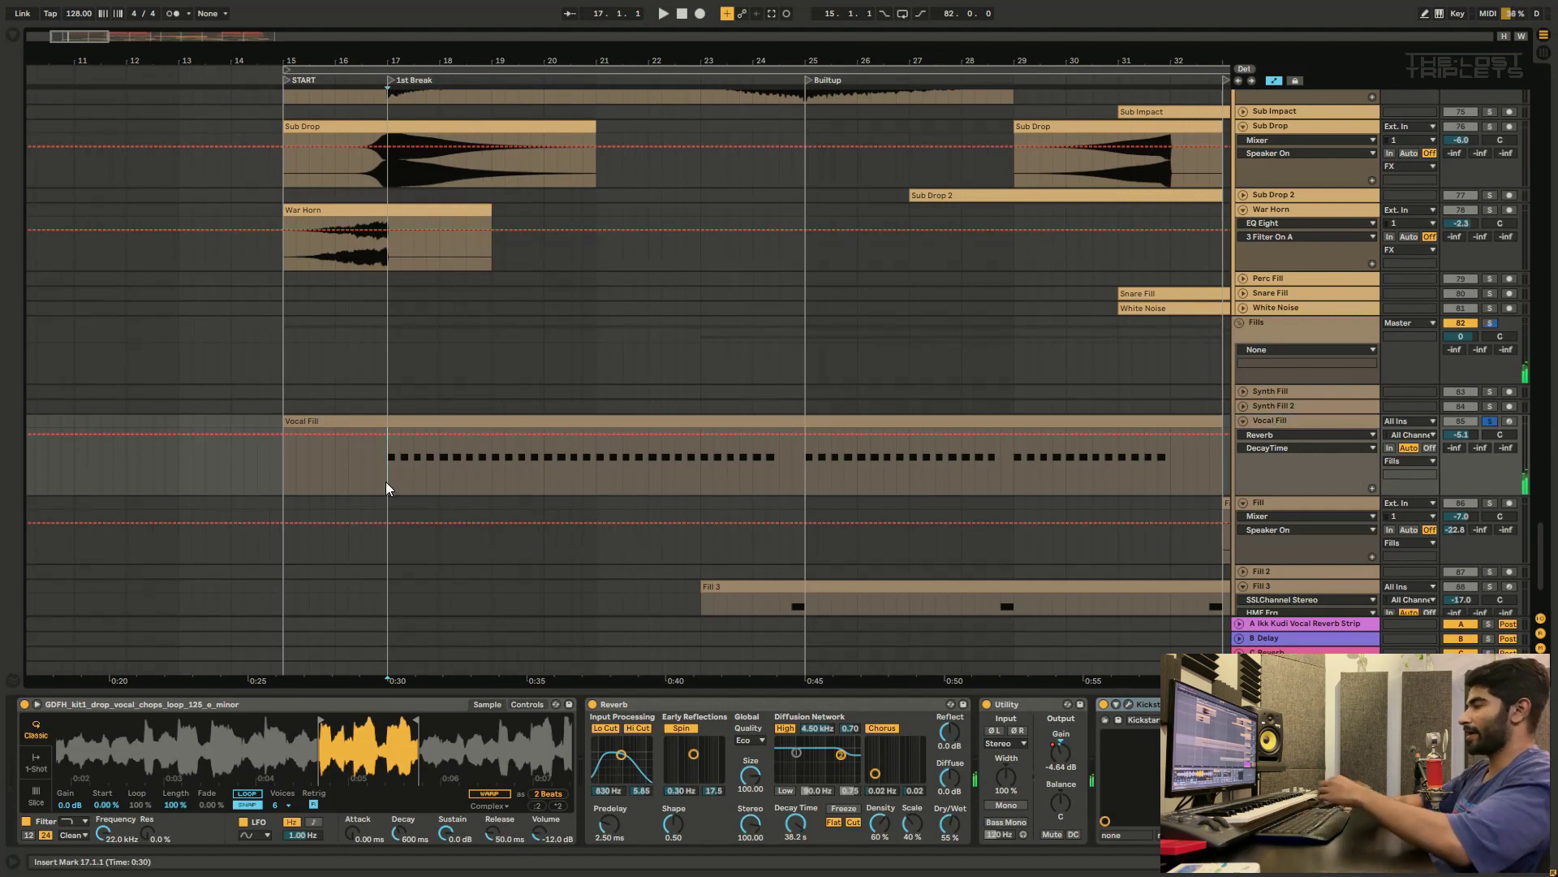
pyautogui.press('space')
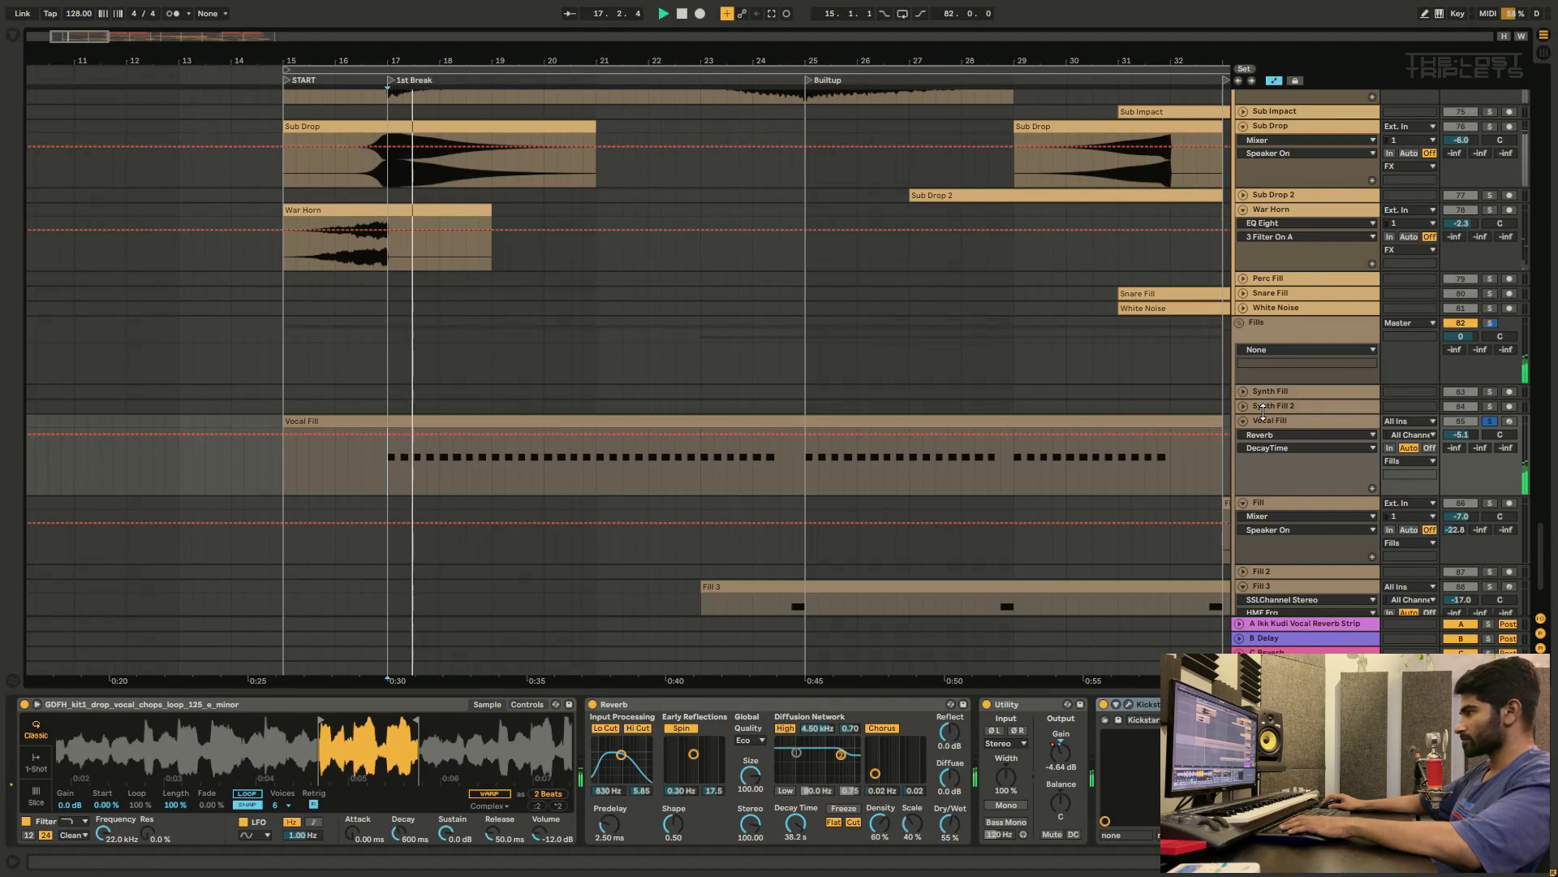
pyautogui.press('space')
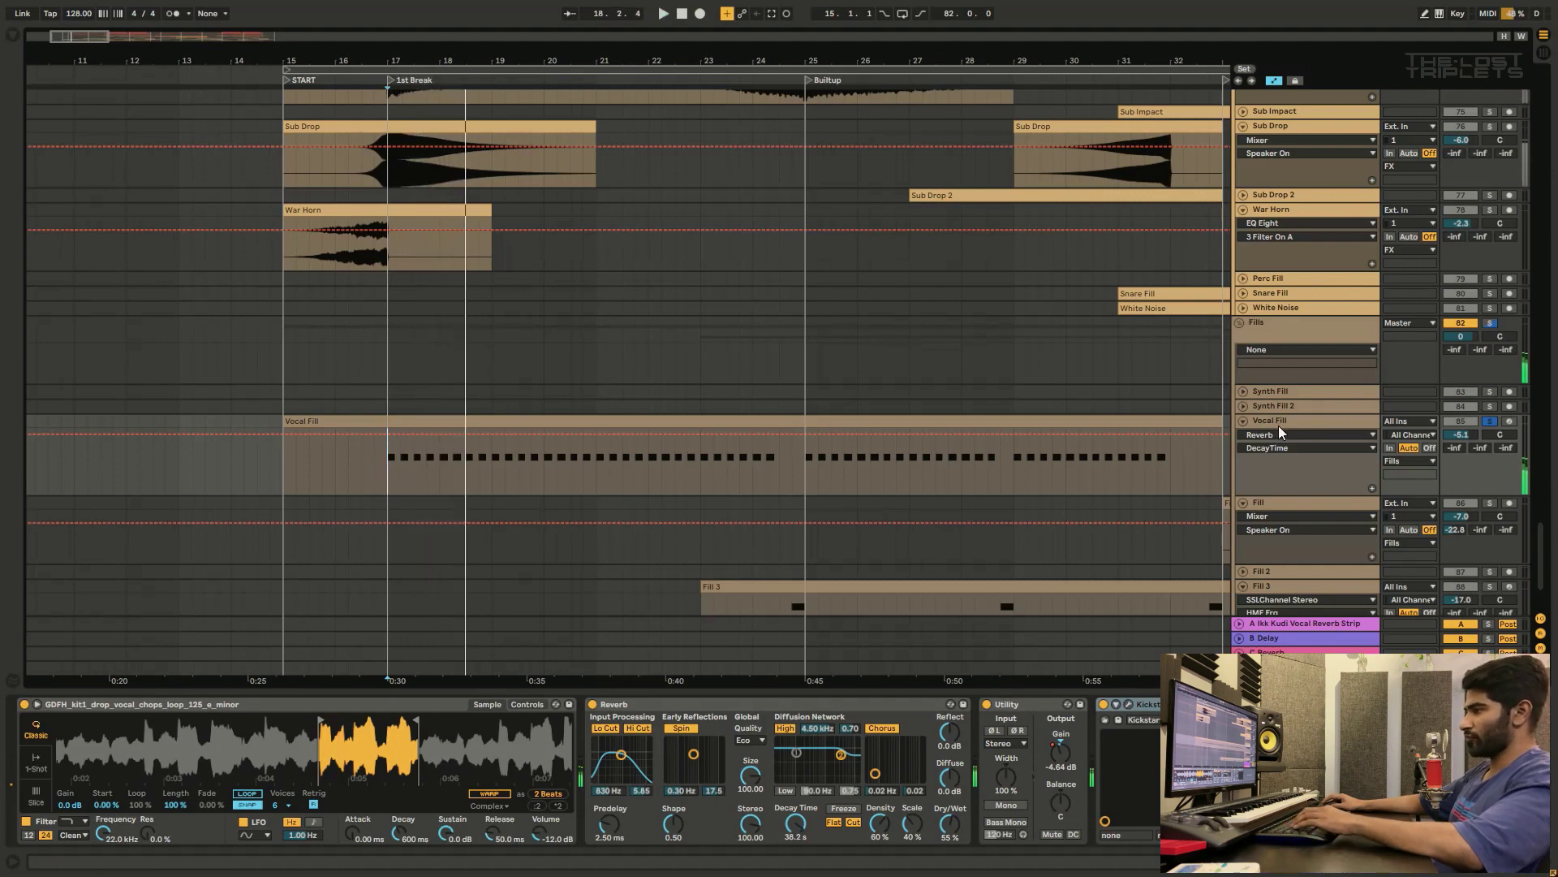
pyautogui.click(1279, 425)
# Step: Solo the Fill 3 track and play its clip from bar 24.3, just before the Builtup marker
pyautogui.scroll(-3, 1270, 427)
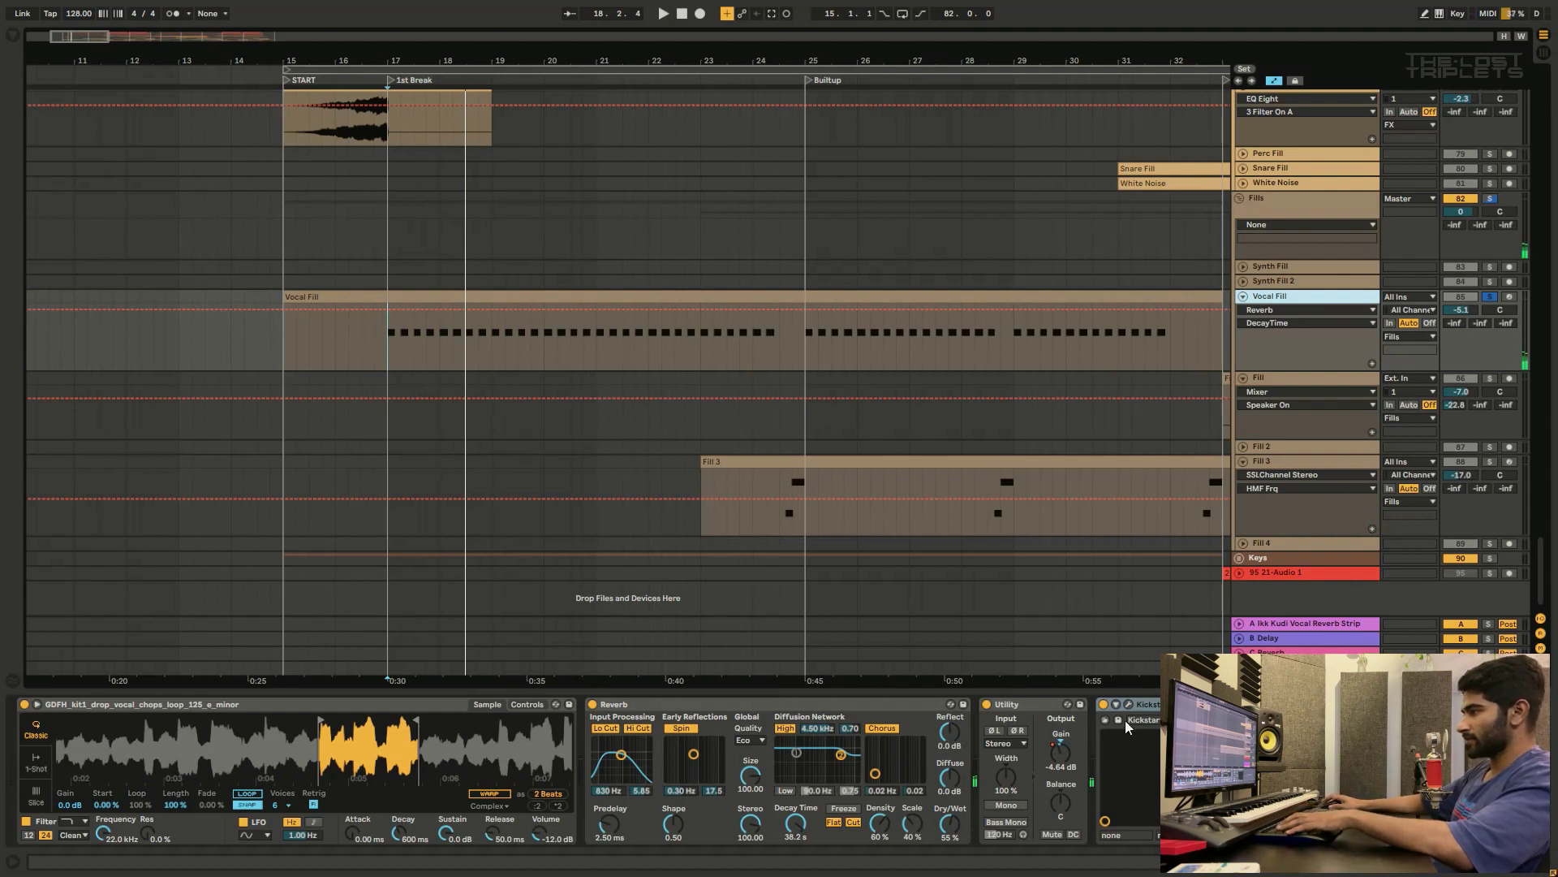
pyautogui.click(1476, 472)
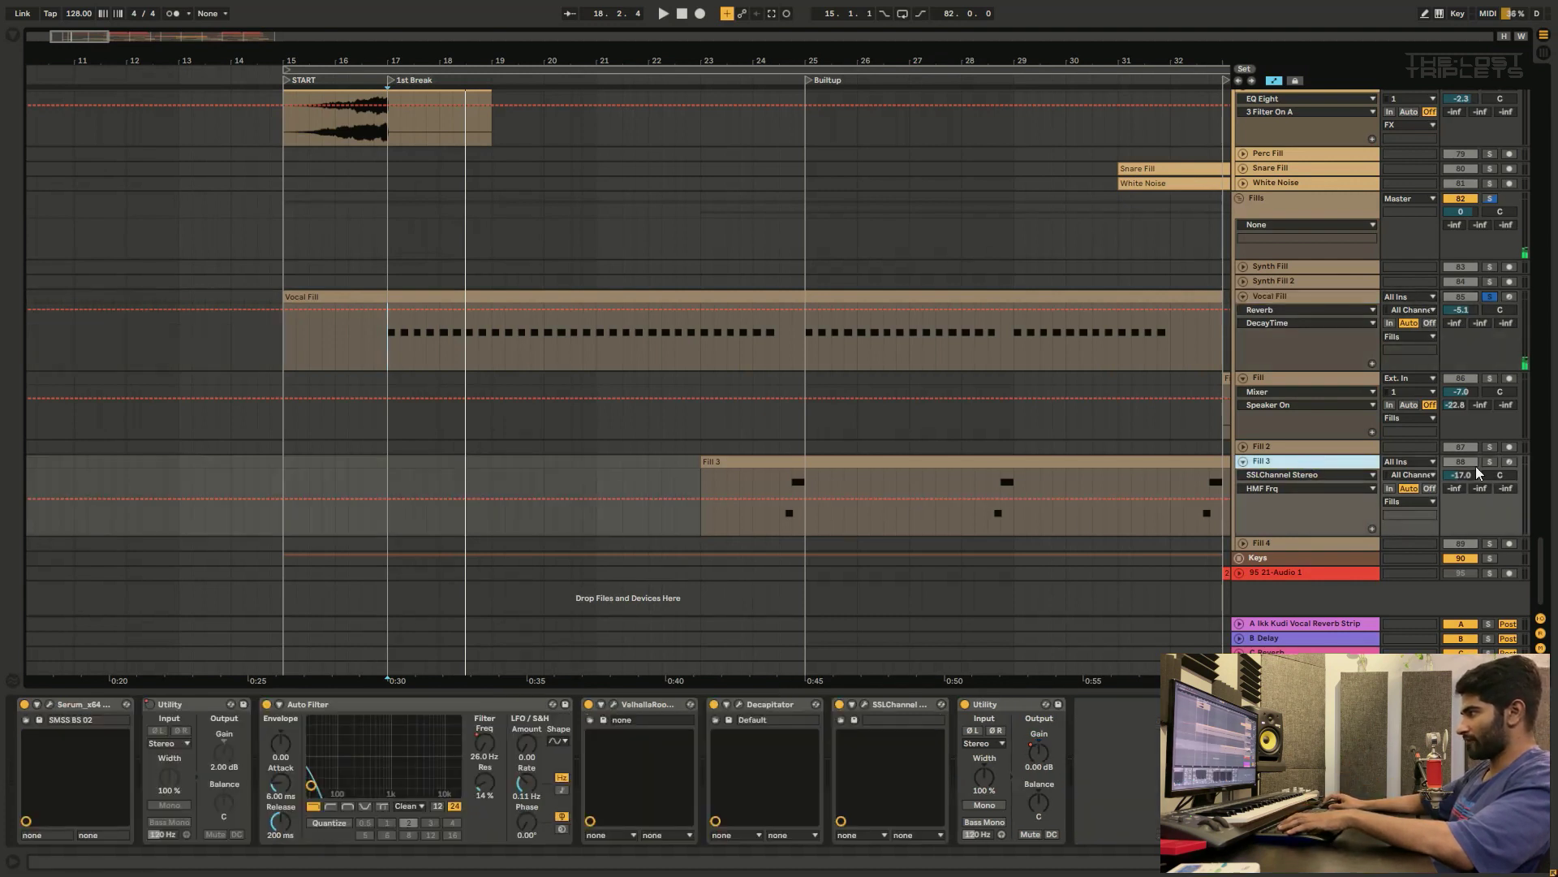
pyautogui.click(1490, 461)
pyautogui.click(779, 521)
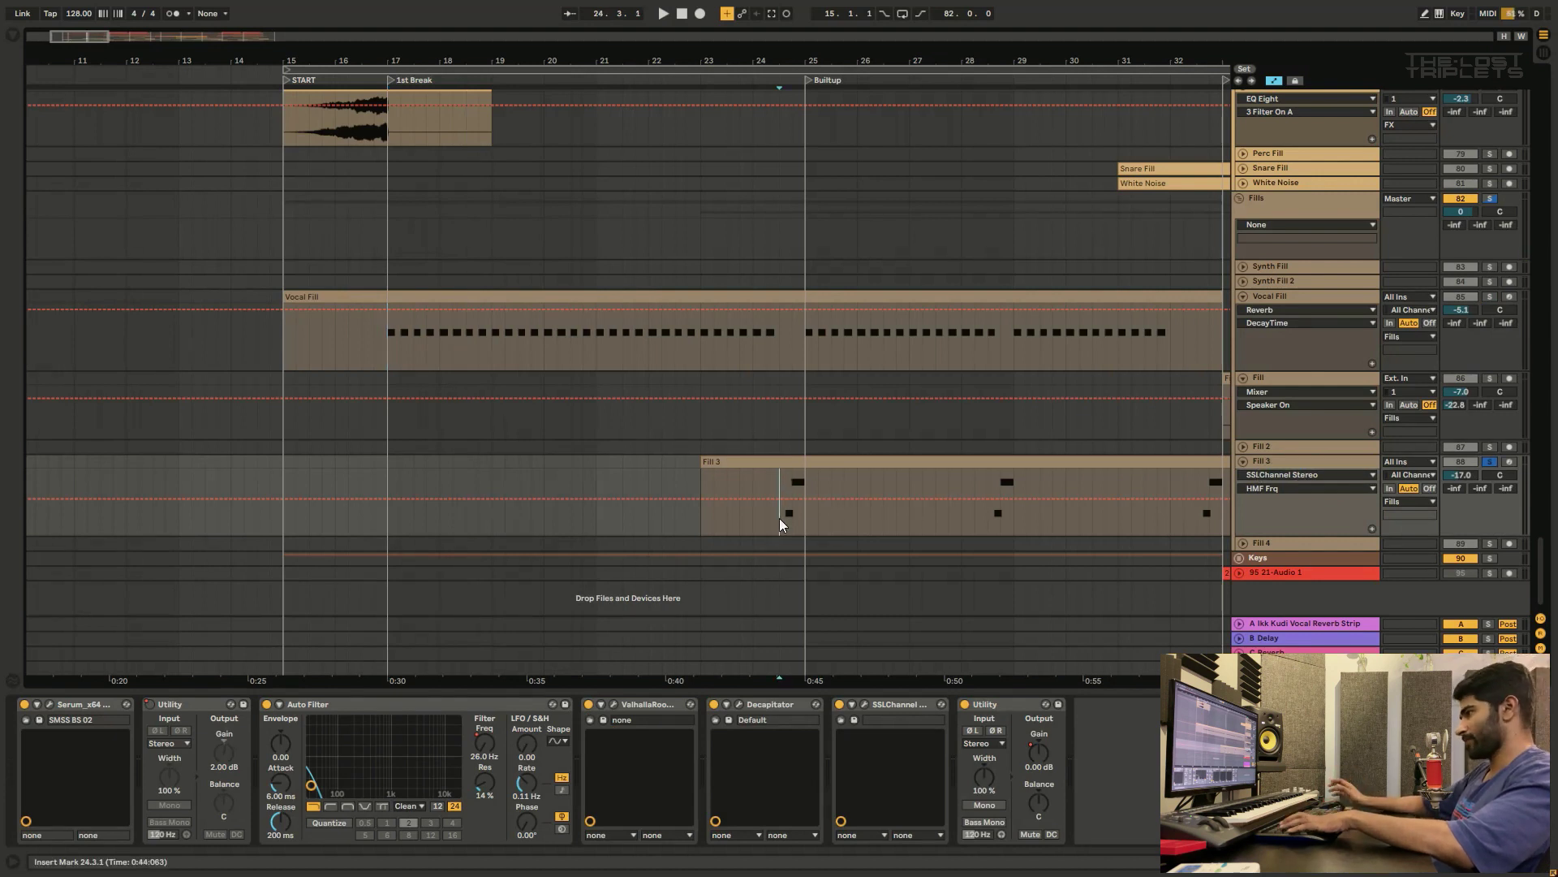
pyautogui.press('space')
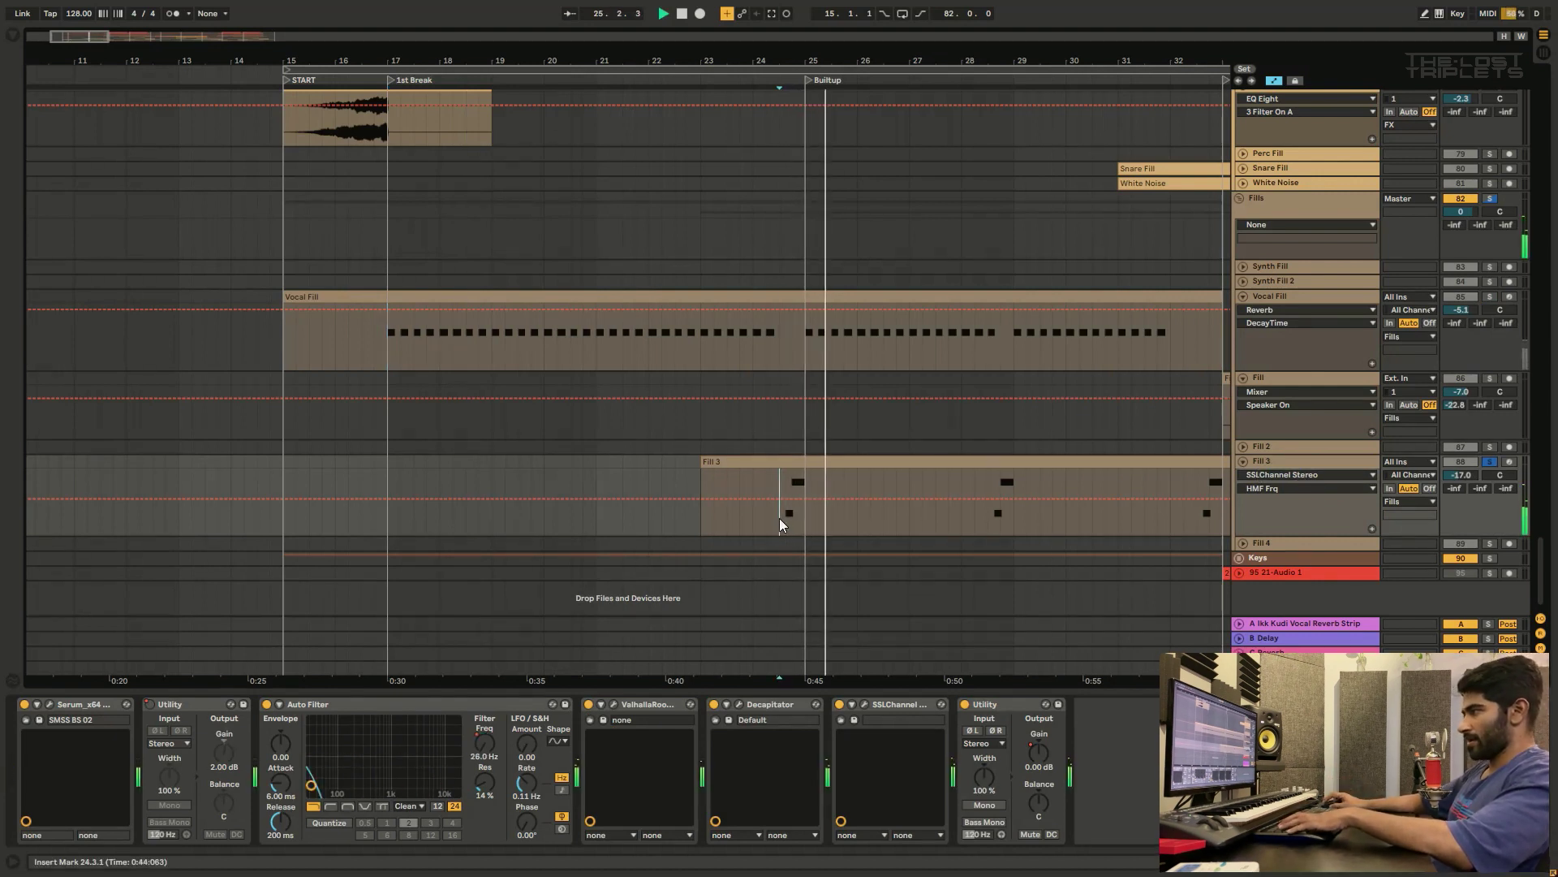
pyautogui.press('space')
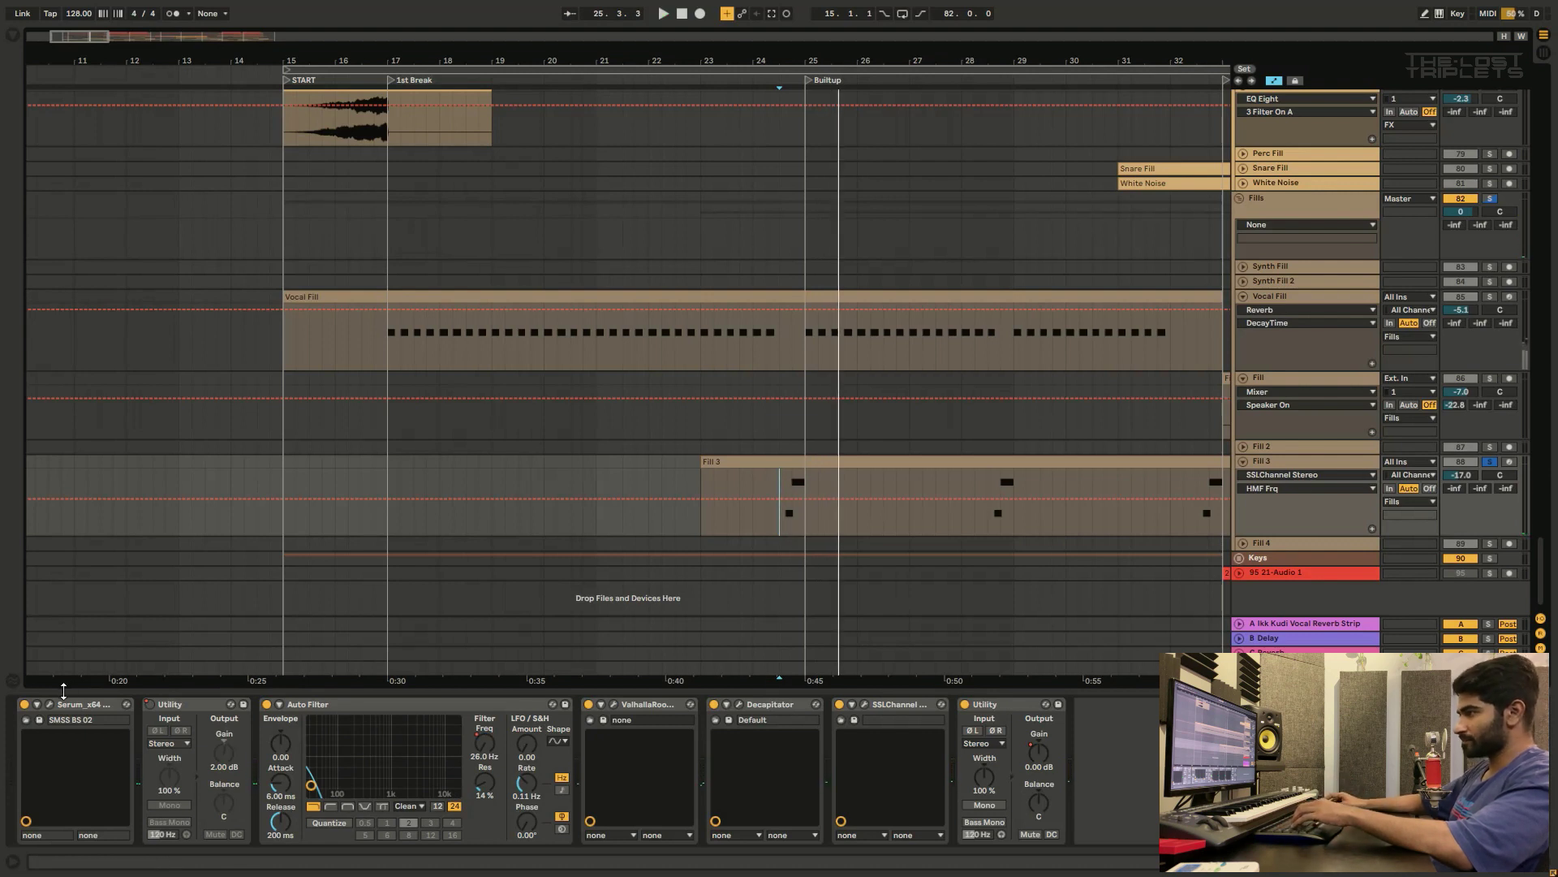
# Step: Open the ValhallaRoom reverb on the Fill 3 track, examine its settings and close its window
pyautogui.click(614, 704)
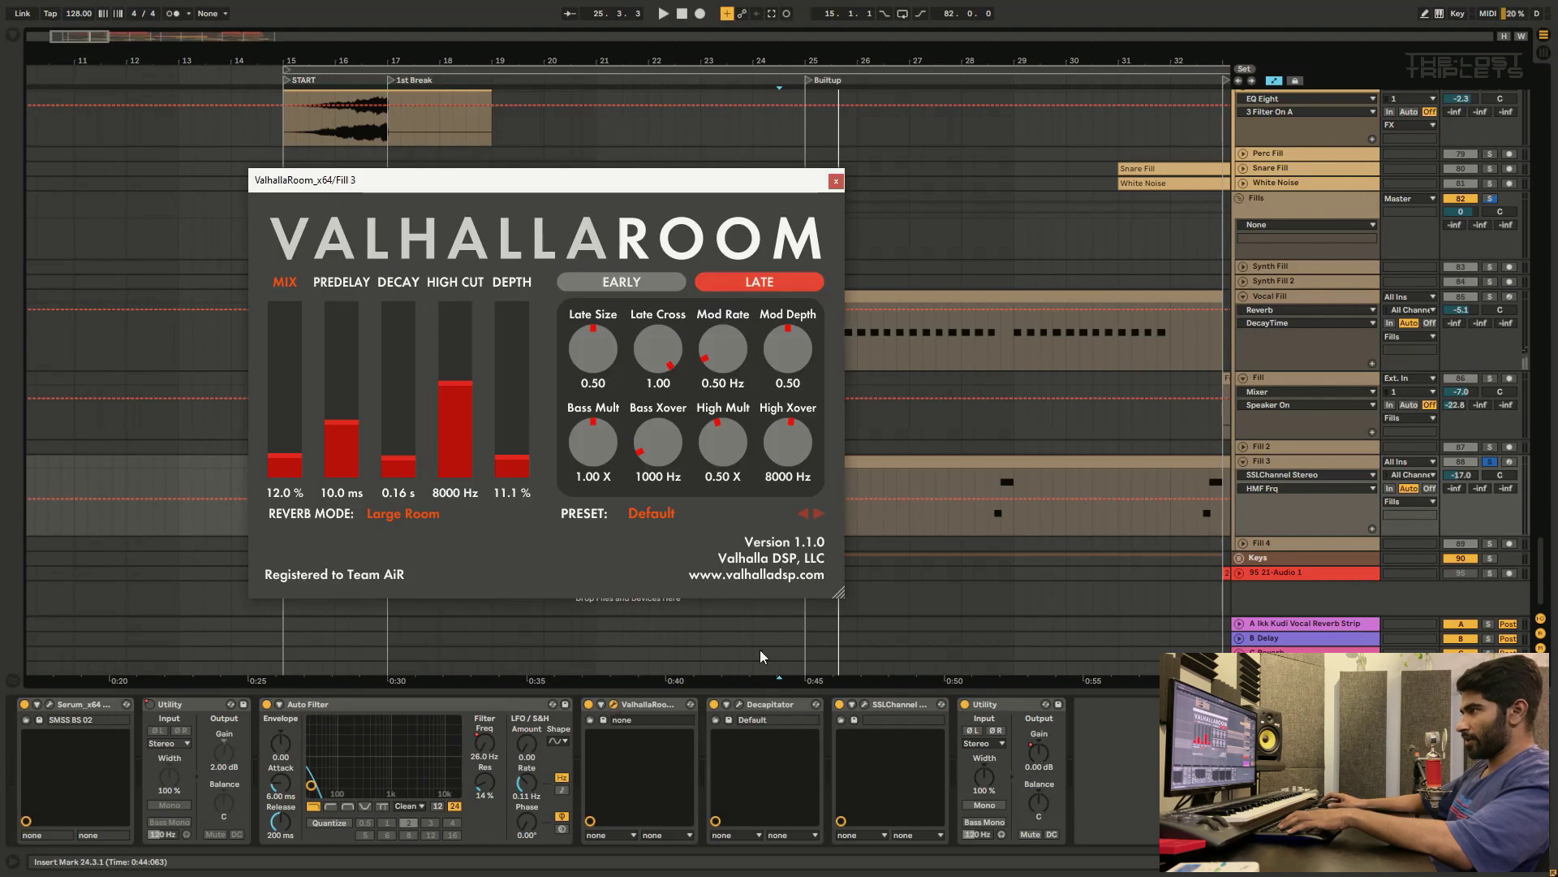
pyautogui.moveTo(406, 176); pyautogui.dragTo(478, 207)
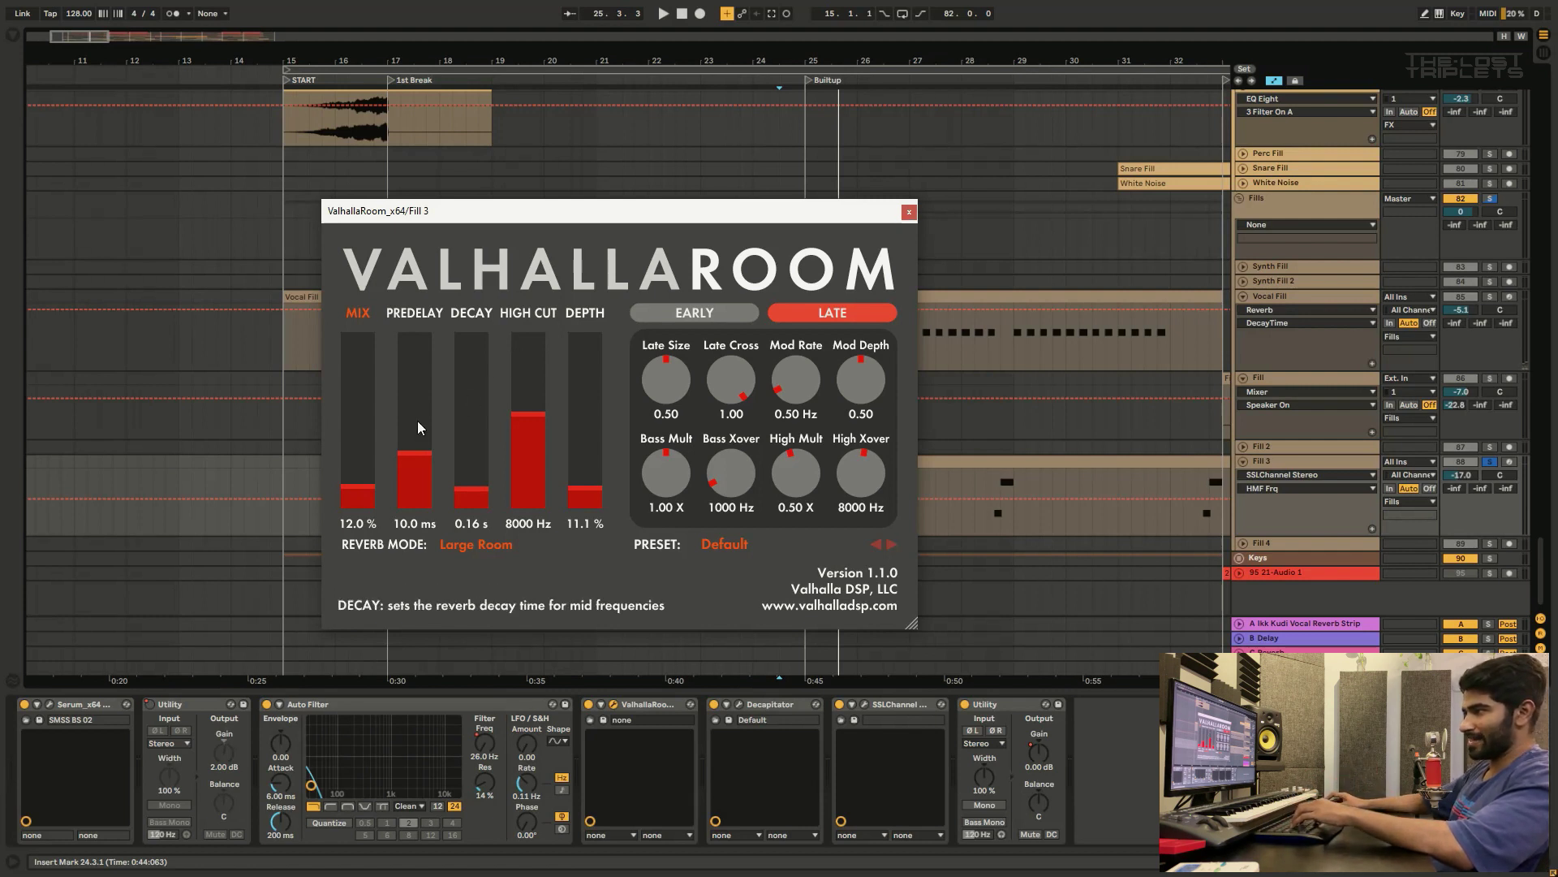
pyautogui.click(908, 213)
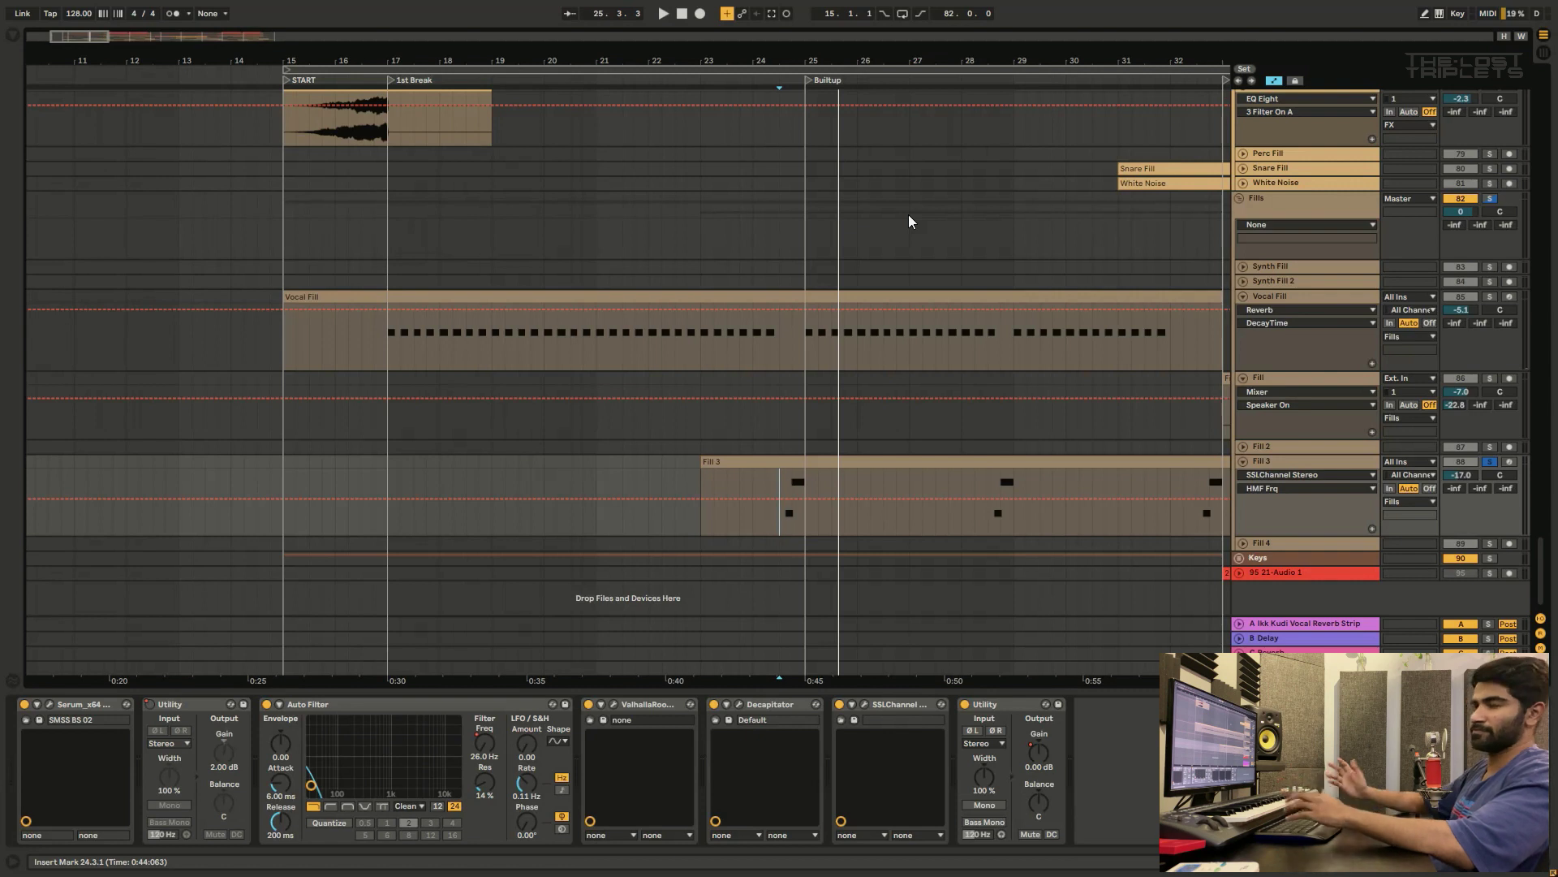
# Step: Inspect the Decapitator and SSLChannel Stereo plug-ins on the Fill 3 track, closing each window, and select the last Utility device
pyautogui.click(741, 703)
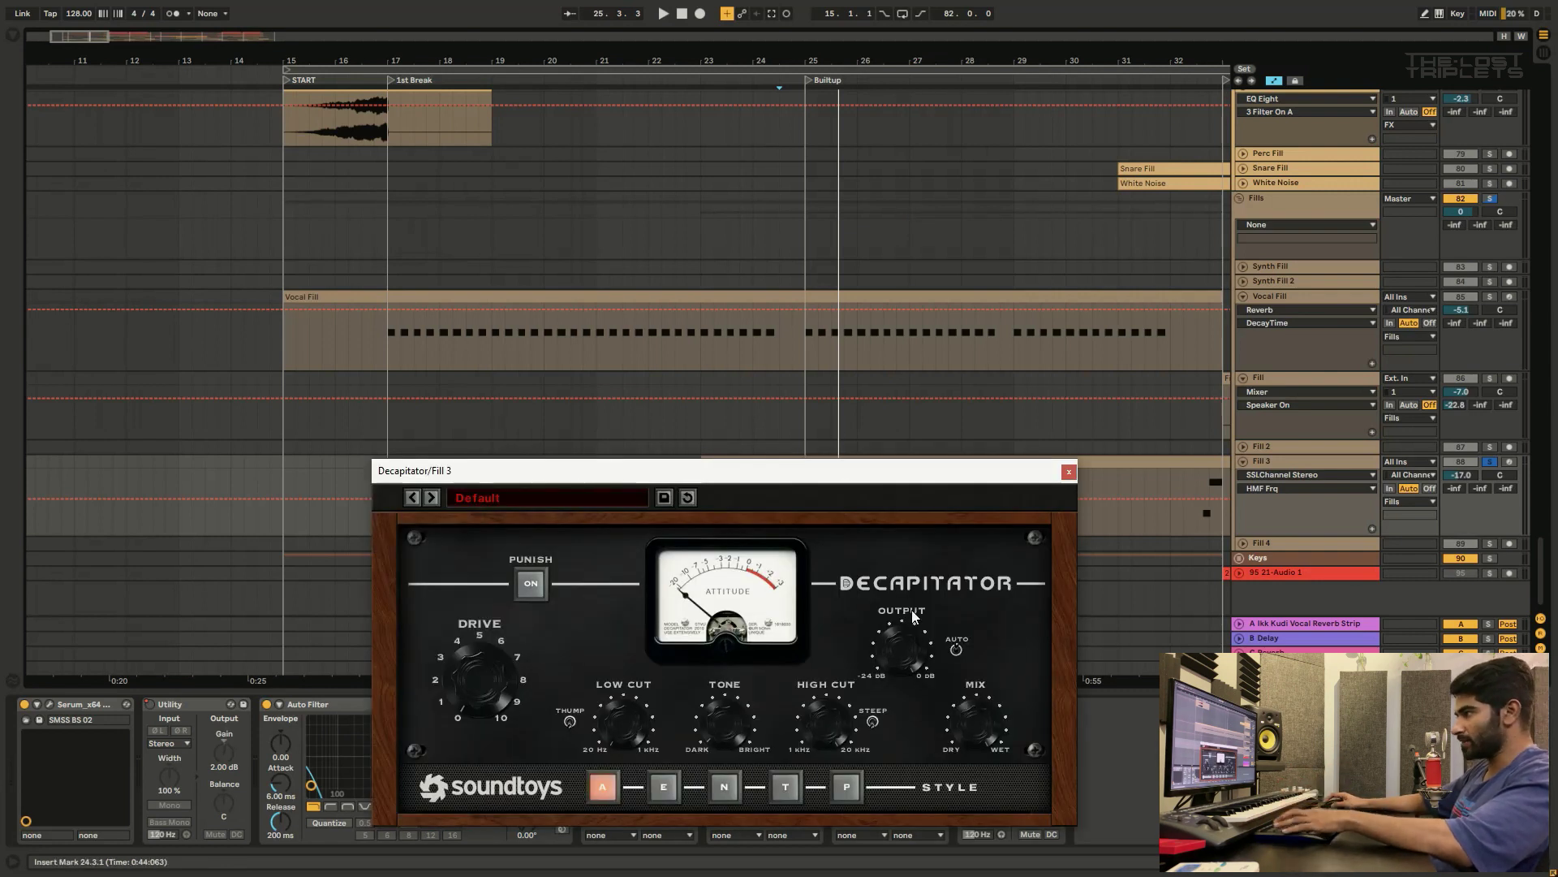
pyautogui.click(1070, 472)
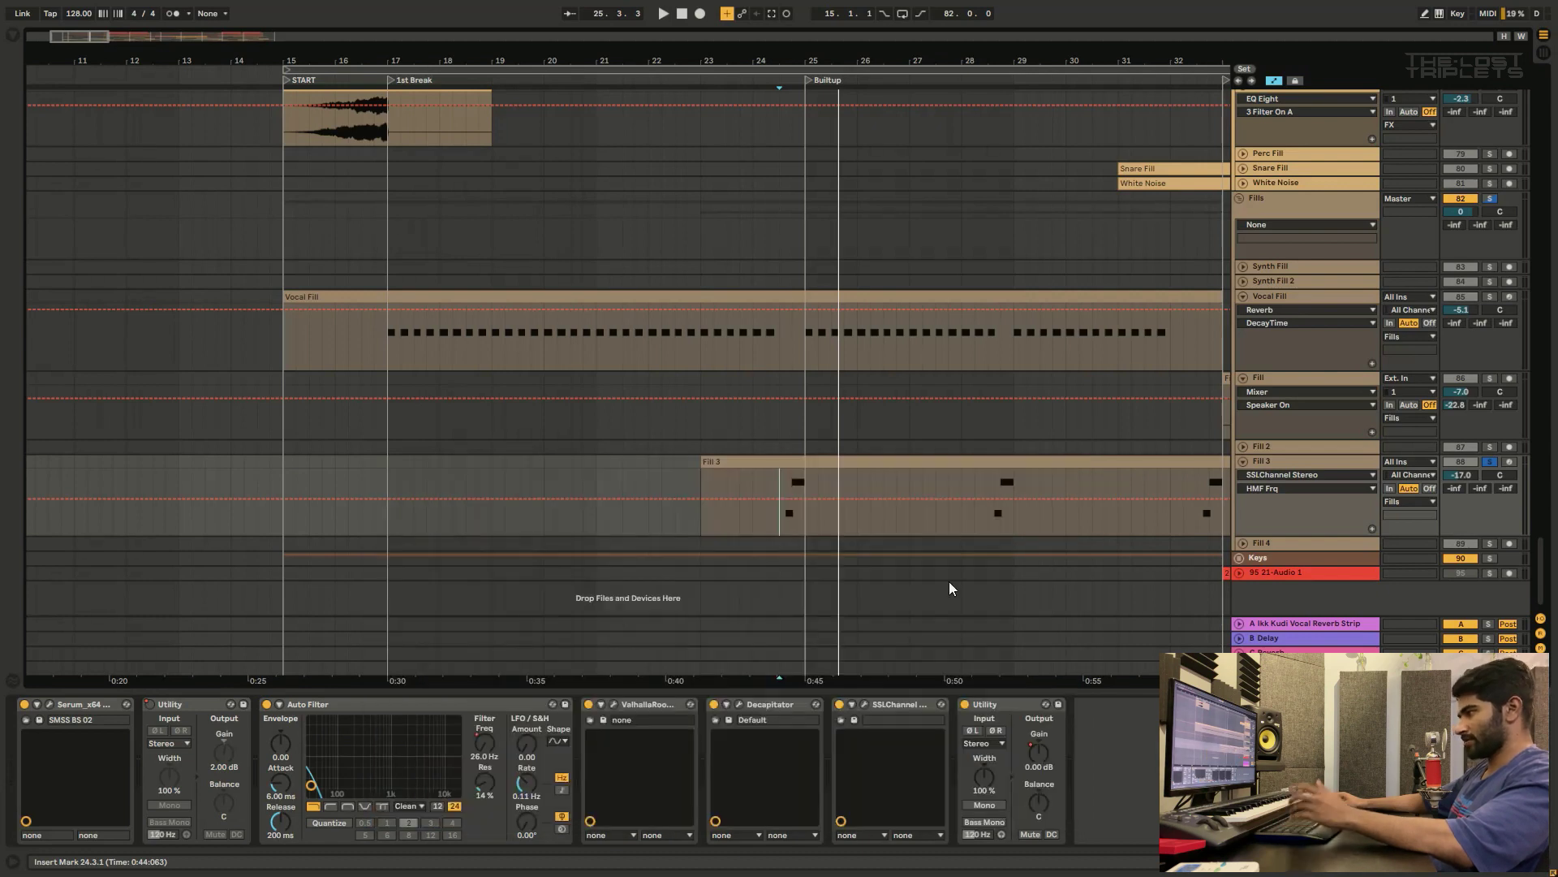
pyautogui.click(865, 703)
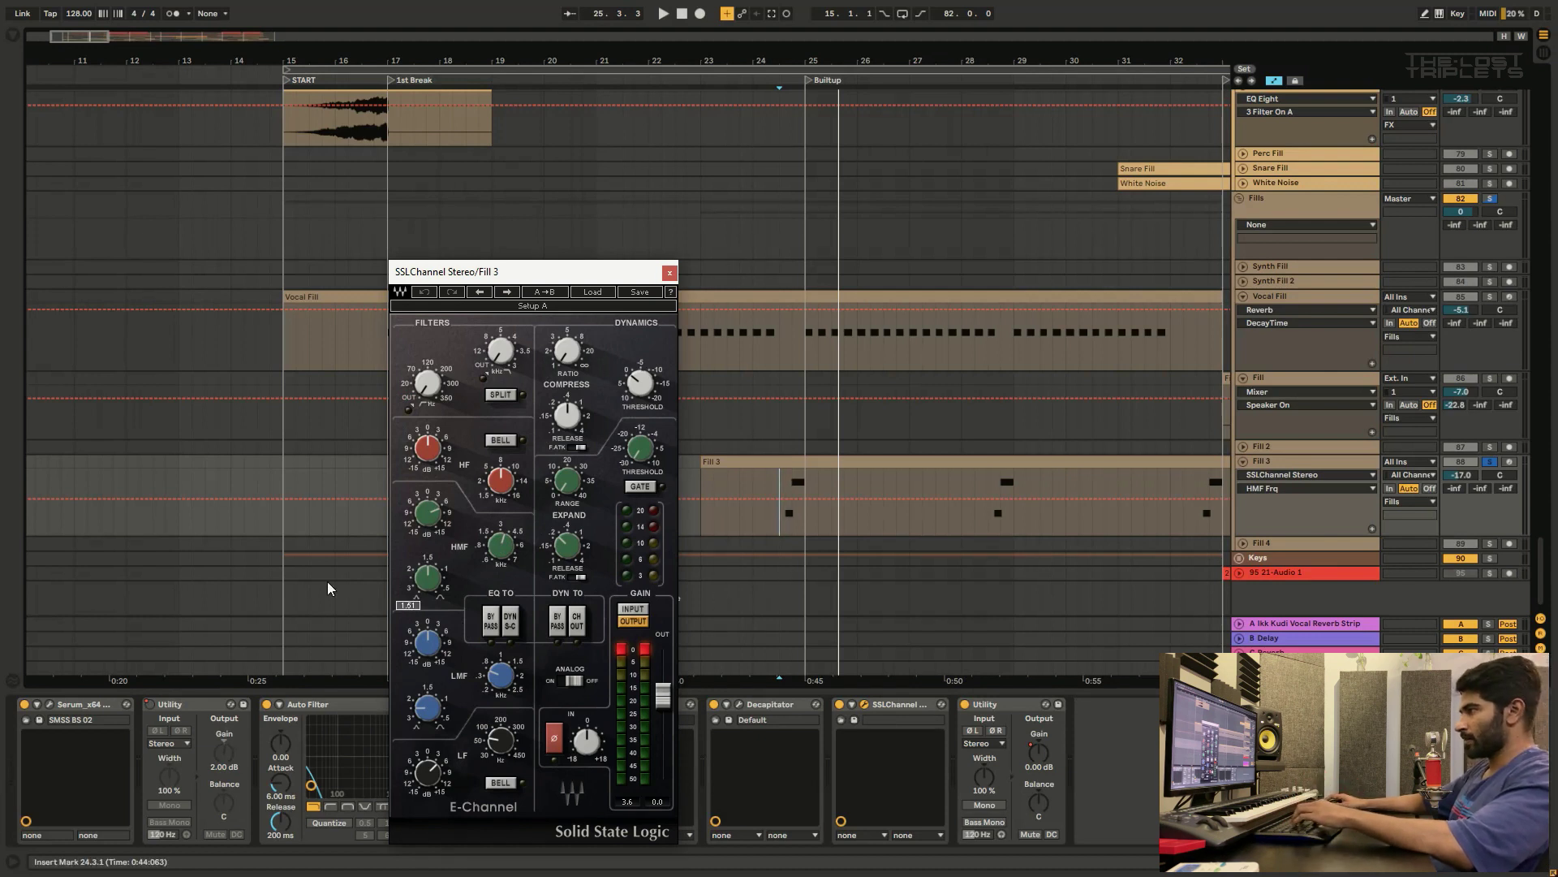
pyautogui.click(669, 271)
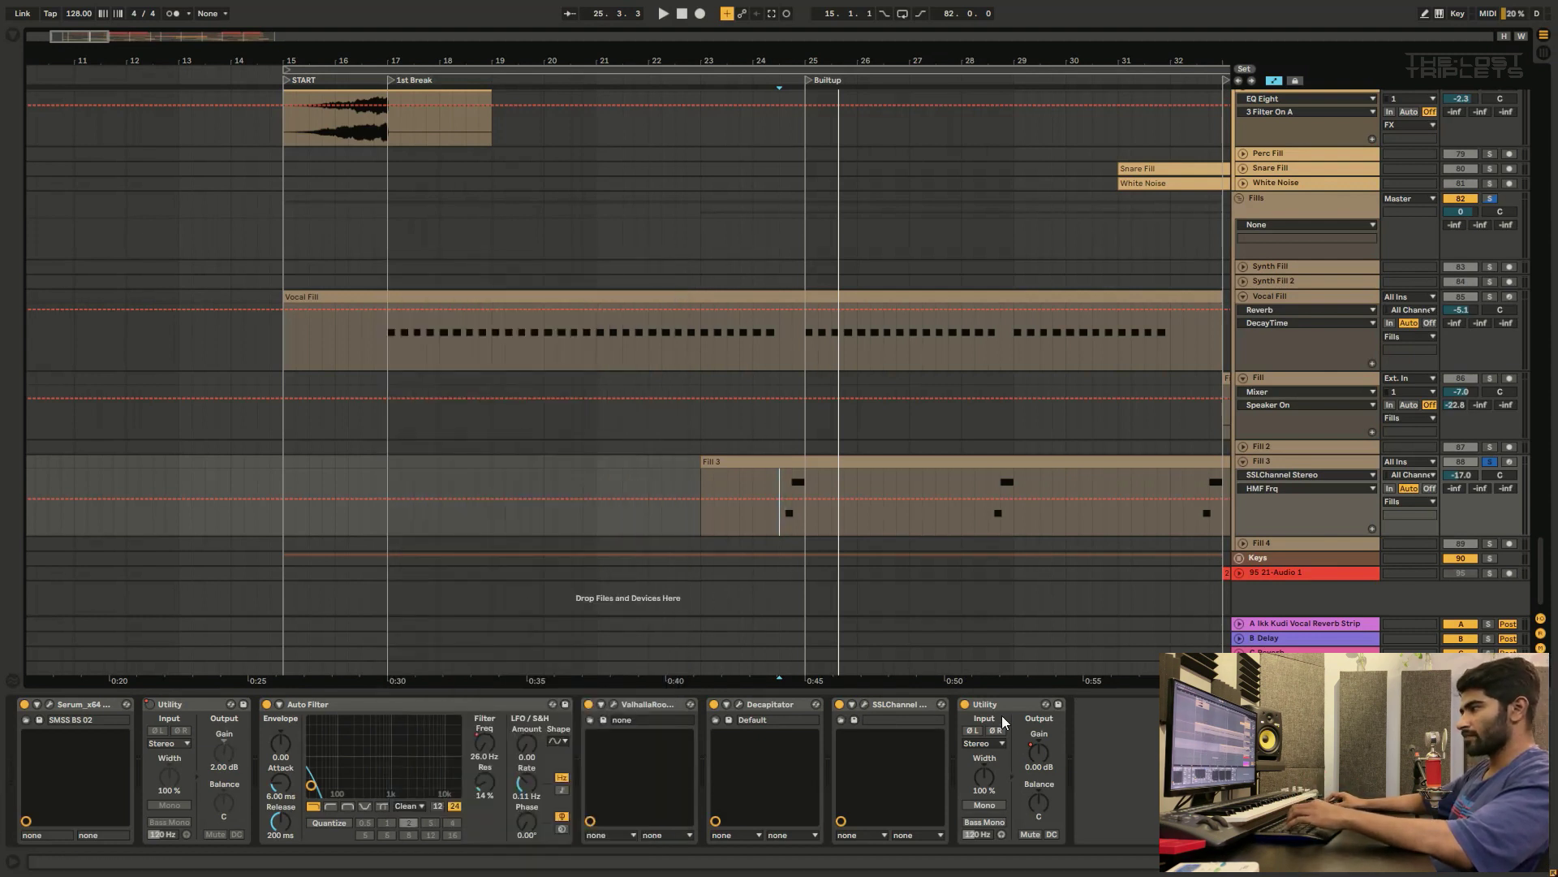
pyautogui.click(969, 705)
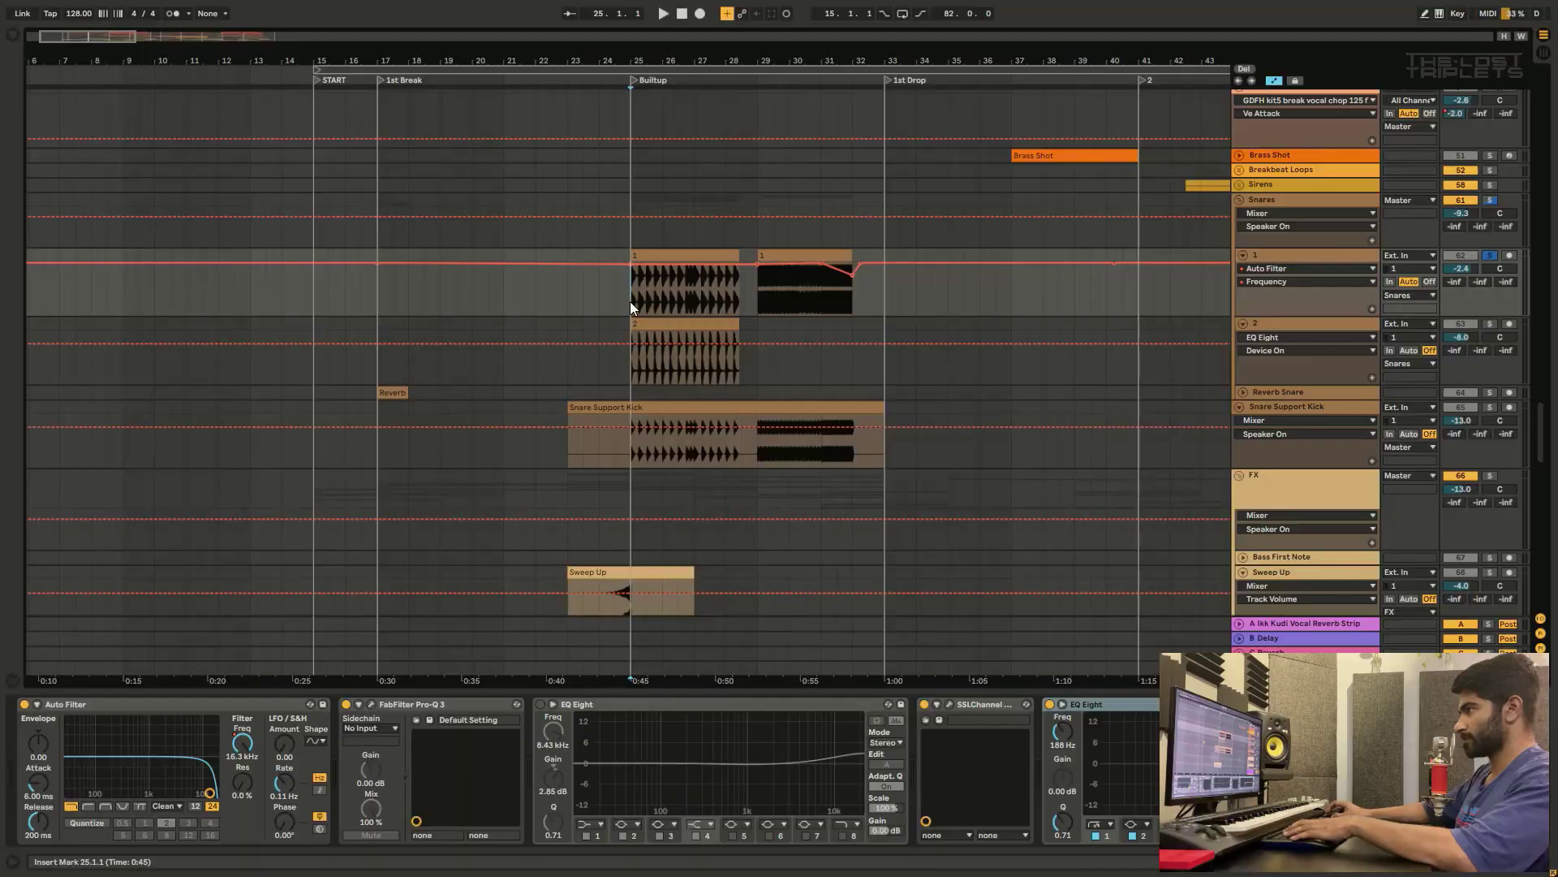
# Step: Audition track 2 of the Snares group soloed from the Builtup marker at bar 25
pyautogui.scroll(-2, 616, 433)
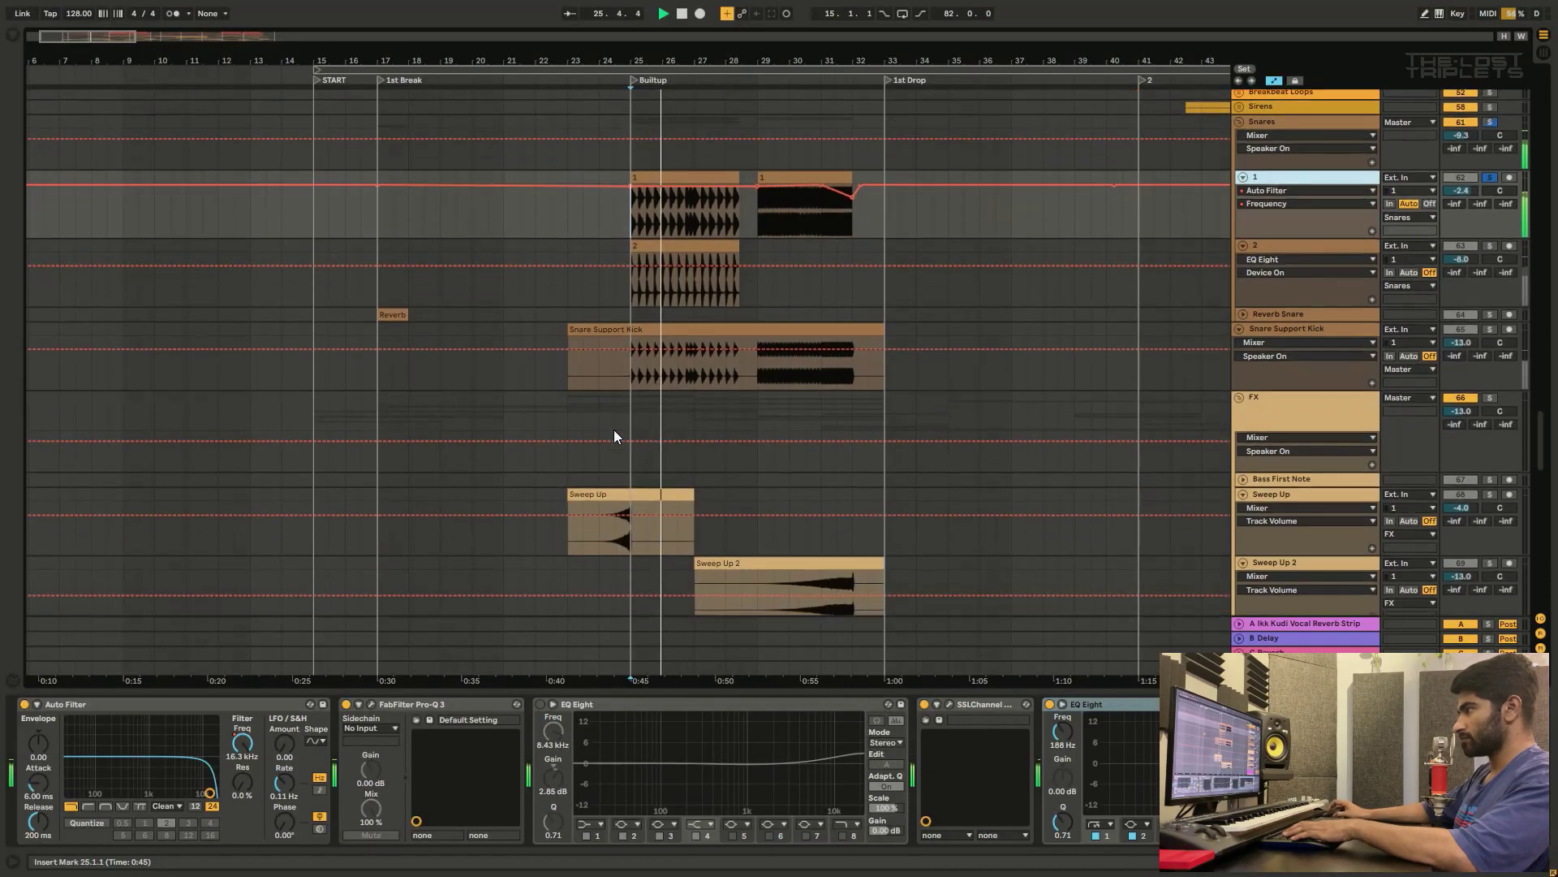
pyautogui.click(1286, 250)
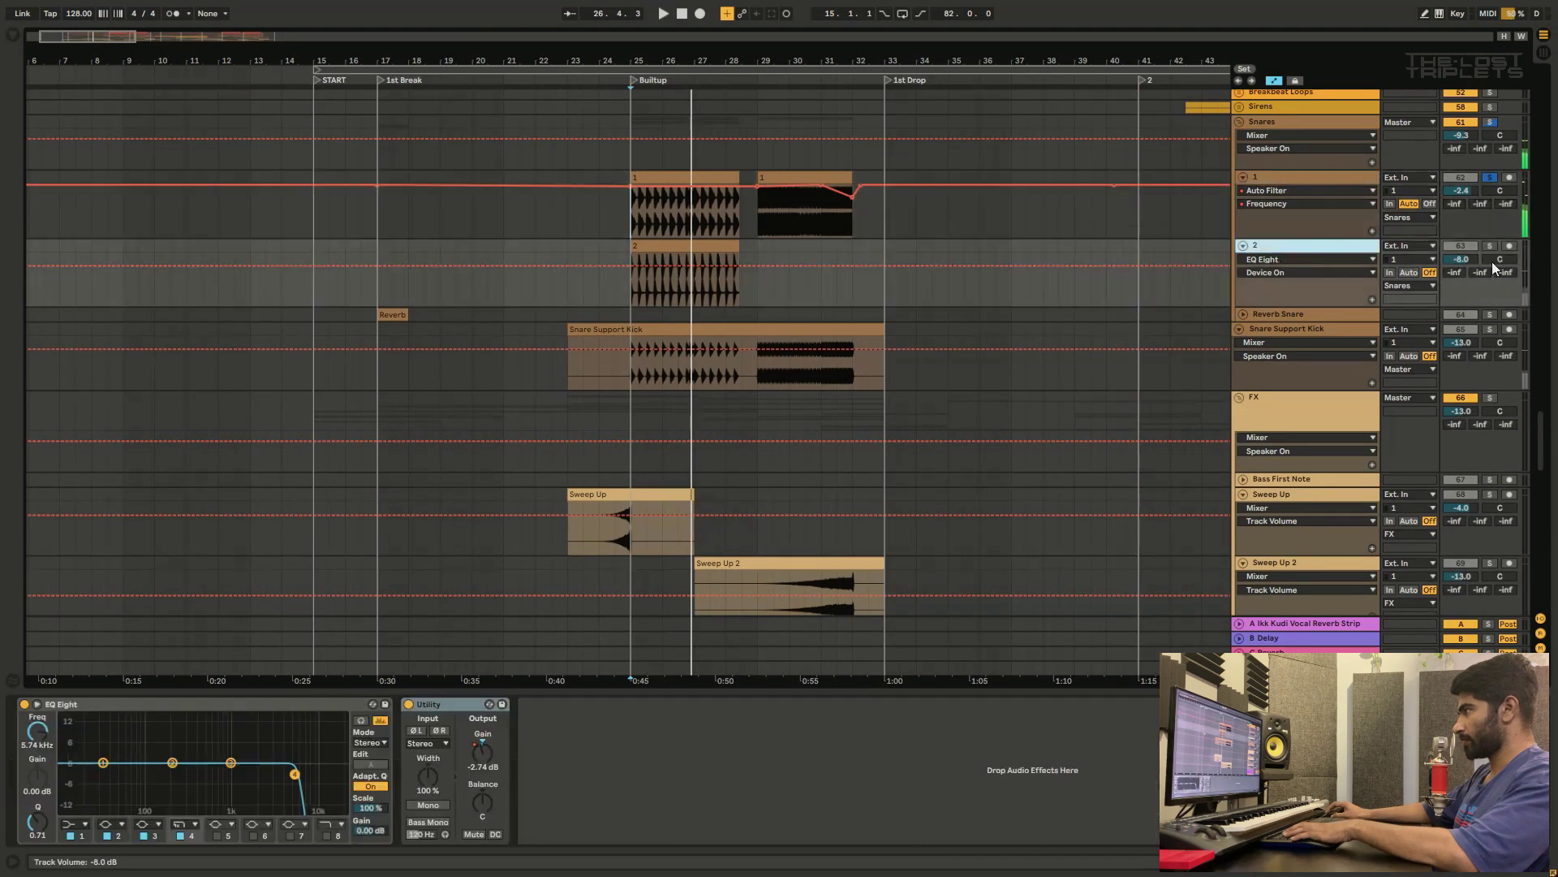
pyautogui.click(628, 290)
pyautogui.press('space')
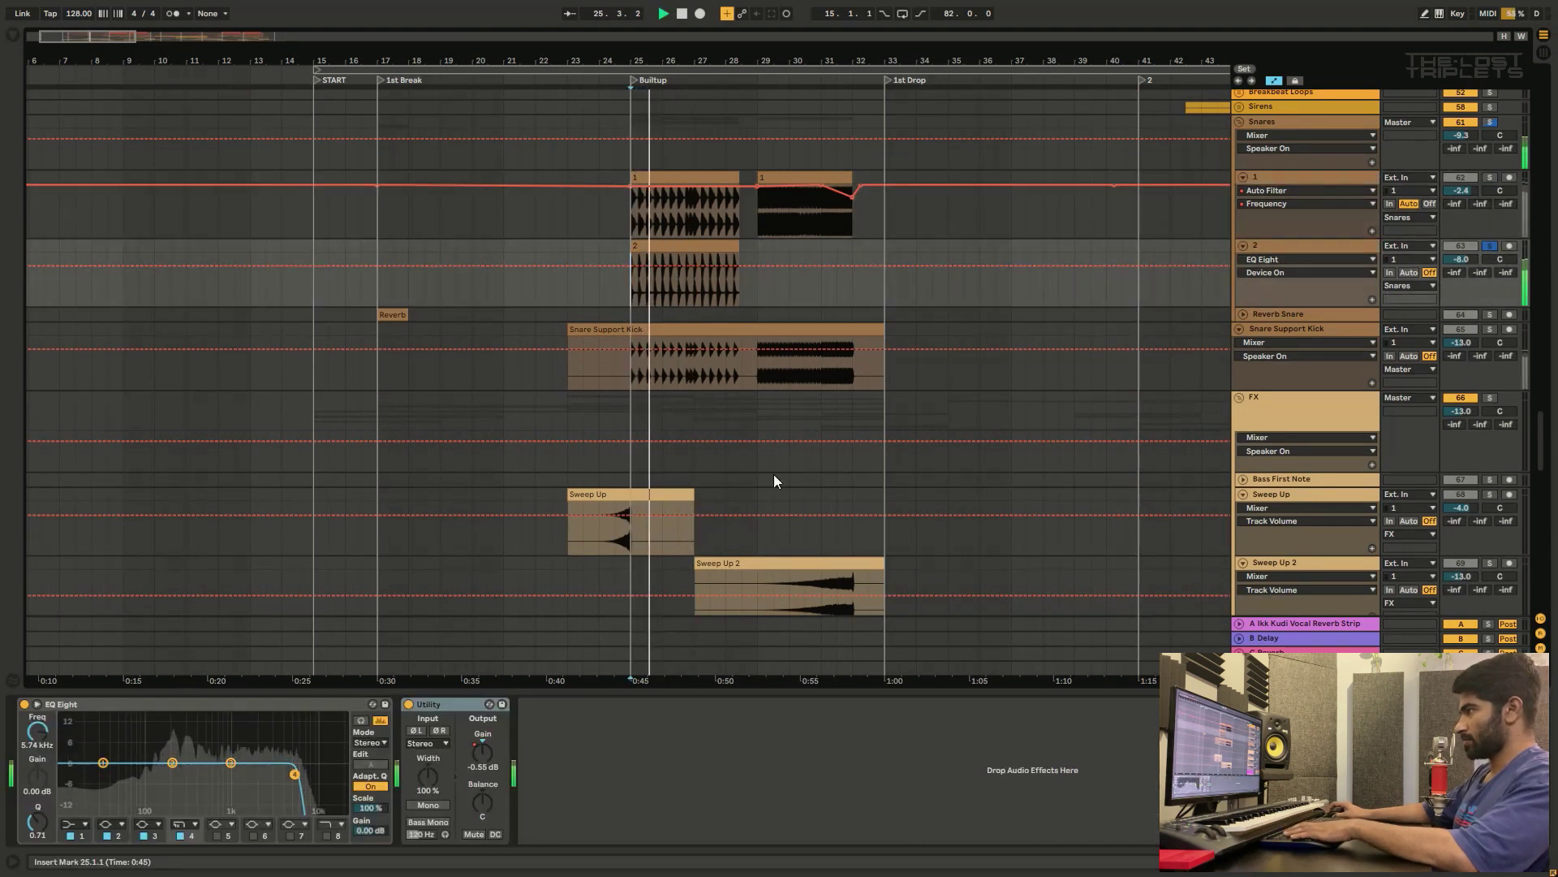
pyautogui.press('space')
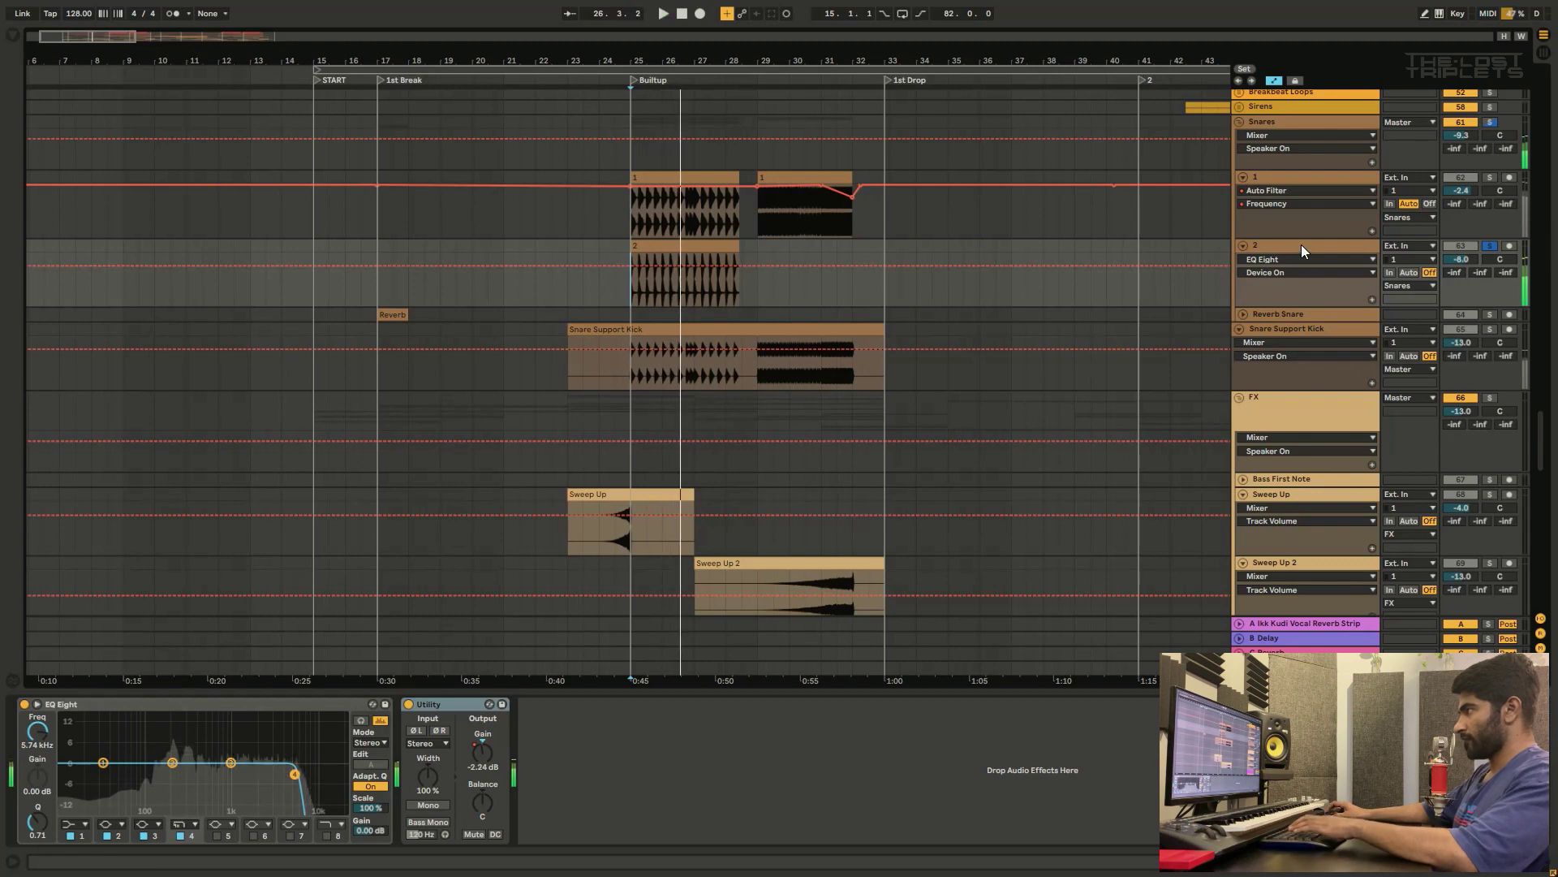
# Step: Solo track 1 of the Snares group and play its second clip from bar 31 through the Auto Filter frequency automation
pyautogui.click(1303, 179)
pyautogui.click(1489, 177)
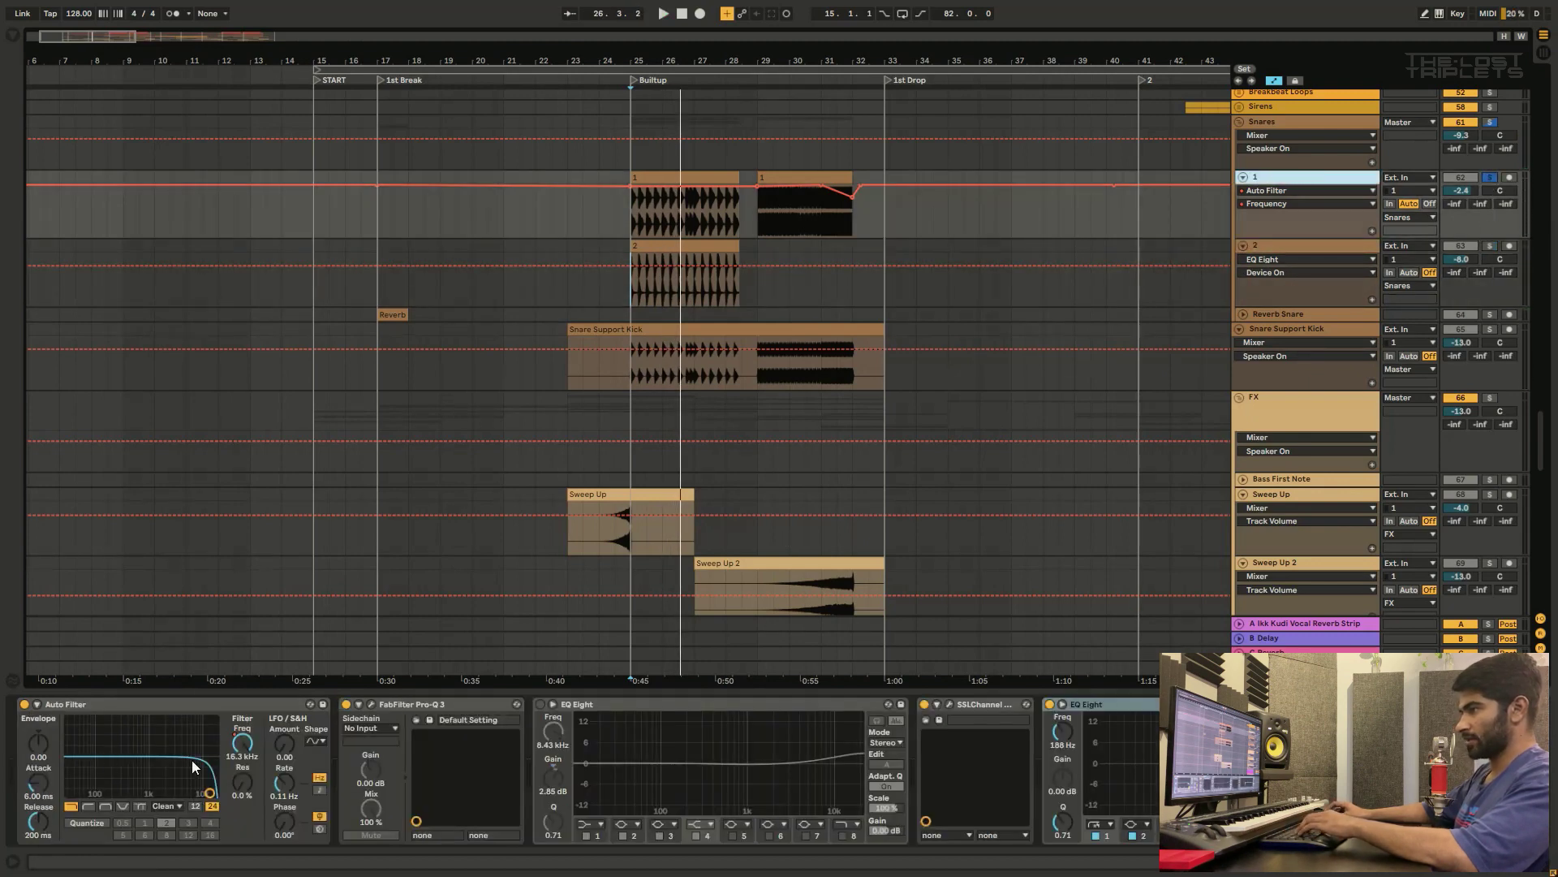
pyautogui.click(820, 224)
pyautogui.press('space')
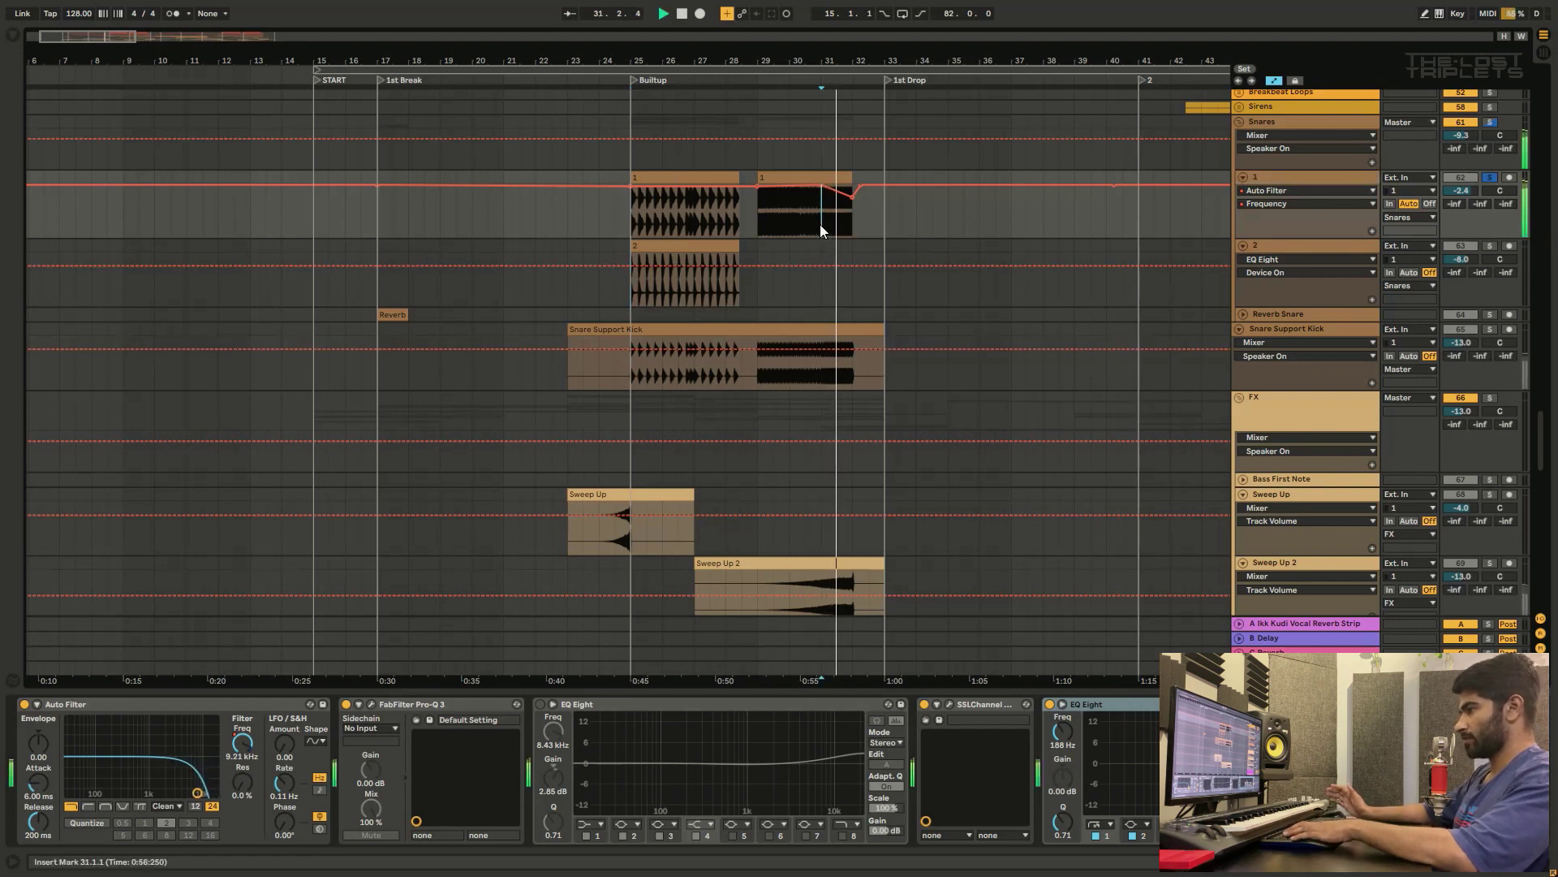
pyautogui.press('space')
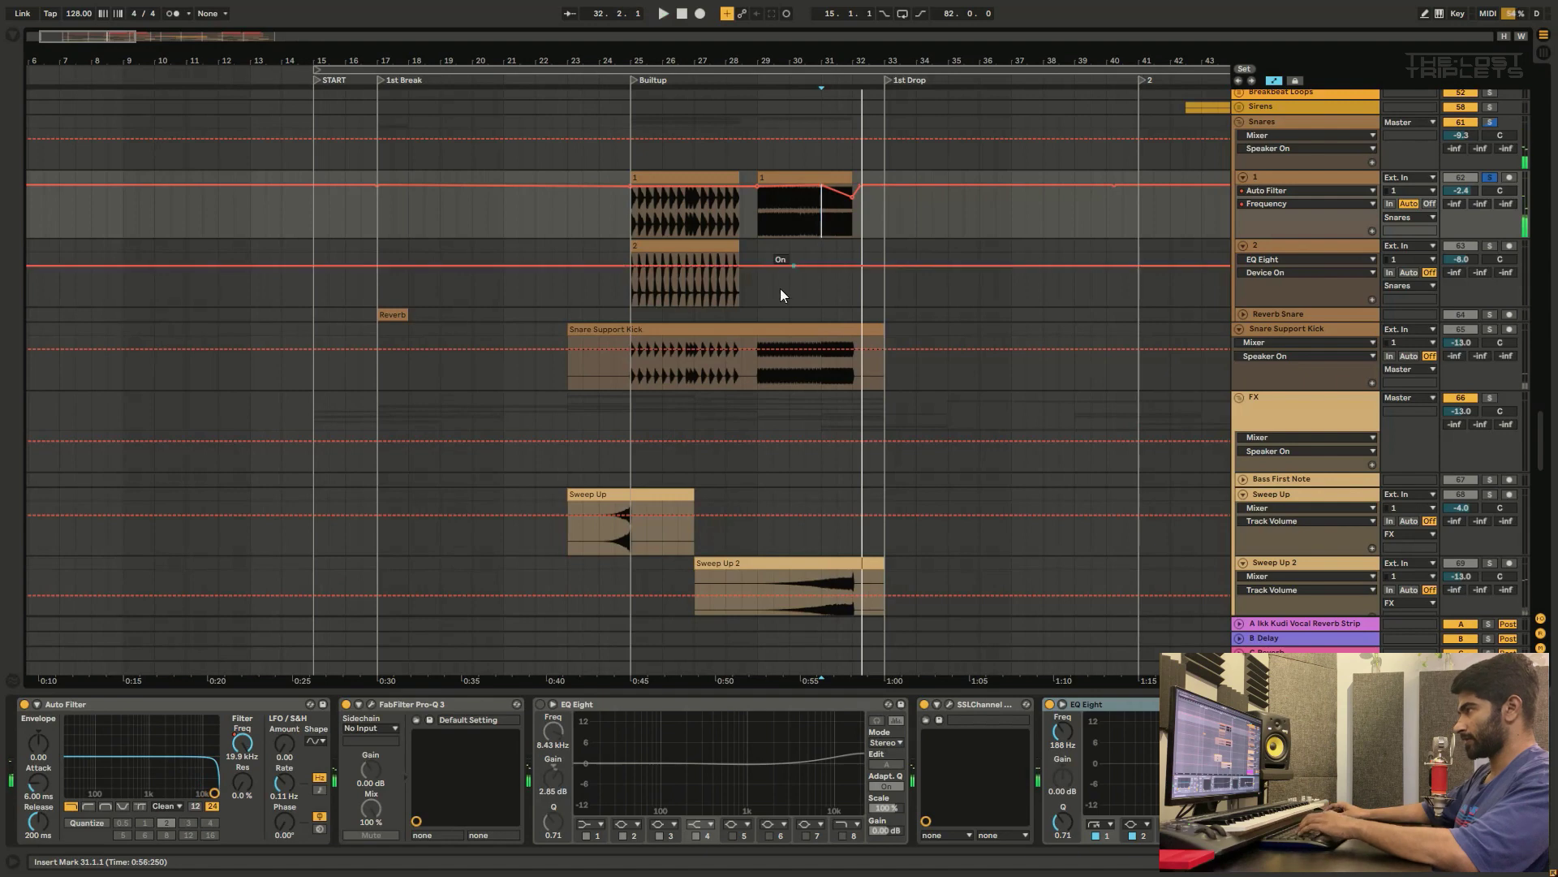
# Step: Inspect the FabFilter Pro-Q 3 curve and the SSLChannel Stereo settings on track 1 of the Snares group, closing each window
pyautogui.click(370, 704)
pyautogui.moveTo(875, 597)
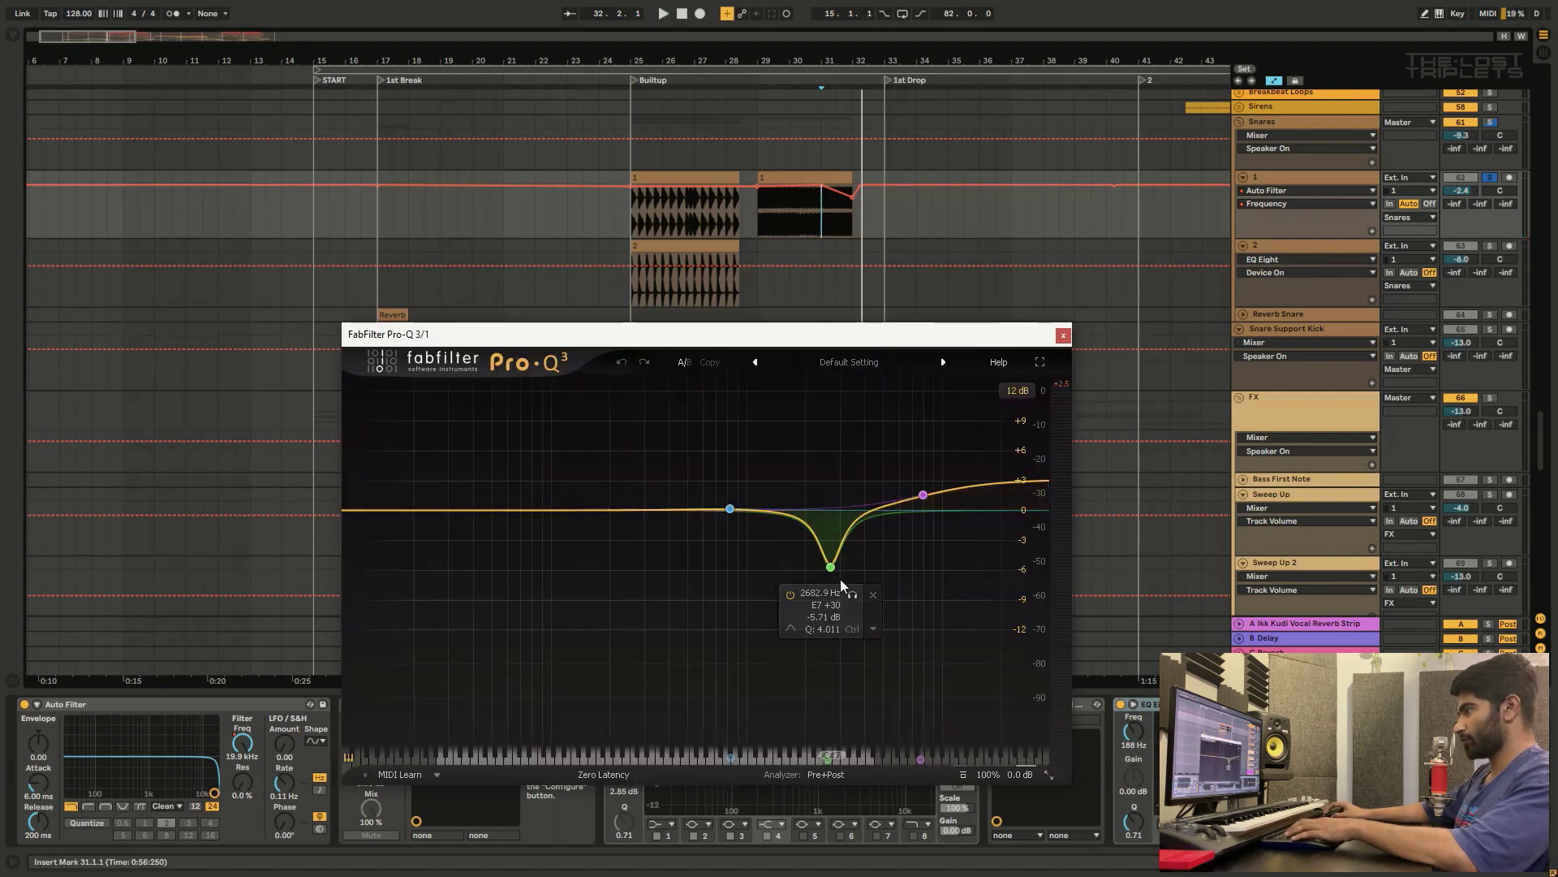
pyautogui.moveTo(913, 513)
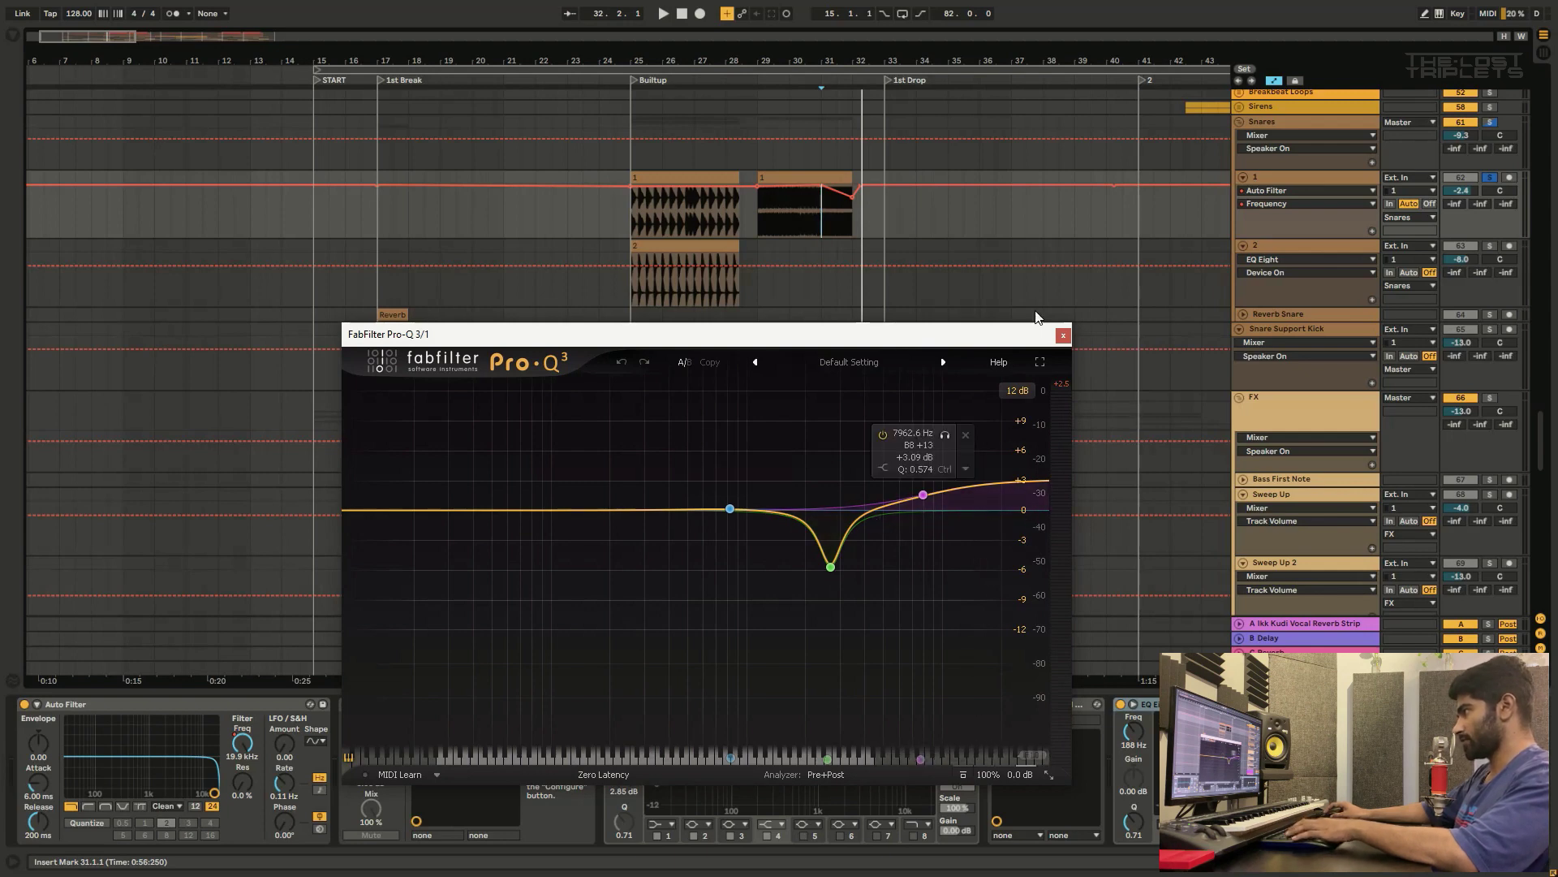
pyautogui.click(1063, 335)
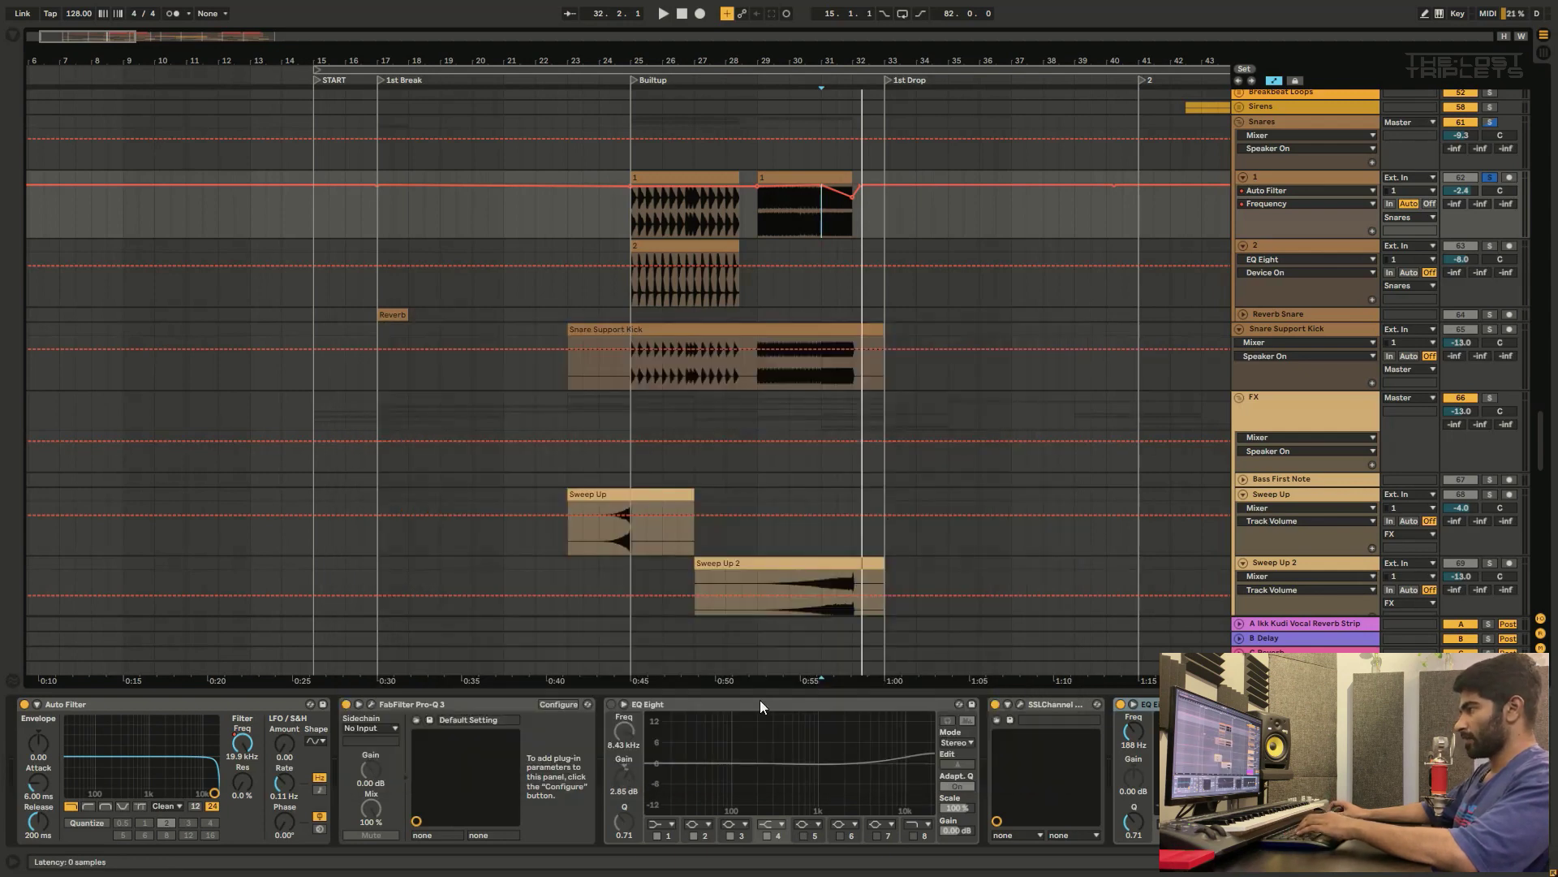
pyautogui.click(1020, 704)
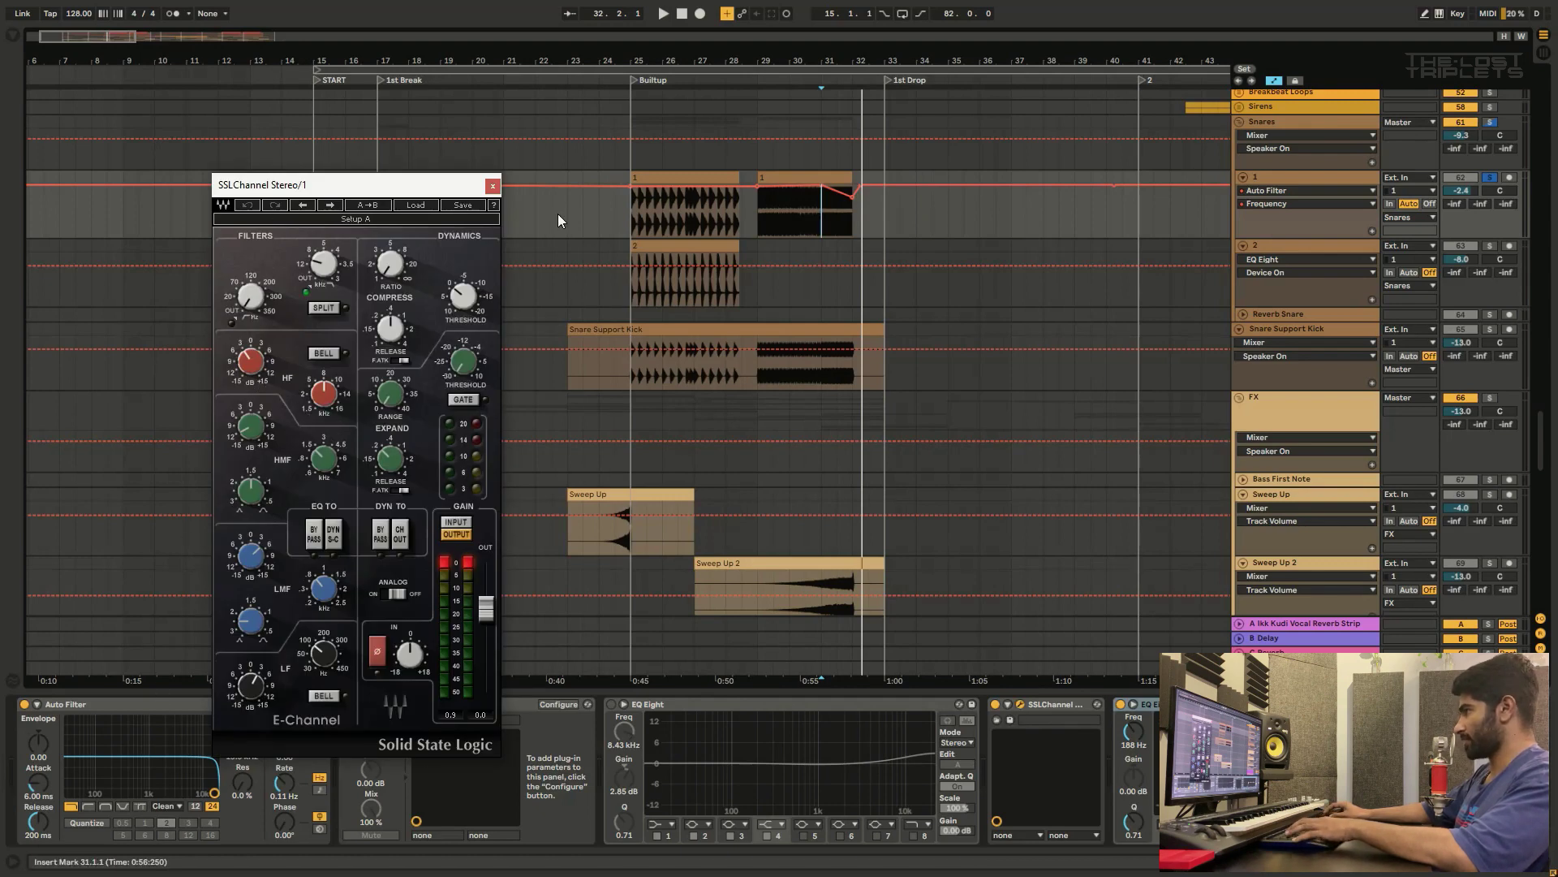
pyautogui.click(491, 186)
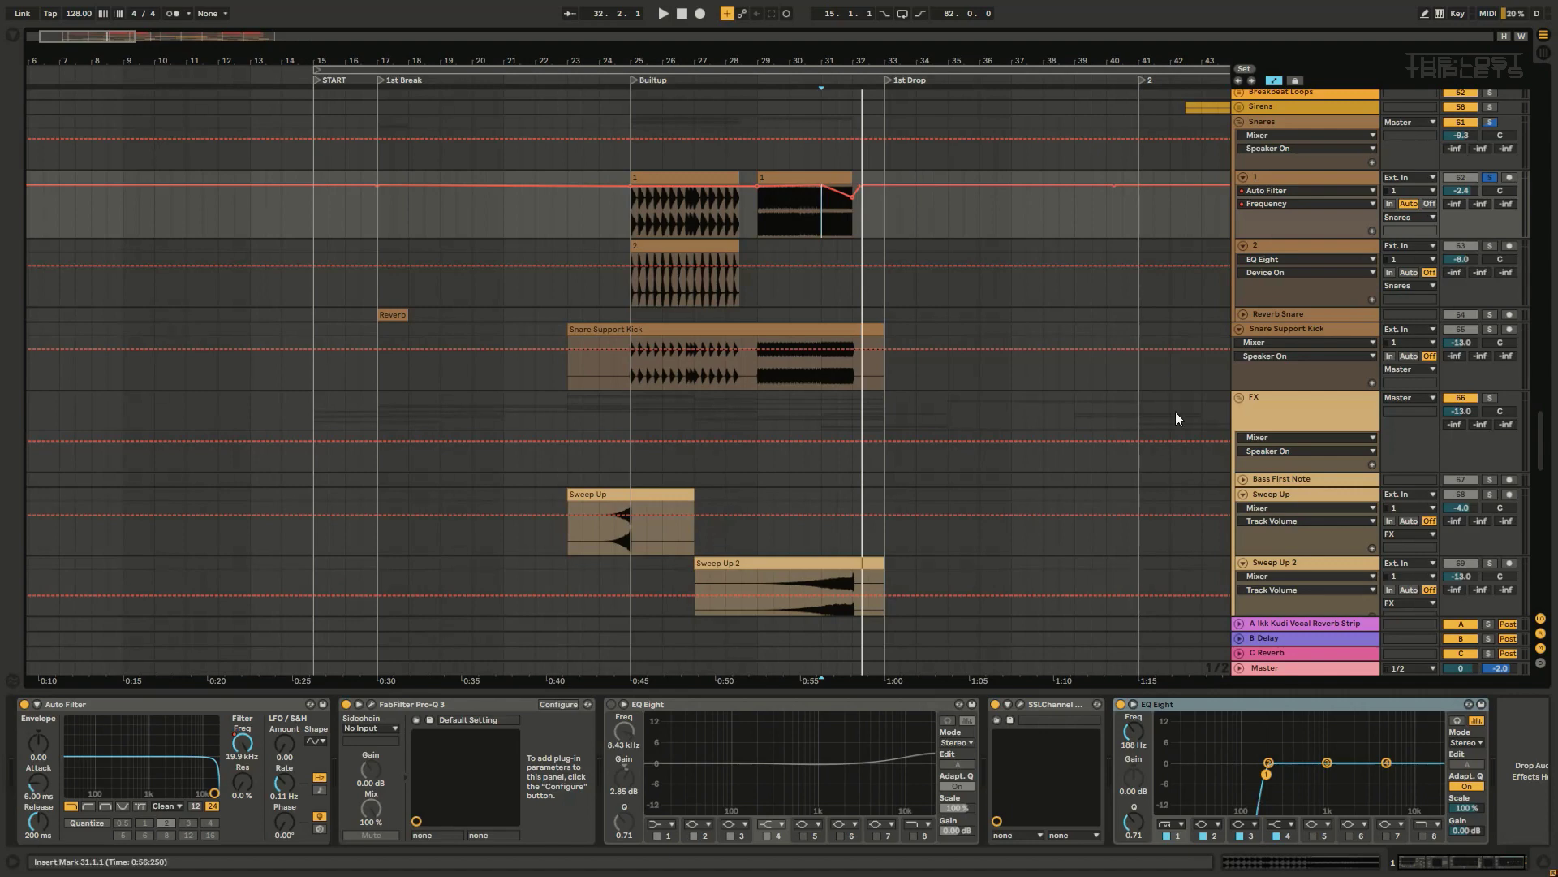
# Step: Solo track 2 of the Snares group and examine its EQ Eight and Utility devices
pyautogui.click(1278, 243)
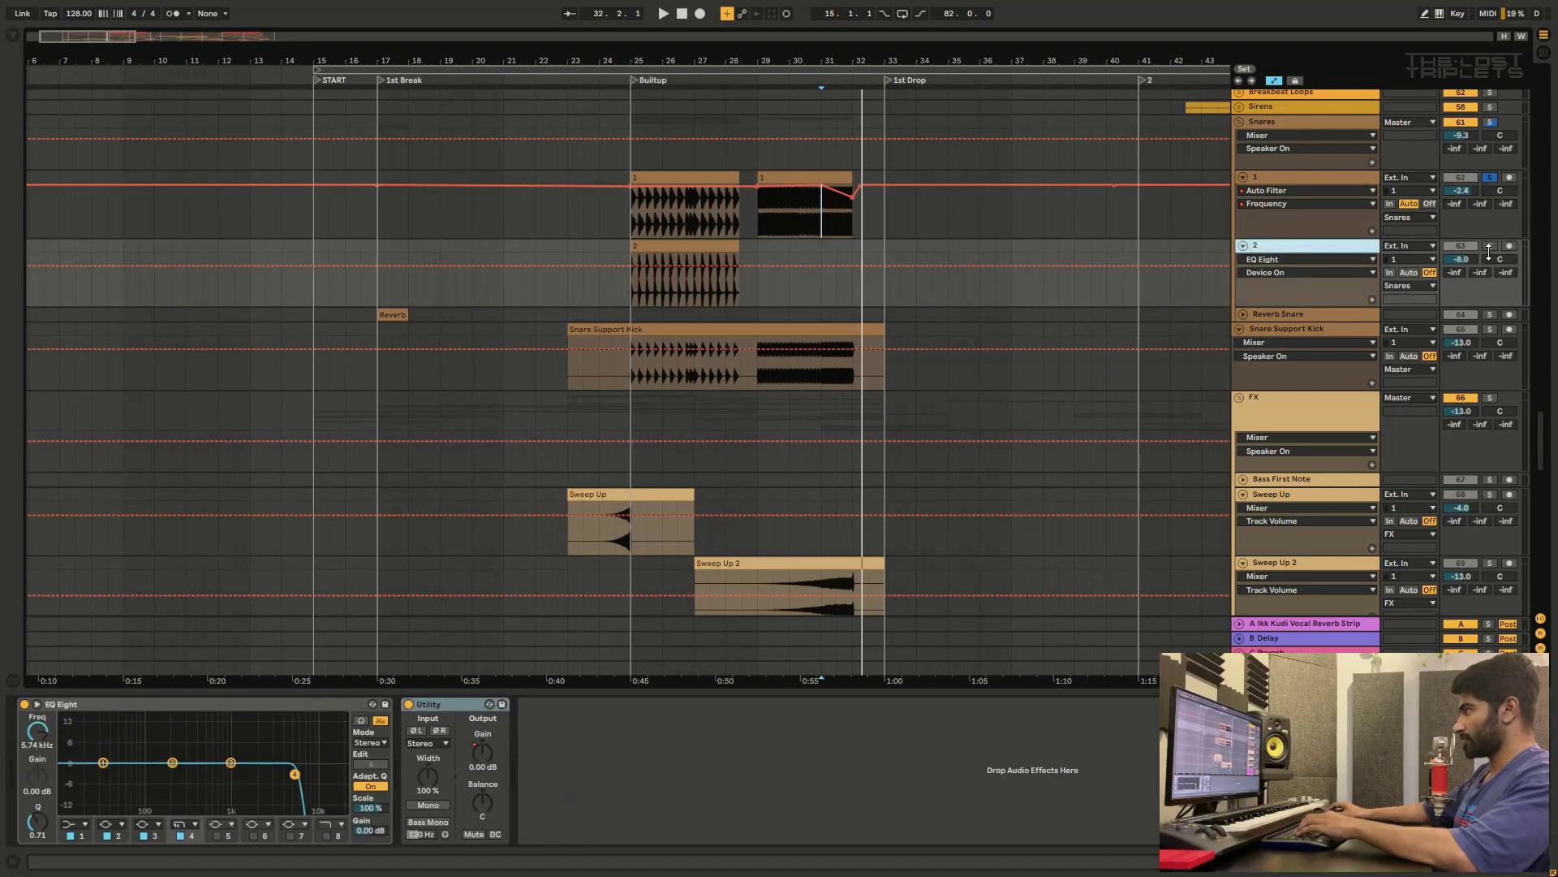
pyautogui.click(1489, 247)
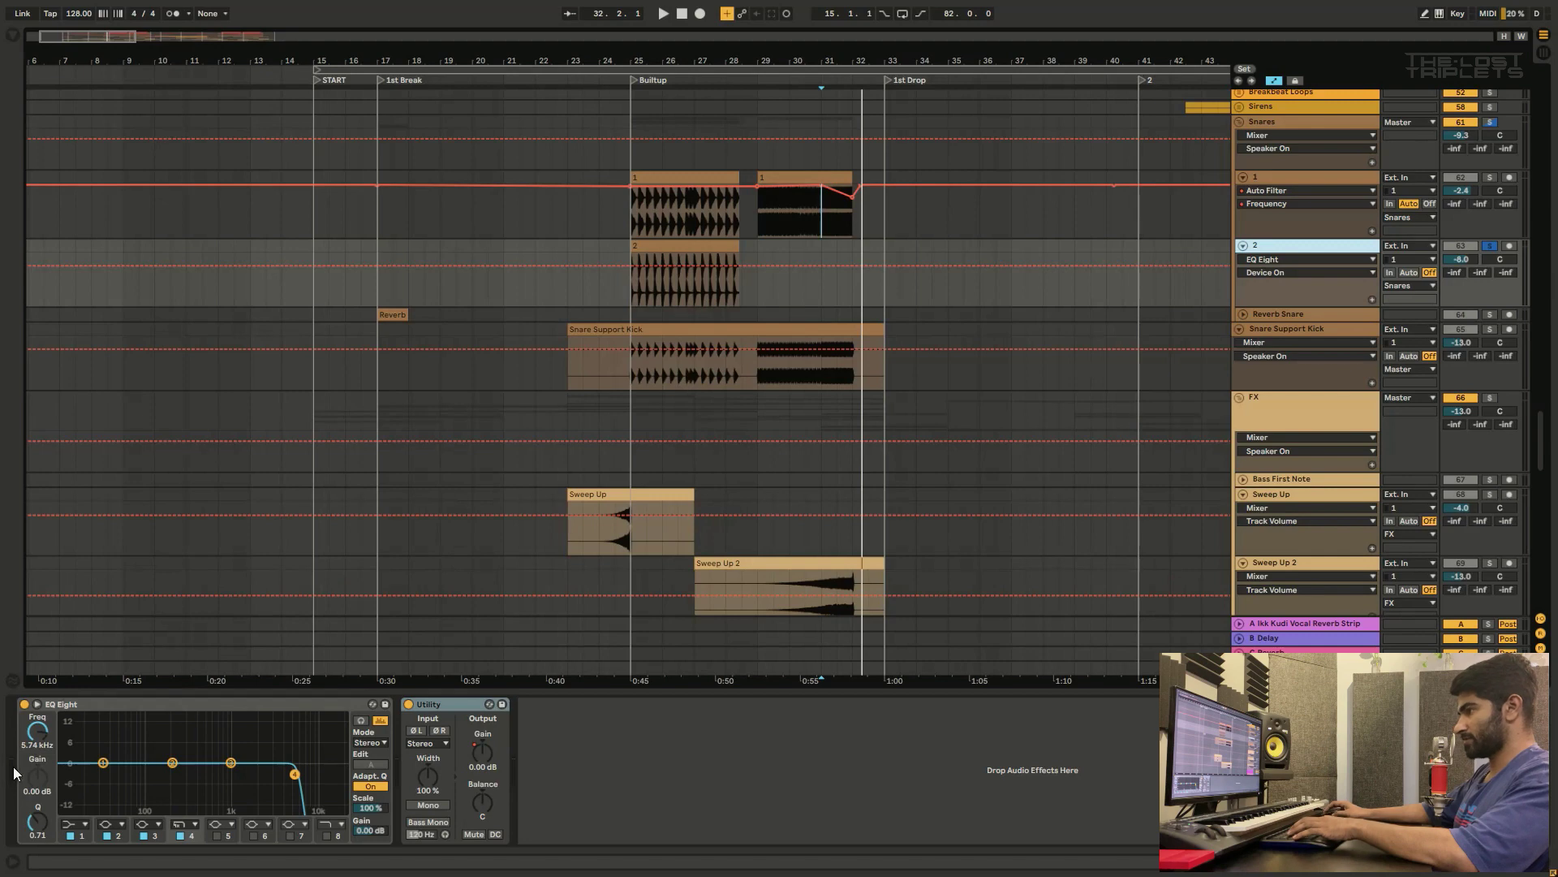
pyautogui.click(438, 706)
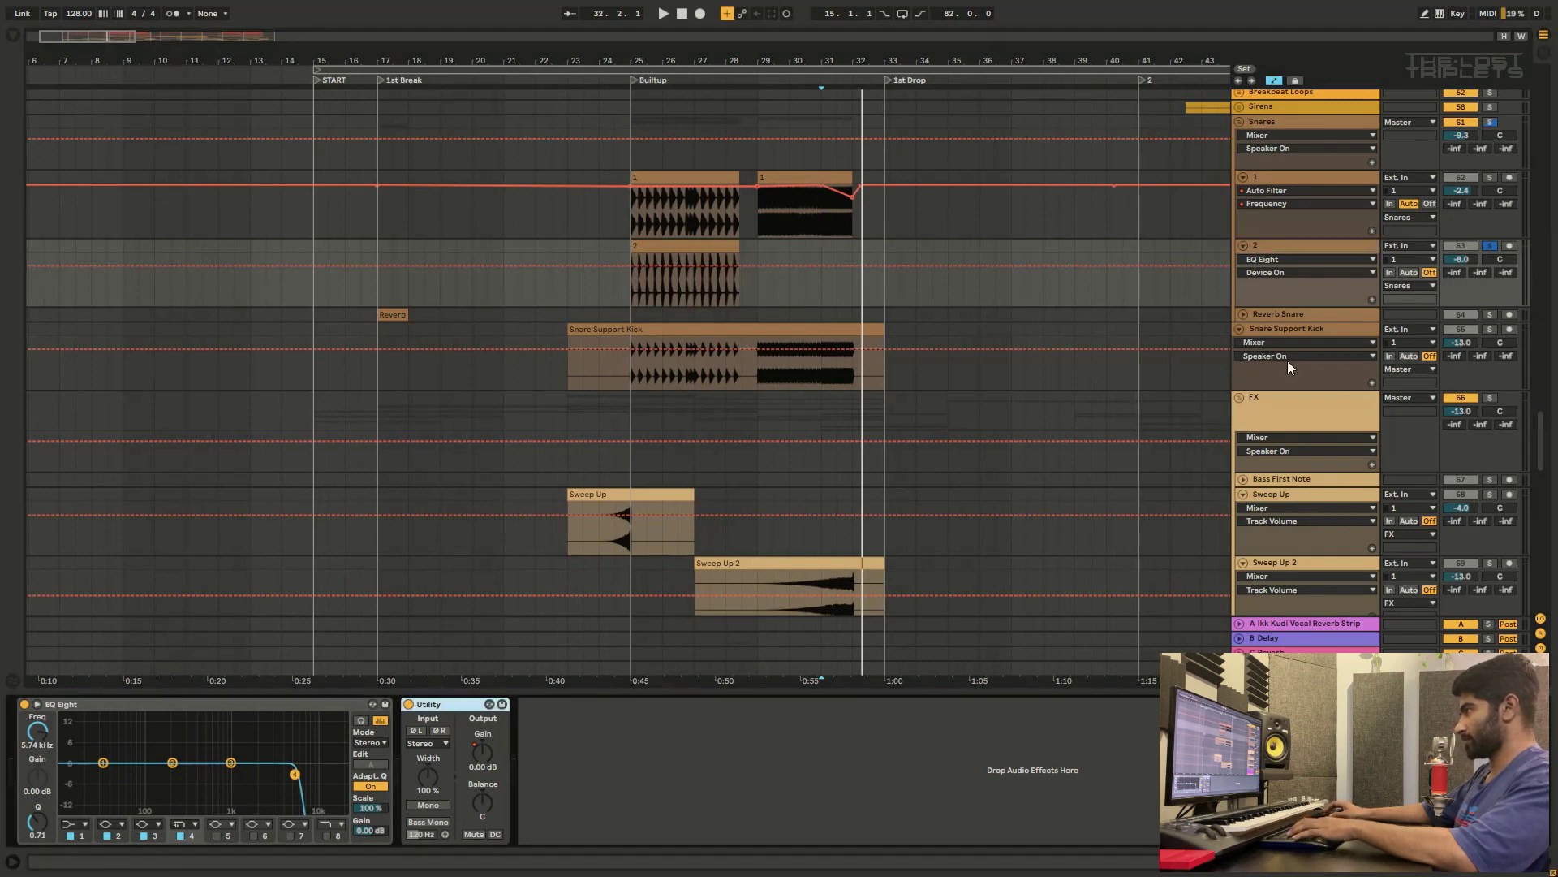
# Step: Select the Snares group track, examine its FabFilter Pro-Q 3 curve and close the plug-in window
pyautogui.scroll(3, 1289, 250)
pyautogui.click(1289, 250)
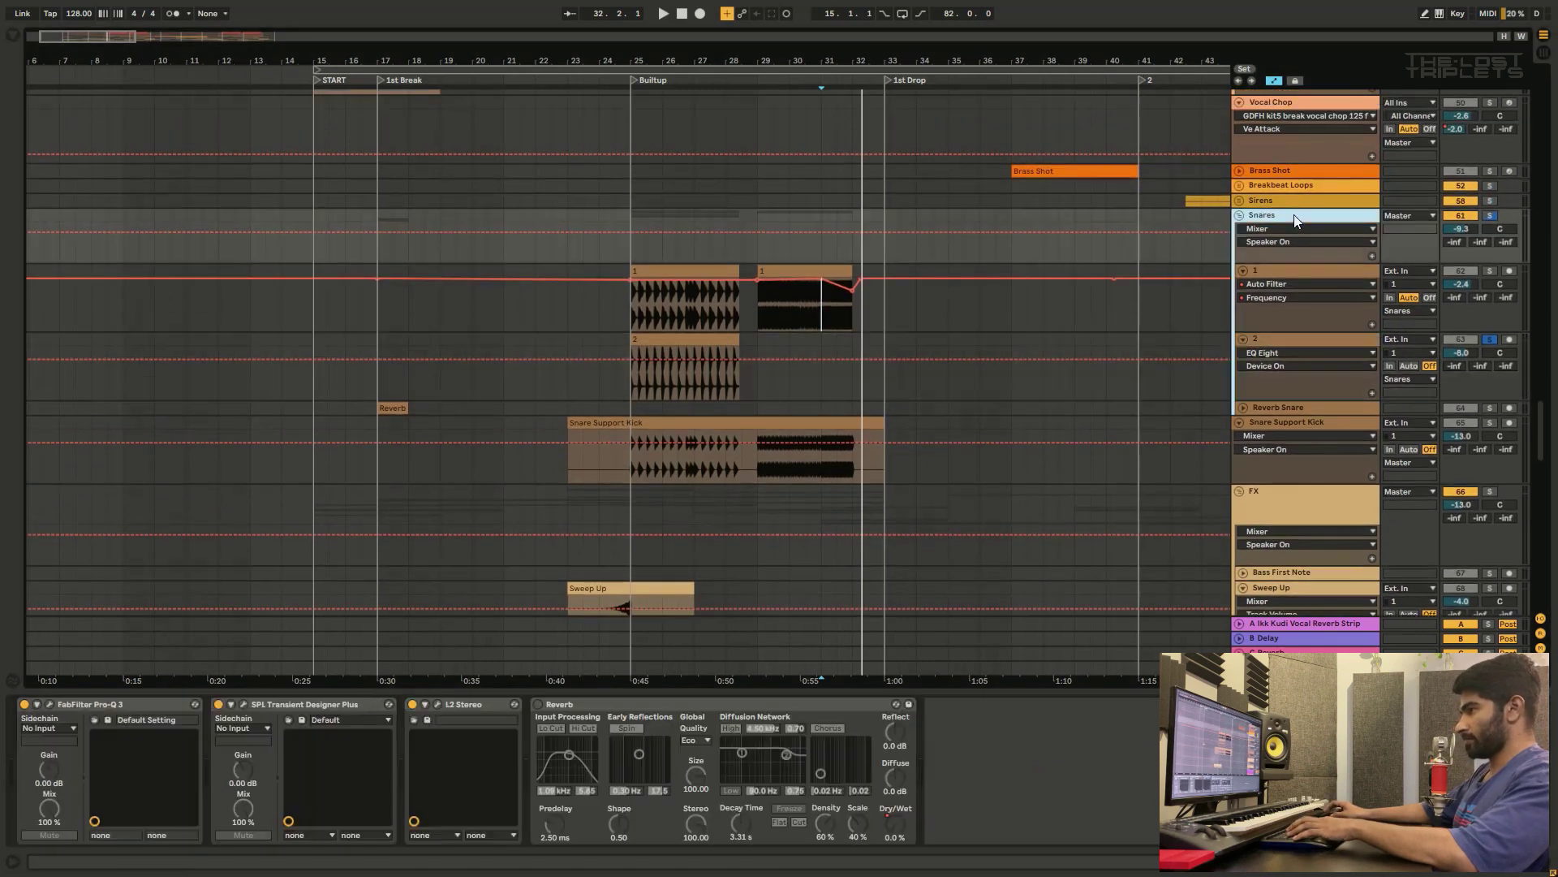
pyautogui.click(49, 705)
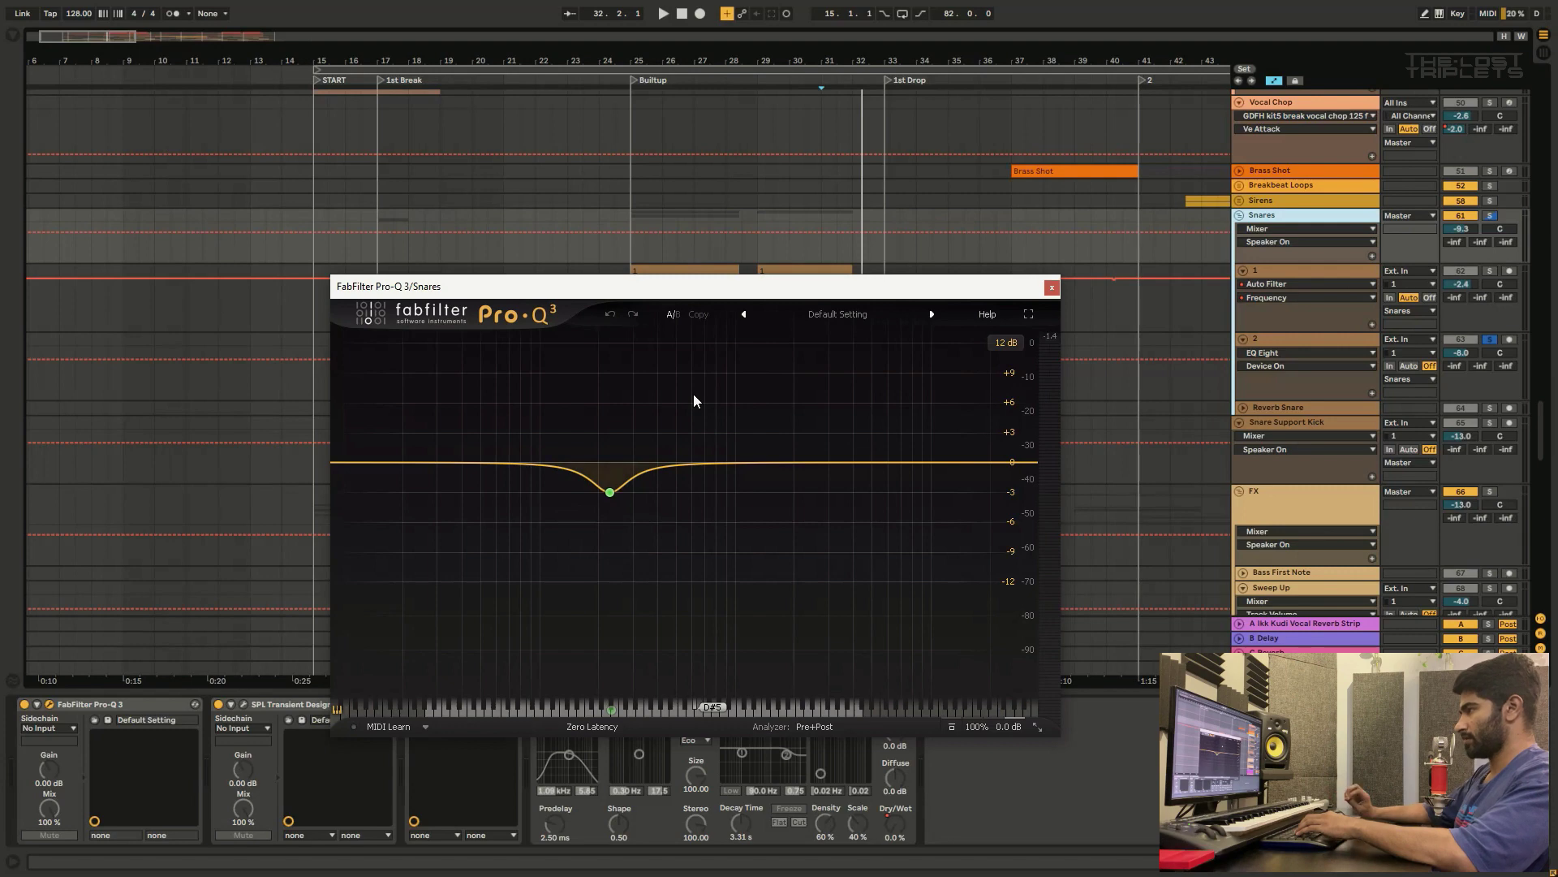
pyautogui.click(1049, 288)
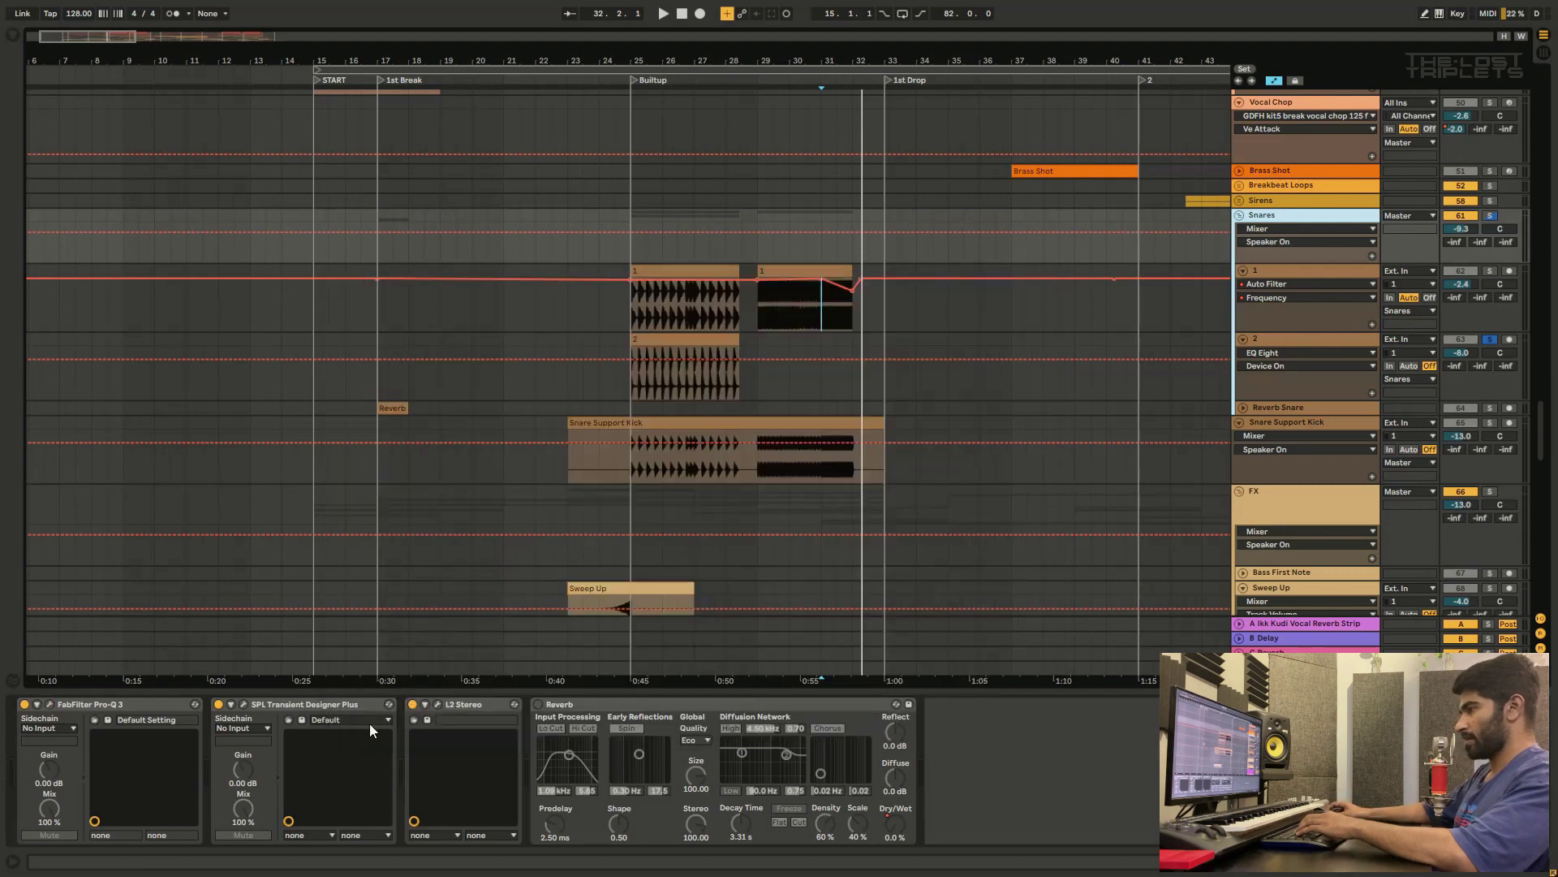
# Step: Inspect the SPL Transient Designer Plus and L2 Stereo limiter on the Snares group, closing each window
pyautogui.click(245, 704)
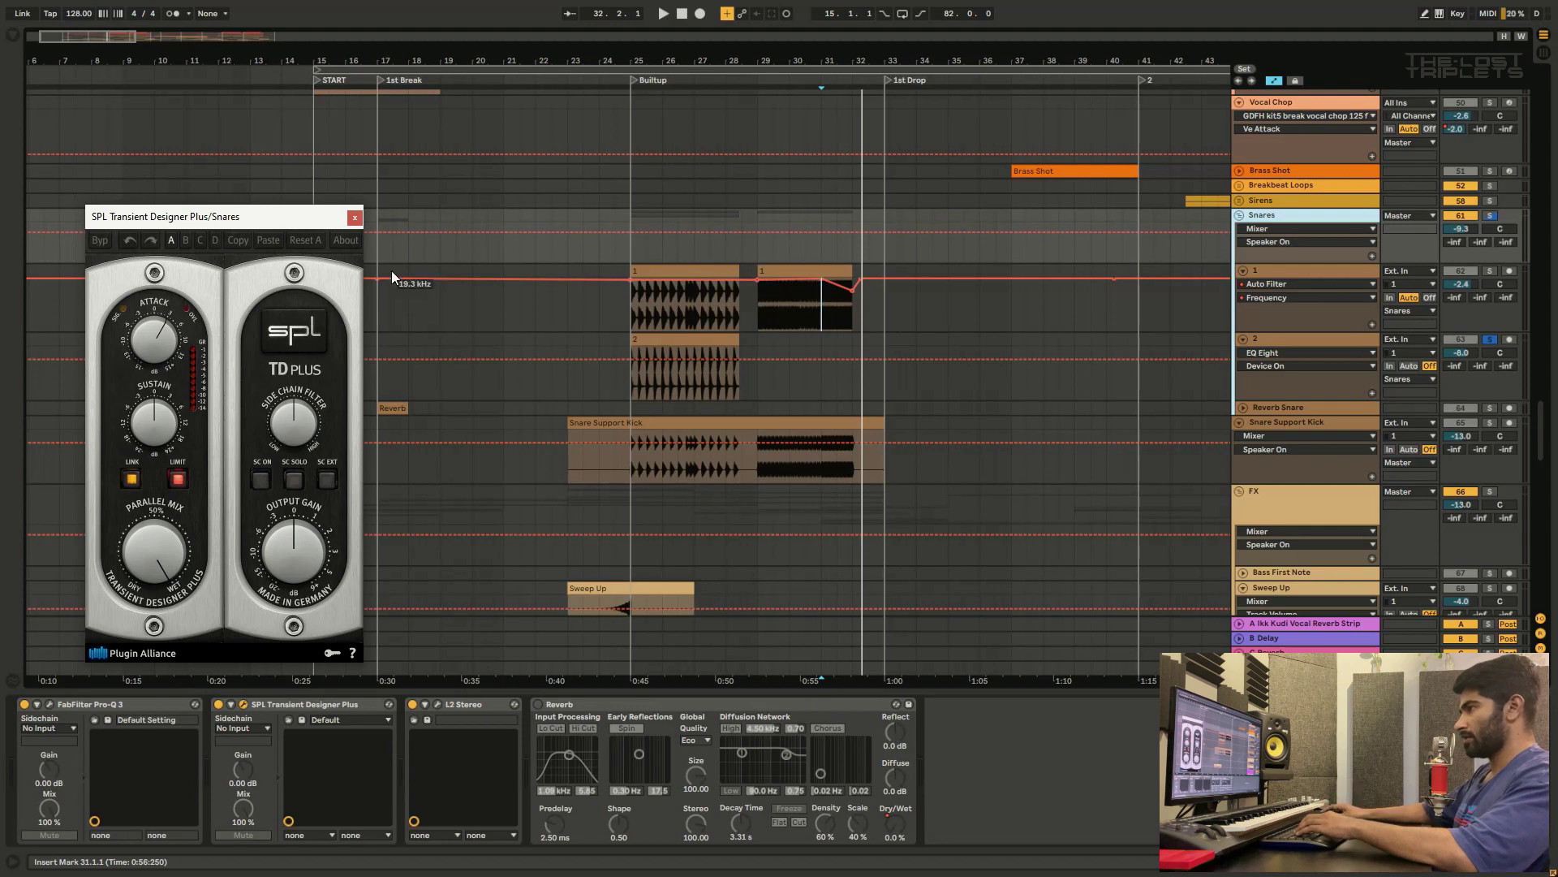
pyautogui.click(355, 218)
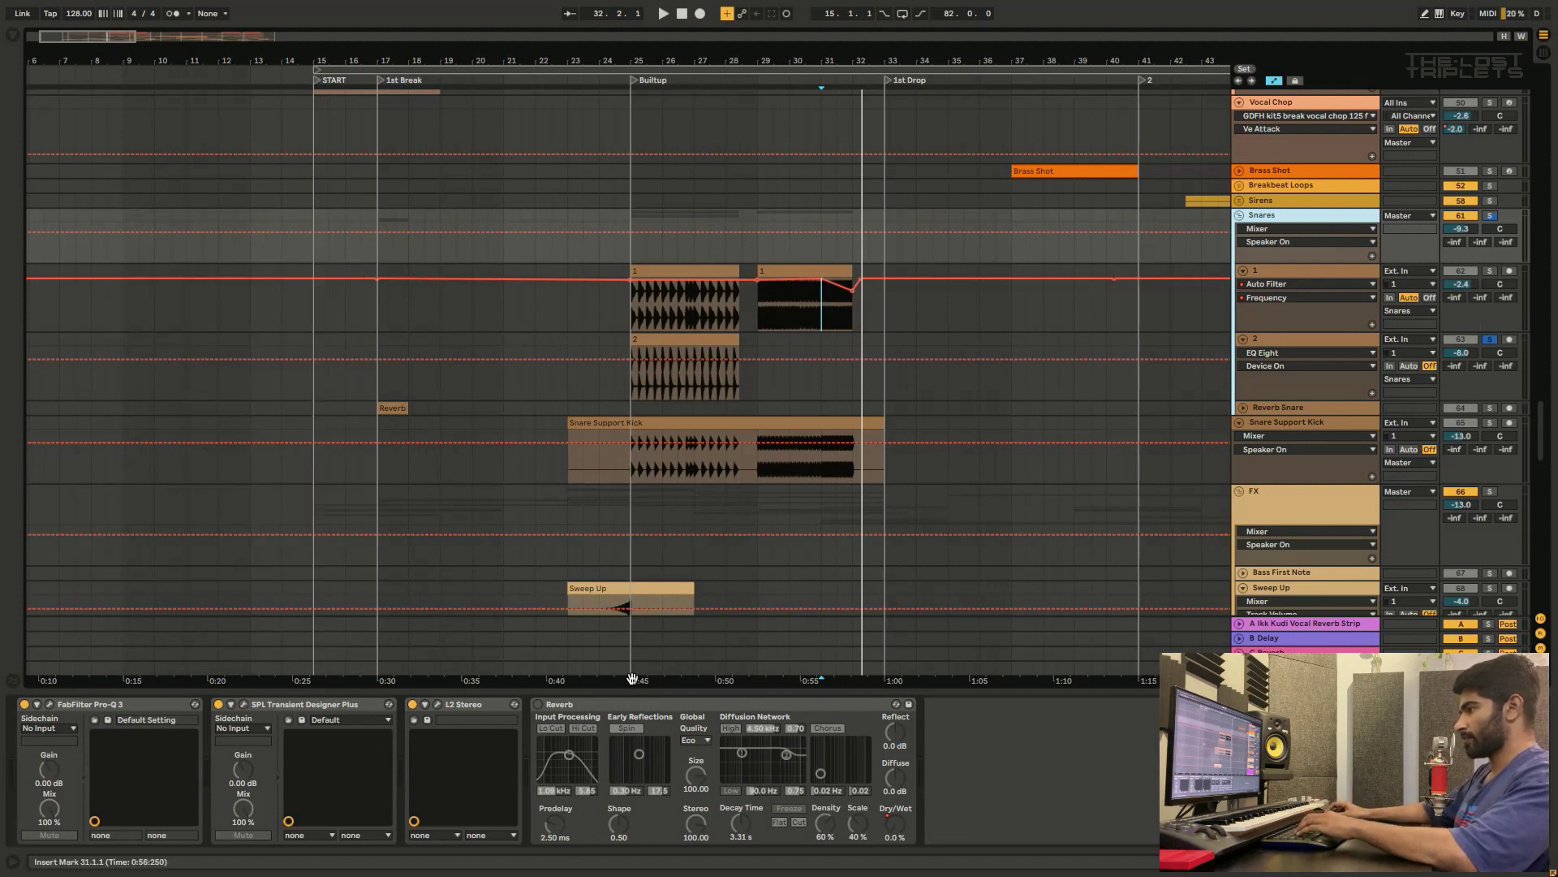
pyautogui.click(437, 705)
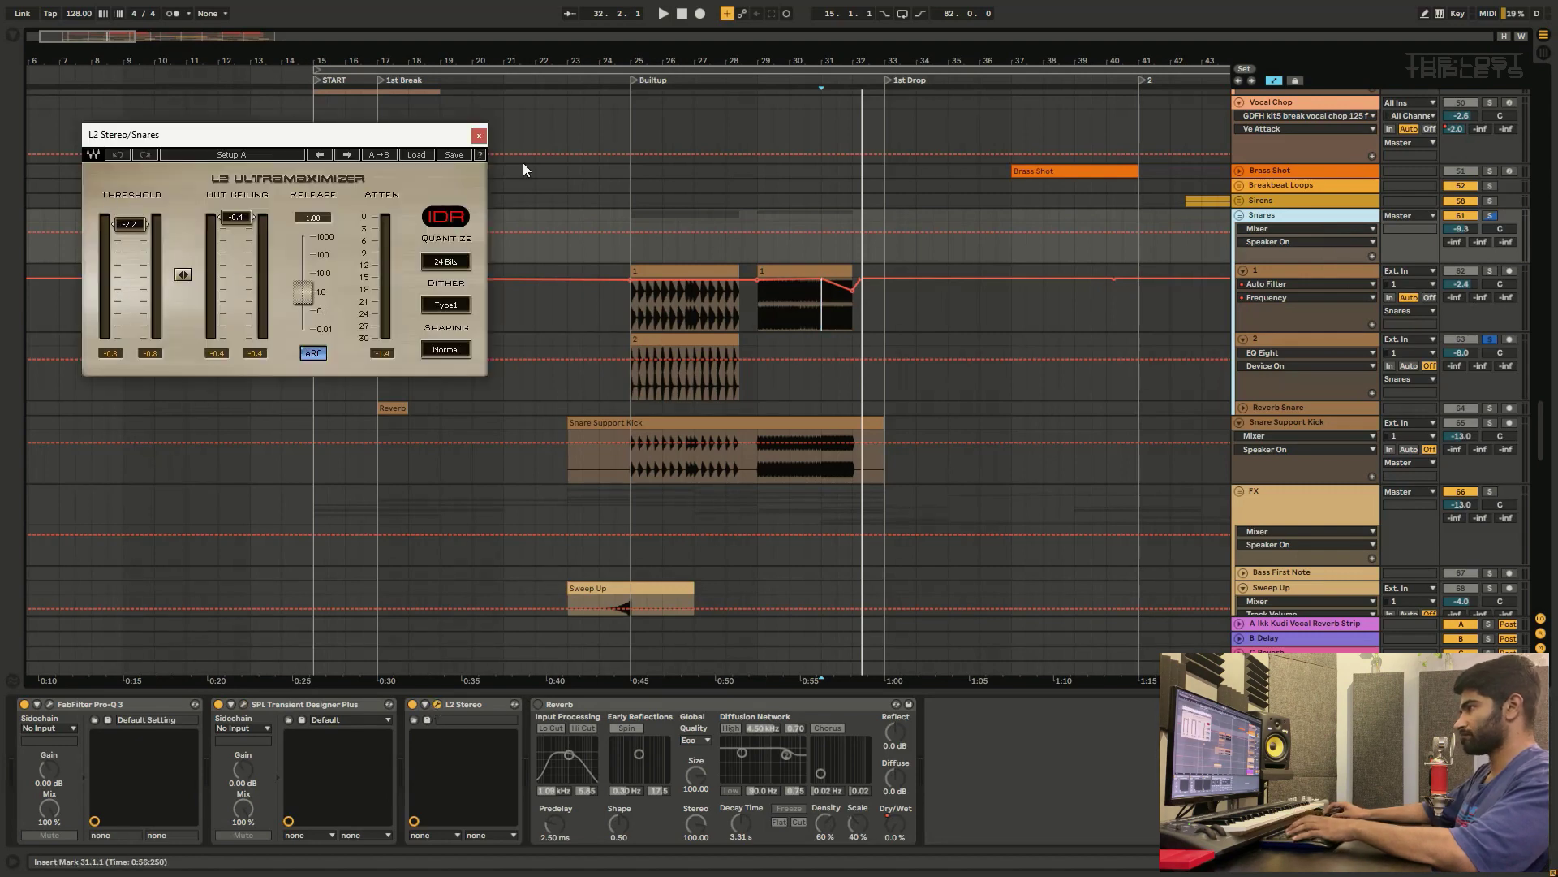
pyautogui.click(479, 135)
# Step: Audition the Snare Support Kick track soloed from the Builtup marker at bar 25 and examine its Auto Filter and Utility devices
pyautogui.click(1301, 338)
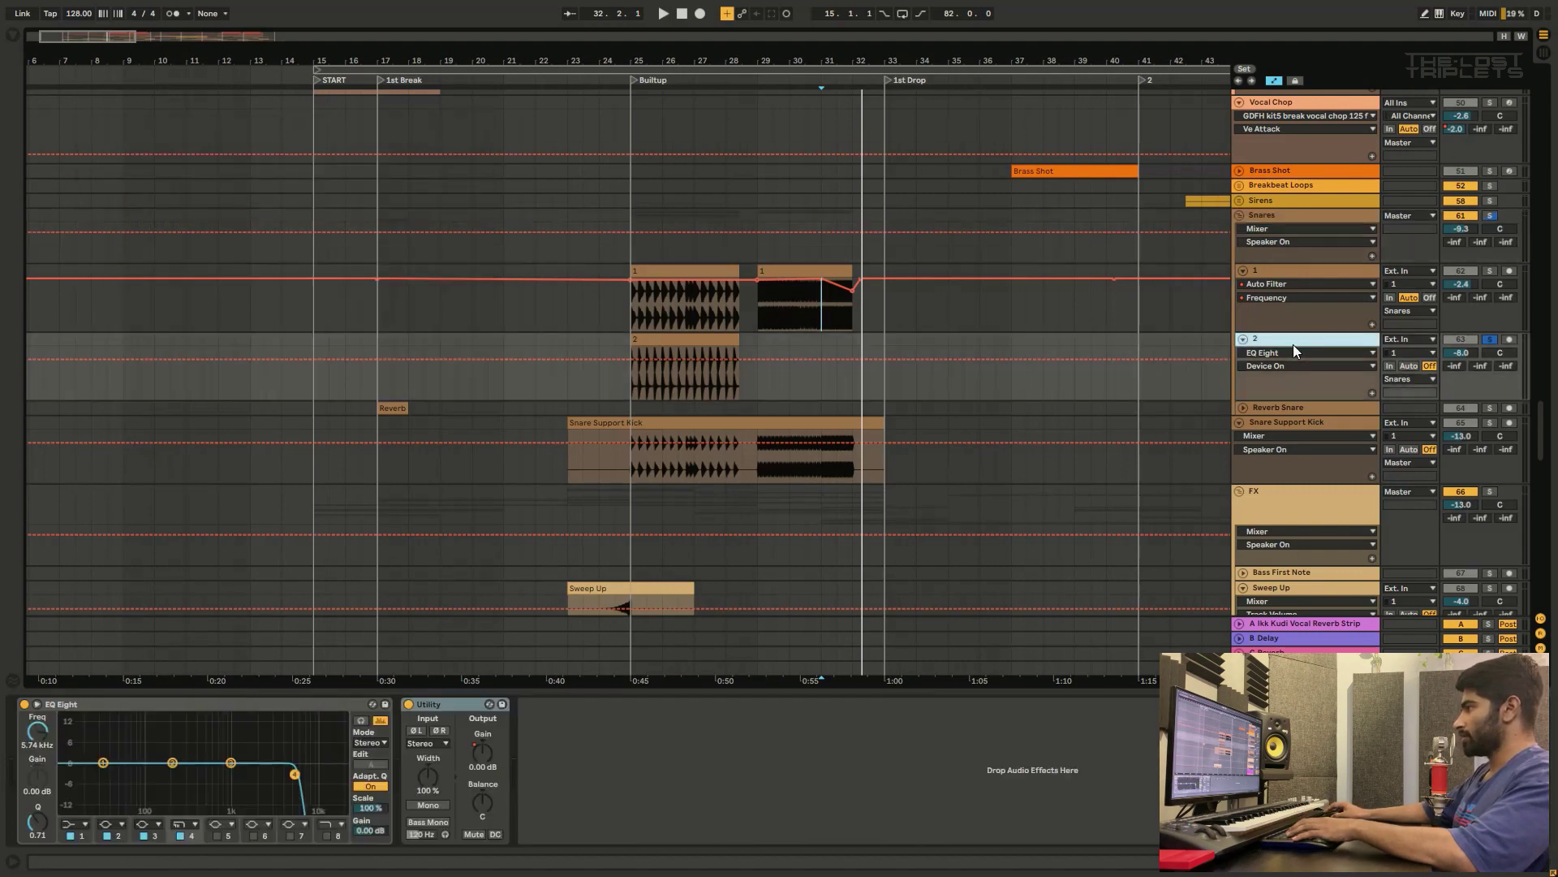
pyautogui.scroll(-1, 1258, 344)
pyautogui.scroll(-1, 1307, 410)
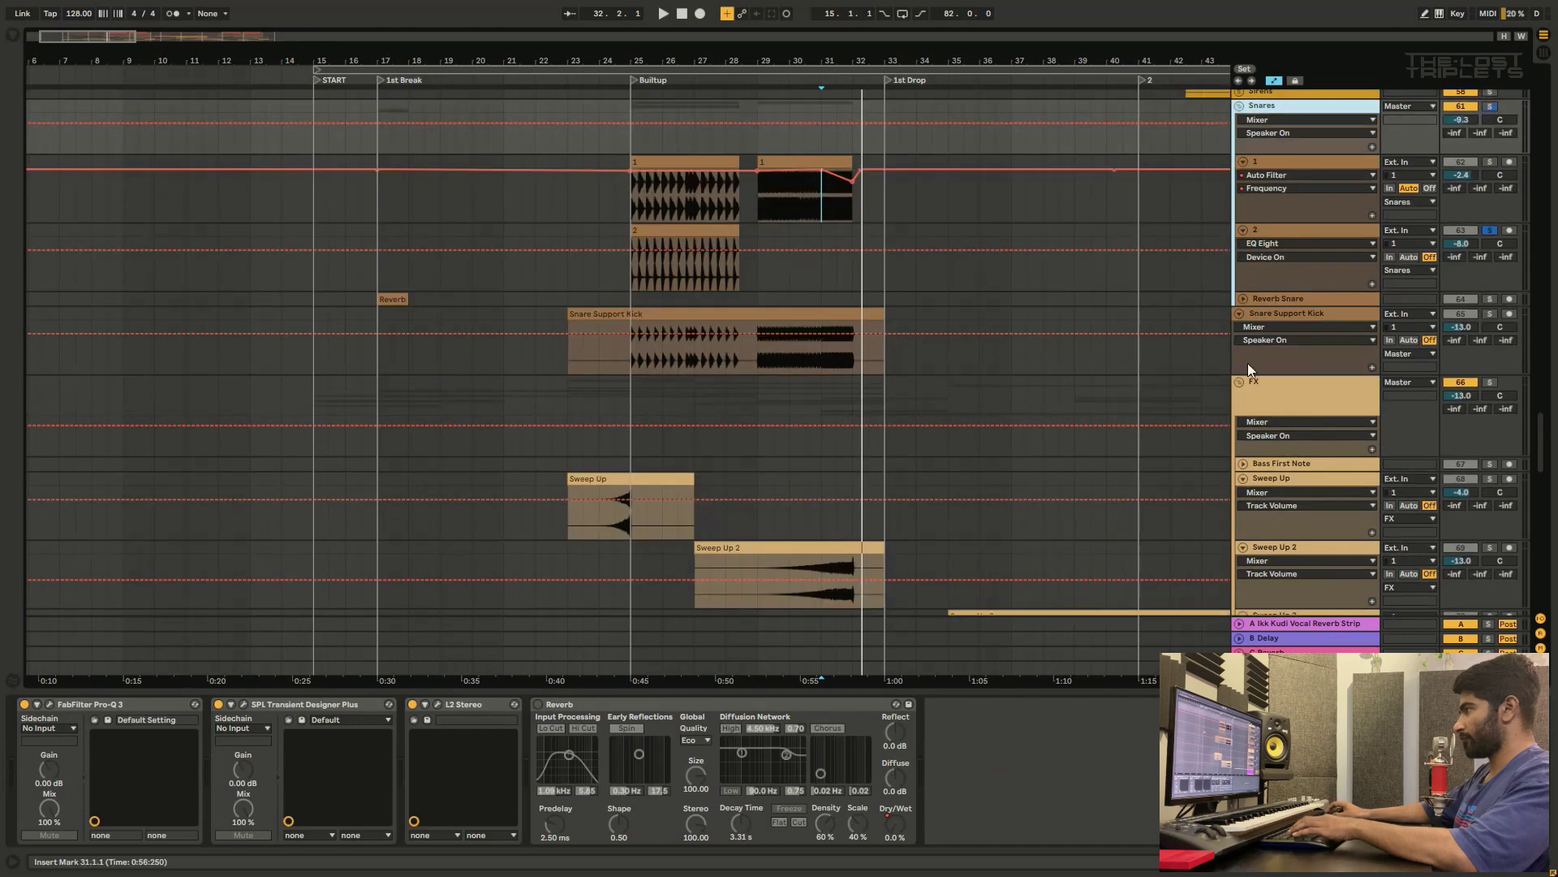
pyautogui.click(1313, 315)
pyautogui.click(1491, 314)
pyautogui.click(631, 365)
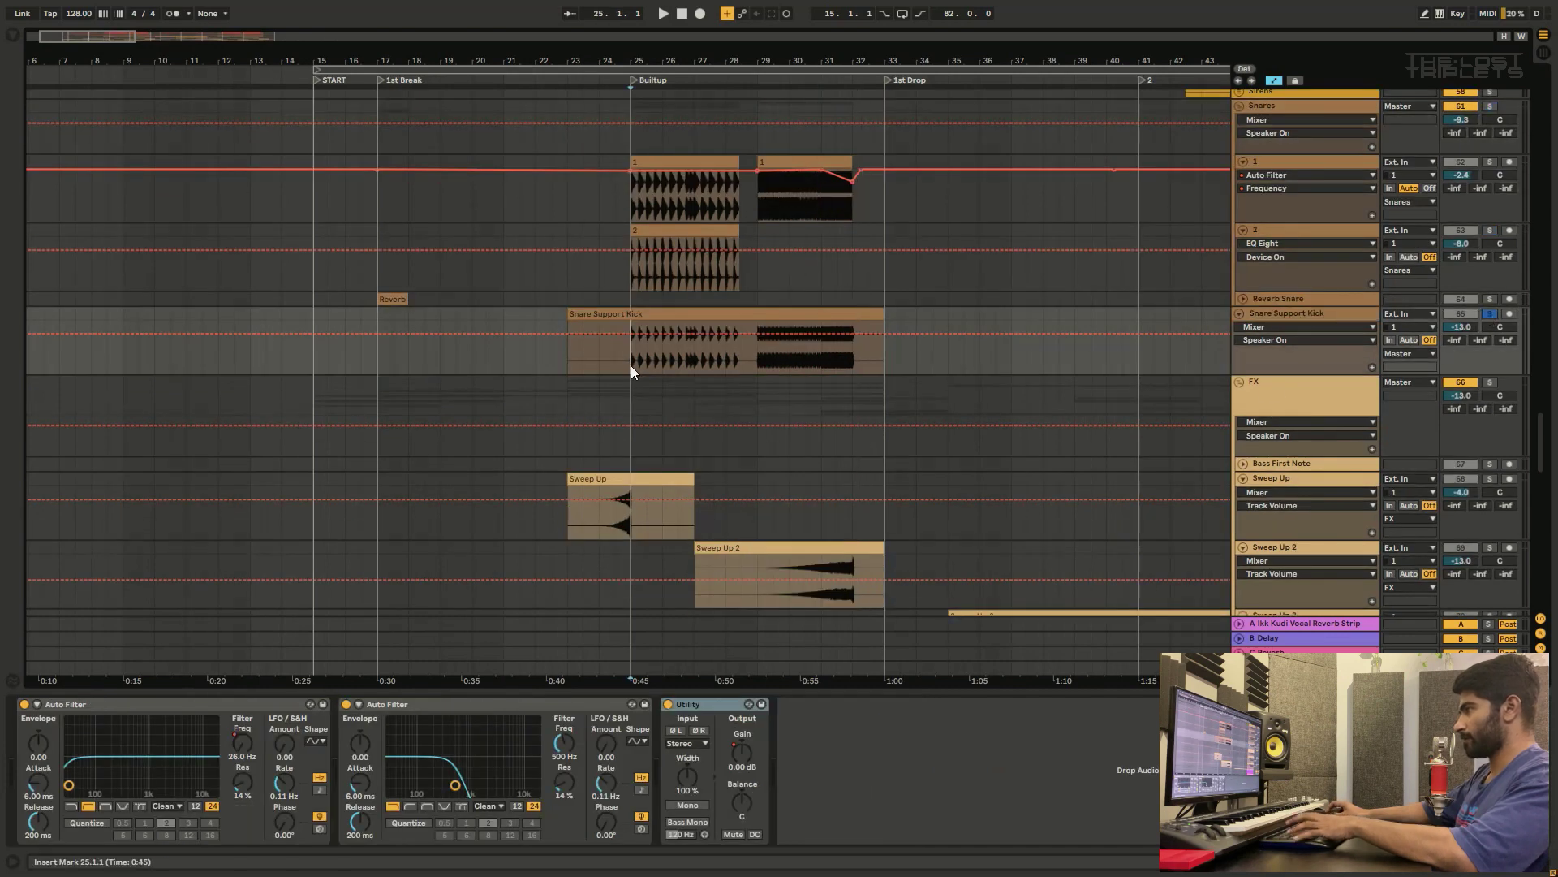
pyautogui.press('space')
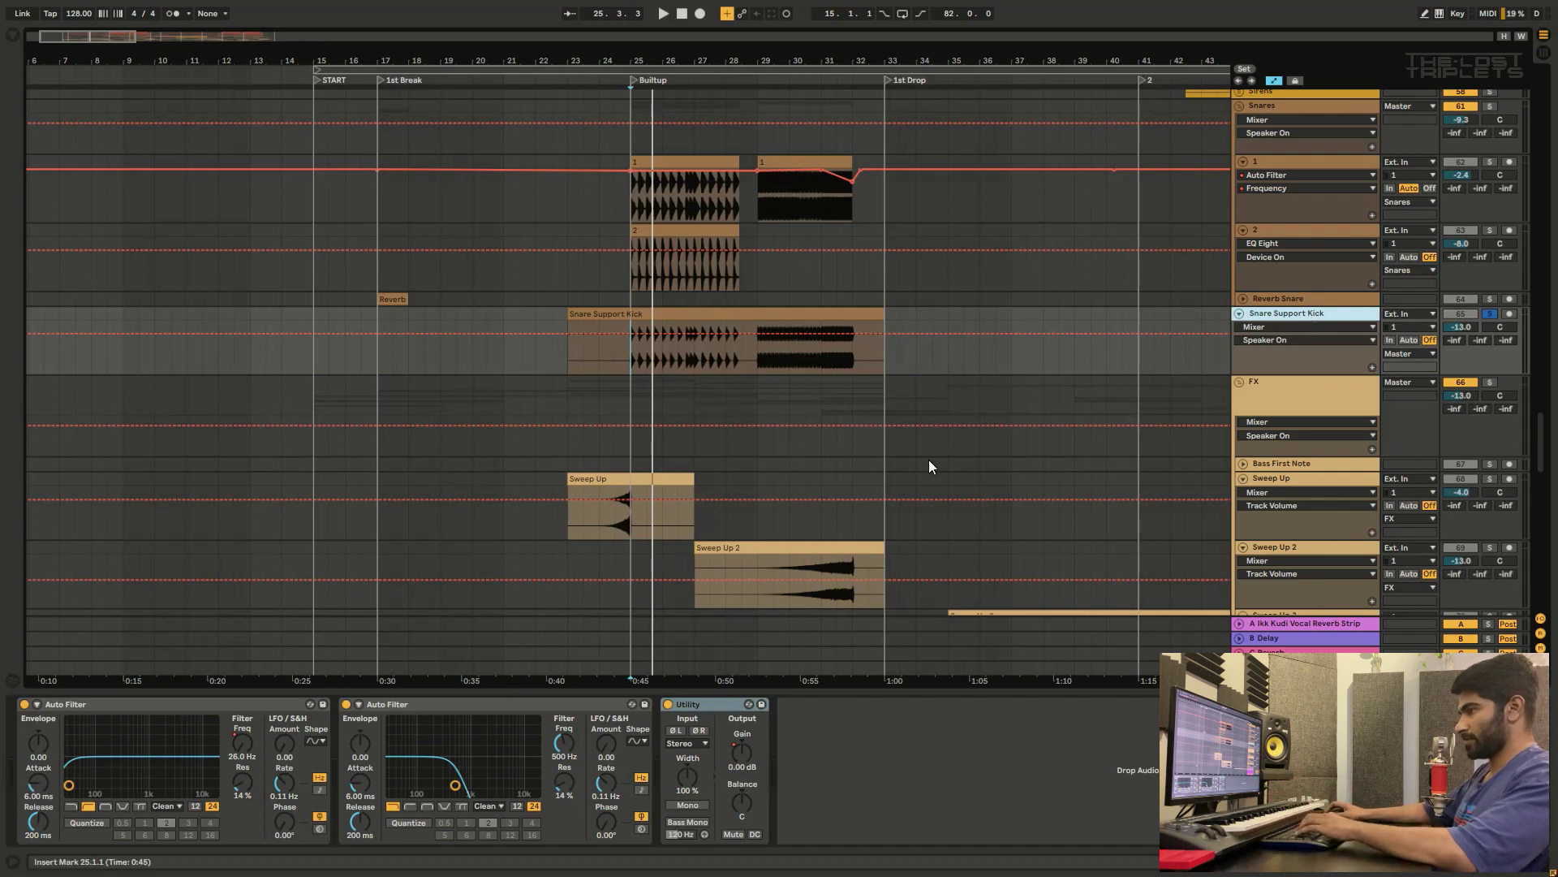
pyautogui.scroll(-3, 294, 611)
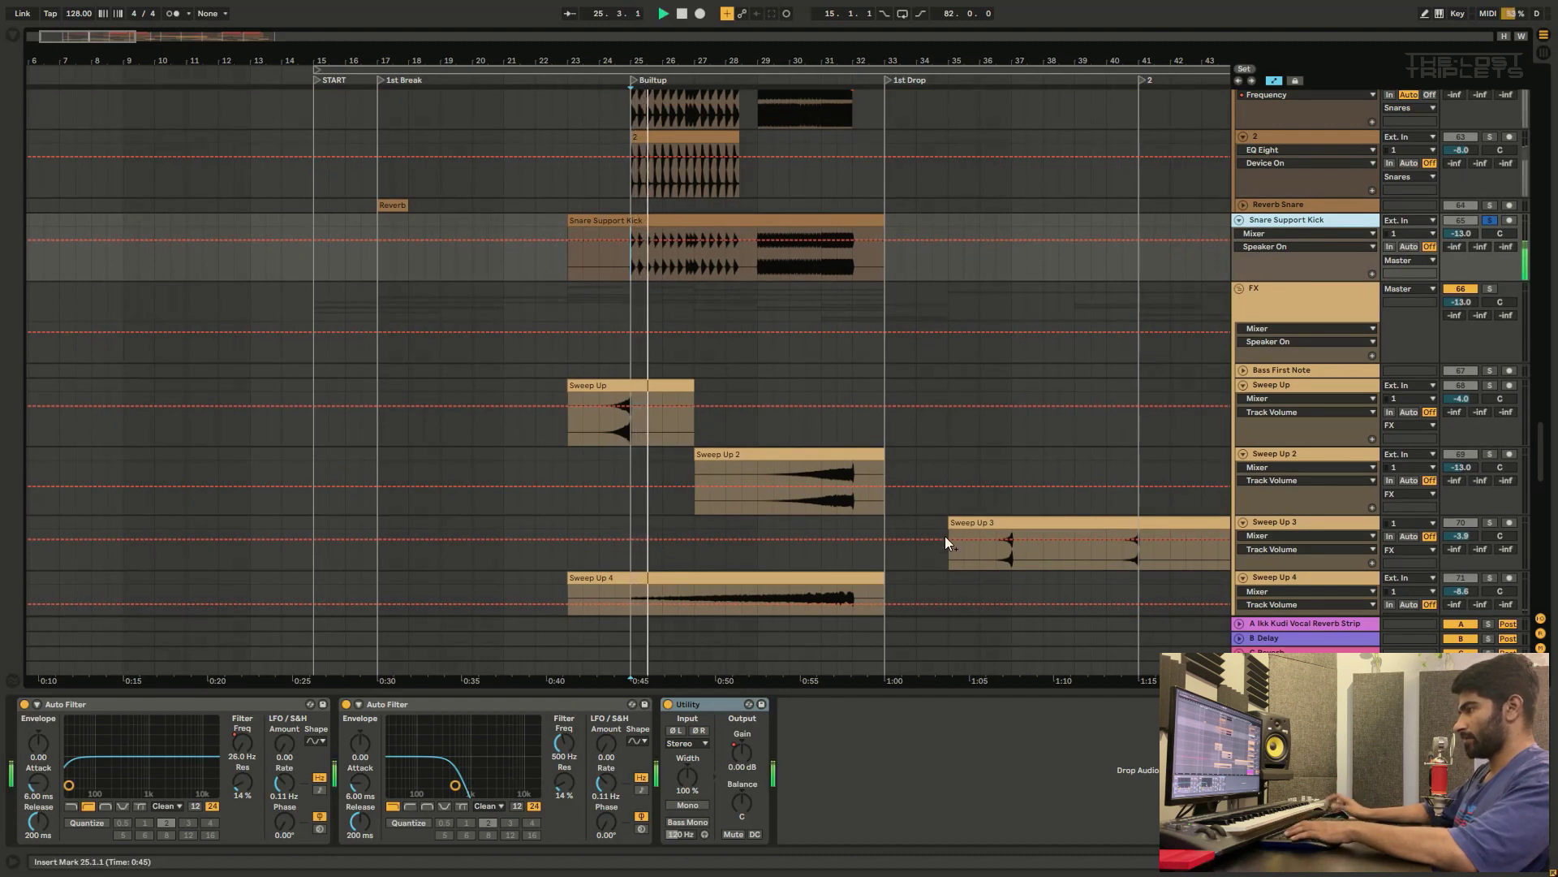
pyautogui.click(694, 707)
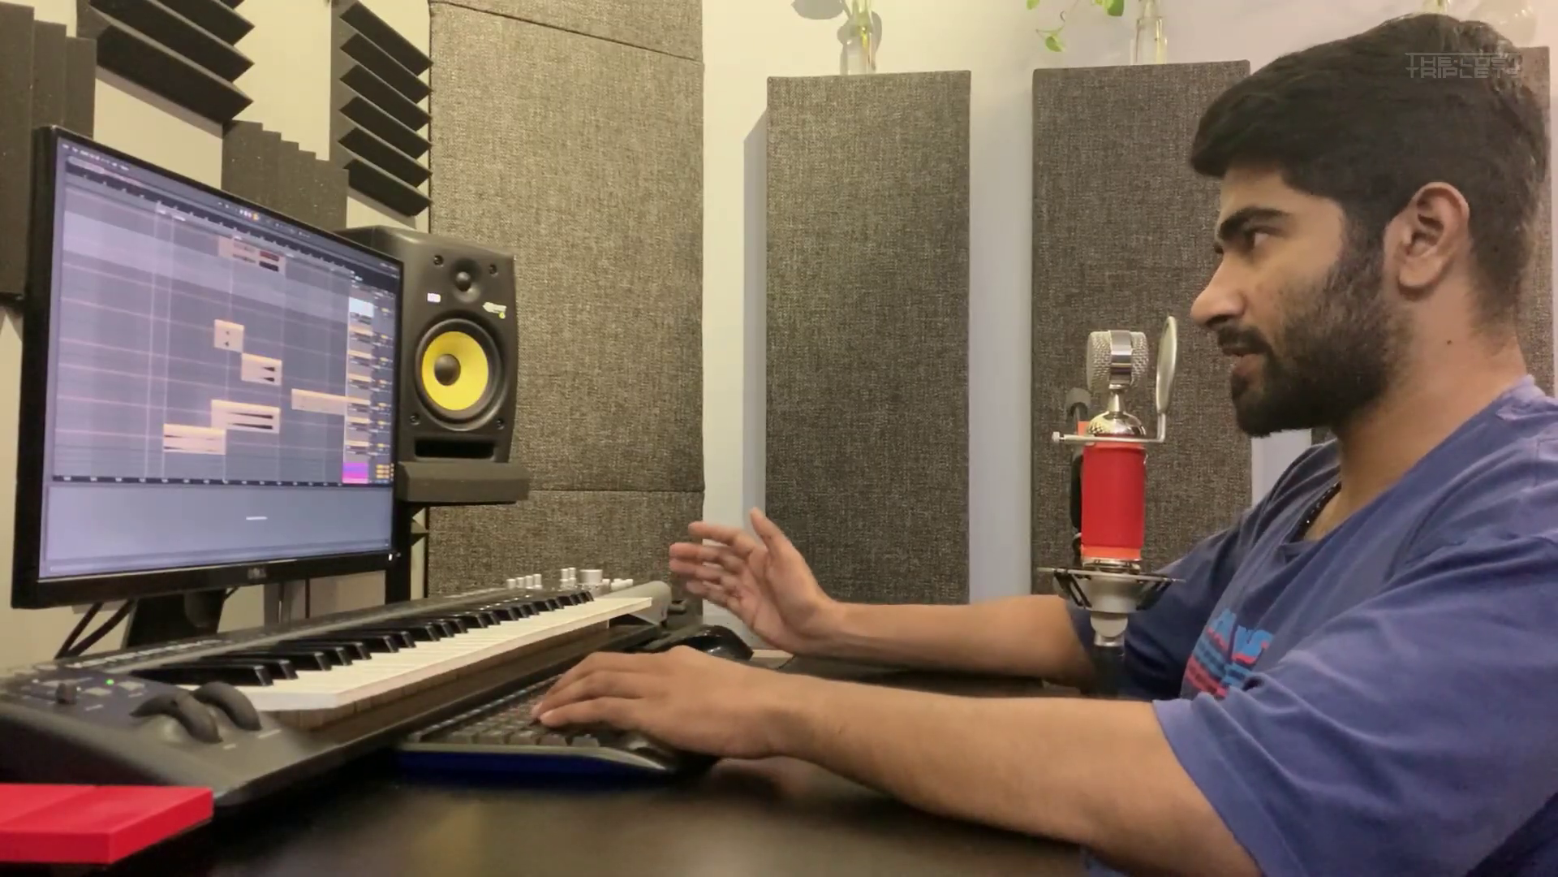
pyautogui.scroll(-2, 236, 366)
pyautogui.scroll(-2, 254, 319)
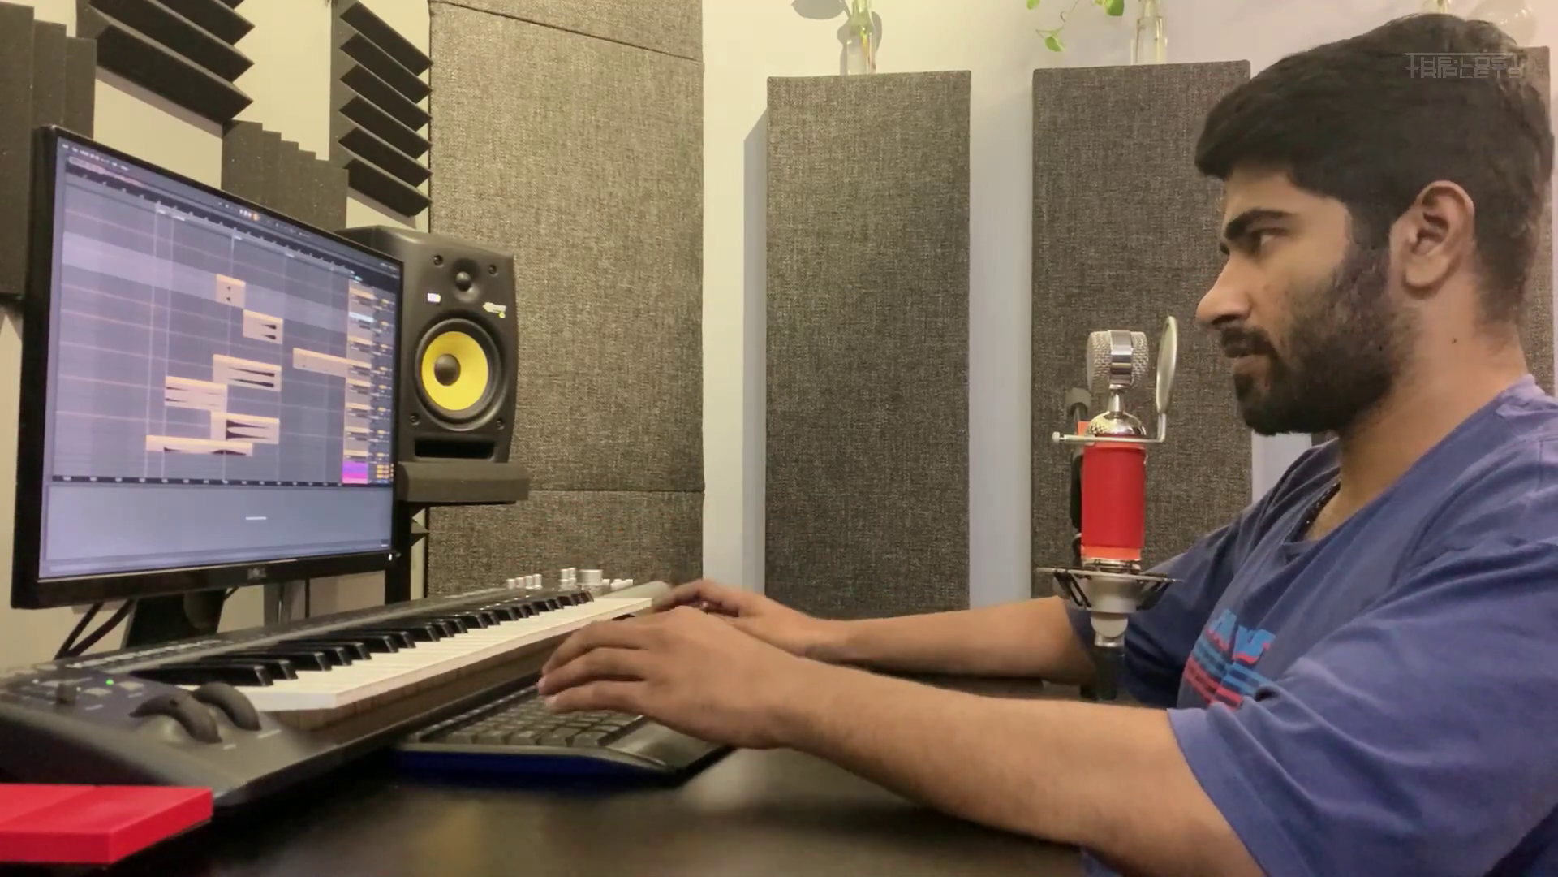
pyautogui.click(303, 330)
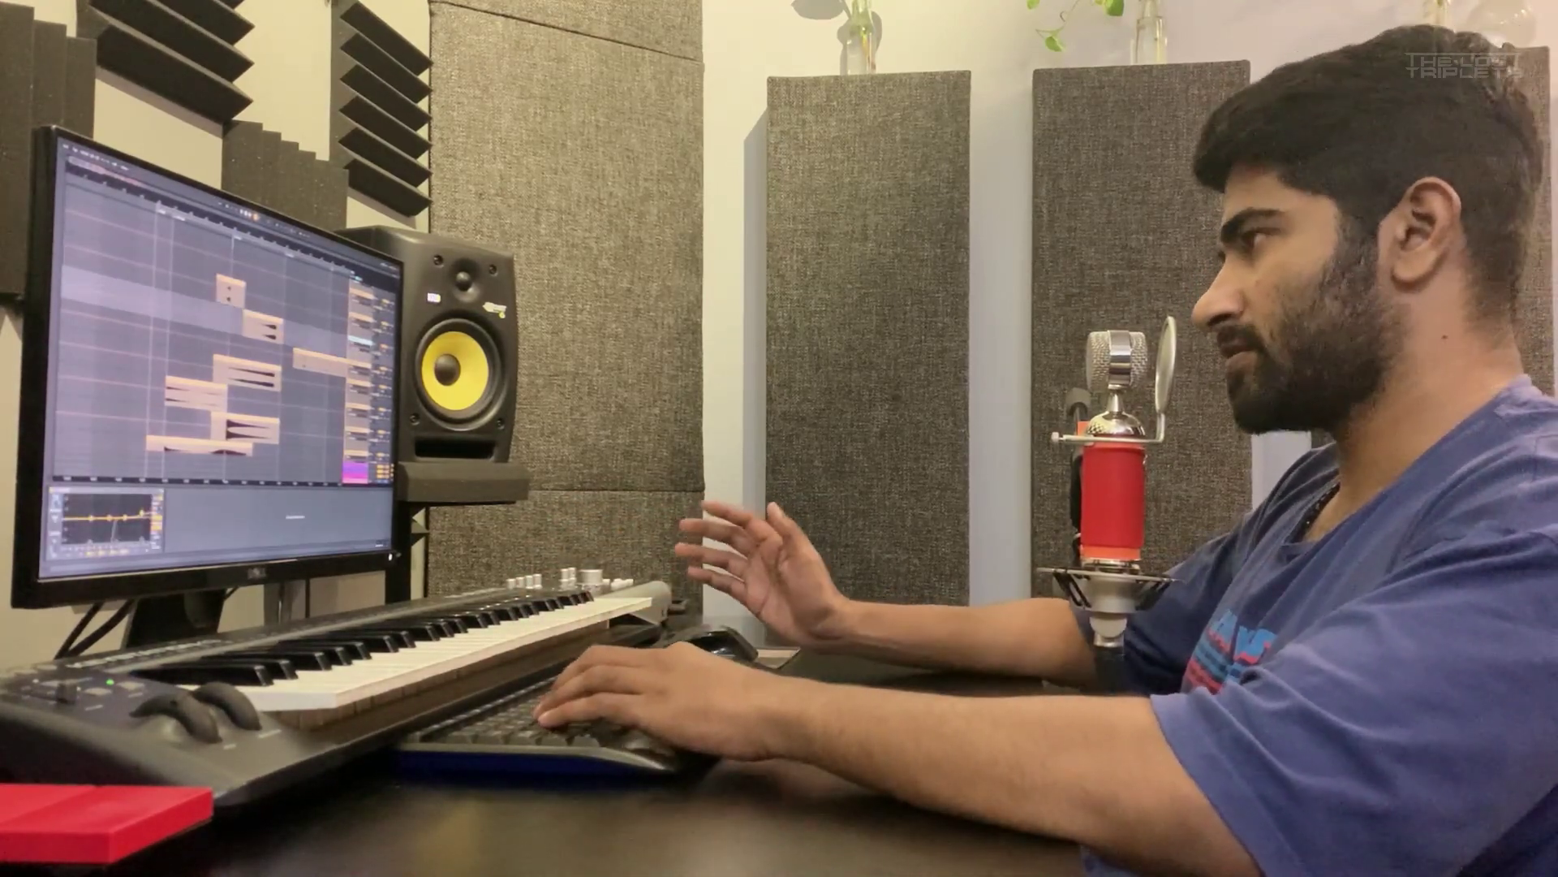
pyautogui.scroll(-2, 302, 289)
pyautogui.scroll(3, 303, 289)
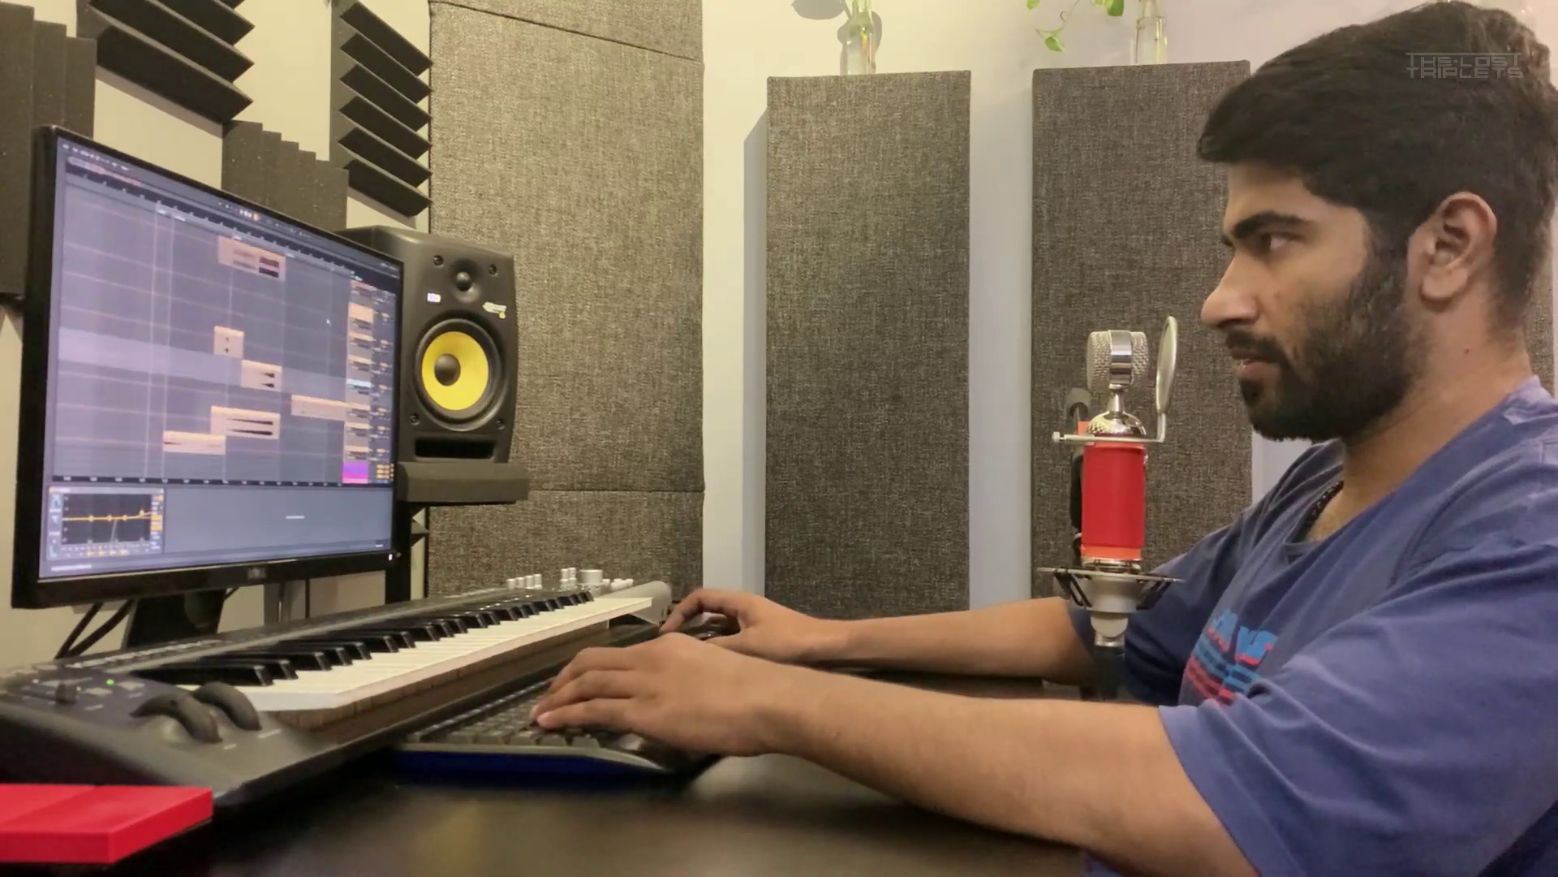
pyautogui.click(303, 290)
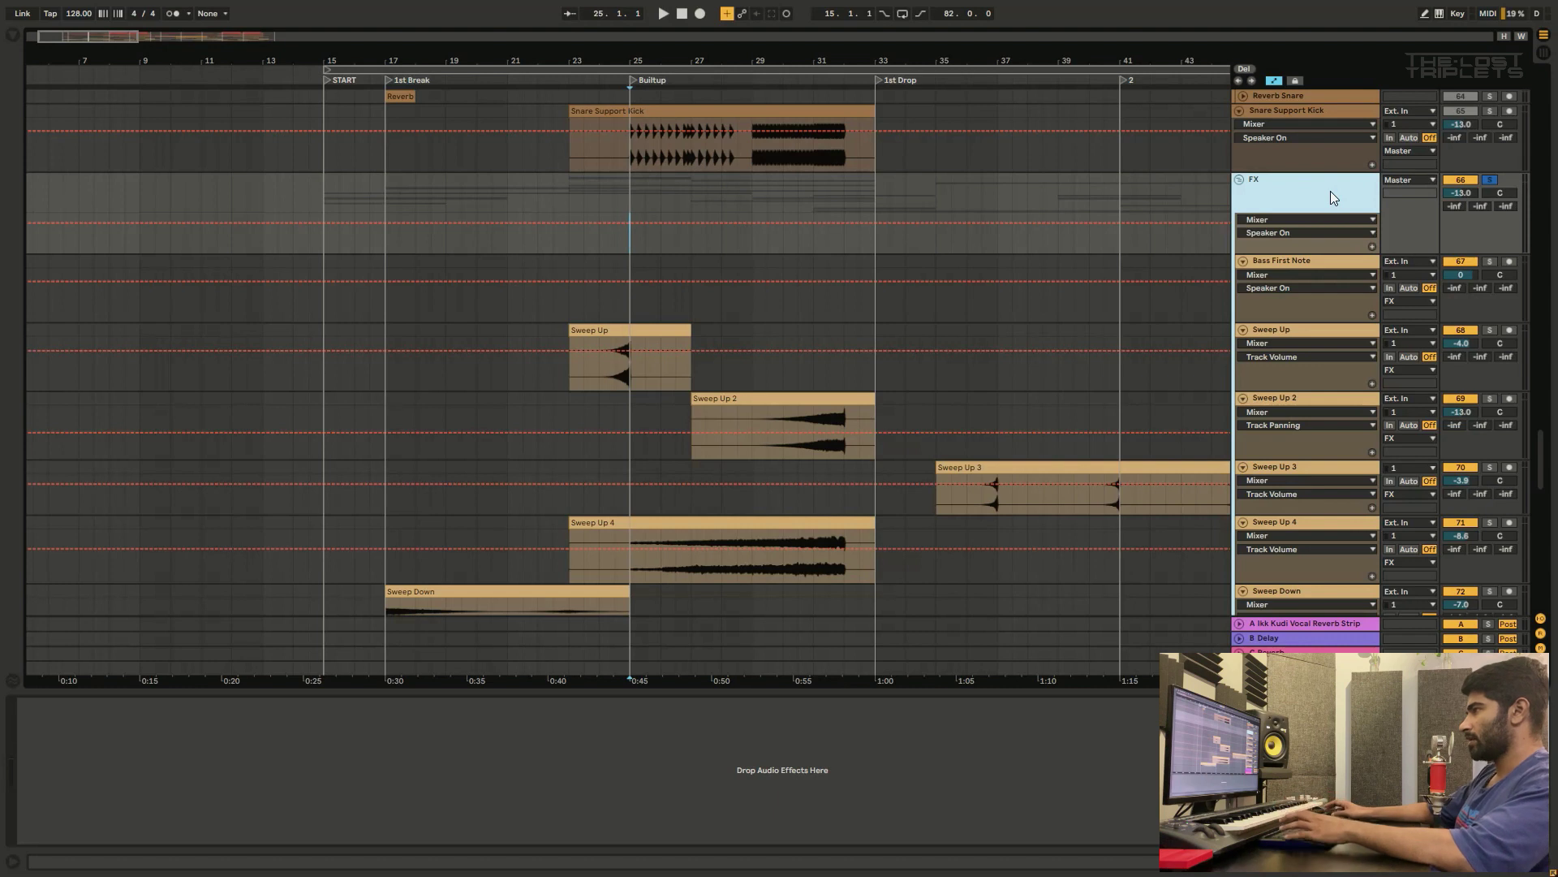
# Step: Look over the sweep up and sweep down tracks inside the soloed FX group
pyautogui.click(611, 241)
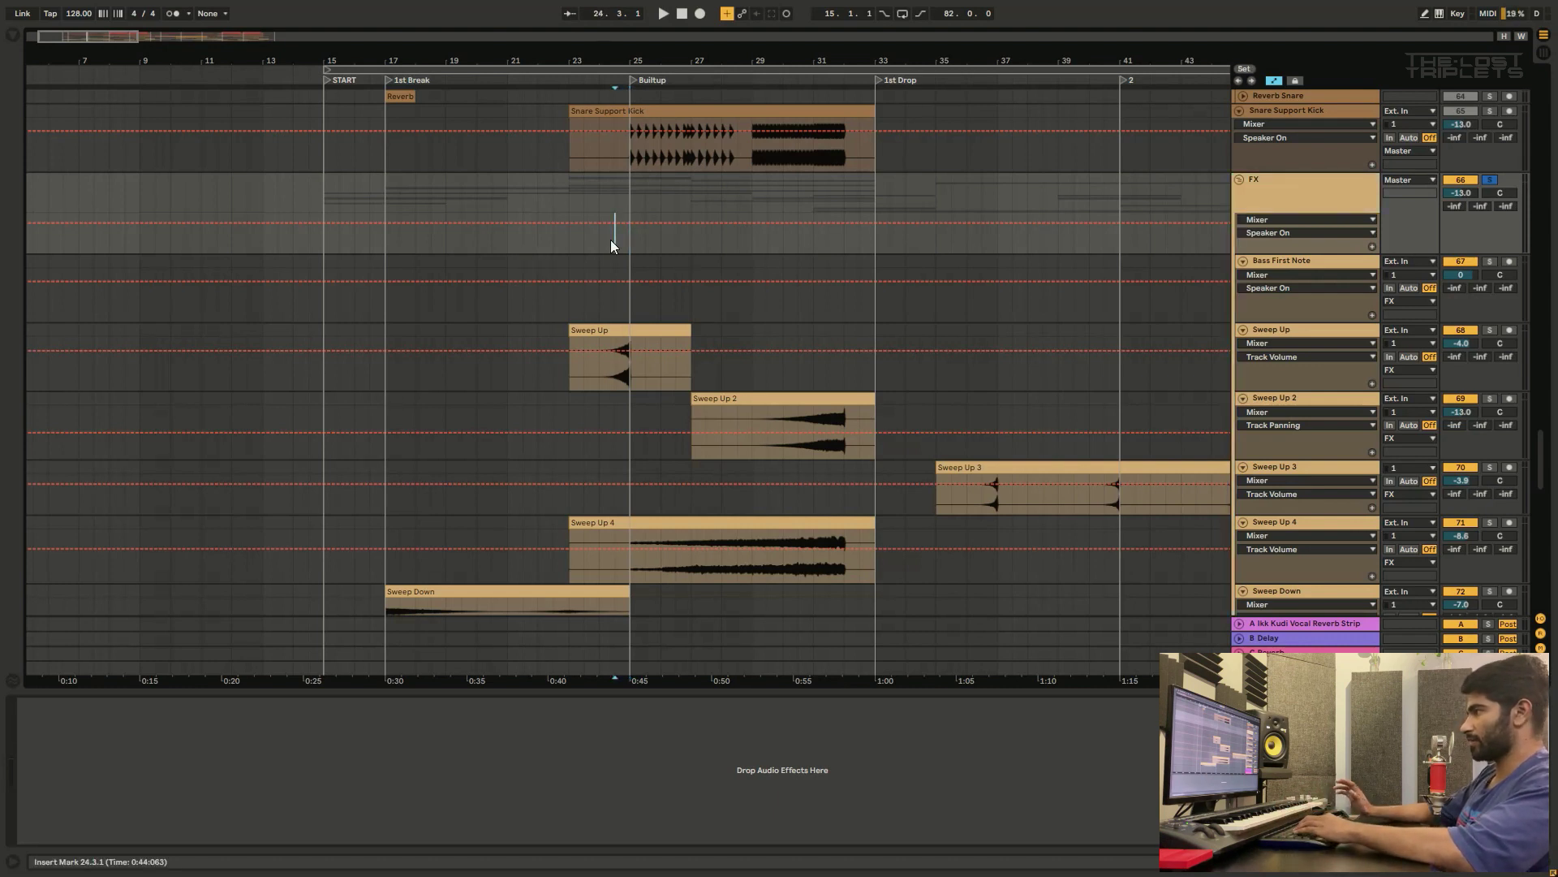
pyautogui.scroll(-3, 854, 297)
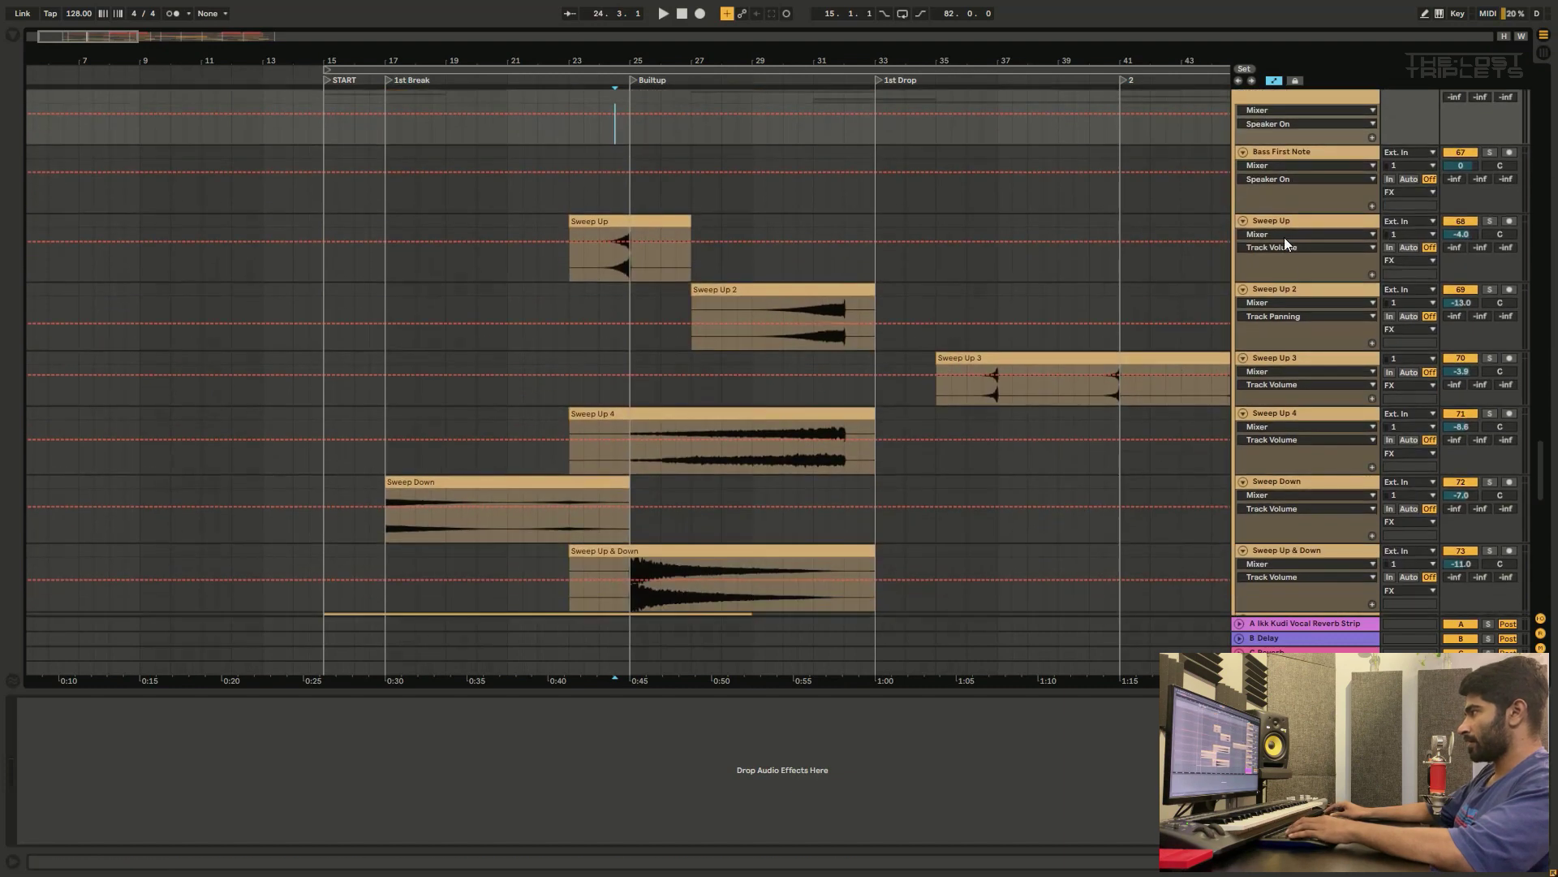
pyautogui.scroll(-4, 1265, 247)
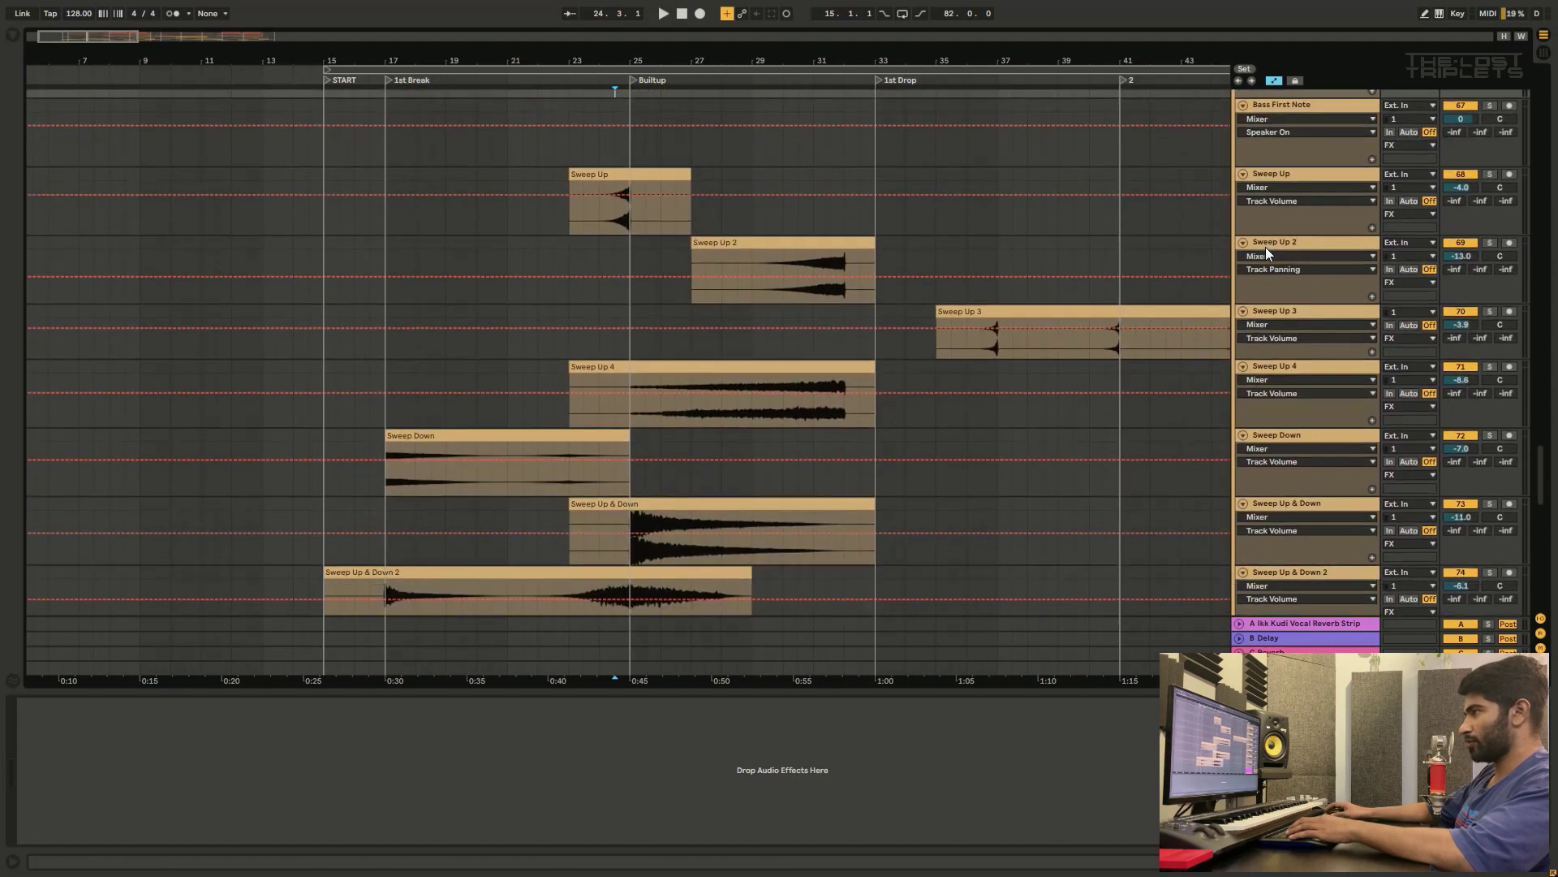
pyautogui.scroll(4, 1029, 322)
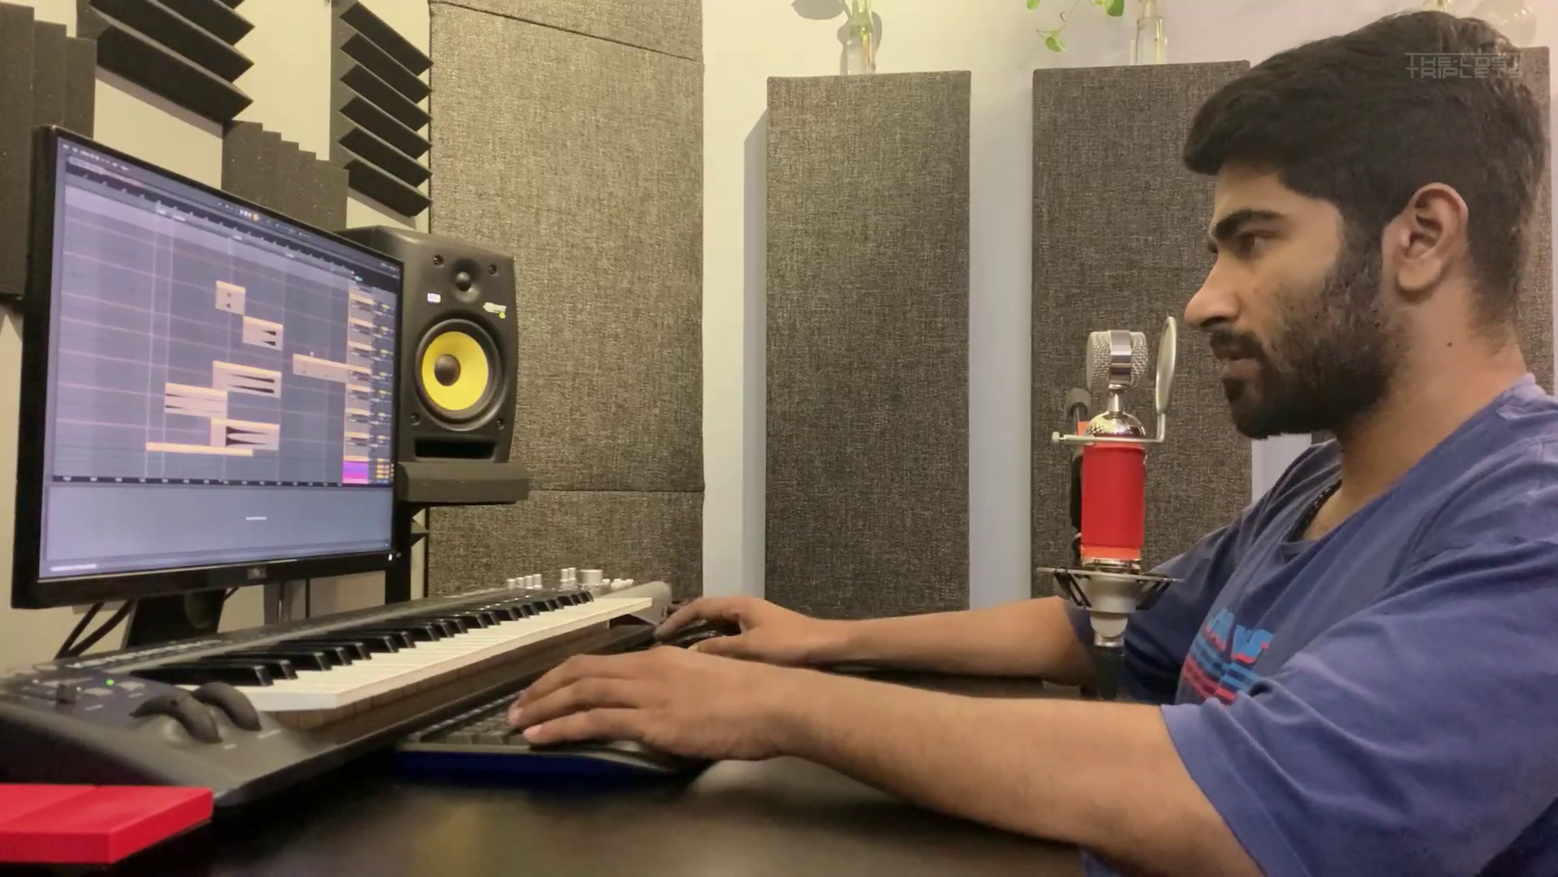
pyautogui.scroll(-2, 219, 349)
pyautogui.click(303, 413)
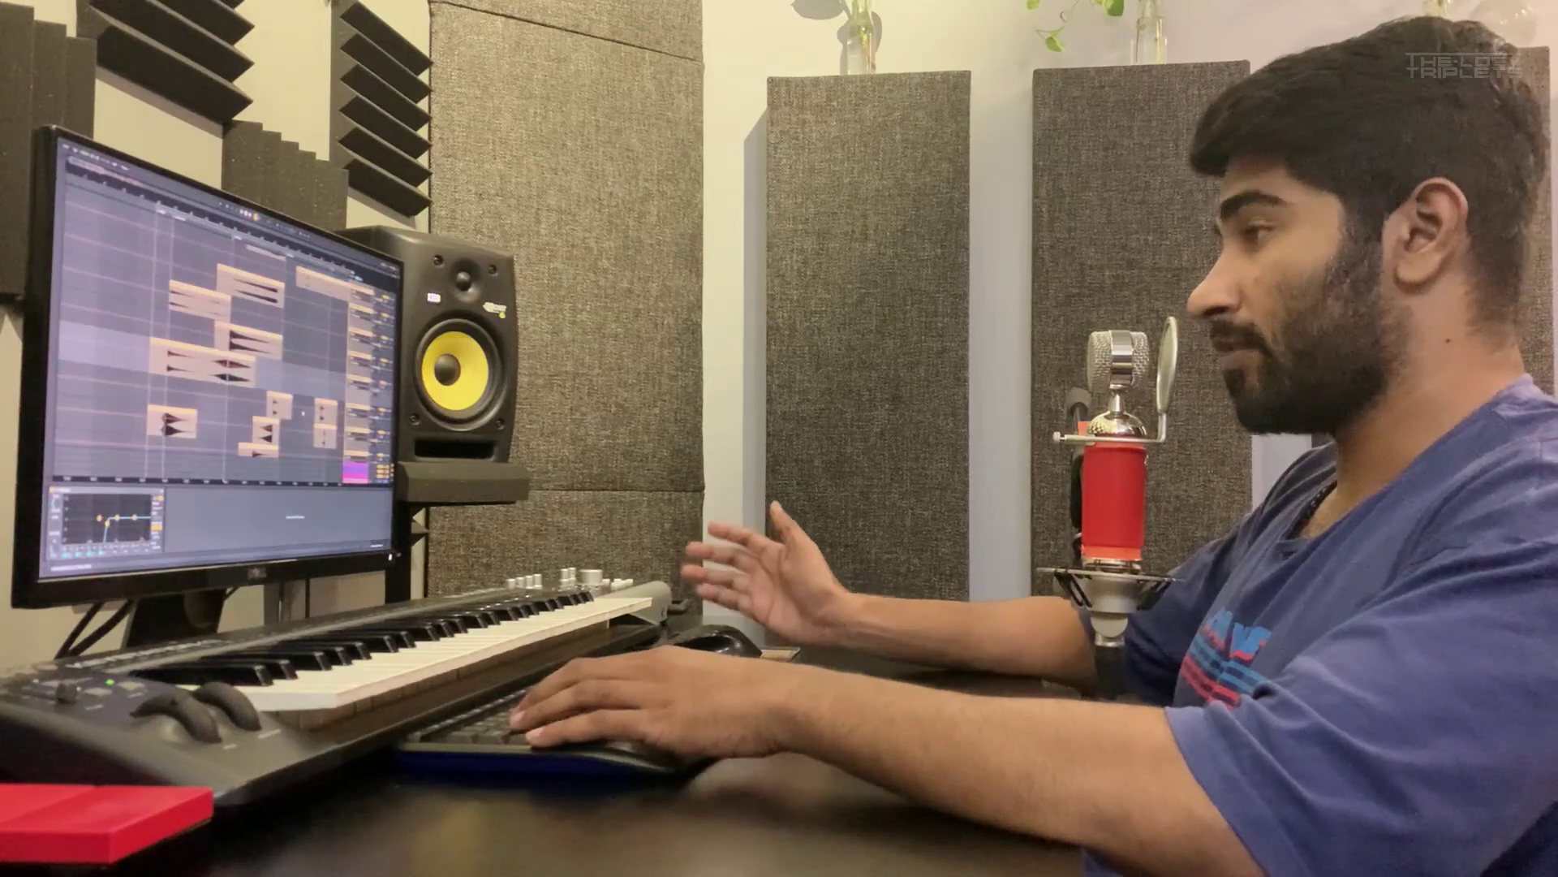
pyautogui.scroll(-2, 219, 349)
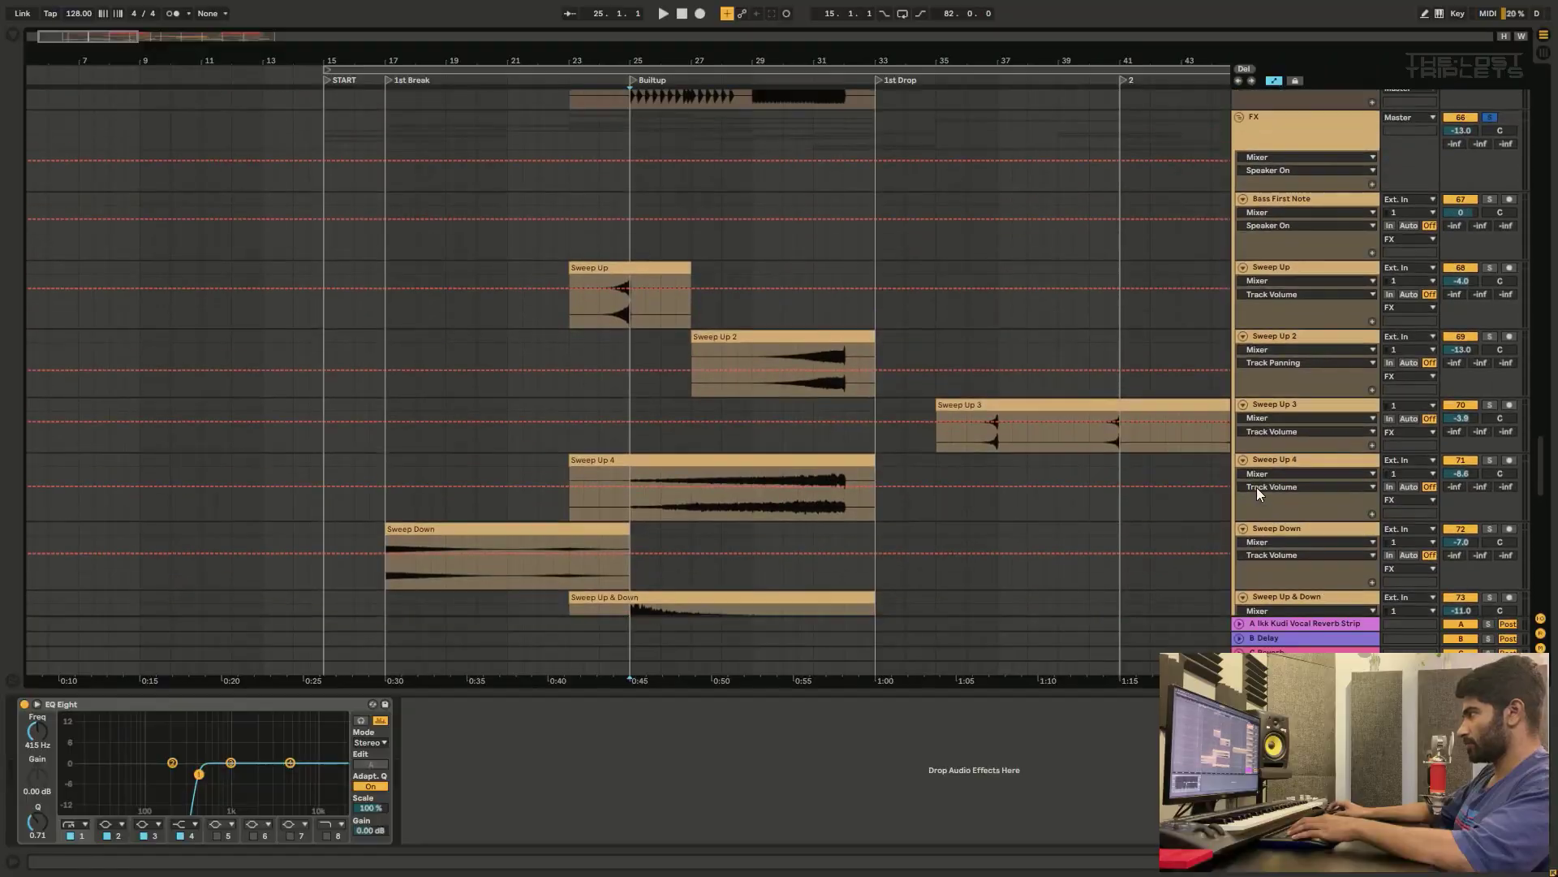
# Step: Audition the soloed FX group from the Builtup marker at bar 25, review its tracks and select White Noise to show its effects
pyautogui.scroll(3, 1256, 487)
pyautogui.click(1273, 221)
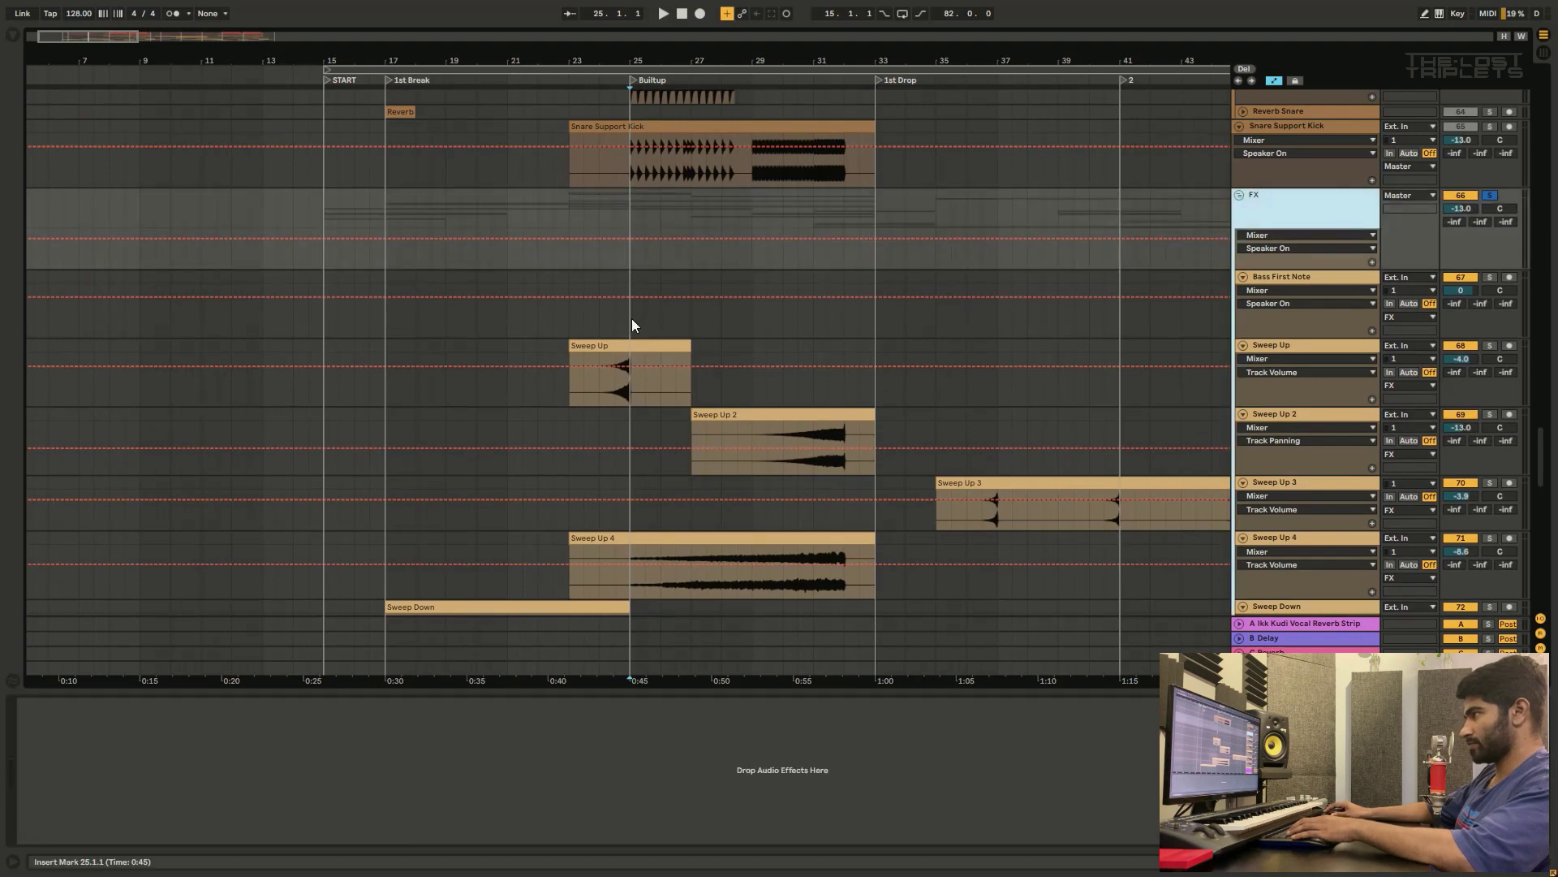
pyautogui.press('space')
pyautogui.scroll(-5, 758, 398)
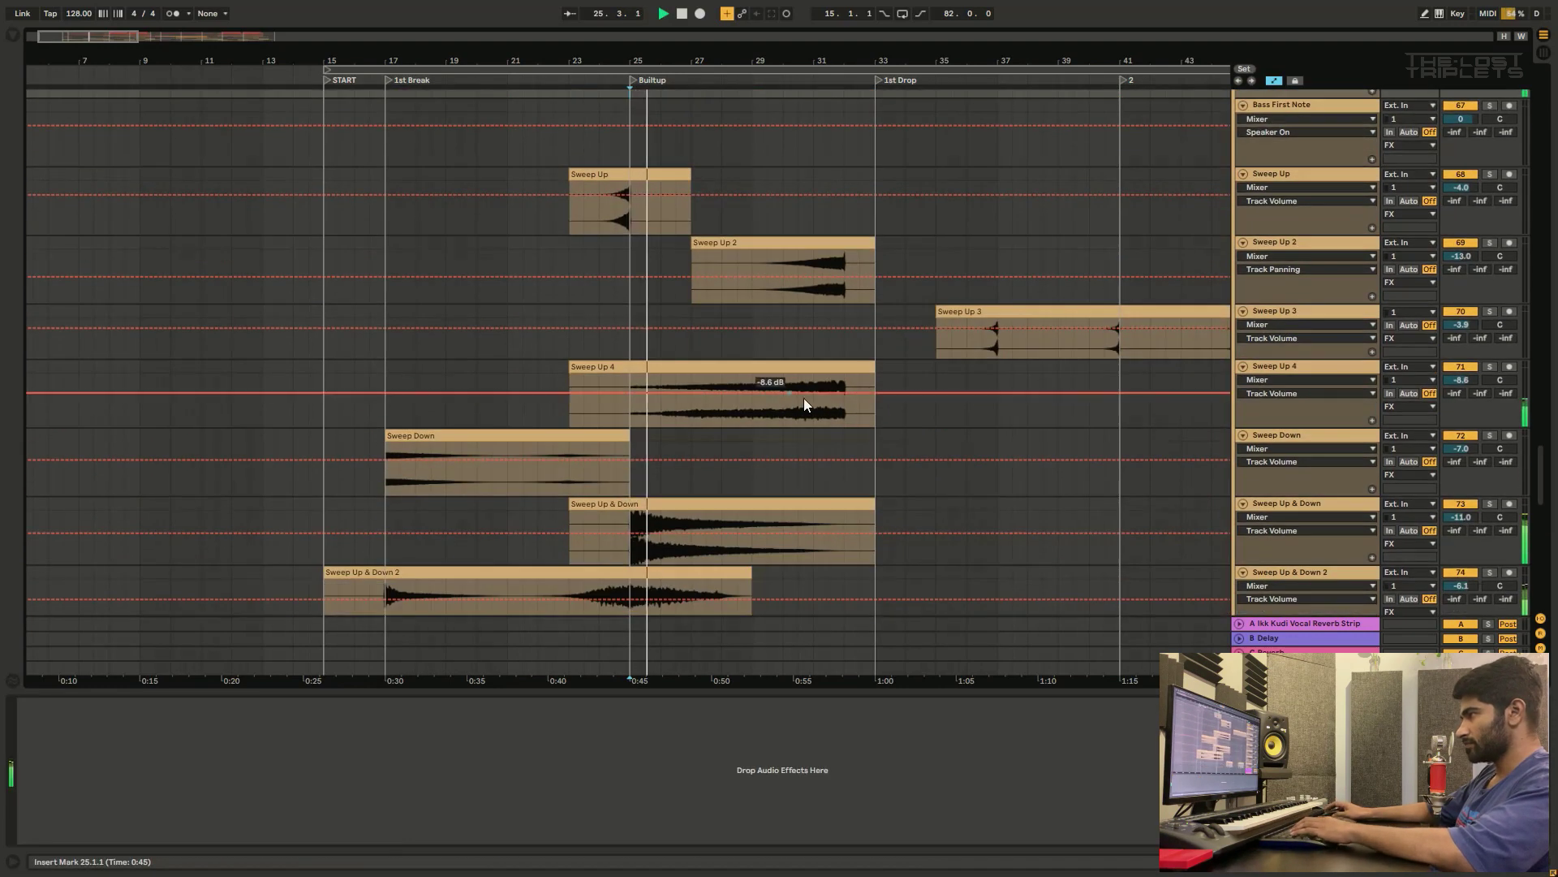
pyautogui.scroll(-9, 849, 408)
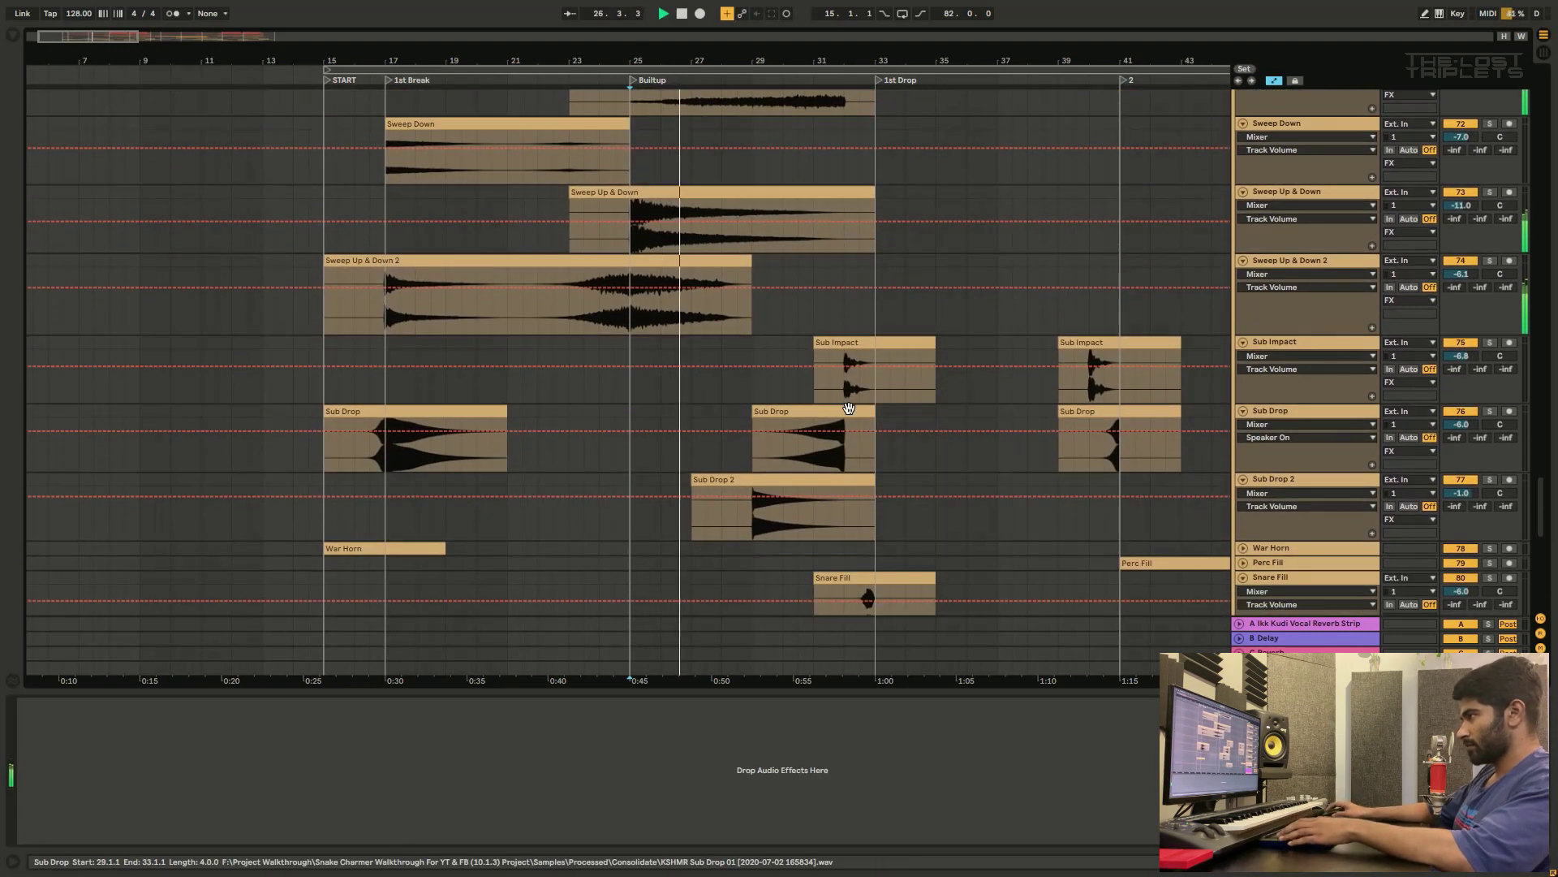
pyautogui.scroll(-6, 732, 466)
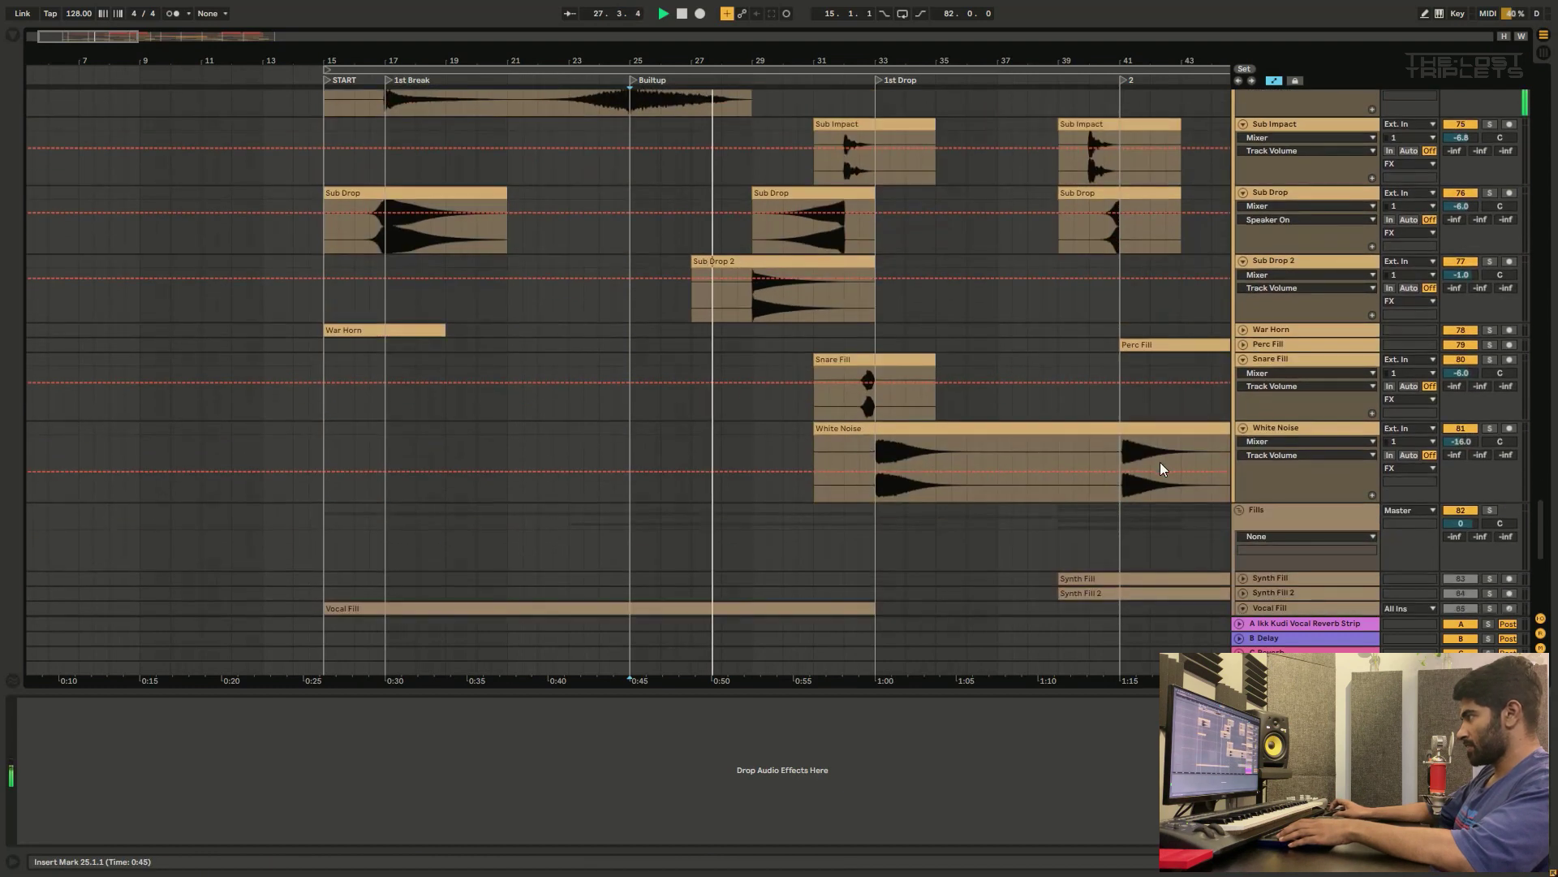
pyautogui.click(1292, 427)
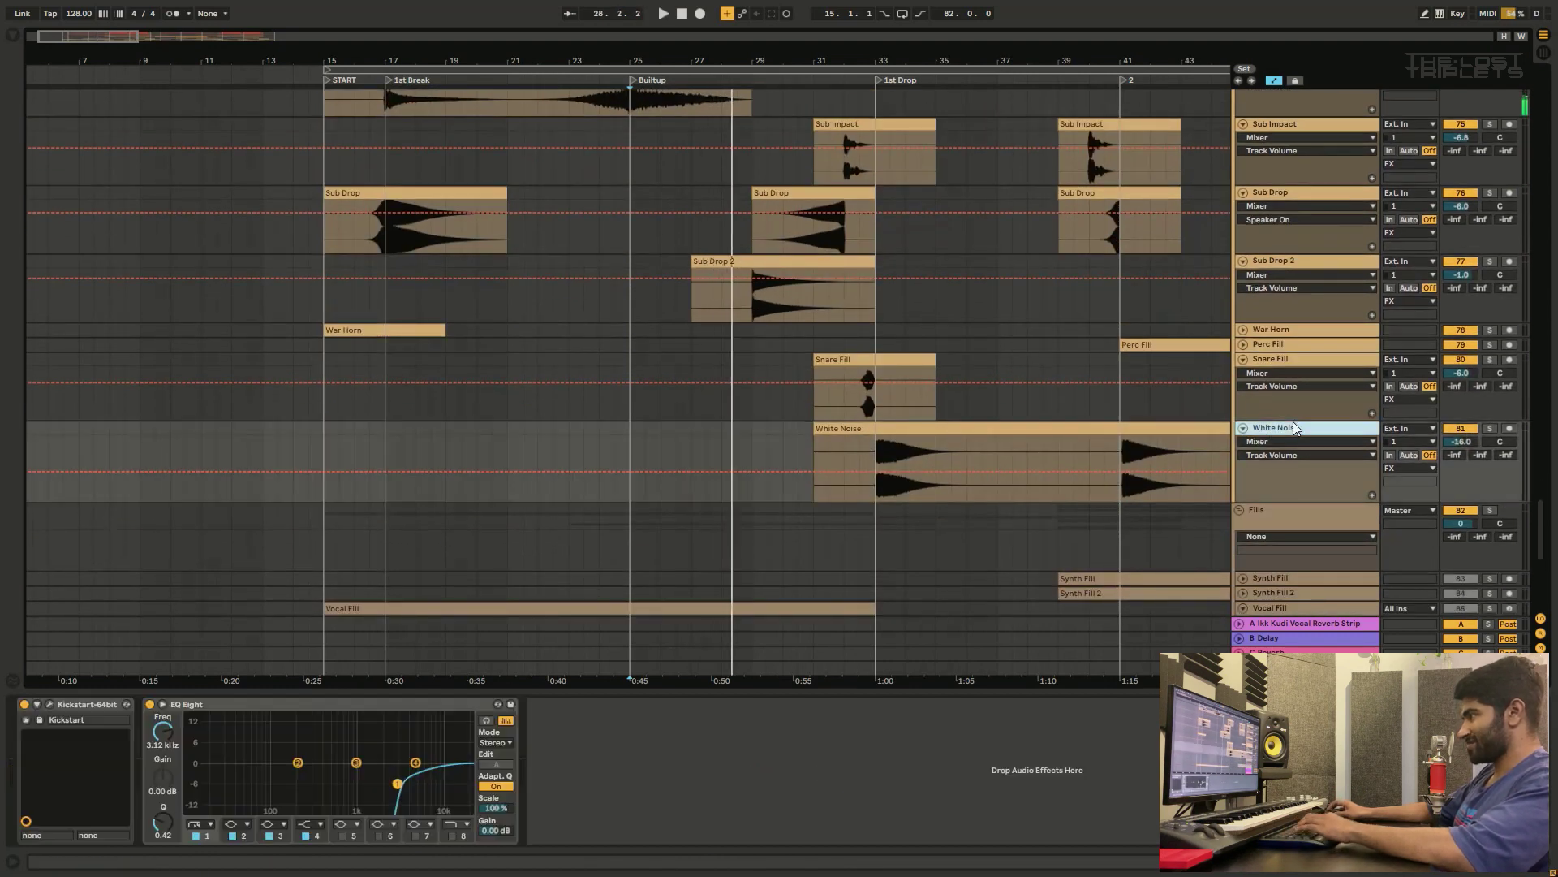
# Step: Select the Snare Fill, Sub Drop 2 and Sub Drop tracks in the FX group in turn to show their effects
pyautogui.click(1278, 362)
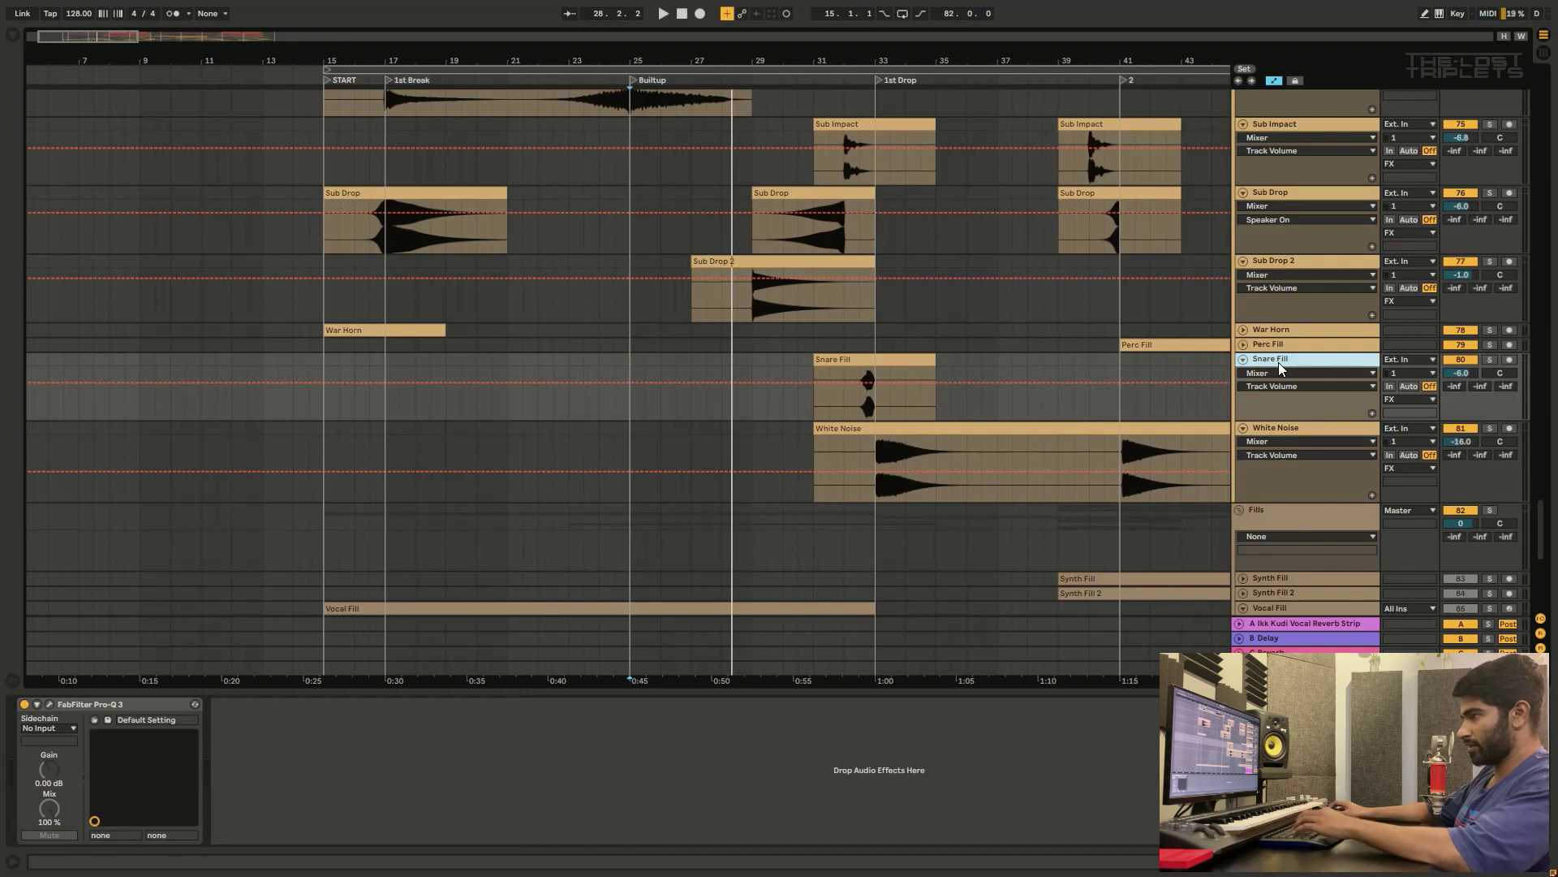
pyautogui.scroll(2, 1278, 363)
pyautogui.click(1299, 340)
pyautogui.scroll(2, 1299, 339)
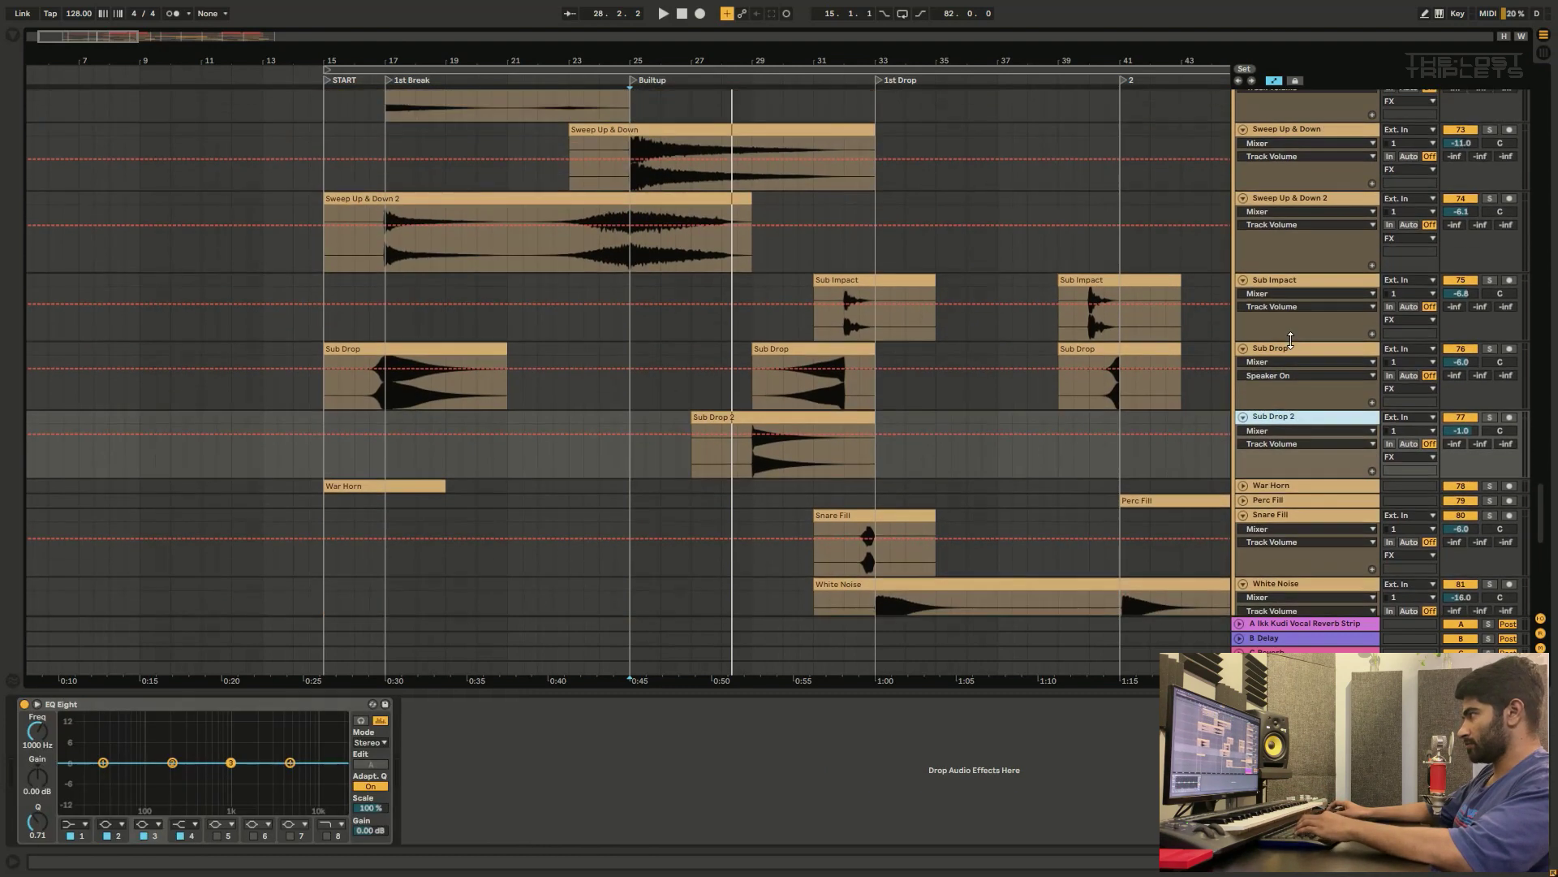
pyautogui.scroll(1, 1291, 338)
pyautogui.click(1289, 378)
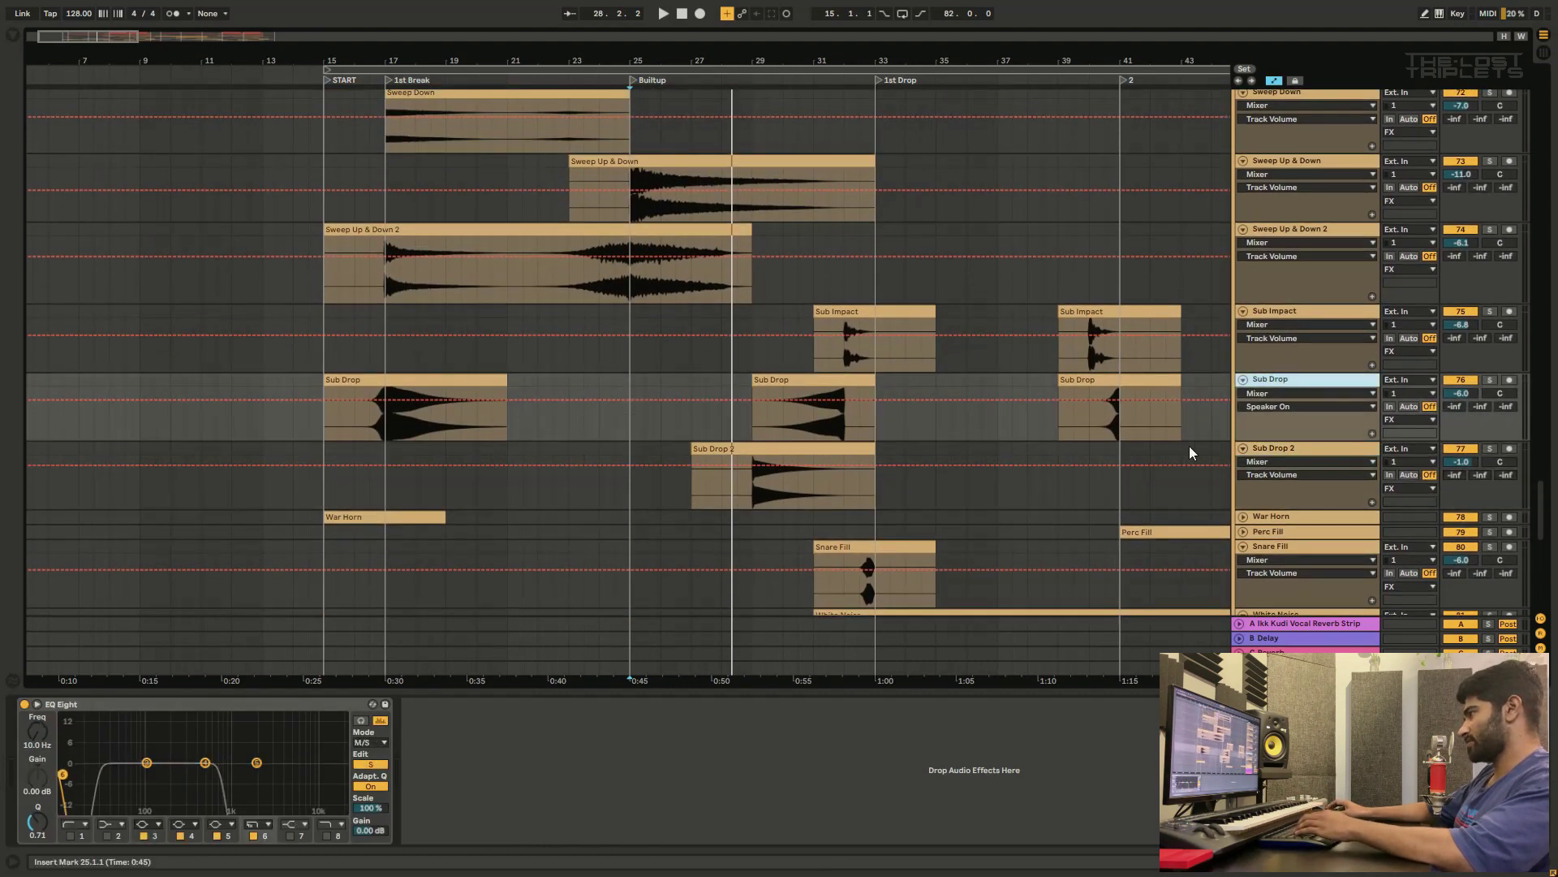
pyautogui.scroll(2, 1189, 445)
pyautogui.click(1164, 416)
pyautogui.scroll(2, 1164, 415)
pyautogui.scroll(1, 1134, 430)
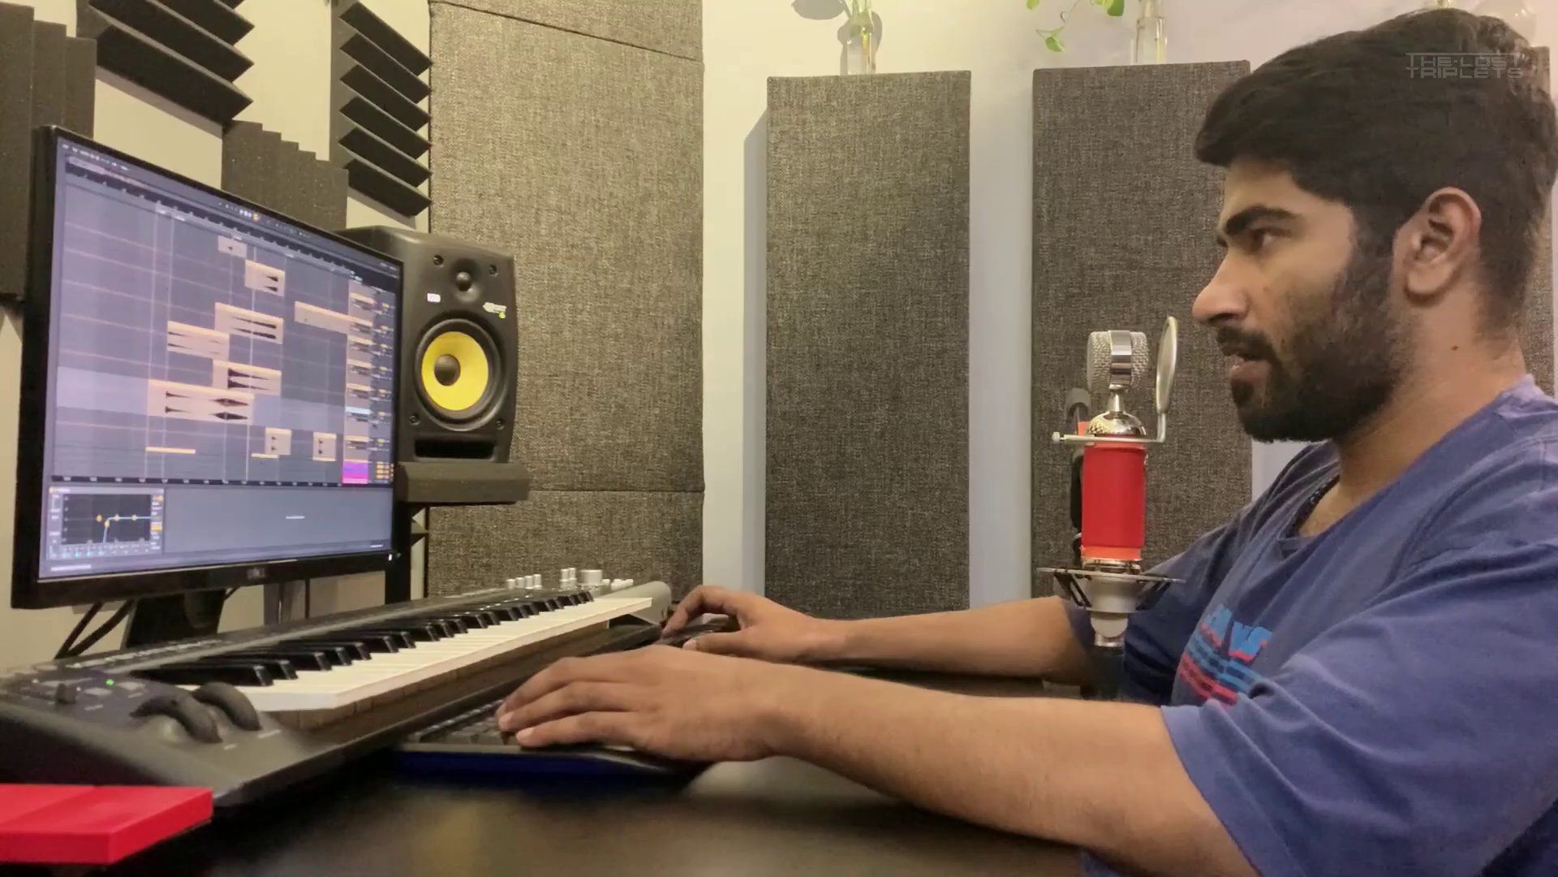
# Step: Audition the Arp Loop track soloed from the Builtup marker at bar 25
pyautogui.hscroll(-3, 227, 341)
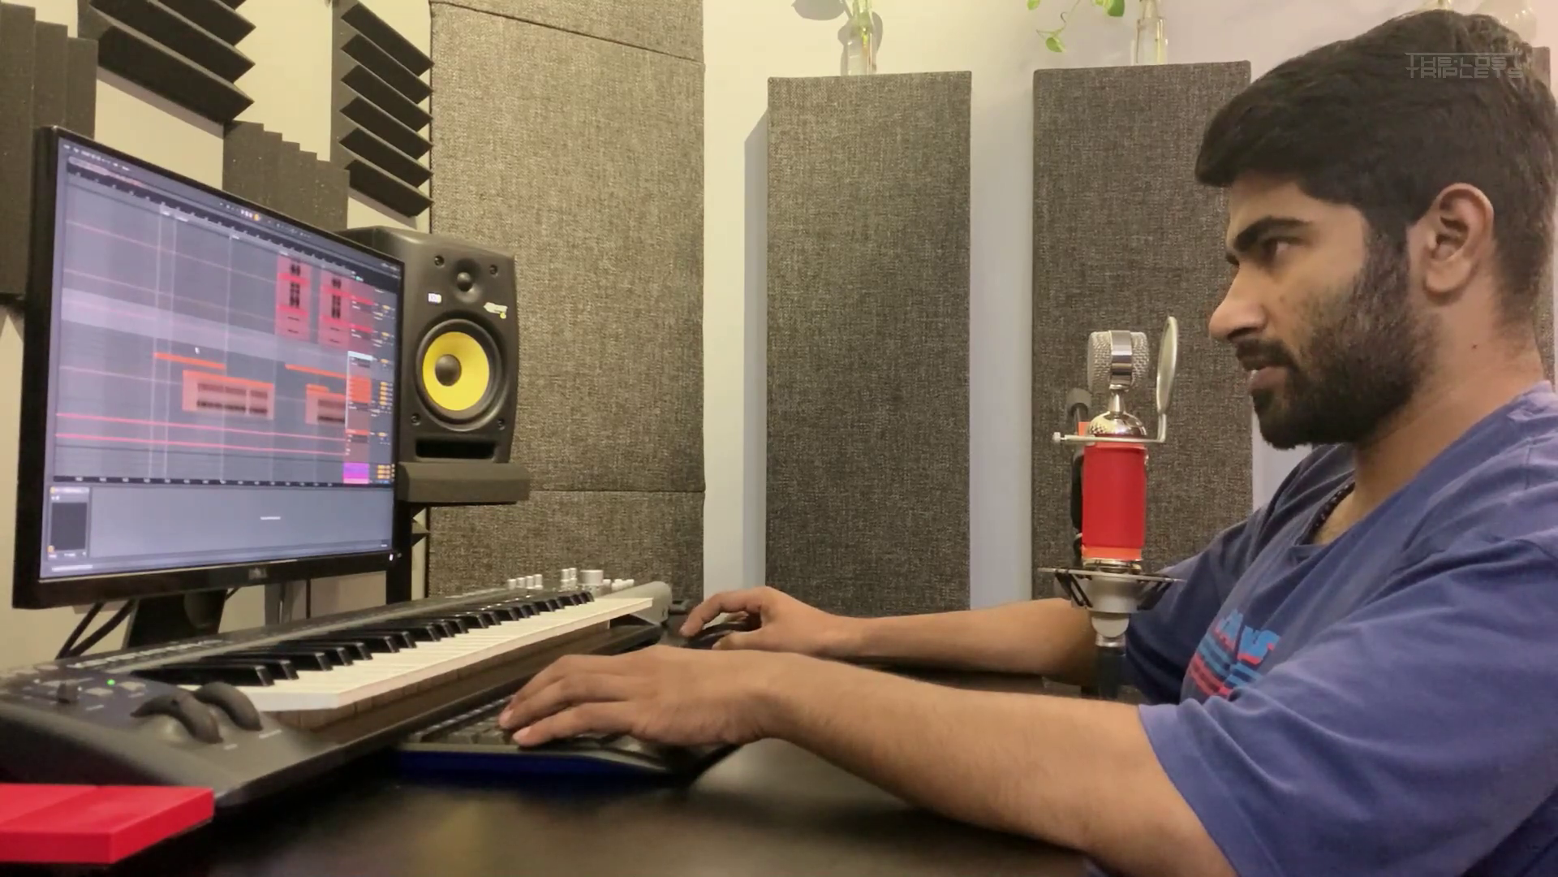
pyautogui.scroll(-5, 208, 348)
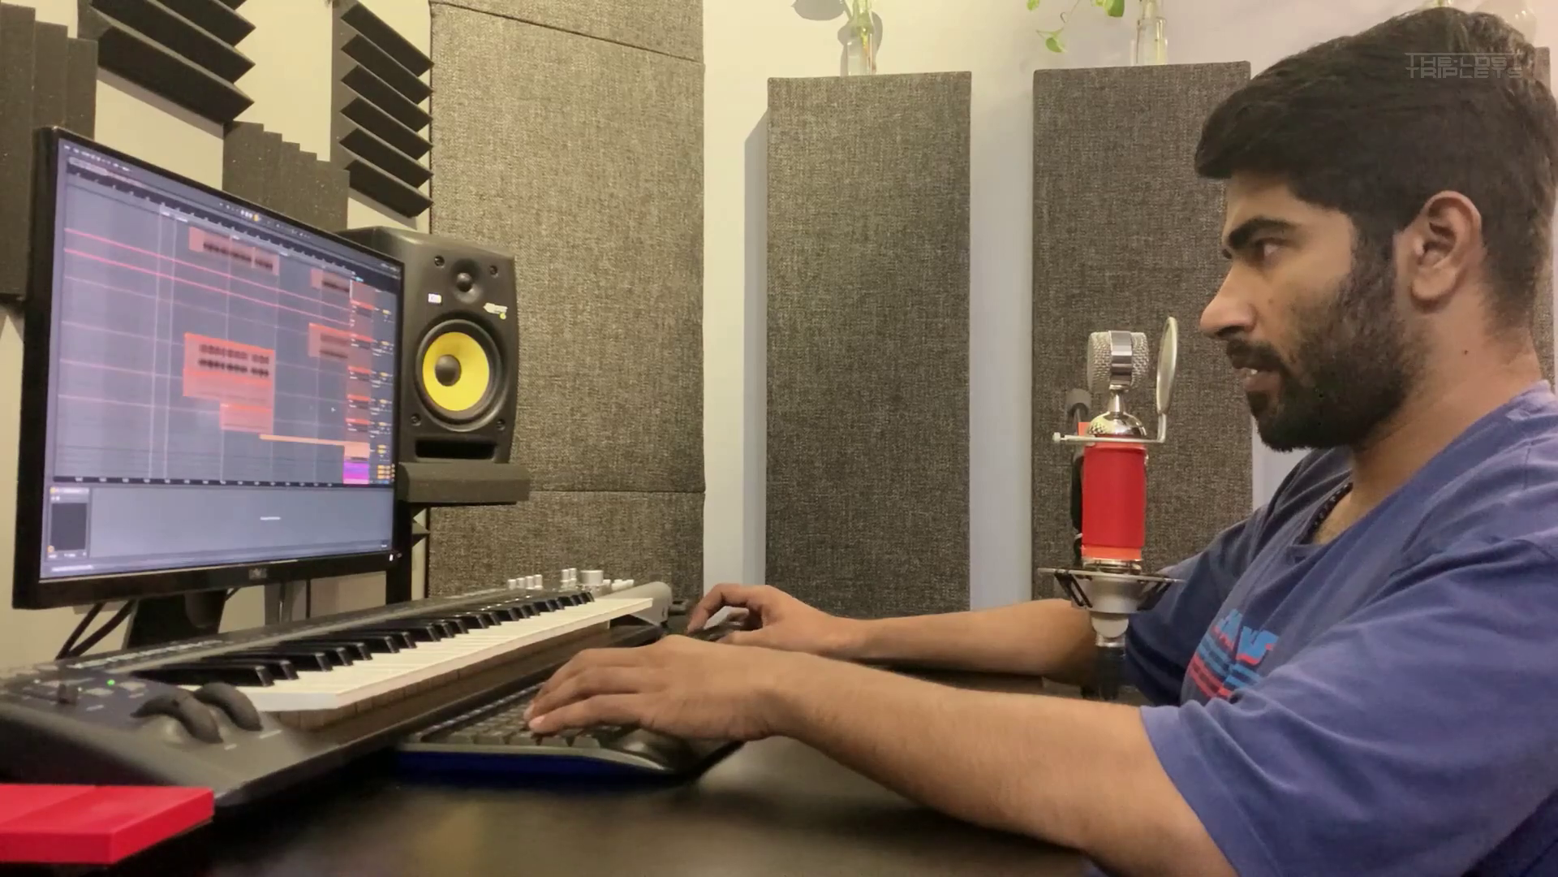
pyautogui.press('Down')
pyautogui.press('Down')
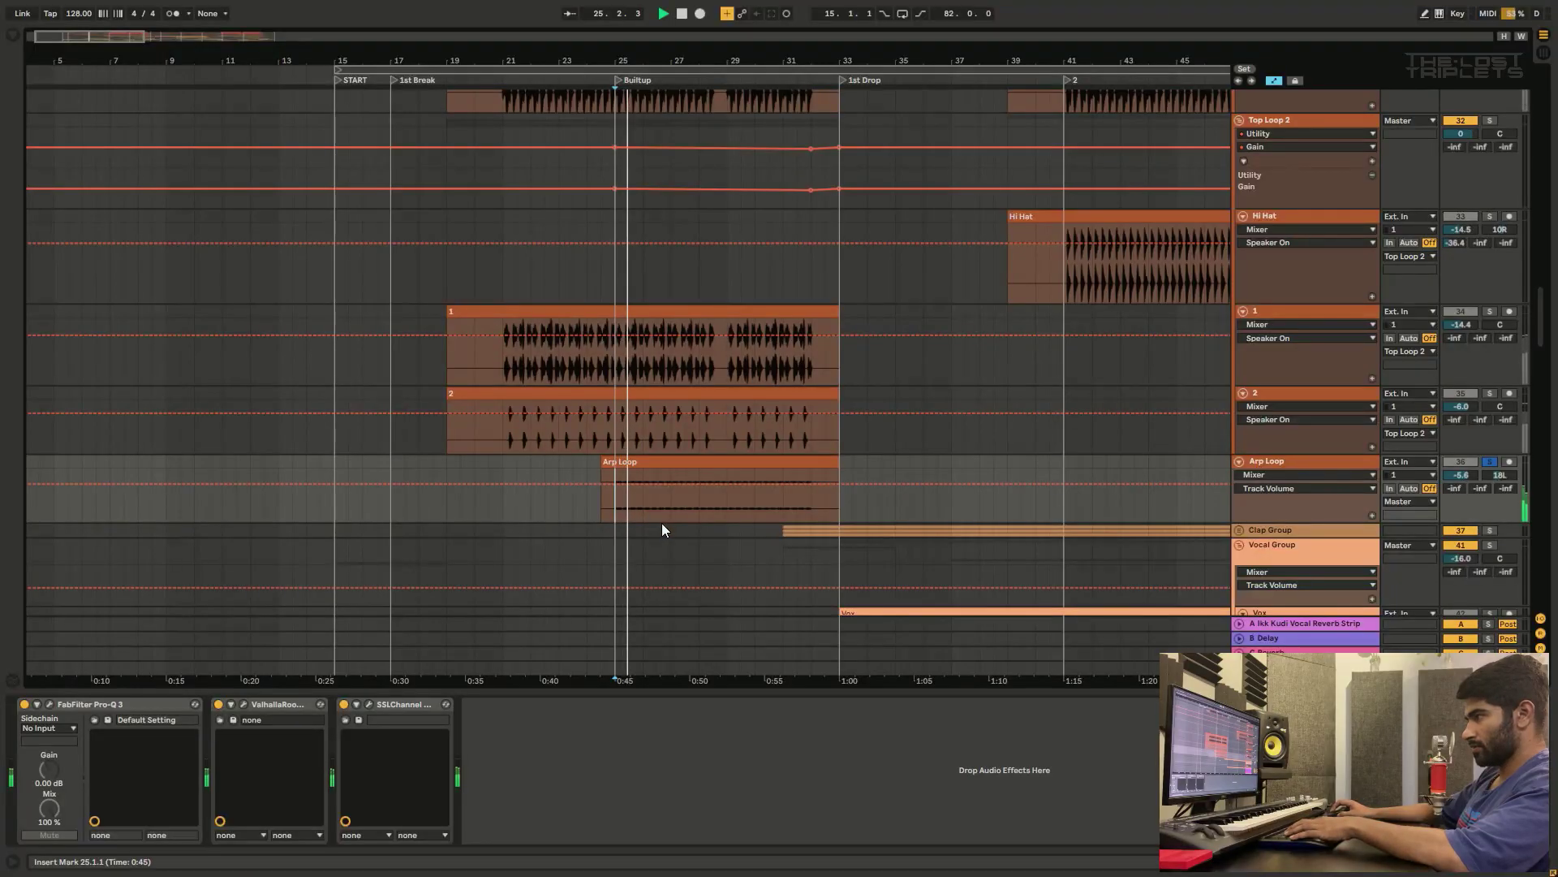
pyautogui.press('space')
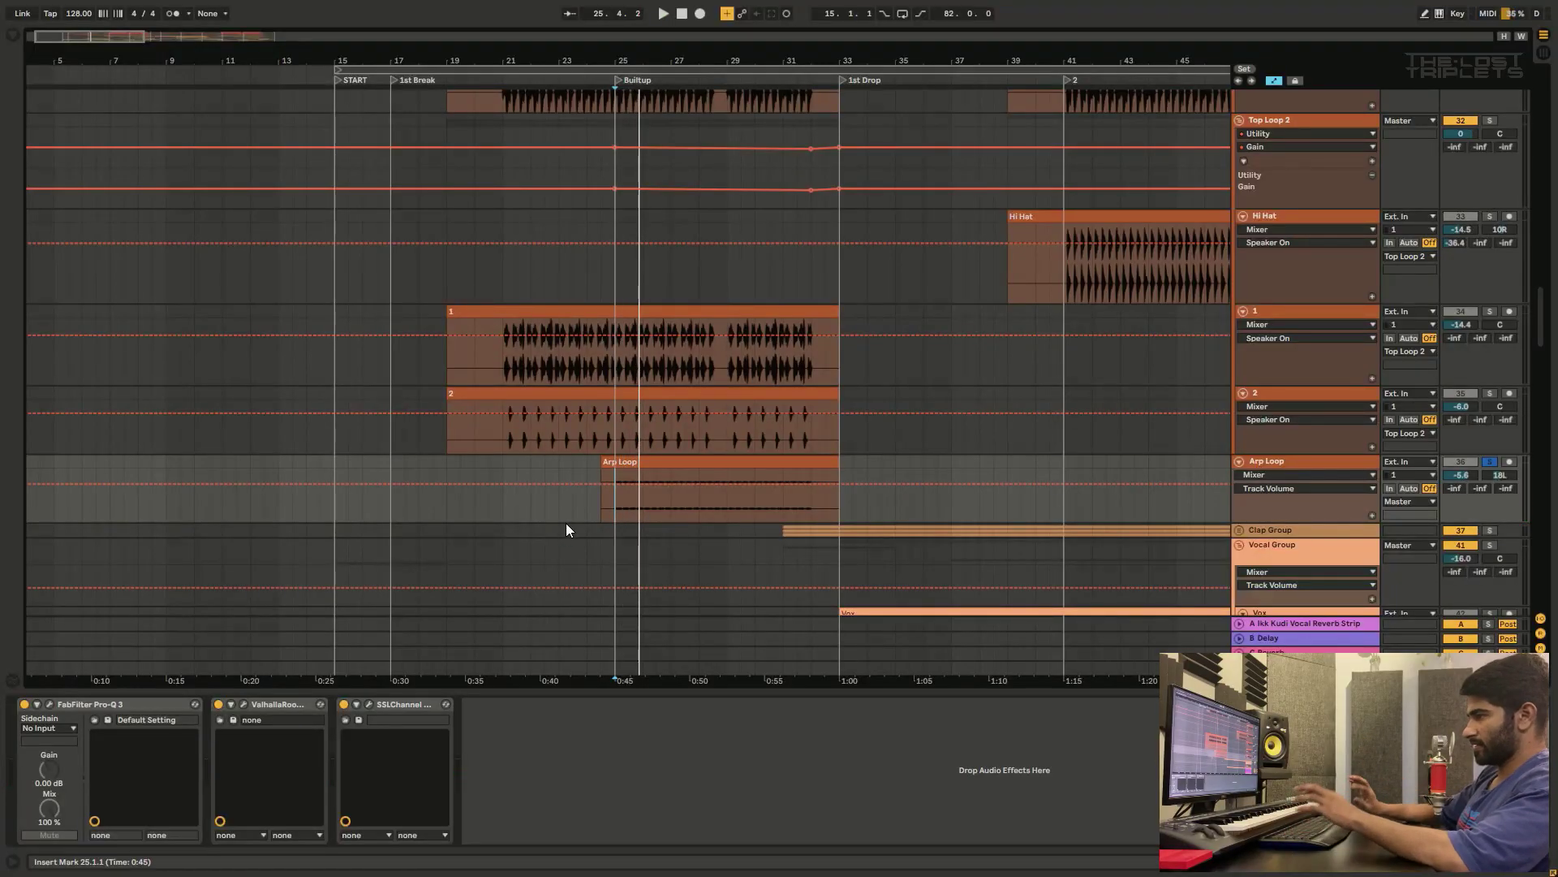
# Step: Inspect the FabFilter Pro-Q 3 and SSLChannel plug-ins on the Arp Loop track, closing each window
pyautogui.click(50, 705)
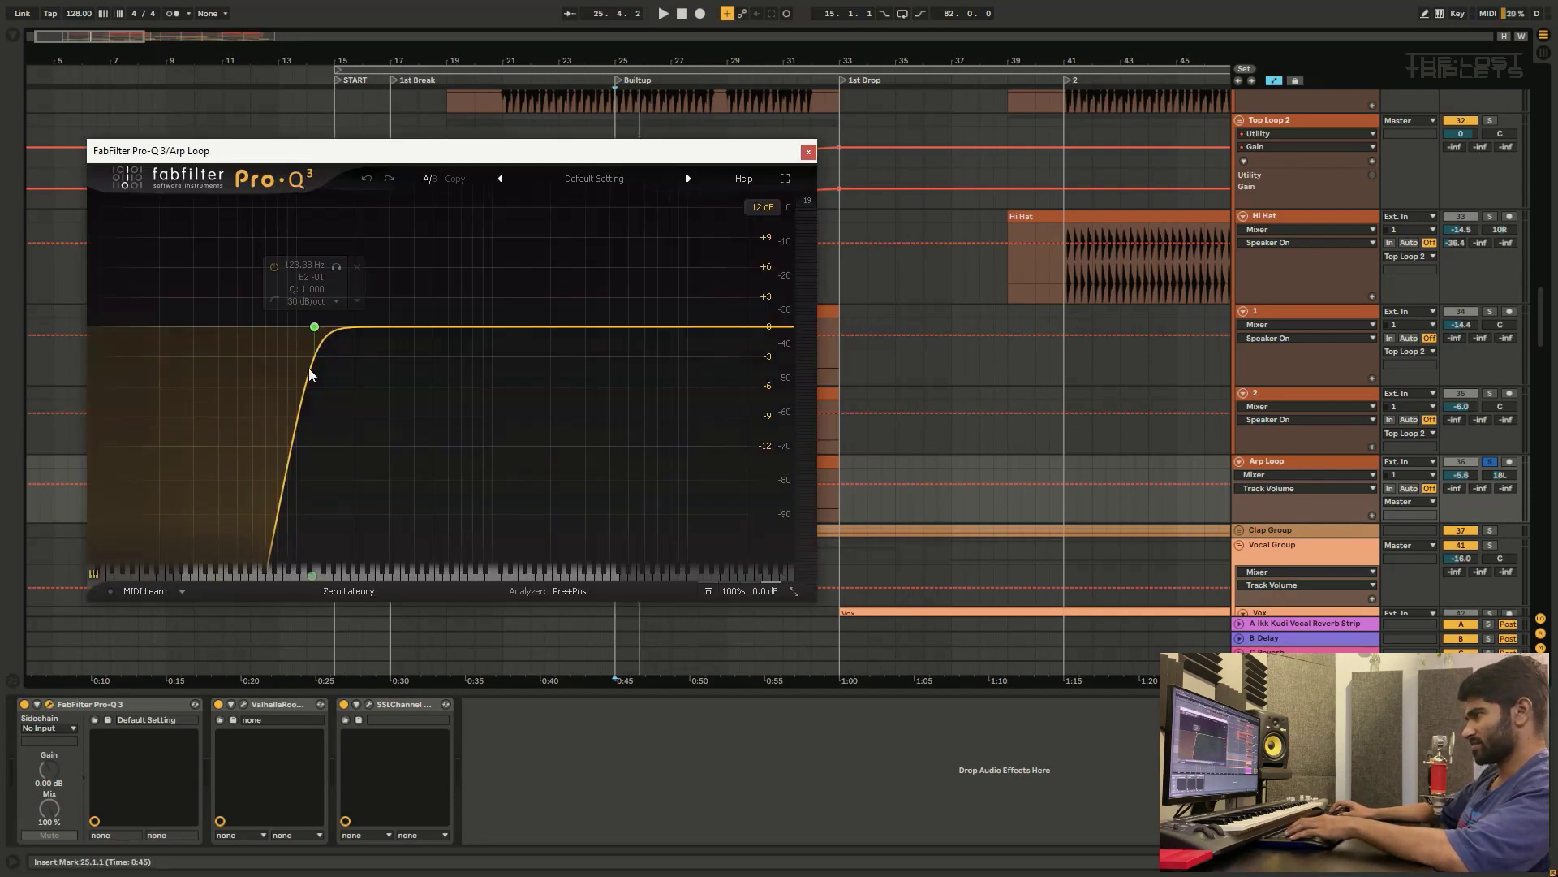
pyautogui.click(808, 154)
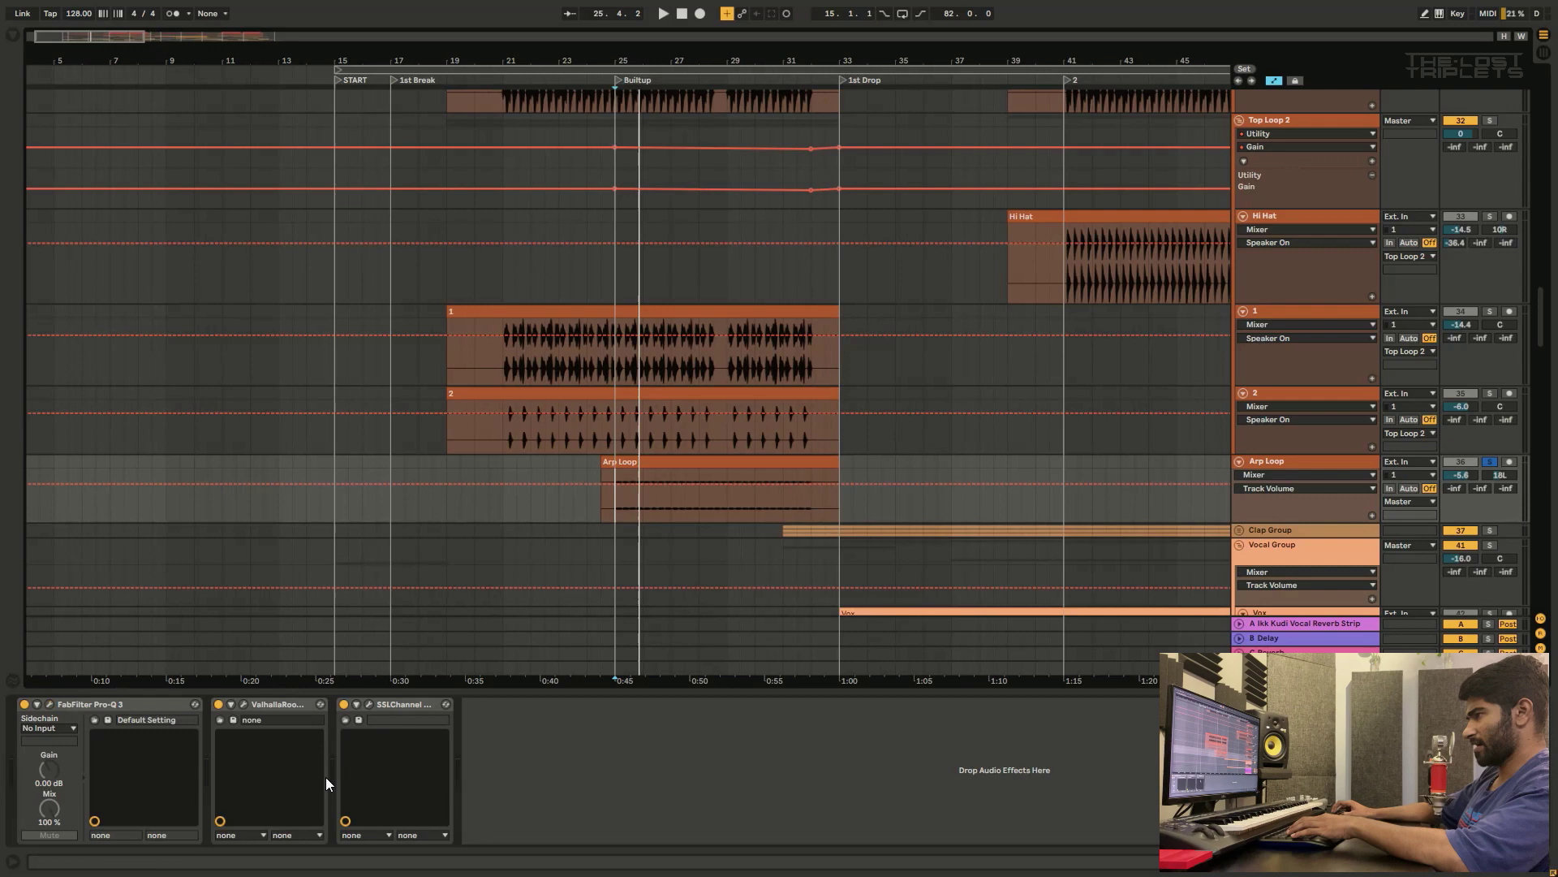
pyautogui.click(371, 704)
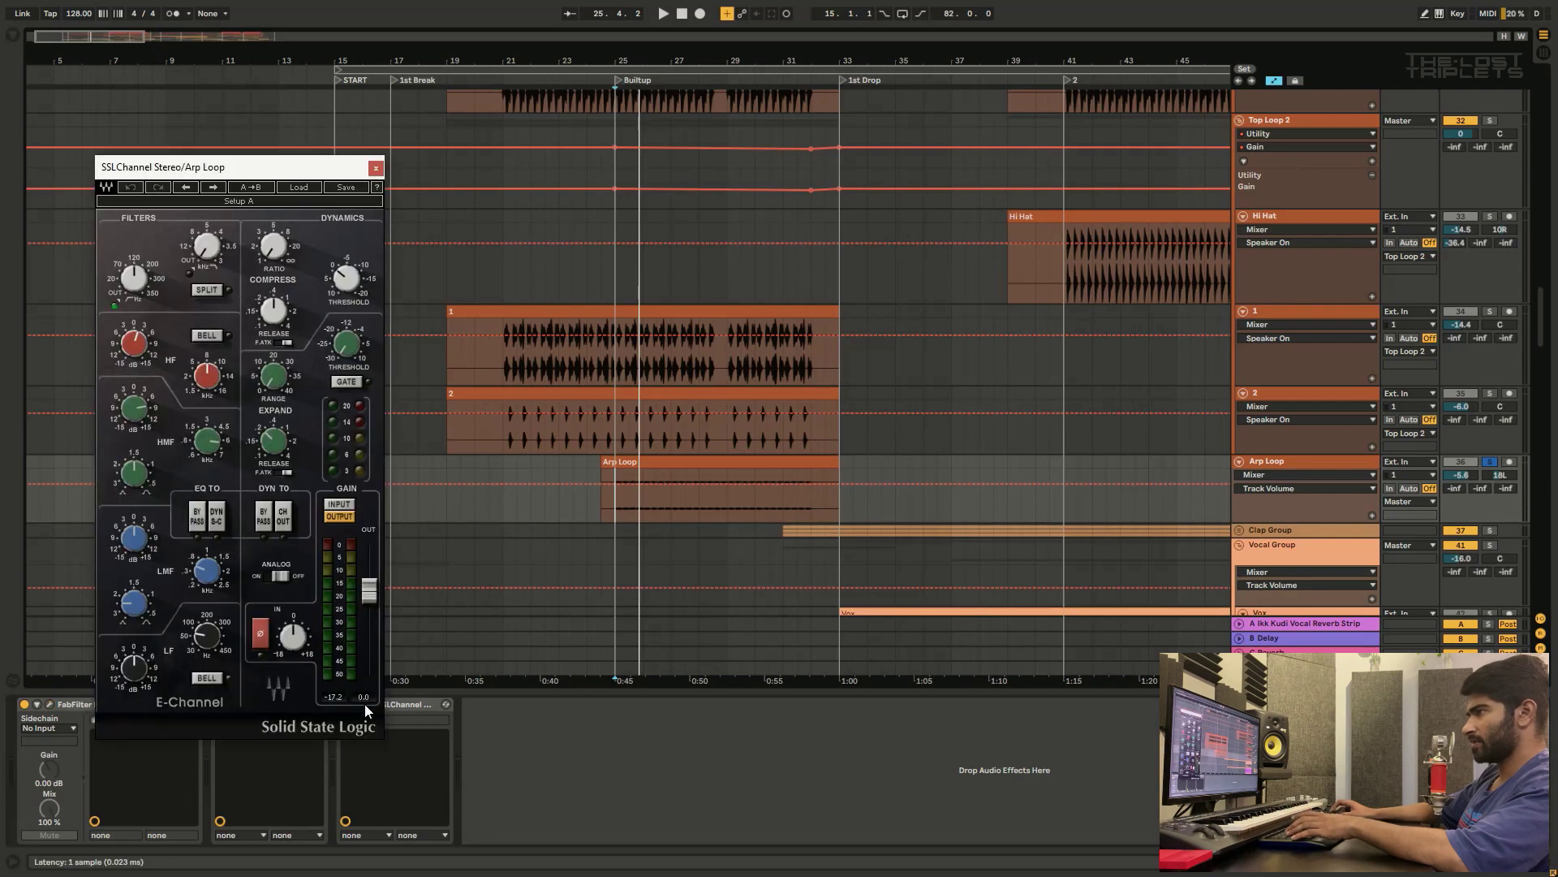
pyautogui.click(375, 169)
# Step: Select the Drop Flute Lead track and examine its Auto Filter frequency automation from the Builtup marker at bar 25 to the 1st Drop
pyautogui.scroll(-4, 1148, 494)
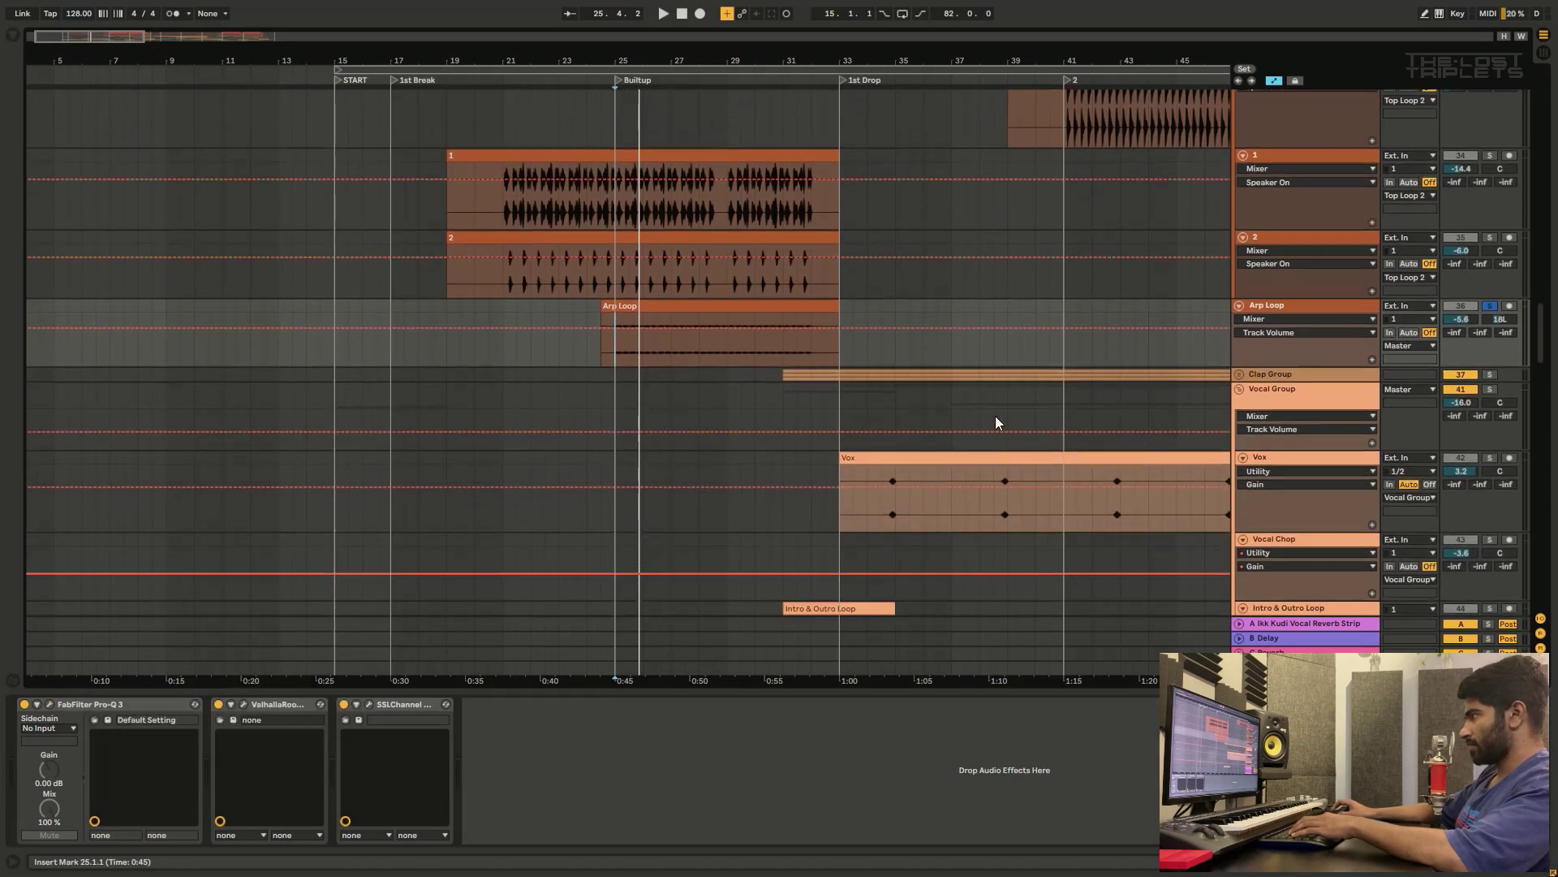
pyautogui.moveTo(1544, 353); pyautogui.dragTo(1519, 224)
pyautogui.click(1250, 435)
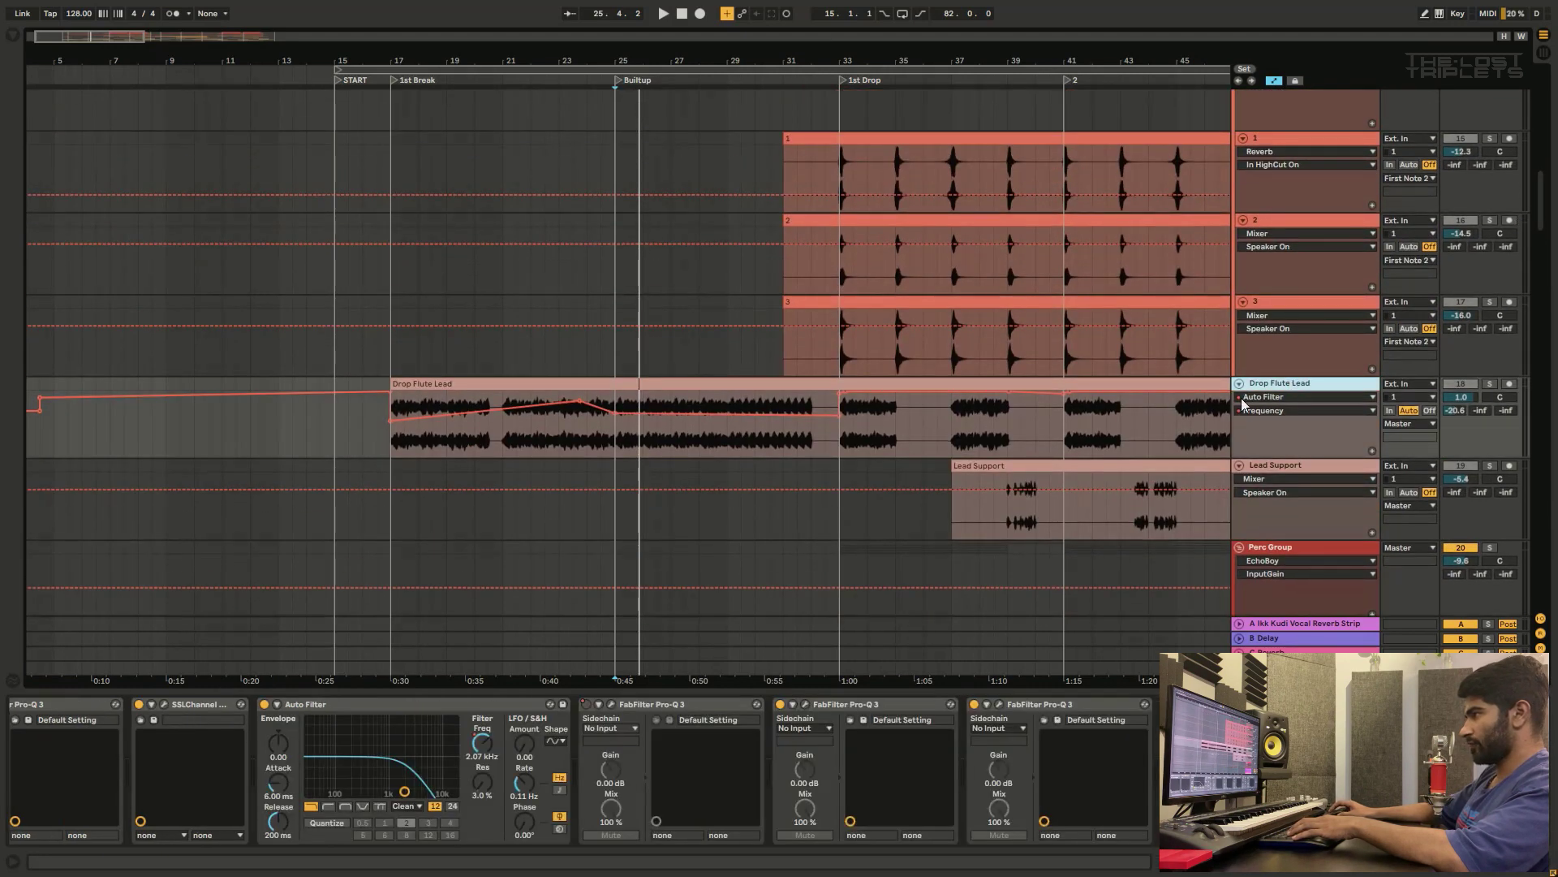
pyautogui.click(614, 451)
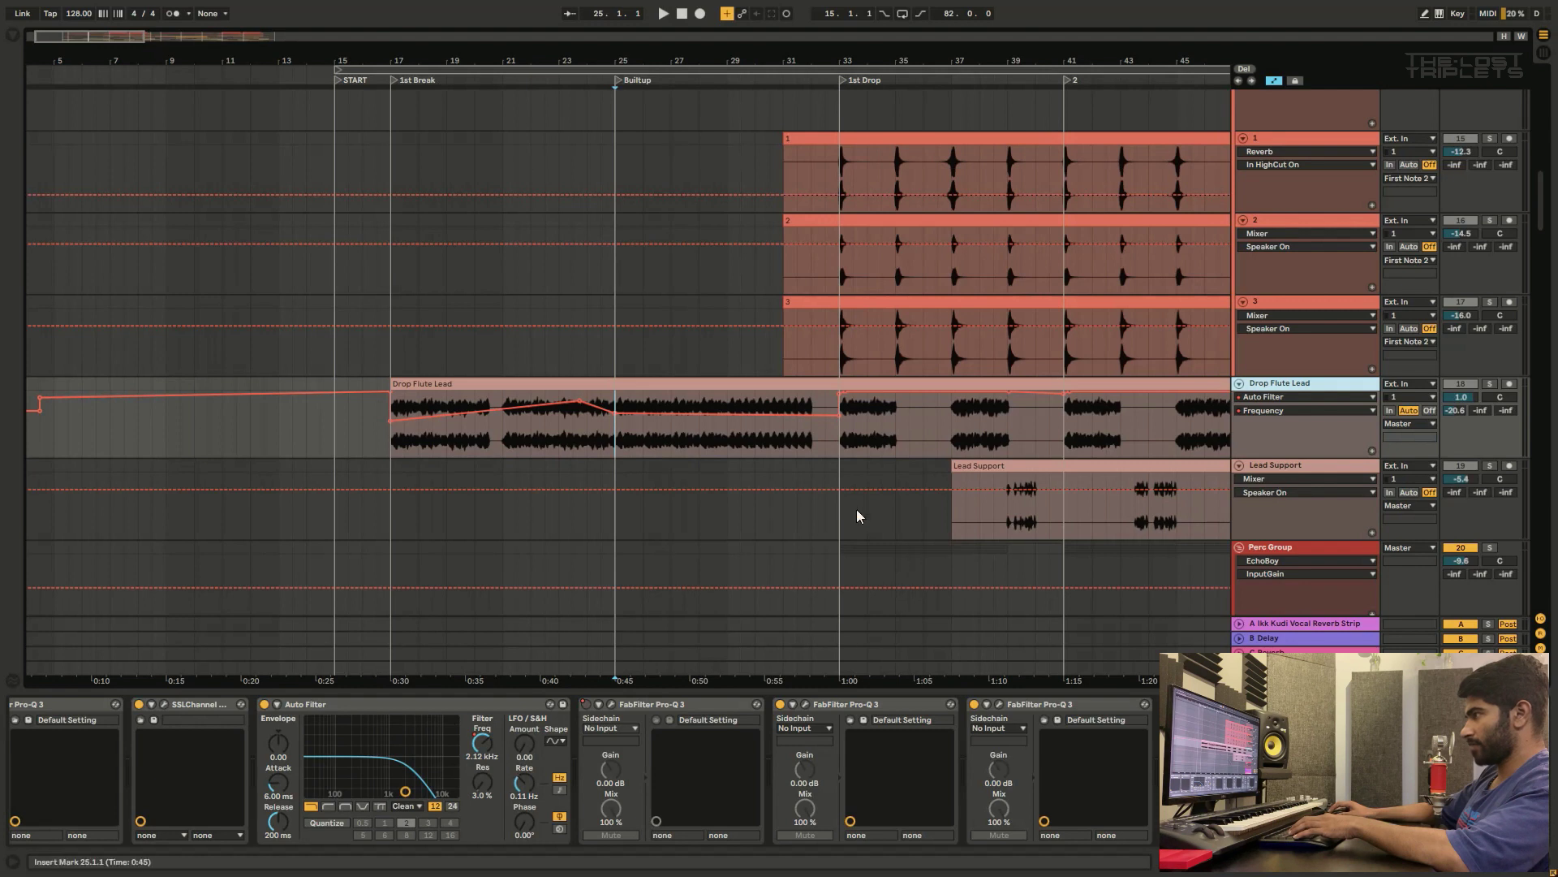
pyautogui.moveTo(839, 398)
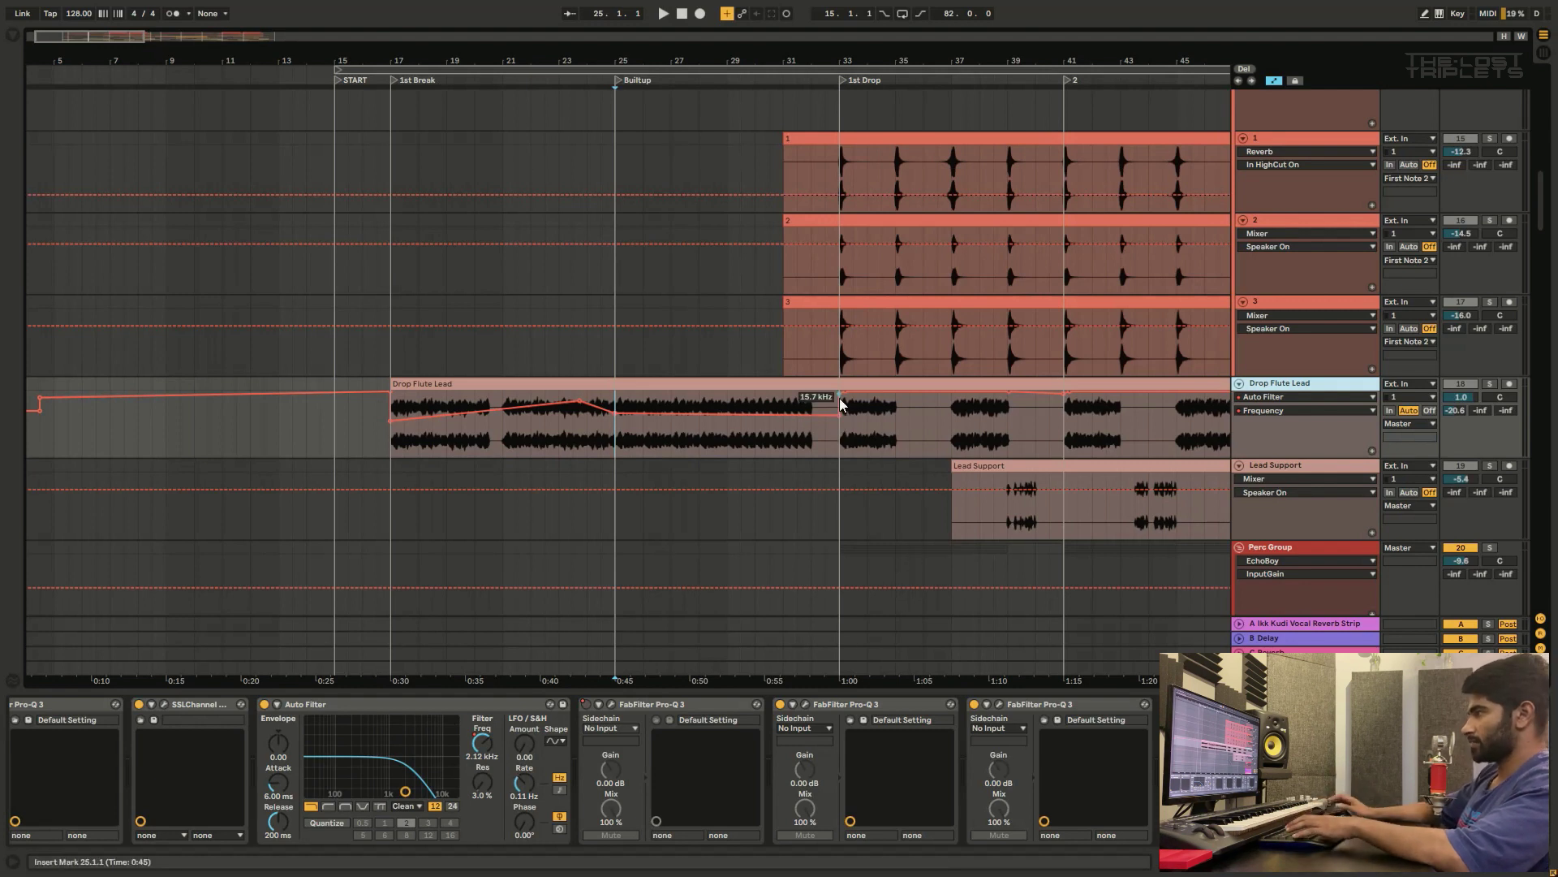
# Step: Solo the Break Sub Bass track to show its effects and place the insert marker at its clip's end at bar 29
pyautogui.click(1304, 357)
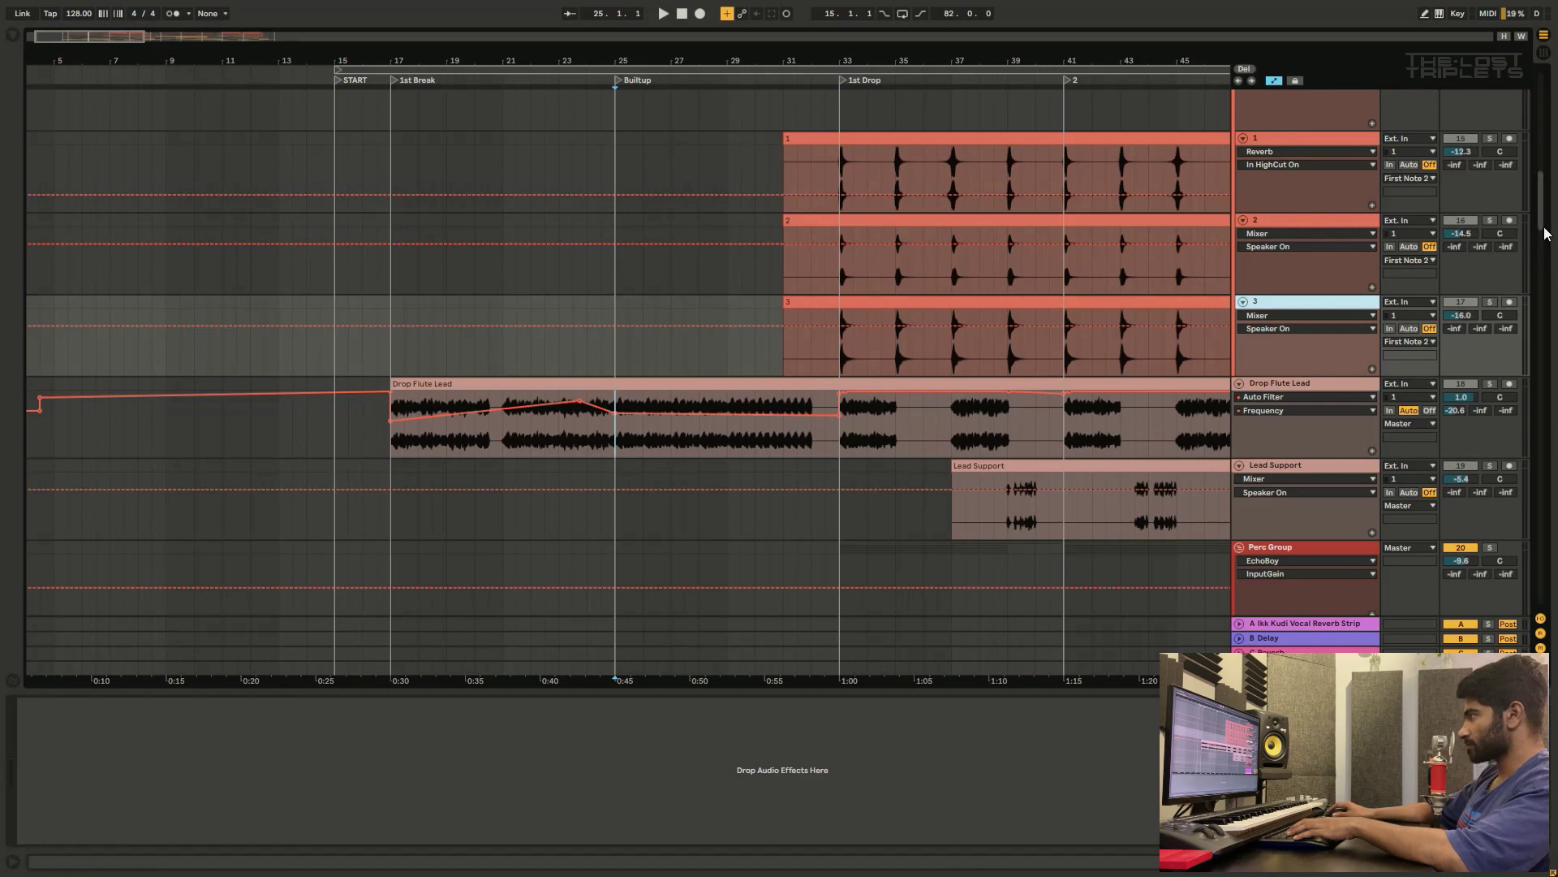
pyautogui.scroll(8, 1536, 230)
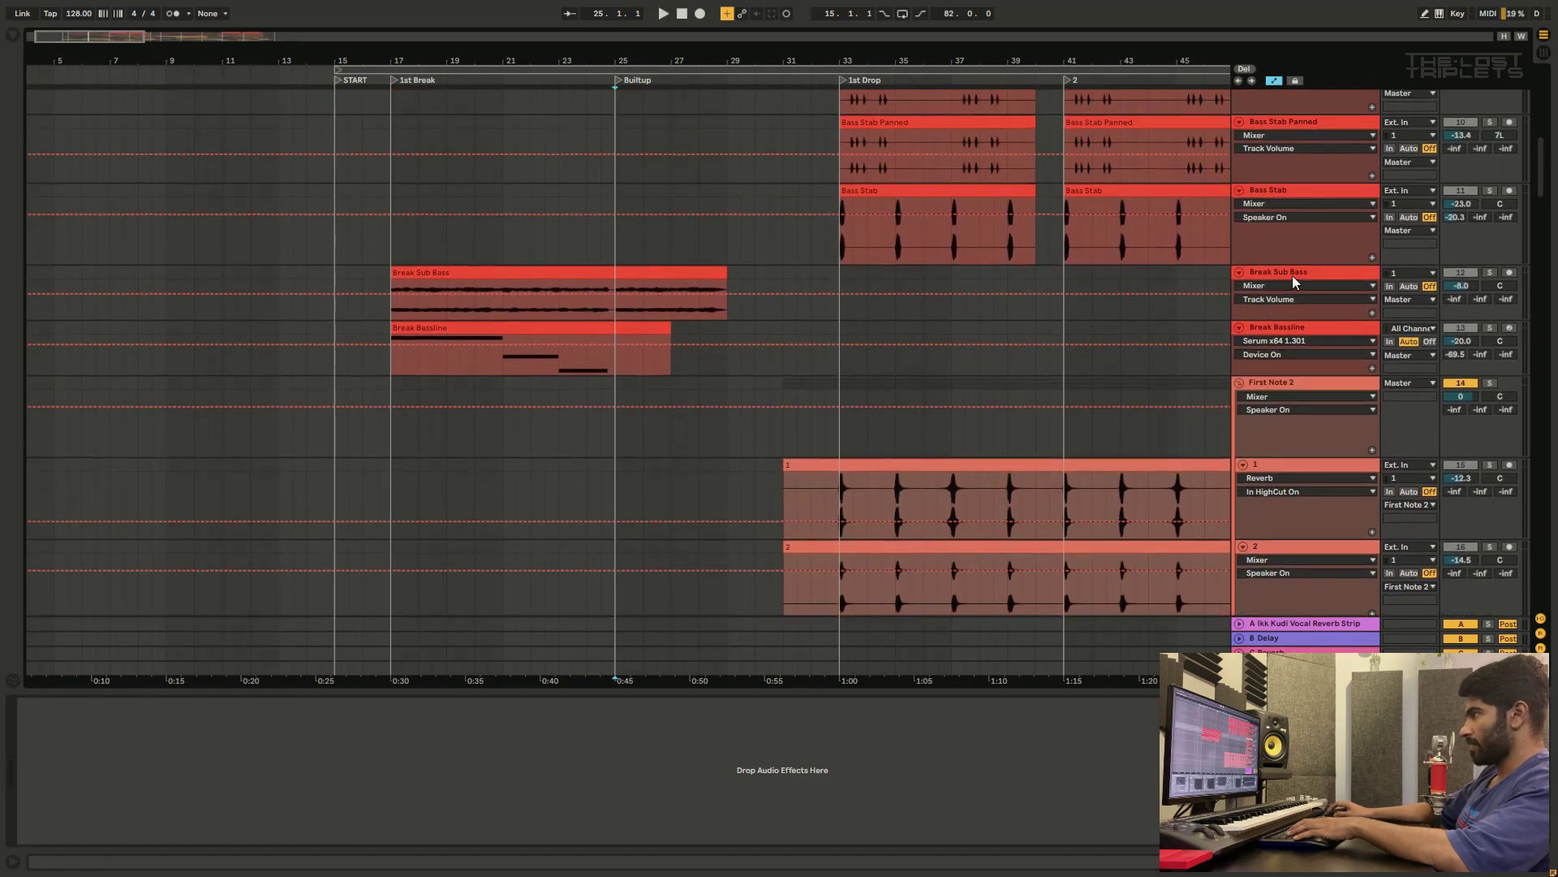
pyautogui.click(1295, 281)
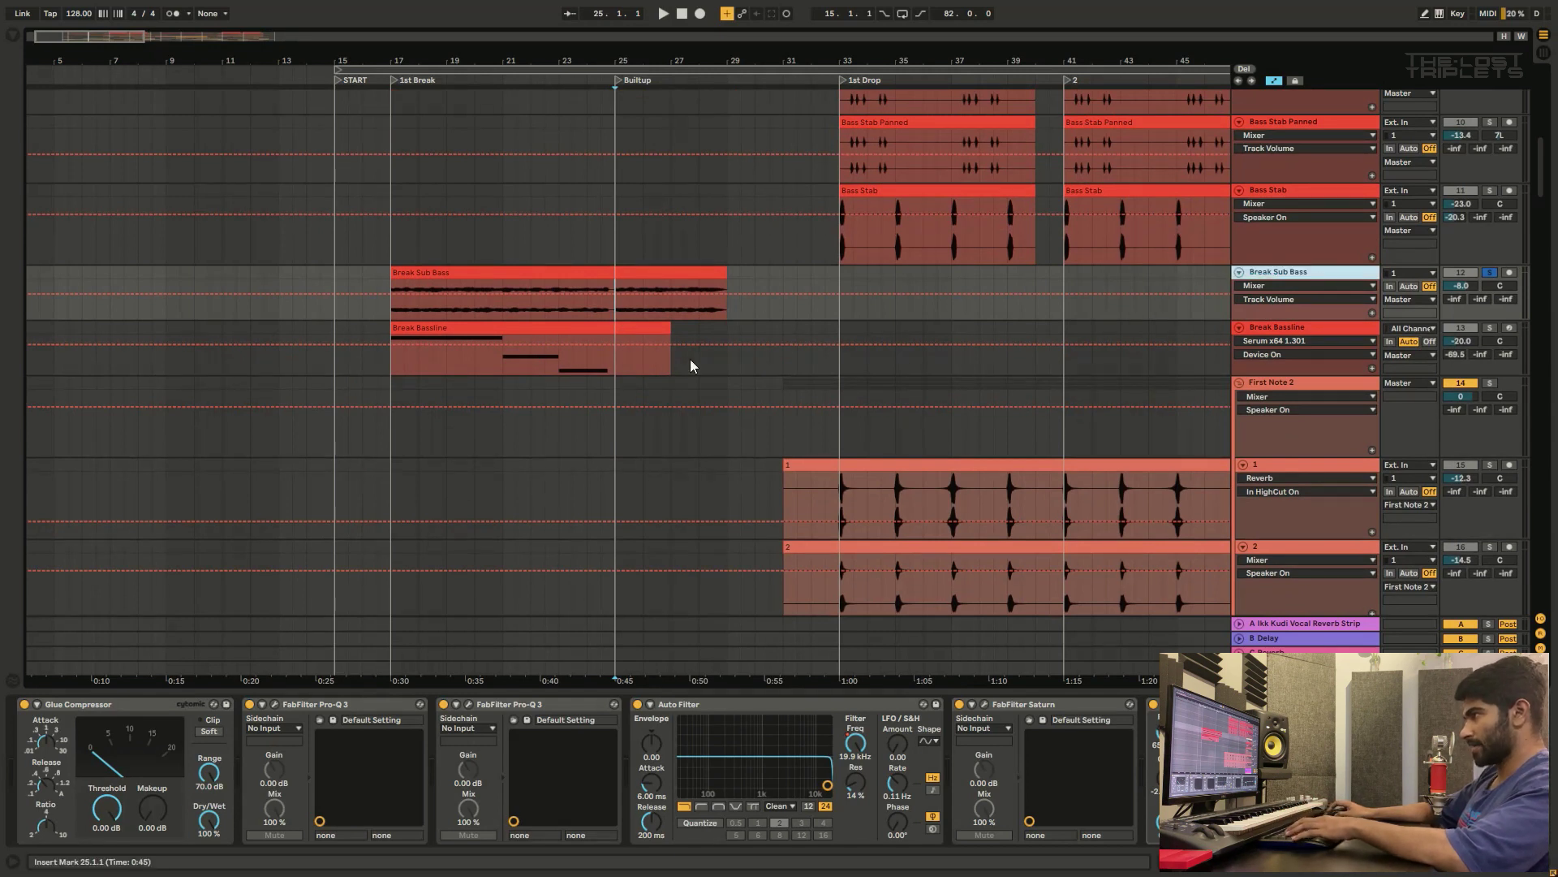
pyautogui.click(718, 319)
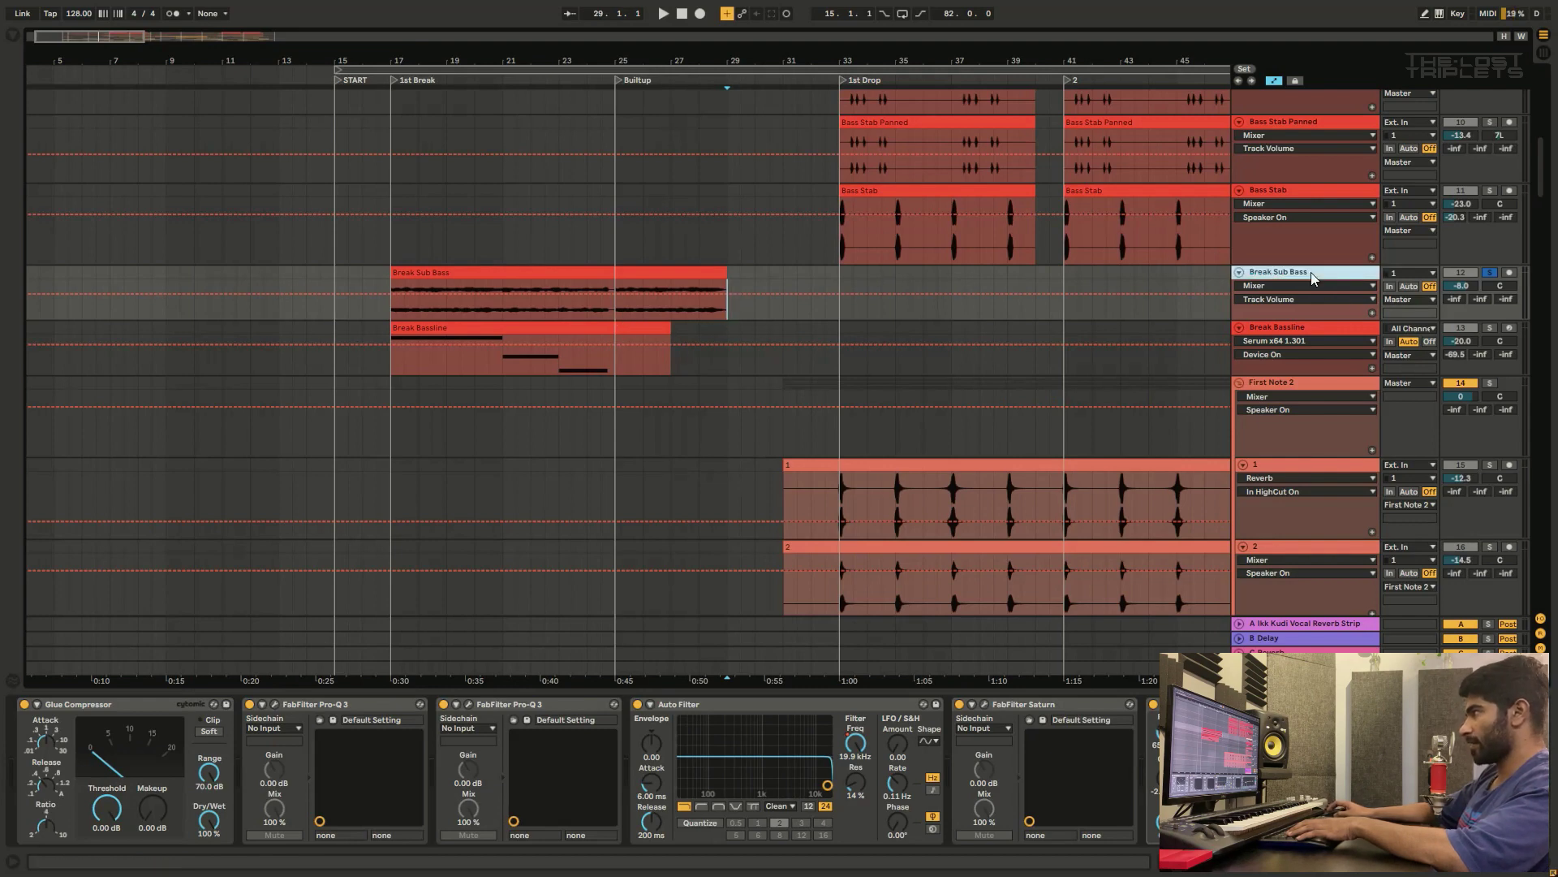
# Step: Audition the Snare Support Kick track soloed from bar 29
pyautogui.moveTo(1540, 162); pyautogui.dragTo(1545, 452)
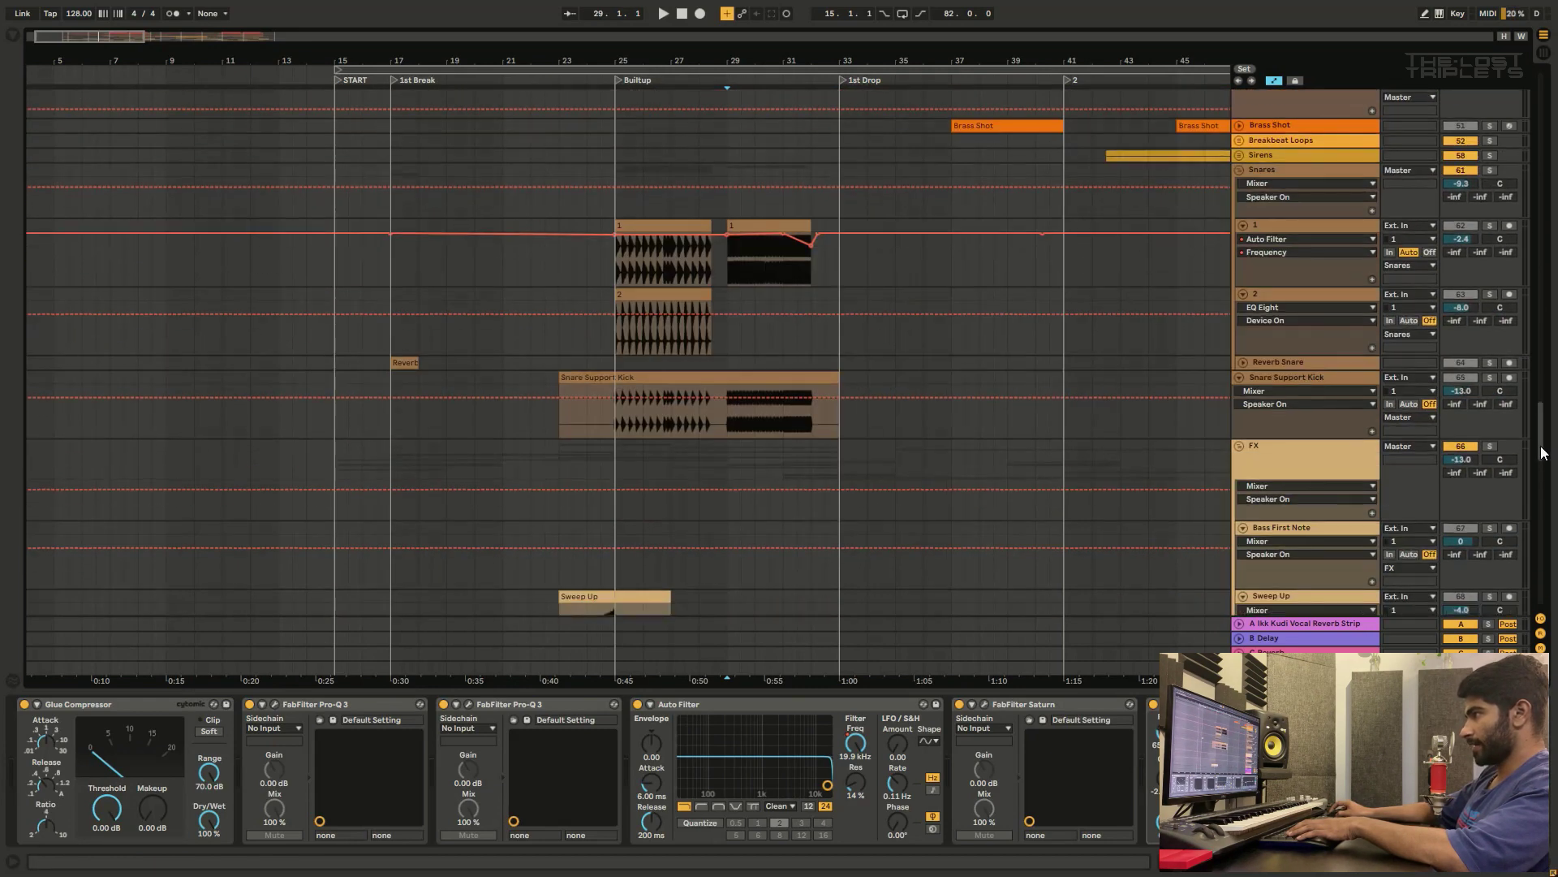
pyautogui.click(727, 272)
pyautogui.scroll(-2, 869, 465)
pyautogui.click(721, 367)
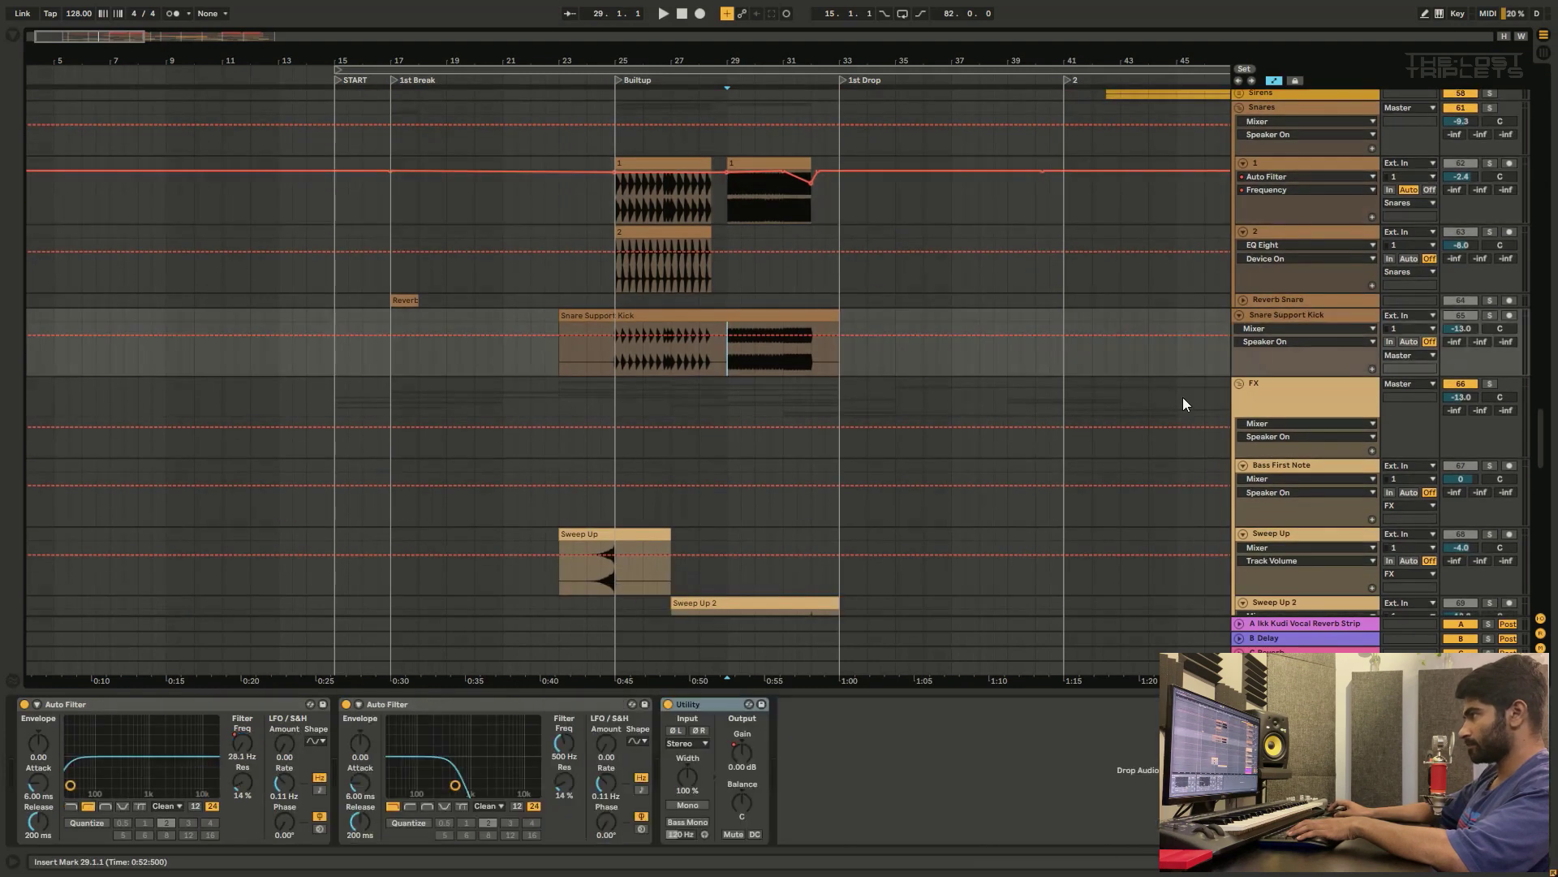
pyautogui.scroll(-3, 1012, 423)
pyautogui.click(1490, 222)
pyautogui.press('space')
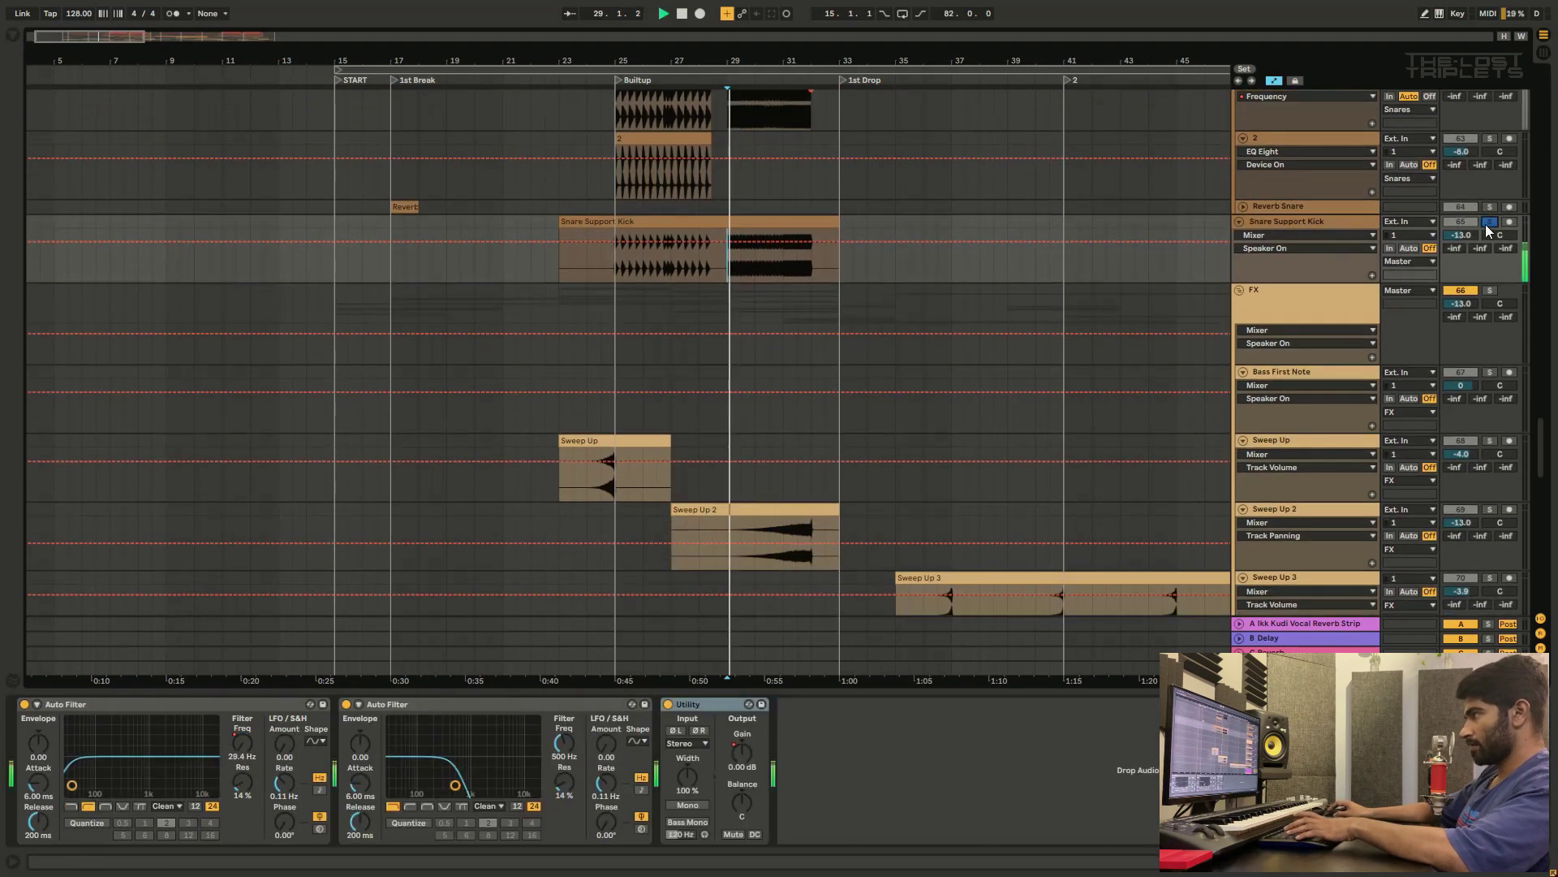
# Step: Audition the Vocal Fill track in the Fills group soloed from the Builtup marker at bar 25
pyautogui.scroll(-3, 1546, 442)
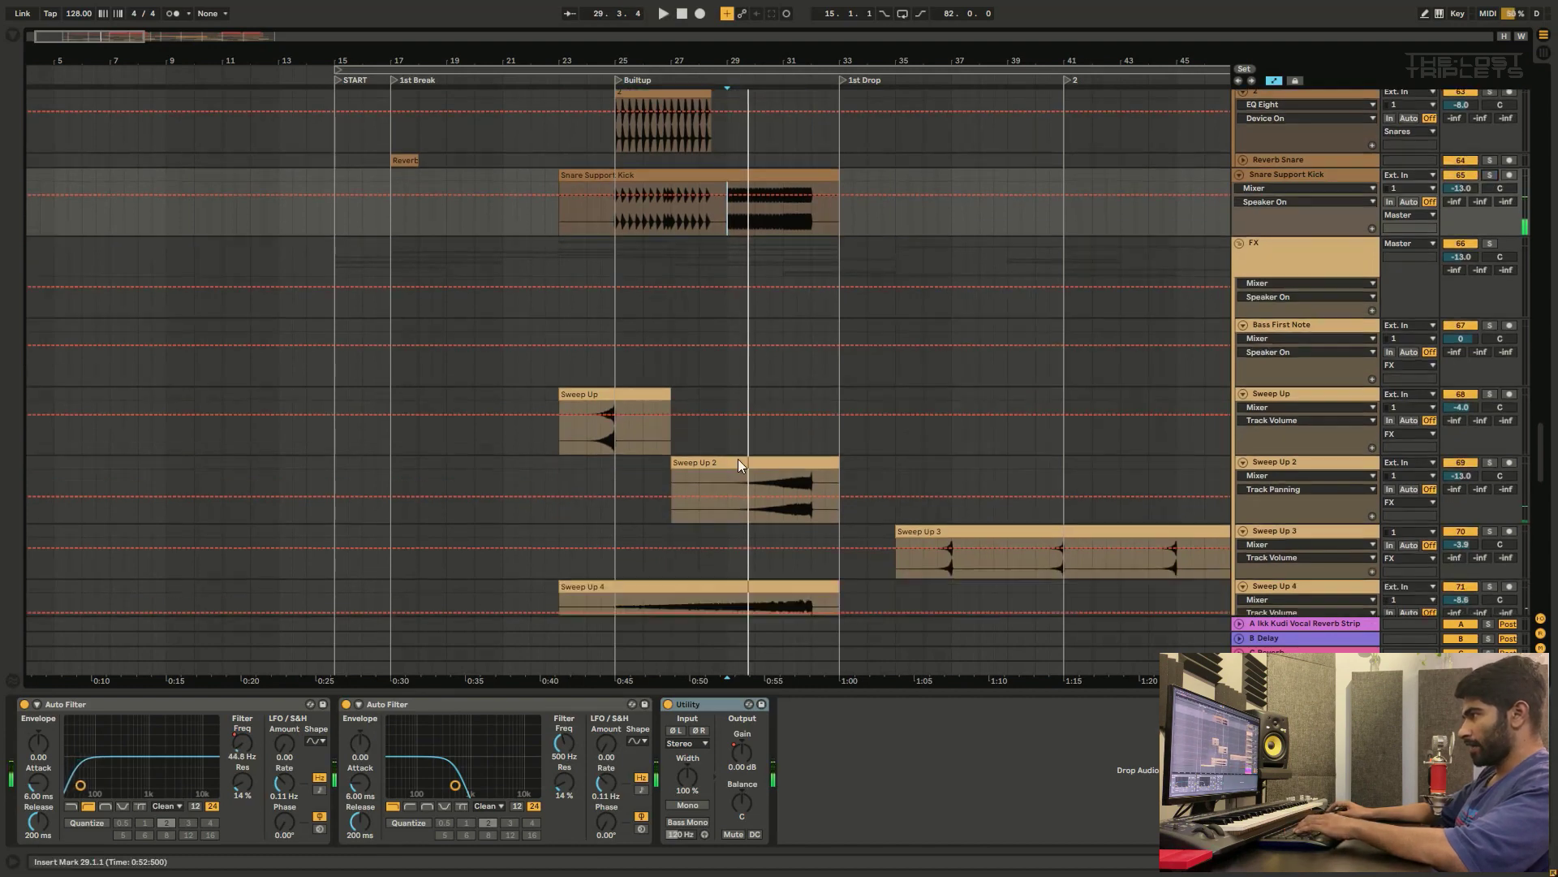
pyautogui.scroll(-15, 1536, 469)
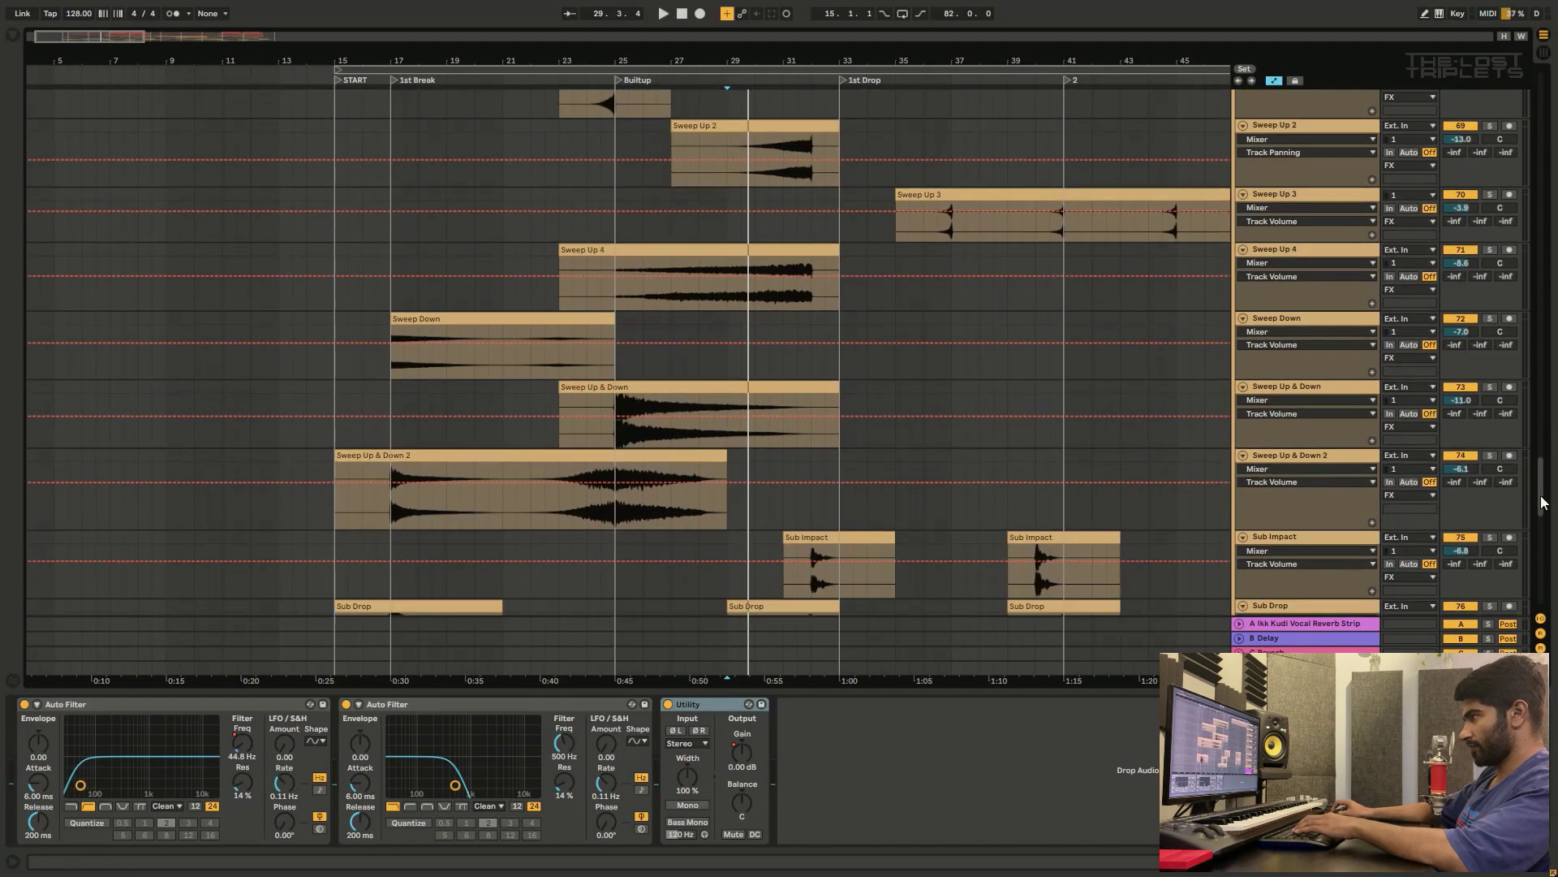
pyautogui.click(619, 349)
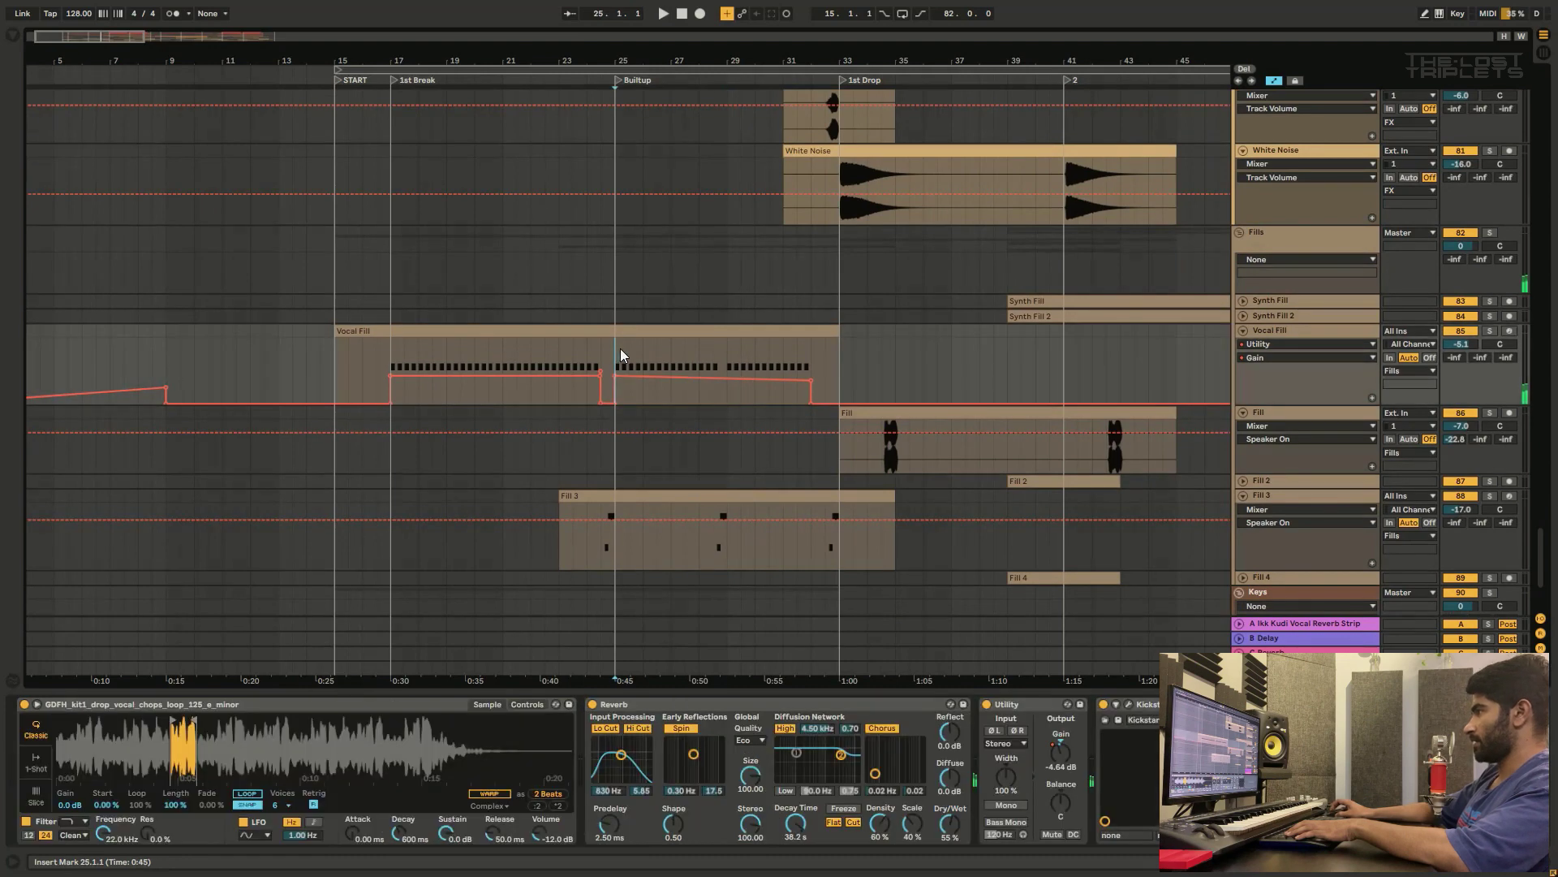
pyautogui.click(1492, 332)
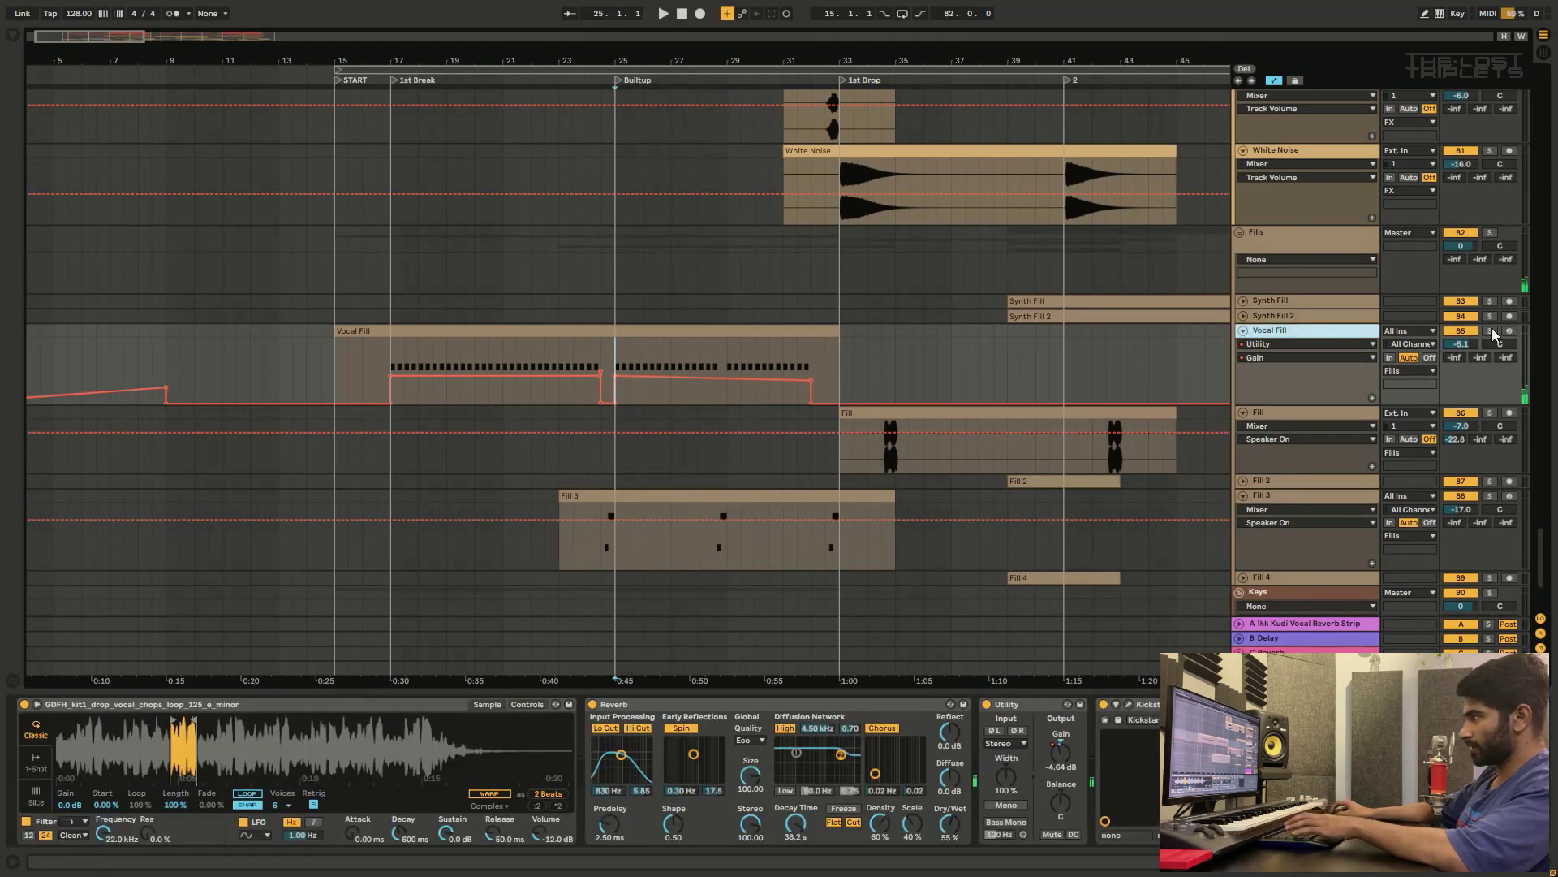
pyautogui.press('space')
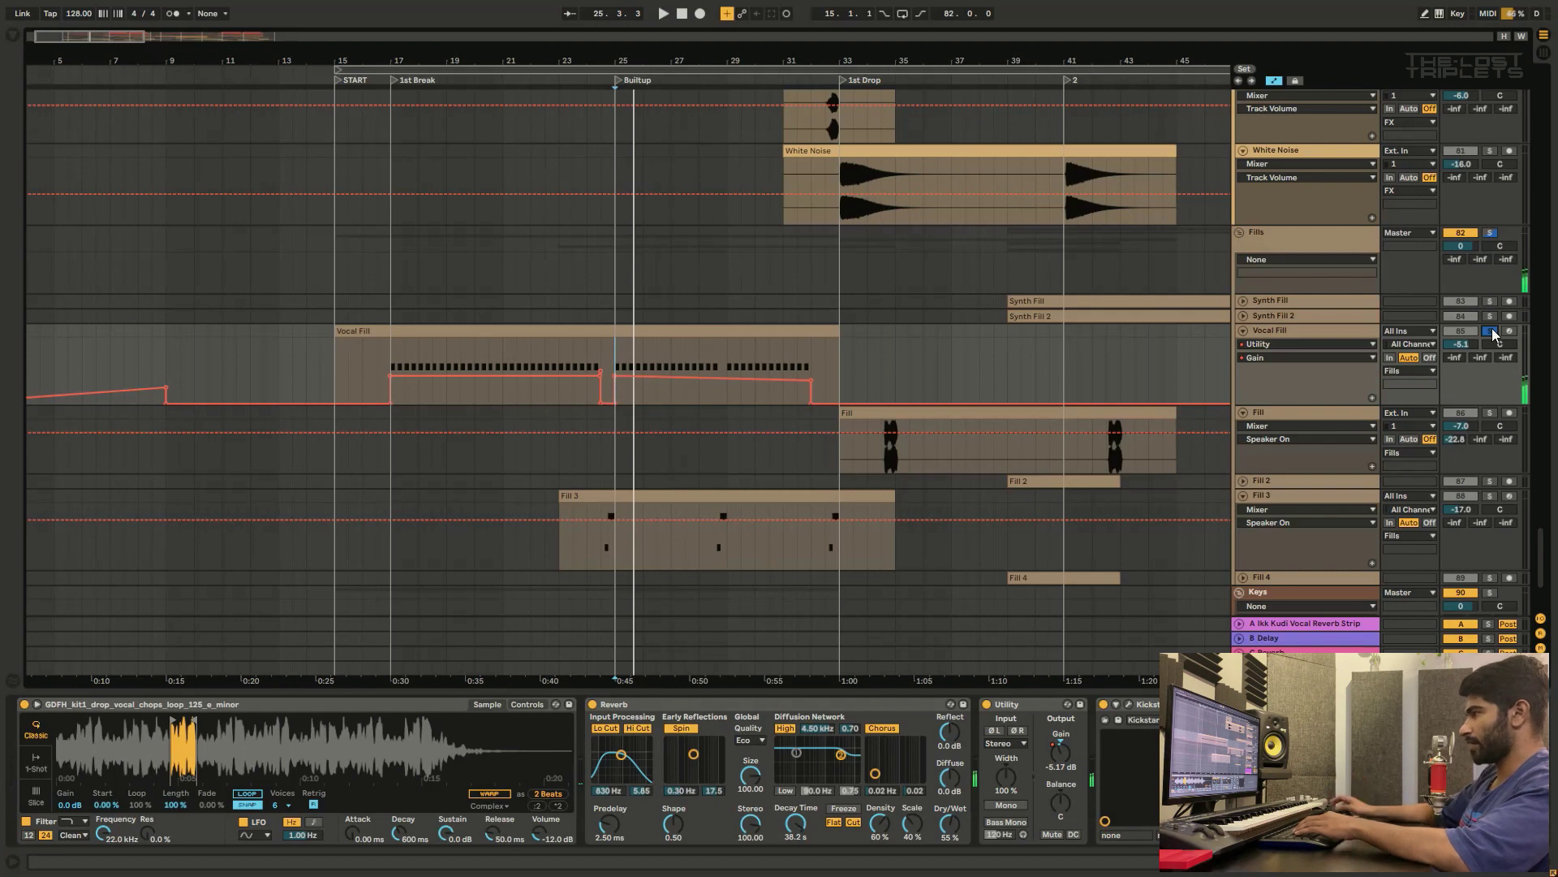
# Step: Audition the Fill 3 track soloed from position 28.3.1
pyautogui.scroll(-2, 705, 459)
pyautogui.click(712, 459)
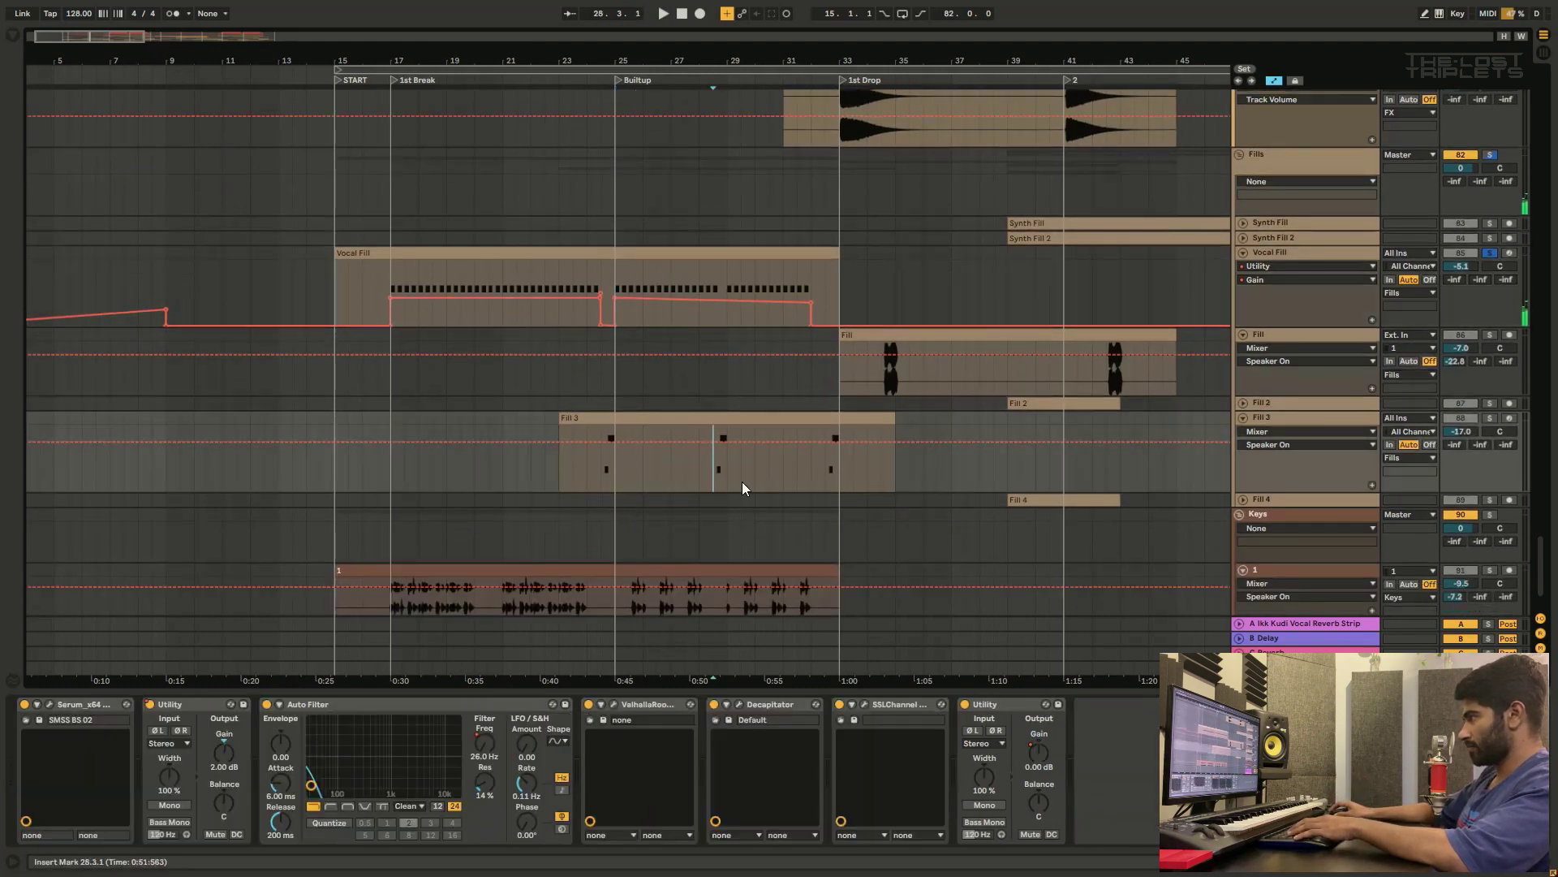
pyautogui.click(1490, 418)
pyautogui.press('space')
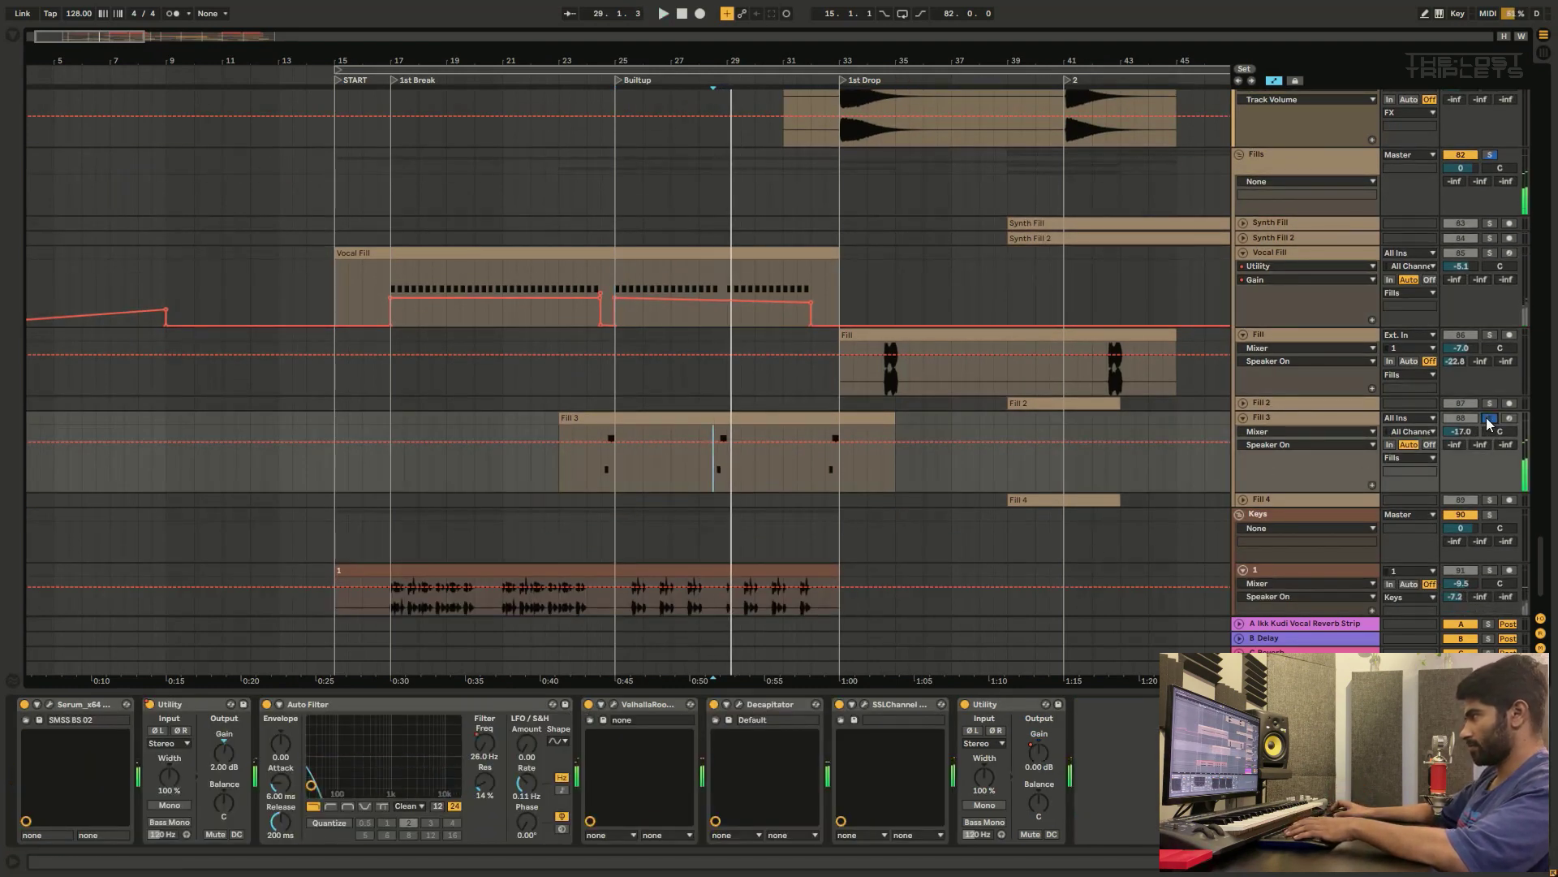
# Step: Audition track 1 of the Keys group soloed from position 25.3.1, with its effects shown
pyautogui.scroll(-2, 1302, 440)
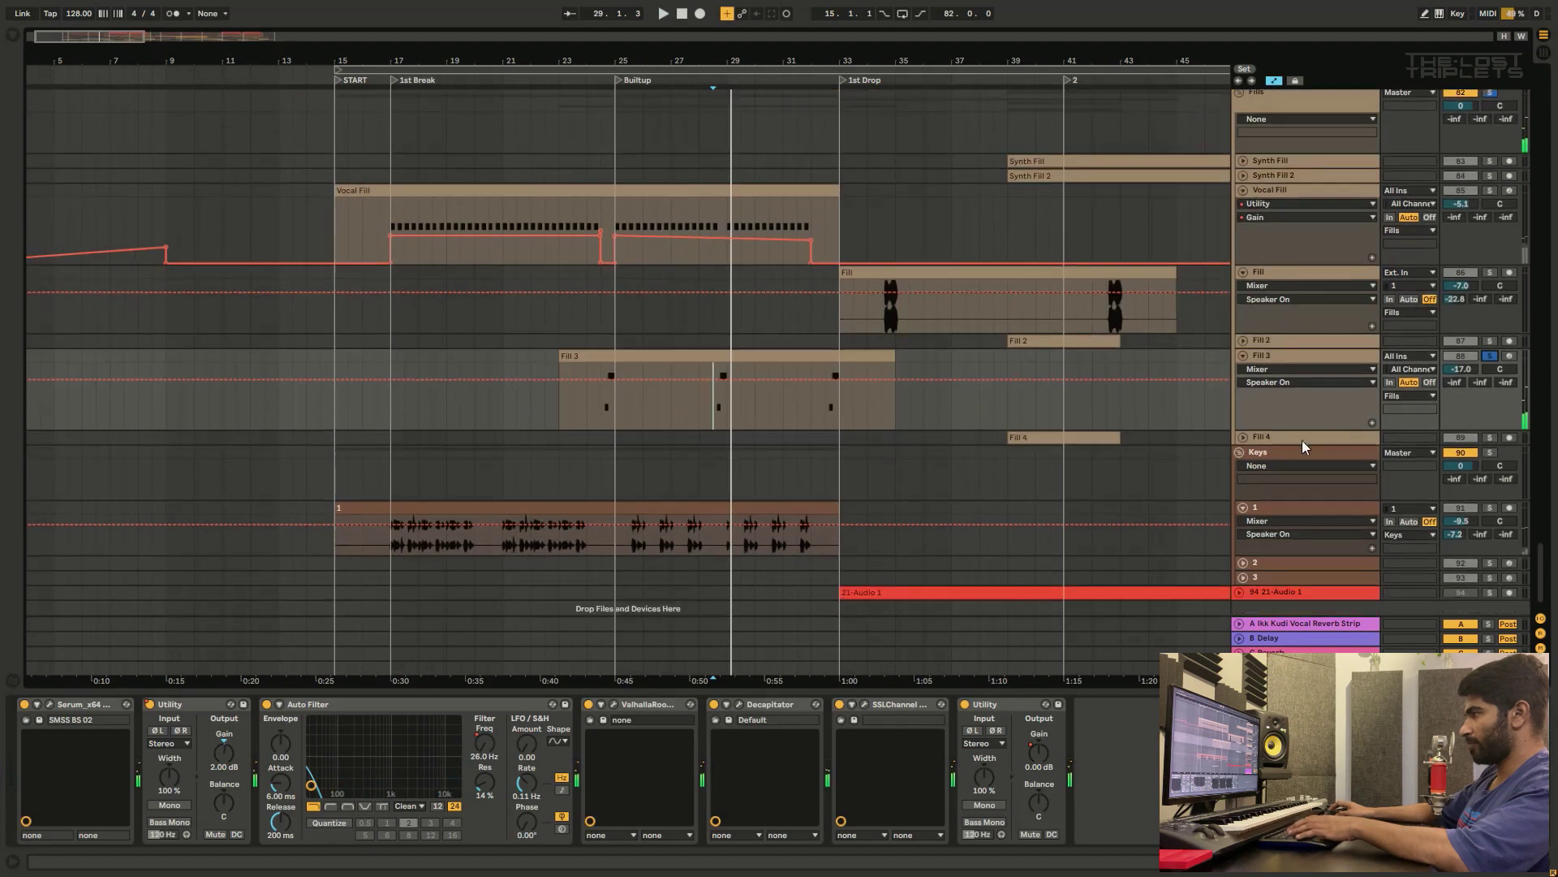
pyautogui.click(1491, 509)
pyautogui.scroll(-1, 1379, 499)
pyautogui.click(1290, 490)
pyautogui.click(630, 525)
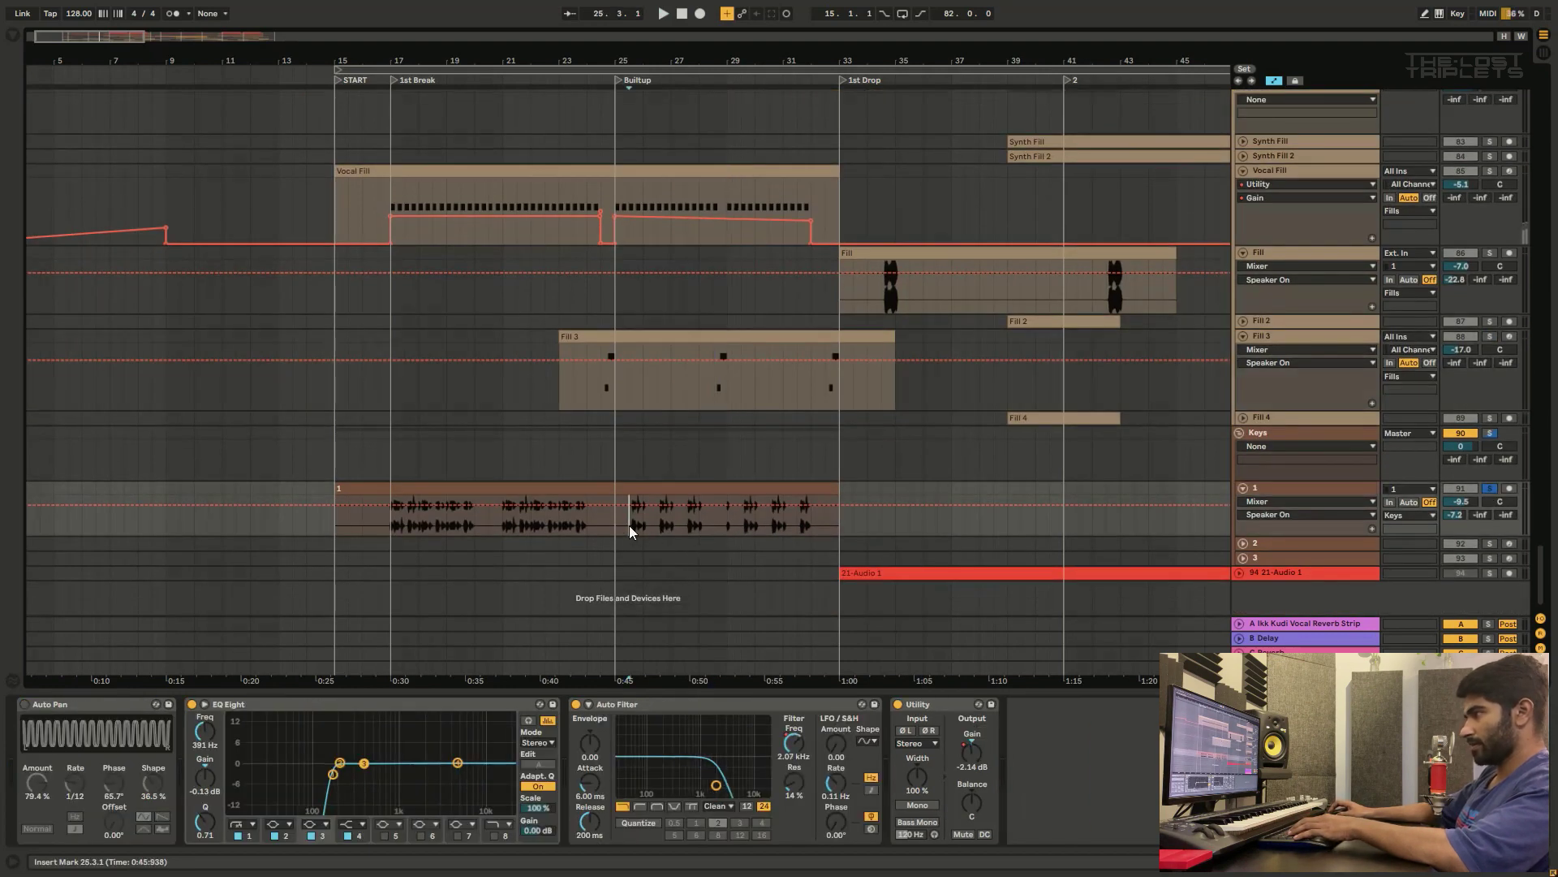
pyautogui.press('space')
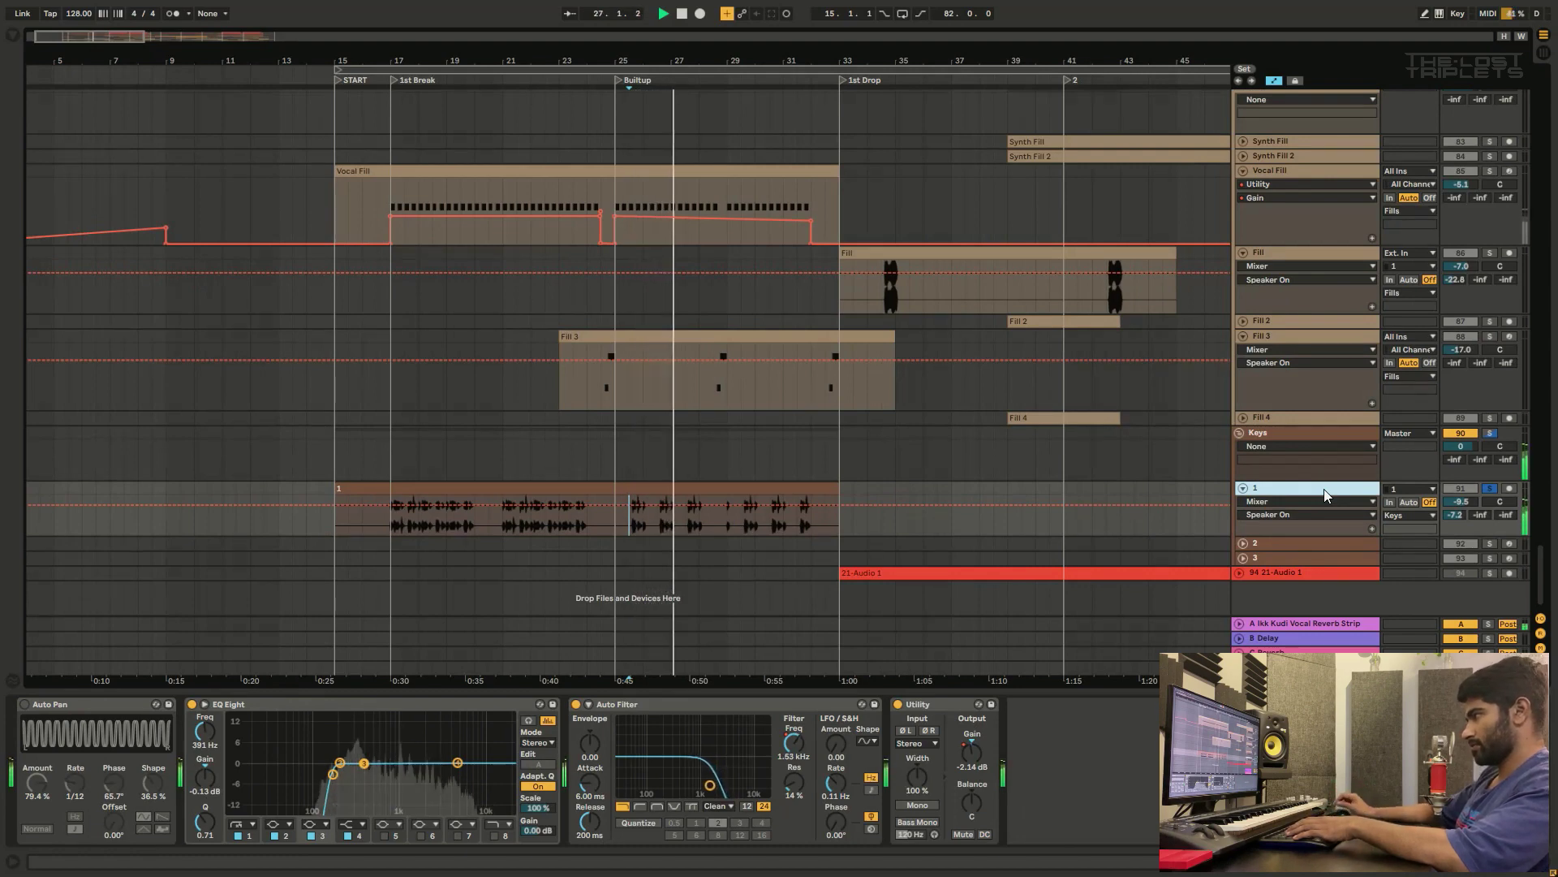
pyautogui.press('space')
# Step: Select the Intro & Outro Loop and Vocal Chop tracks in the Vocal Group in turn to show their effects
pyautogui.scroll(5, 866, 451)
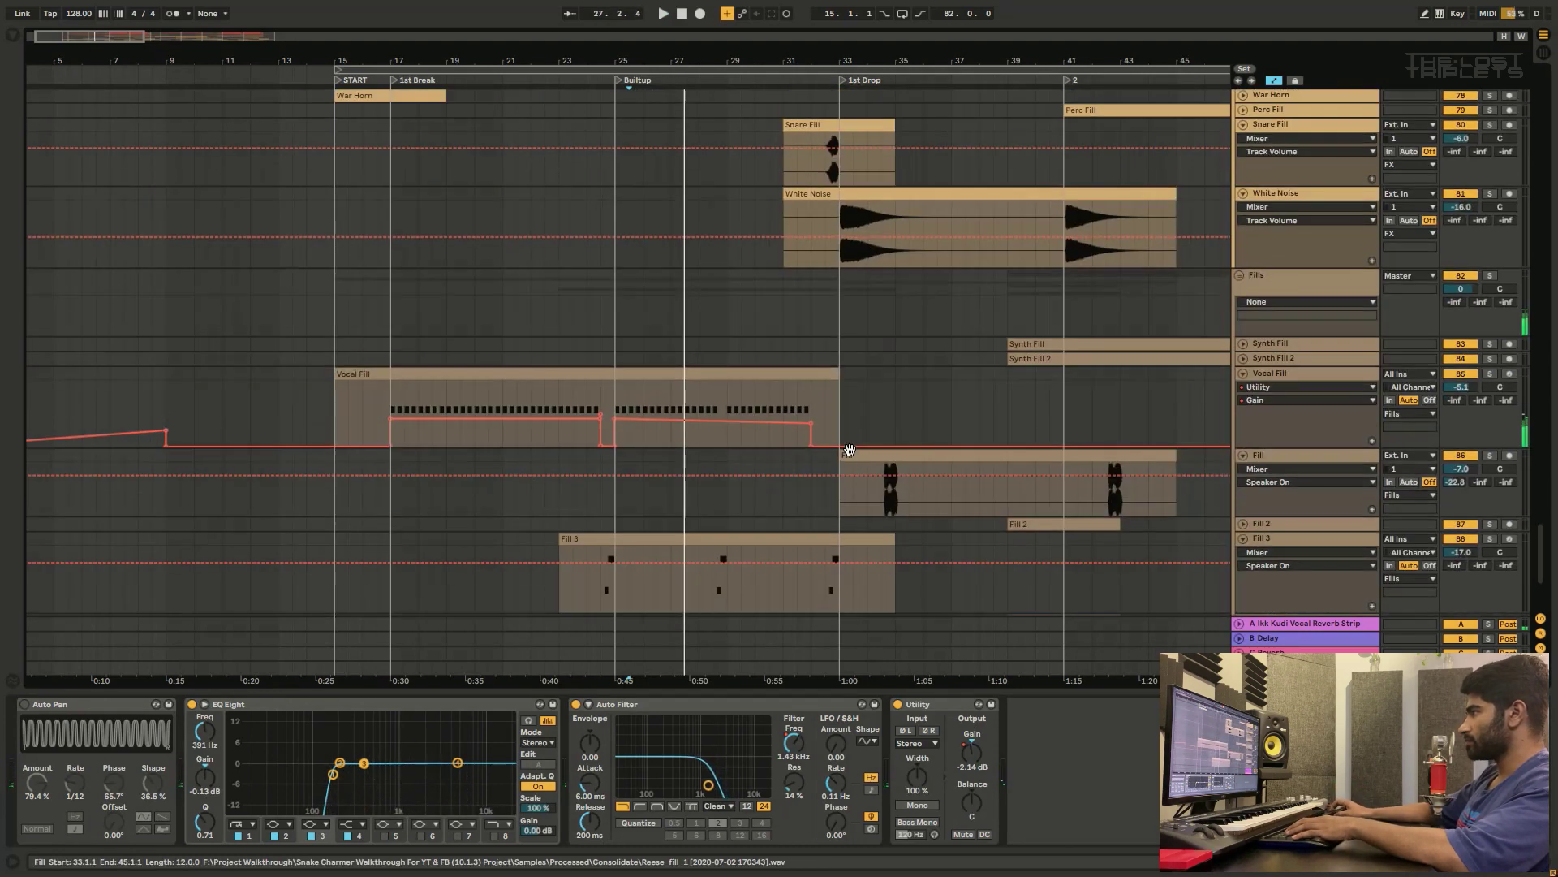
pyautogui.moveTo(1541, 560); pyautogui.dragTo(1512, 71)
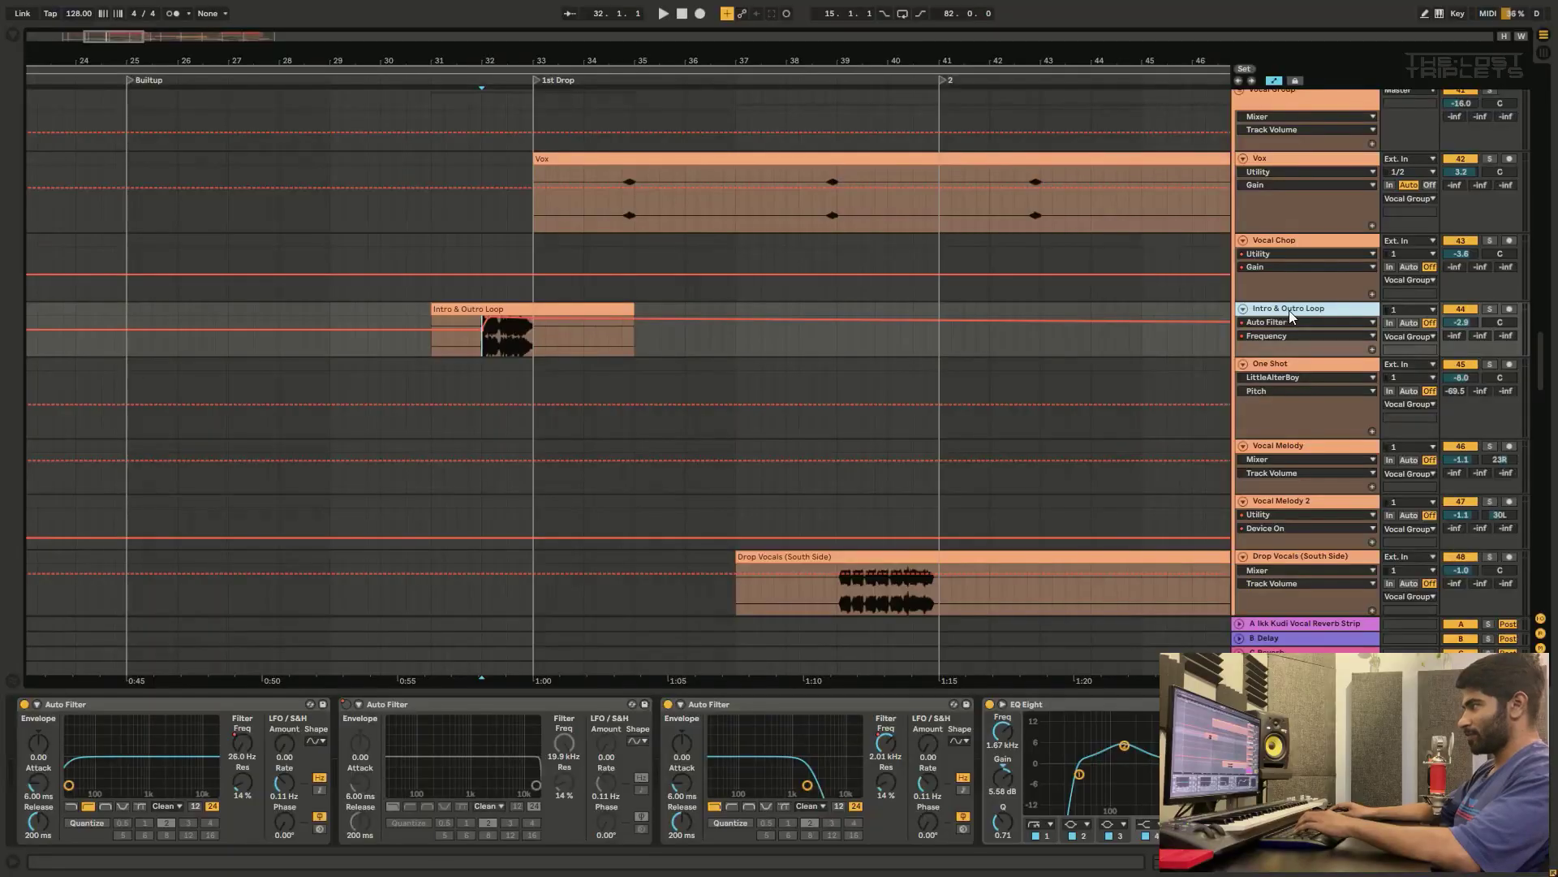
pyautogui.click(1295, 302)
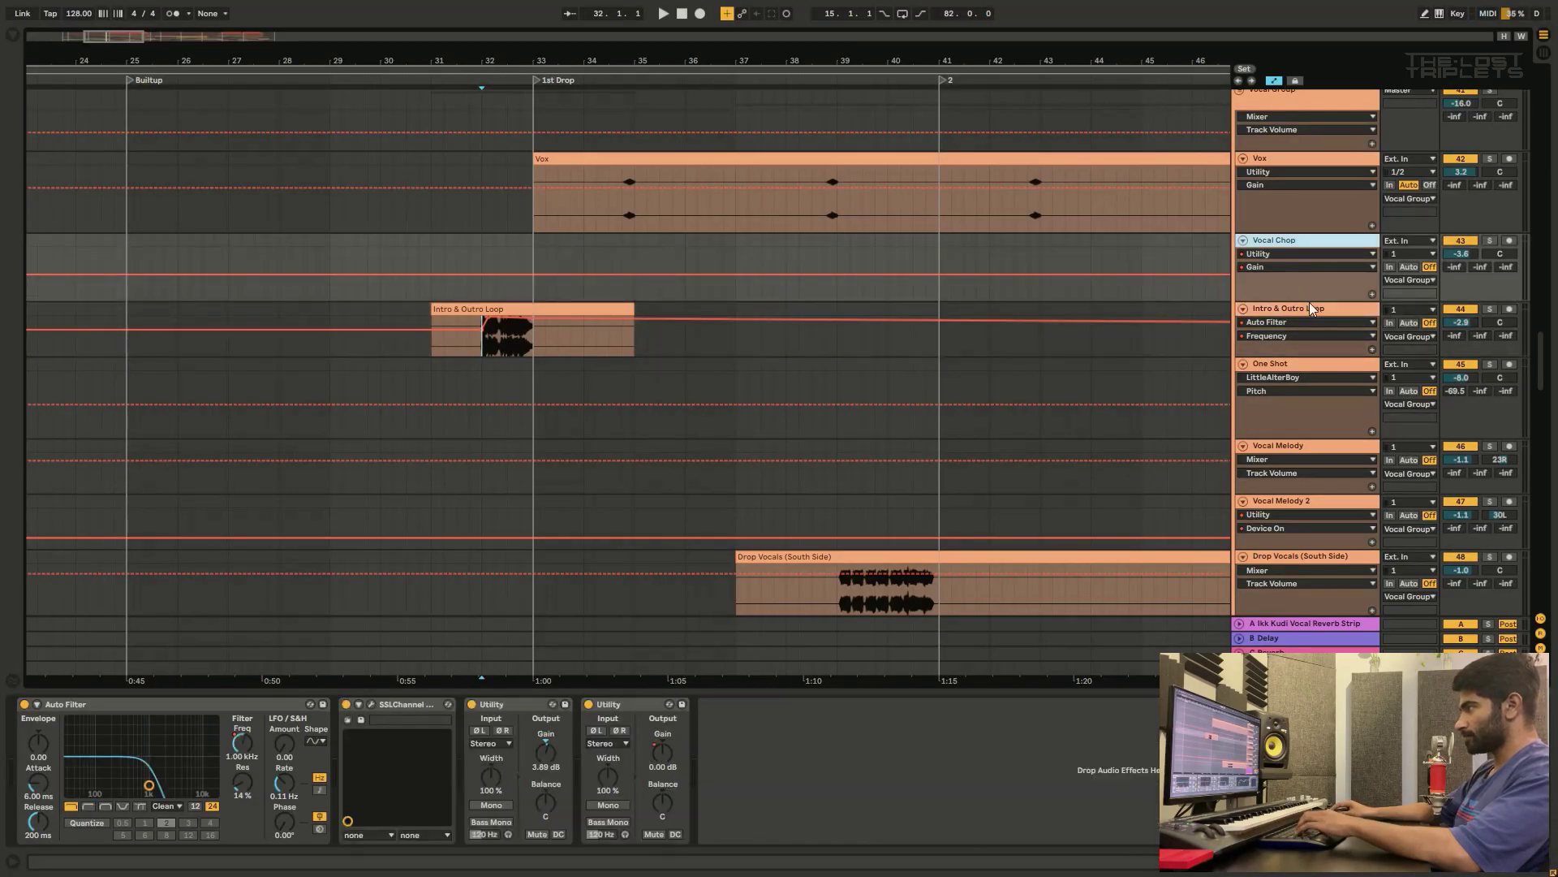
# Step: Audition the Intro & Outro Loop track in the Vocal Group soloed from position 32.1.1
pyautogui.click(1311, 308)
pyautogui.click(1491, 309)
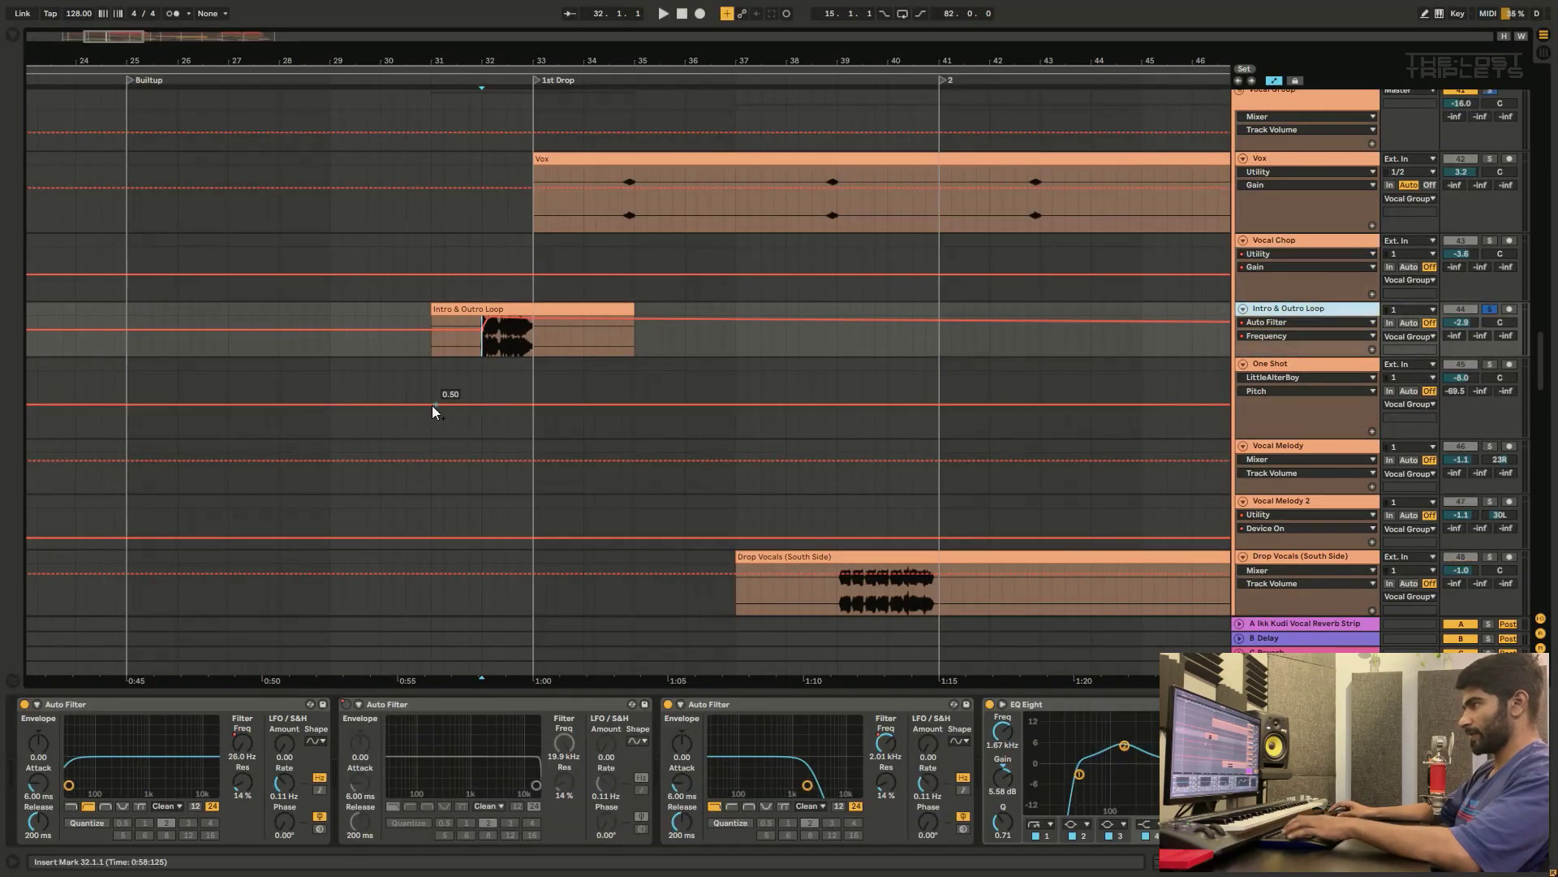
pyautogui.press('space')
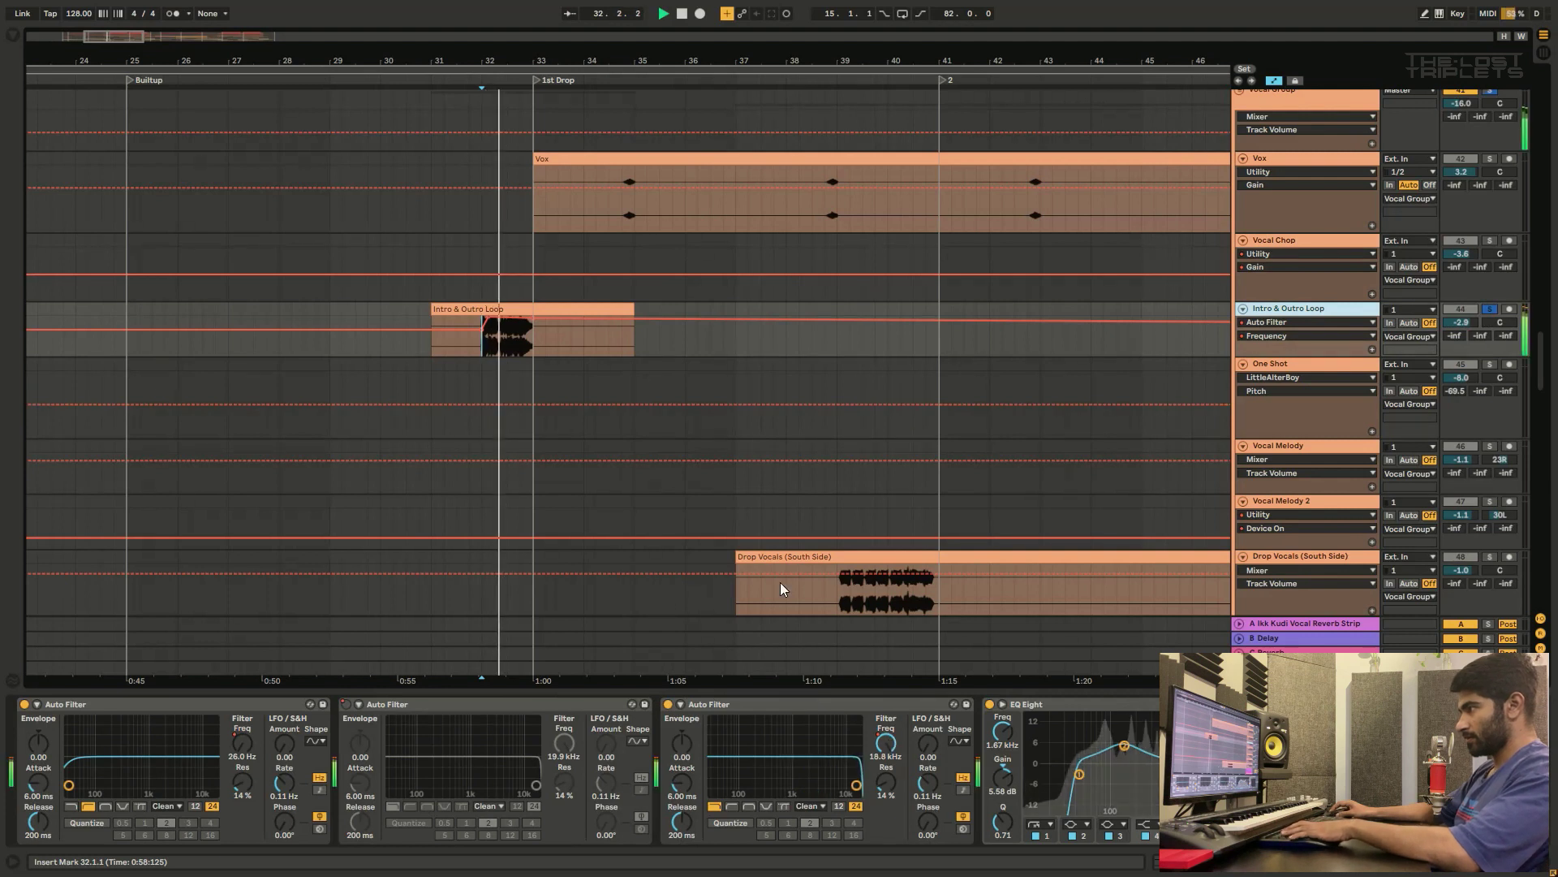
pyautogui.press('space')
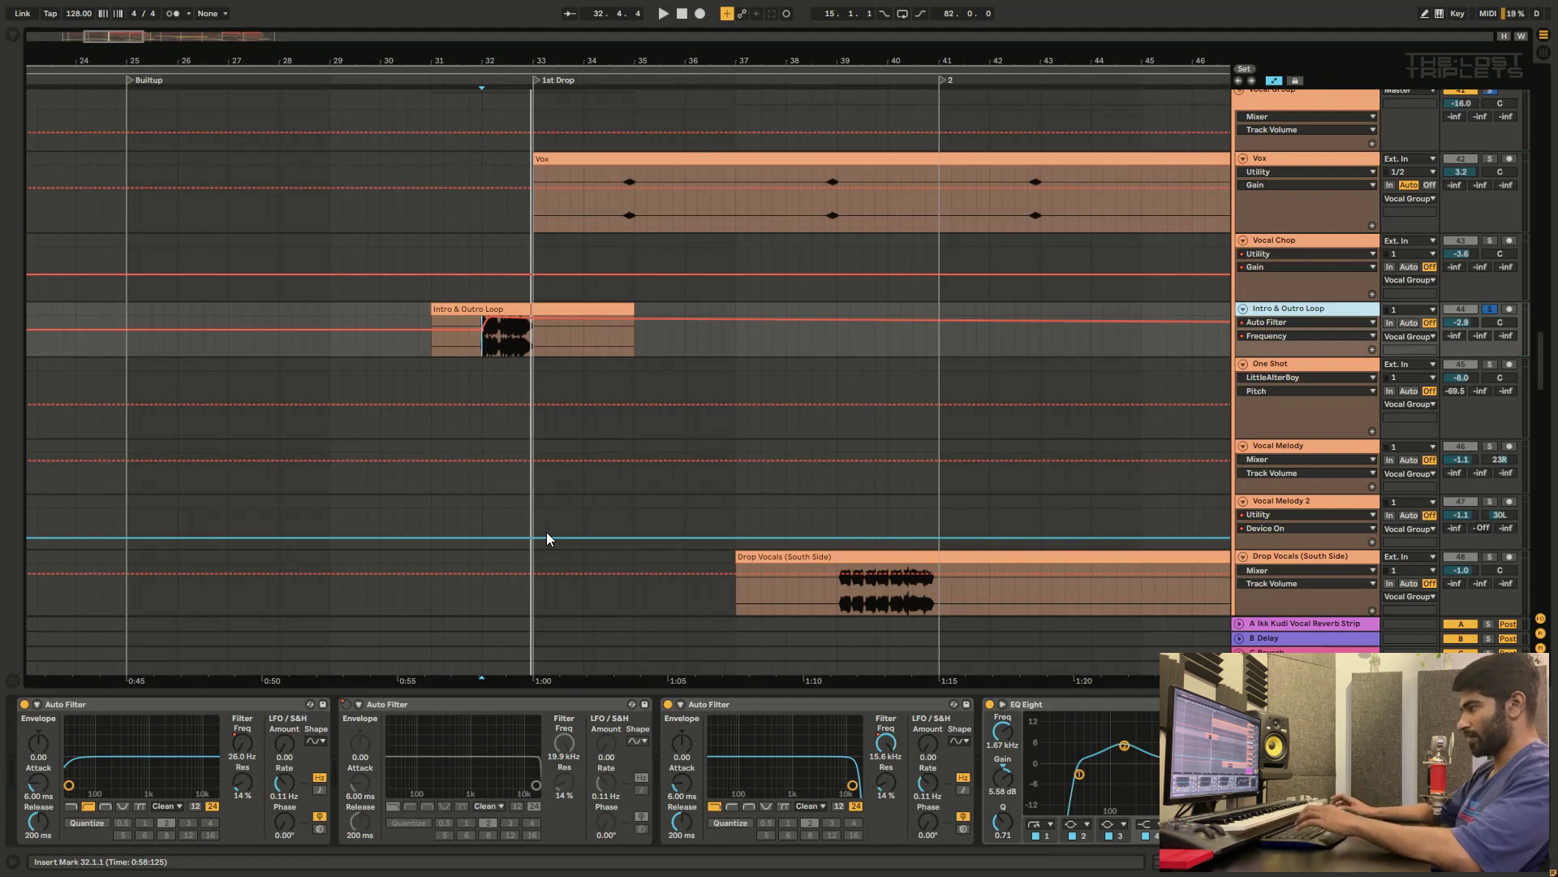
# Step: Replay the soloed Intro & Outro Loop with its third Auto Filter selected, and view its SSLChannel plug-in settings
pyautogui.click(805, 699)
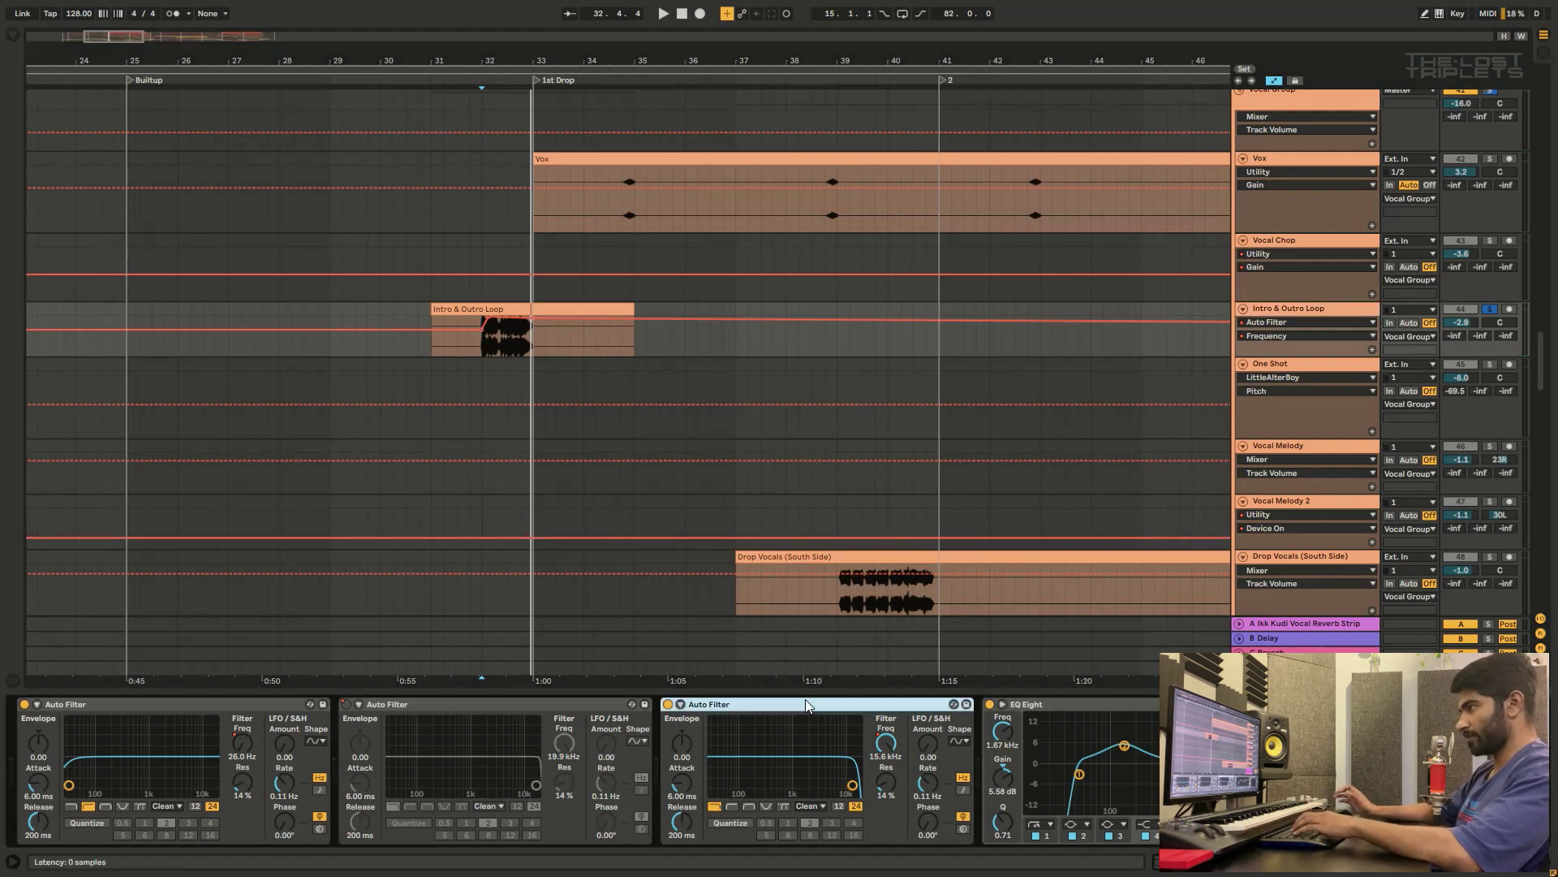
pyautogui.press('space')
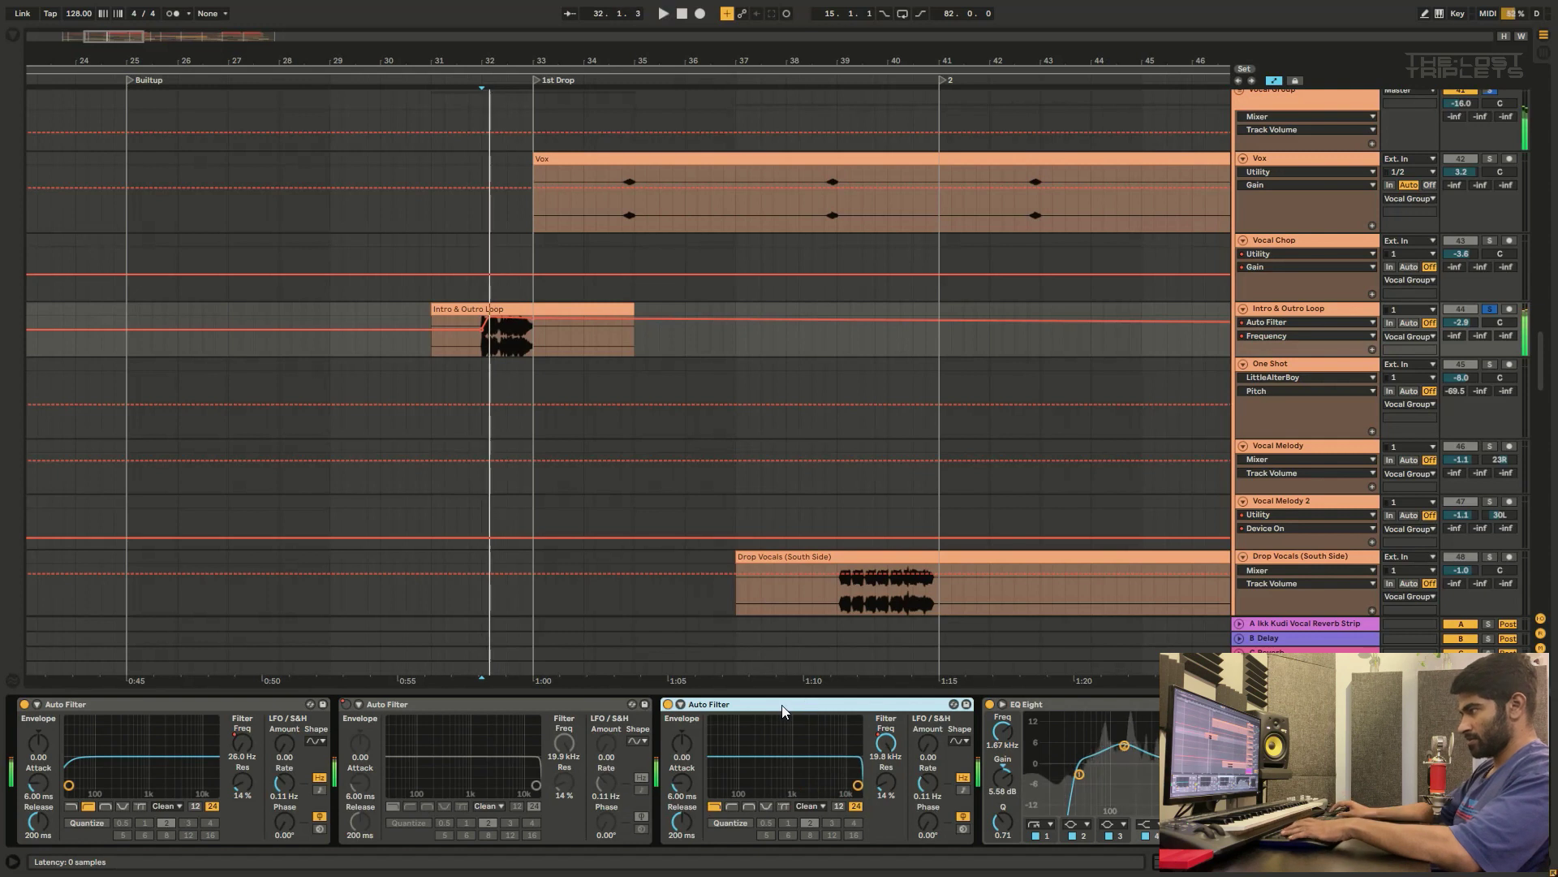
pyautogui.press('space')
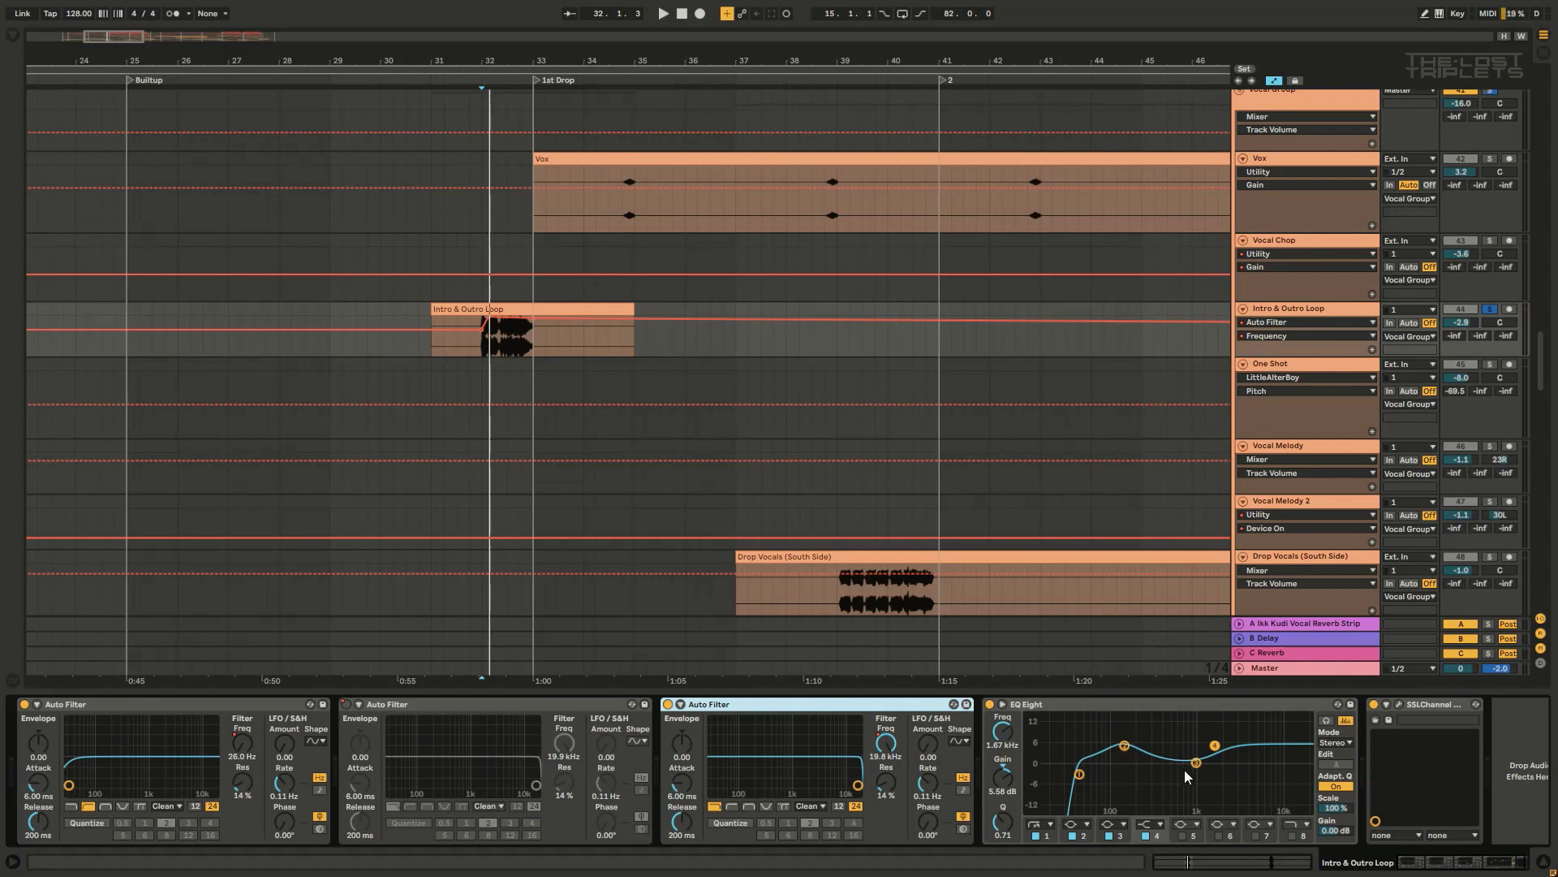
pyautogui.click(1400, 706)
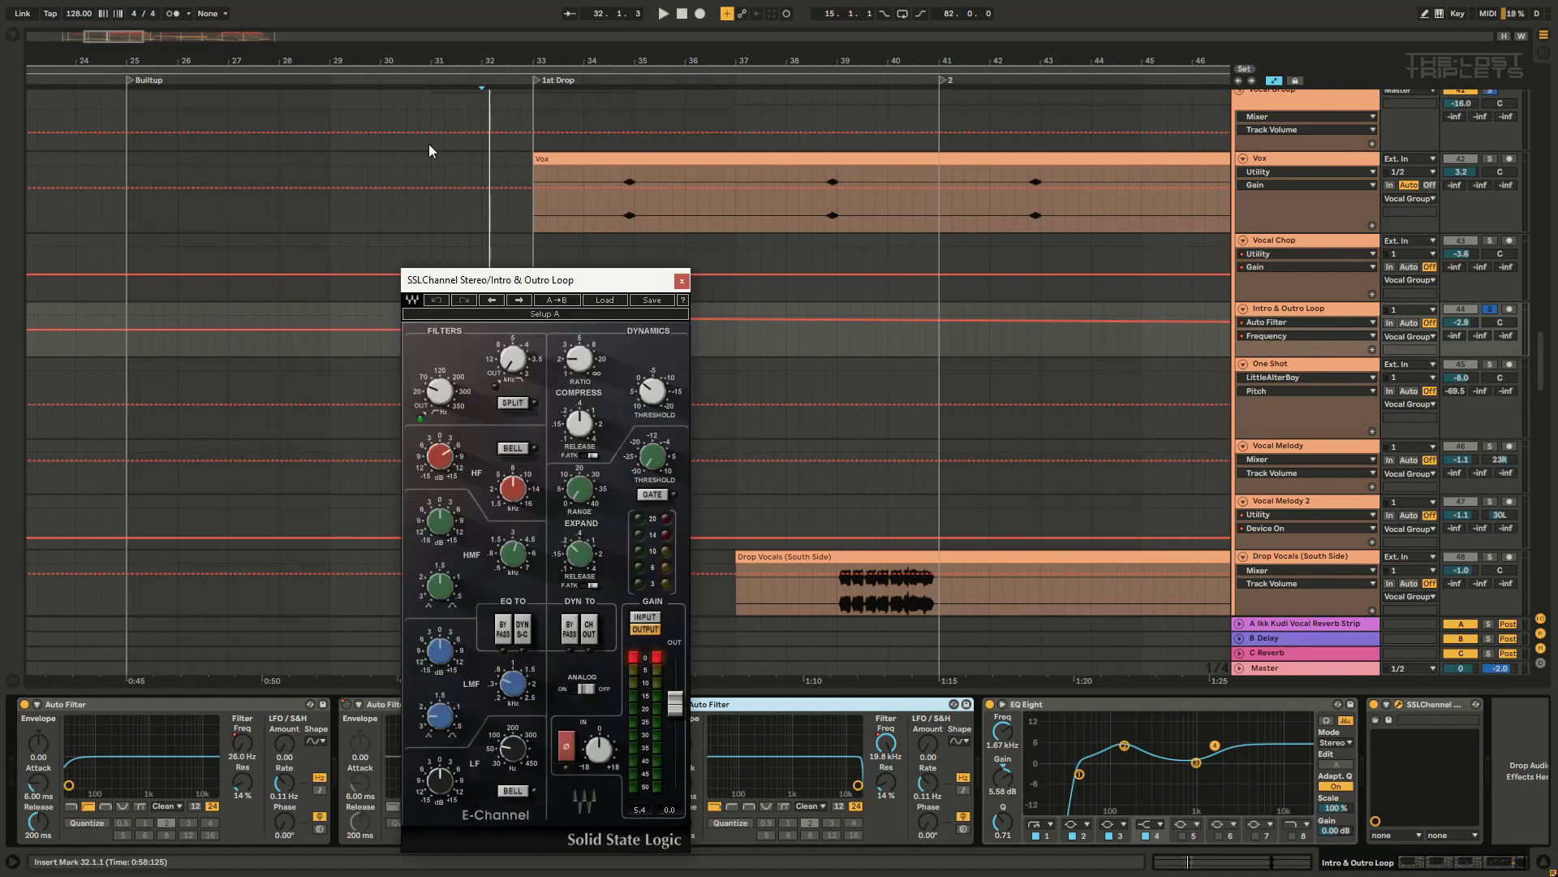
pyautogui.click(680, 284)
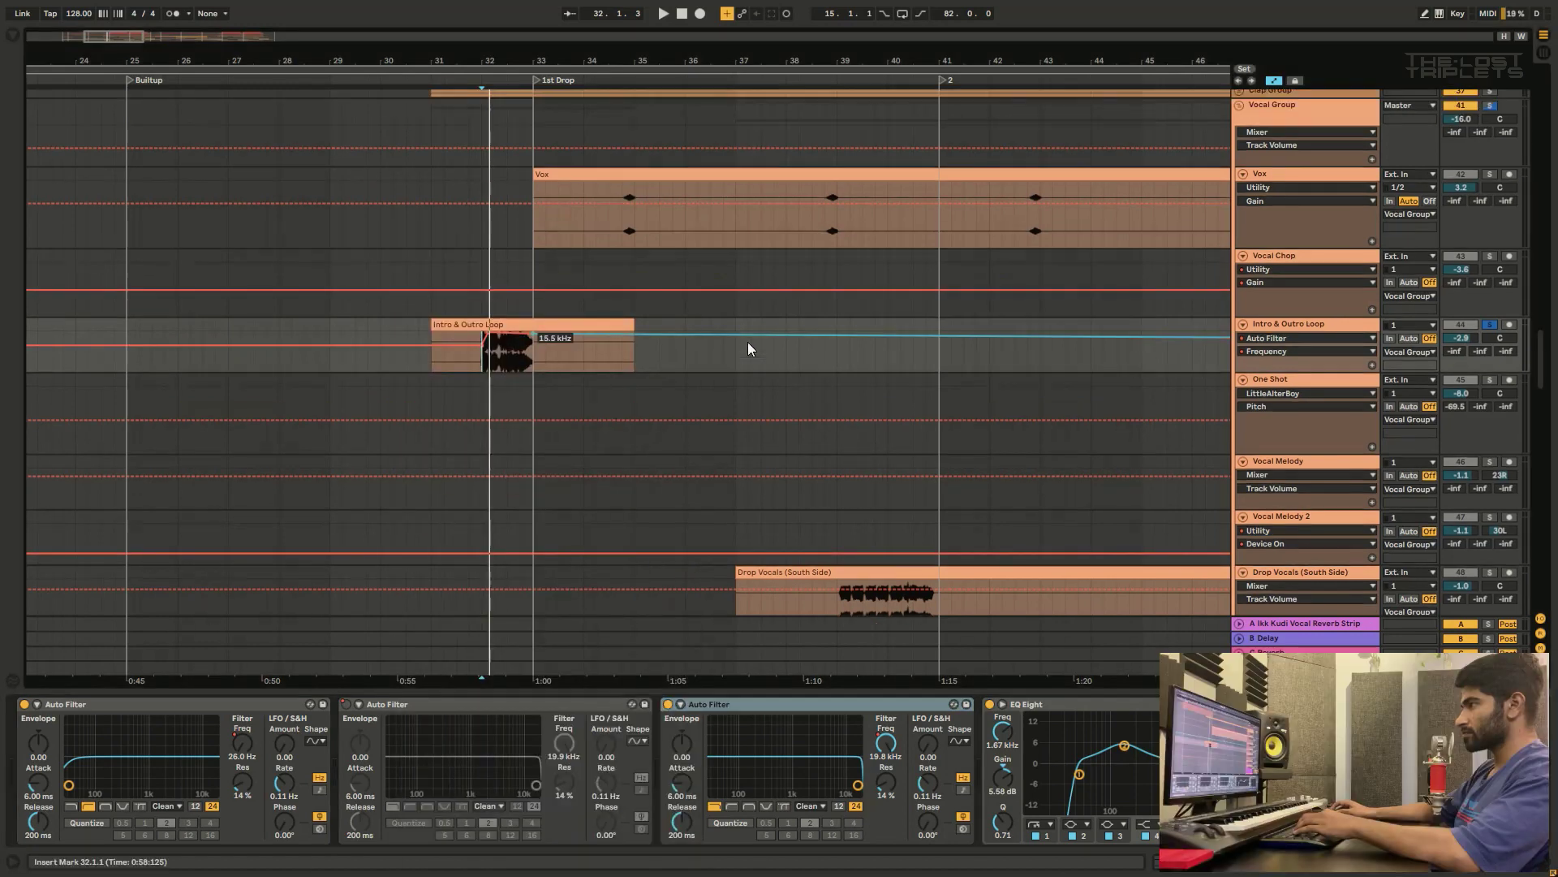
# Step: Select track 1 of the Kicks group to show its effects
pyautogui.scroll(3, 748, 342)
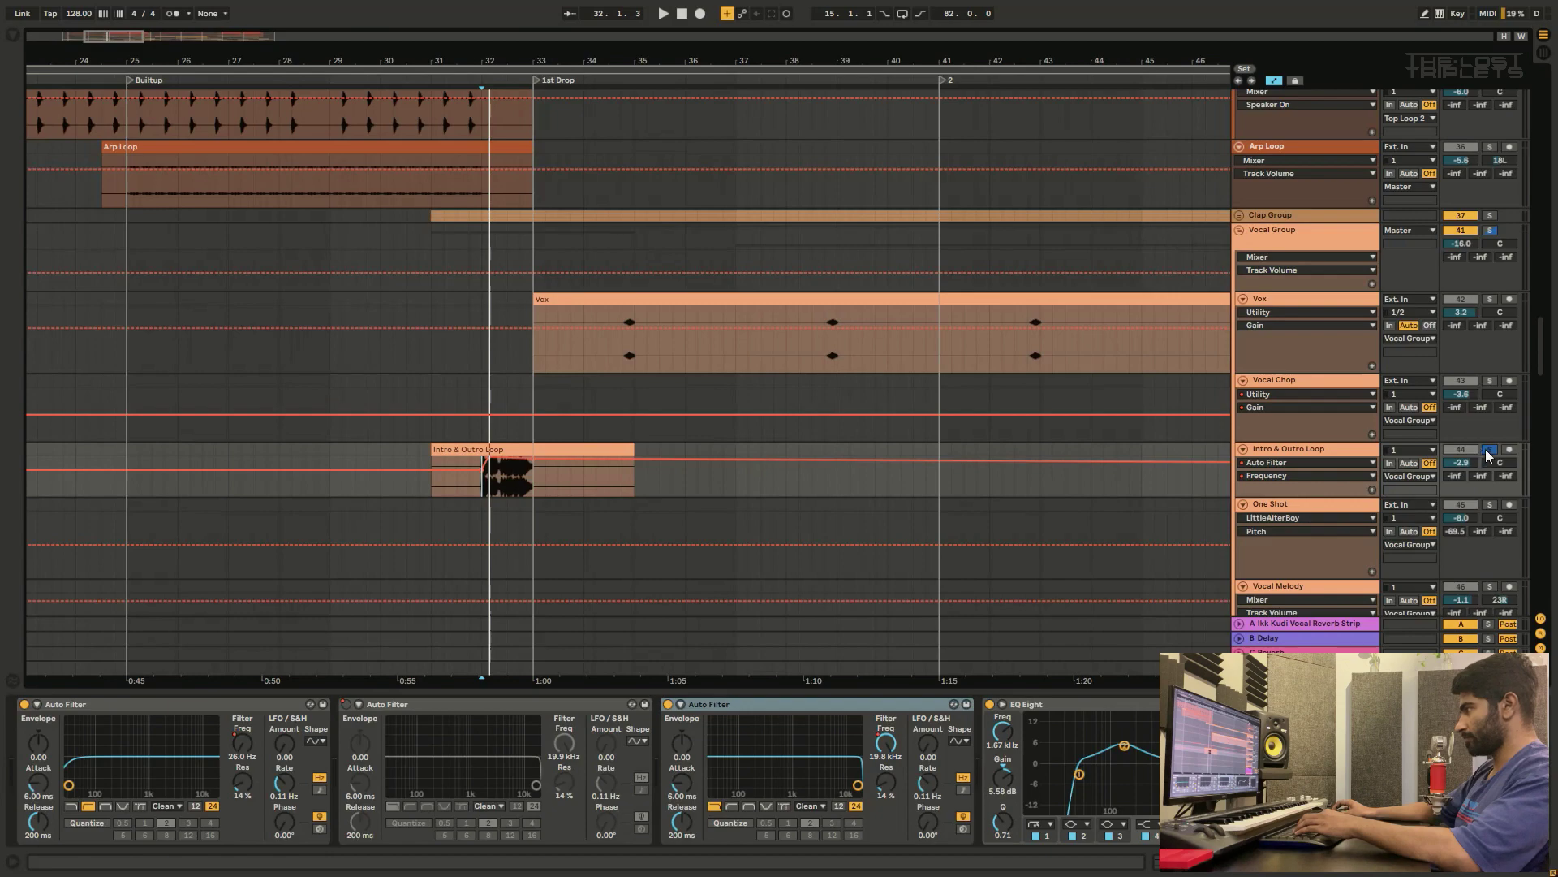
pyautogui.scroll(15, 1519, 198)
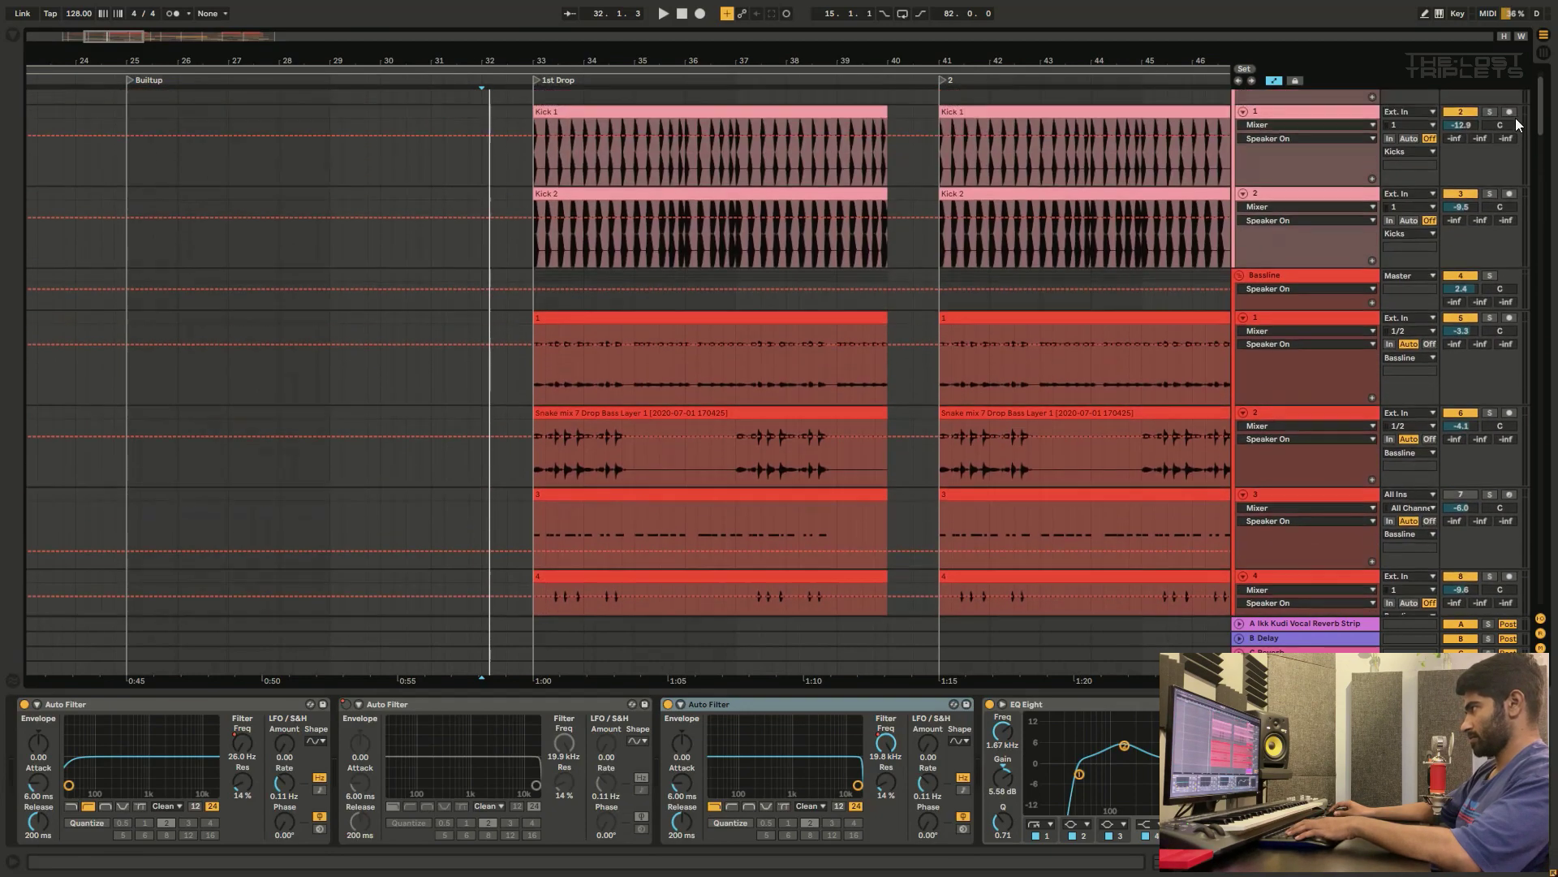
pyautogui.scroll(2, 1516, 118)
pyautogui.click(1288, 167)
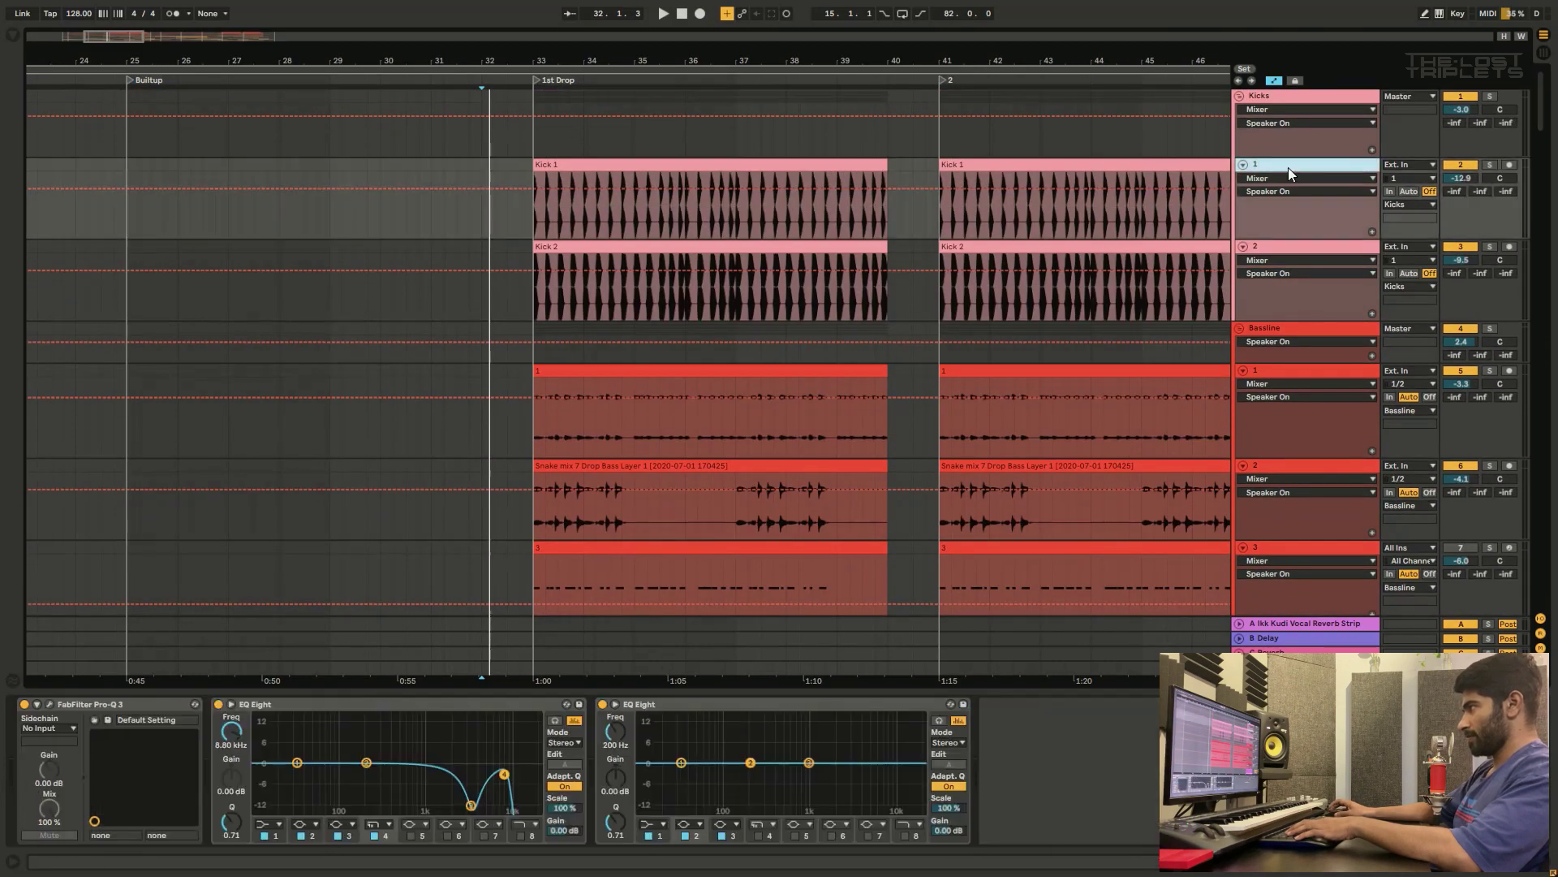
pyautogui.click(1268, 113)
pyautogui.click(1330, 168)
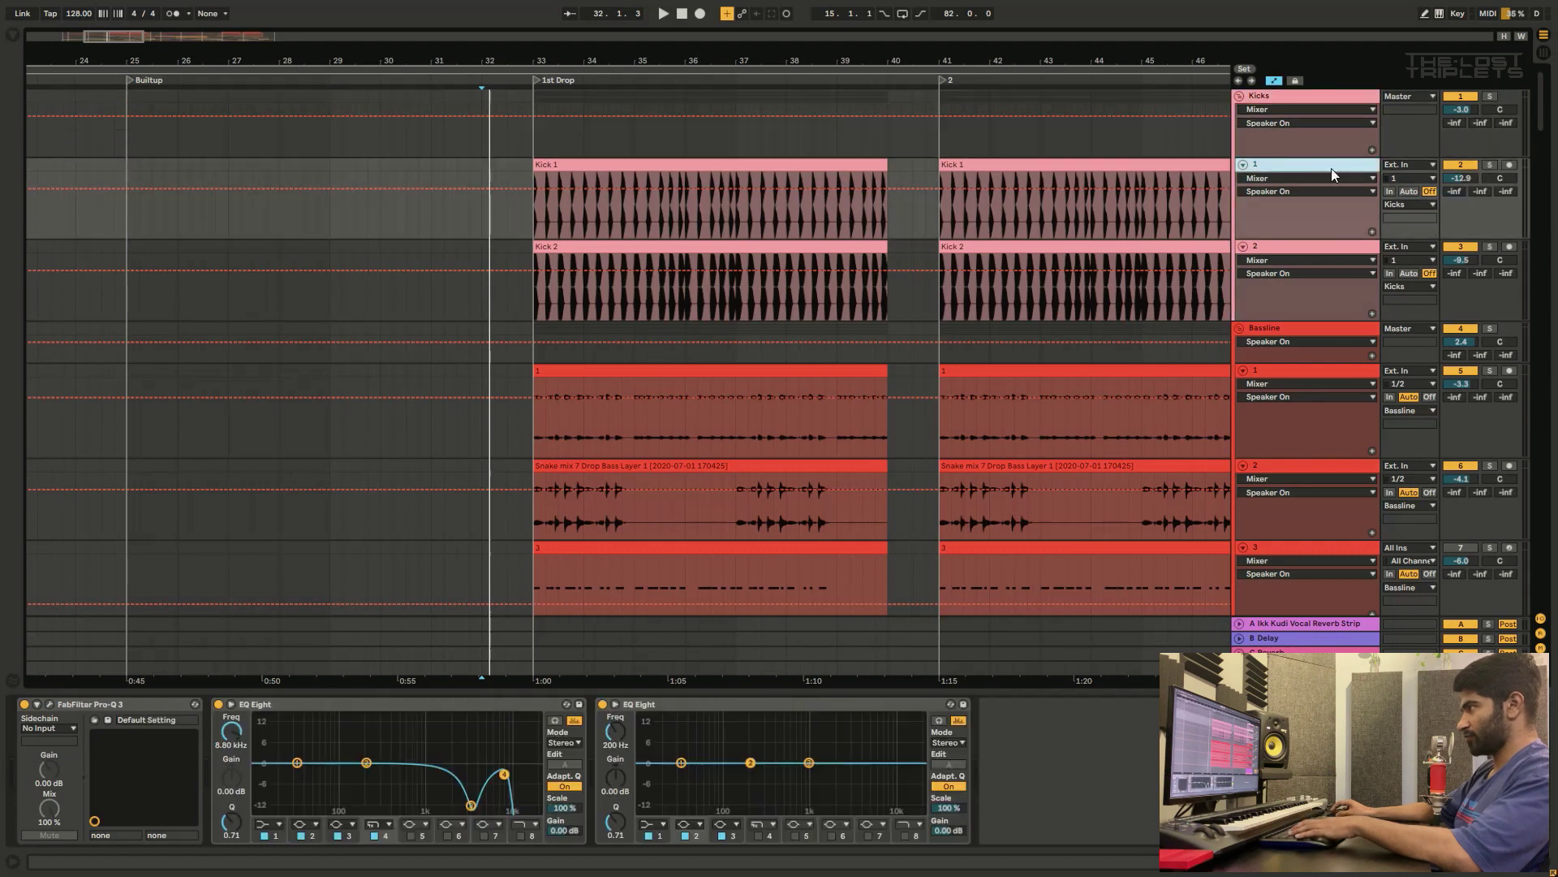
# Step: Audition track 1 of the Kicks group soloed from the 1st Drop marker at bar 33
pyautogui.click(1494, 166)
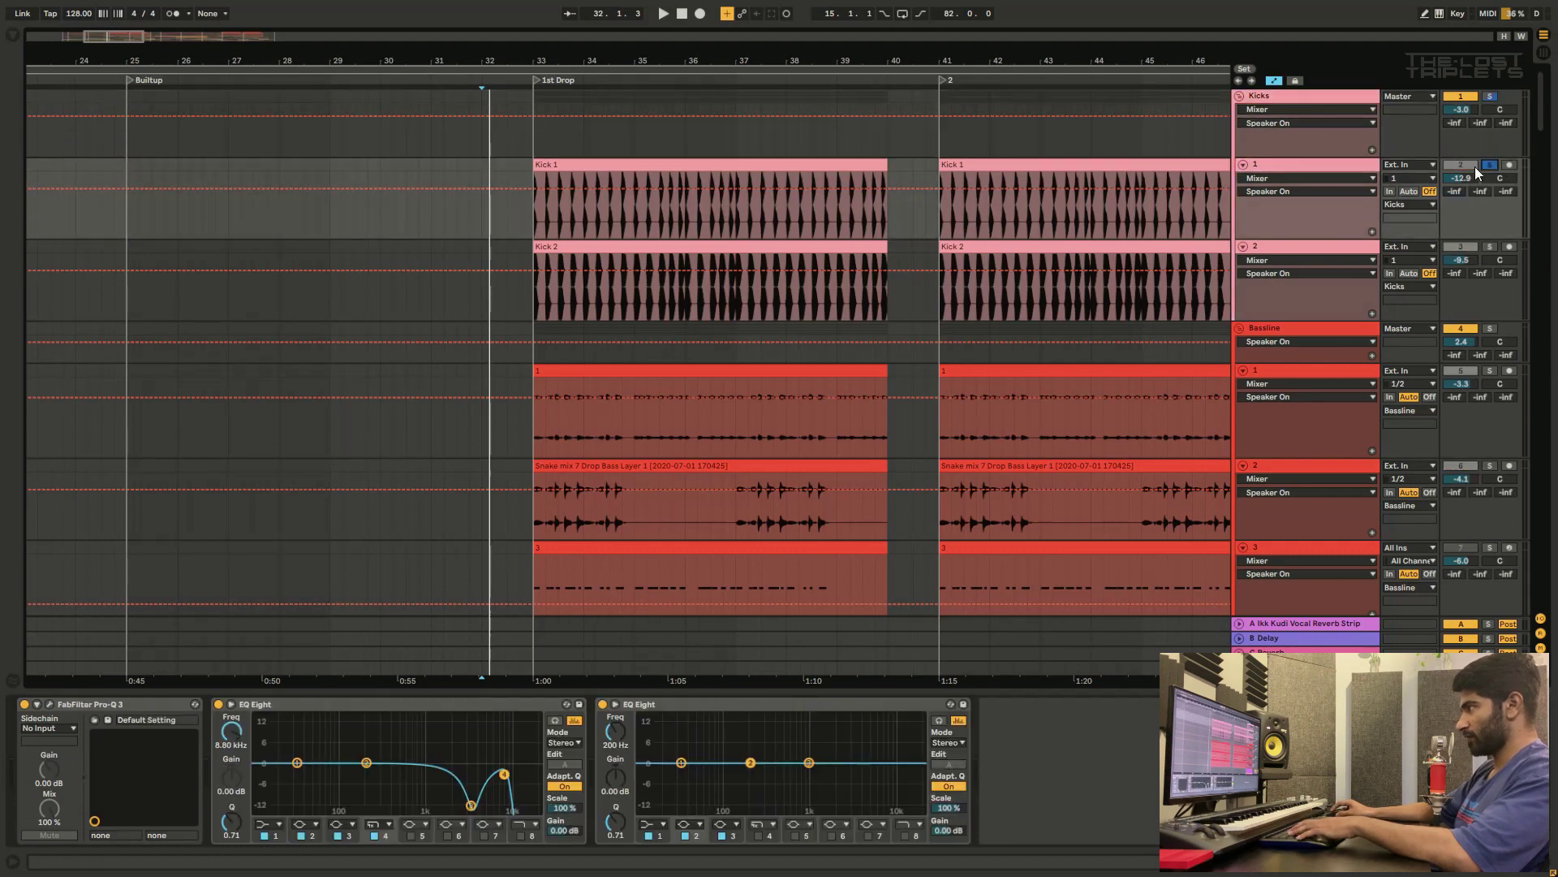
pyautogui.click(534, 217)
pyautogui.press('space')
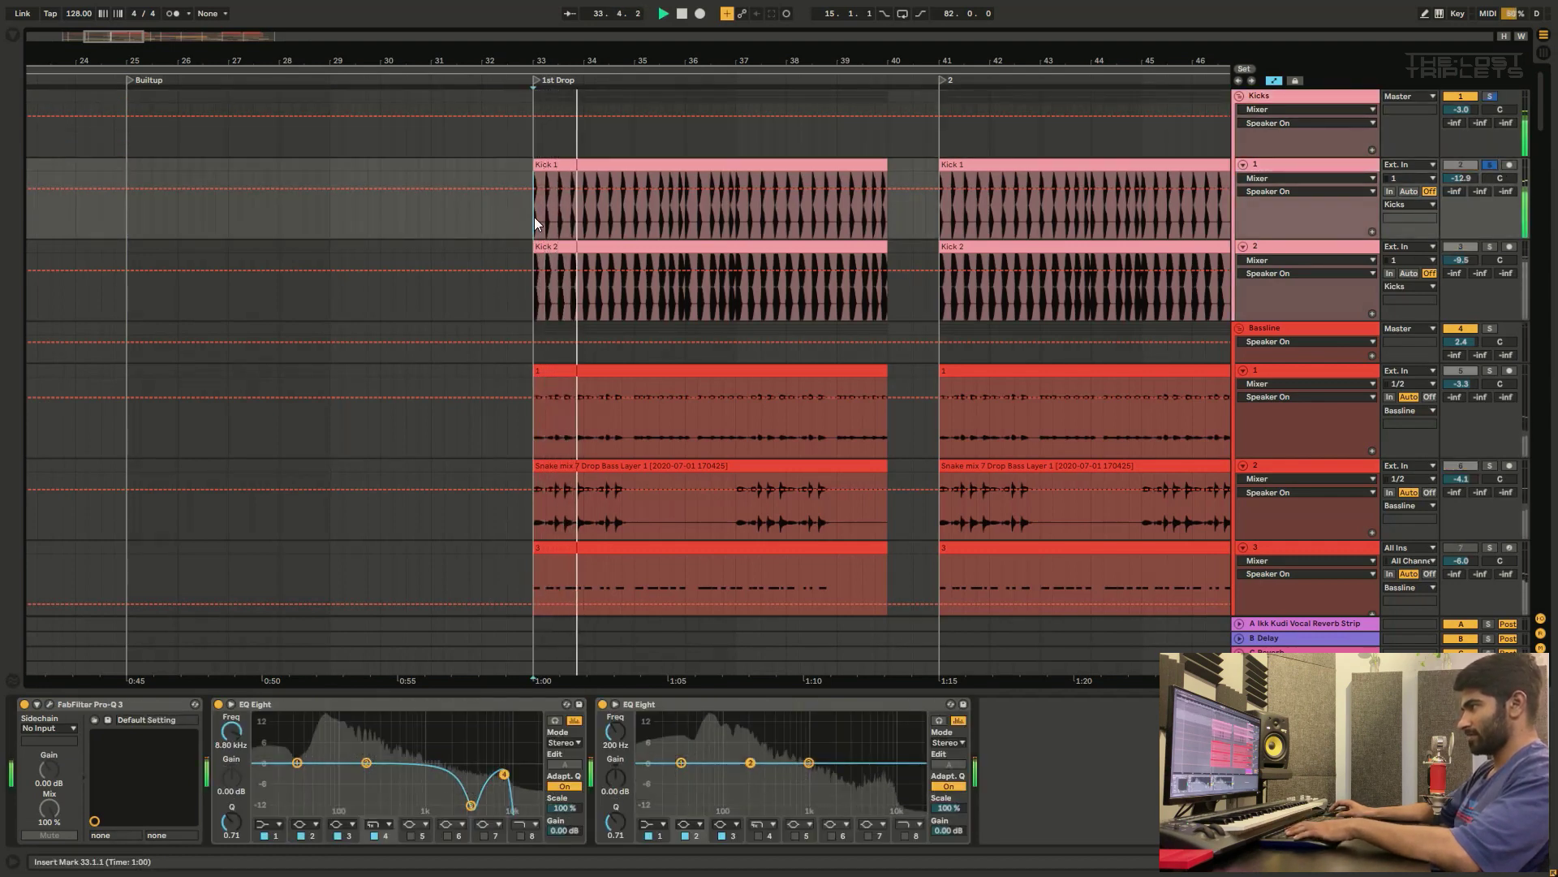
pyautogui.click(1287, 167)
pyautogui.press('space')
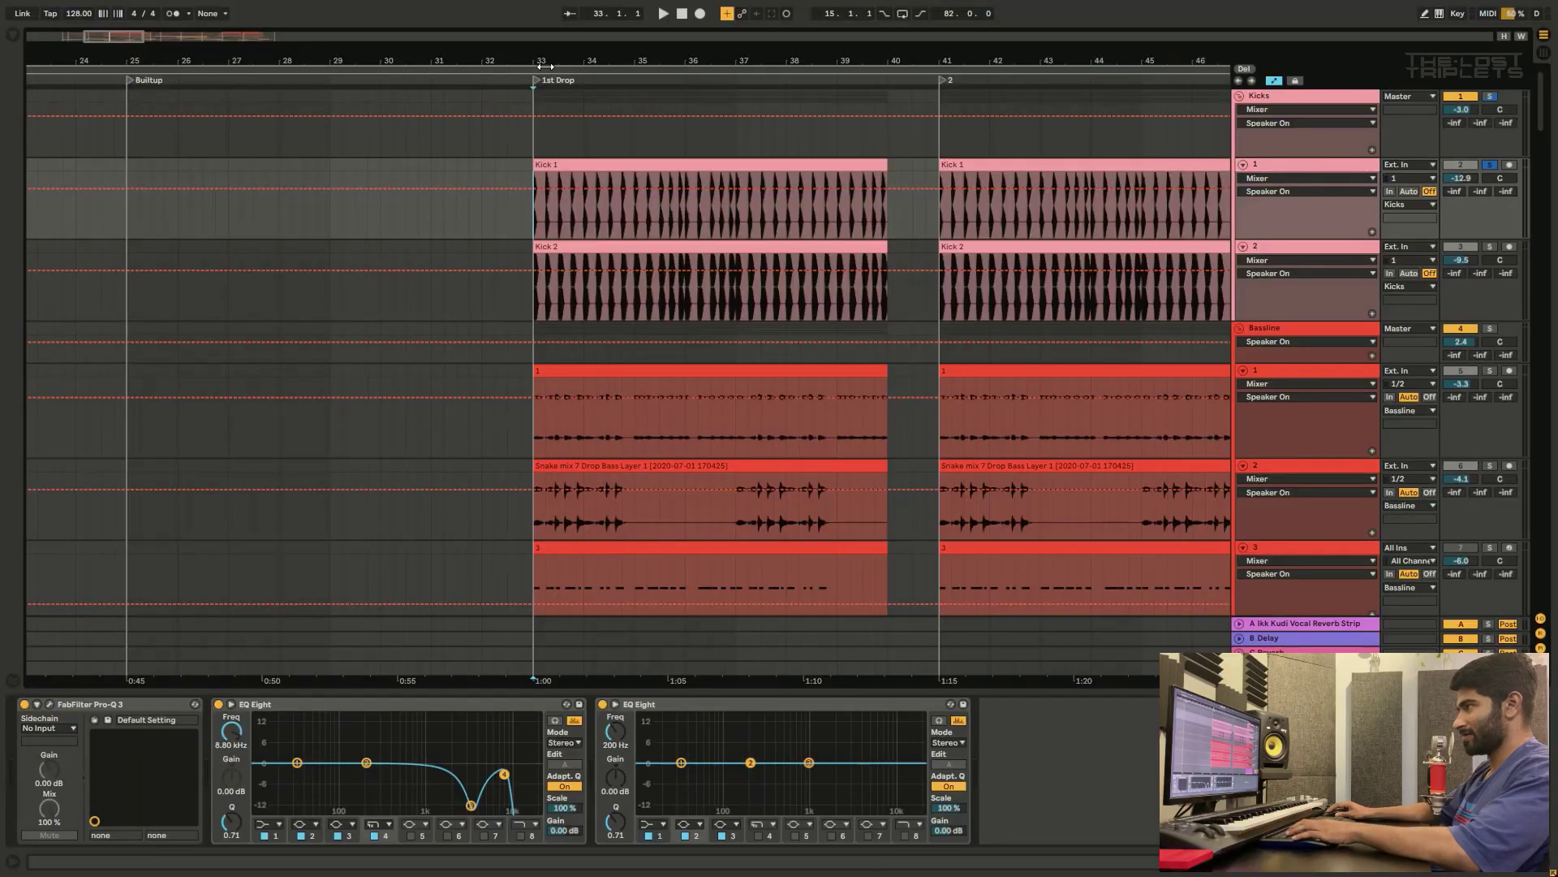
# Step: Replay the start of the soloed Kick 1 clip and view the track's FabFilter Pro-Q 3 curve
pyautogui.hscroll(3, 544, 67)
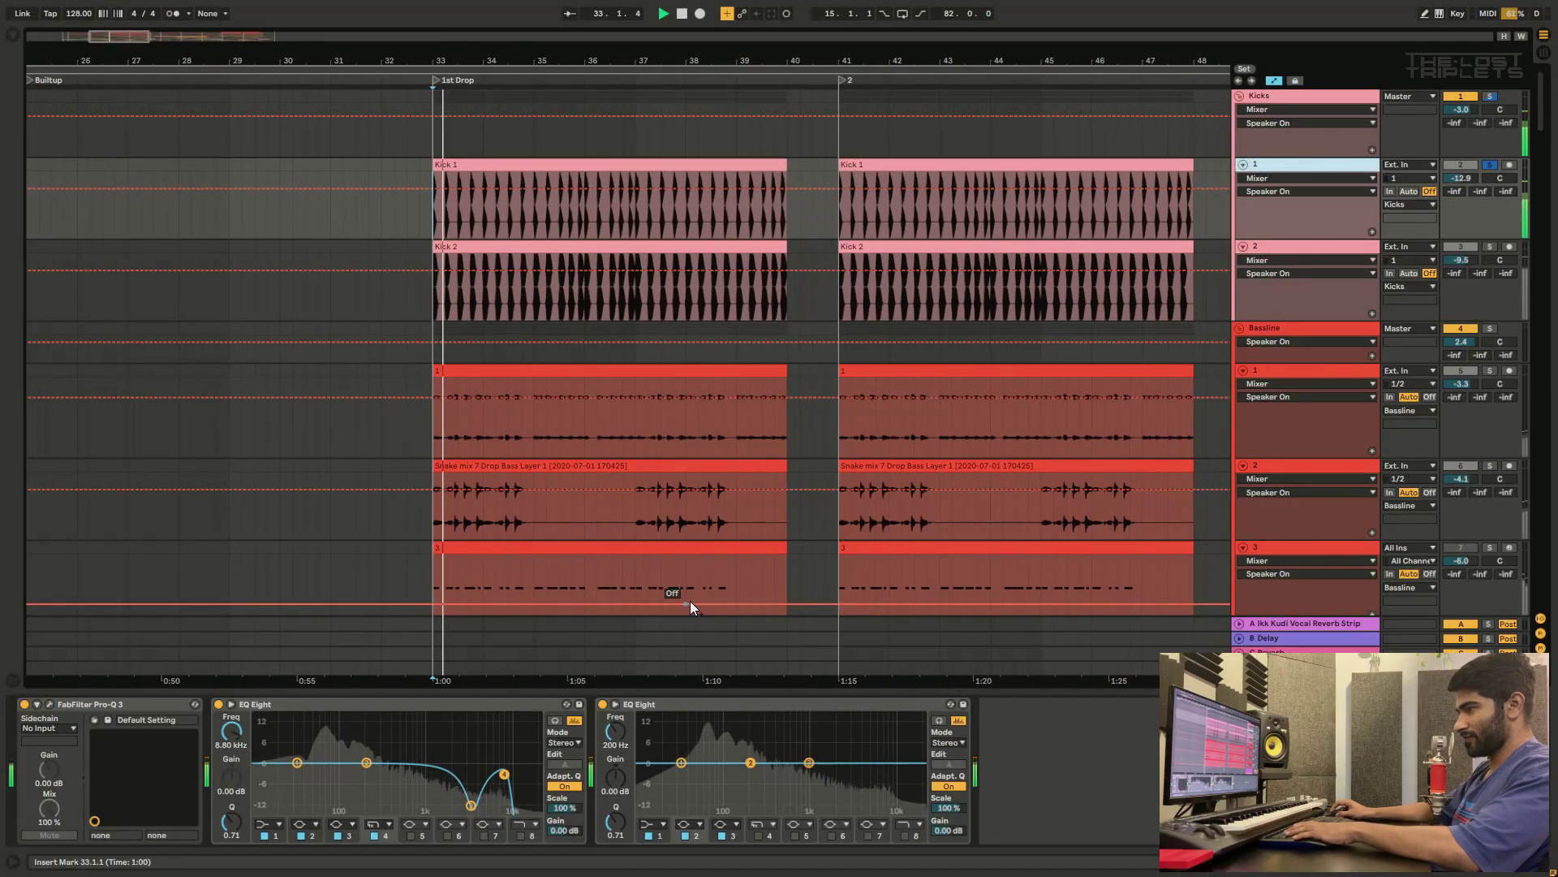
pyautogui.press('space')
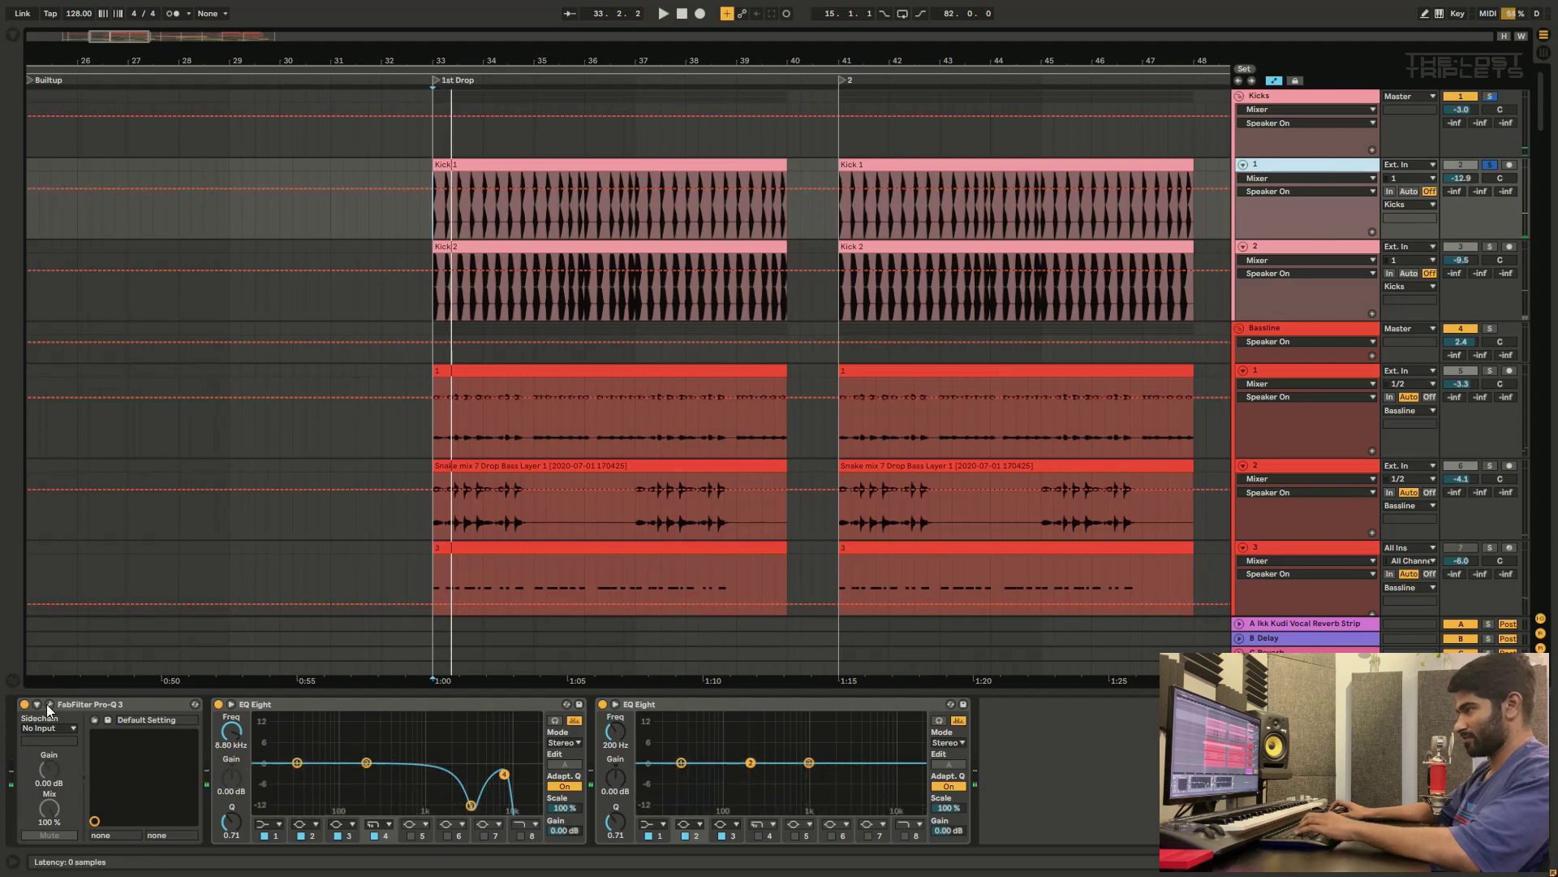
pyautogui.click(50, 704)
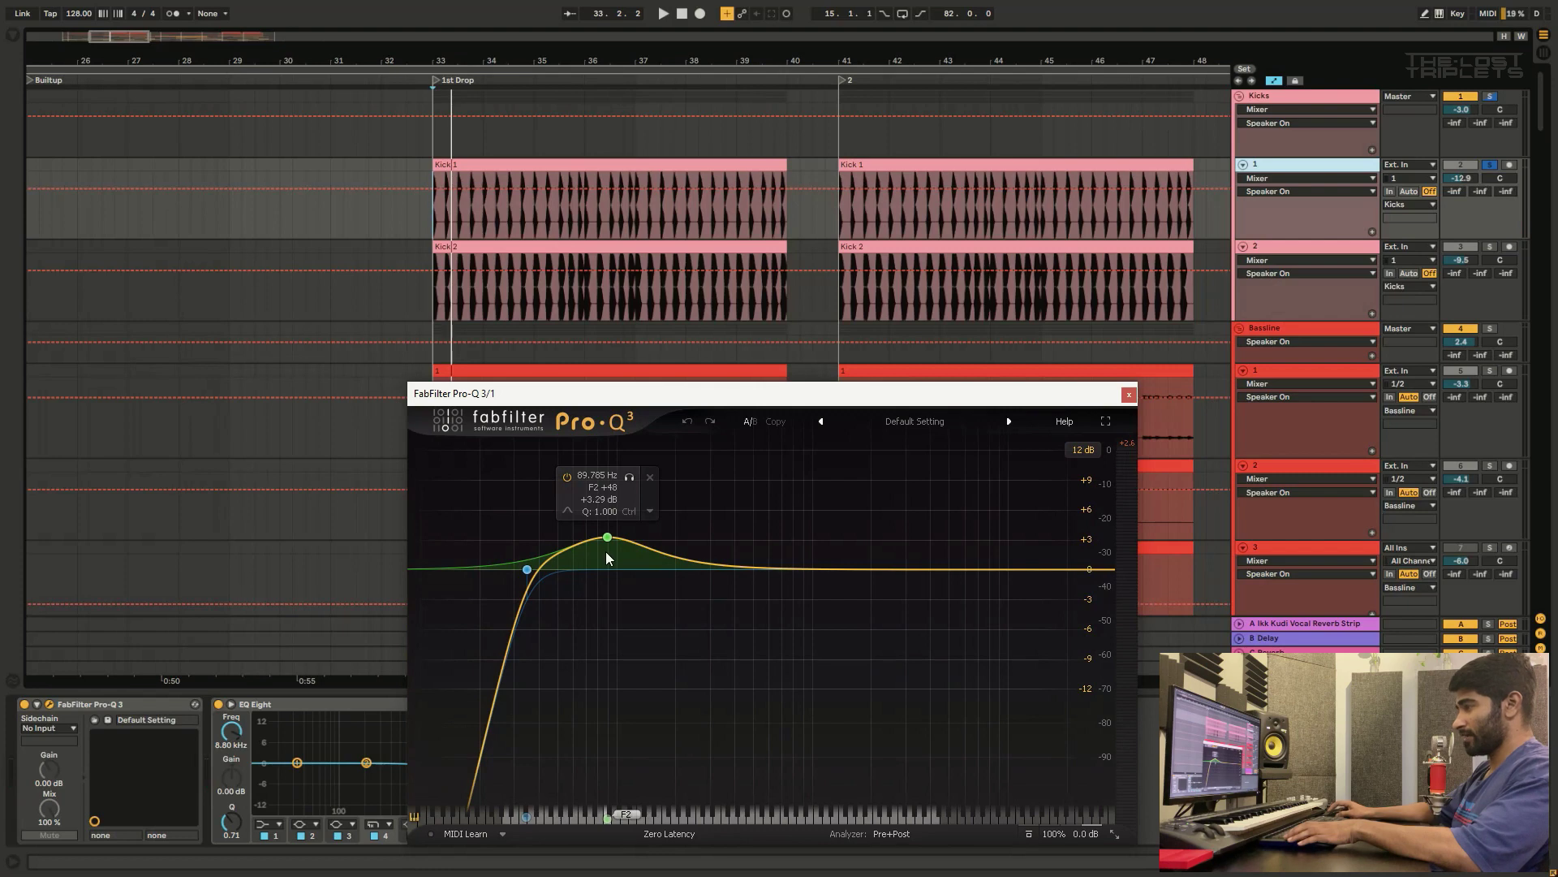
pyautogui.click(1127, 396)
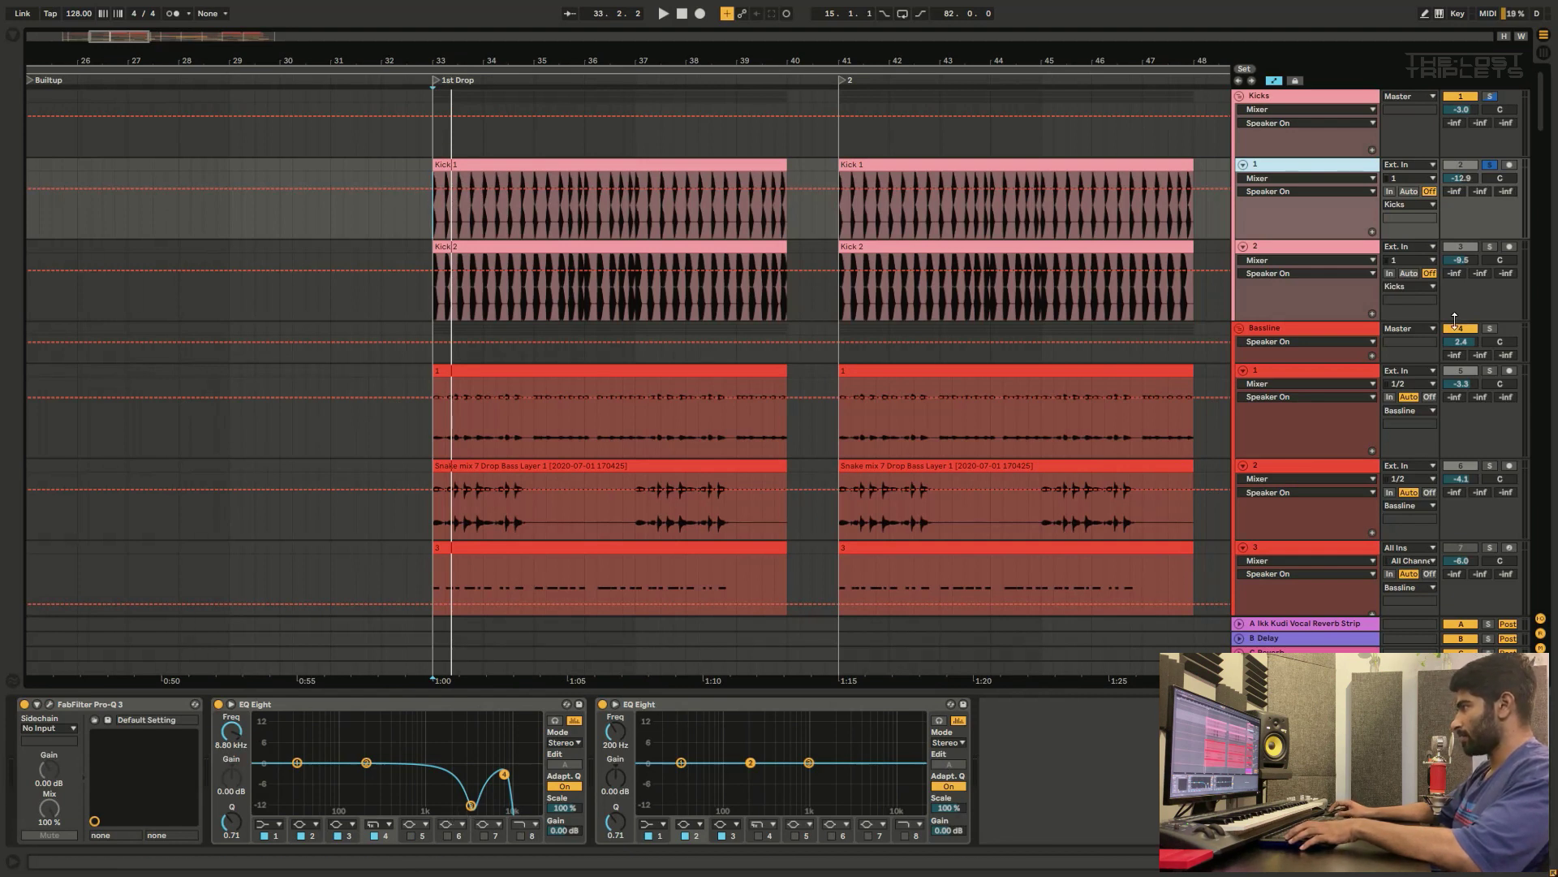
# Step: Audition track 2 of the Kicks group soloed from the 1st Drop marker at bar 33
pyautogui.click(1291, 252)
pyautogui.click(1490, 246)
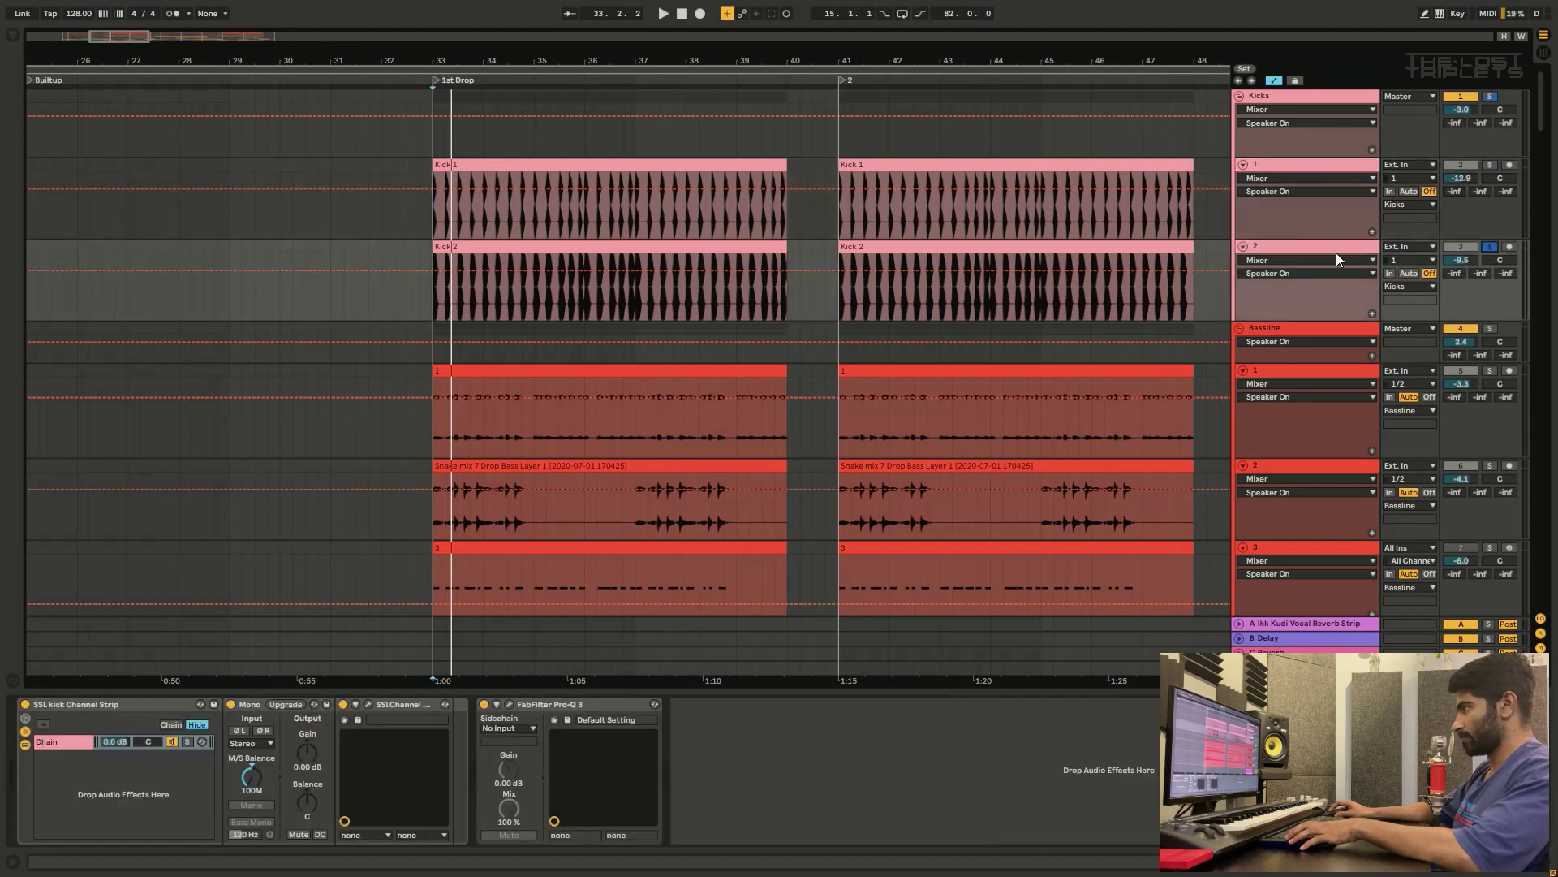
pyautogui.click(435, 300)
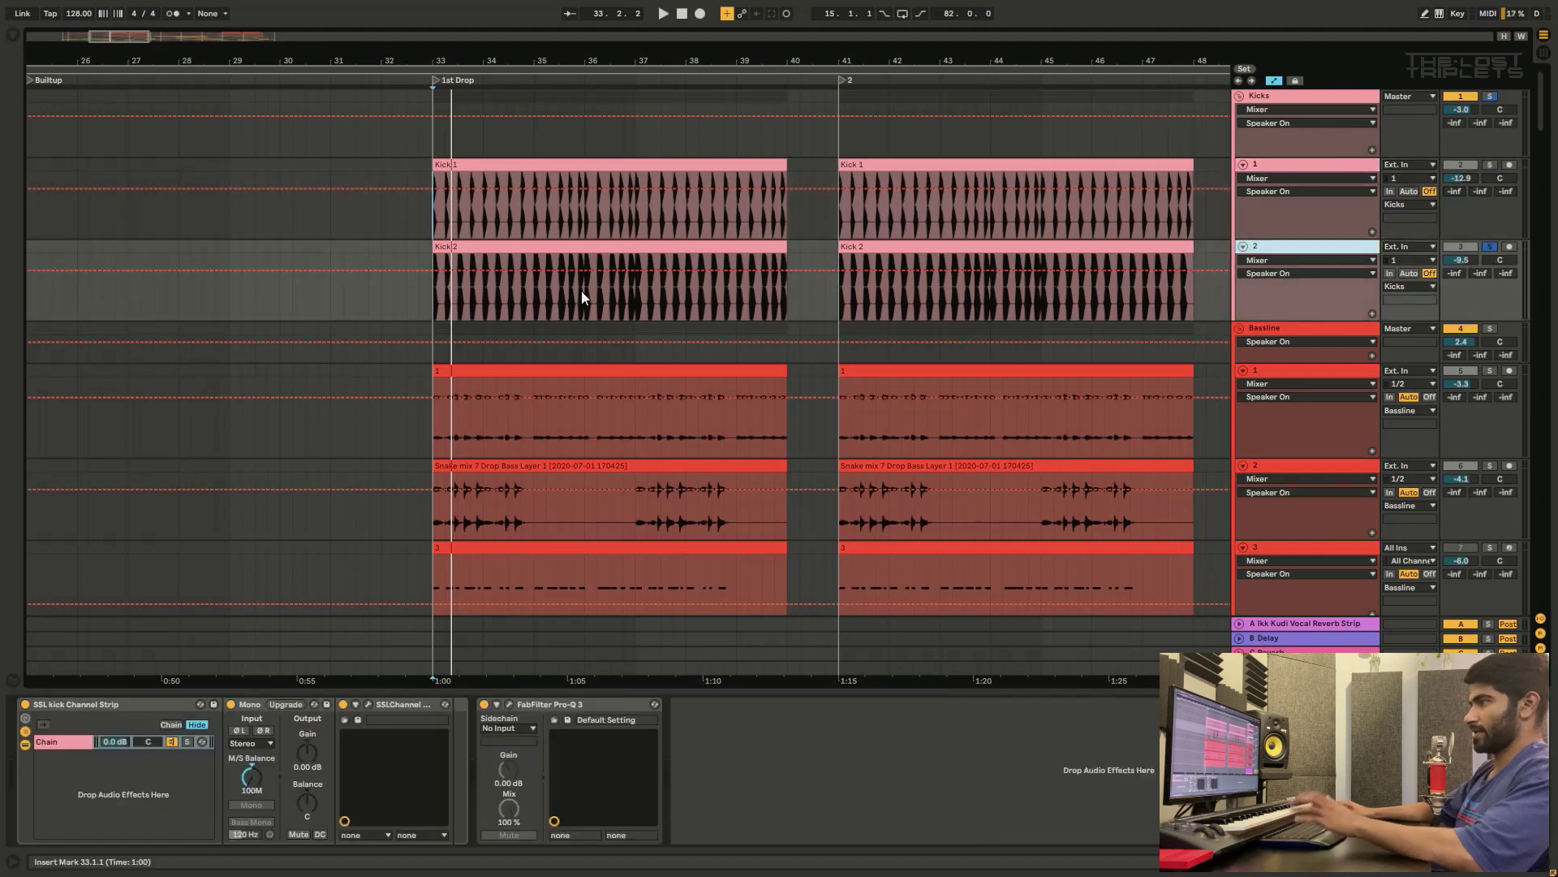
pyautogui.click(1264, 245)
pyautogui.press('space')
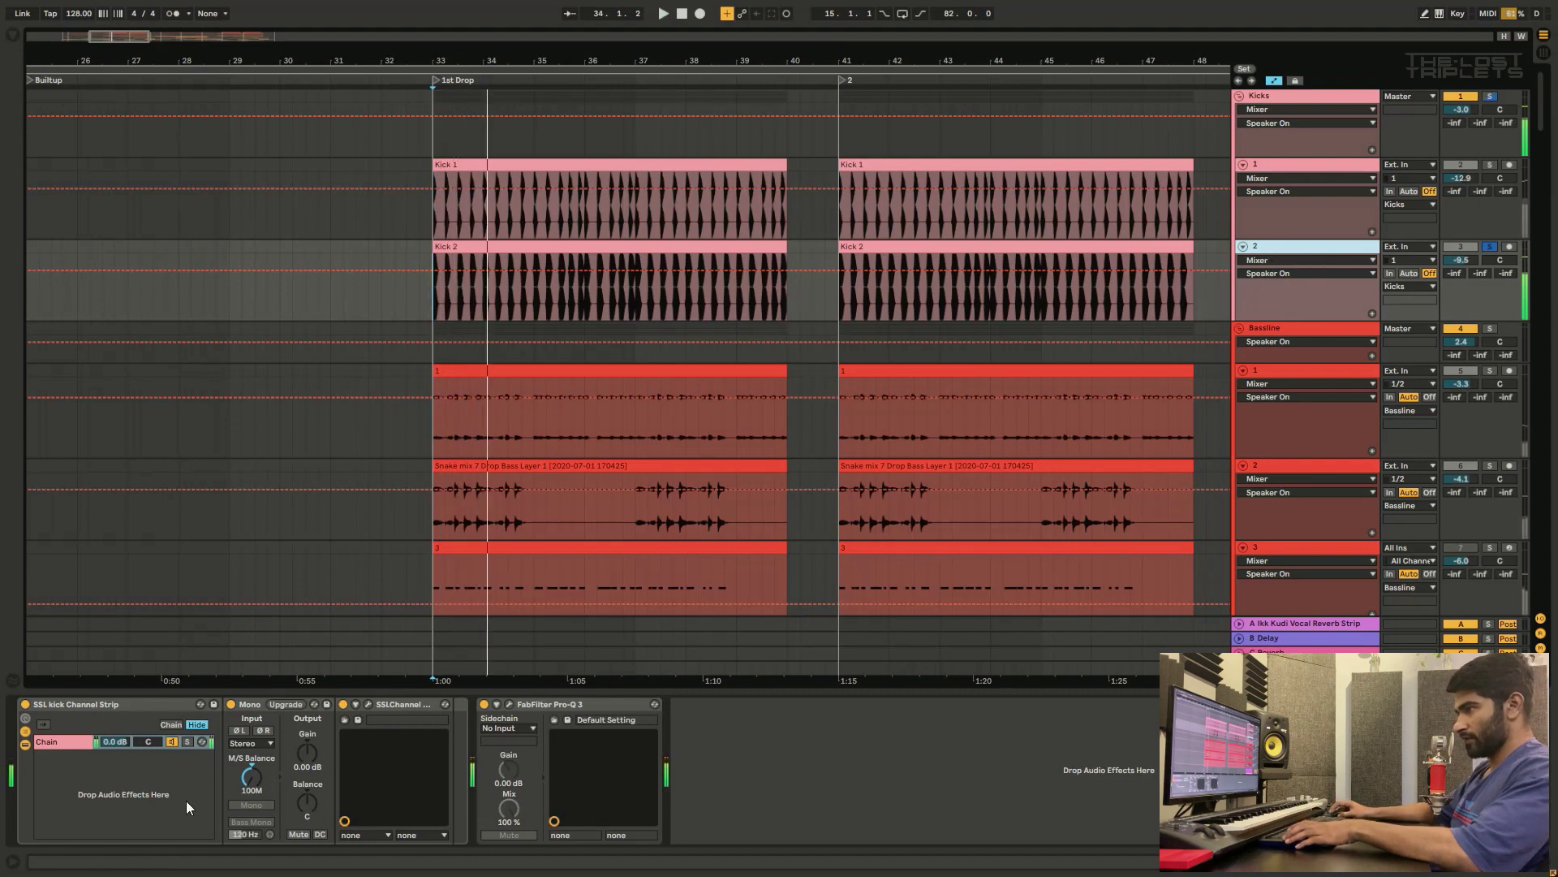
# Step: View the SSLChannel Mono and FabFilter Pro-Q 3 settings on track 2 of the Kicks group
pyautogui.click(368, 706)
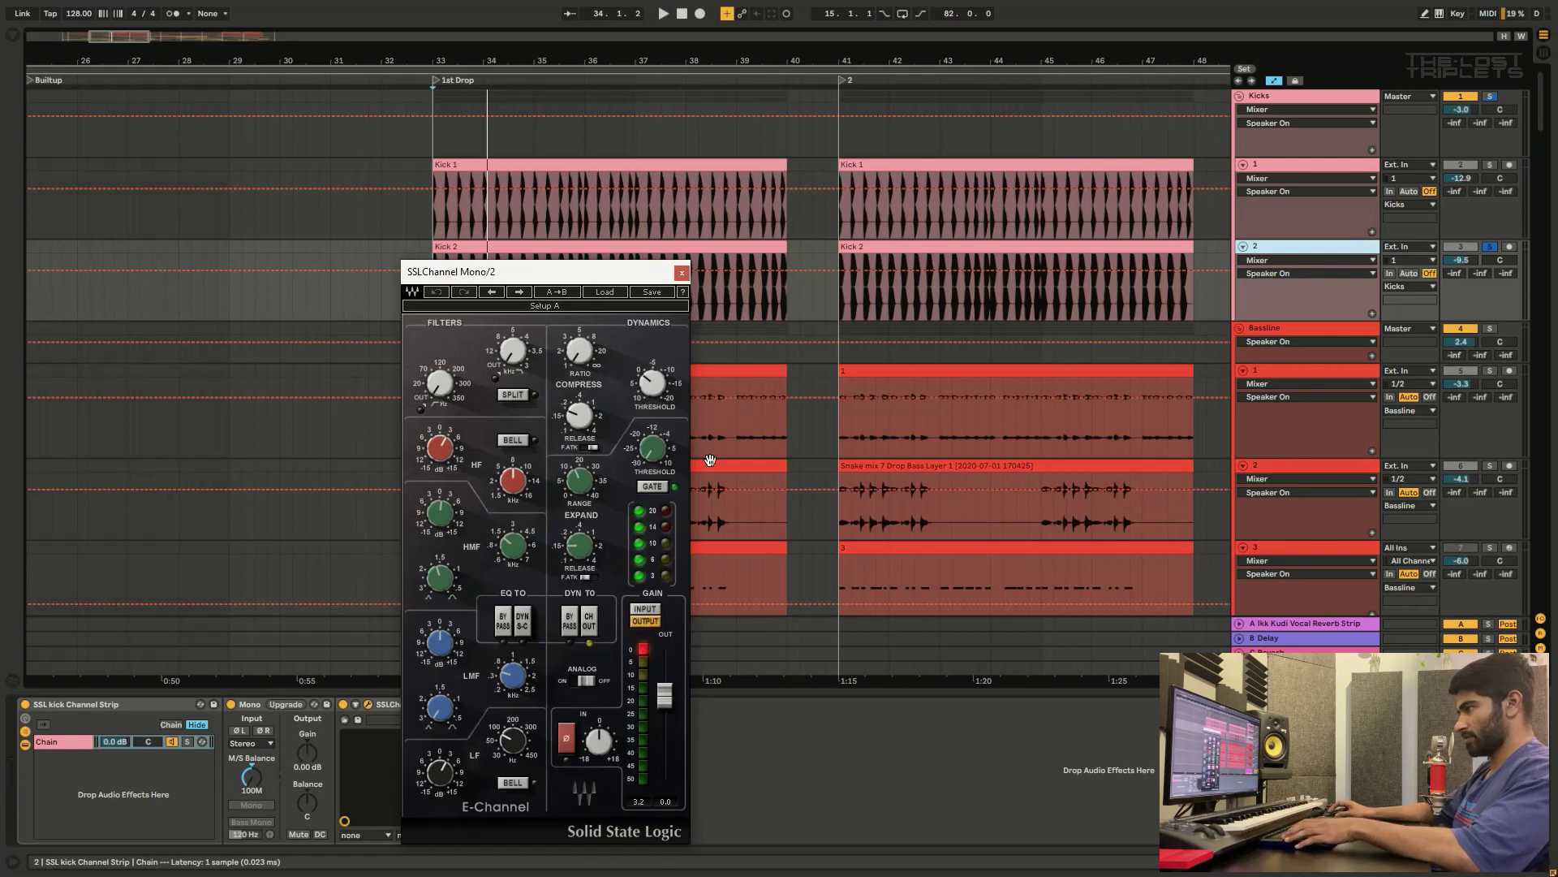
pyautogui.moveTo(543, 285); pyautogui.dragTo(297, 239)
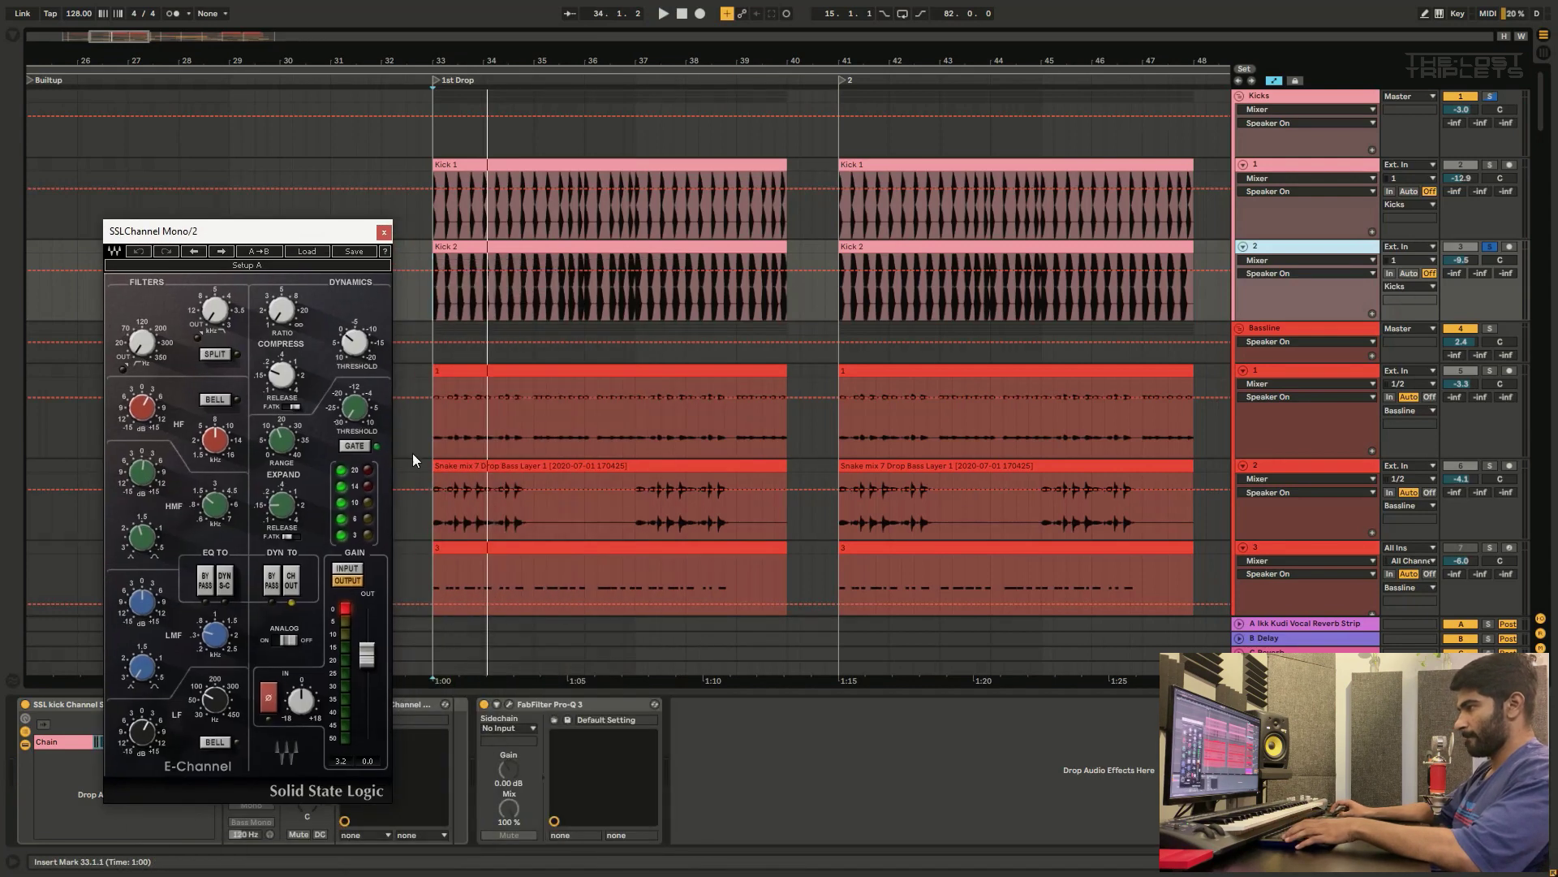
pyautogui.click(506, 703)
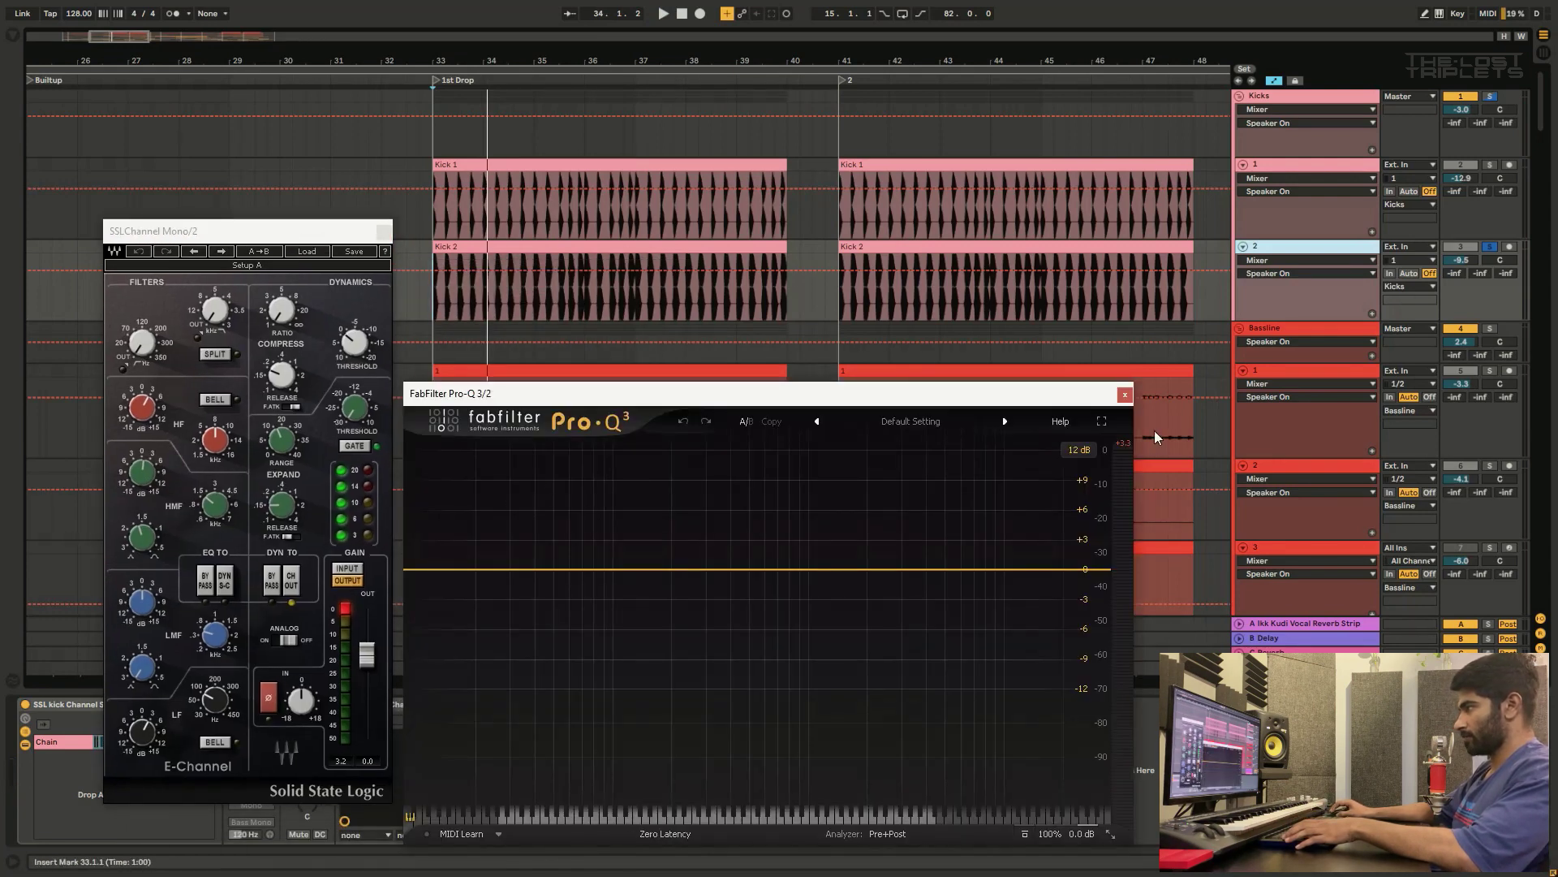
pyautogui.click(1124, 397)
pyautogui.click(379, 237)
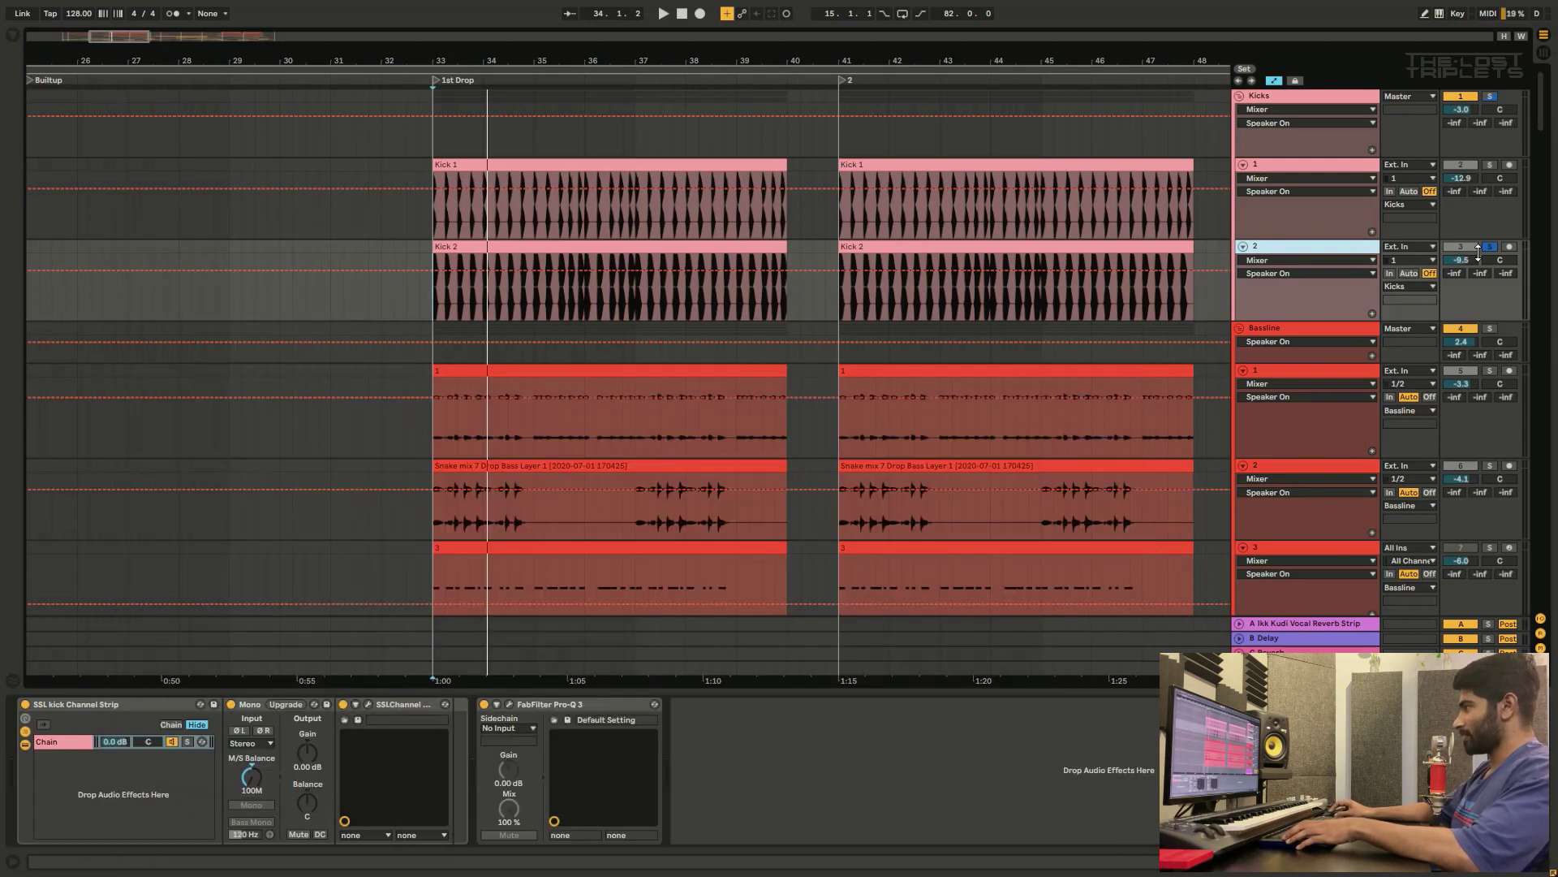
# Step: Select the Kicks group and view its SPL Transient Designer Plus and first FabFilter Pro-Q 3 settings
pyautogui.click(1315, 99)
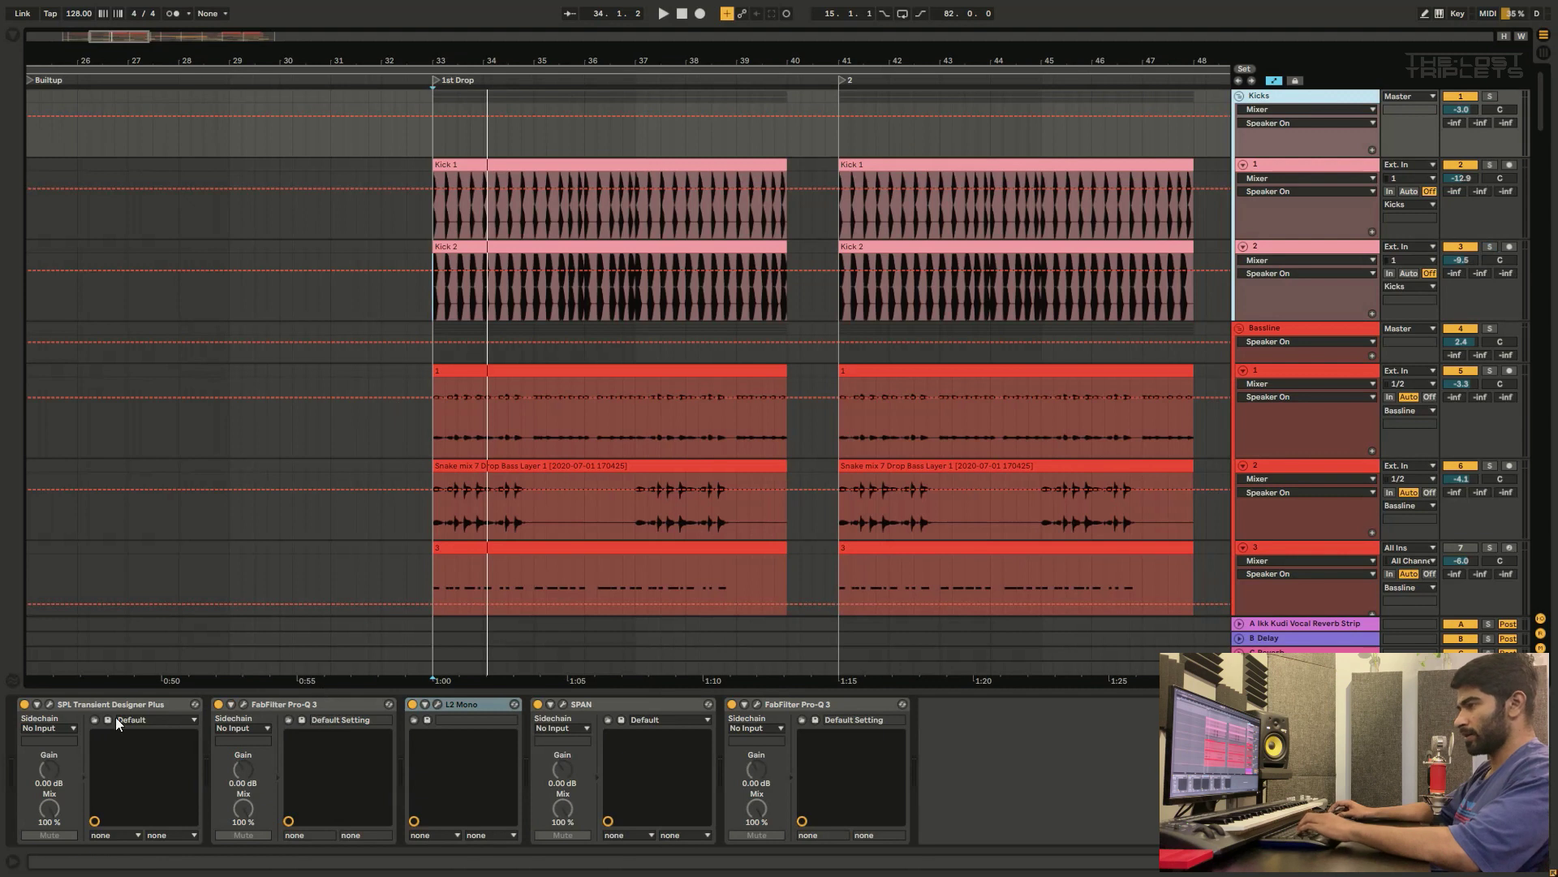
pyautogui.click(50, 704)
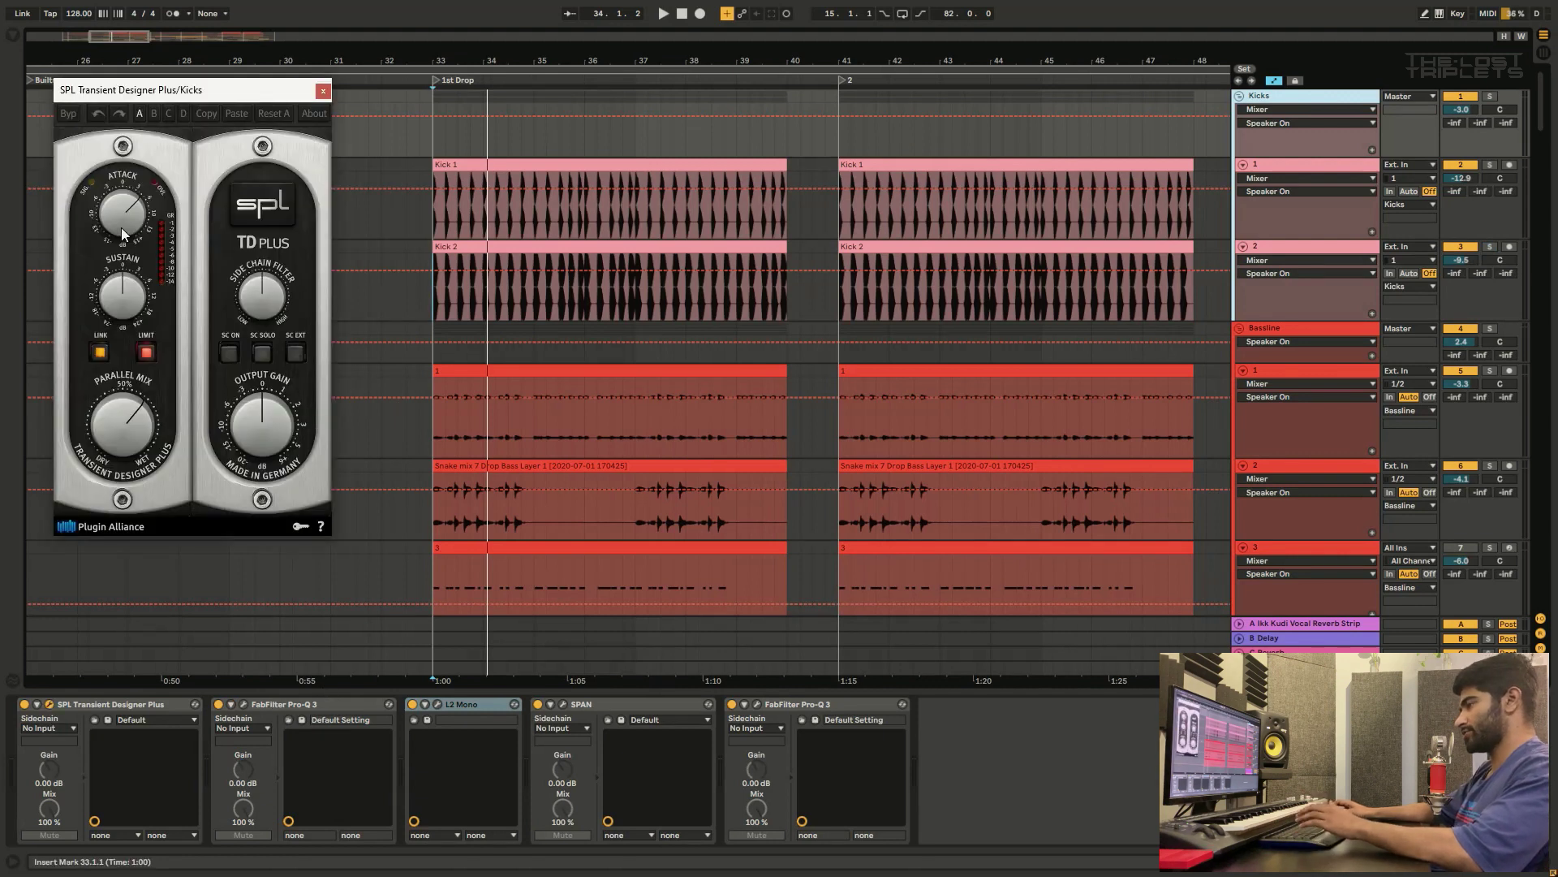
pyautogui.click(323, 92)
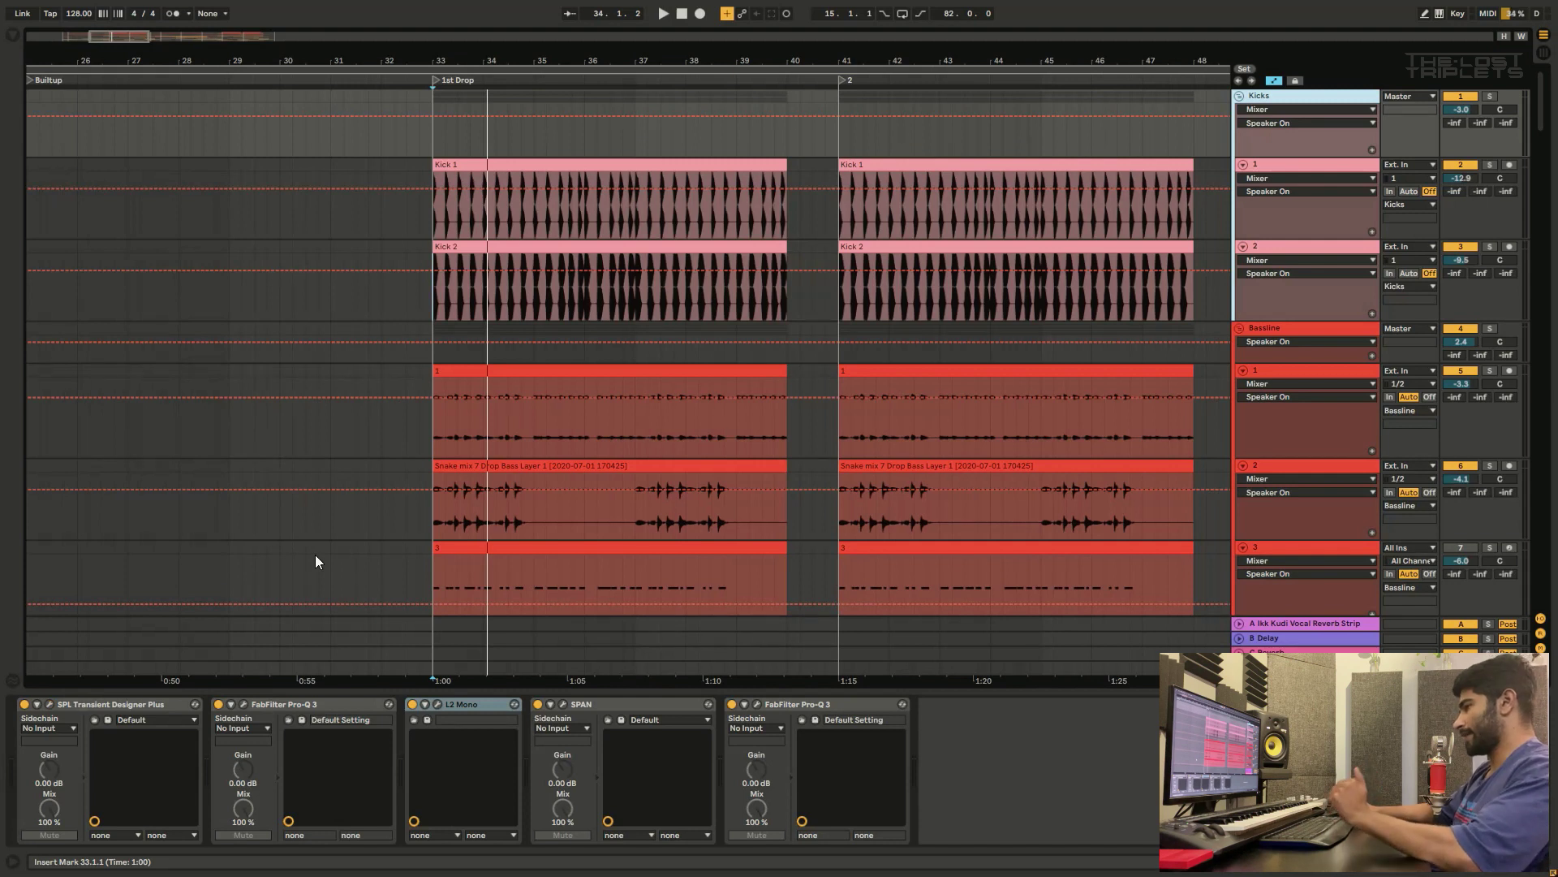
pyautogui.click(243, 705)
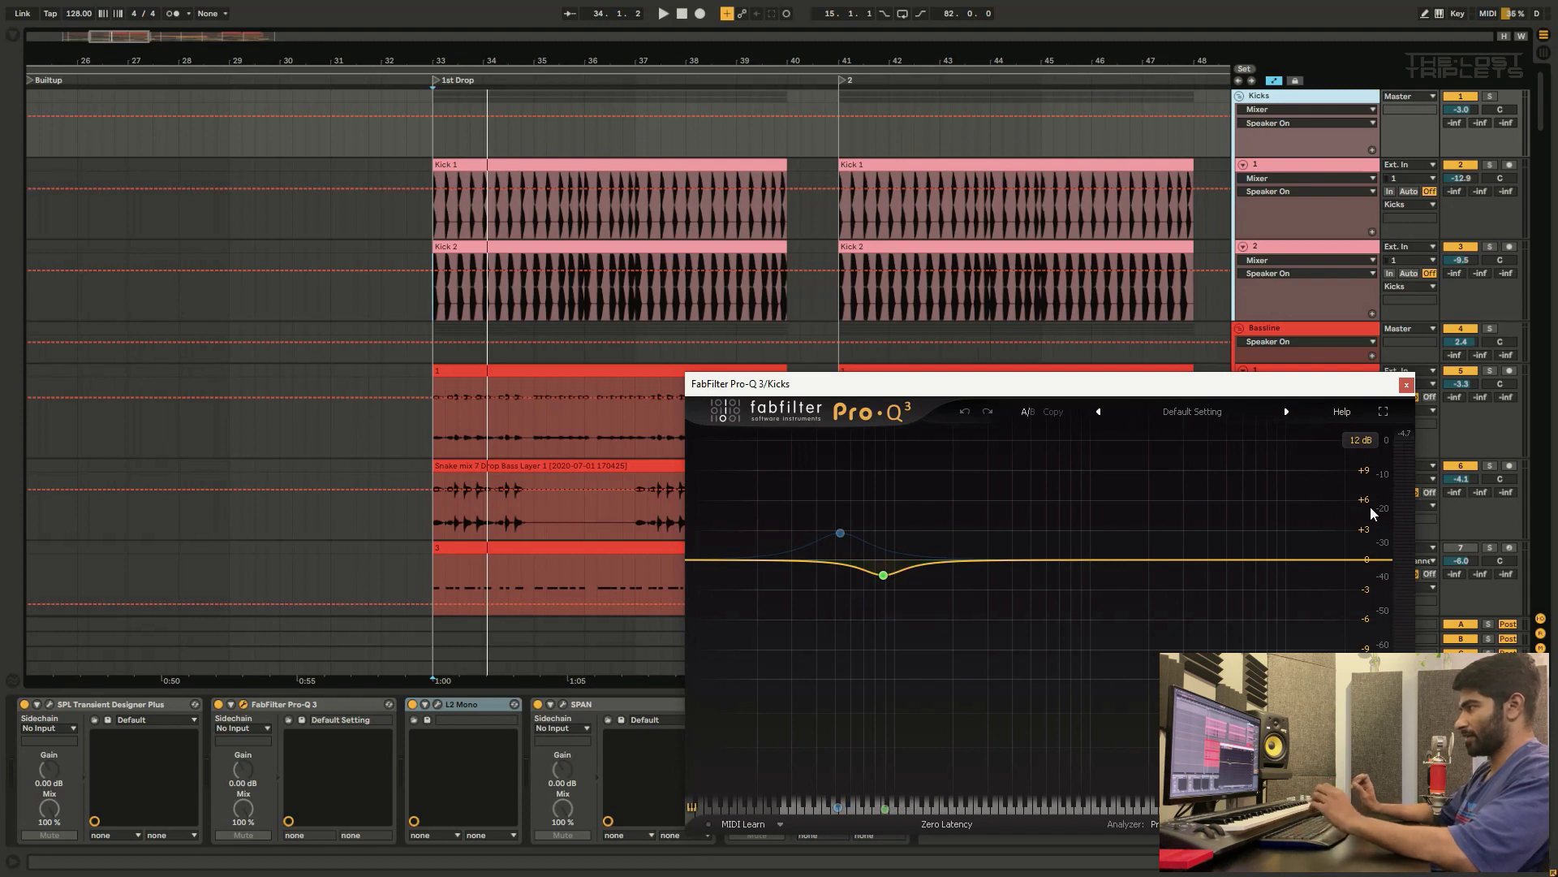
pyautogui.click(1407, 384)
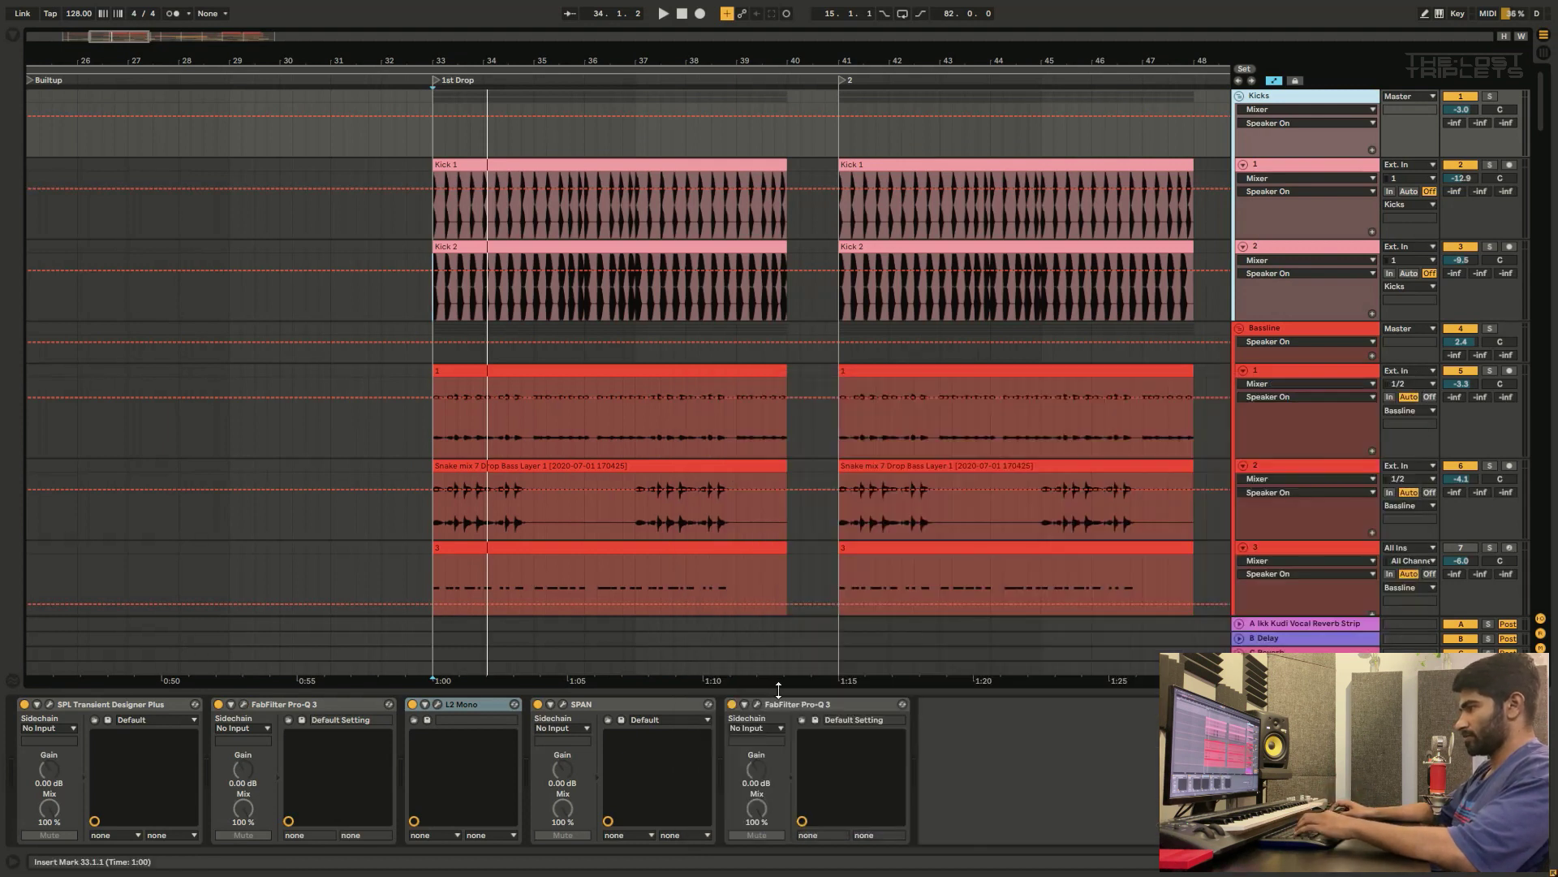
# Step: View the L2 Mono limiter settings on the Kicks group and open its SPAN spectrum analyzer
pyautogui.click(438, 703)
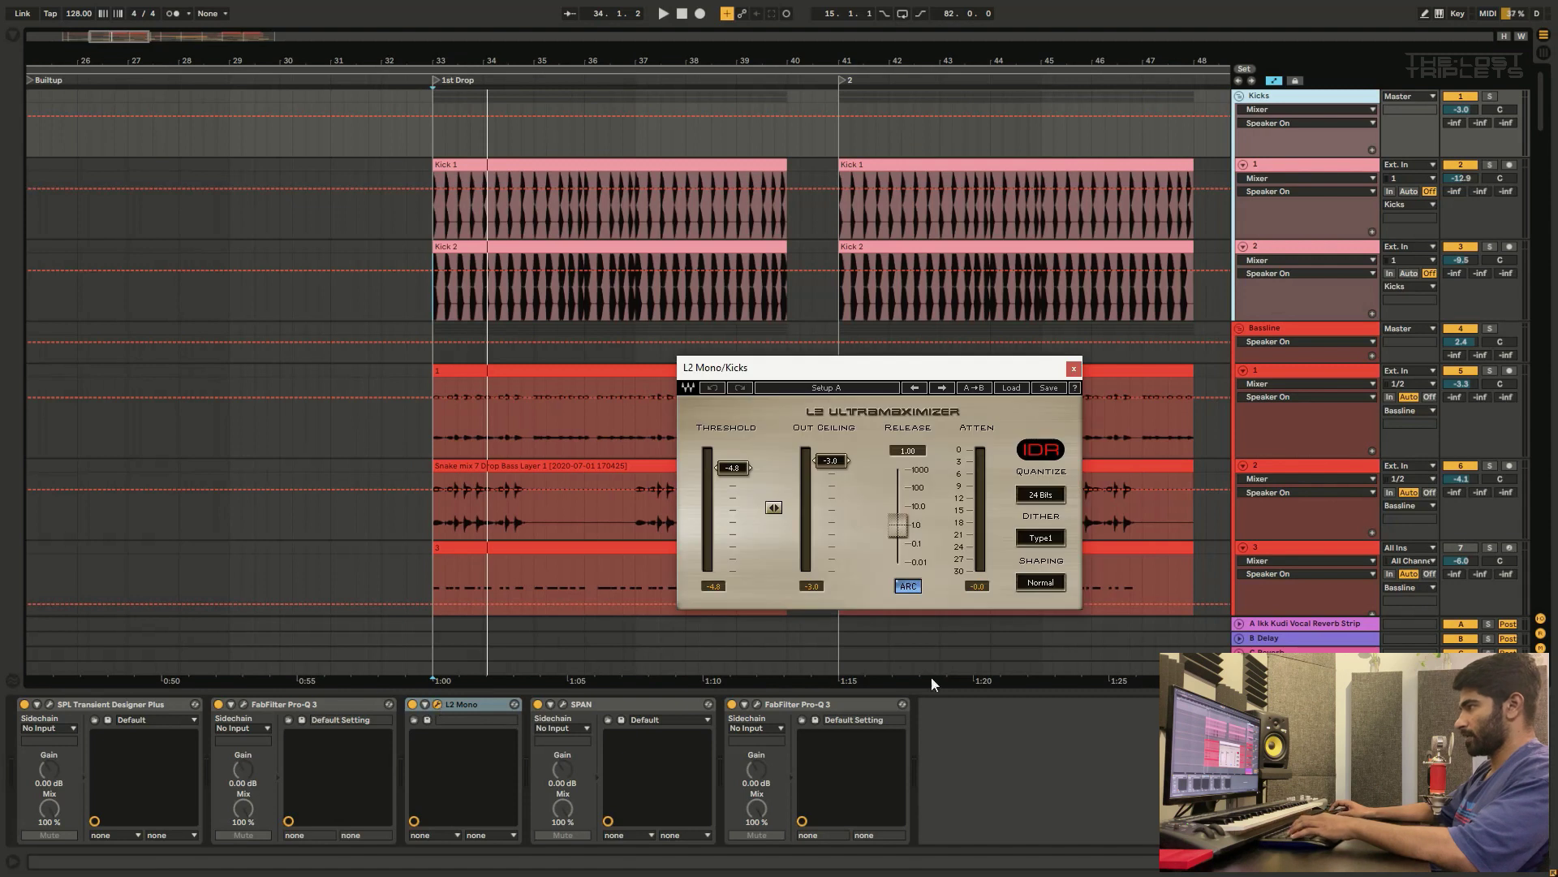
pyautogui.moveTo(843, 373); pyautogui.dragTo(613, 356)
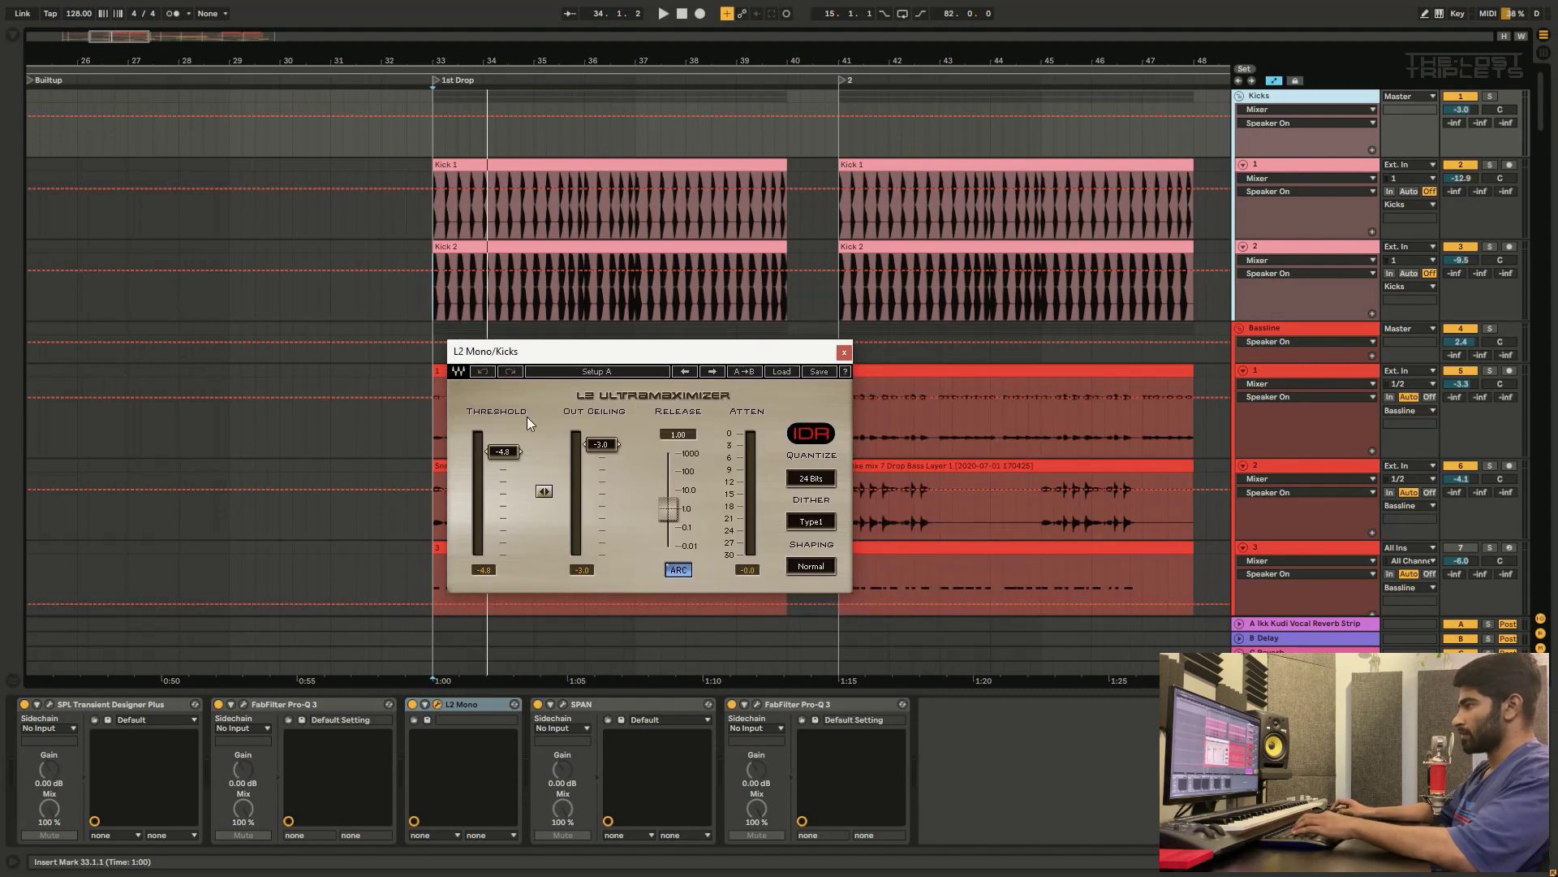
pyautogui.click(842, 352)
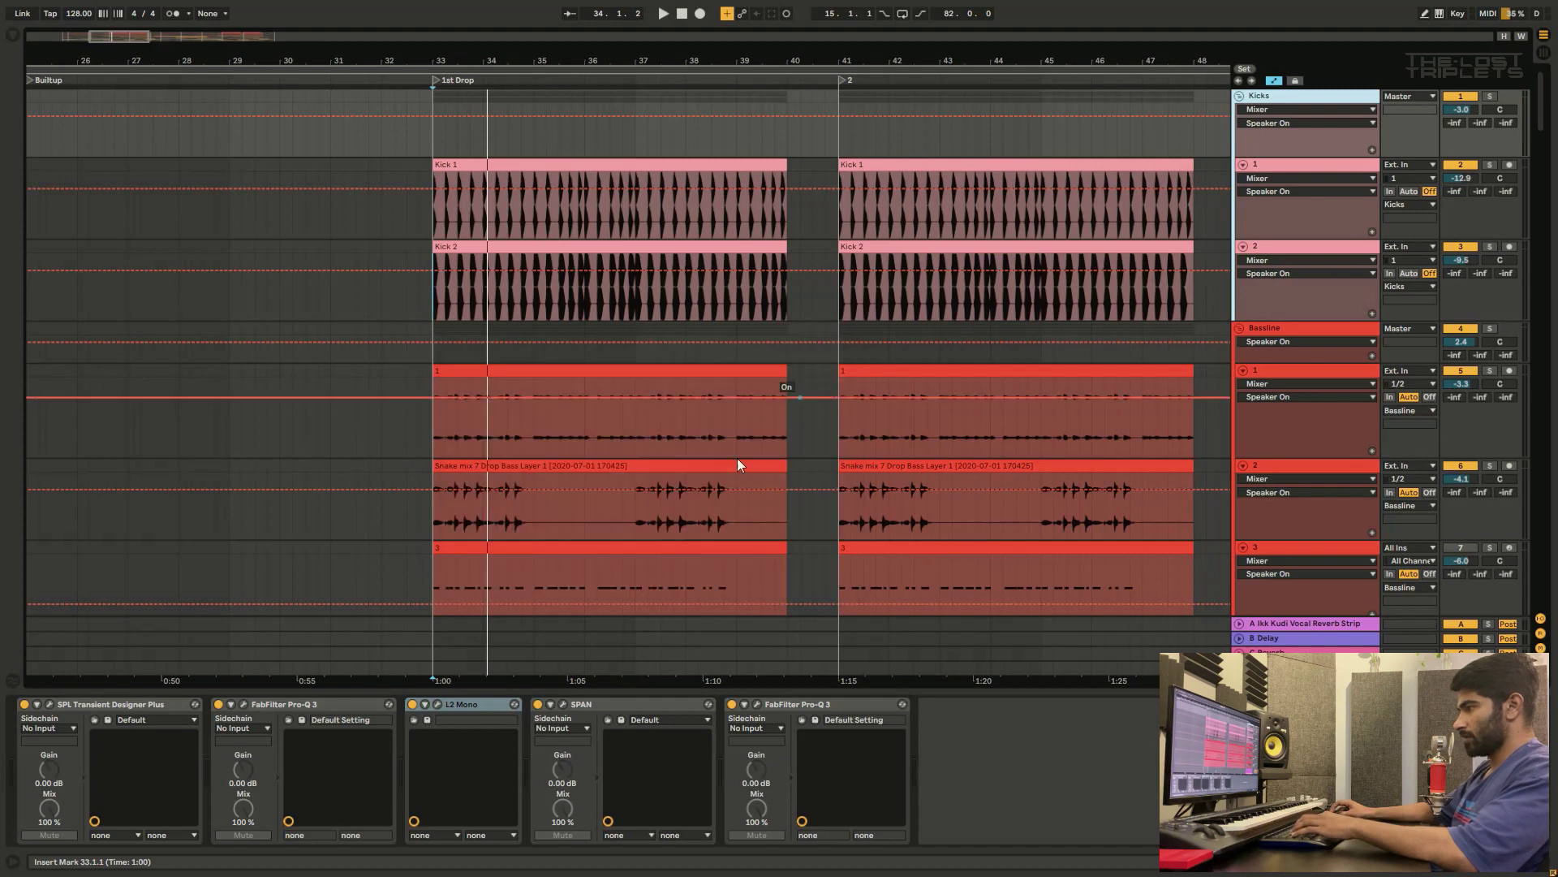
pyautogui.click(563, 704)
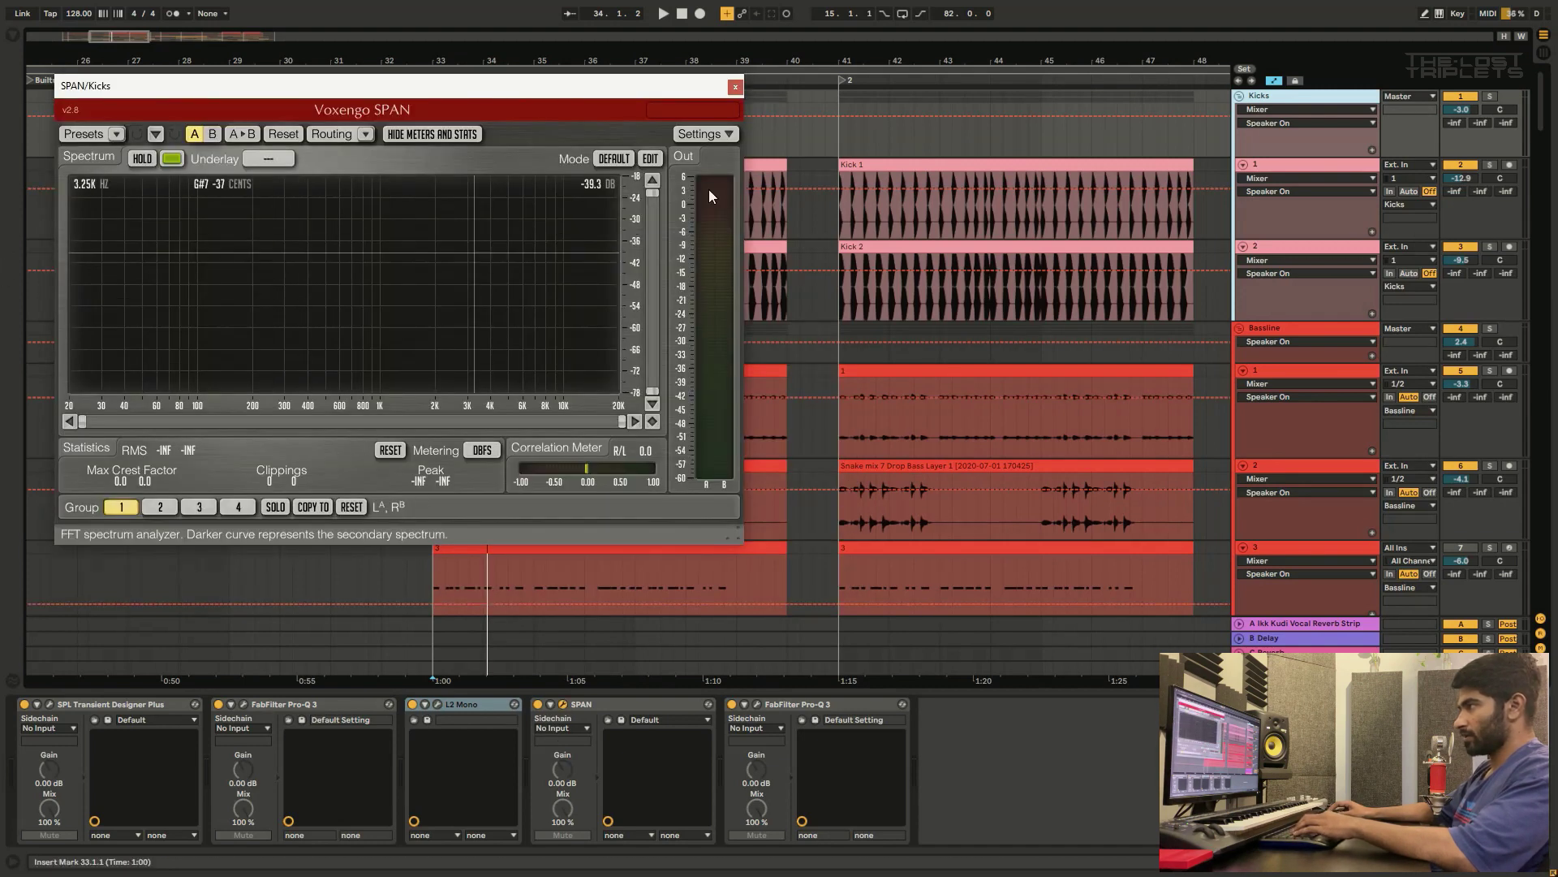
# Step: Close SPAN on the Kicks group and view the group's last FabFilter Pro-Q 3 and its L2 Mono limiter parameters
pyautogui.click(735, 87)
pyautogui.click(560, 705)
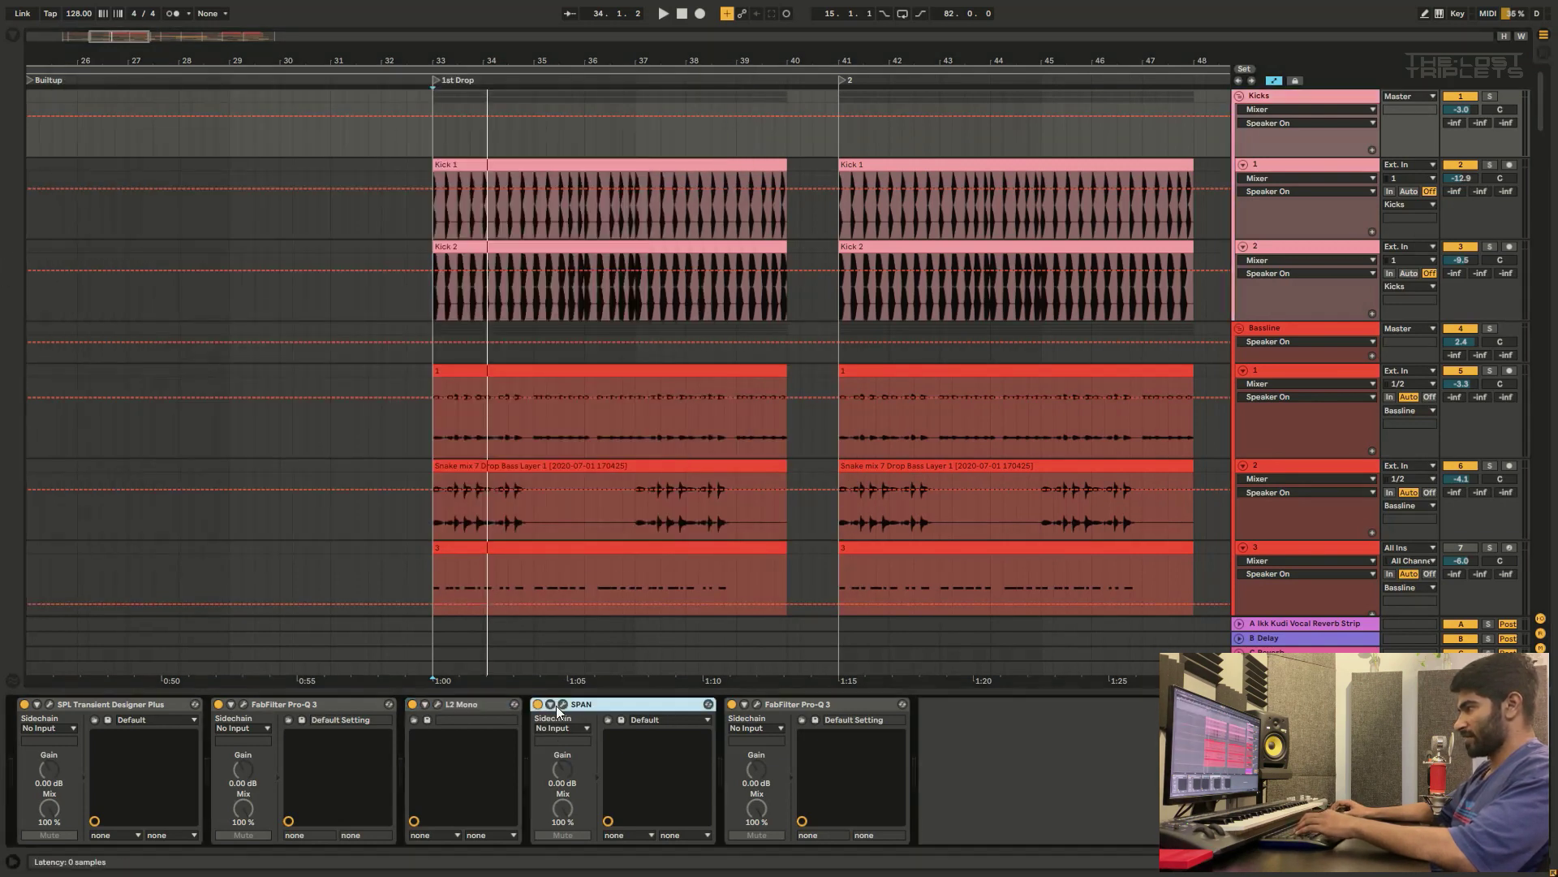
pyautogui.click(735, 87)
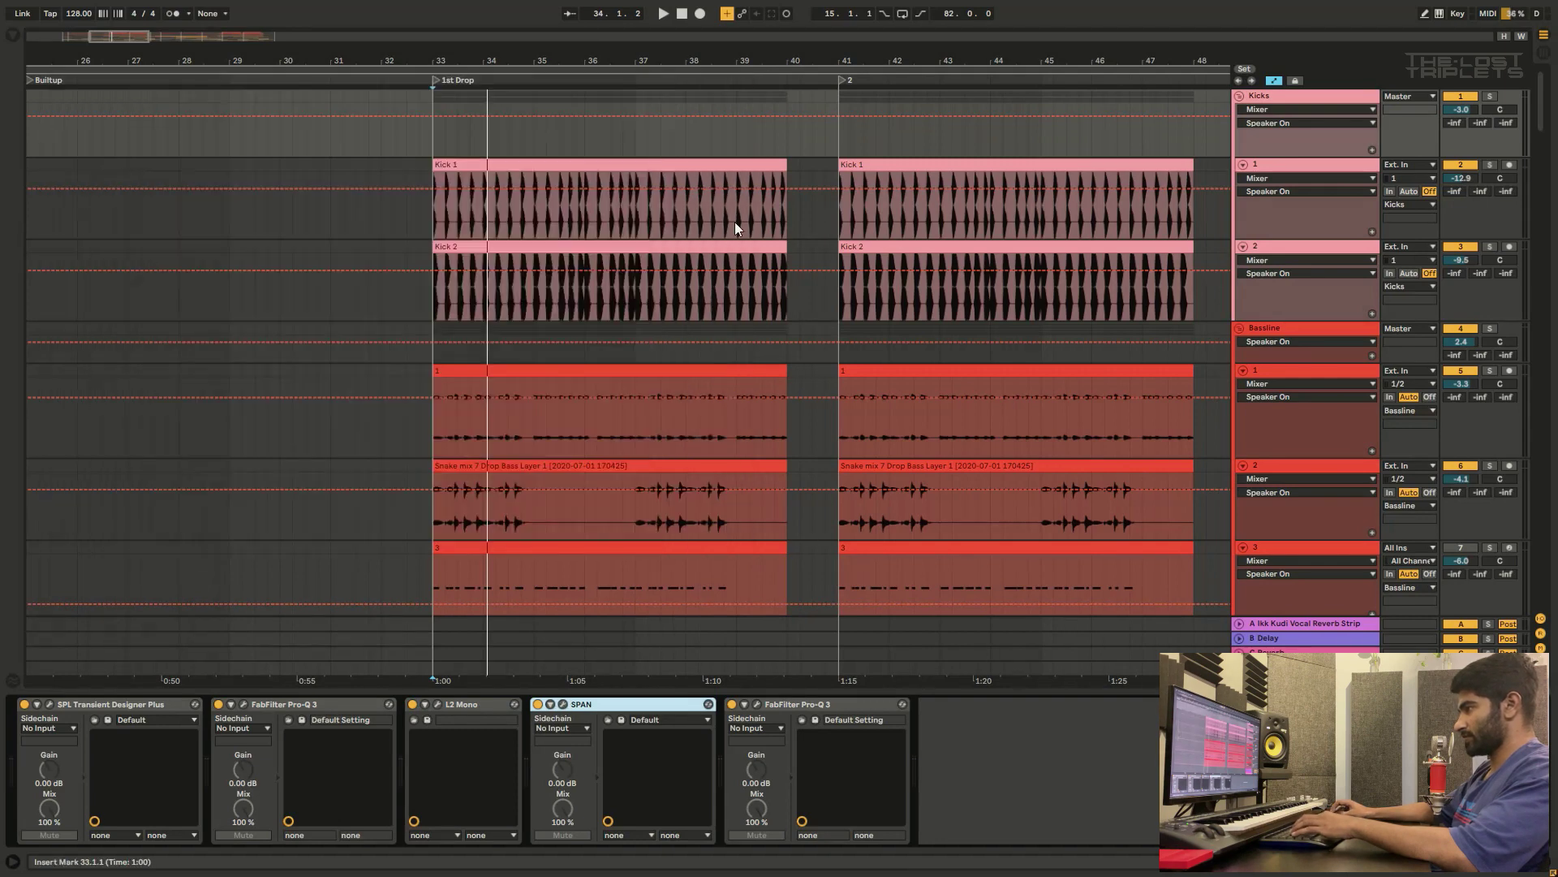
pyautogui.click(757, 704)
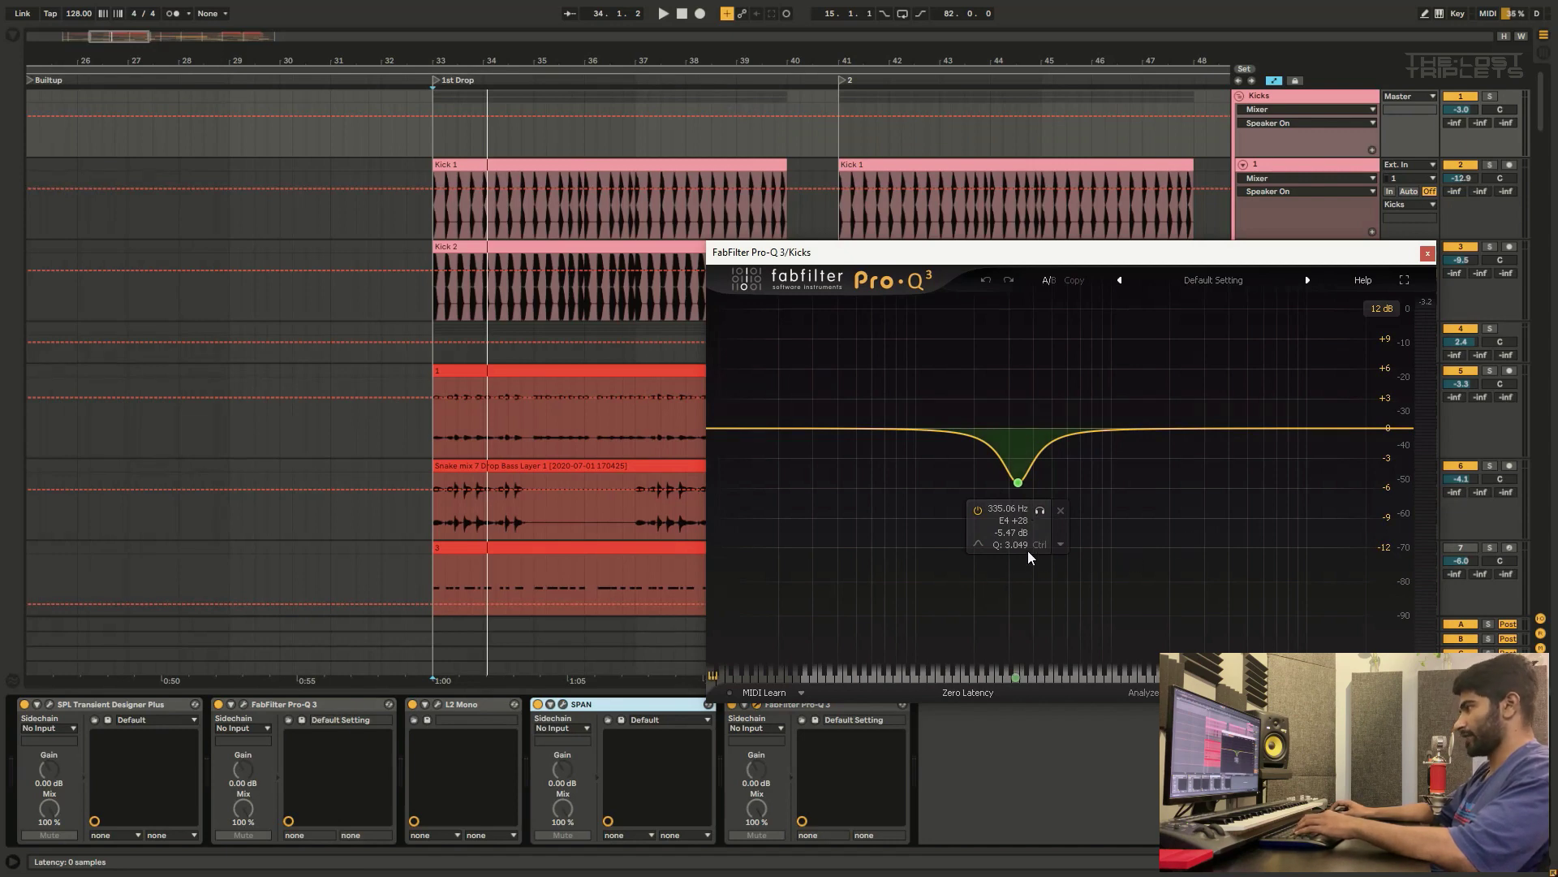
pyautogui.click(1427, 254)
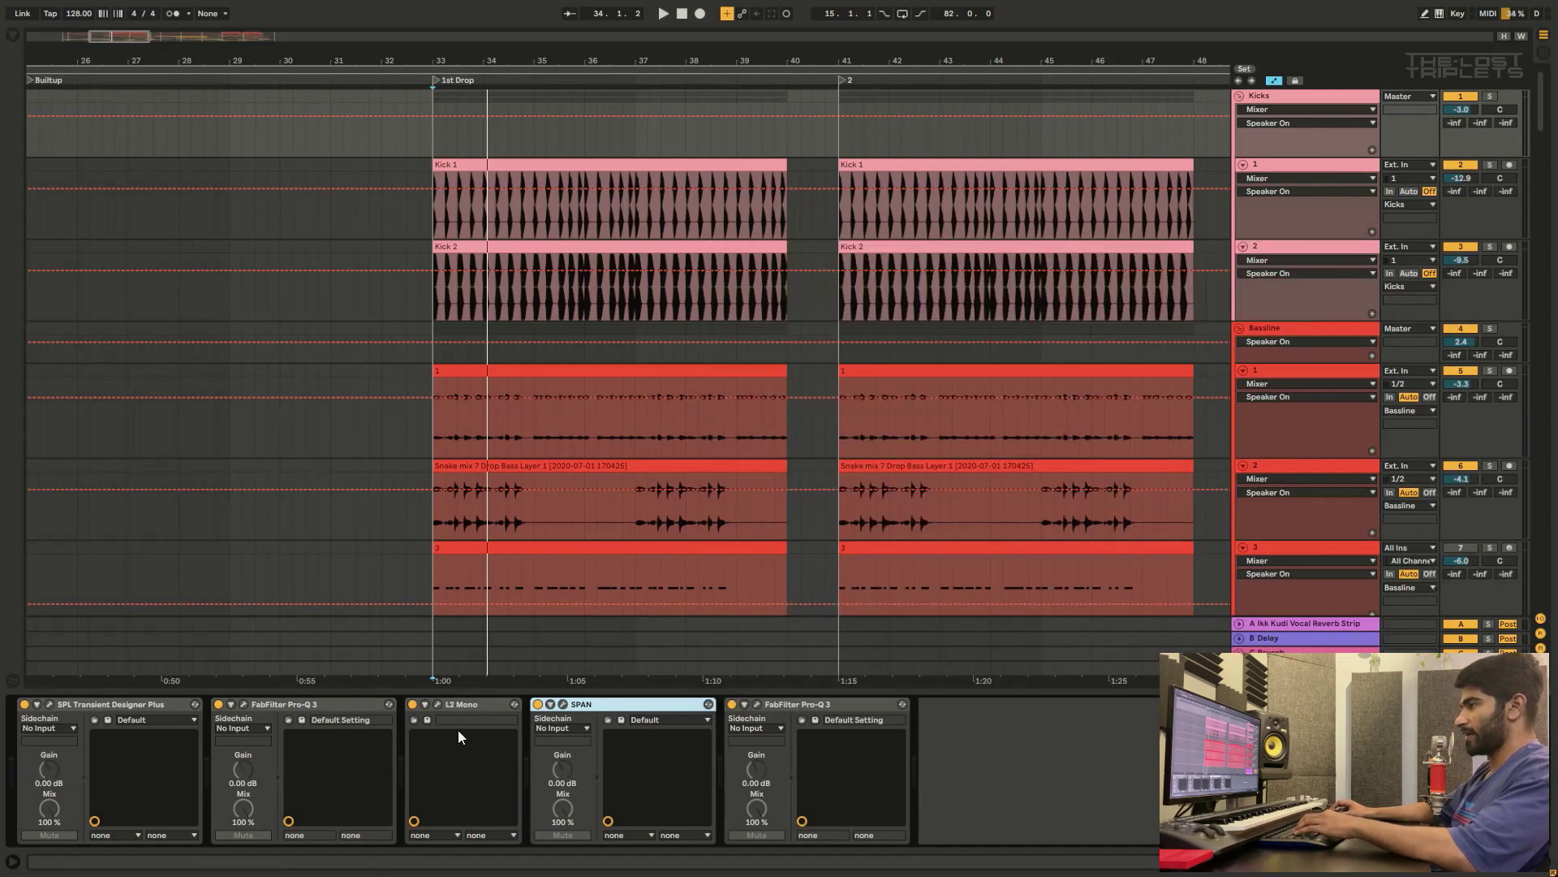
pyautogui.click(424, 704)
pyautogui.click(438, 705)
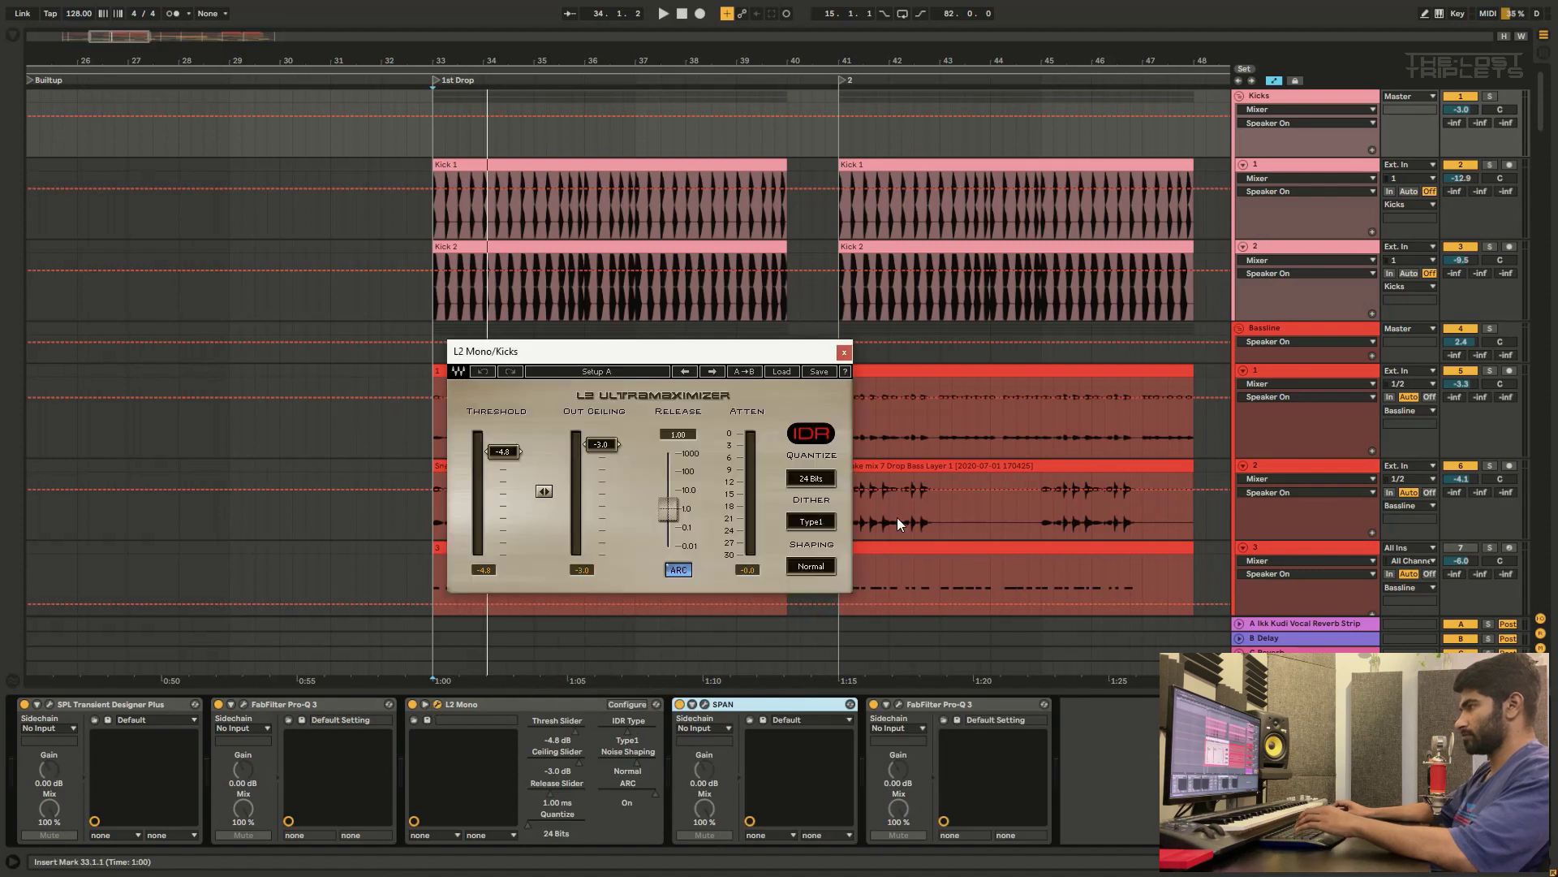
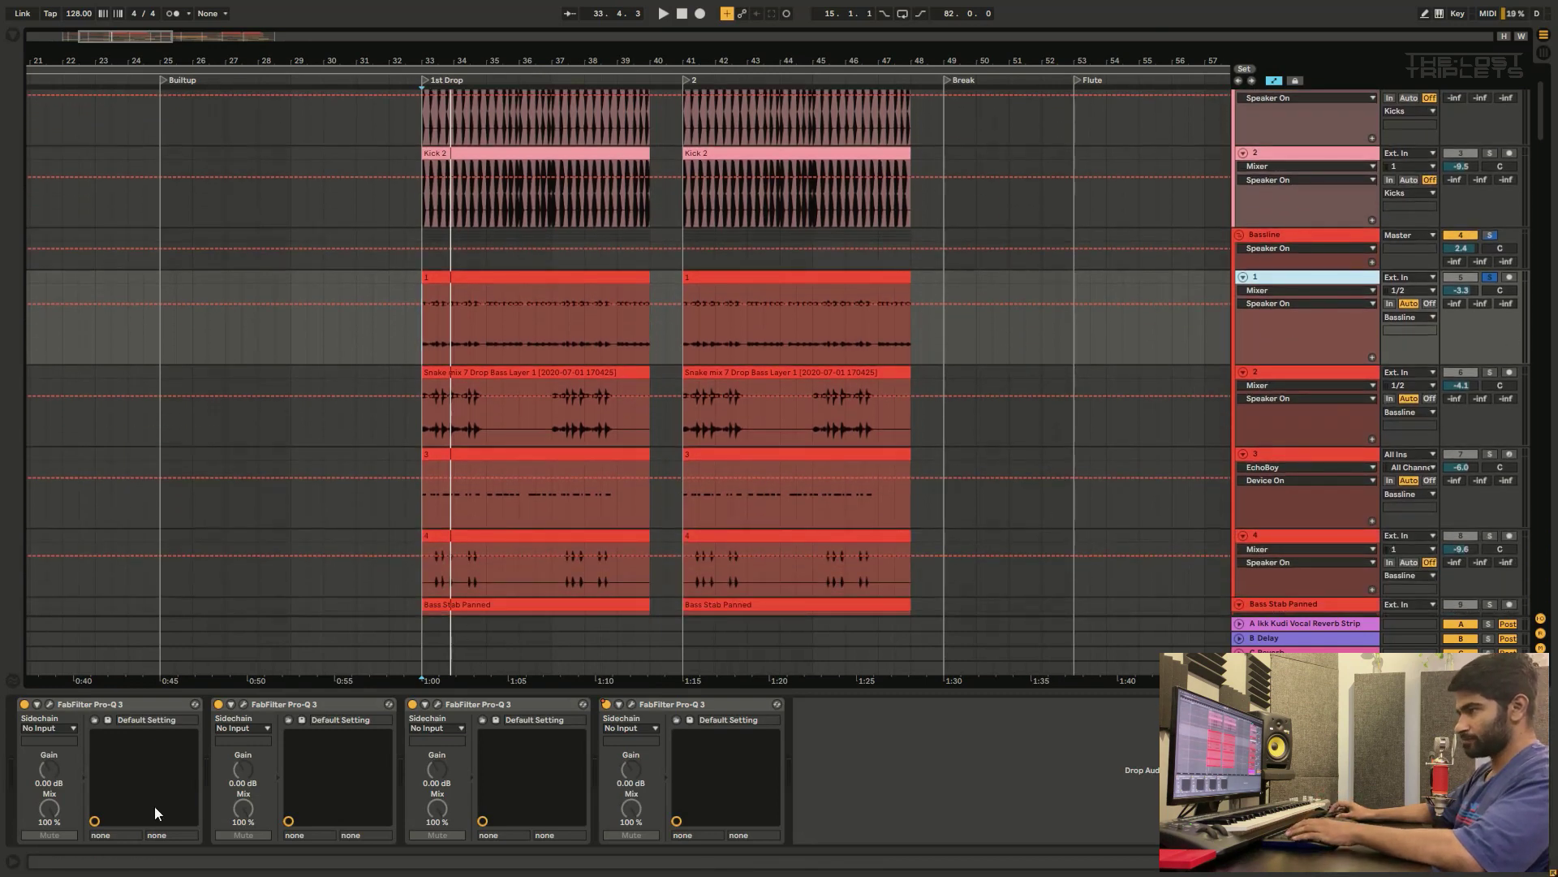
# Step: View the settings of the four FabFilter Pro-Q 3 equalizers on track 1 of the Bassline group
pyautogui.click(50, 704)
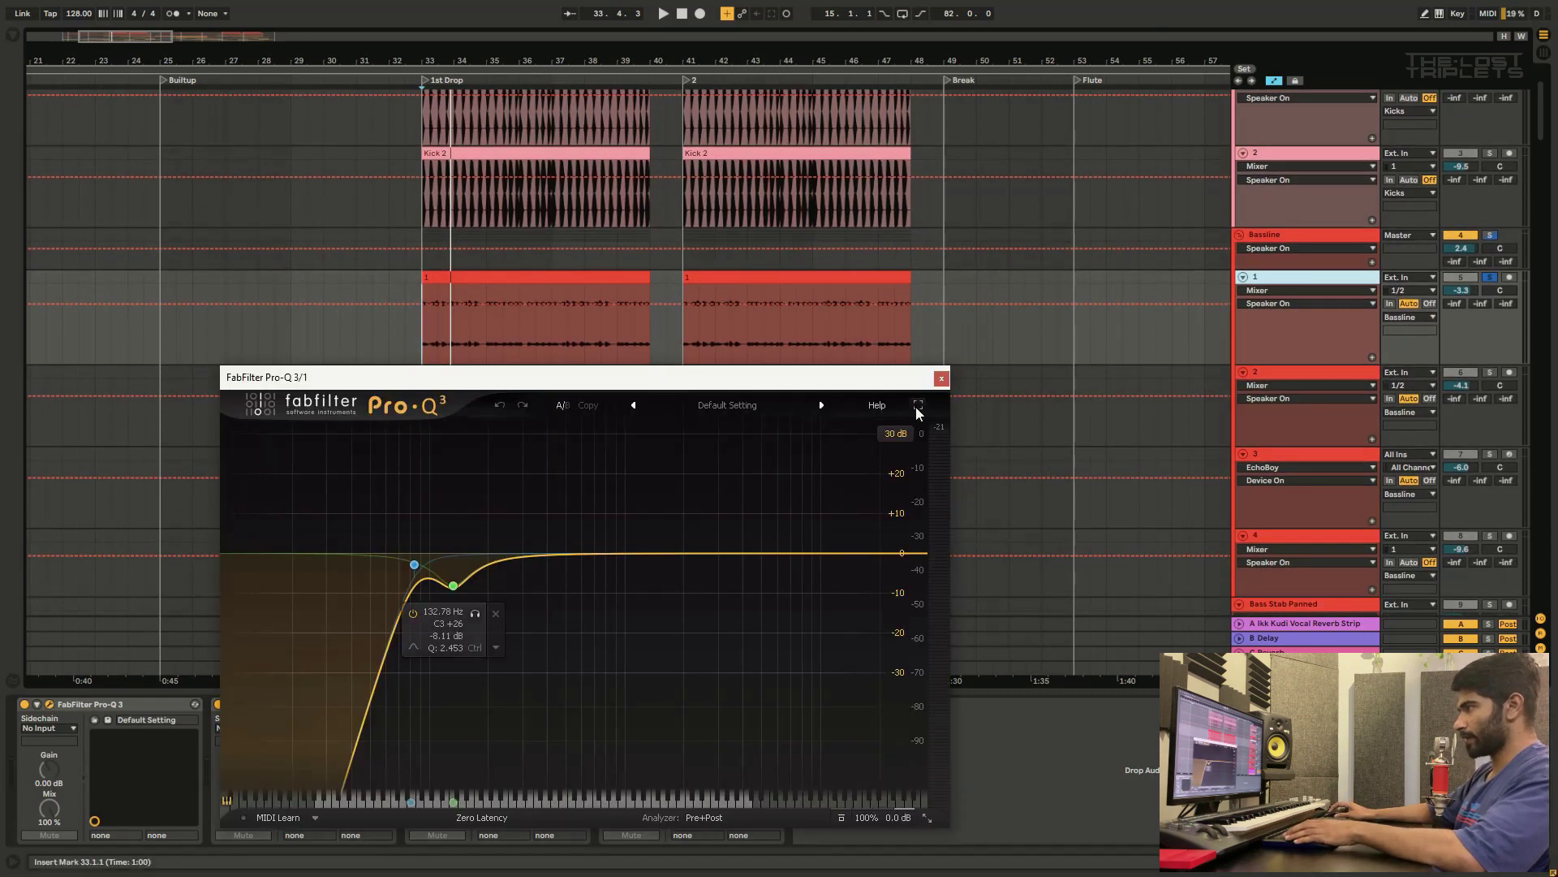
pyautogui.click(939, 380)
pyautogui.click(244, 704)
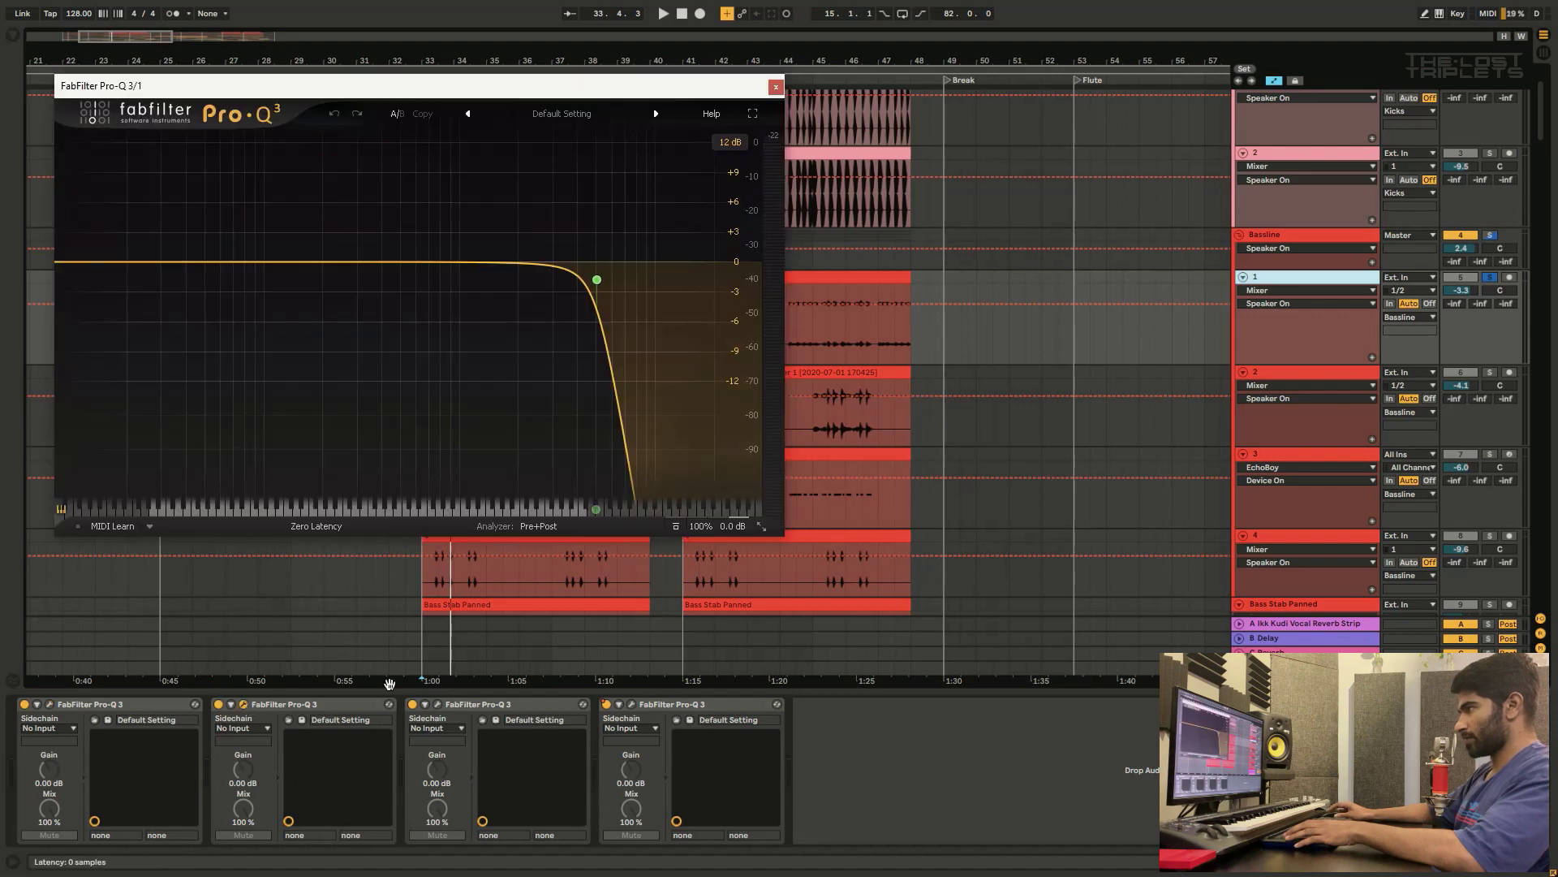
pyautogui.click(775, 88)
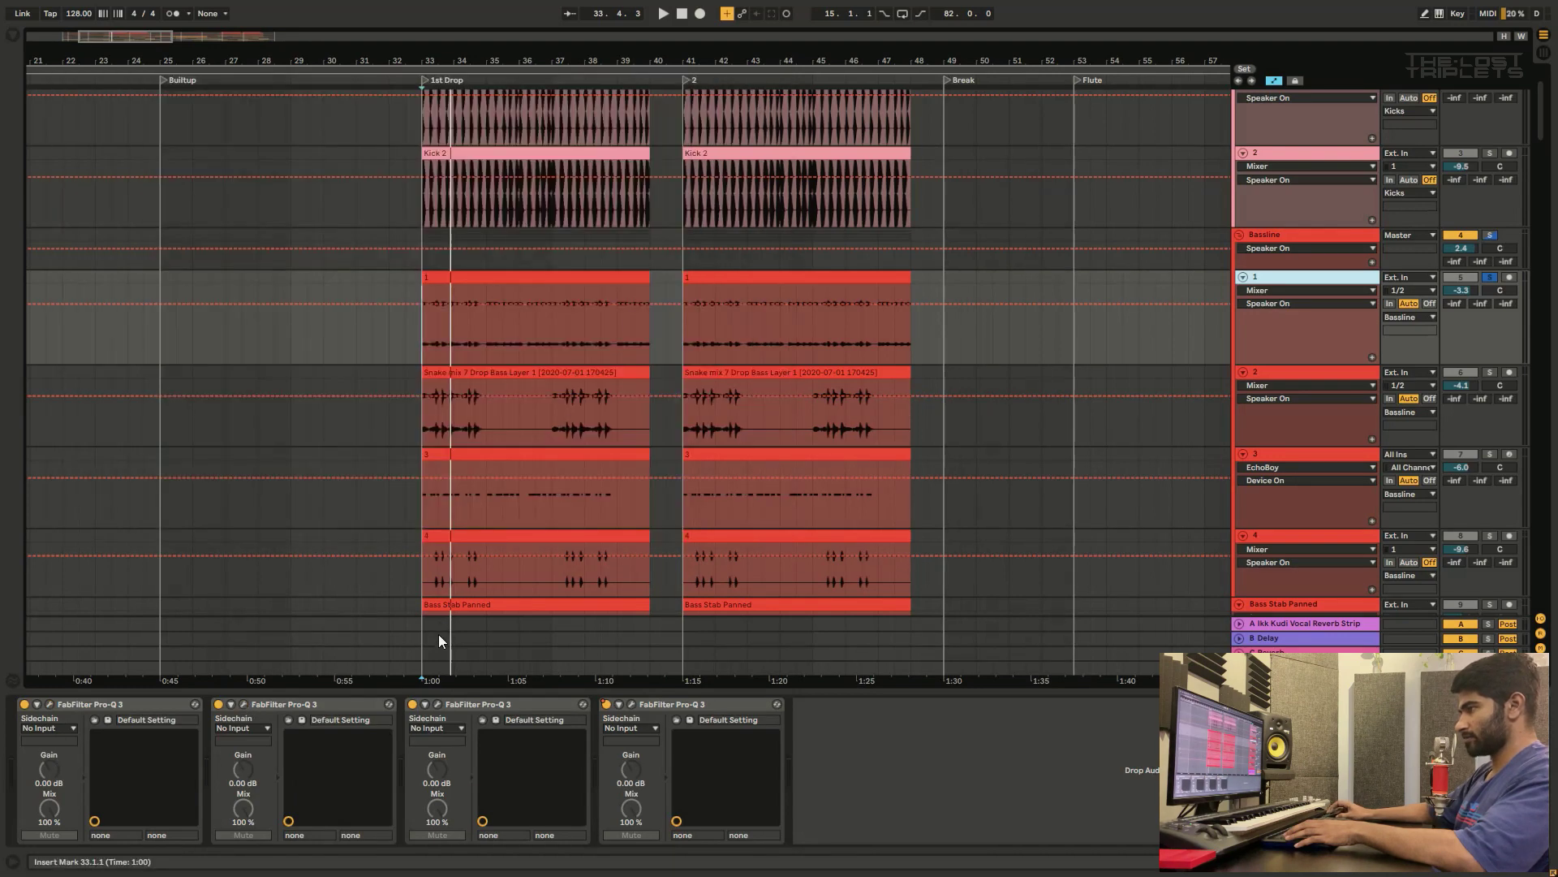
pyautogui.click(438, 704)
pyautogui.click(1258, 220)
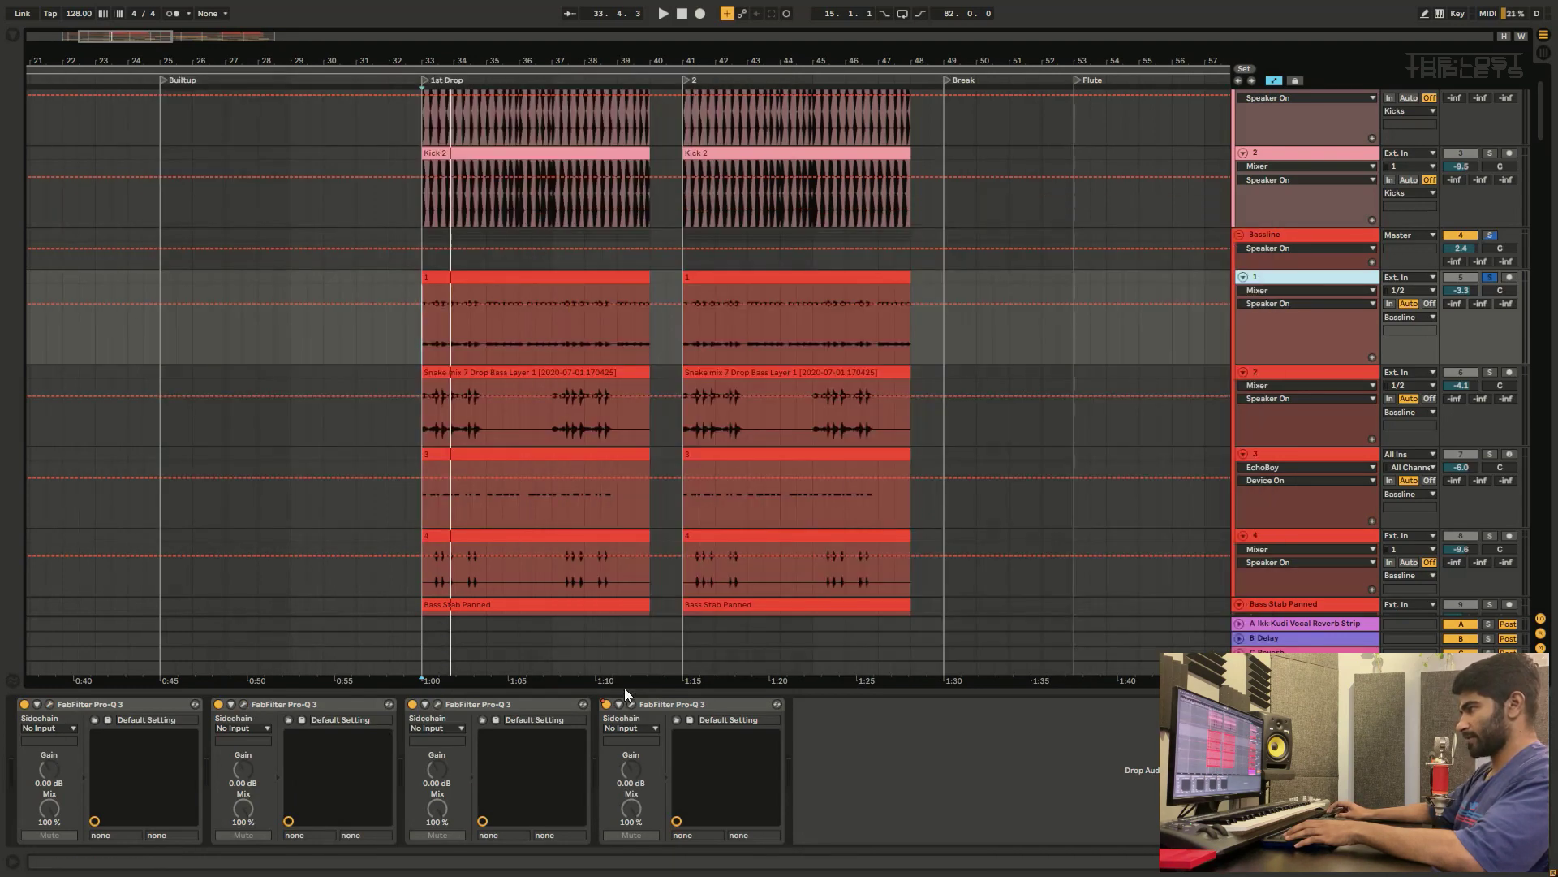
pyautogui.click(631, 704)
pyautogui.click(1262, 228)
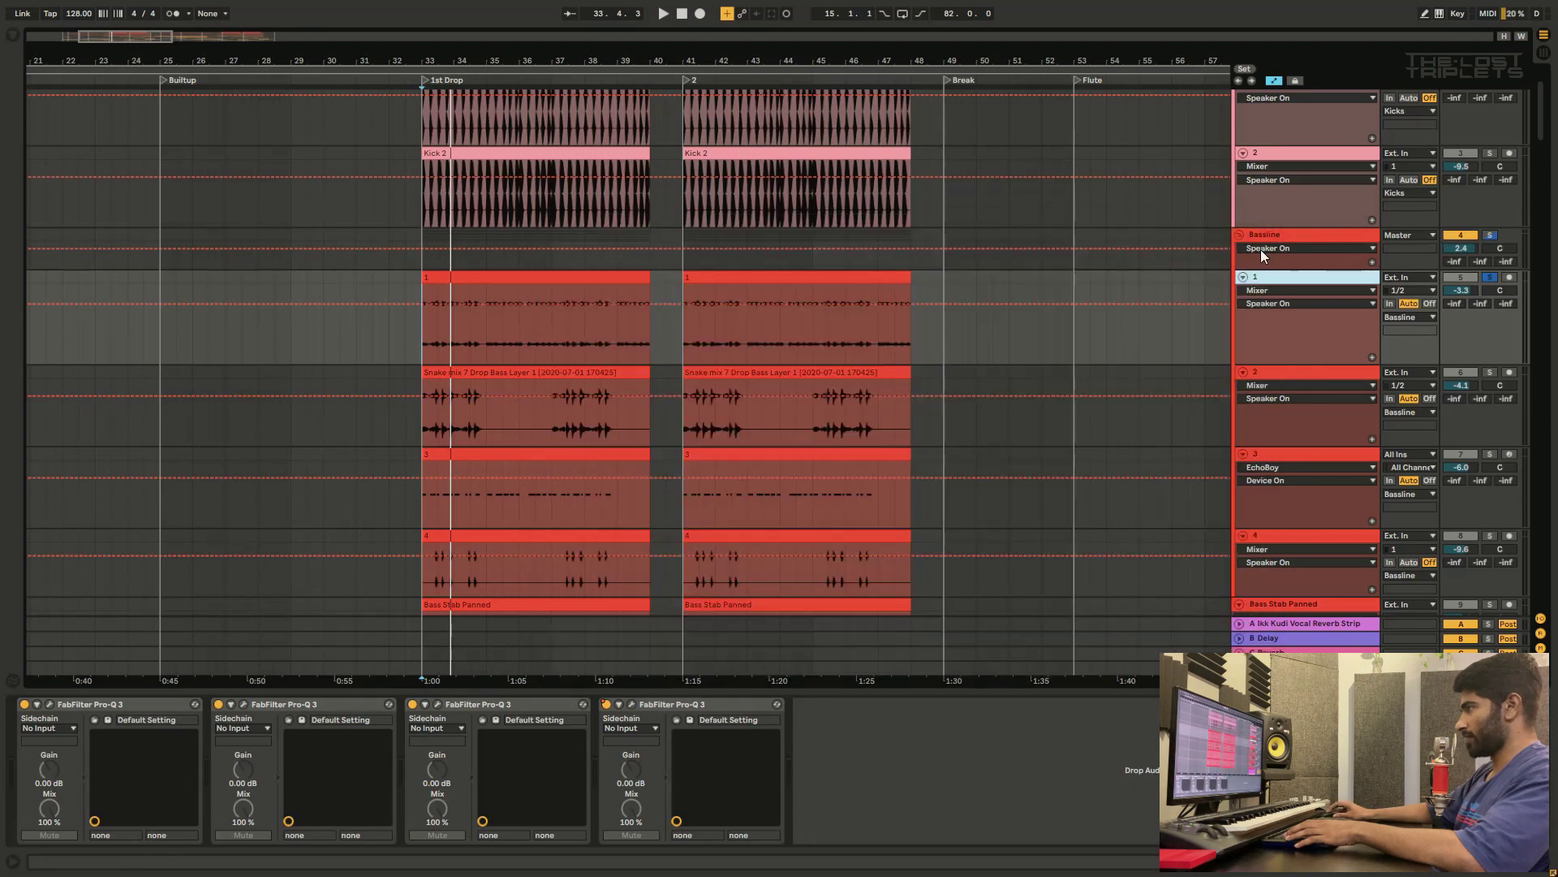
# Step: Select track 2 of the Bassline group and audition it soloed from the 1st Drop marker at bar 33
pyautogui.click(1279, 376)
pyautogui.click(1299, 378)
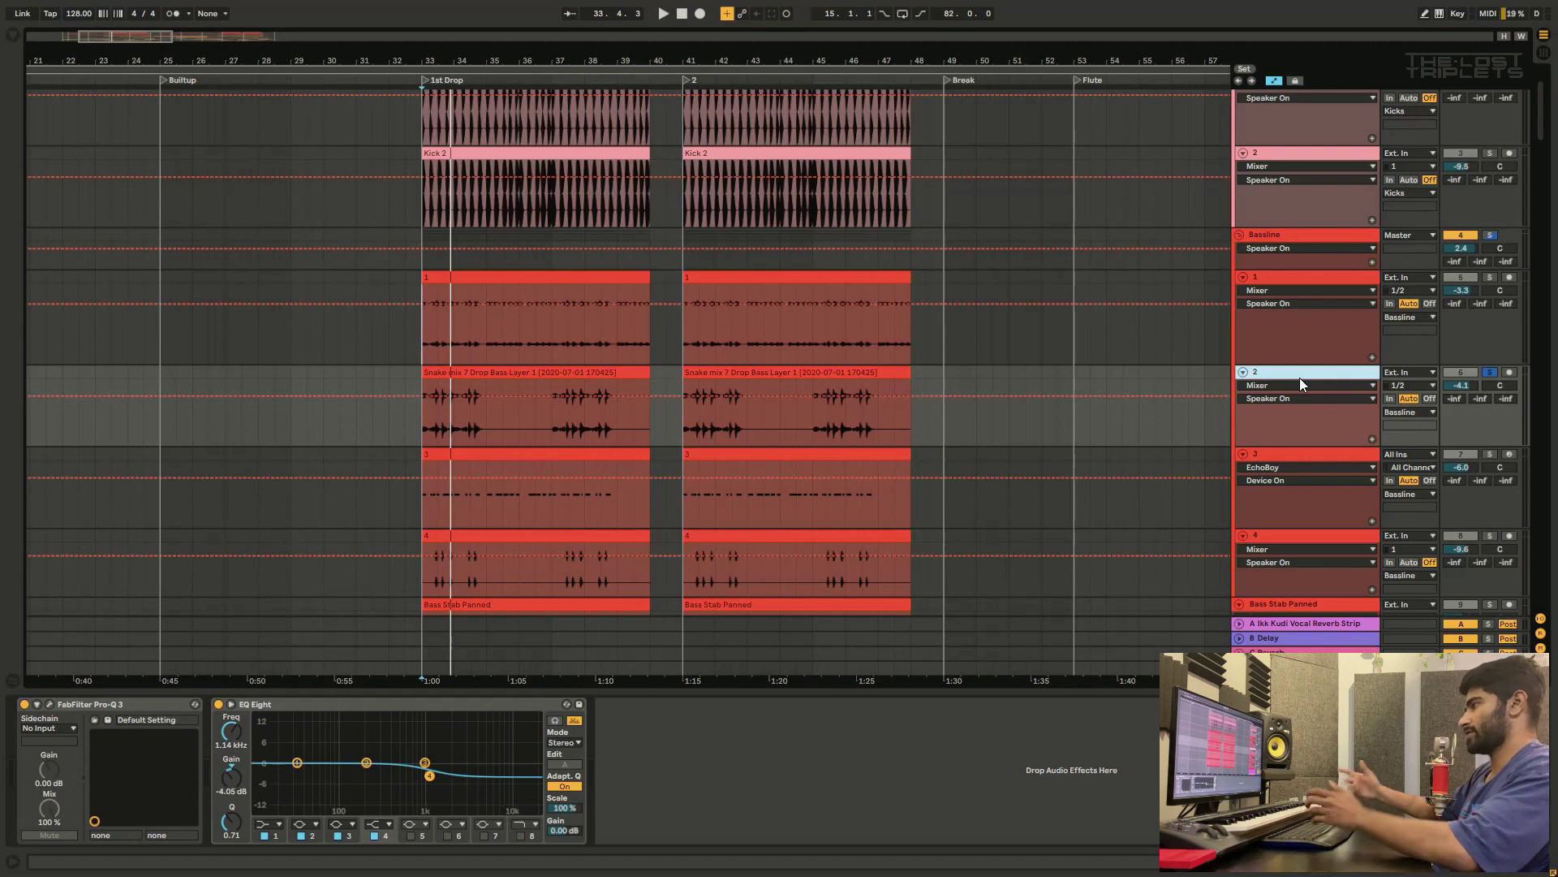
pyautogui.click(1313, 385)
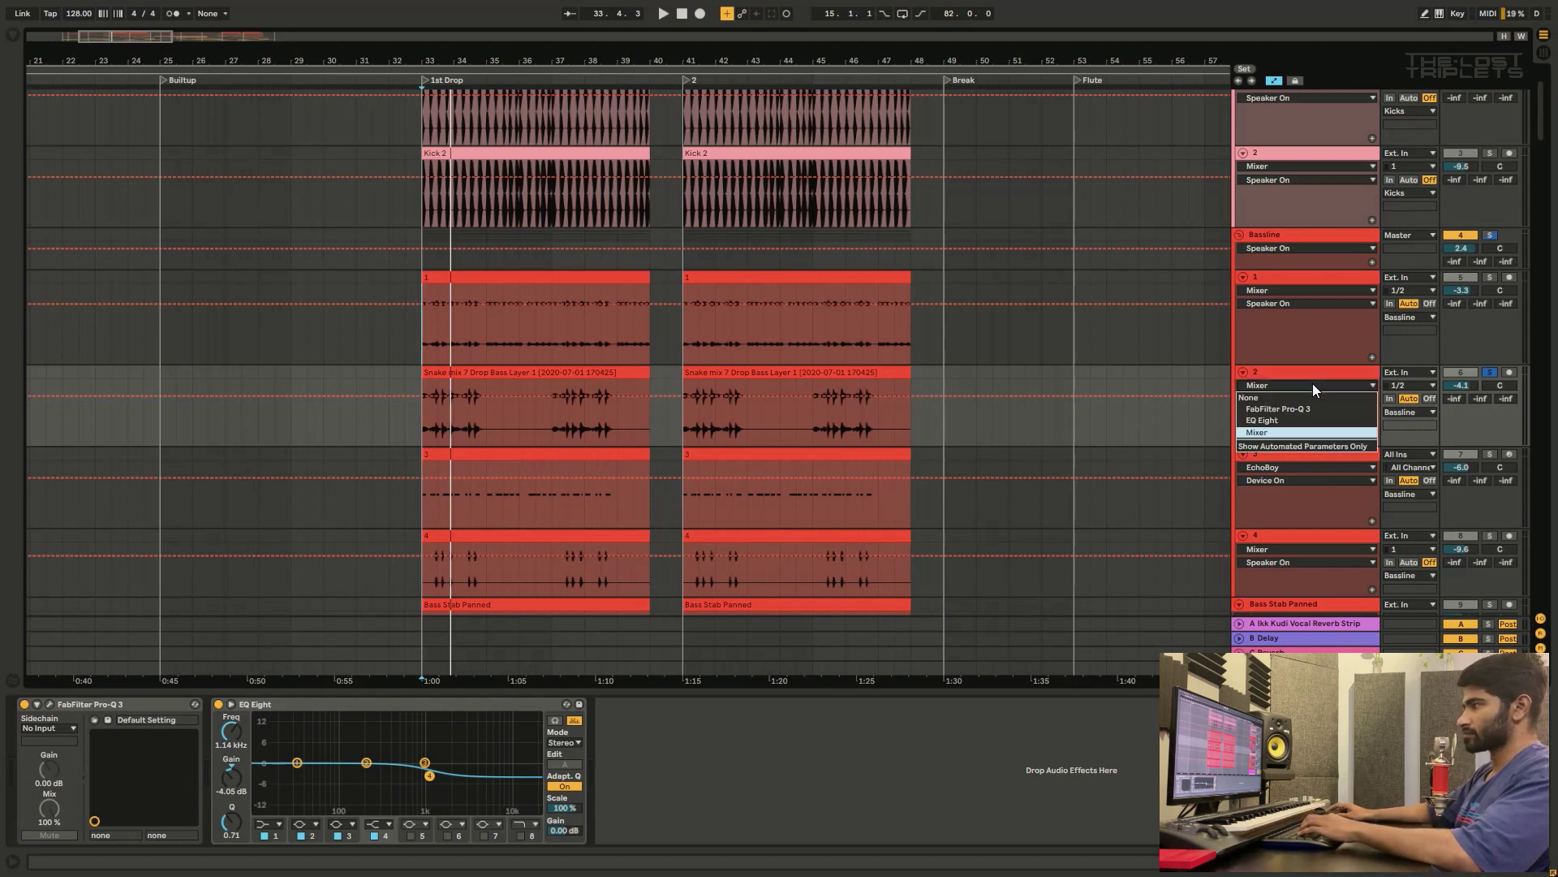
pyautogui.click(1313, 383)
pyautogui.click(419, 427)
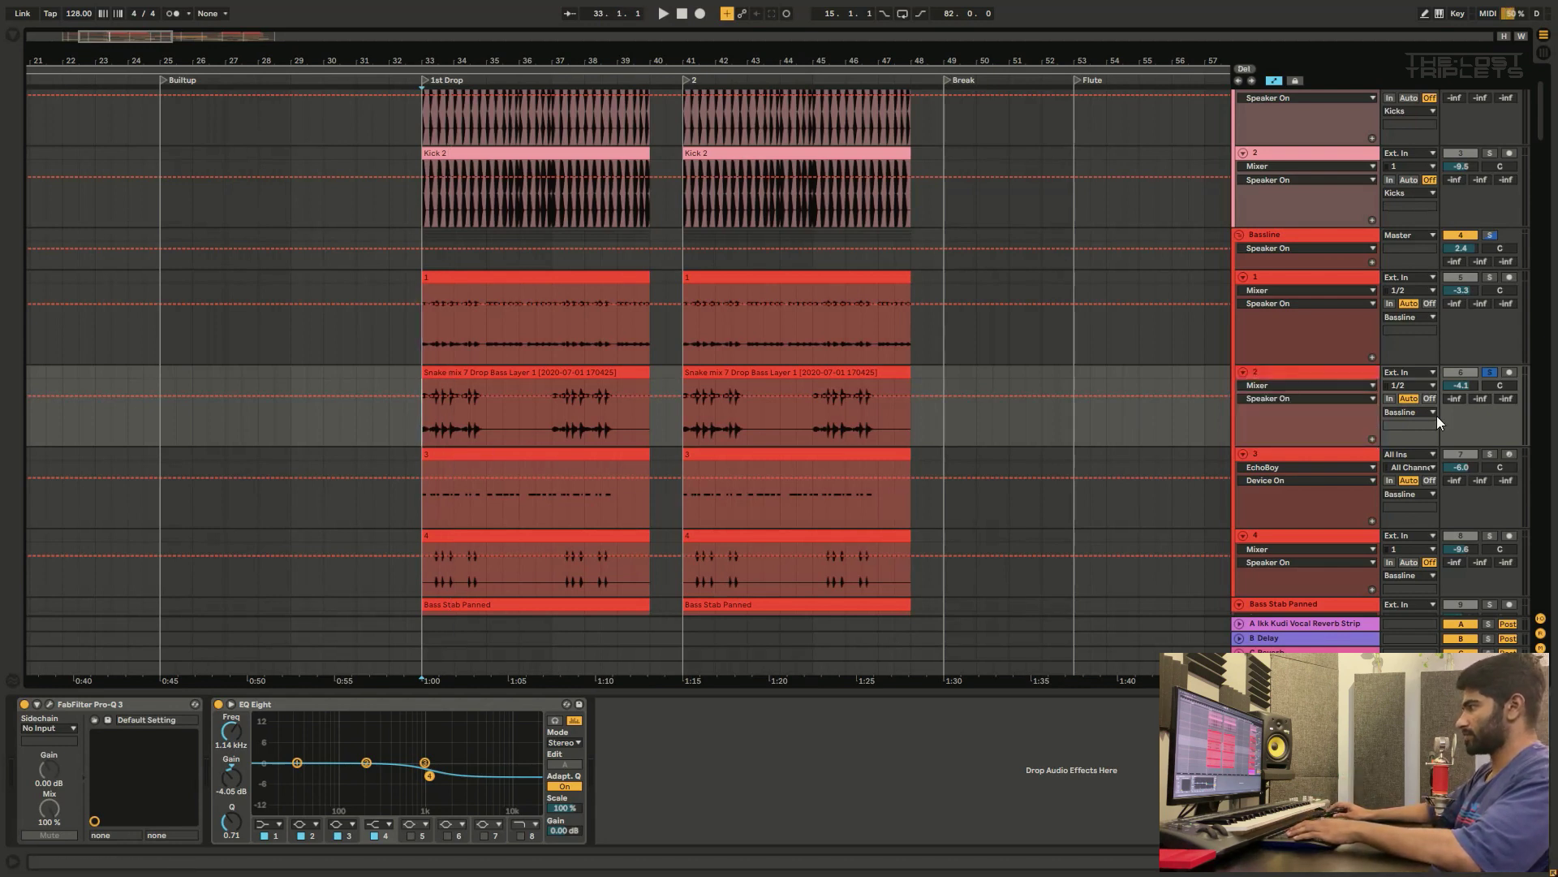
pyautogui.click(1313, 373)
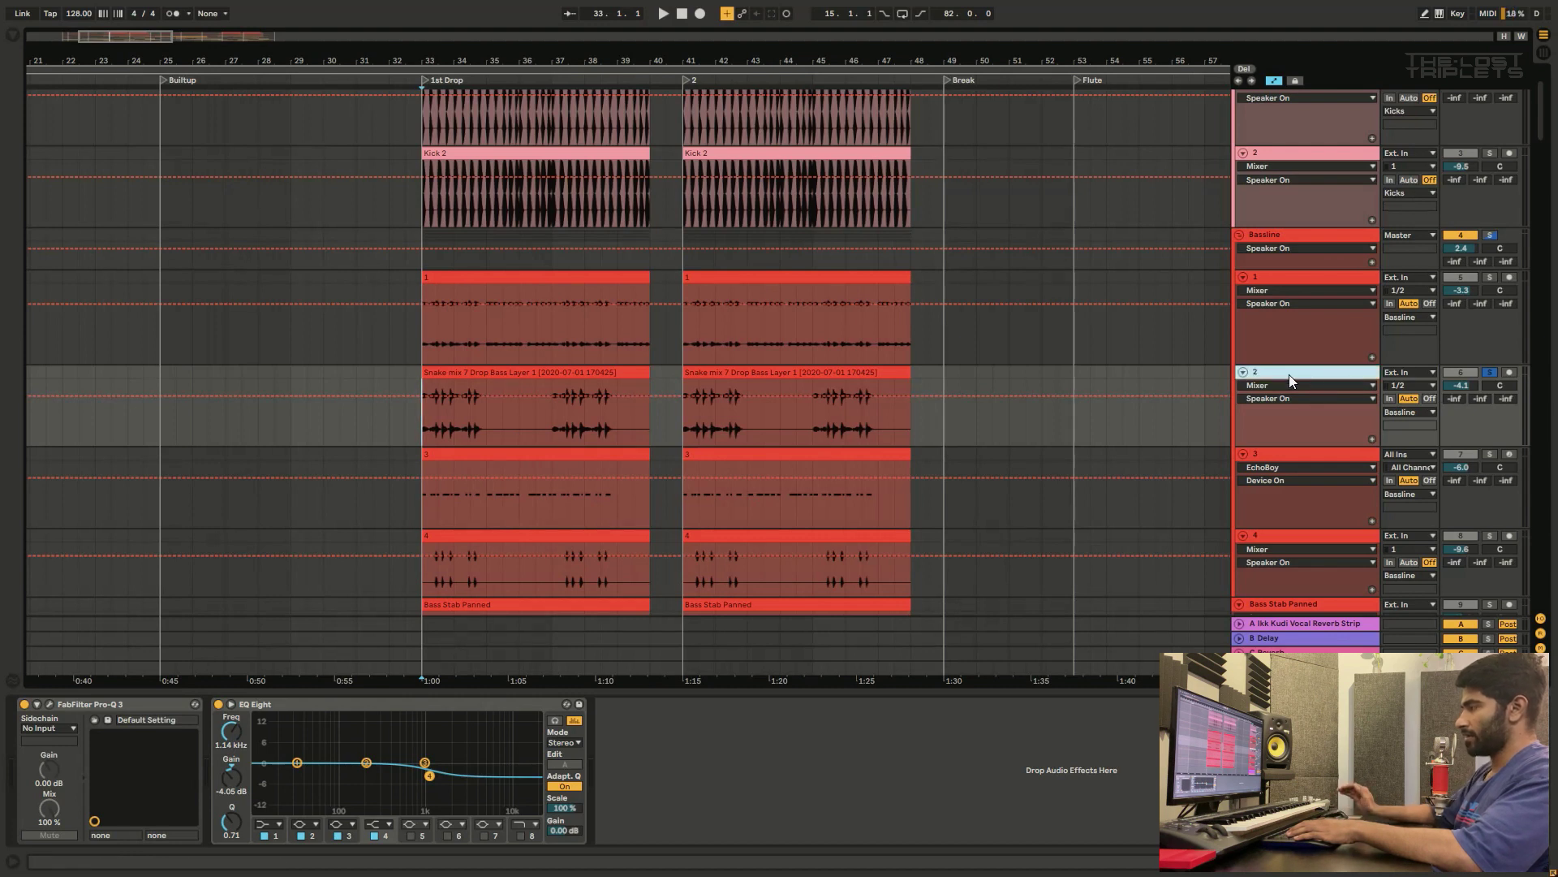
pyautogui.press('space')
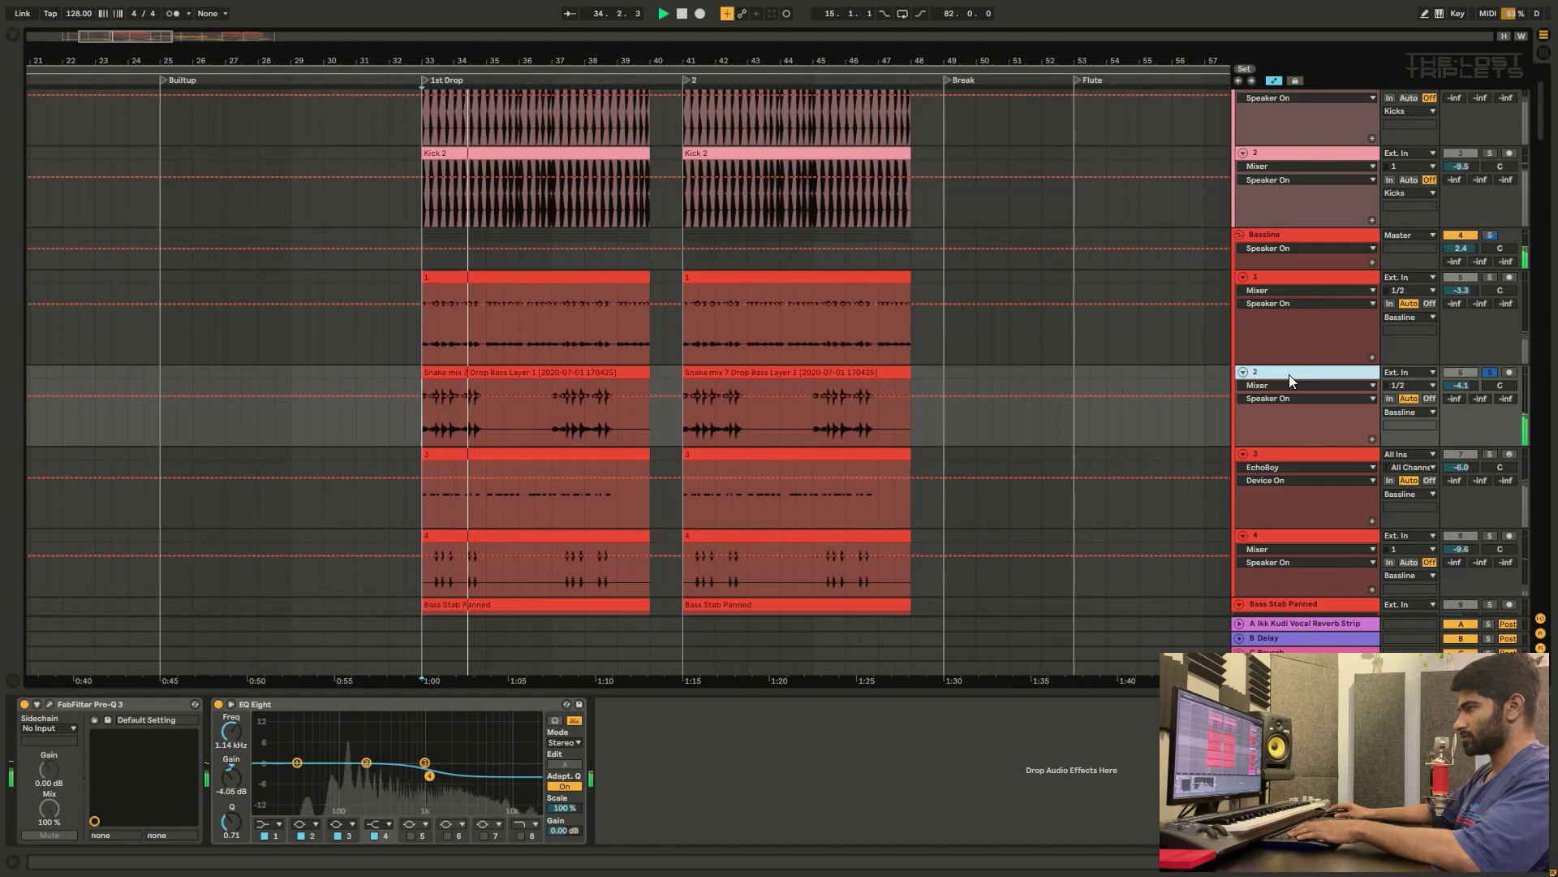
pyautogui.press('space')
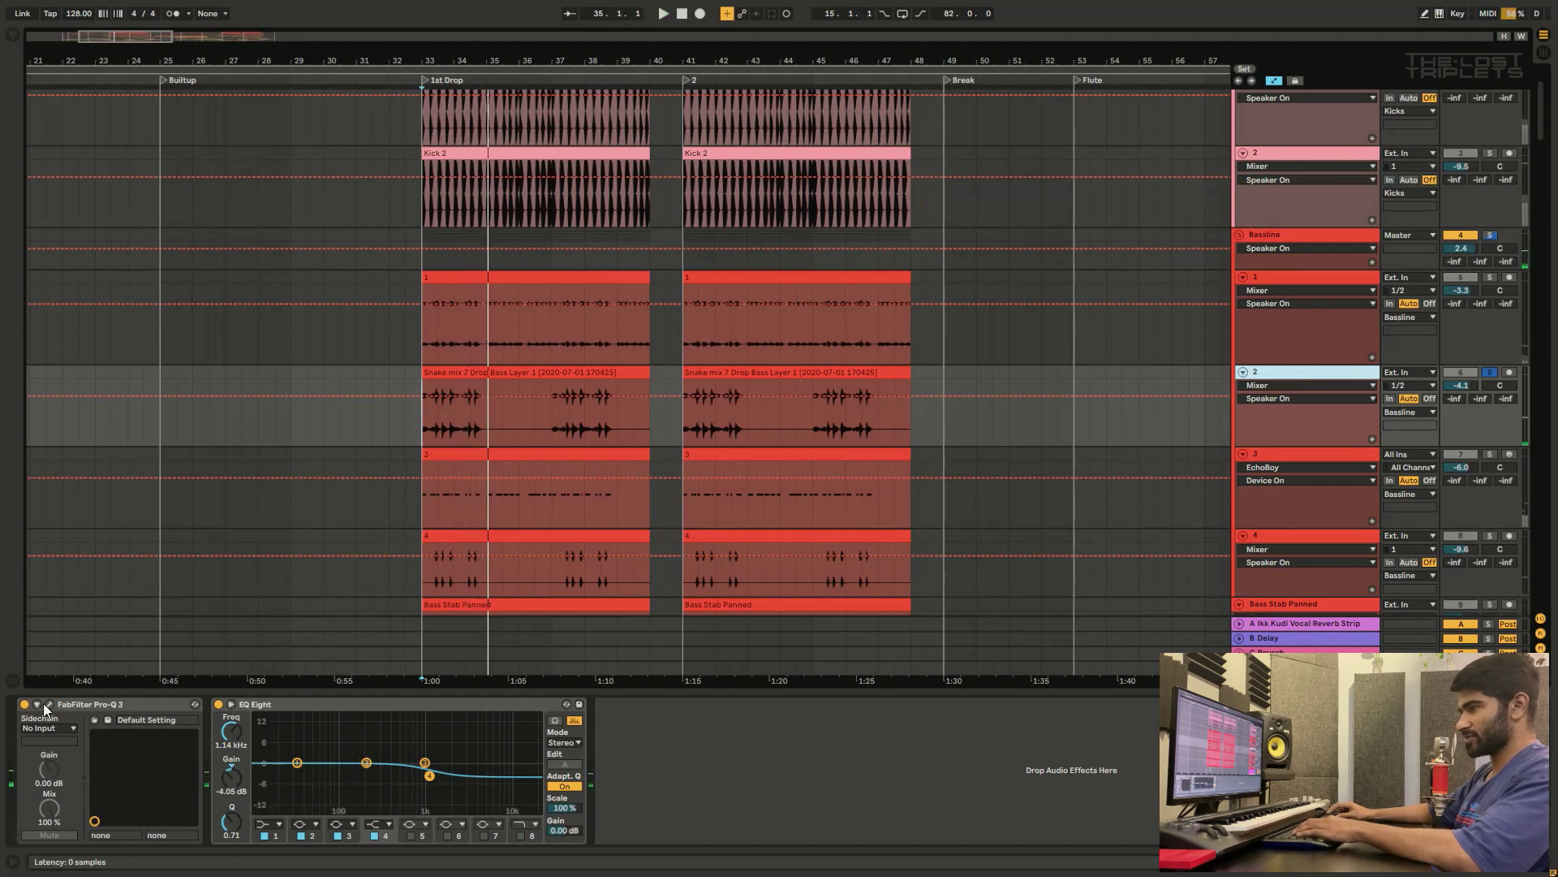
# Step: View the FabFilter Pro-Q 3 settings on Bassline track 2 and return the playback position to bar 33
pyautogui.click(47, 705)
pyautogui.moveTo(855, 505)
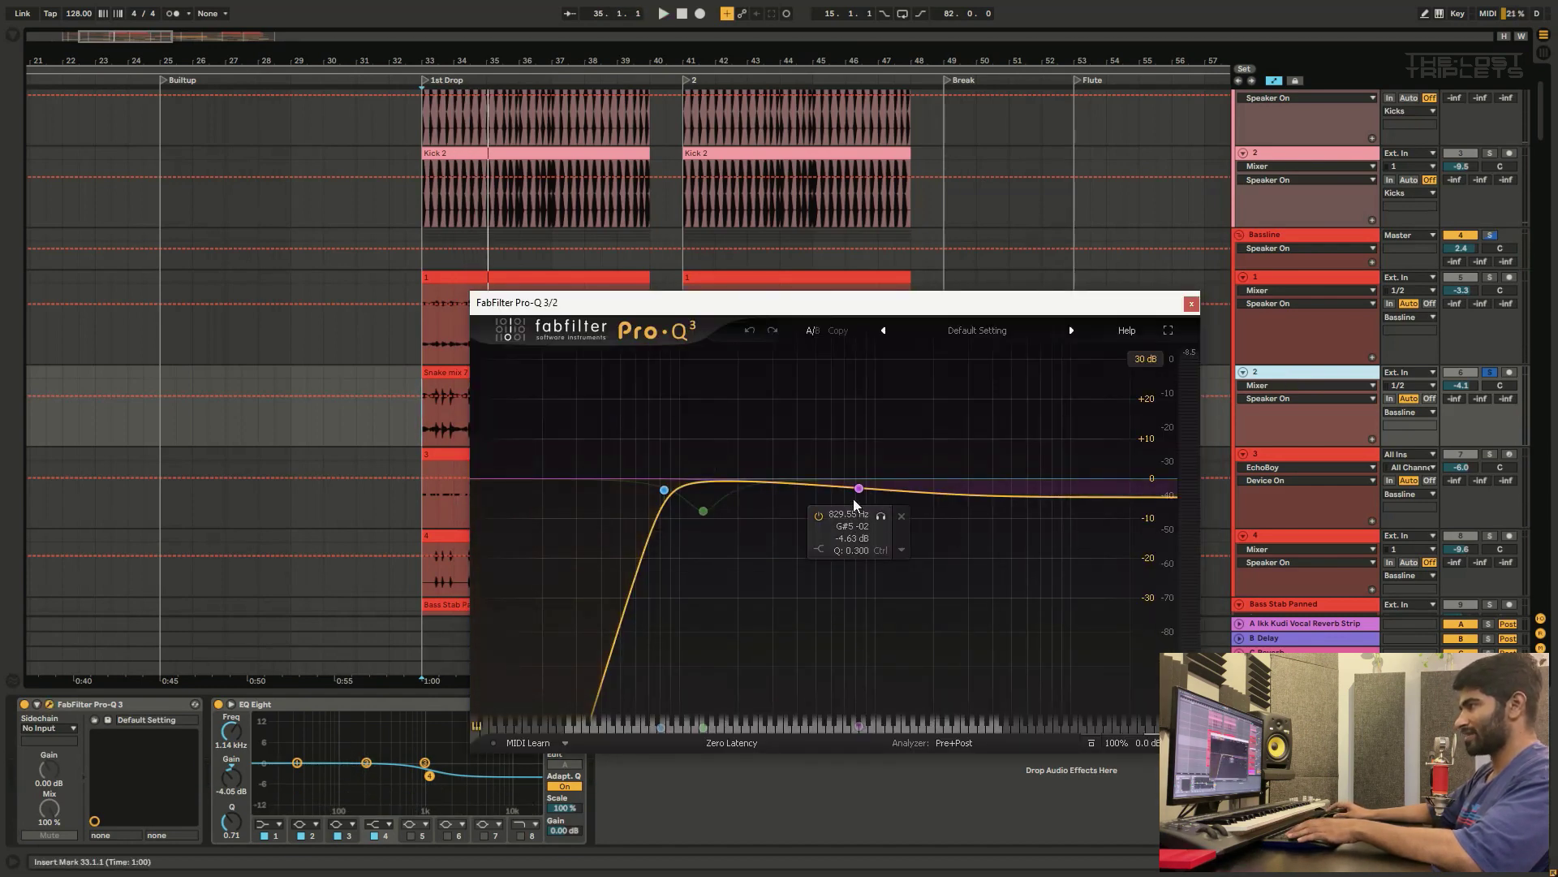
pyautogui.click(456, 739)
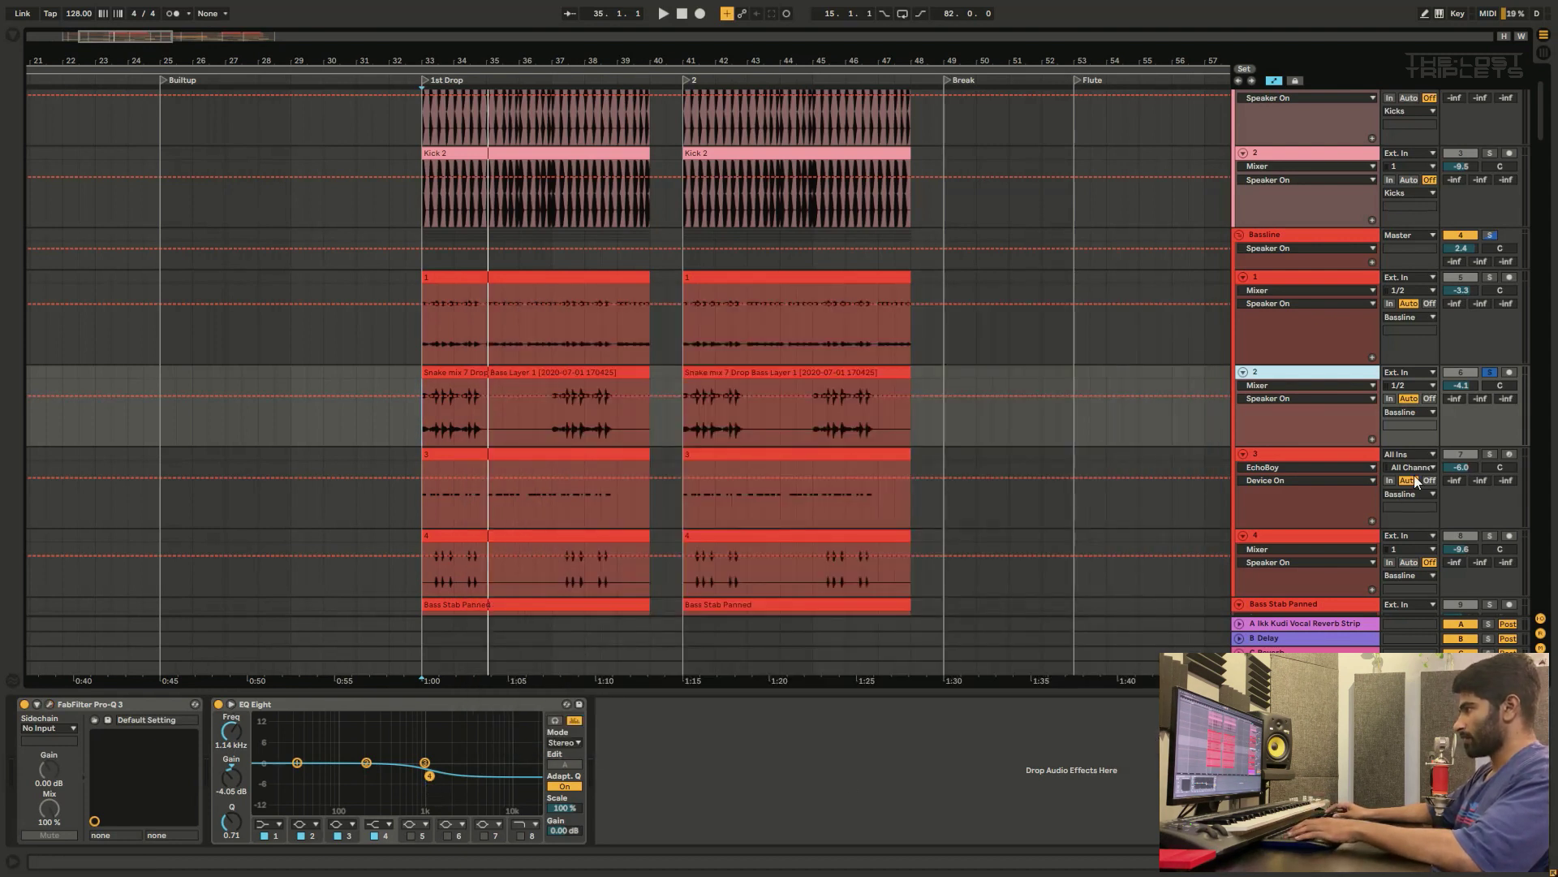
pyautogui.click(421, 431)
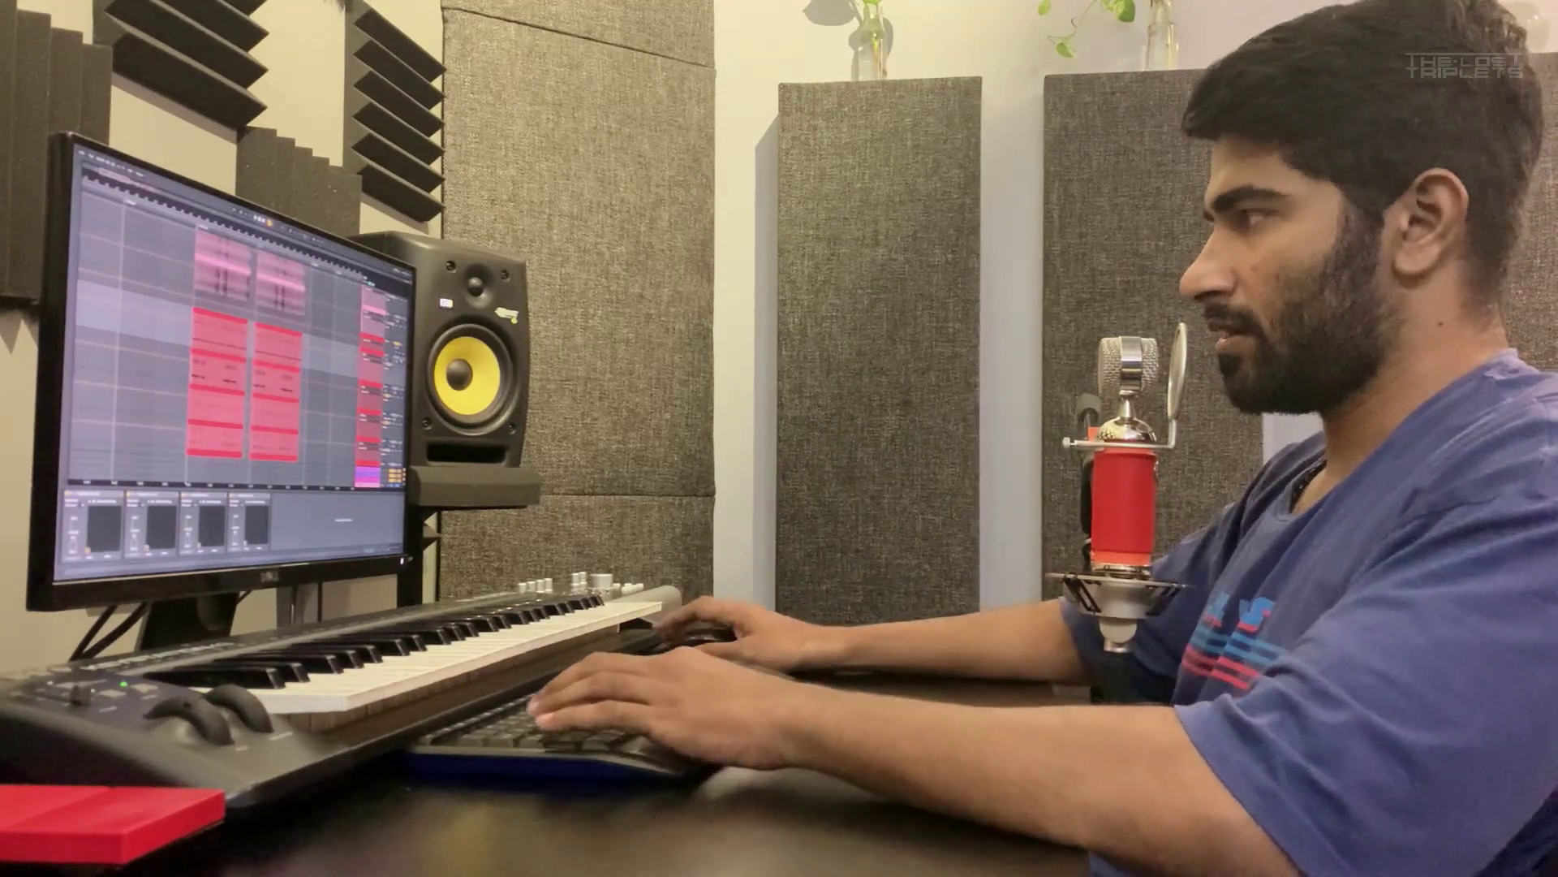
pyautogui.scroll(-1, 236, 349)
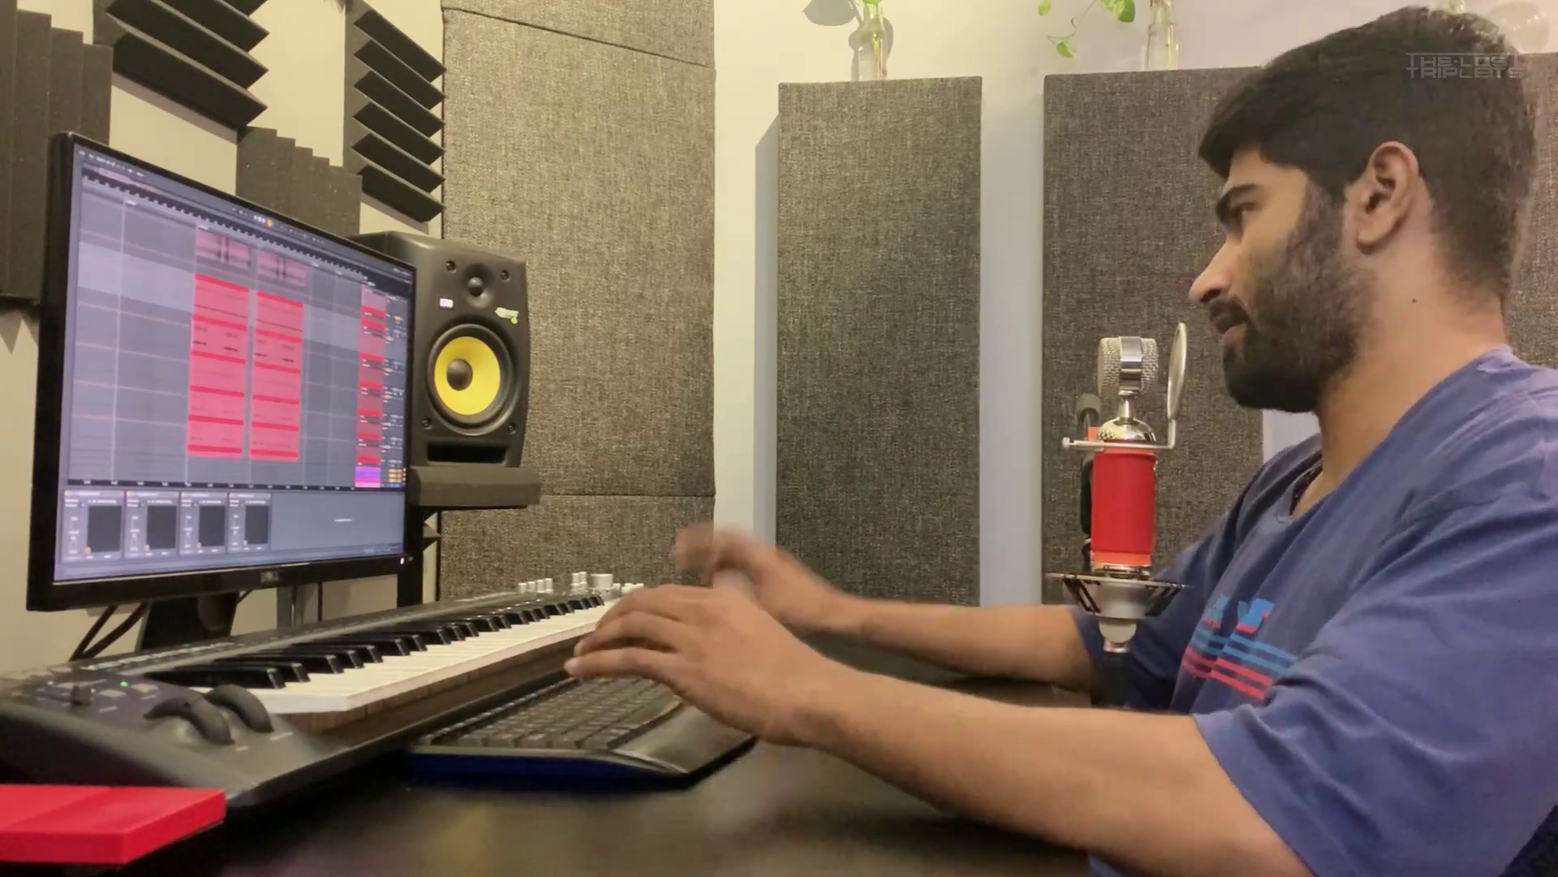
pyautogui.click(372, 386)
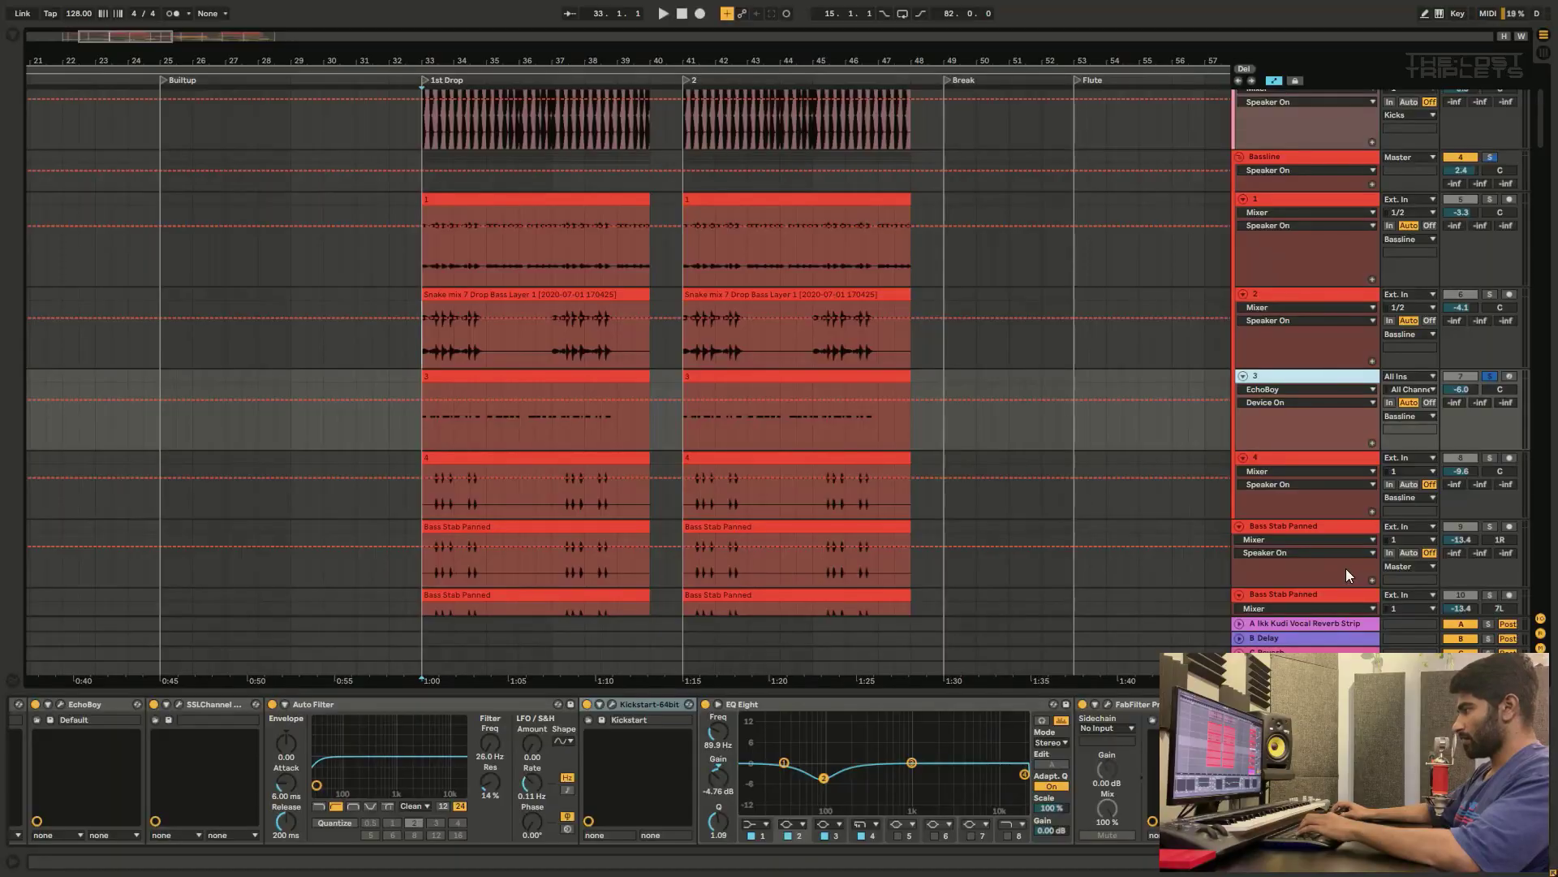
# Step: View the Serum instrument on track 3 of the Bassline group while auditioning the track soloed from bar 33
pyautogui.hscroll(-5, 304, 722)
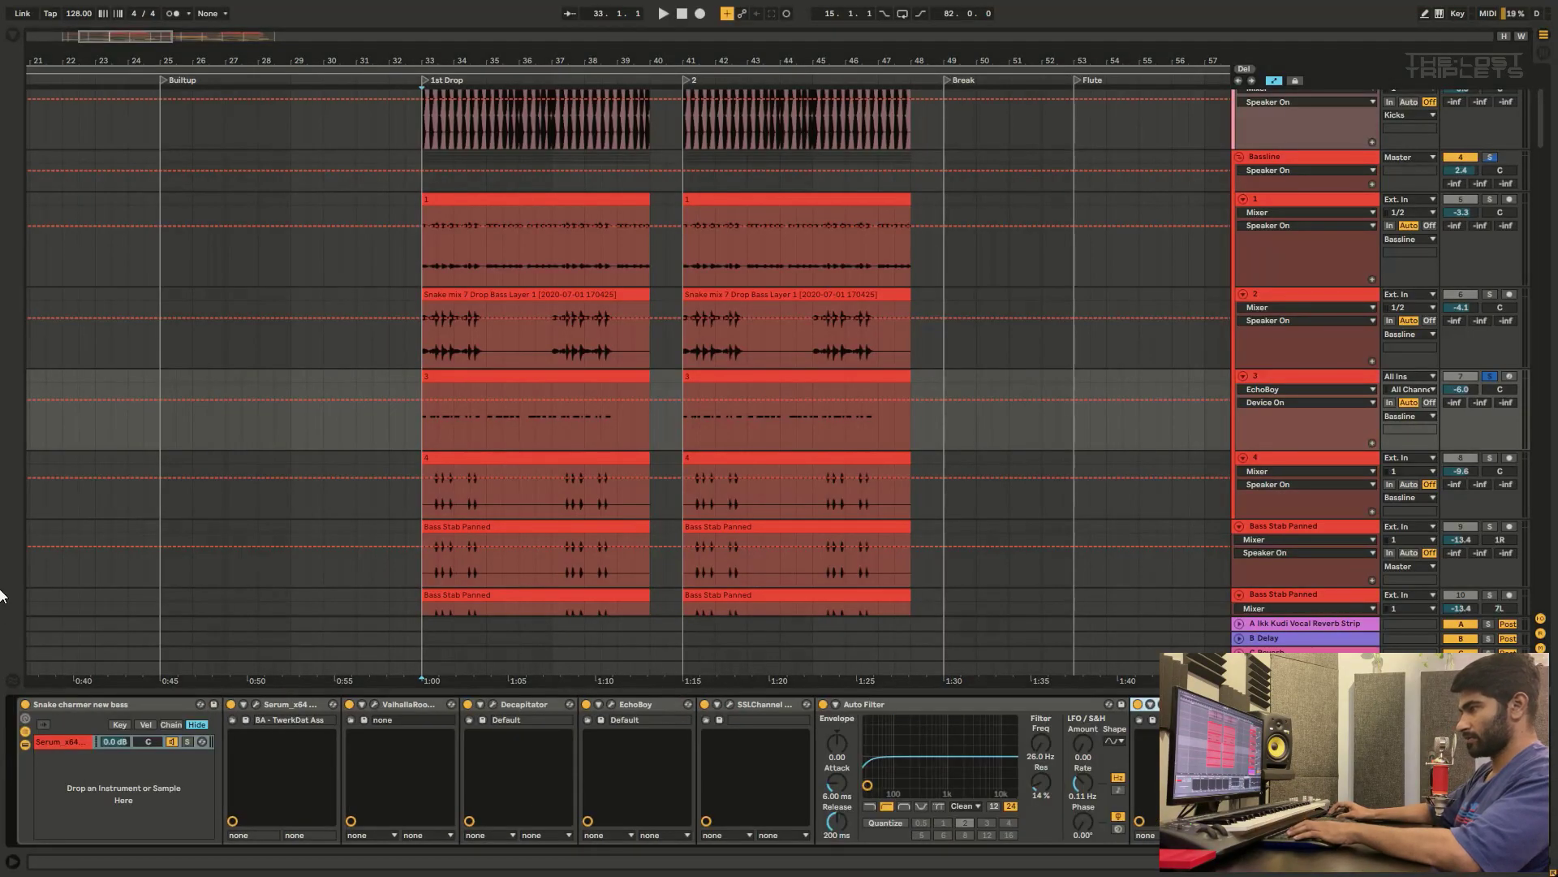
pyautogui.click(255, 703)
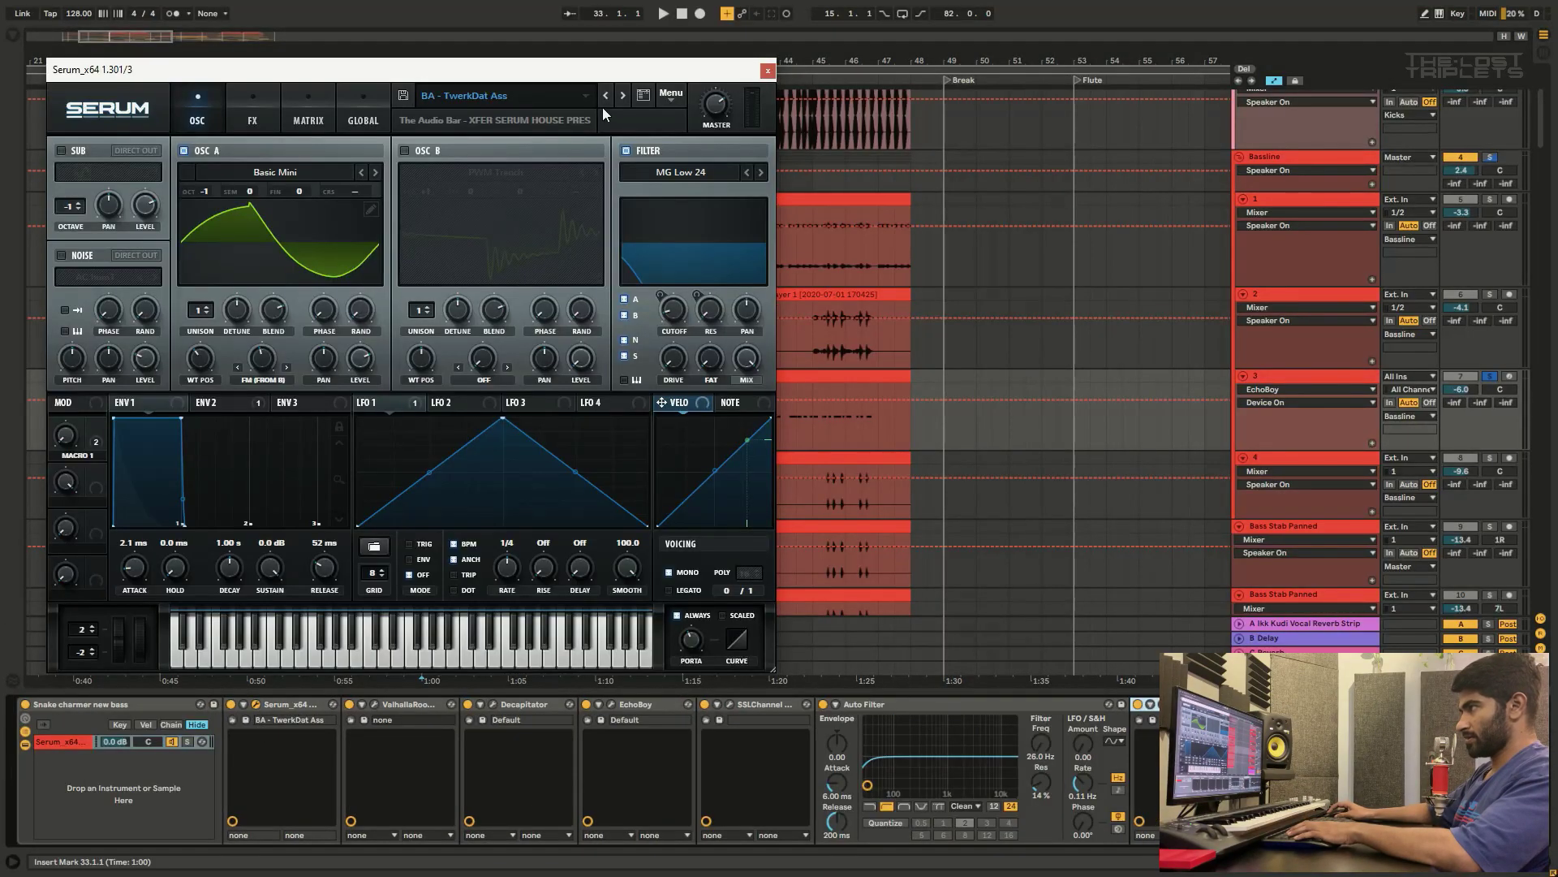
pyautogui.moveTo(599, 70); pyautogui.dragTo(427, 125)
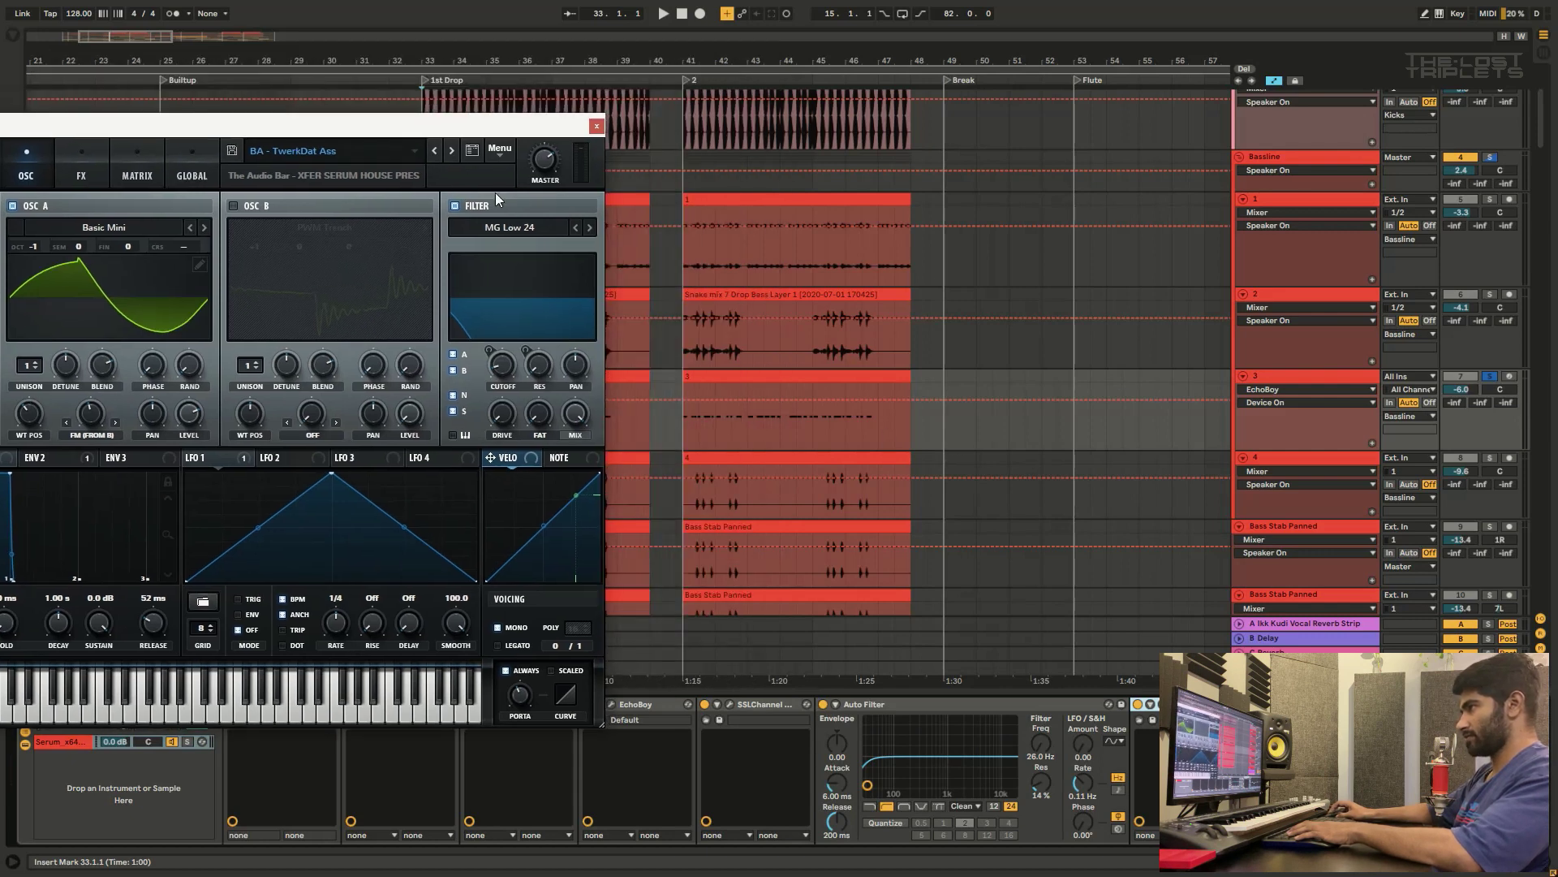
pyautogui.press('space')
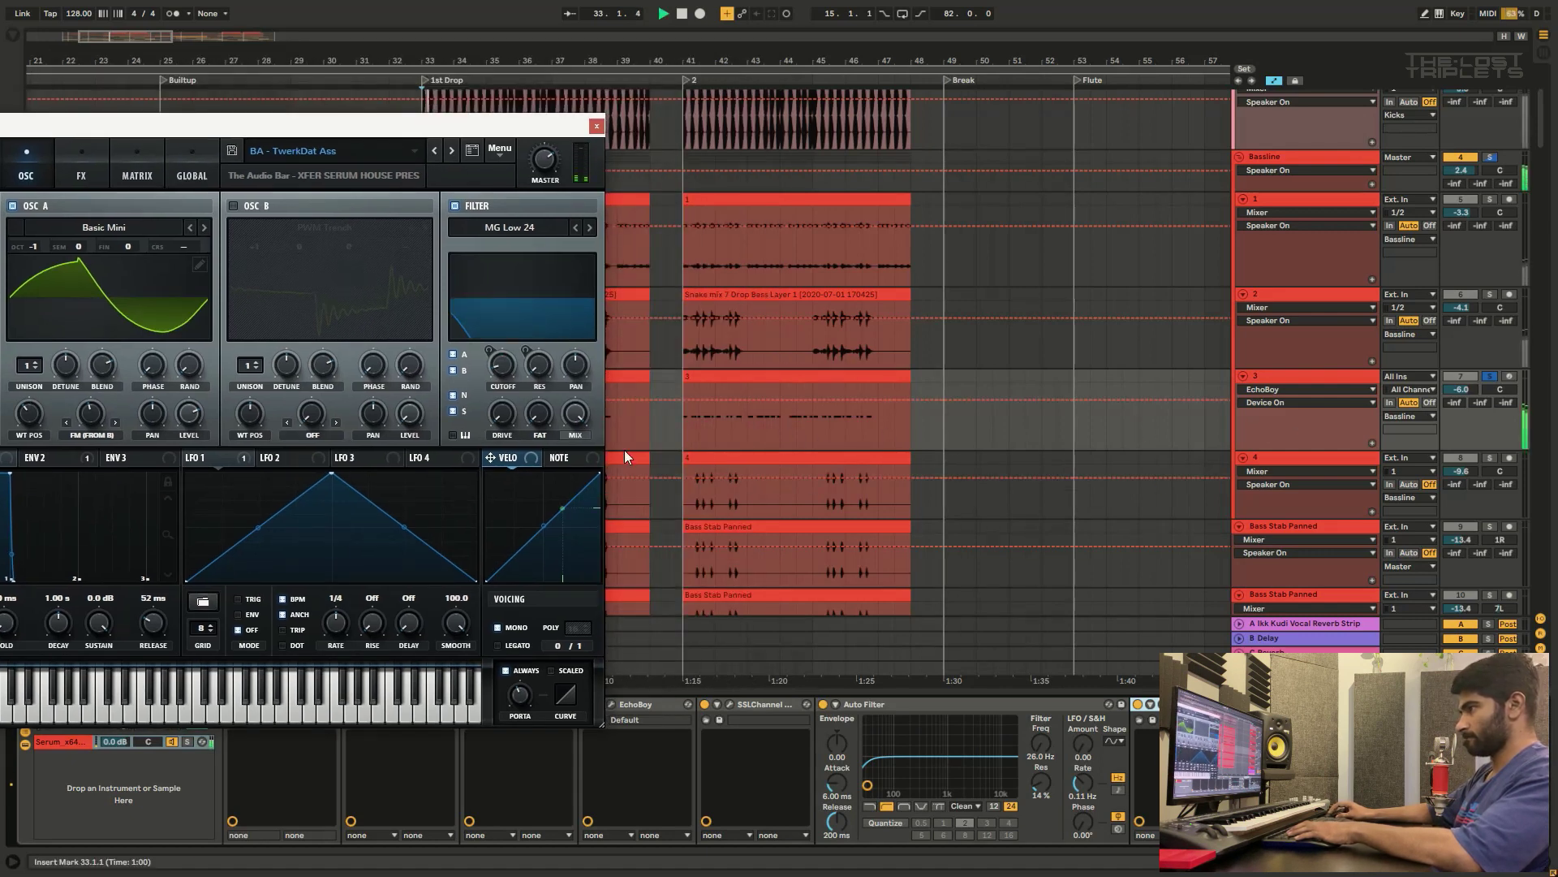
pyautogui.moveTo(406, 126); pyautogui.dragTo(499, 132)
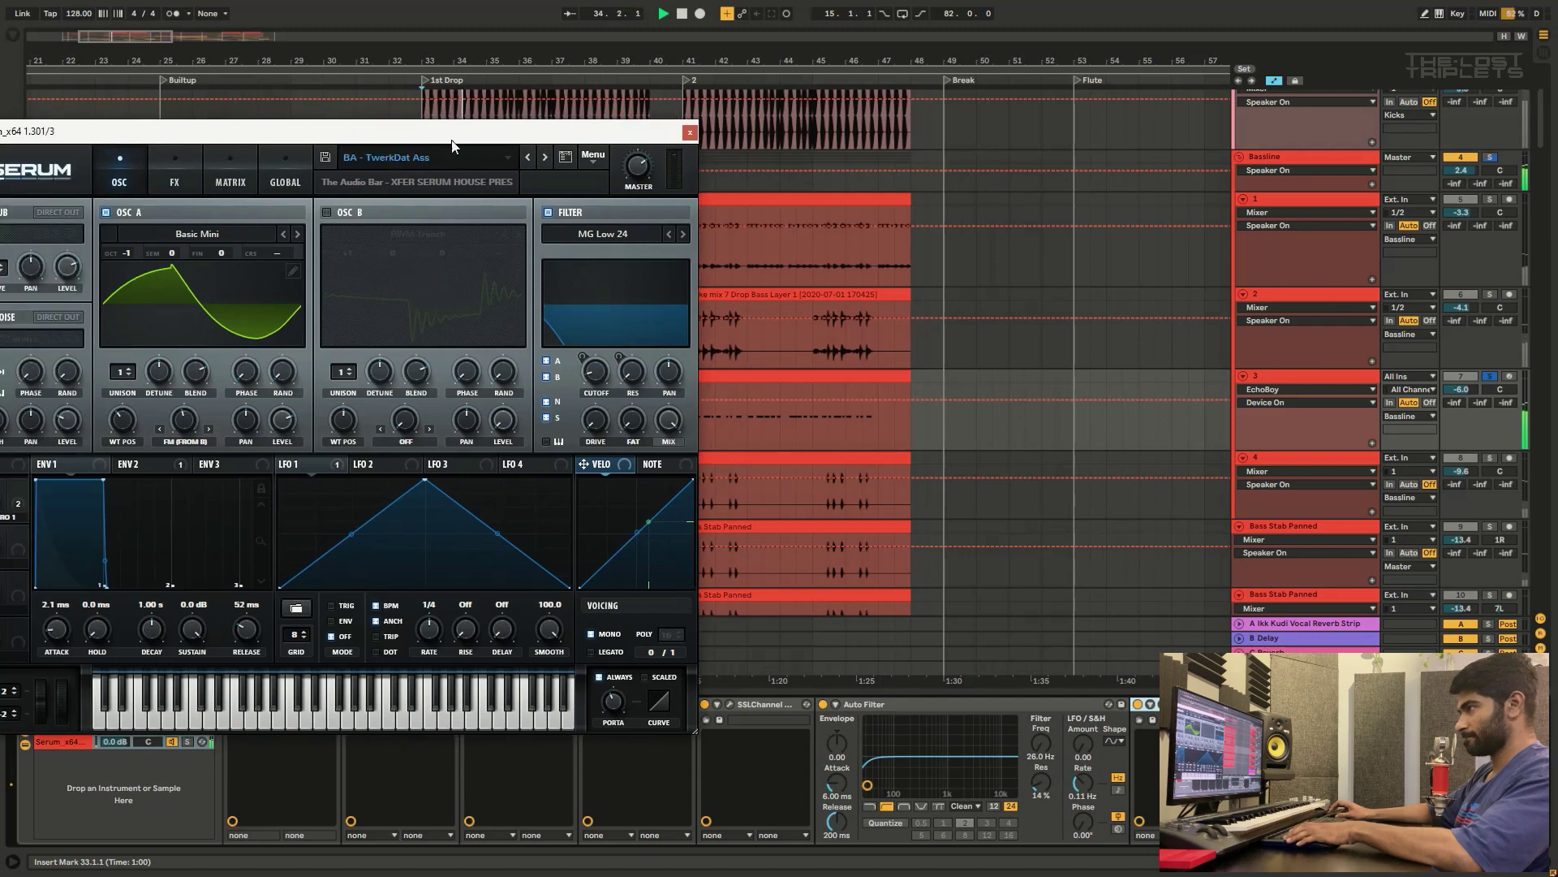
pyautogui.click(691, 133)
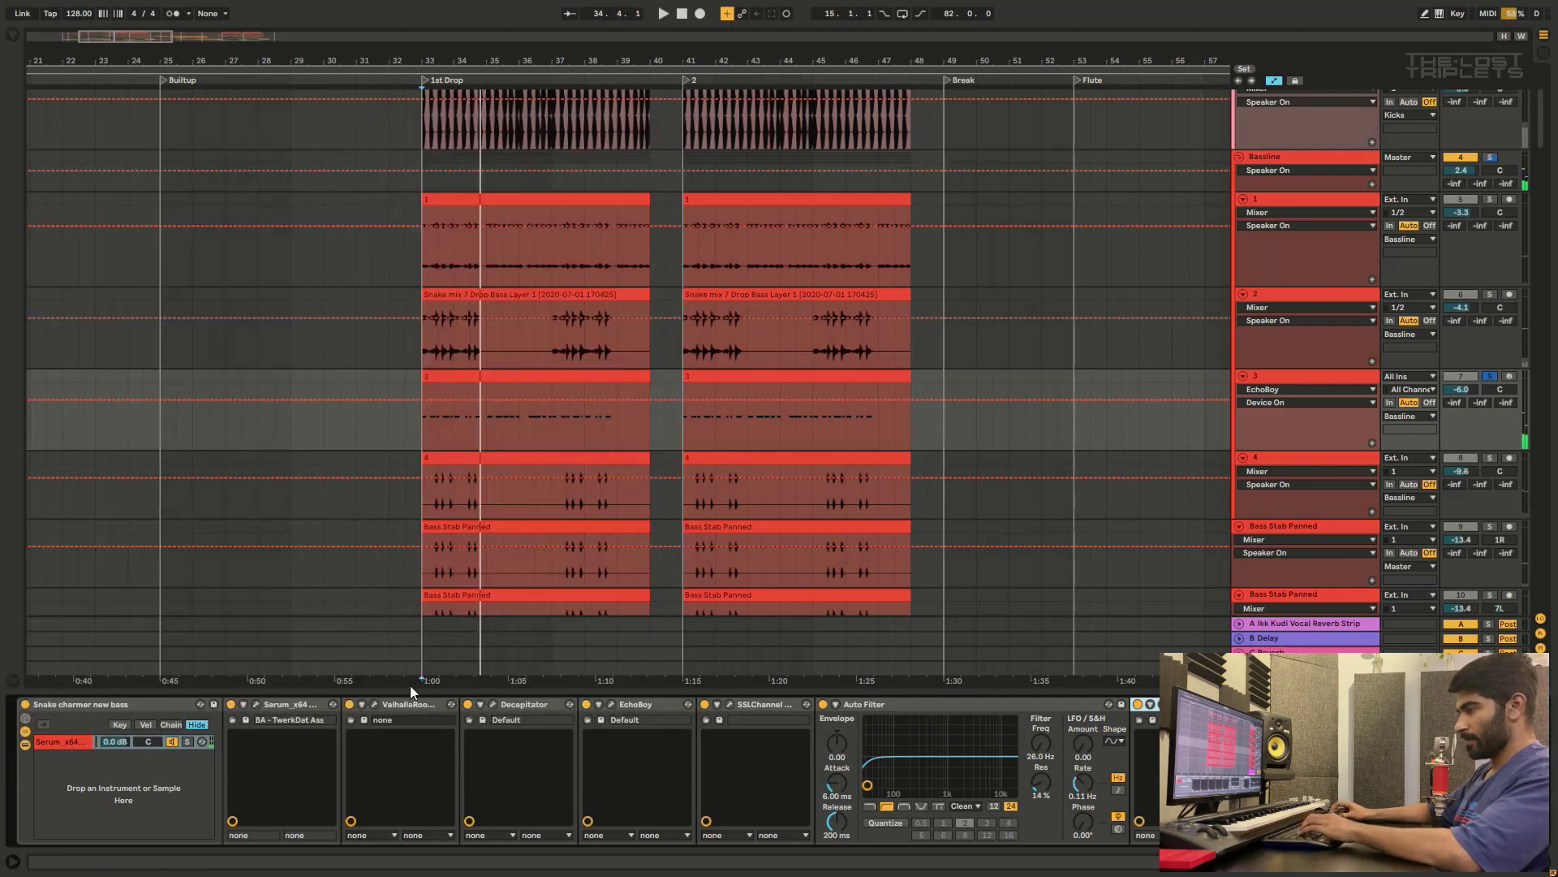
# Step: Select the Valhalla reverb on Bassline track 3 and view the track's Decapitator and EchoBoy settings
pyautogui.click(414, 704)
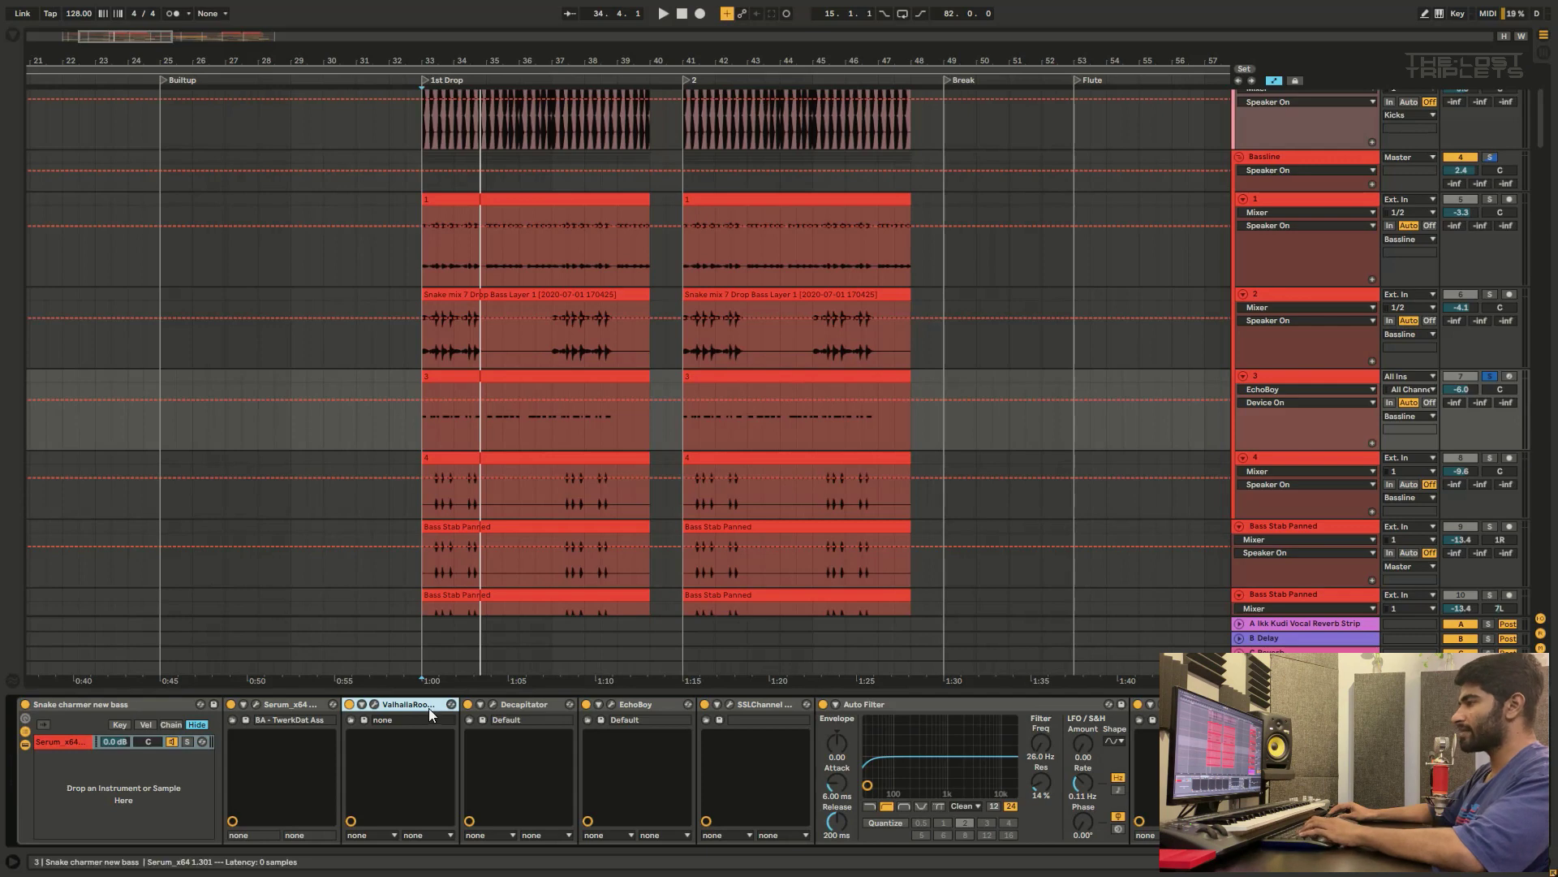
pyautogui.click(493, 706)
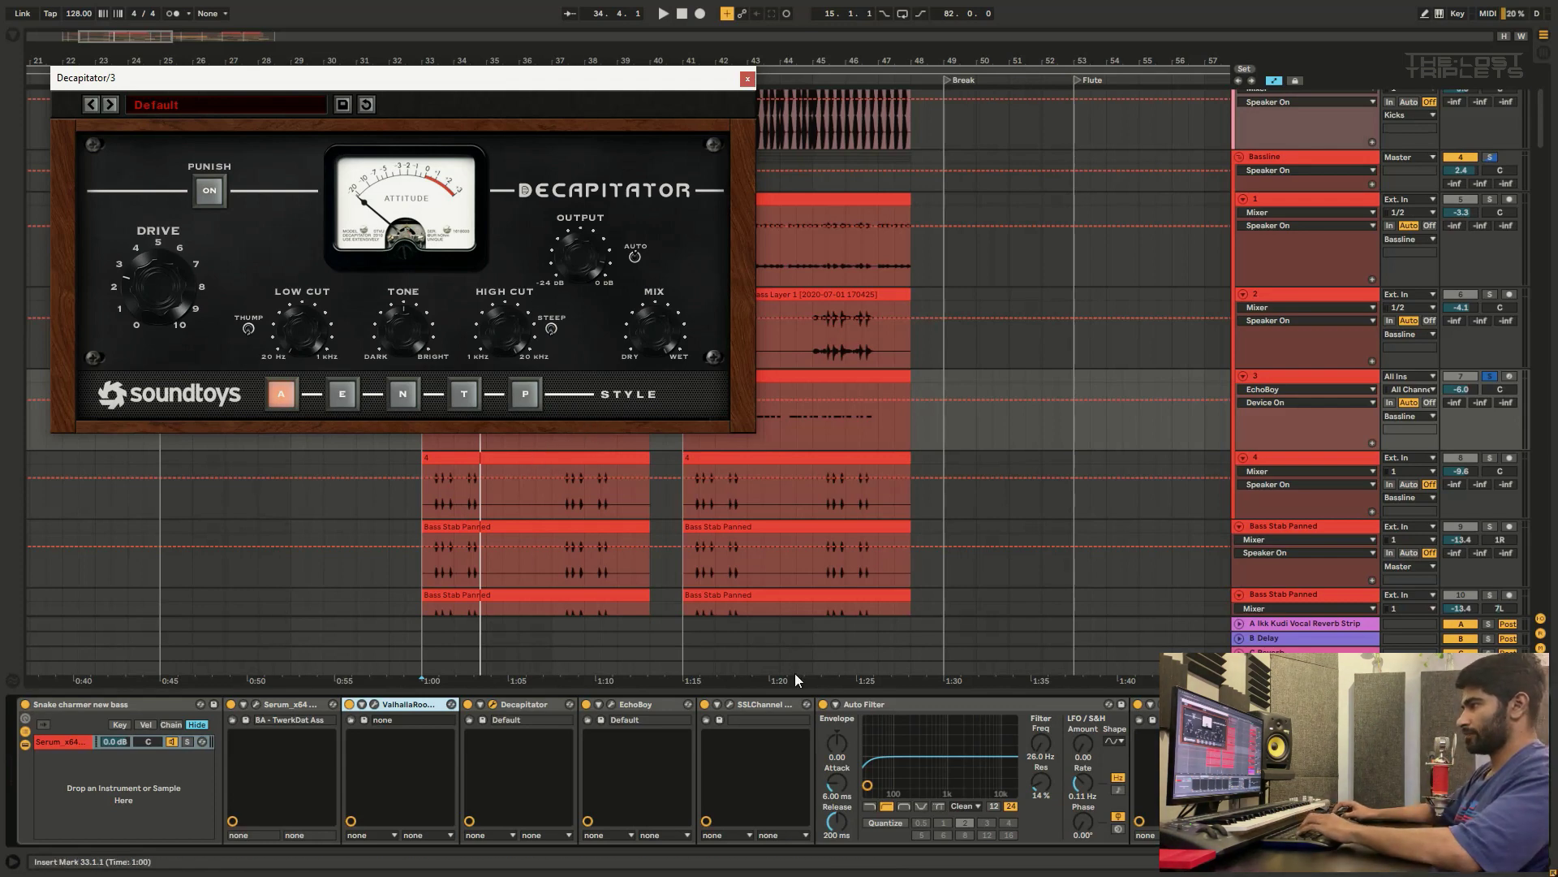
pyautogui.click(611, 704)
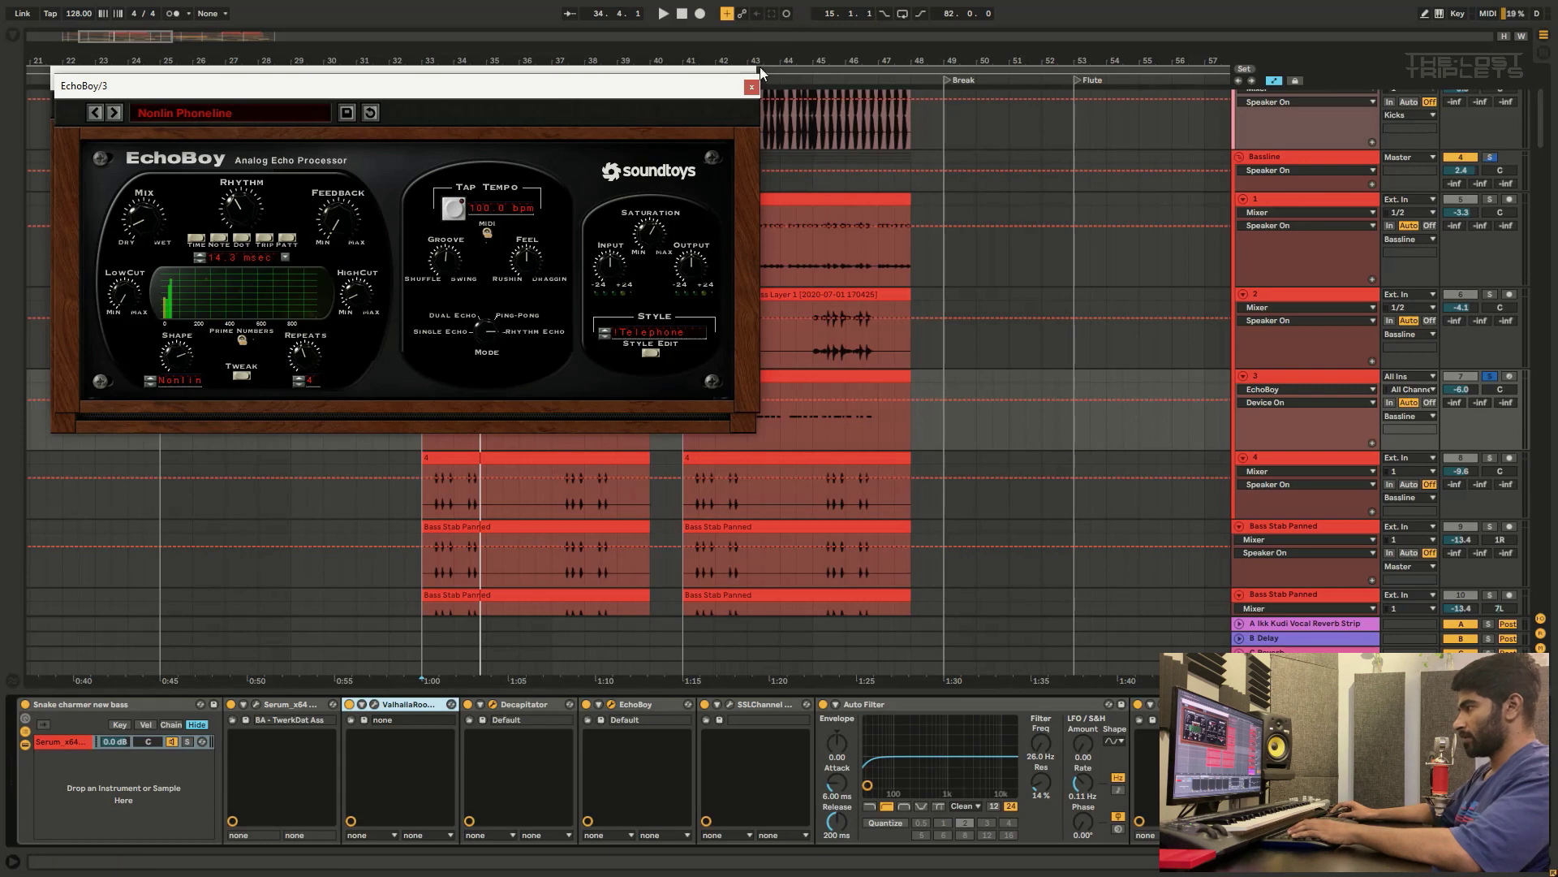
pyautogui.click(751, 87)
# Step: View the SSLChannel Stereo and Kickstart settings on Bassline track 3 and show the rest of its device chain
pyautogui.click(728, 704)
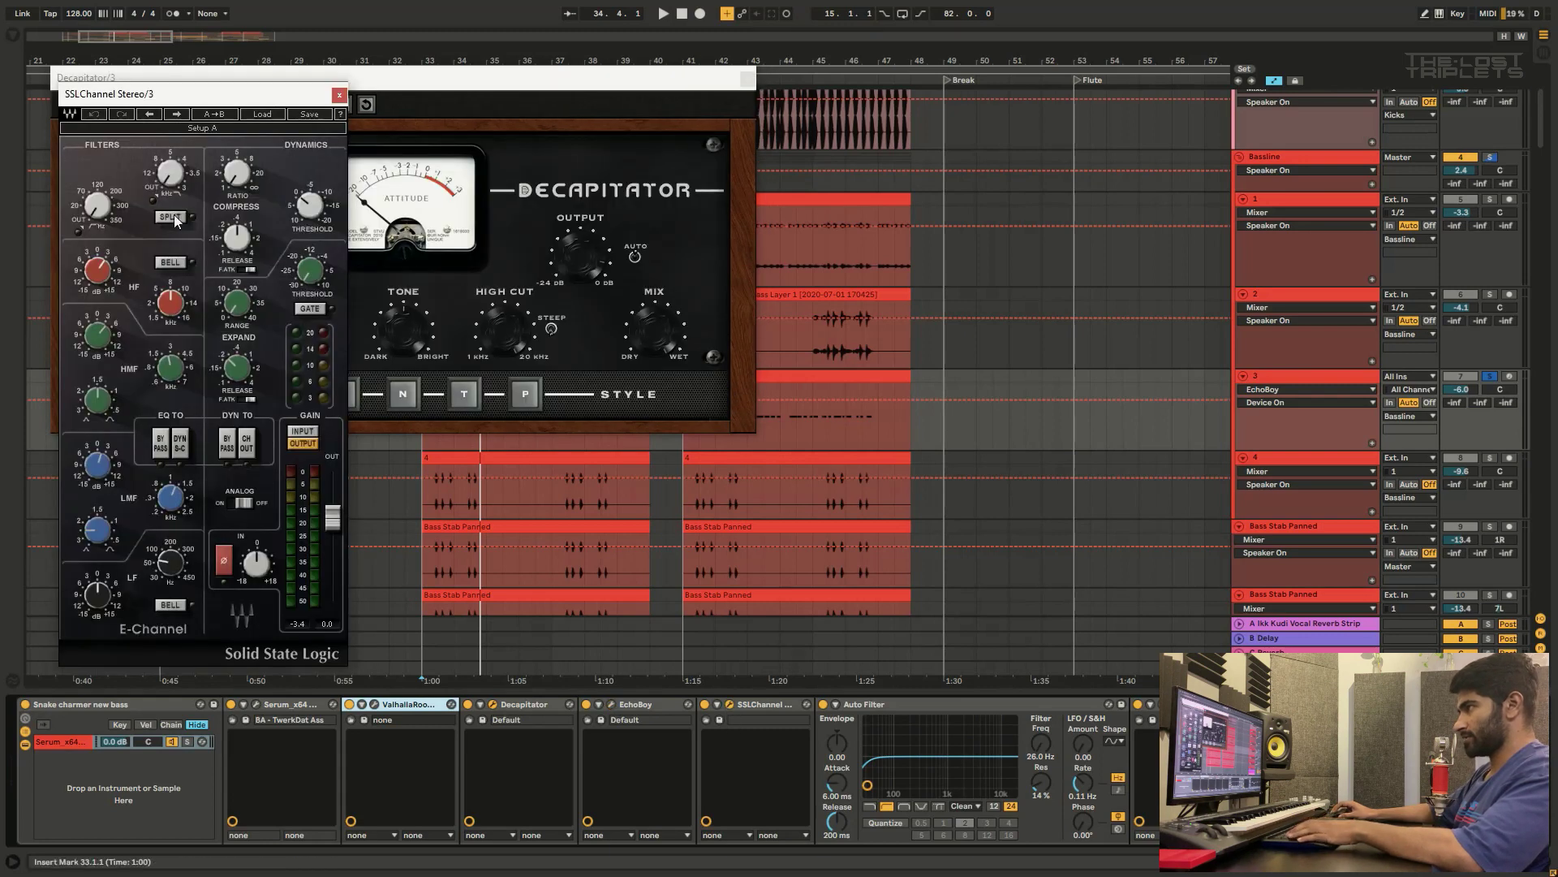
pyautogui.click(345, 82)
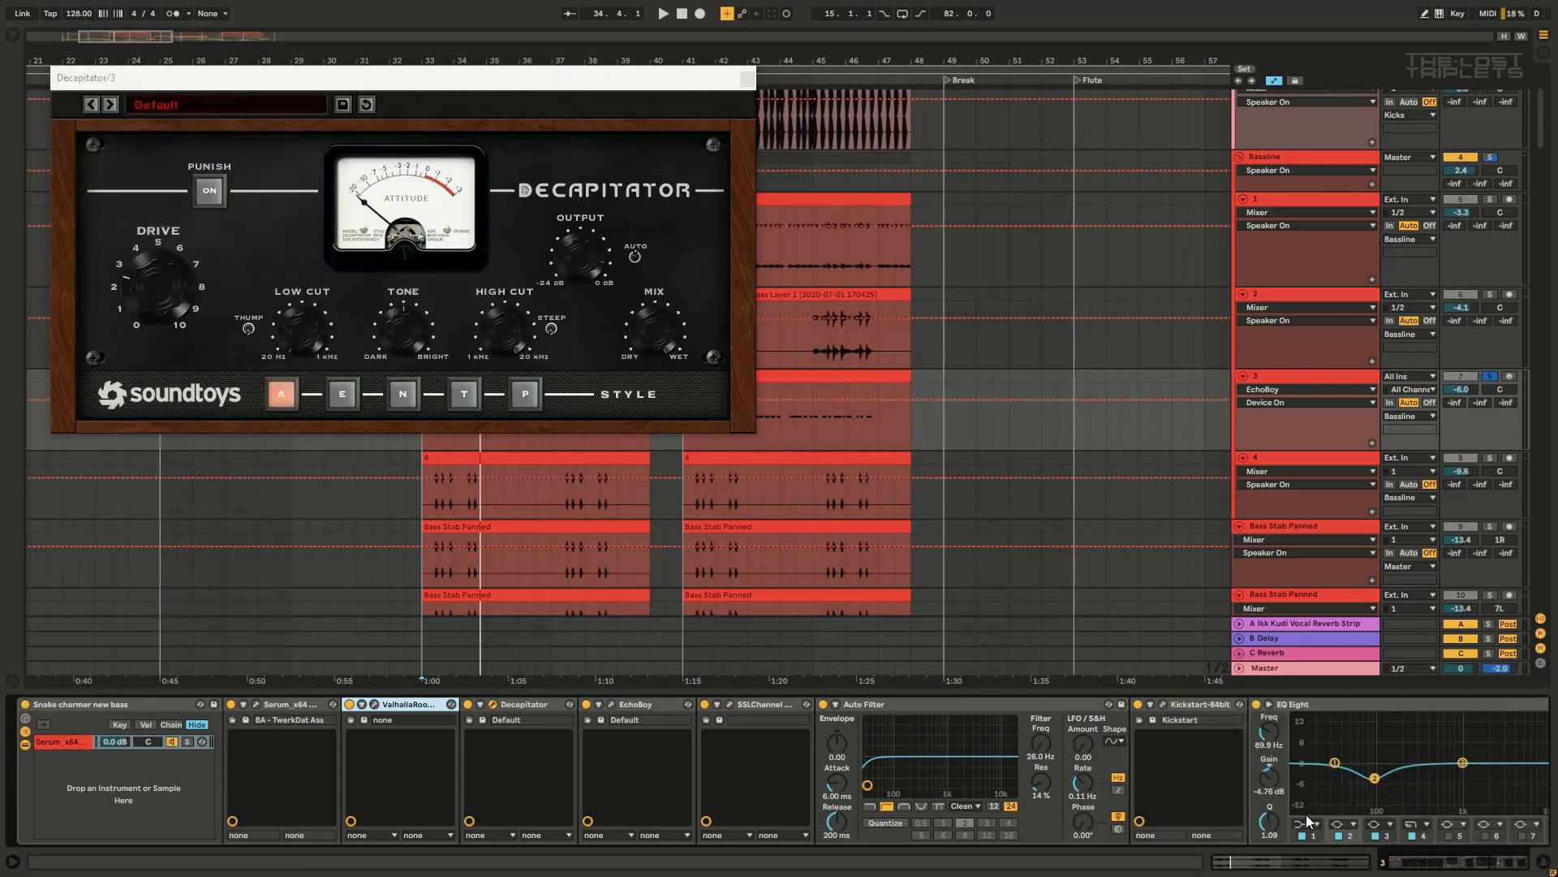
pyautogui.click(1162, 704)
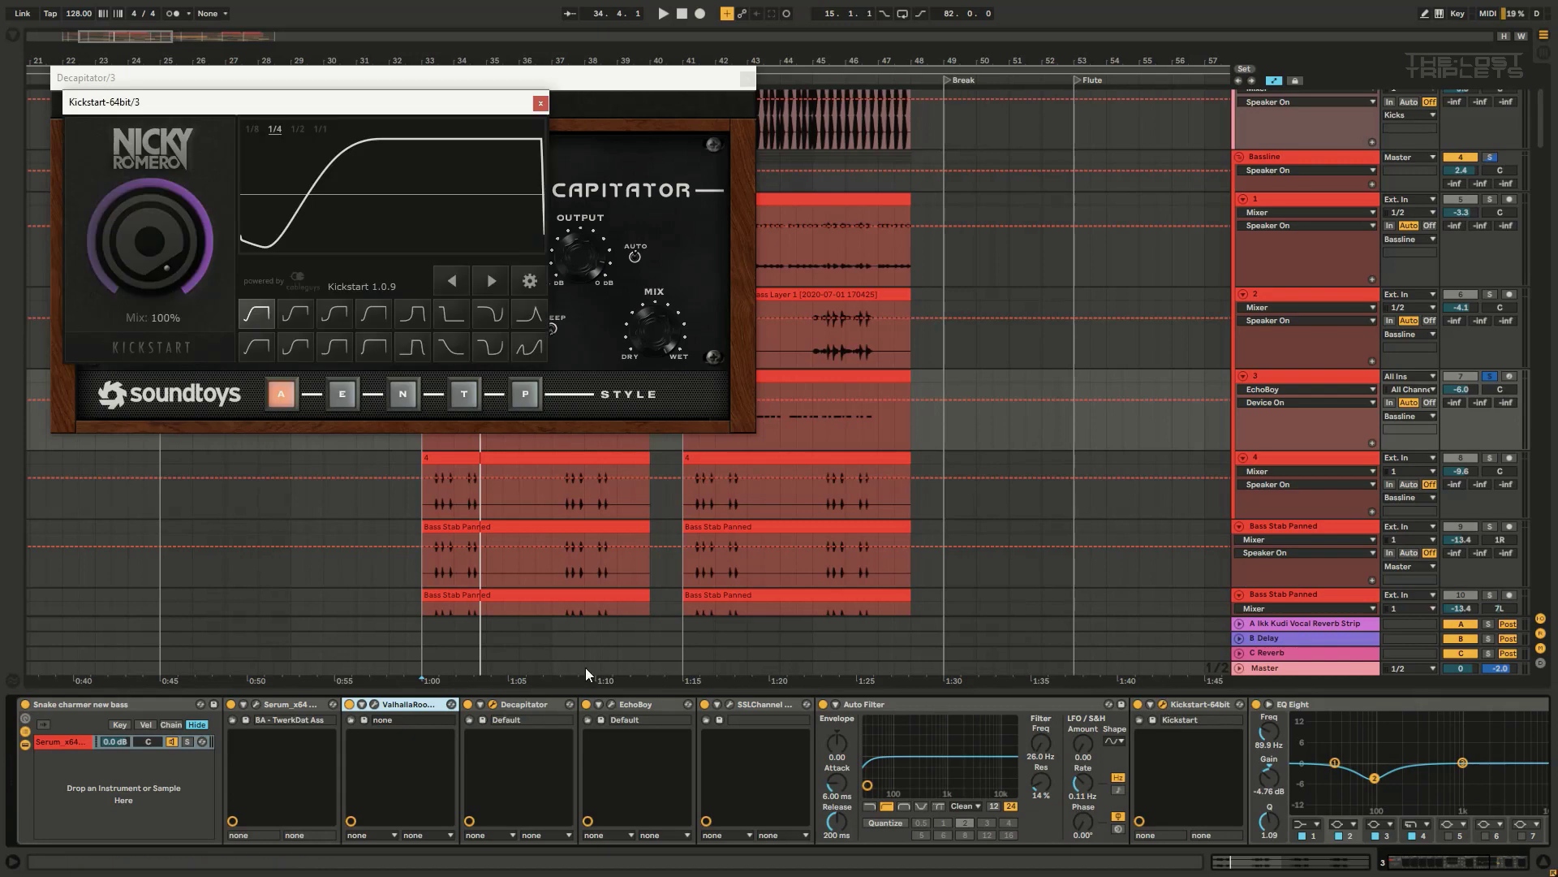
pyautogui.click(540, 103)
pyautogui.moveTo(1378, 849); pyautogui.dragTo(1457, 871)
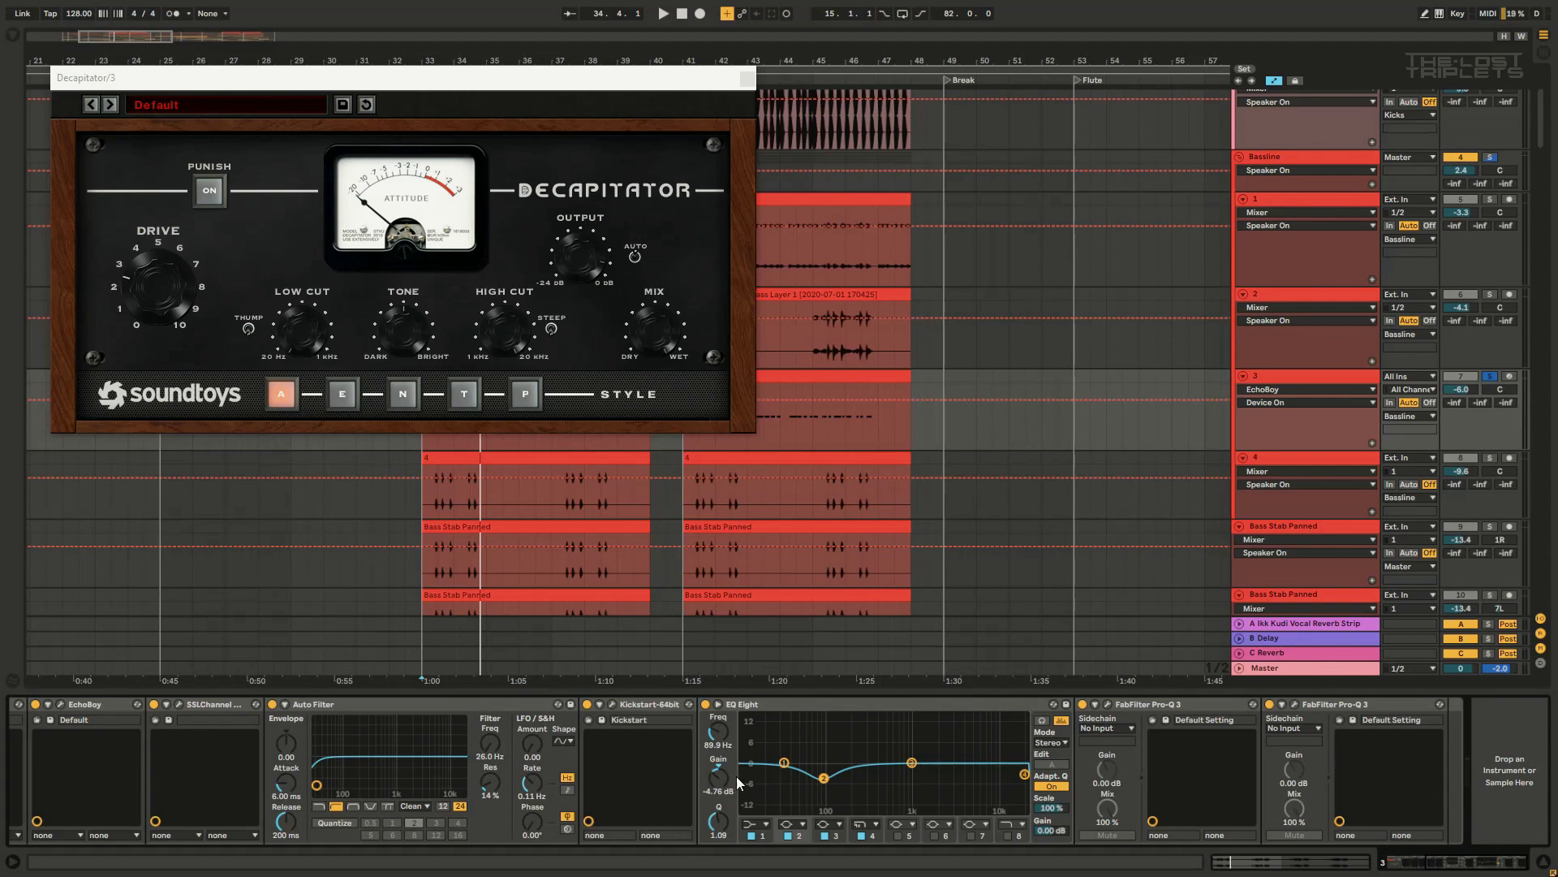
# Step: View the settings of both FabFilter Pro-Q 3 instances on Bassline track 3 and close the open plug-in windows, including Decapitator
pyautogui.click(1108, 703)
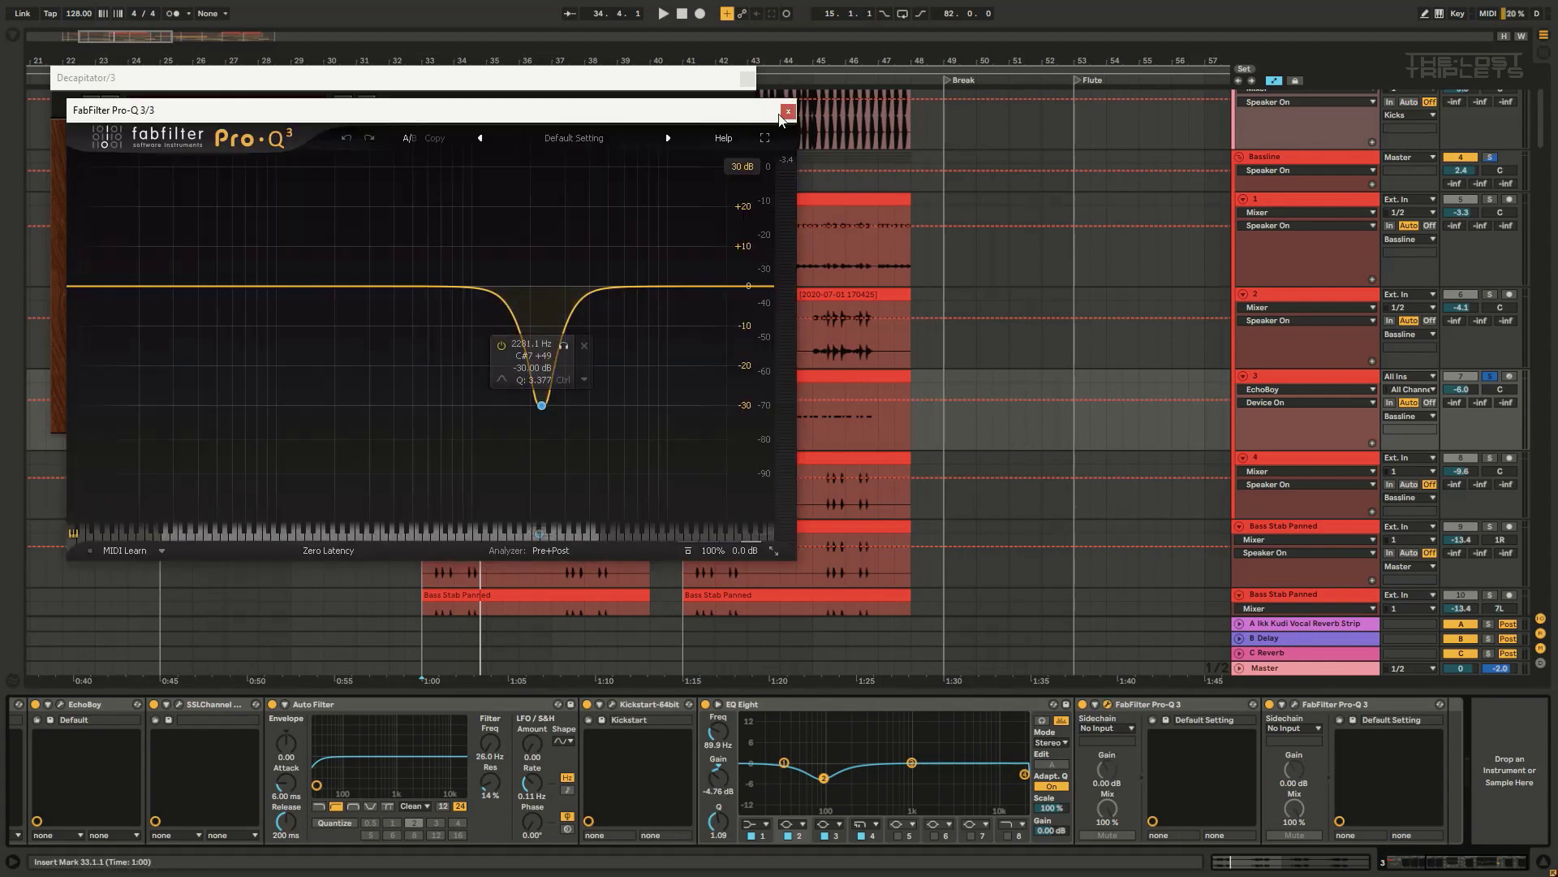
pyautogui.click(787, 112)
pyautogui.click(1294, 703)
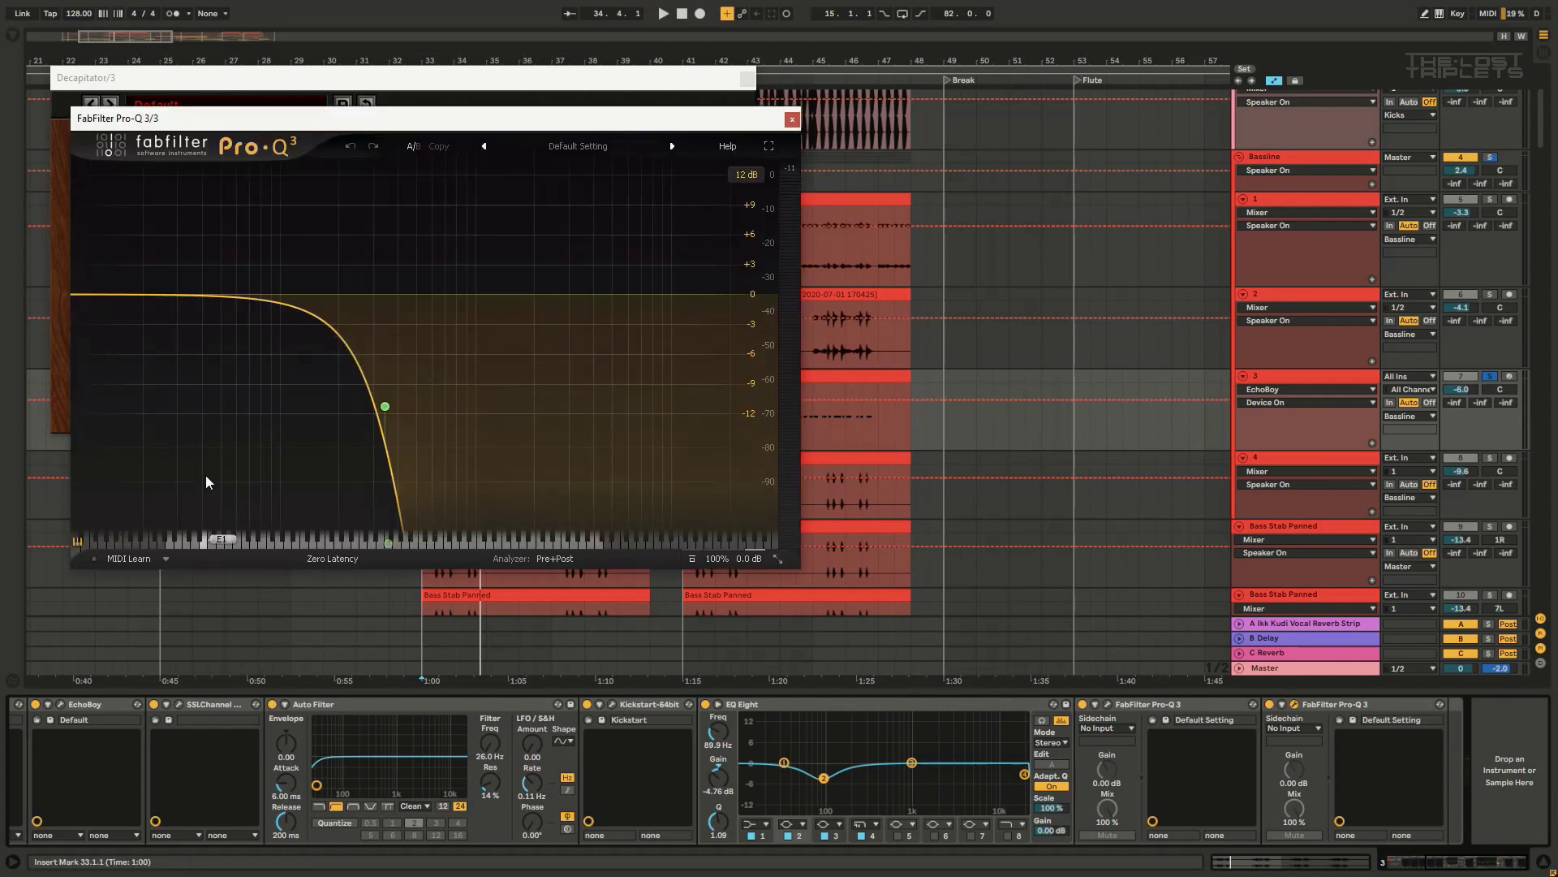
pyautogui.moveTo(333, 356)
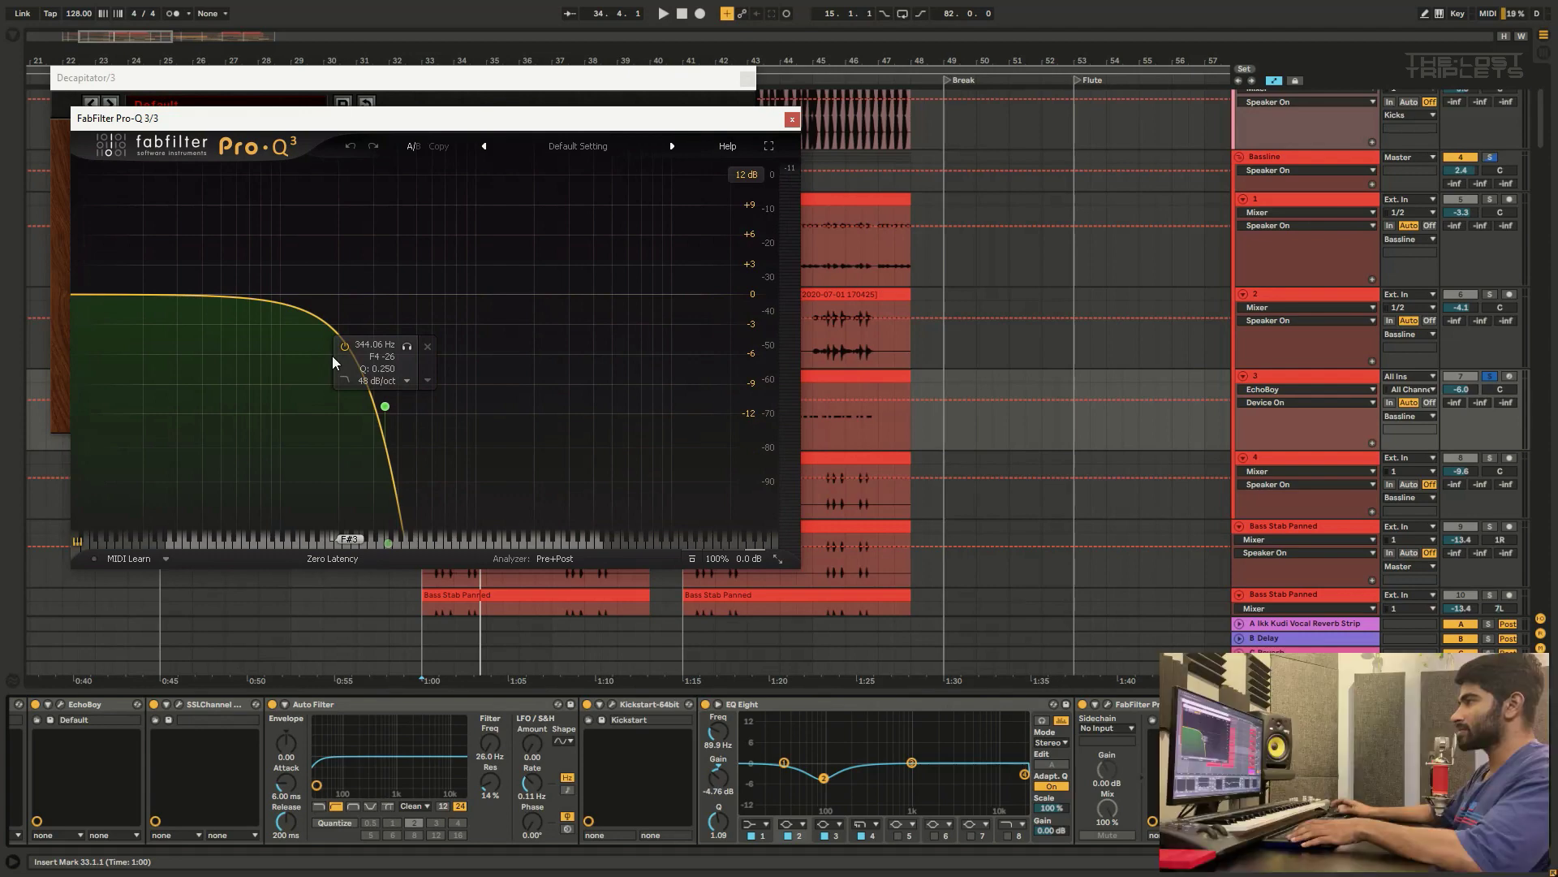
pyautogui.click(792, 119)
pyautogui.click(747, 78)
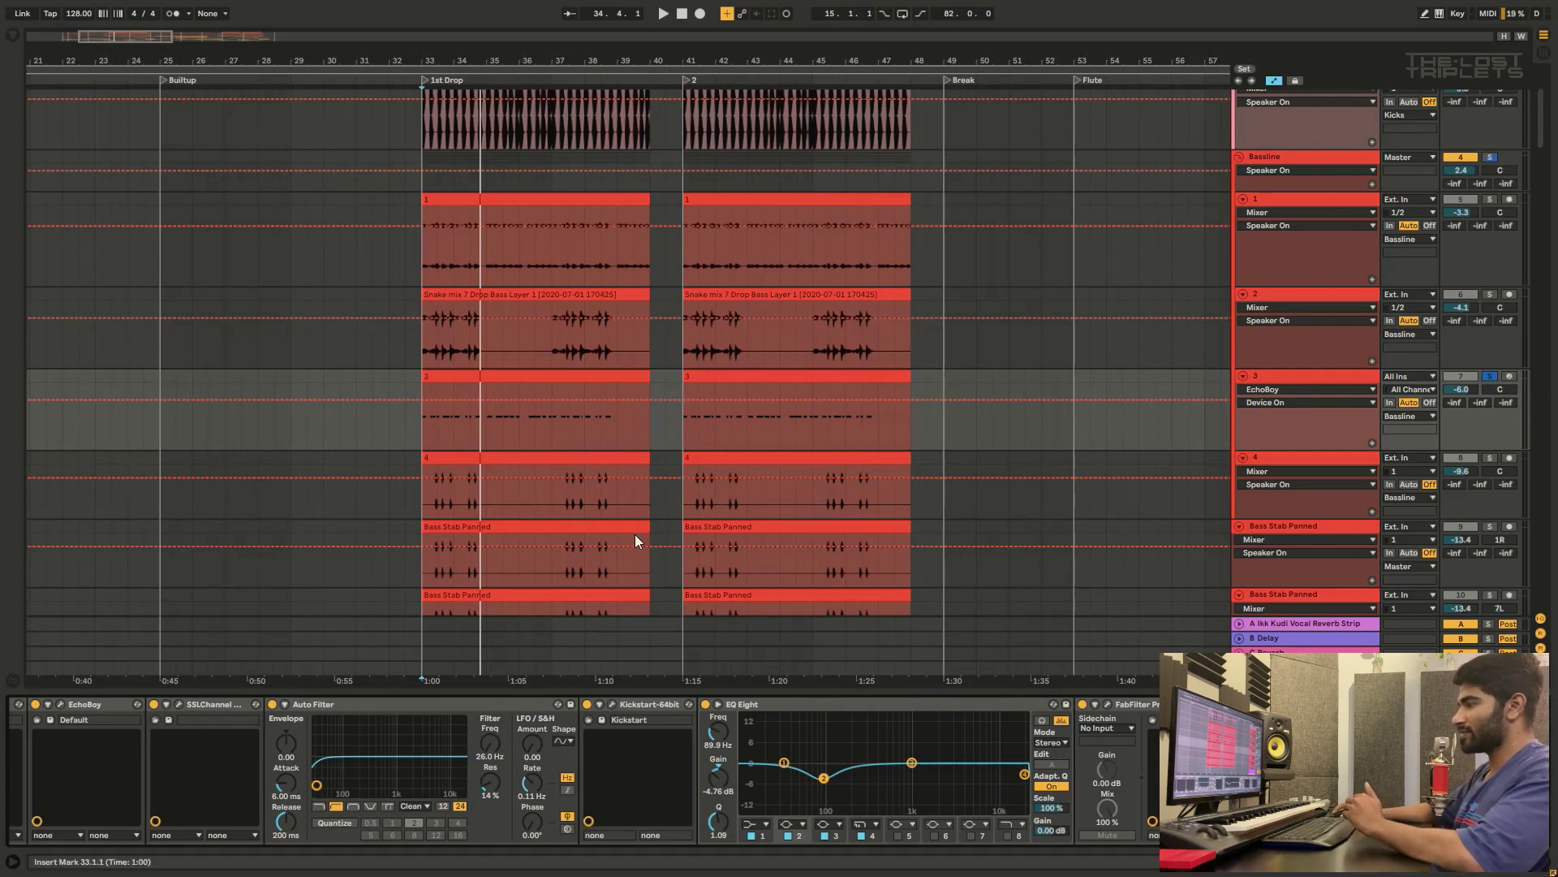
# Step: Select the EQ Eight on Bassline track 3 and re-examine the curves of the two FabFilter Pro-Q 3 instances
pyautogui.click(797, 711)
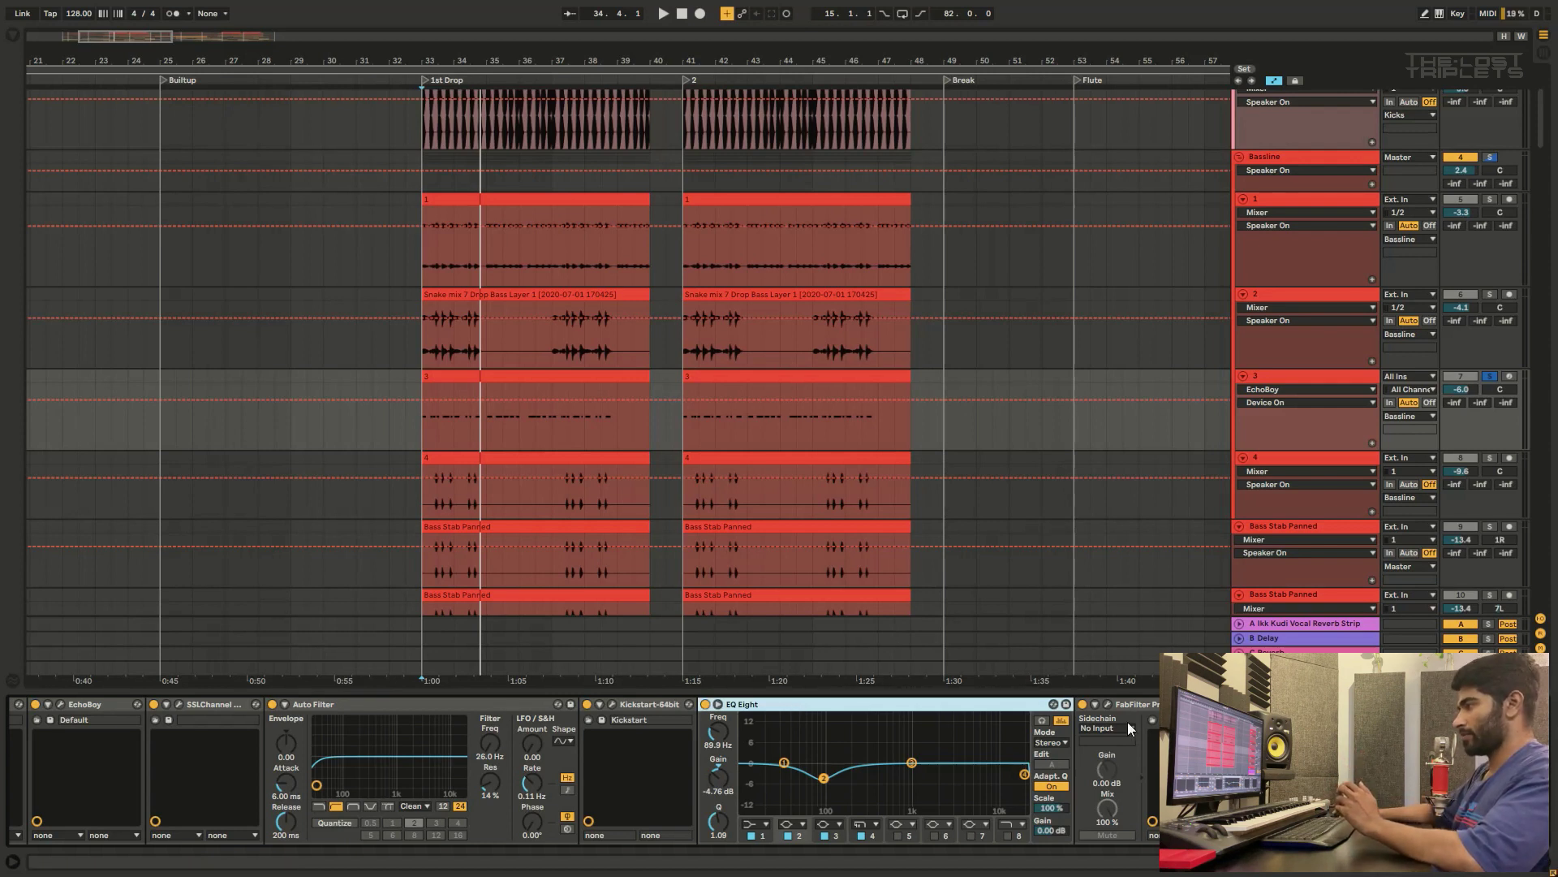
pyautogui.click(1107, 705)
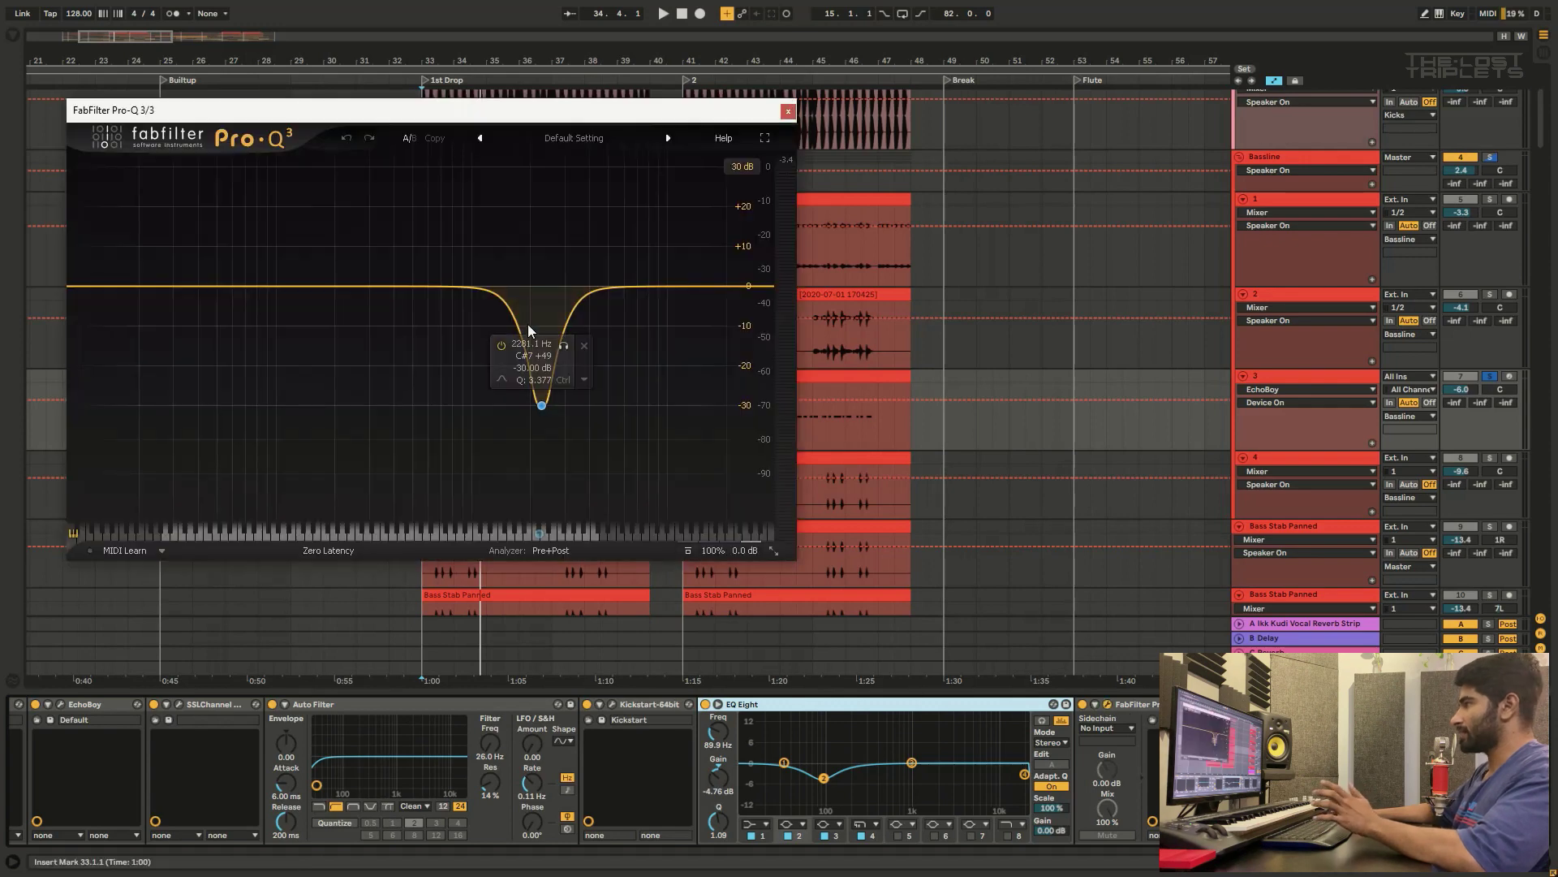
pyautogui.click(787, 111)
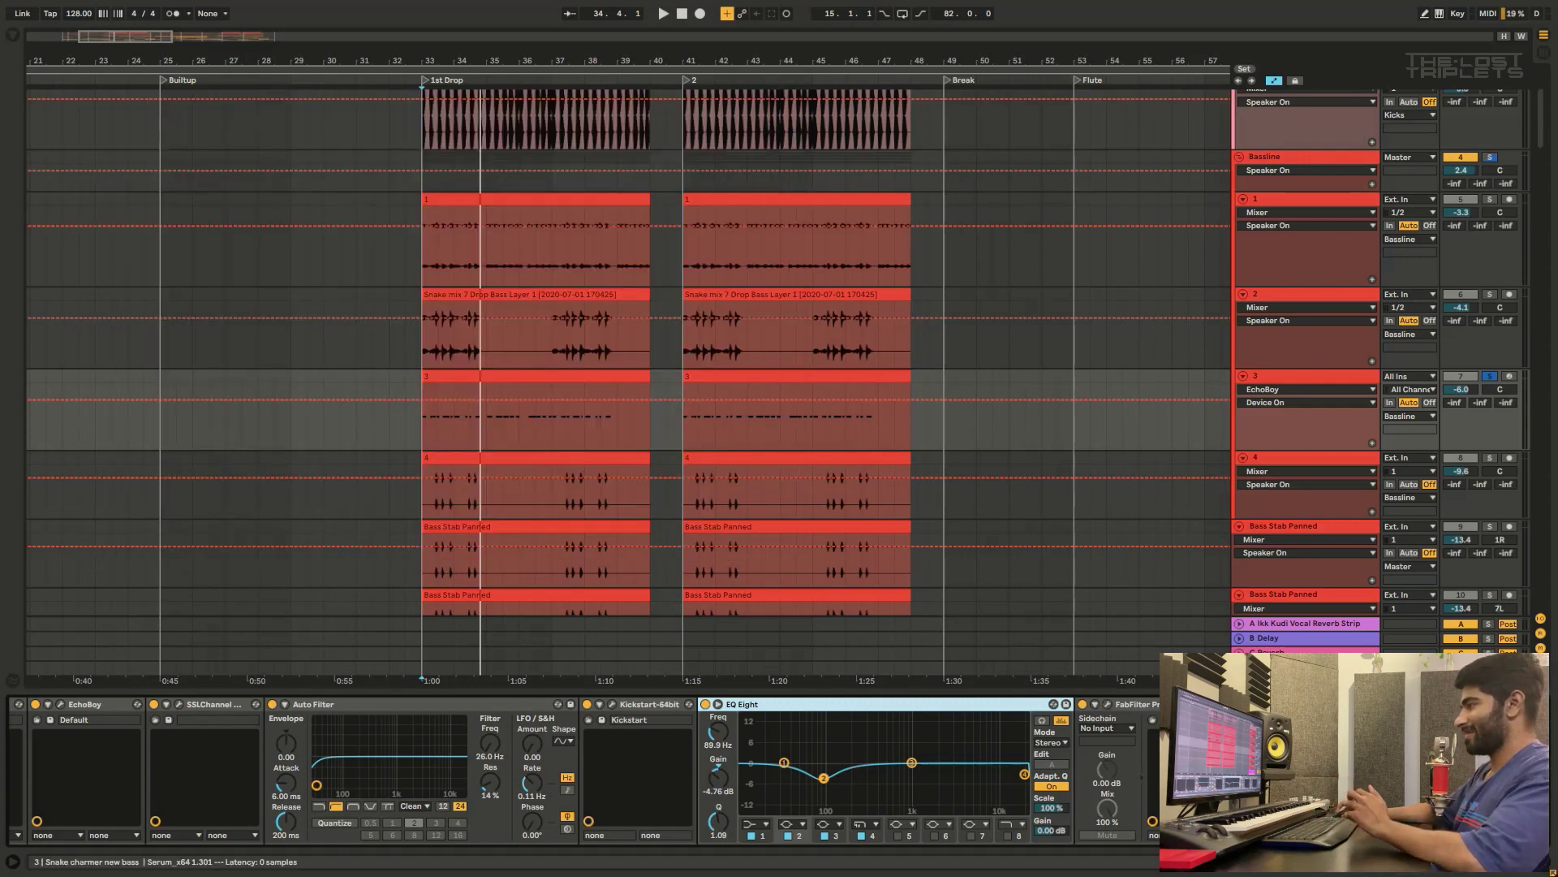
pyautogui.hotkey('ctrl', 'alt', 'p')
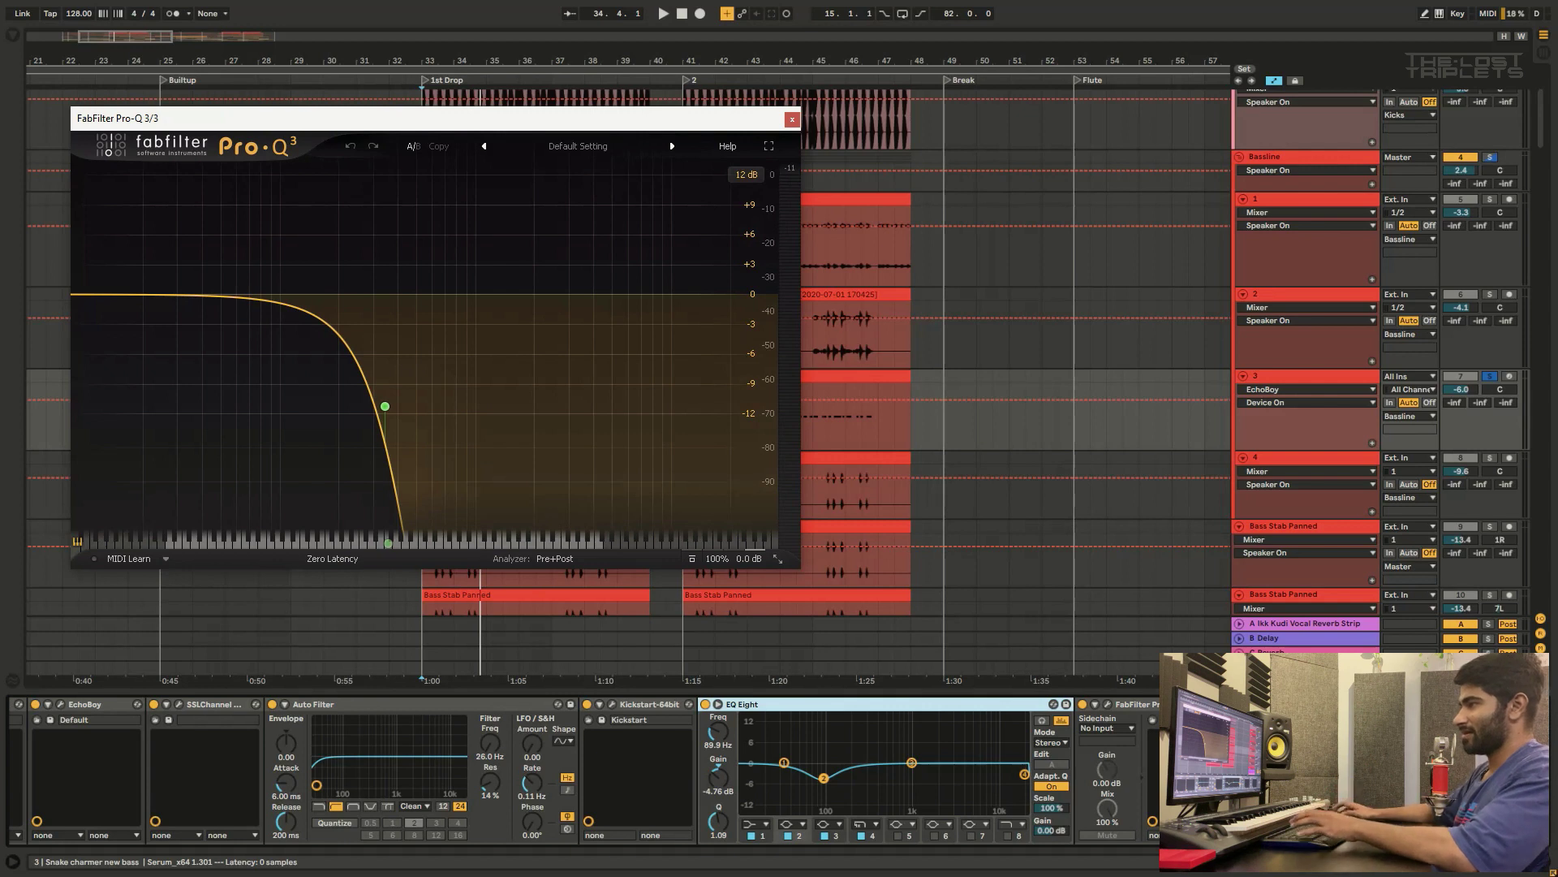
pyautogui.moveTo(392, 419)
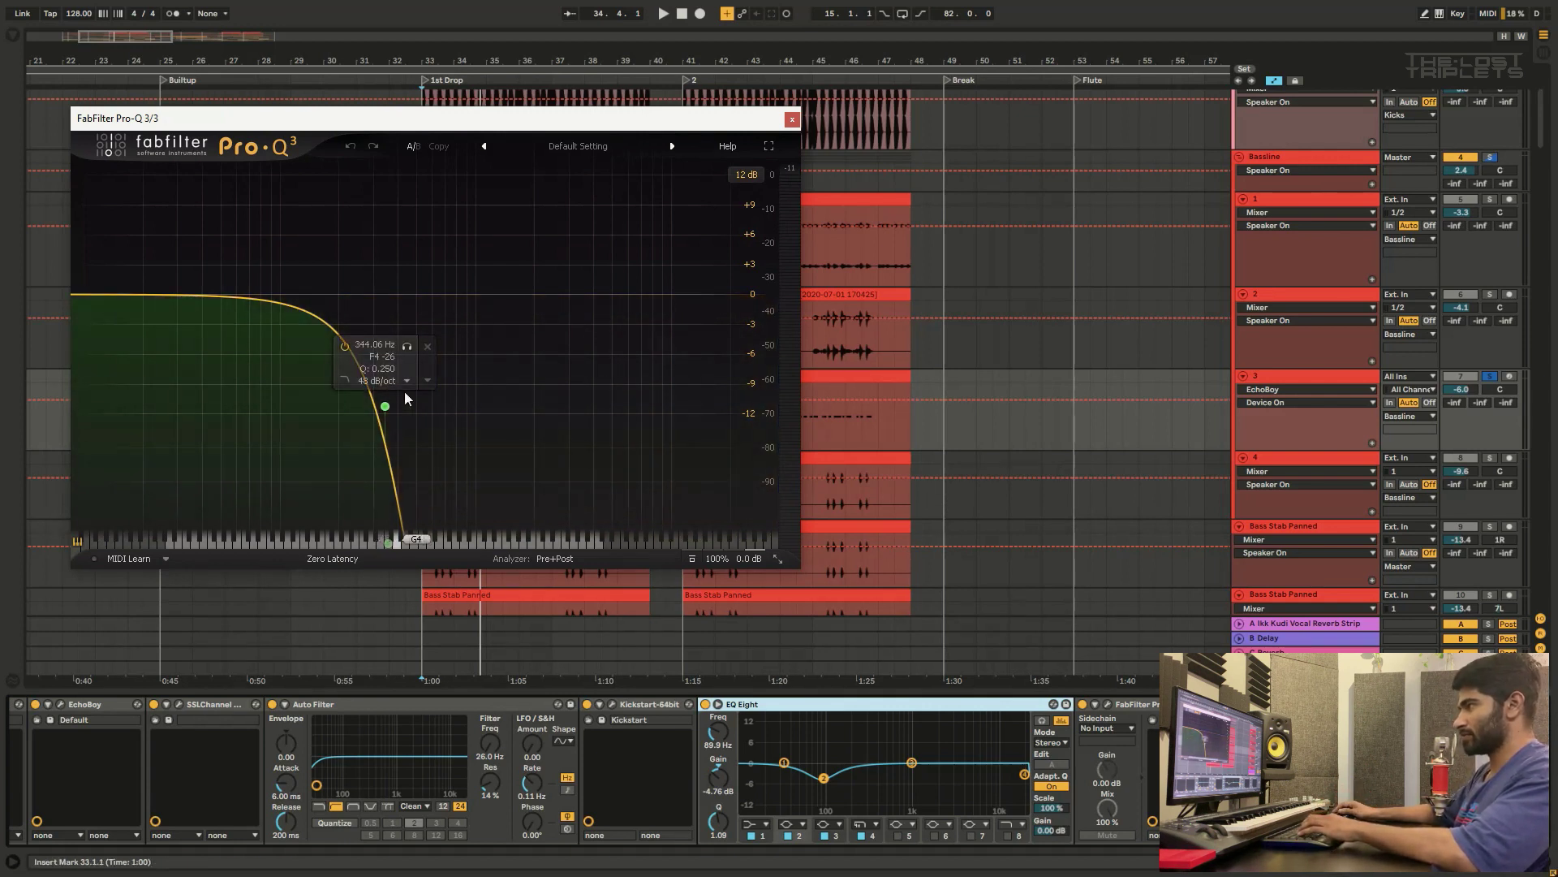
pyautogui.hotkey('ctrl', 'alt', 'p')
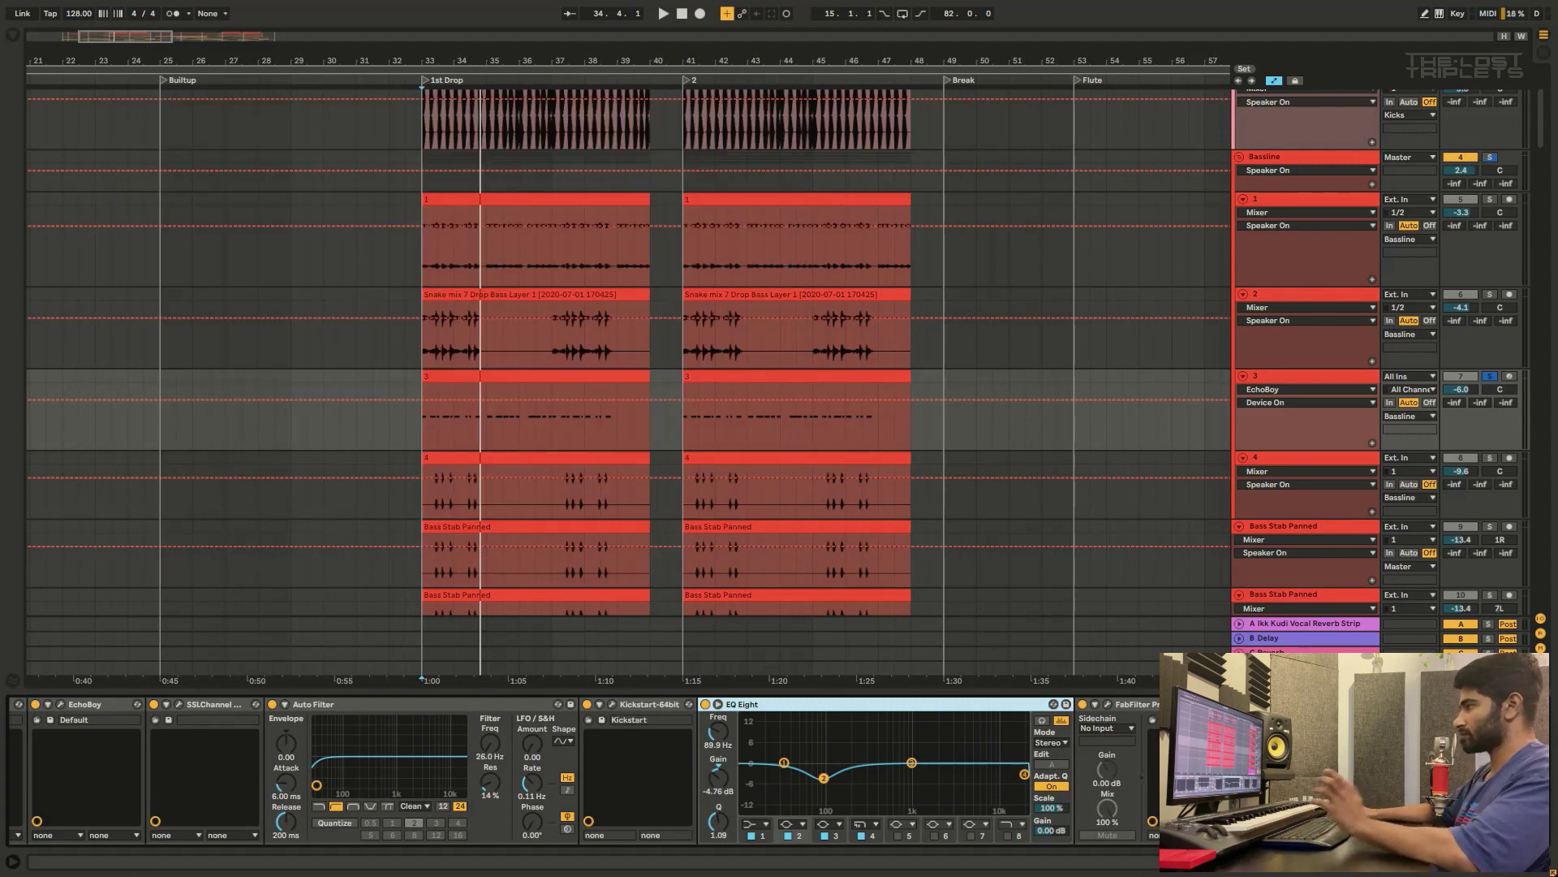
# Step: Solo track 4 of the Bassline group and audition it from bar 33
pyautogui.scroll(-2, 1224, 593)
pyautogui.click(1335, 367)
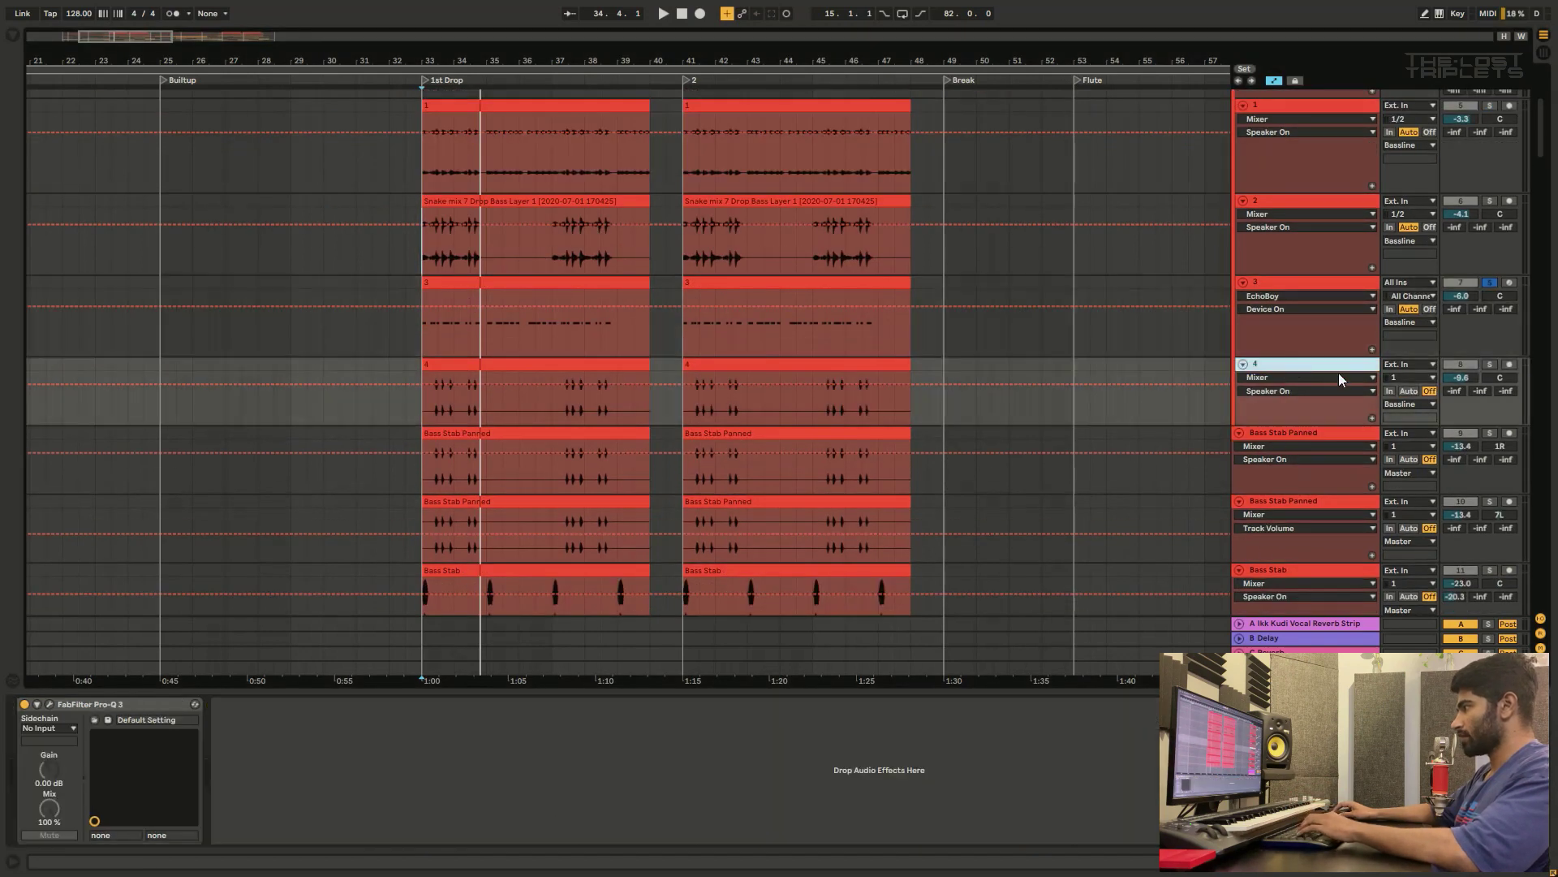
pyautogui.click(1488, 366)
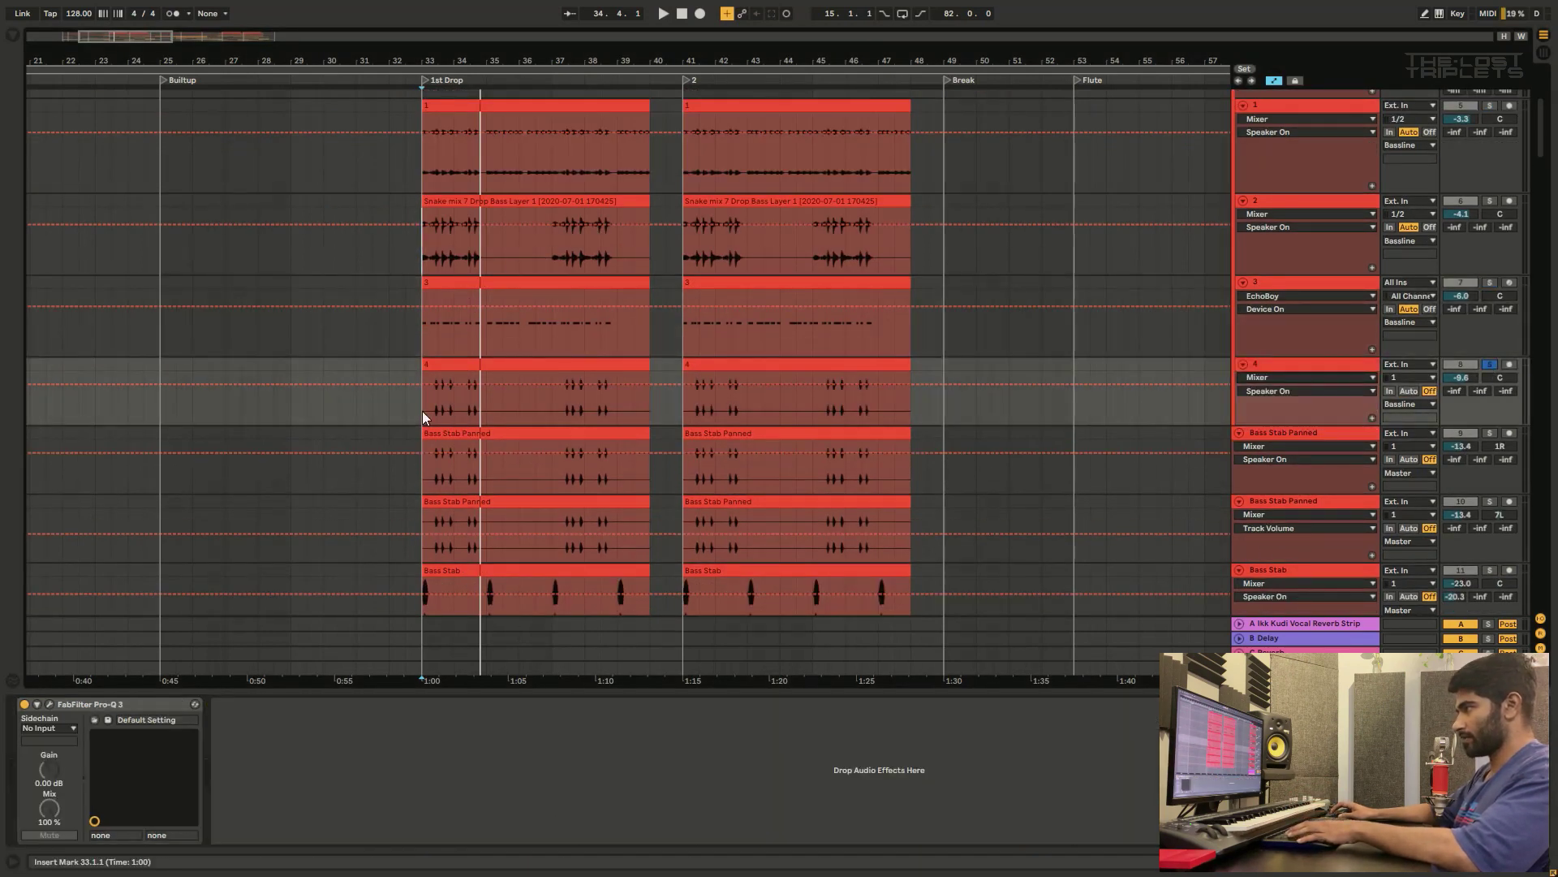
pyautogui.press('space')
pyautogui.click(1323, 359)
# Step: Add both Bass Stab Panned tracks to the solo with track 4 and audition the three layers from bar 33
pyautogui.scroll(-2, 1325, 366)
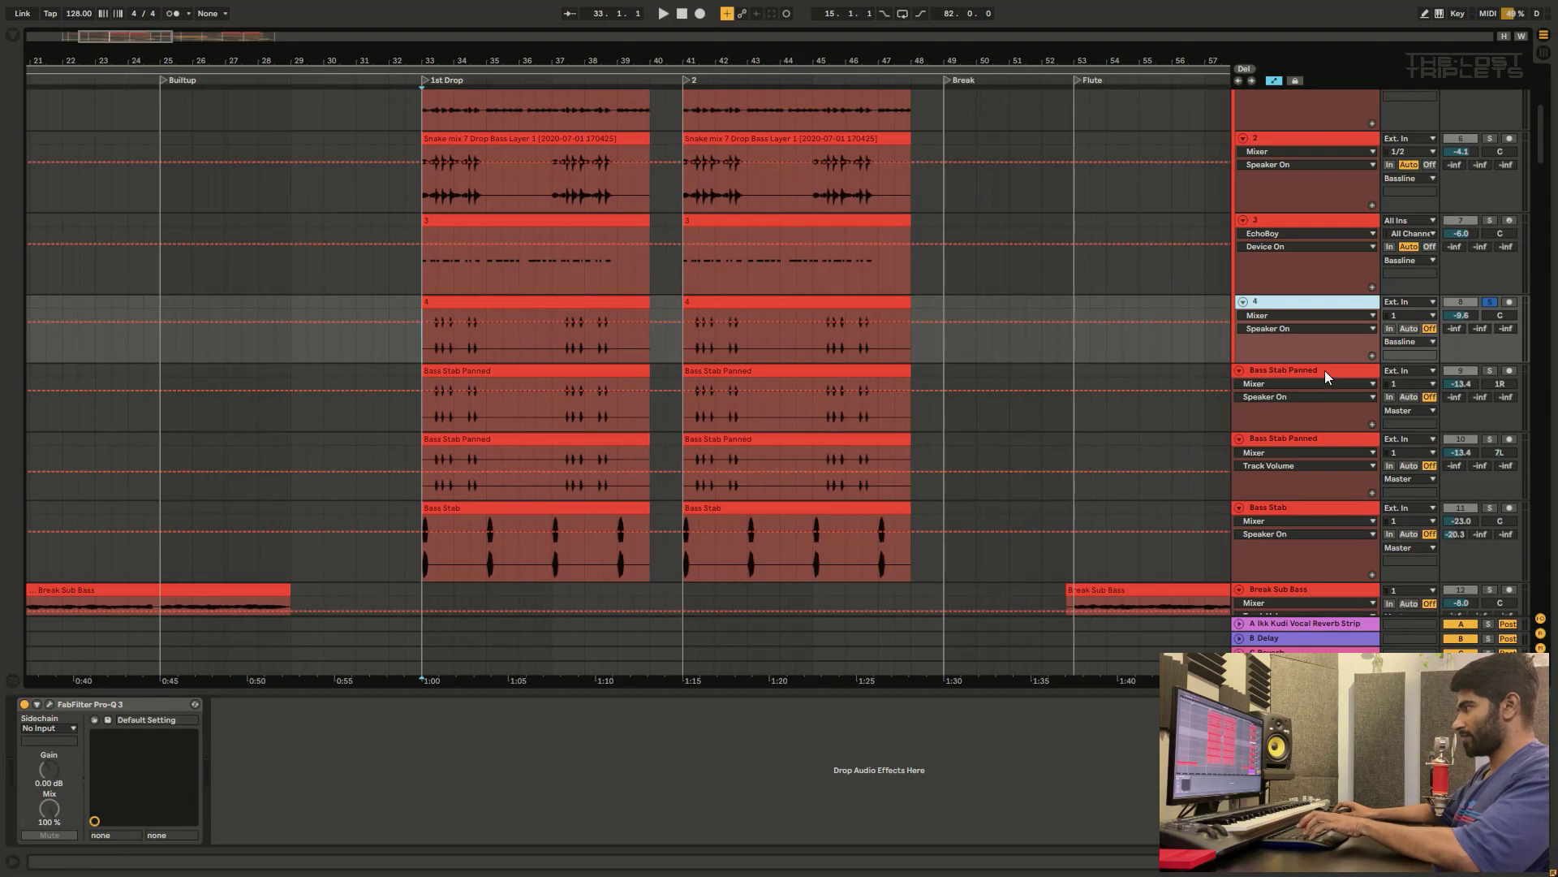
pyautogui.click(1490, 438)
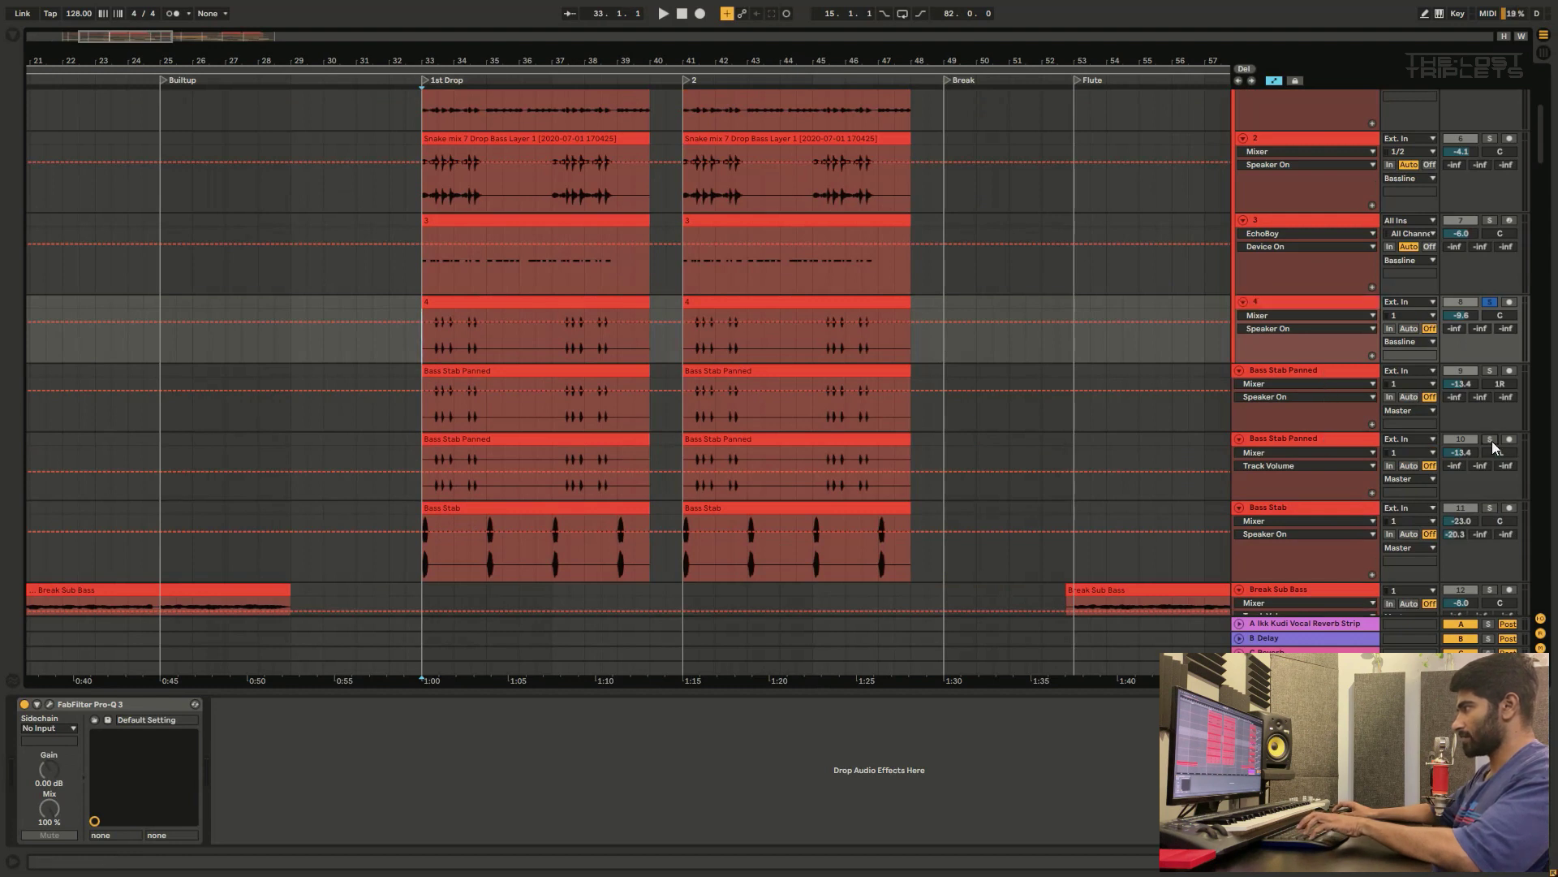
pyautogui.click(1489, 370)
pyautogui.click(425, 414)
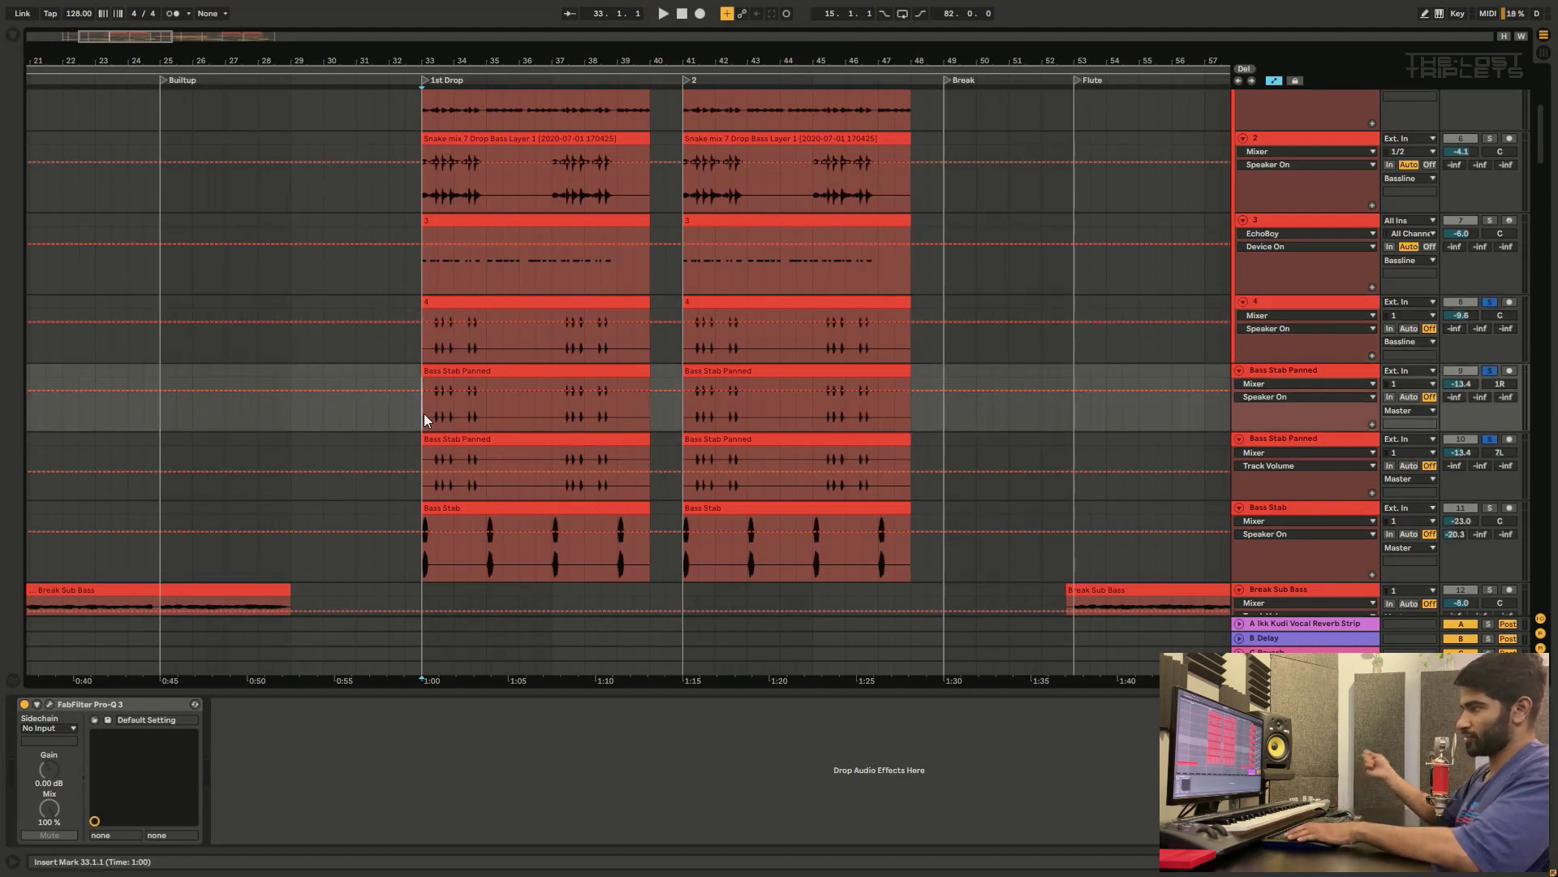
pyautogui.press('space')
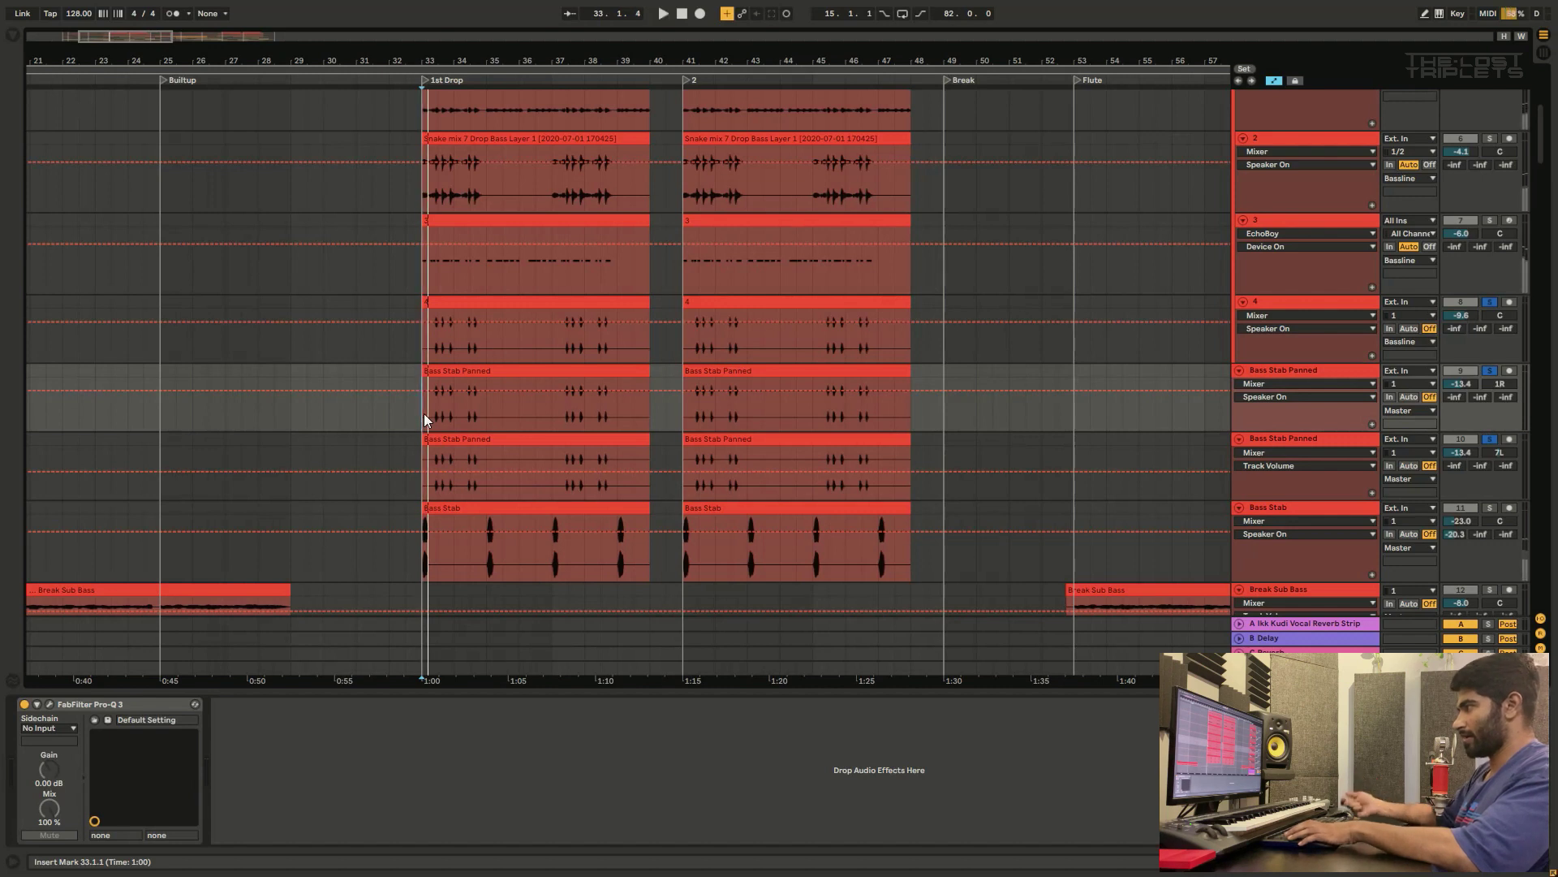
pyautogui.press('space')
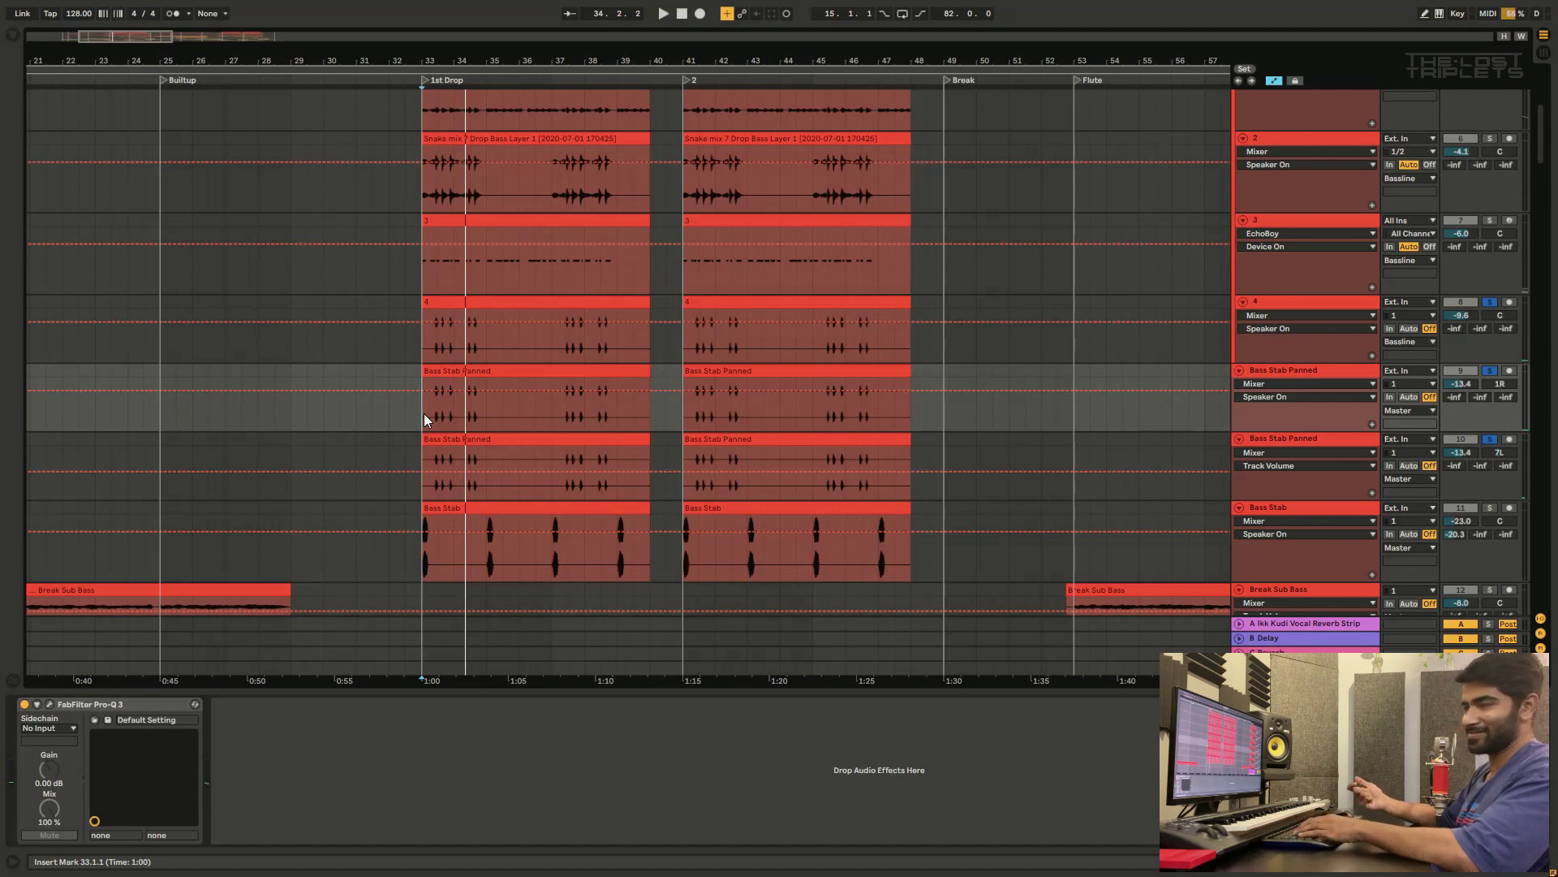
# Step: Compare track 4 with the Bass Stab Panned tracks, clear their solos, and view the FabFilter Pro-Q 3 on track 4
pyautogui.click(1264, 302)
pyautogui.click(1271, 369)
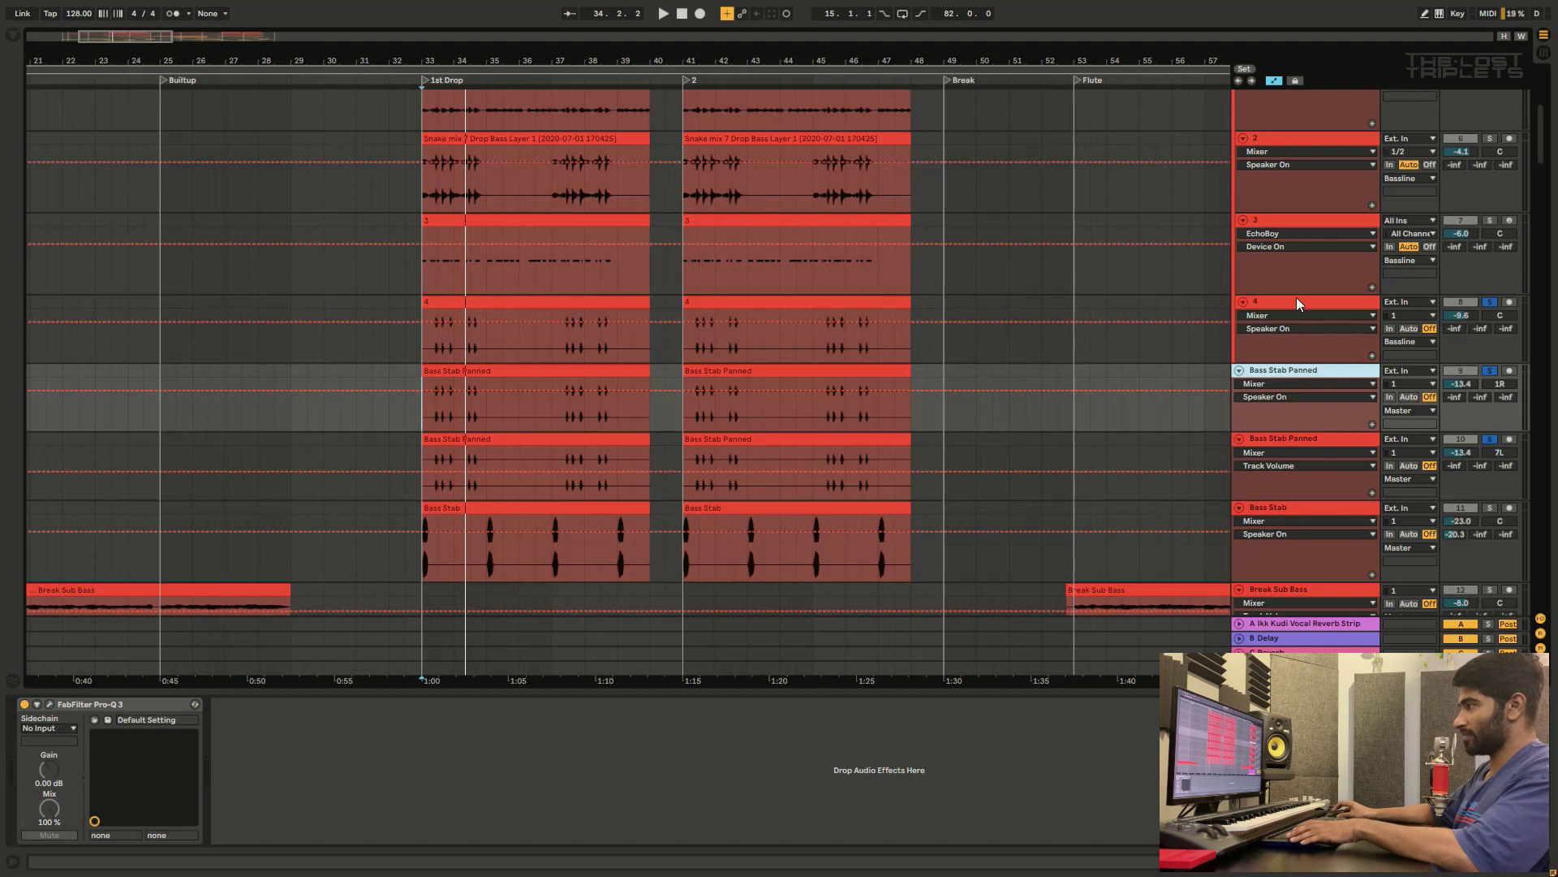
pyautogui.click(1296, 304)
pyautogui.click(1311, 370)
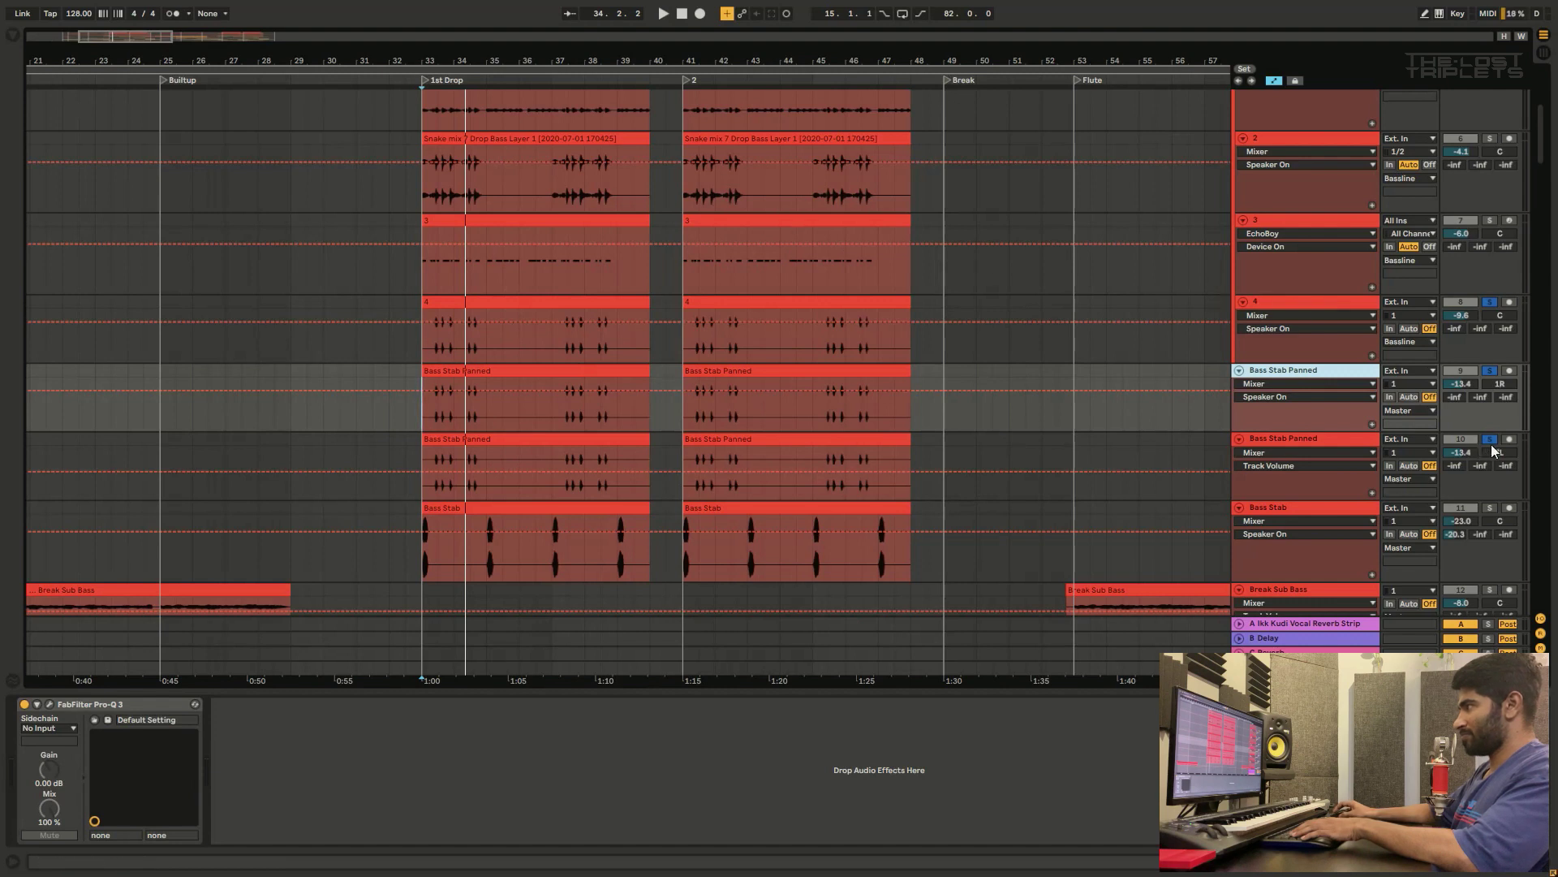
pyautogui.click(1490, 441)
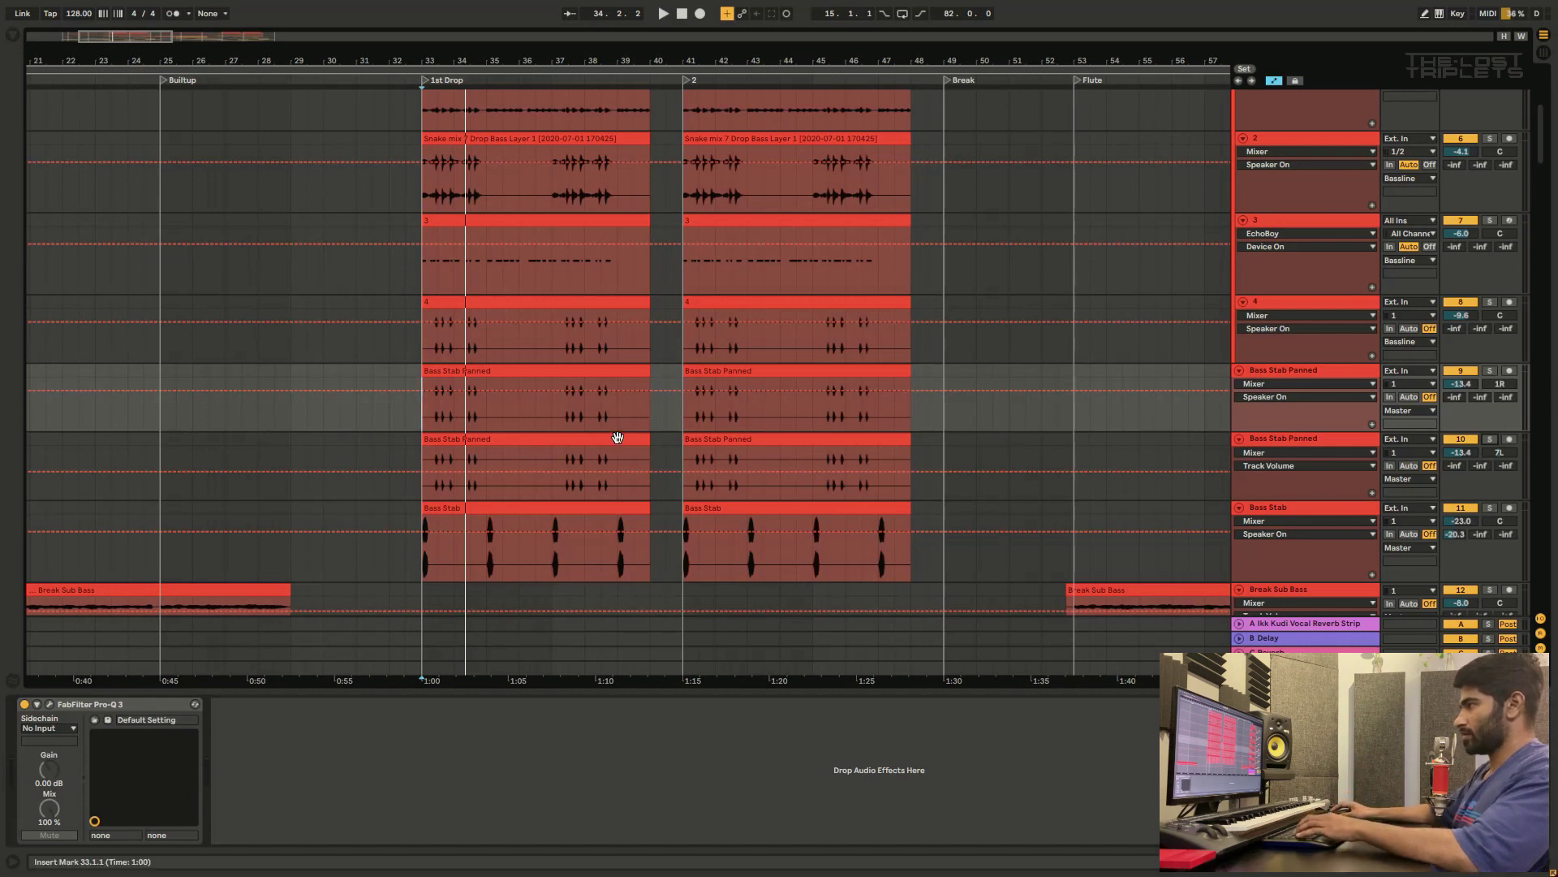
pyautogui.click(1295, 319)
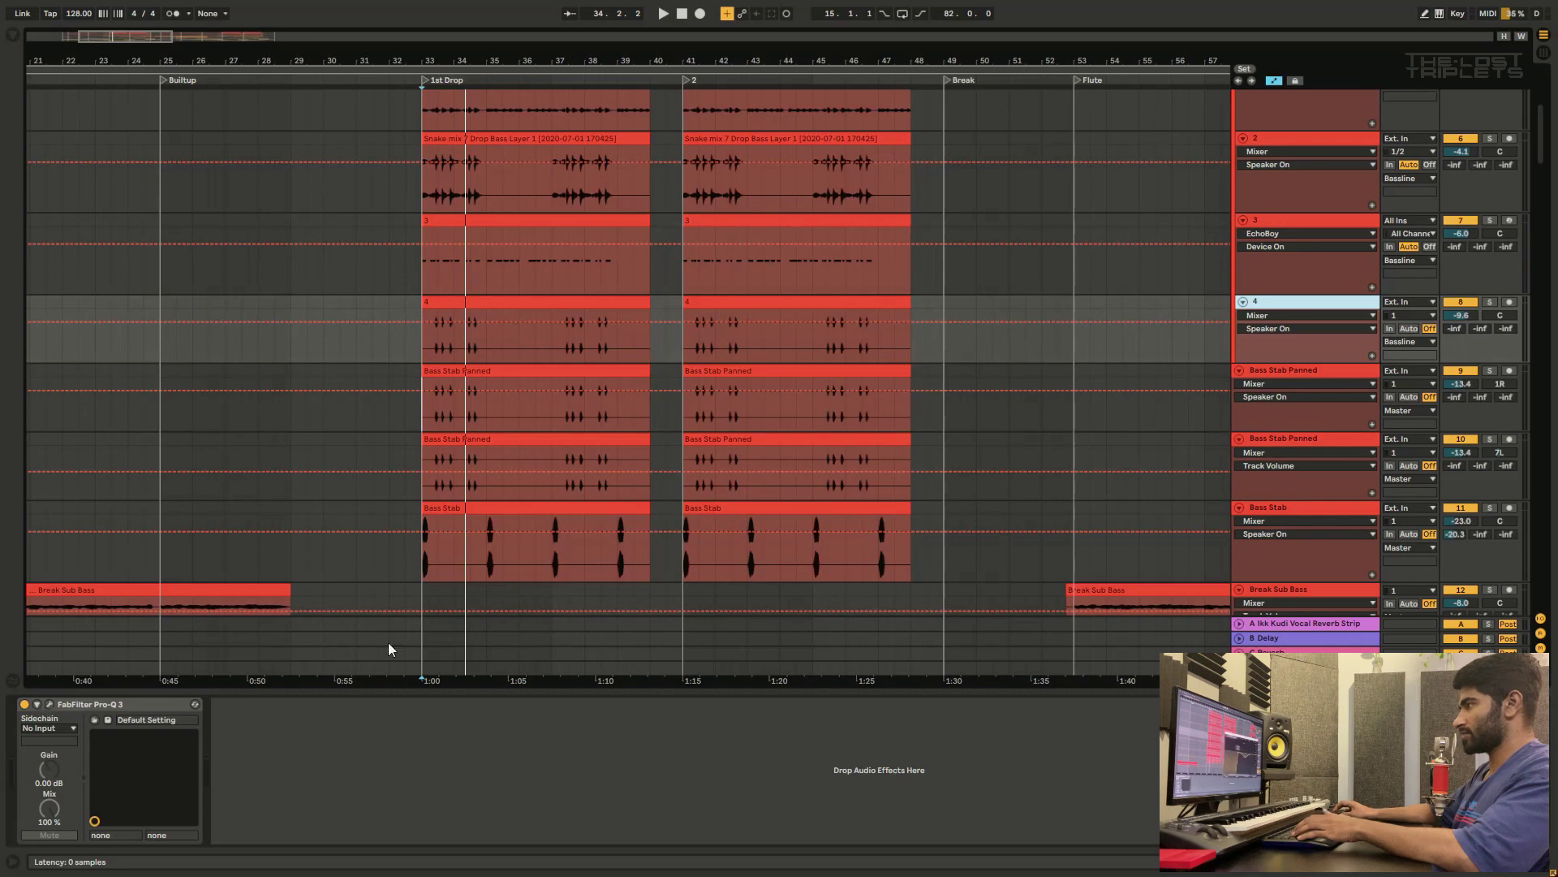
pyautogui.click(49, 704)
pyautogui.click(1438, 251)
# Step: Solo the Bass Stab track, show its device chain and audition it from bar 33
pyautogui.scroll(-3, 820, 469)
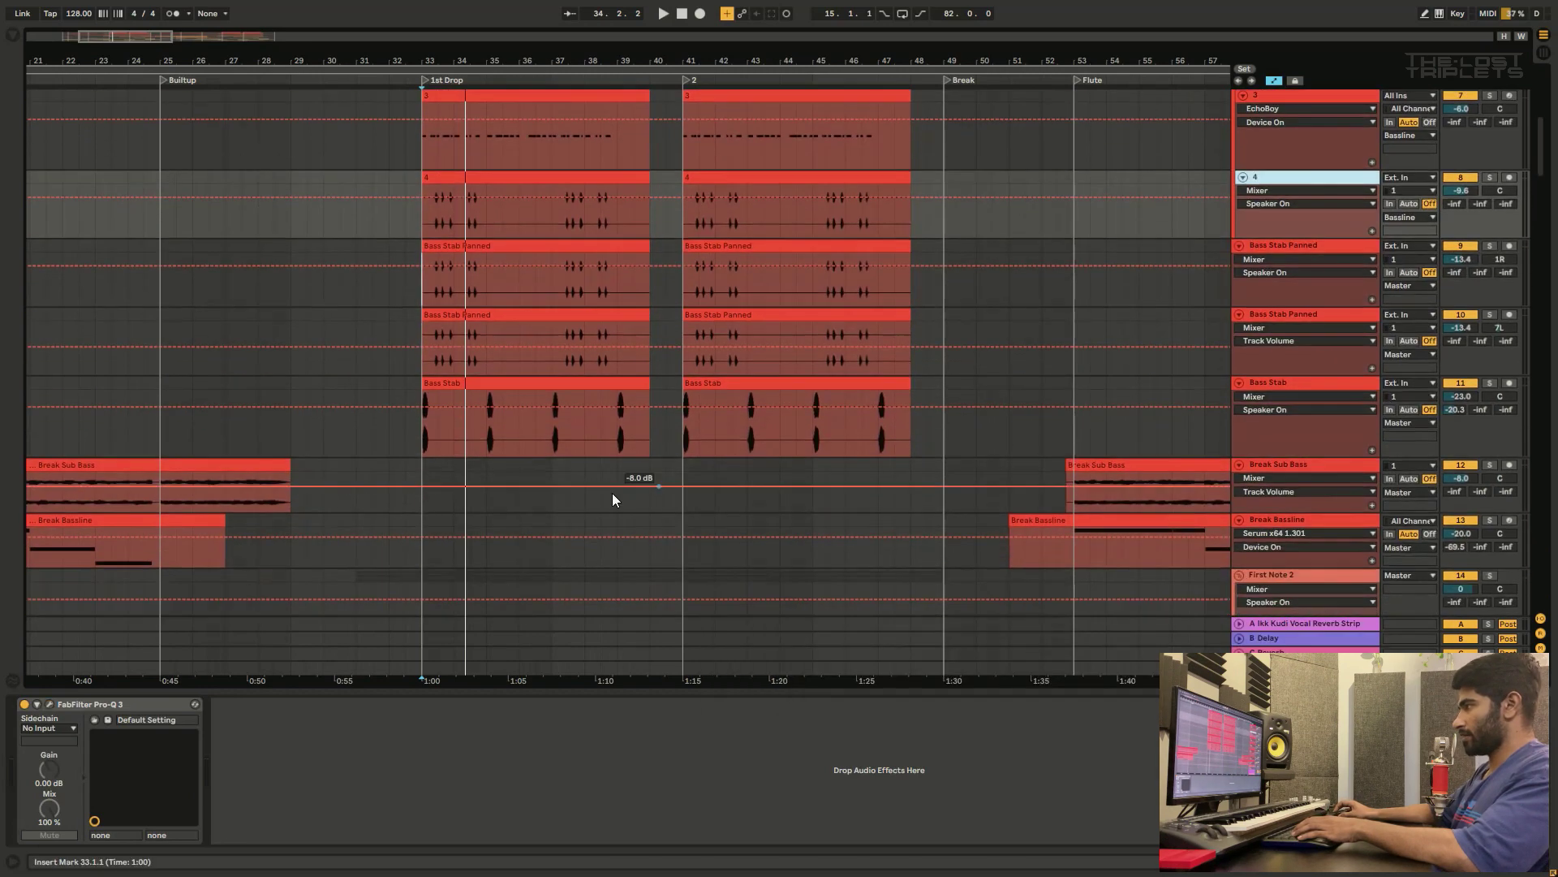
pyautogui.click(1340, 380)
pyautogui.click(1494, 384)
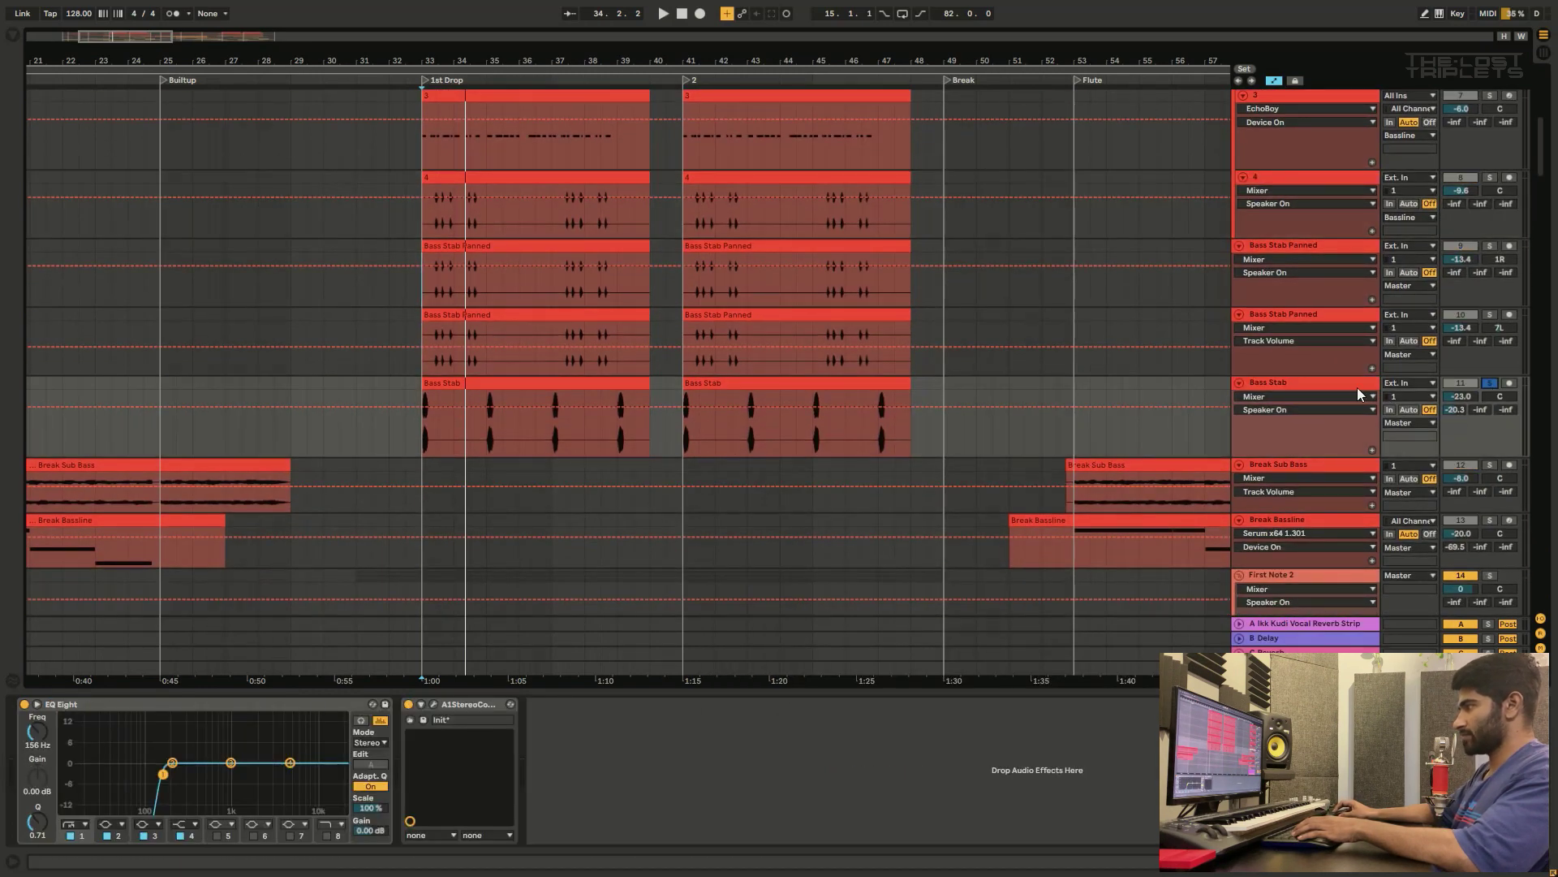
pyautogui.click(420, 445)
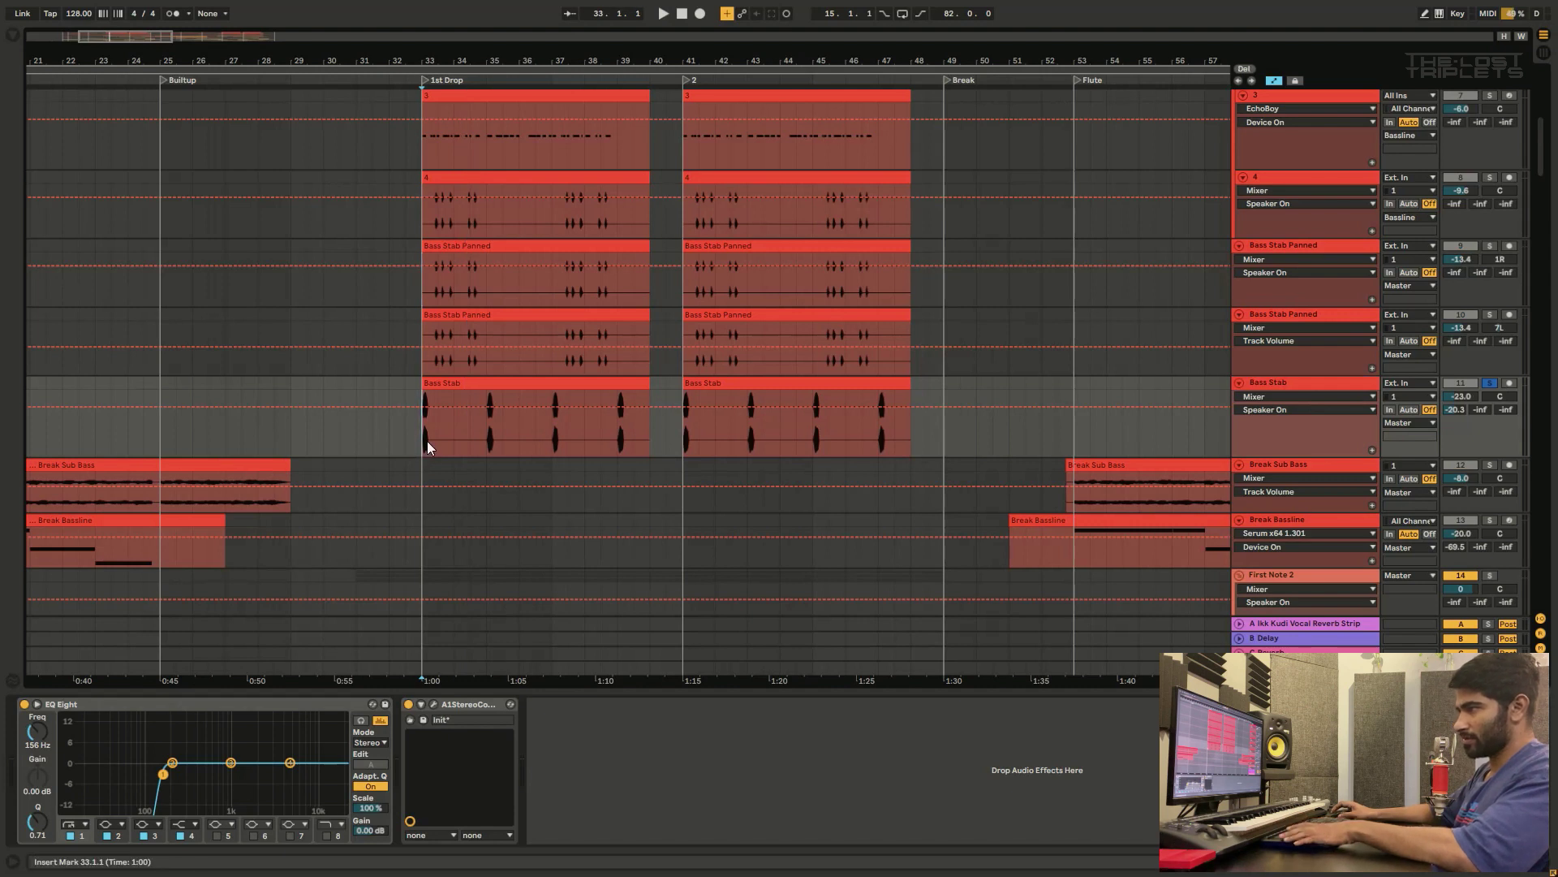
pyautogui.press('space')
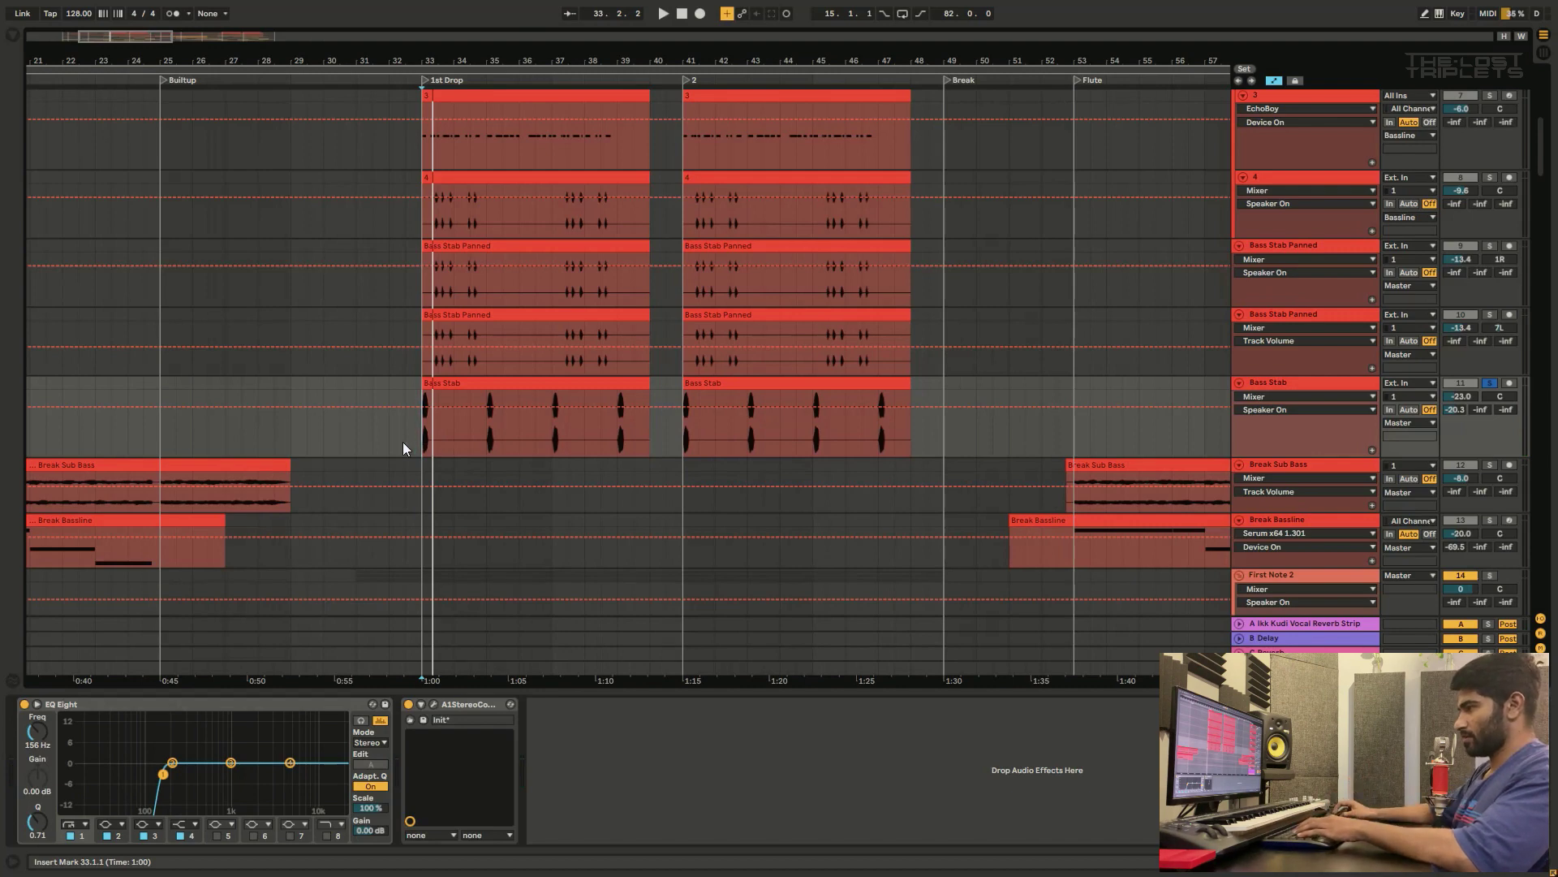
# Step: View the A1StereoControl stereo width and pan settings on the Bass Stab track
pyautogui.click(435, 705)
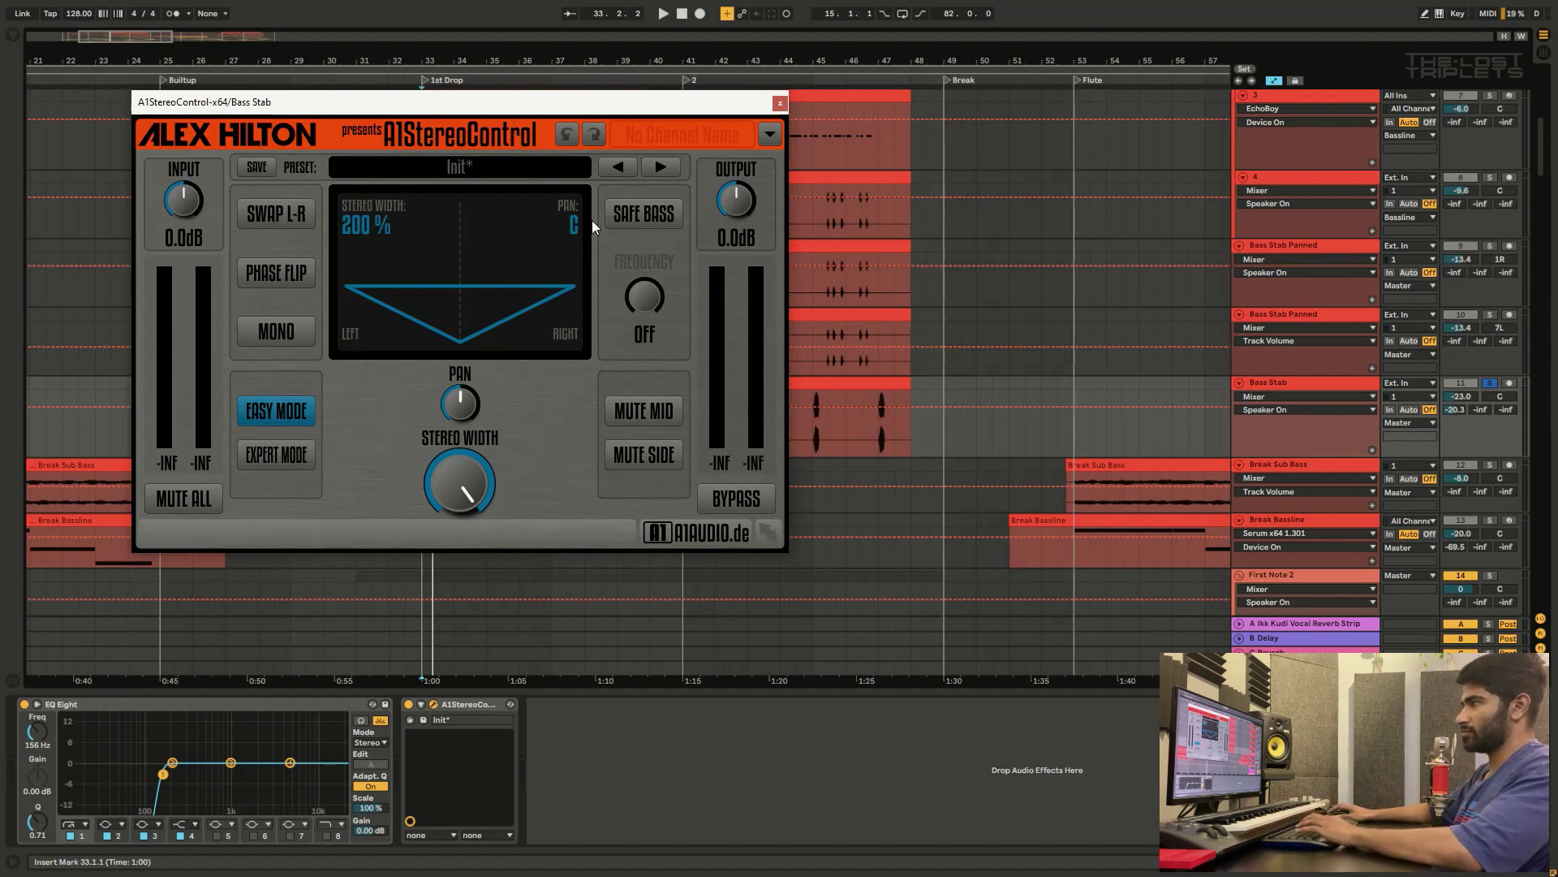
pyautogui.click(780, 102)
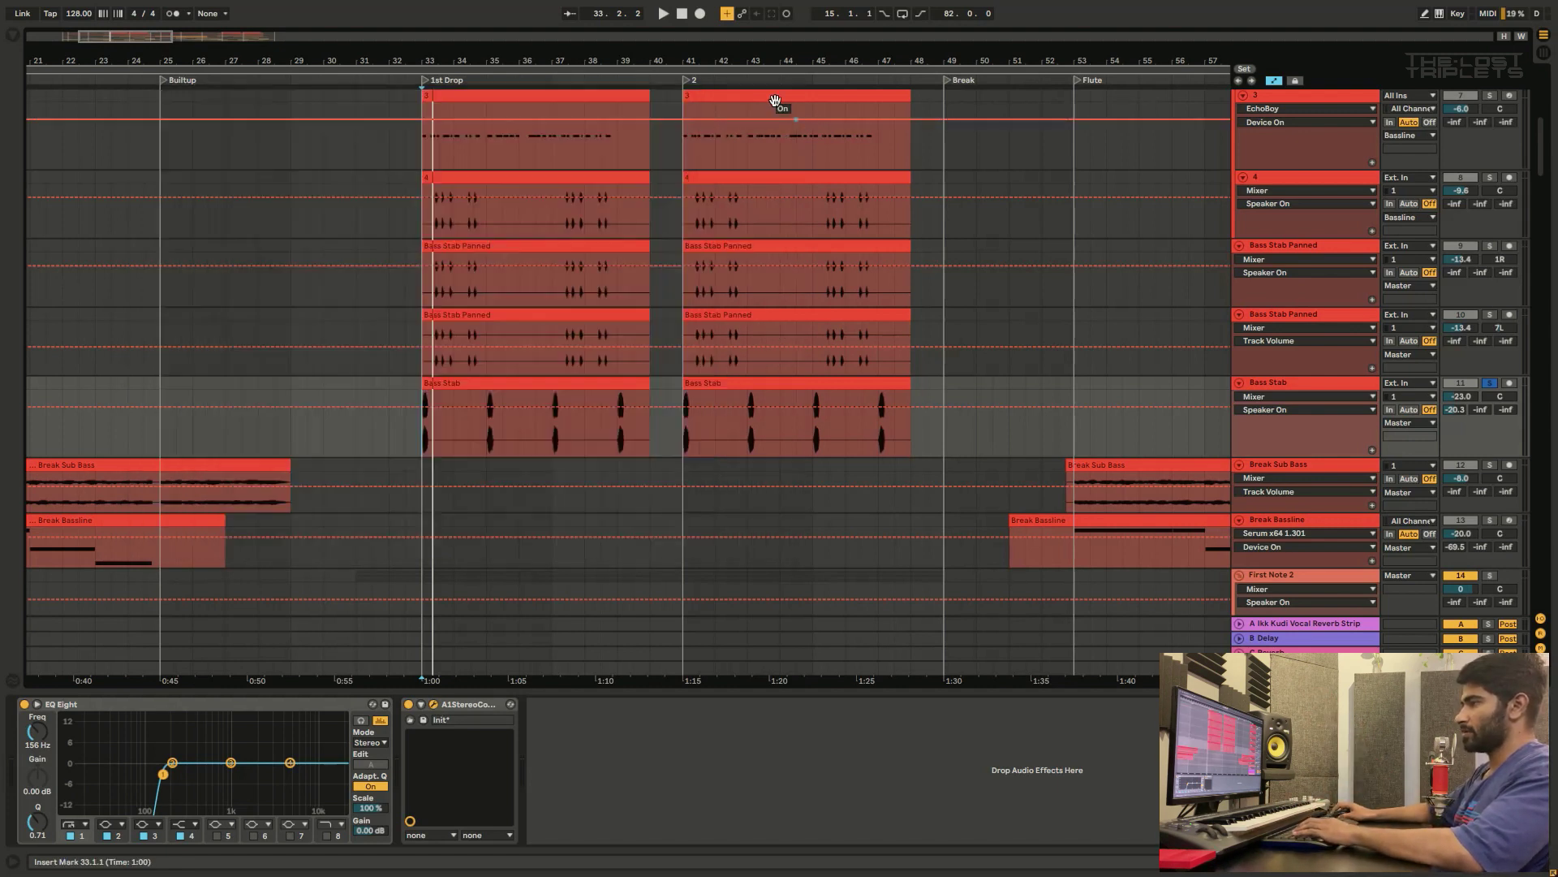
pyautogui.click(648, 838)
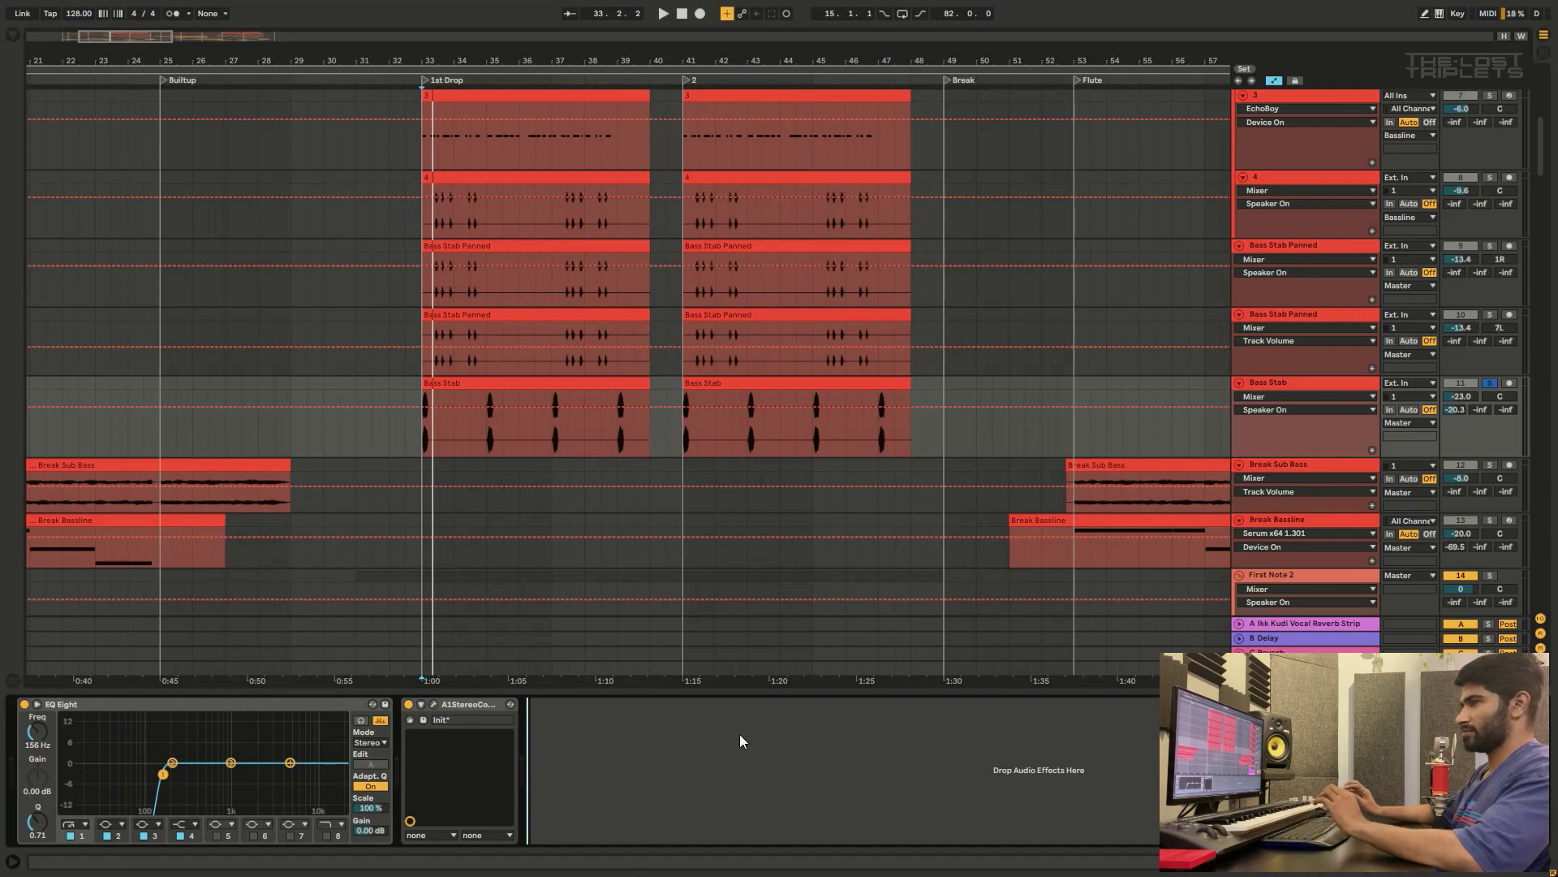
pyautogui.hotkey('ctrl', 'shift', 't')
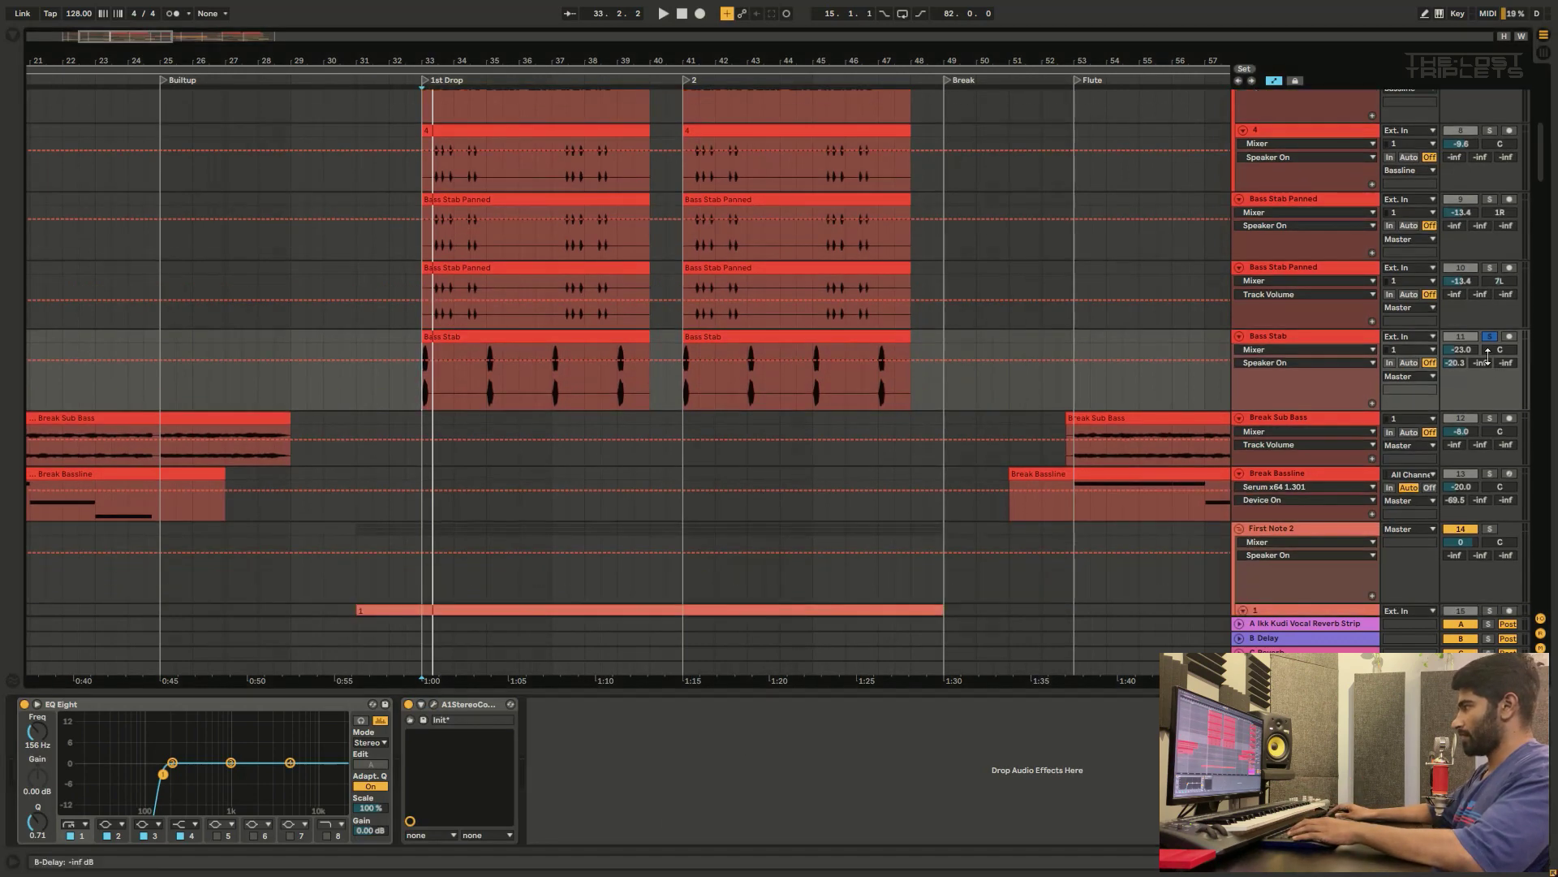
# Step: Show the Bassline group's device chain and view its FabFilter Pro-Q 3 and the Ozone 9 Exciter's side and mid settings
pyautogui.scroll(10, 1272, 363)
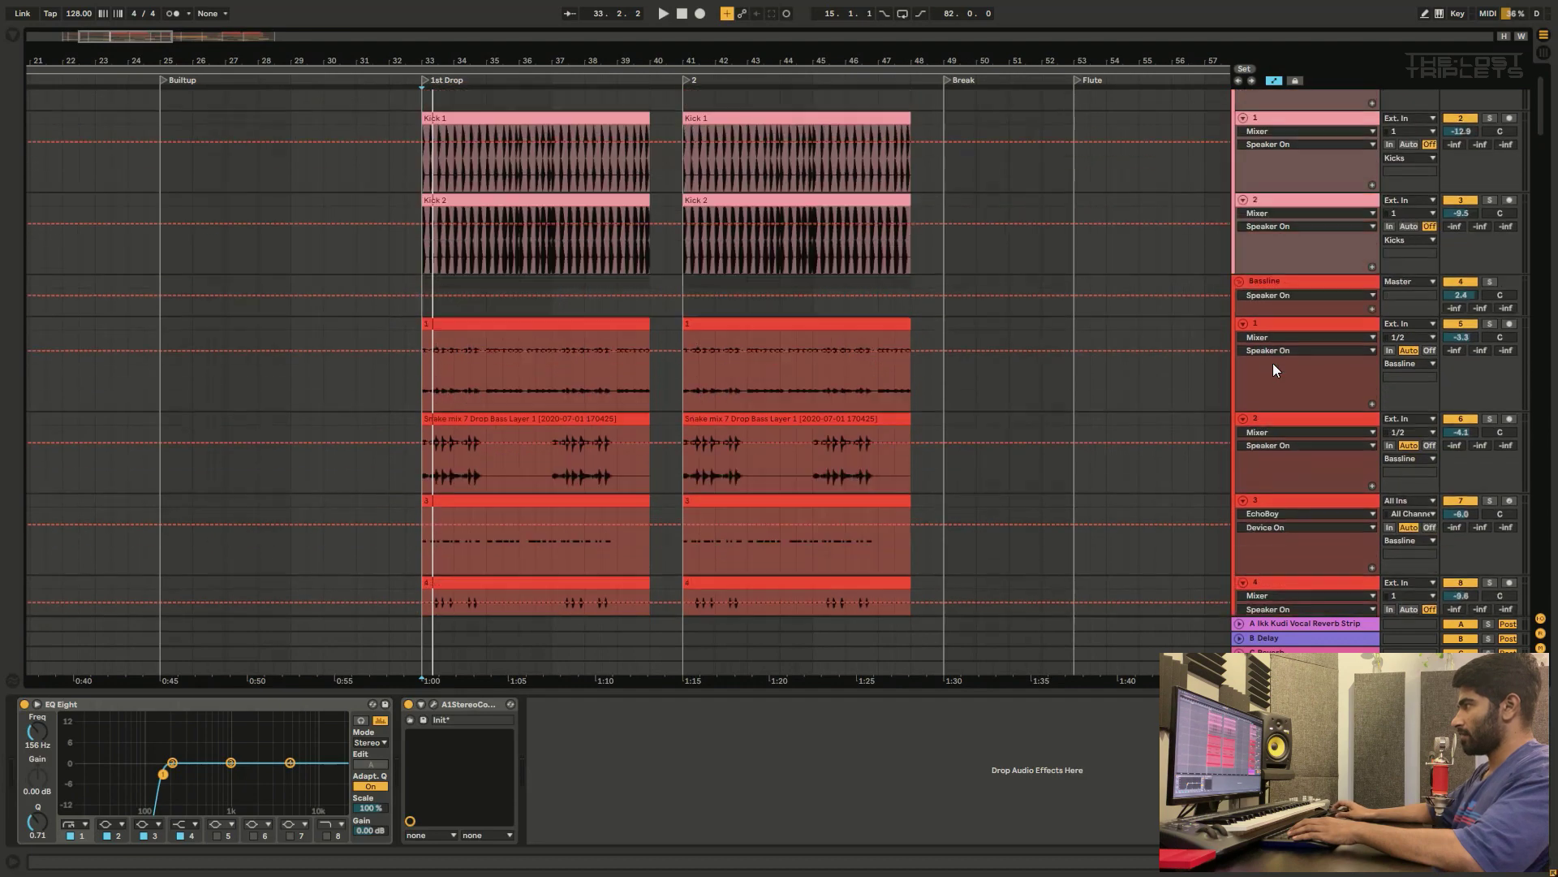
pyautogui.click(1283, 295)
pyautogui.click(1283, 284)
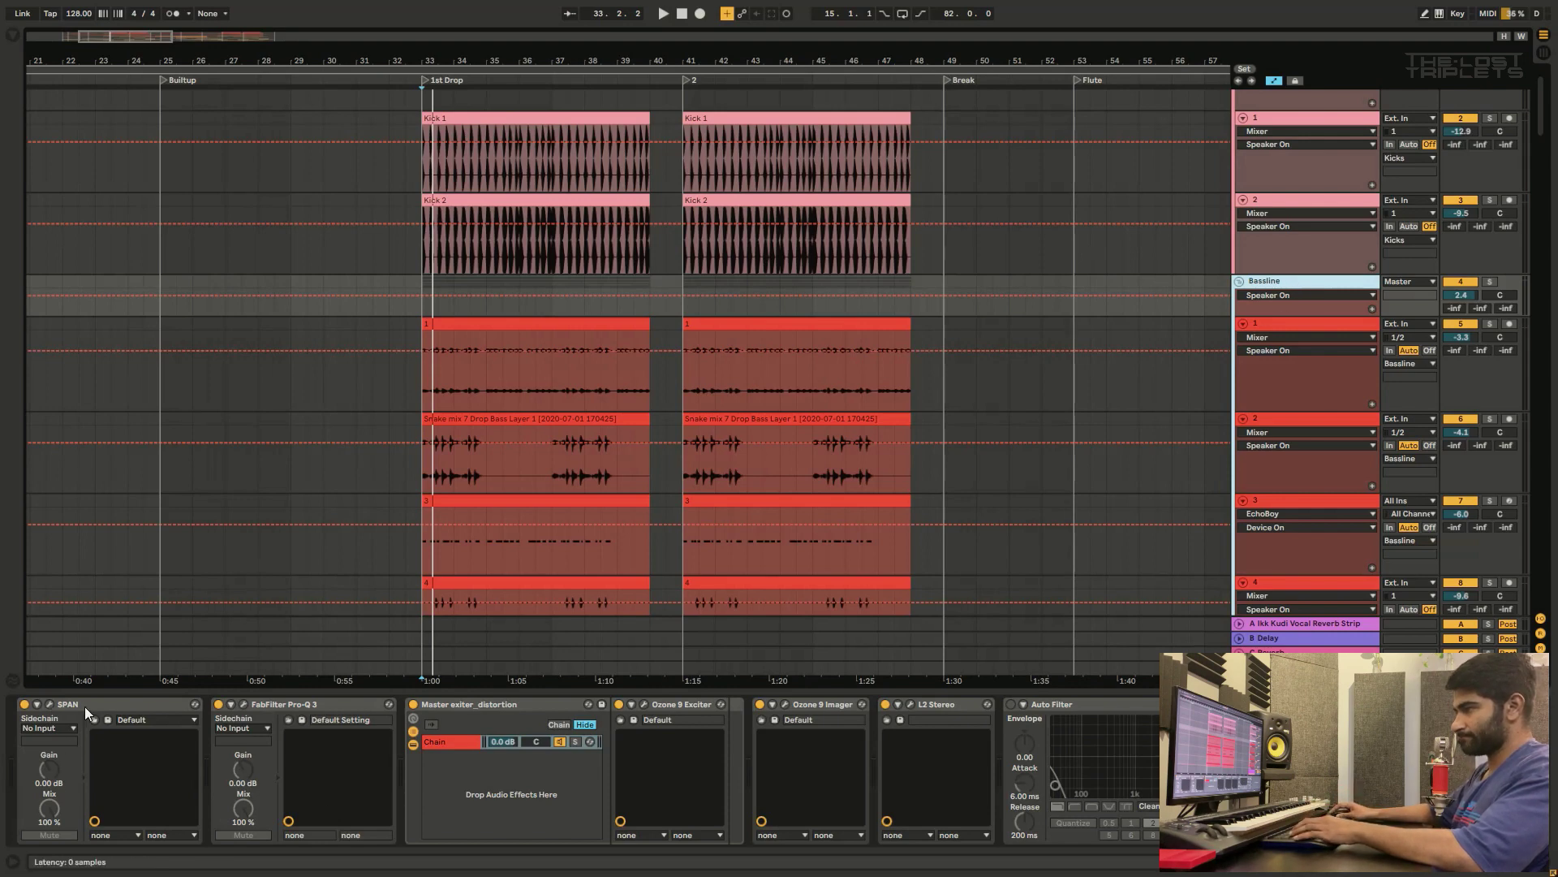
pyautogui.click(244, 705)
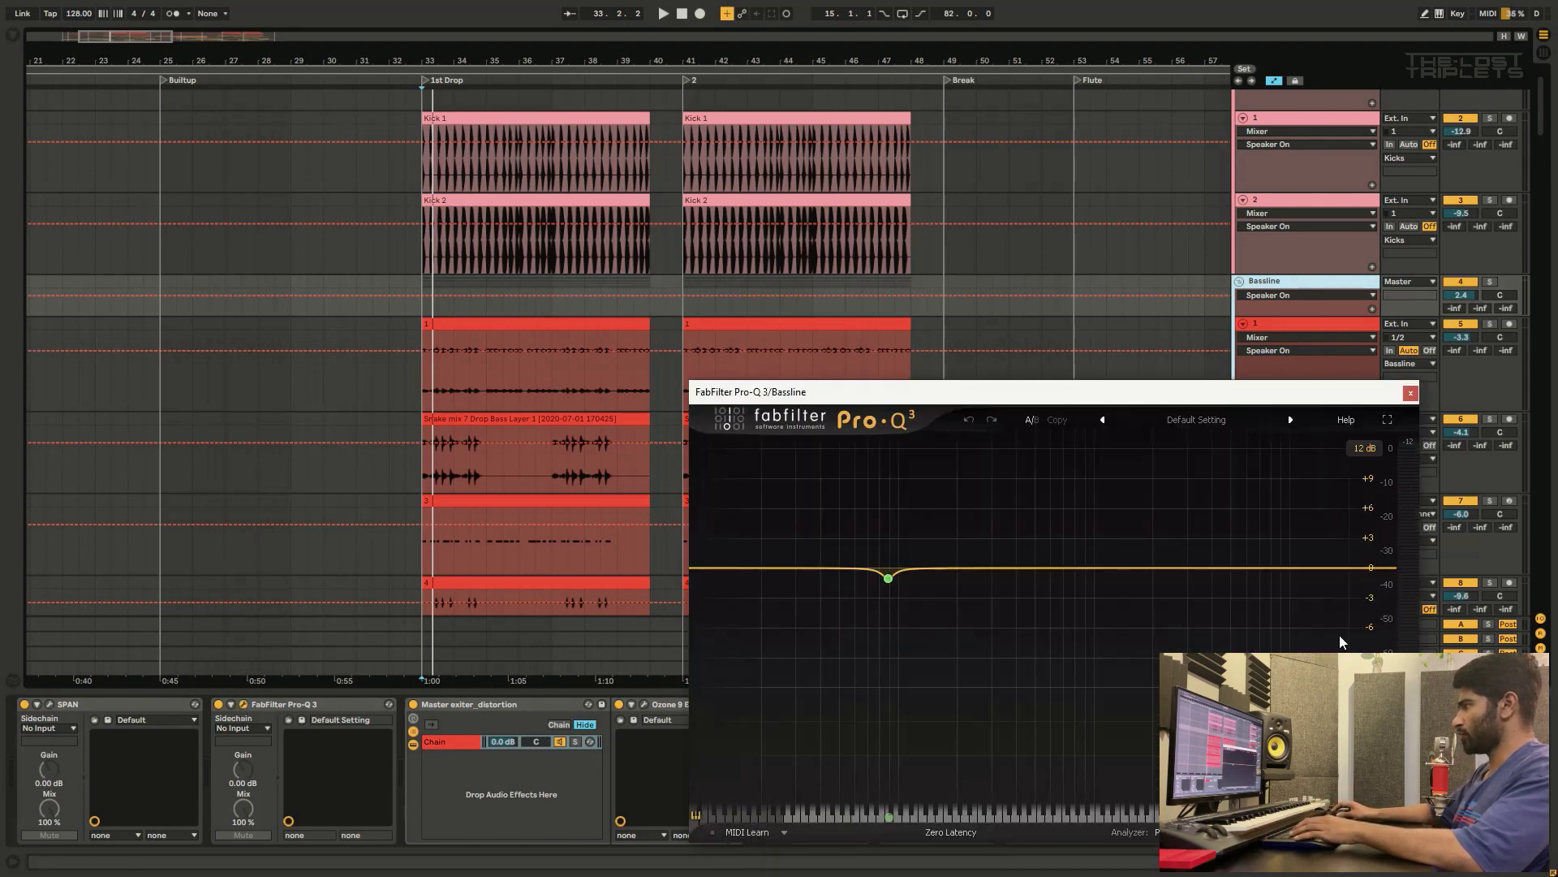
pyautogui.click(1410, 394)
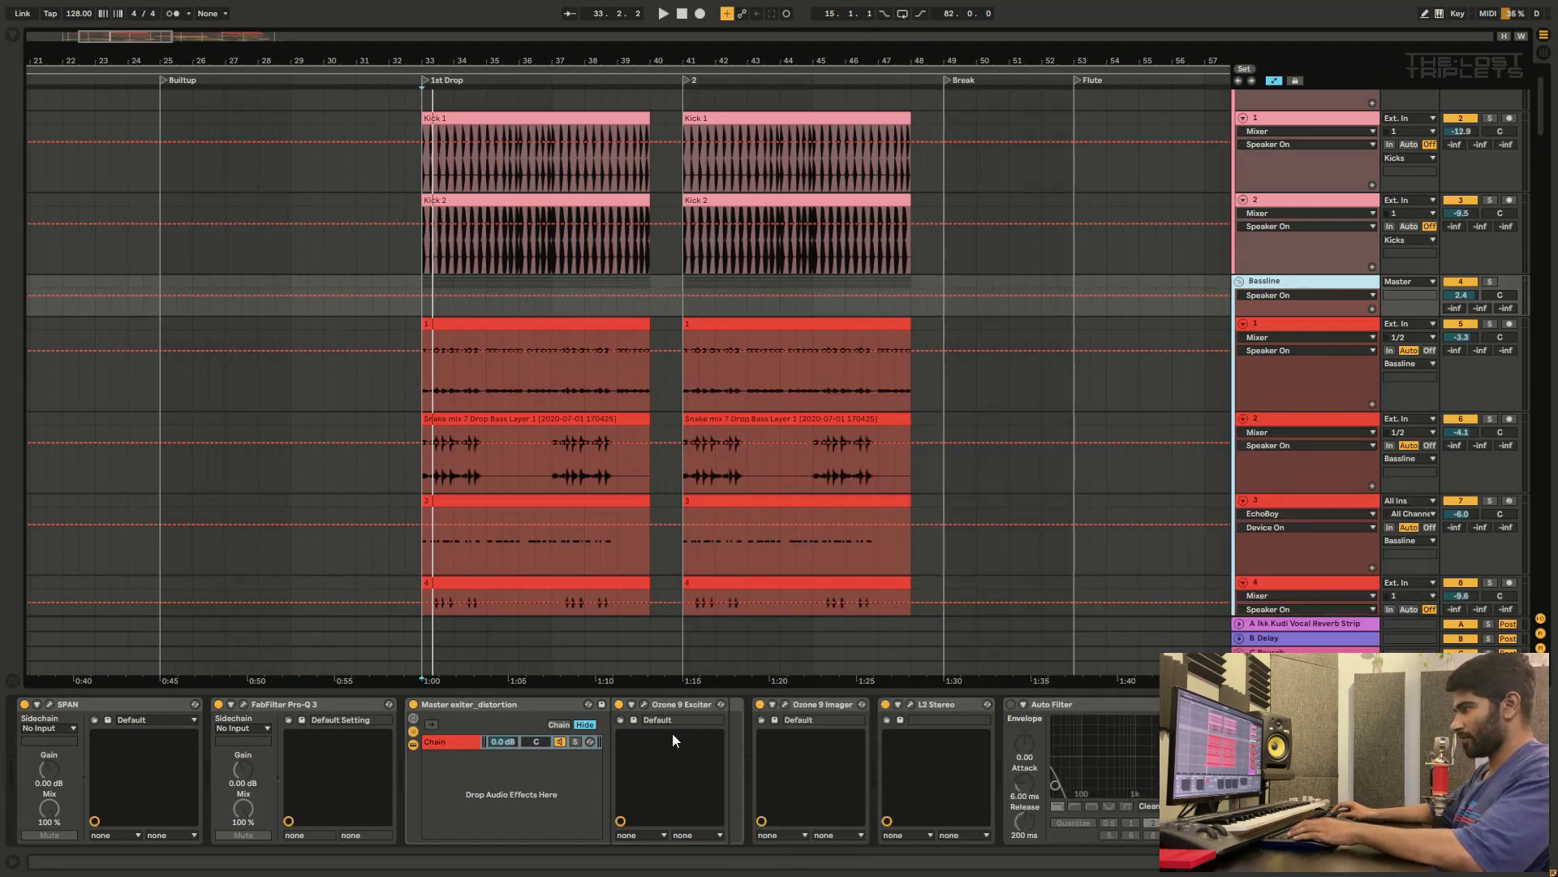
pyautogui.click(644, 705)
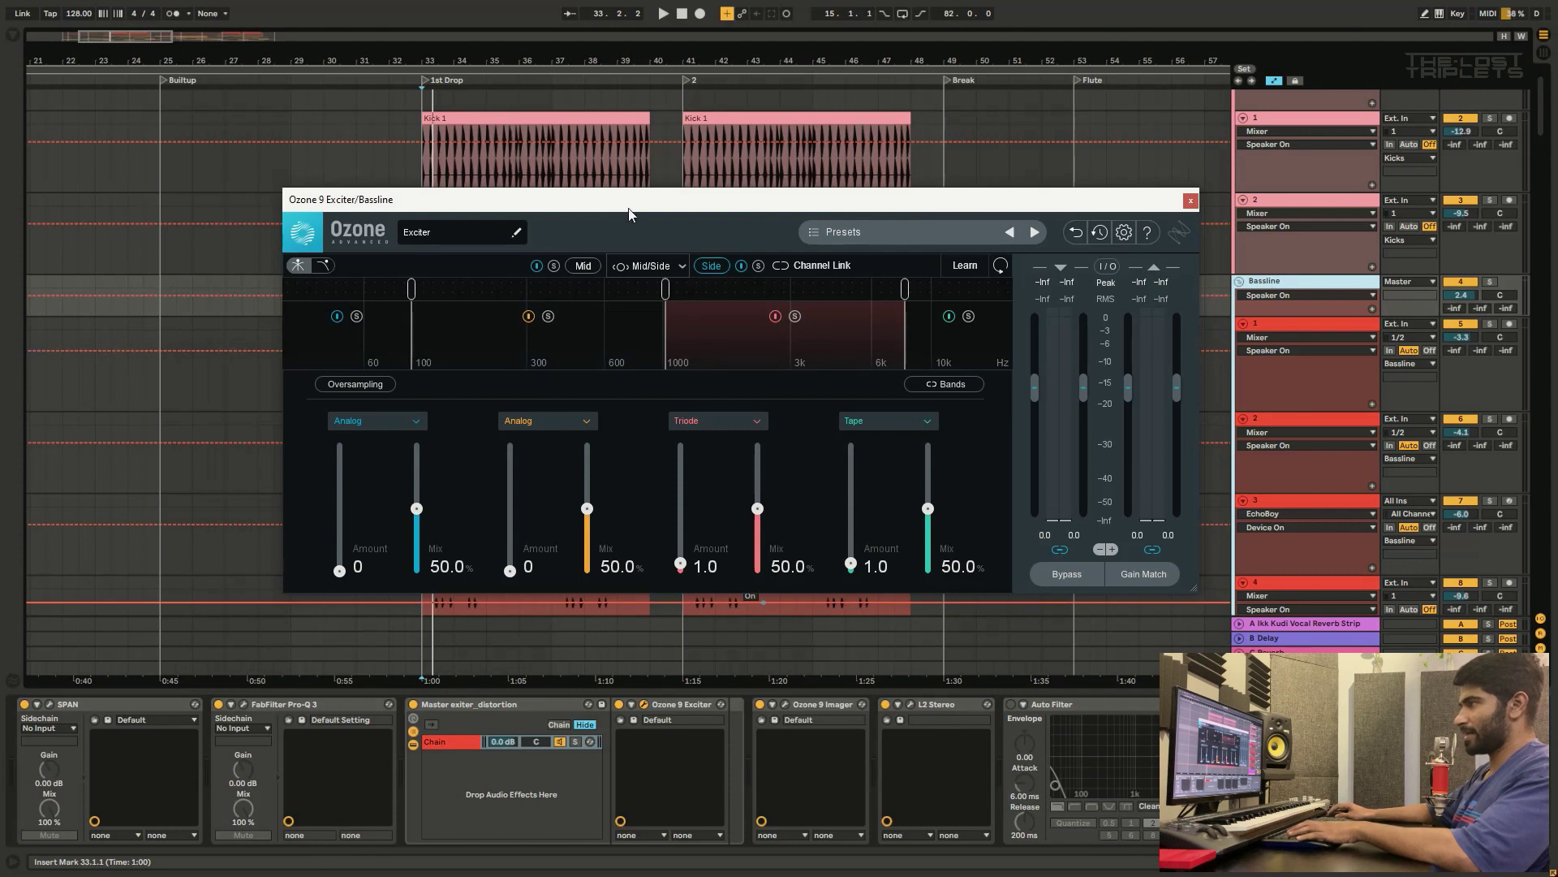
pyautogui.click(582, 268)
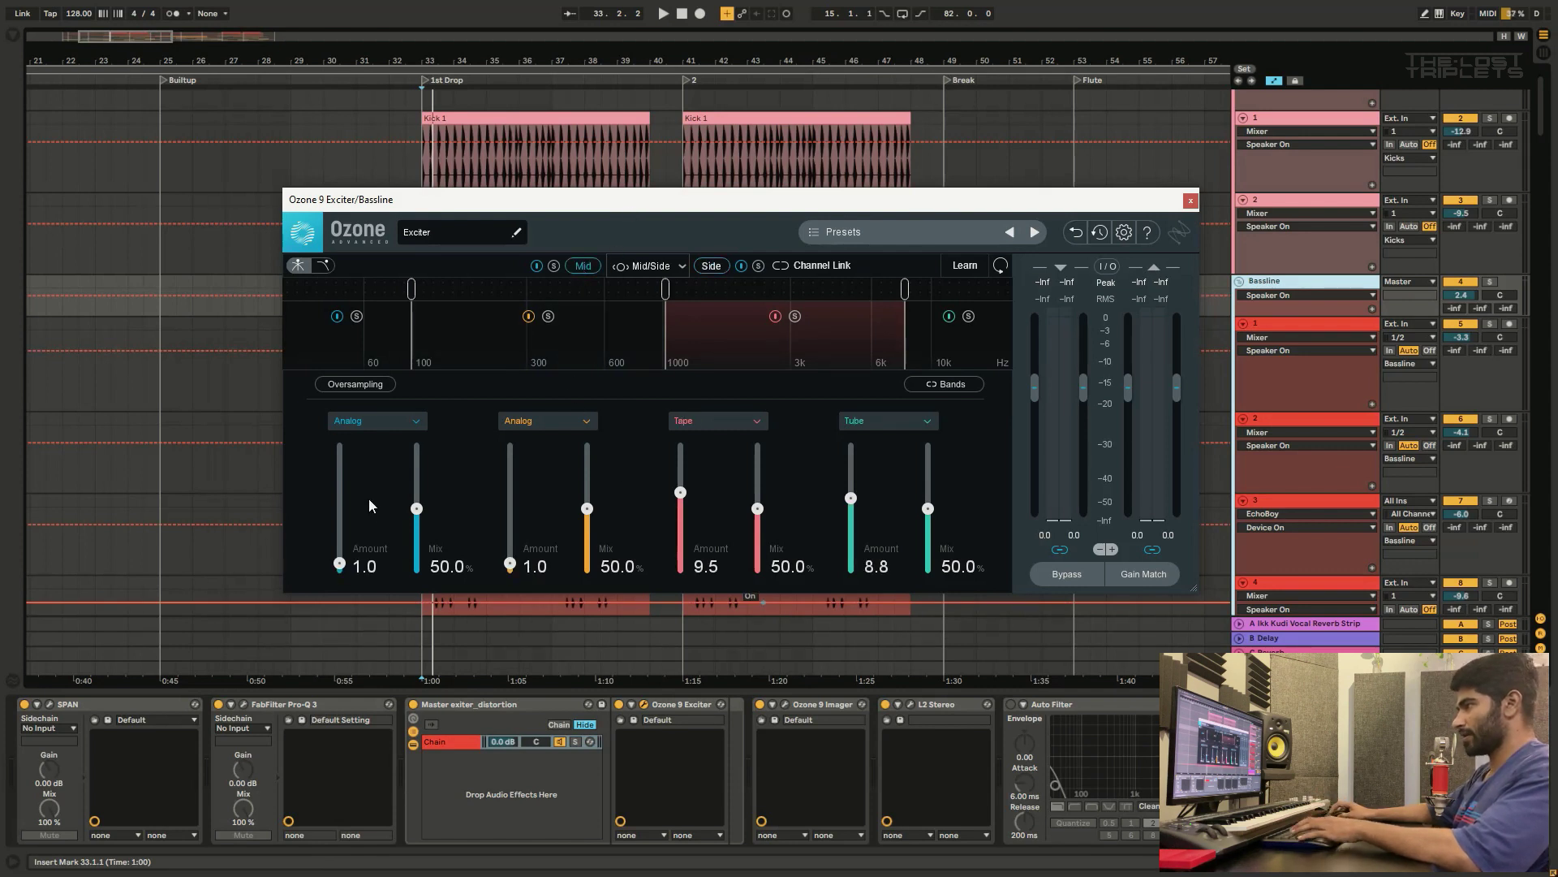
# Step: Compare the Ozone 9 Exciter's per-band mid and side settings on the Bassline group and close the plug-in
pyautogui.click(621, 346)
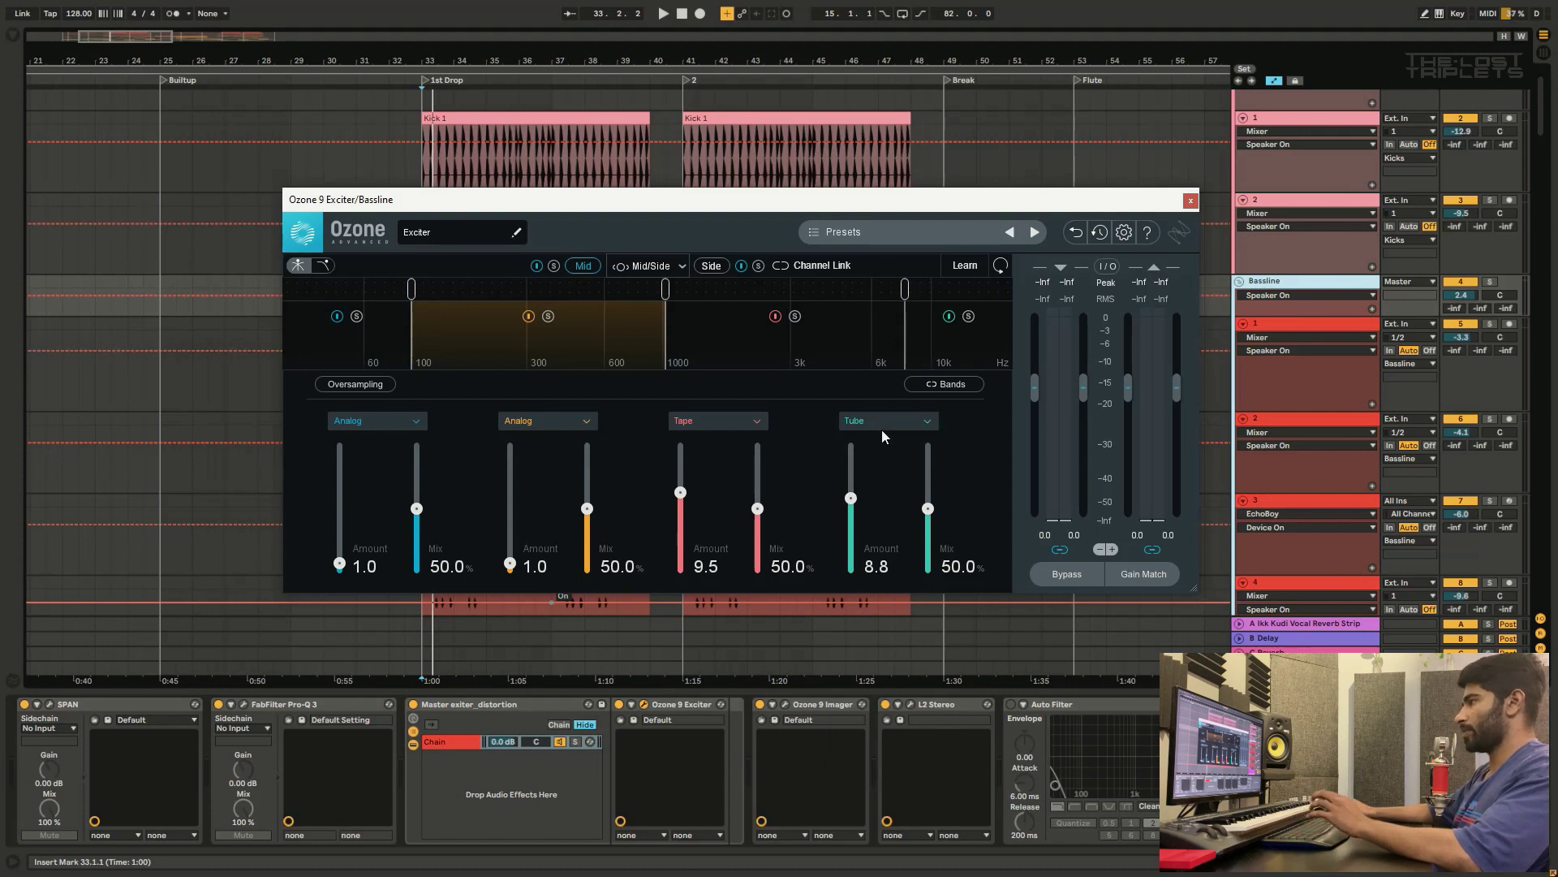
pyautogui.click(964, 349)
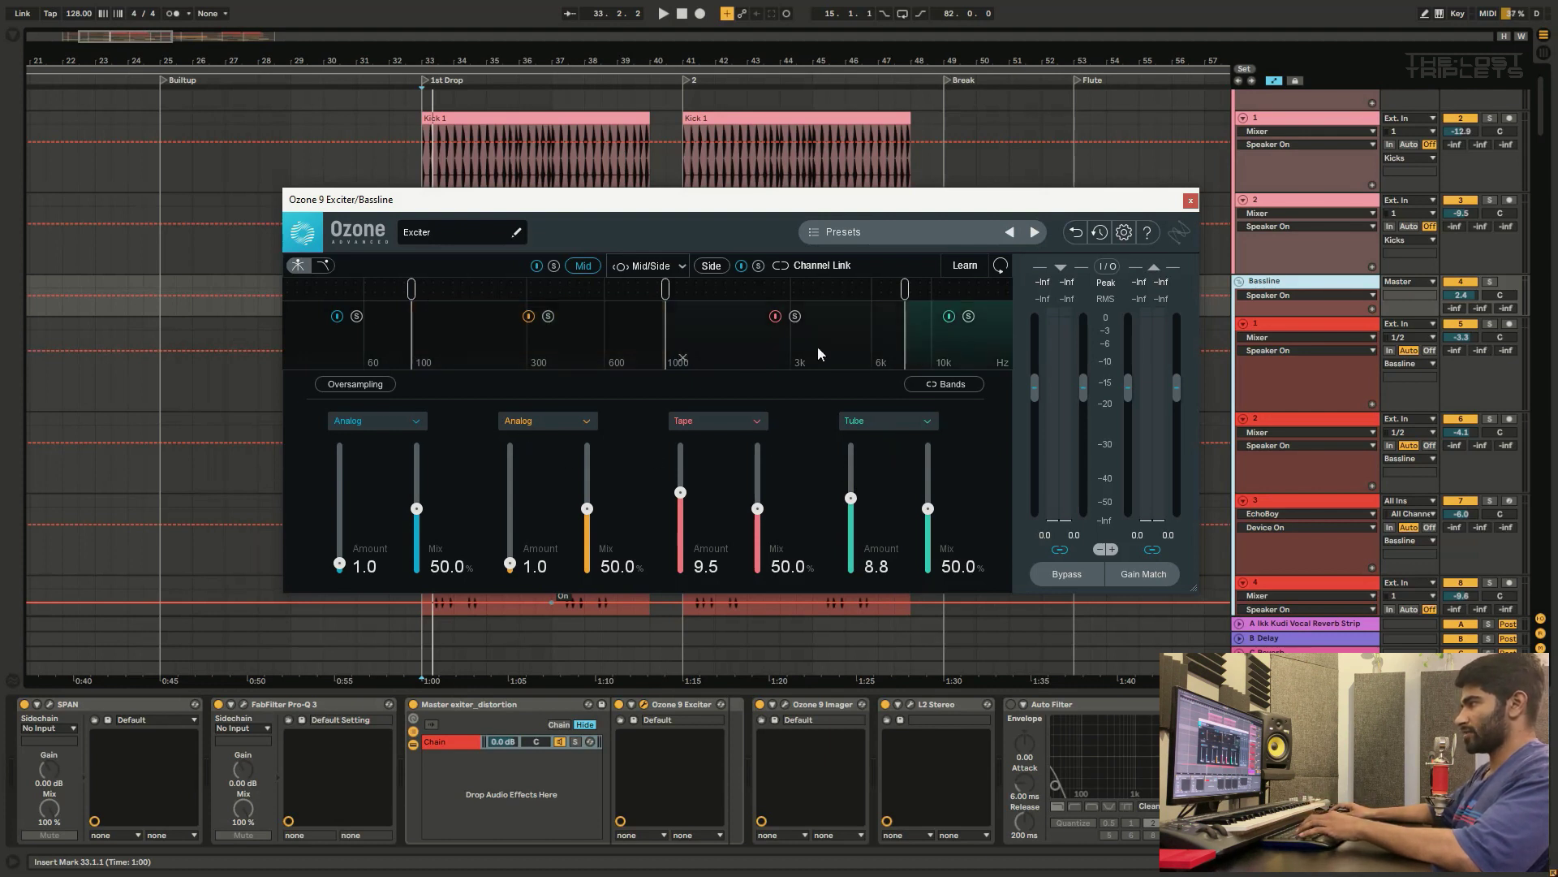
pyautogui.click(714, 271)
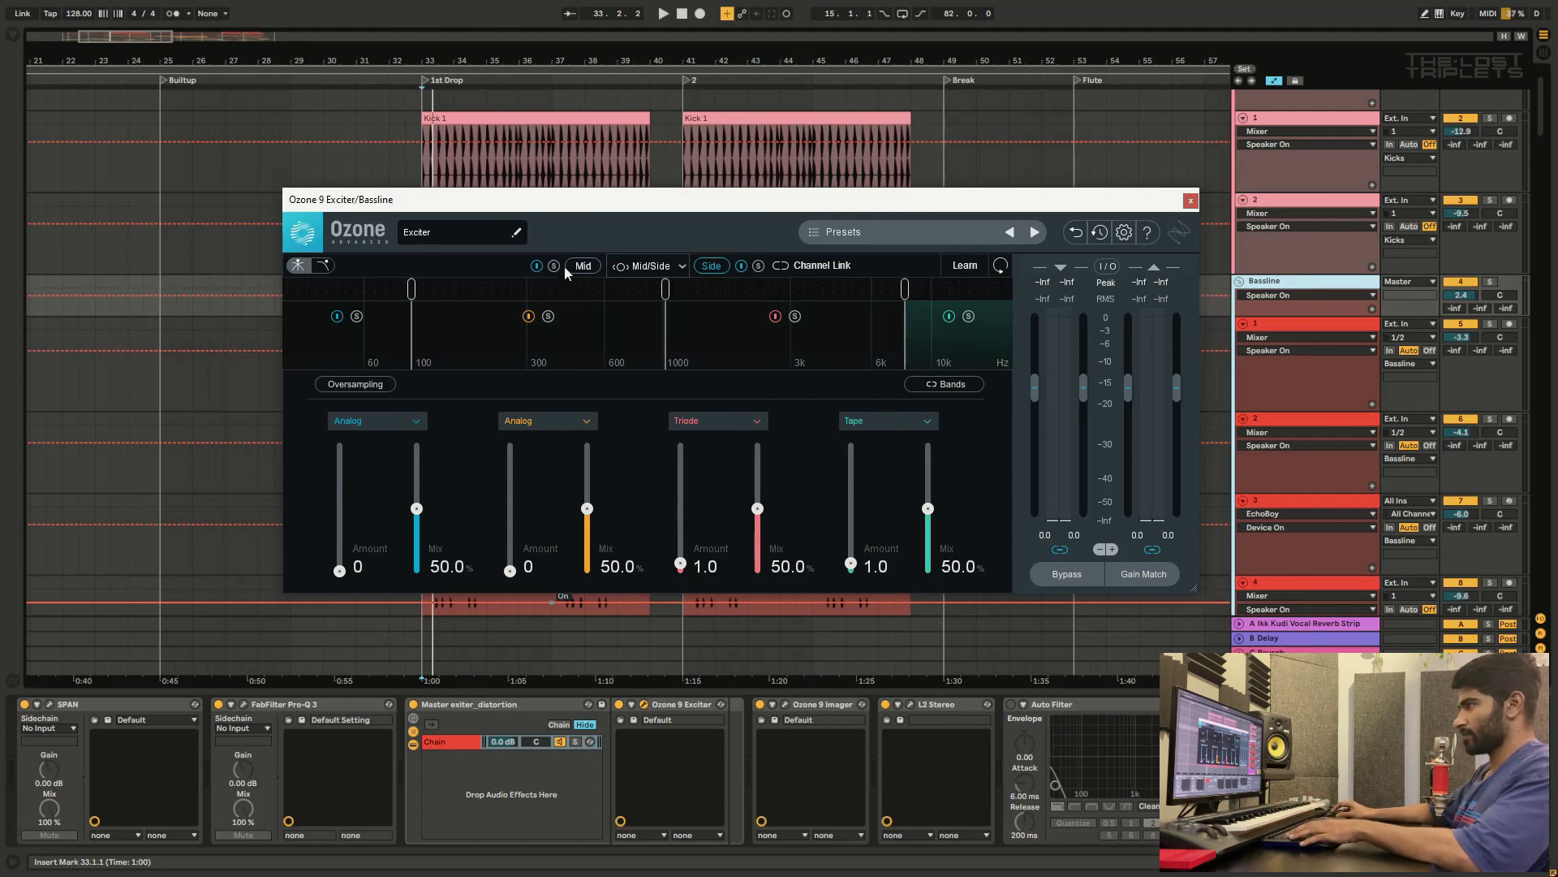
pyautogui.click(594, 268)
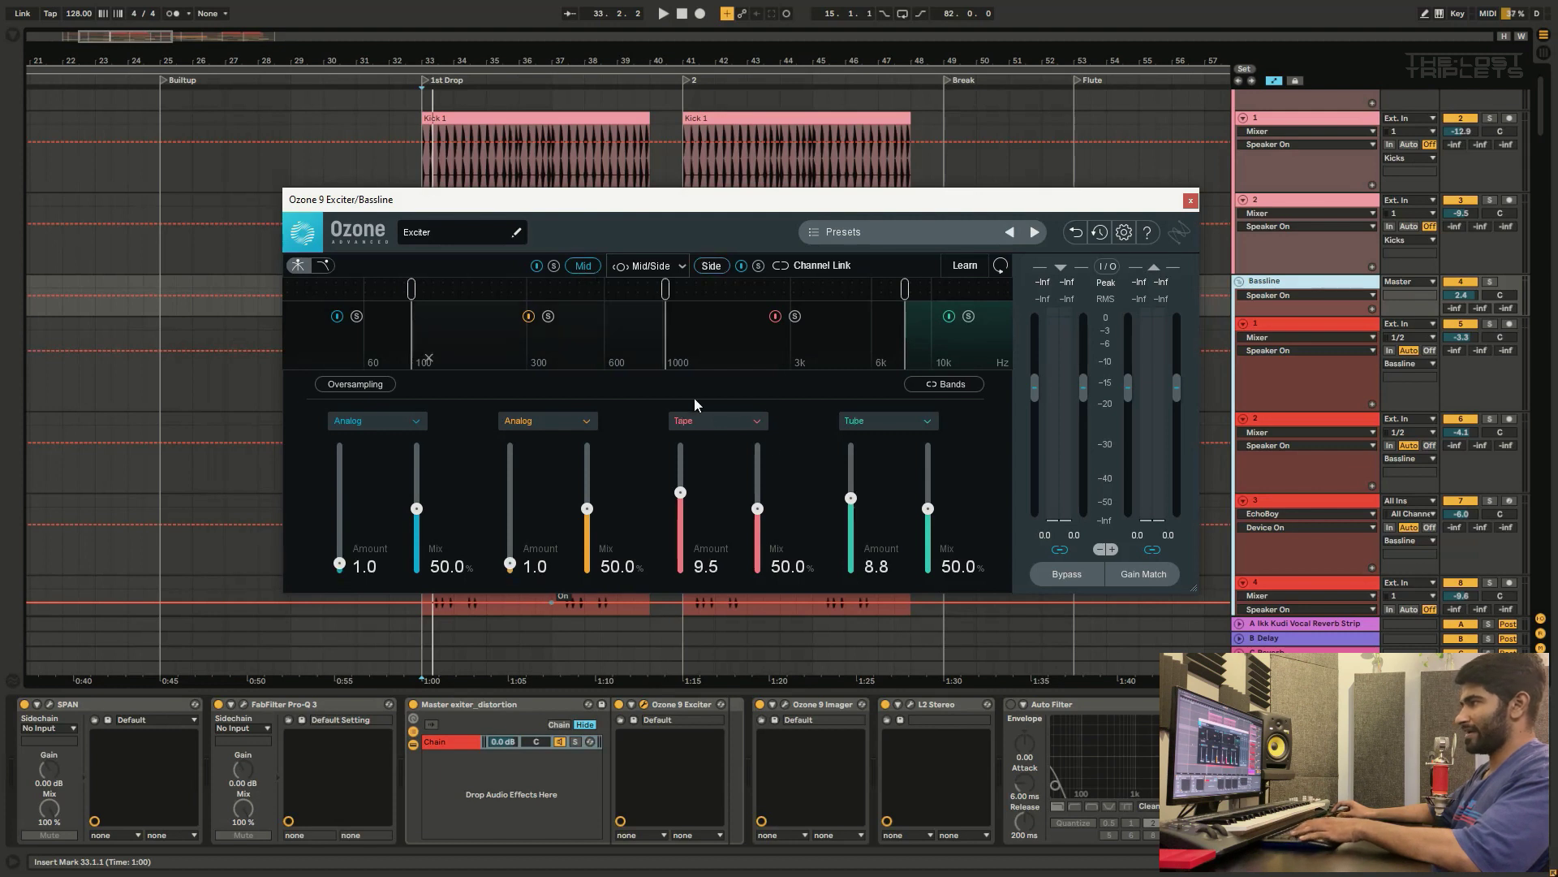
pyautogui.click(703, 264)
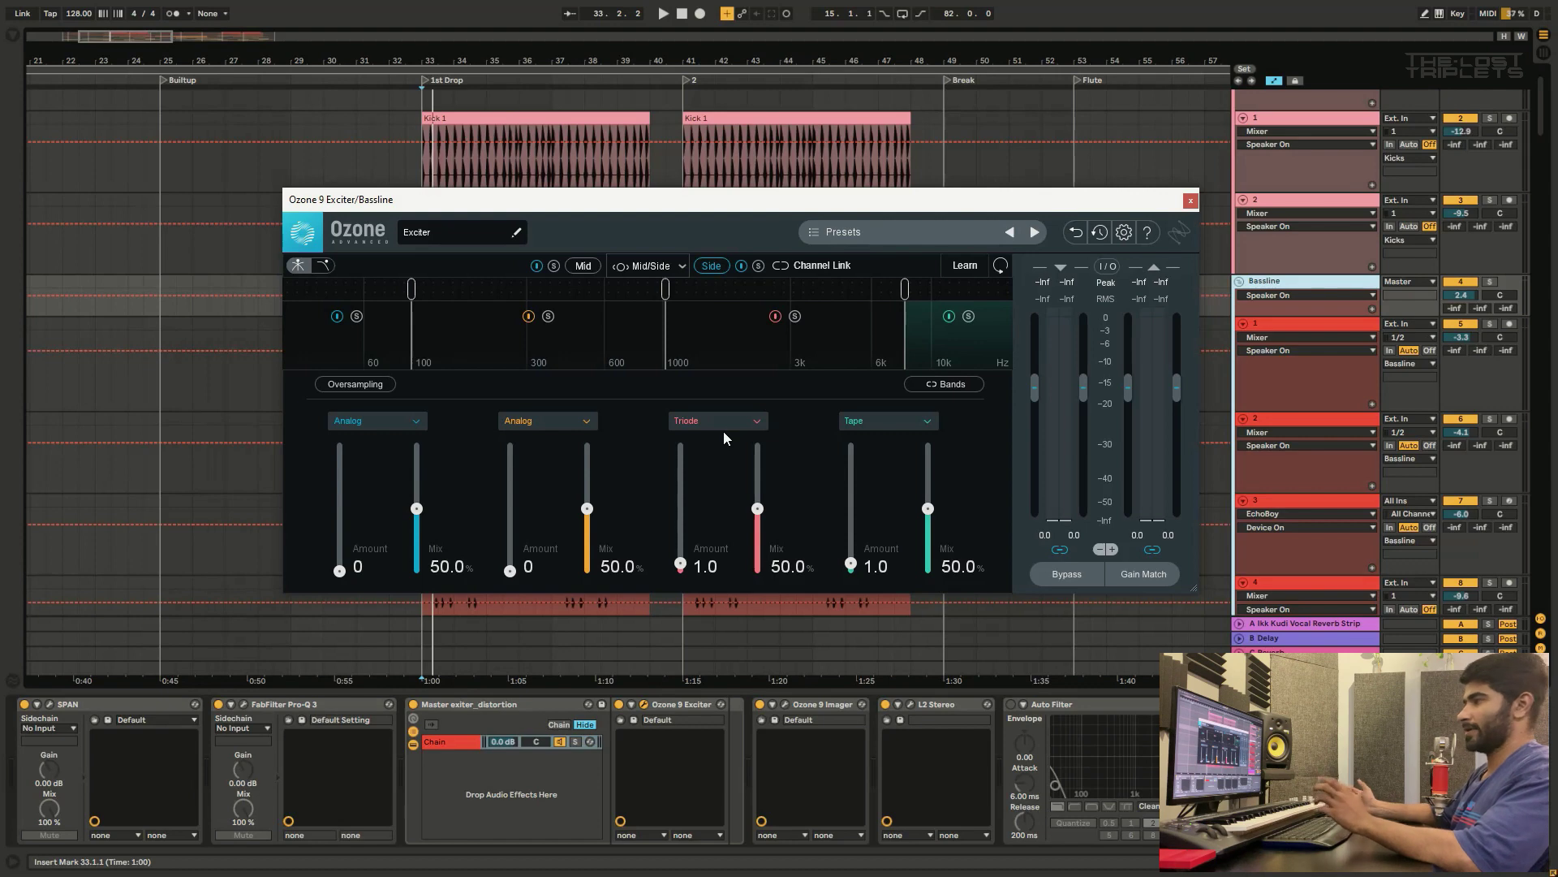
pyautogui.click(1190, 201)
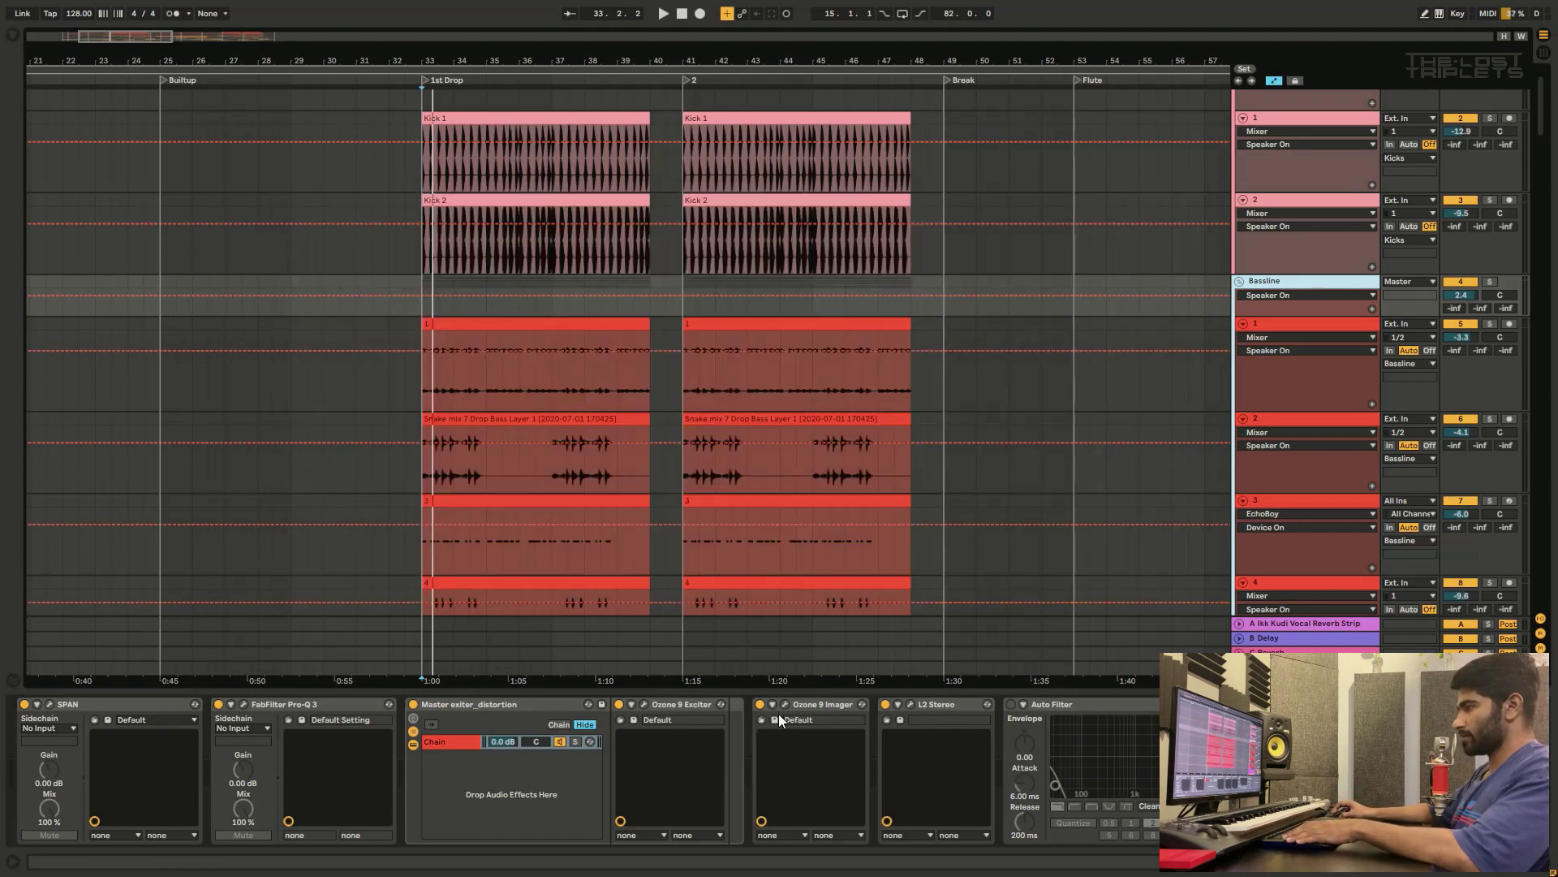
# Step: View the Bassline group's Ozone 9 Imager band widths, close it, and open the L2 Stereo limiter
pyautogui.click(784, 703)
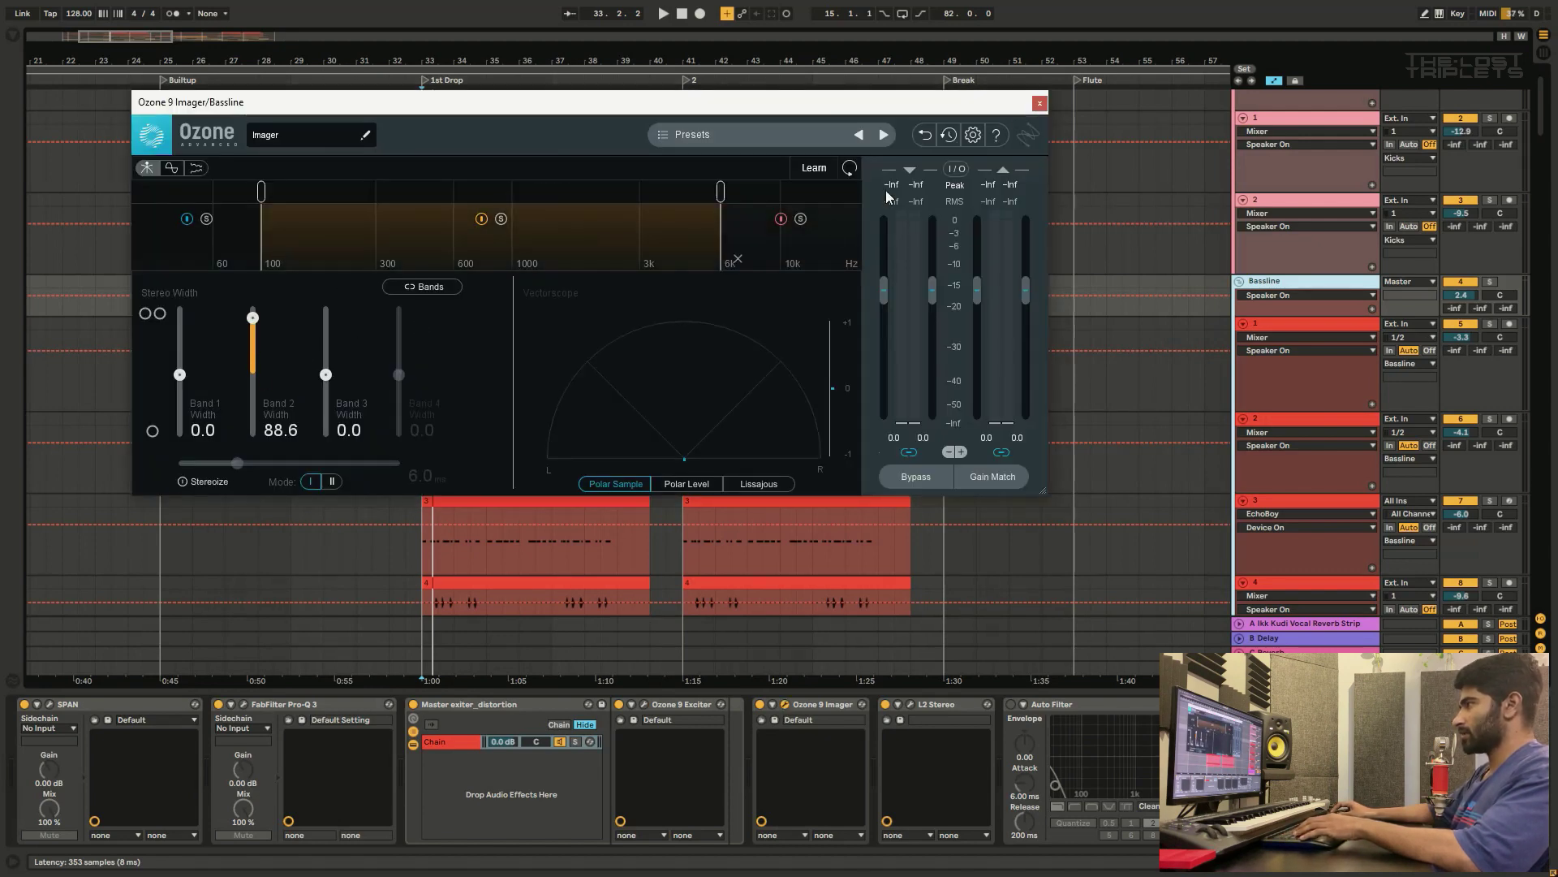
pyautogui.click(1039, 105)
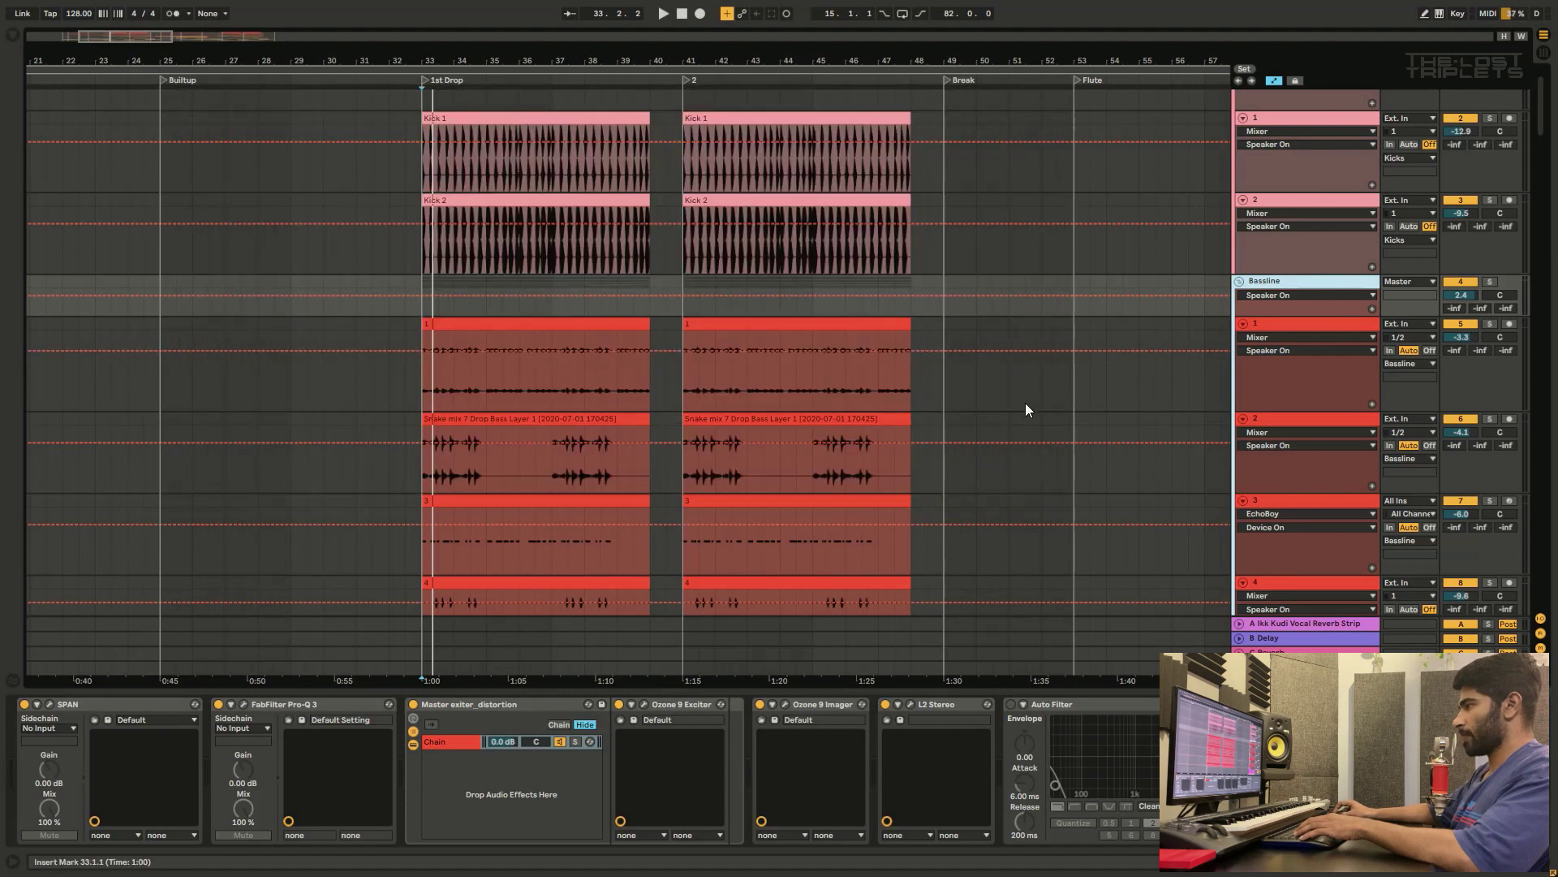
pyautogui.click(909, 703)
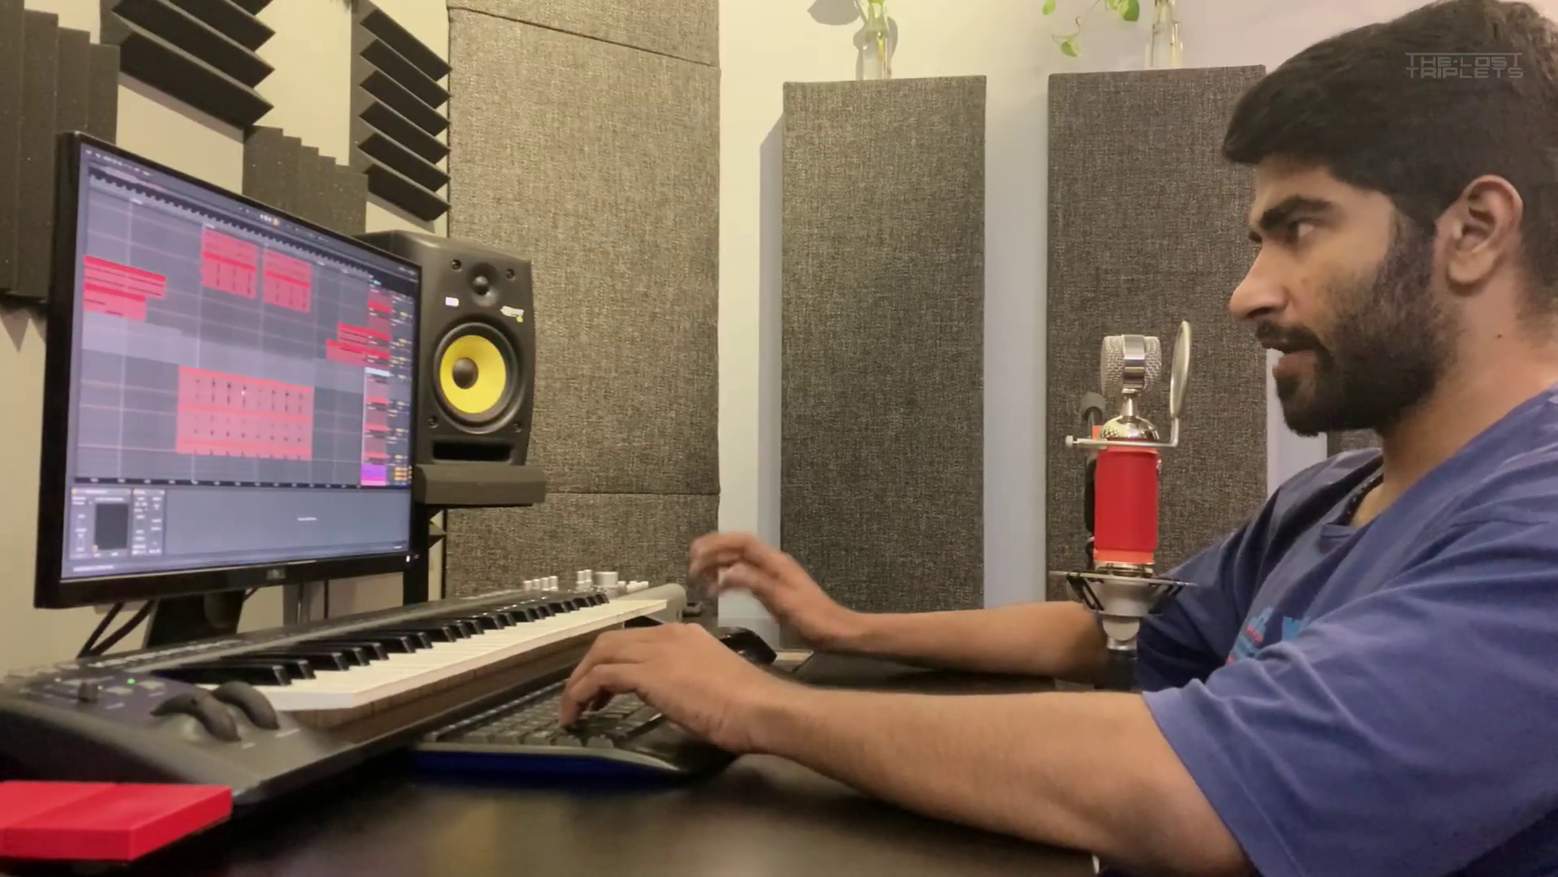
# Step: Audition the soloed First Note 2 group from the 1st Drop marker at bar 33
pyautogui.scroll(-2, 244, 349)
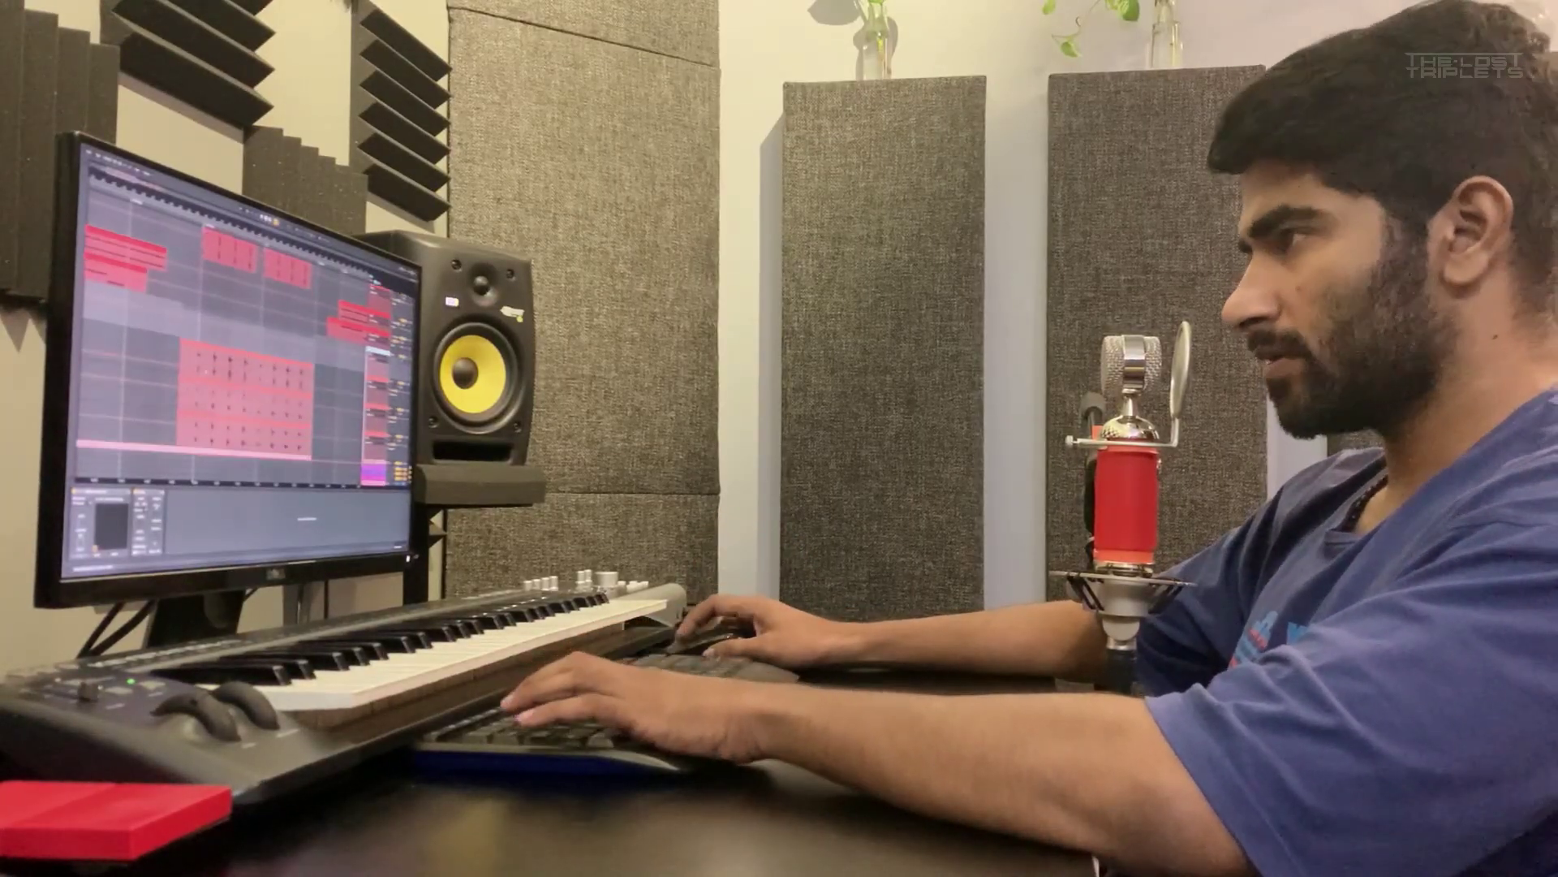
pyautogui.scroll(-2, 244, 349)
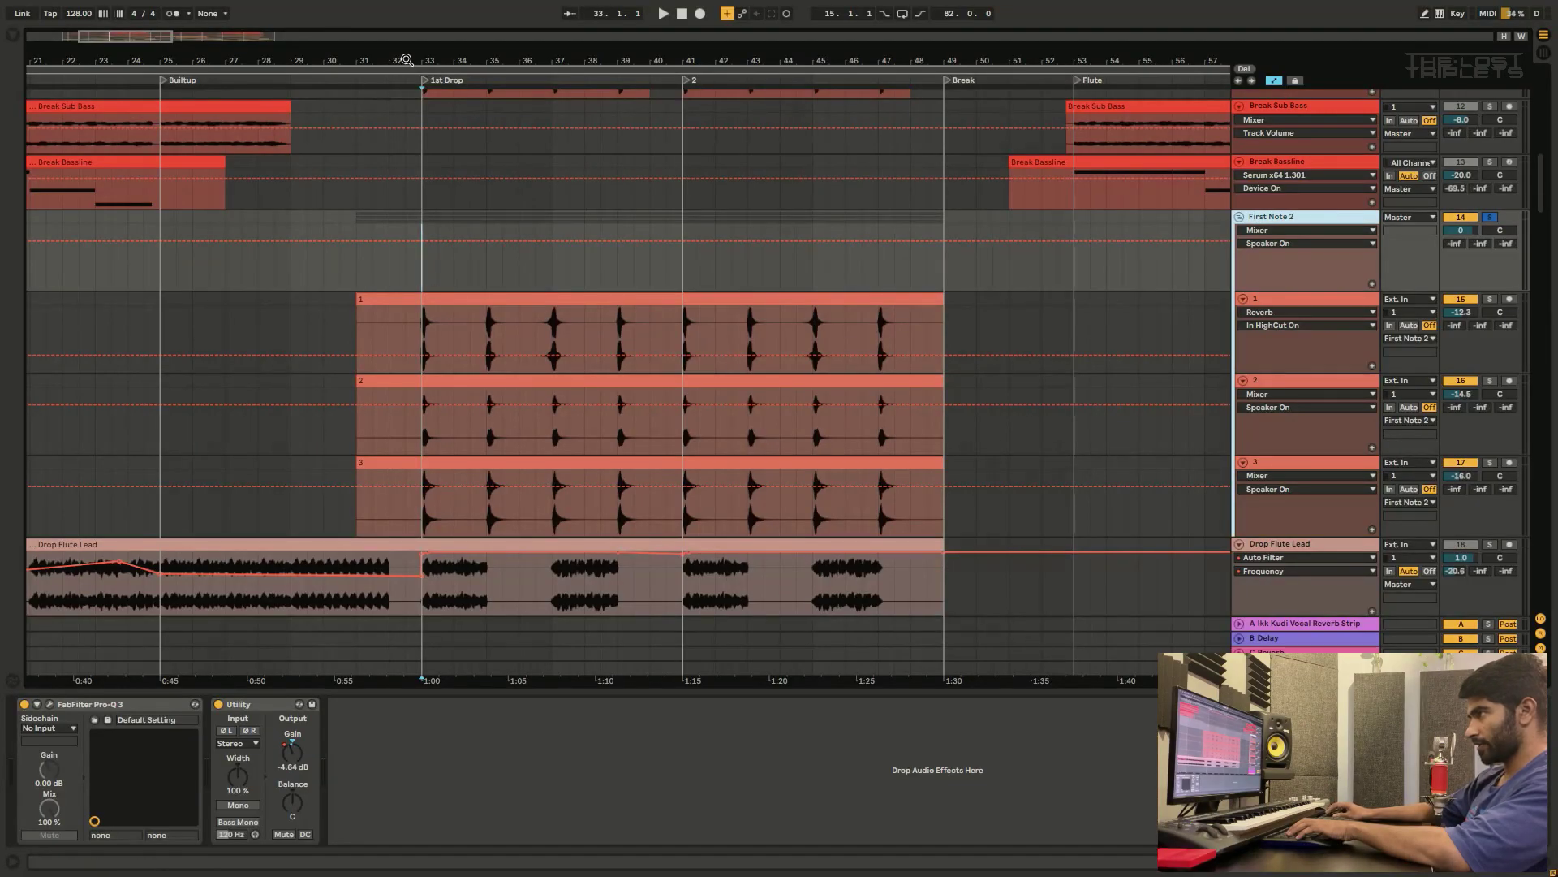
pyautogui.scroll(2, 408, 124)
pyautogui.press('space')
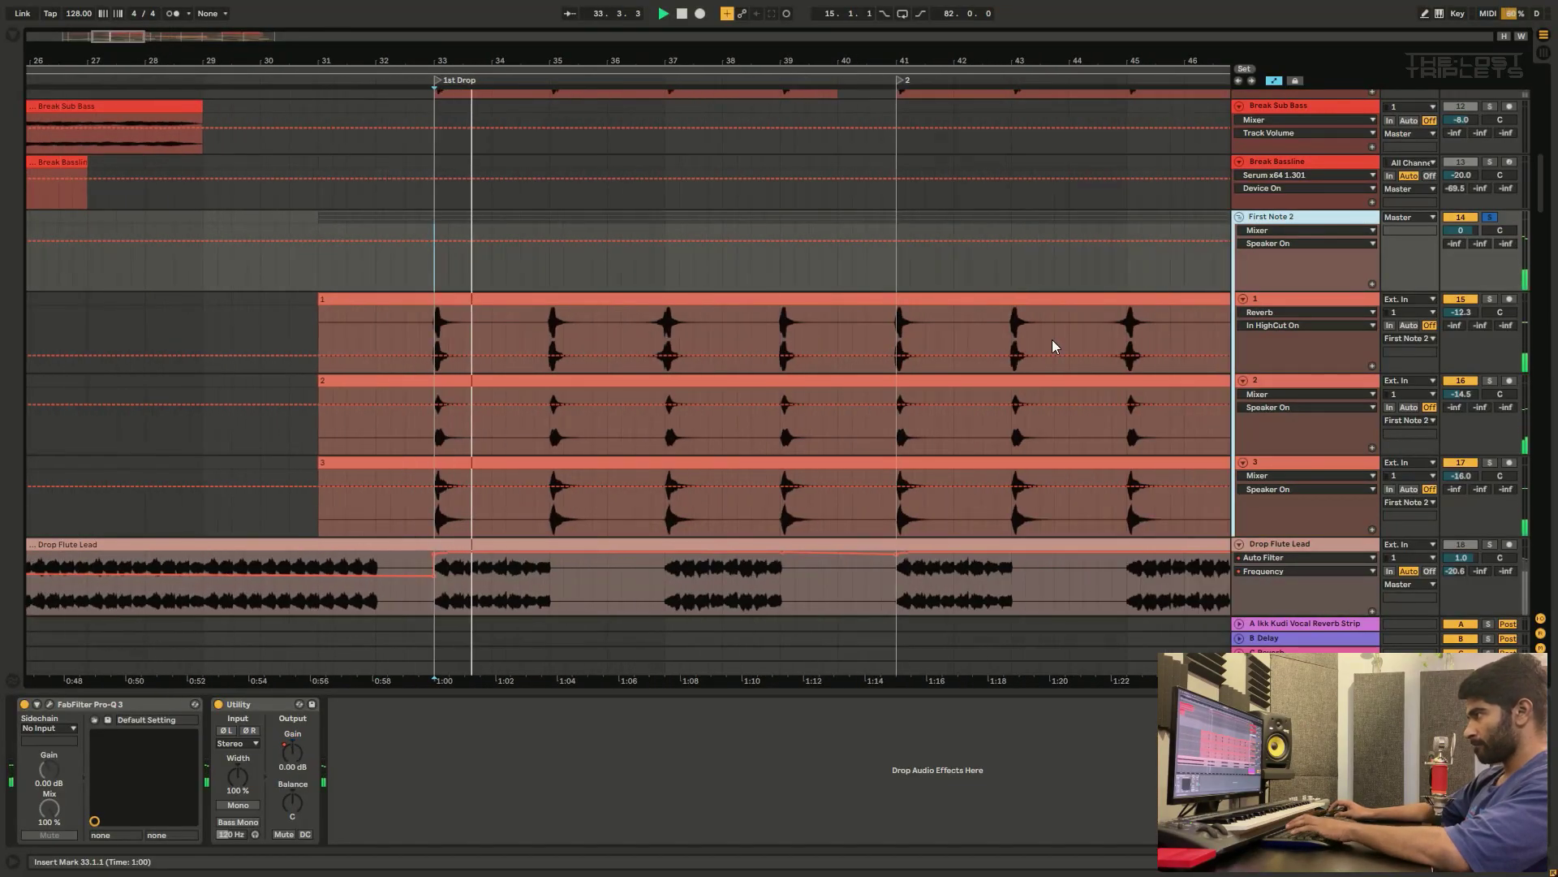
# Step: Stop playback and show the device chains of tracks 1 and 2 inside the First Note 2 group
pyautogui.scroll(-3, 1314, 236)
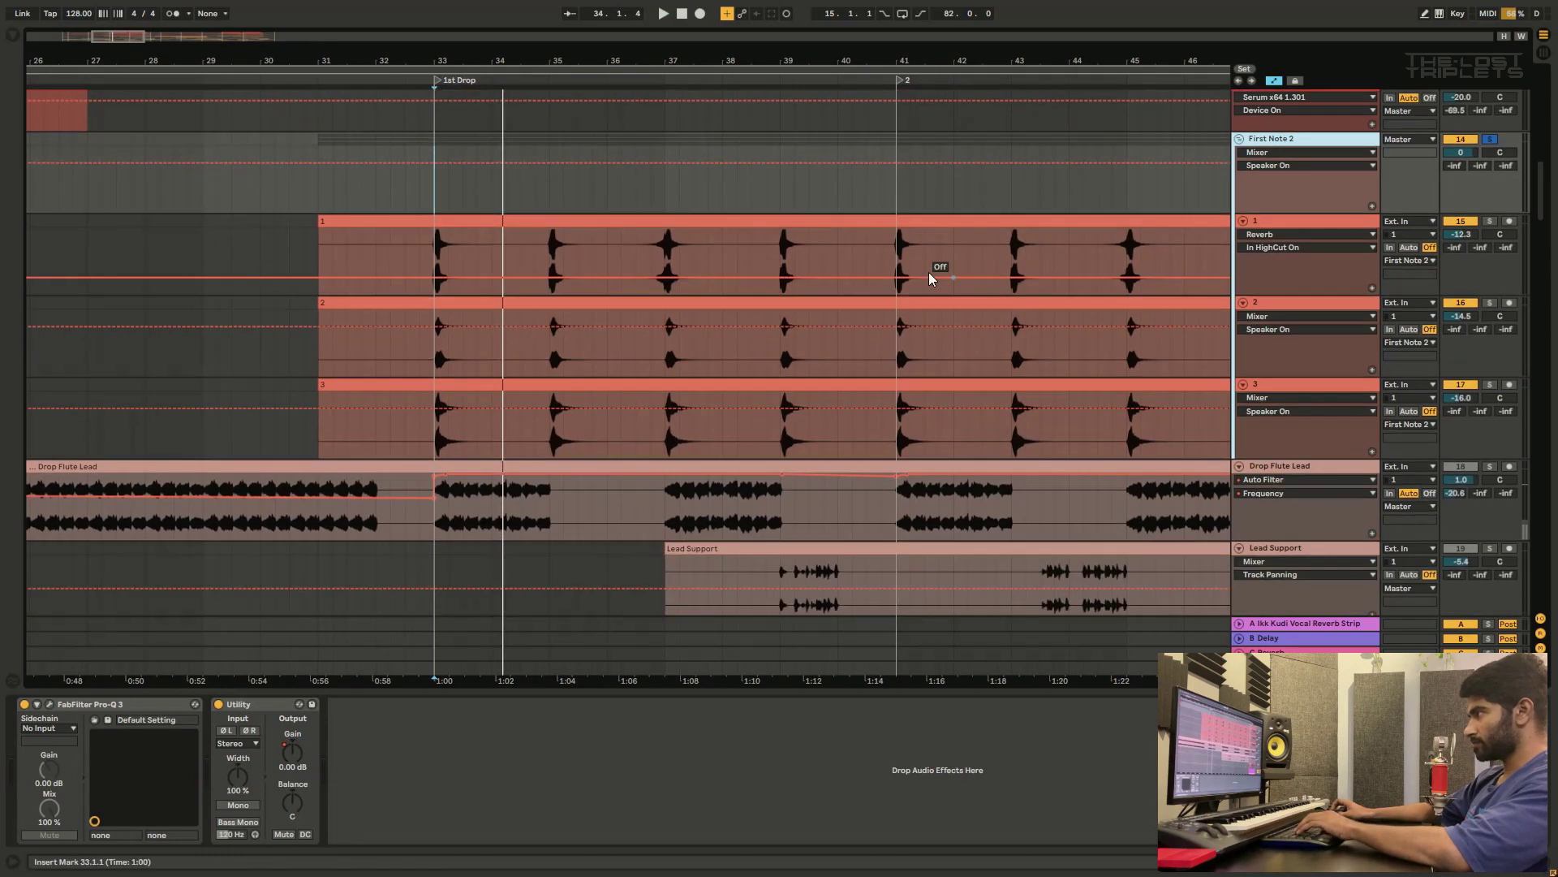
pyautogui.click(1283, 195)
pyautogui.click(1282, 231)
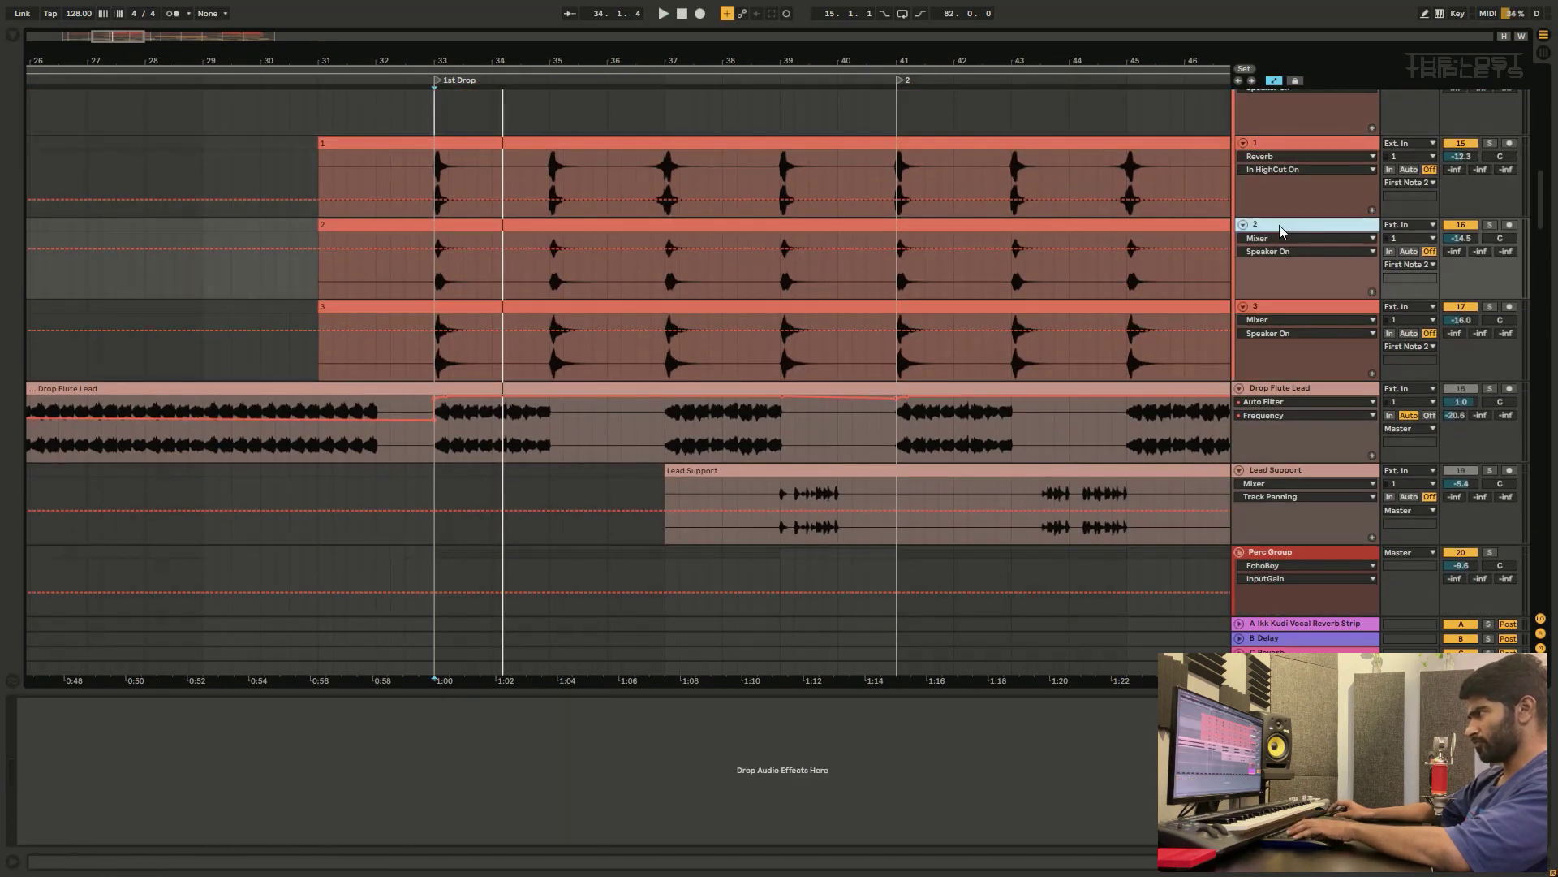
# Step: Examine the effect chain of track 1 in the First Note 2 group, including its FabFilter Pro-Q 3 curve
pyautogui.click(1260, 321)
pyautogui.scroll(3, 828, 347)
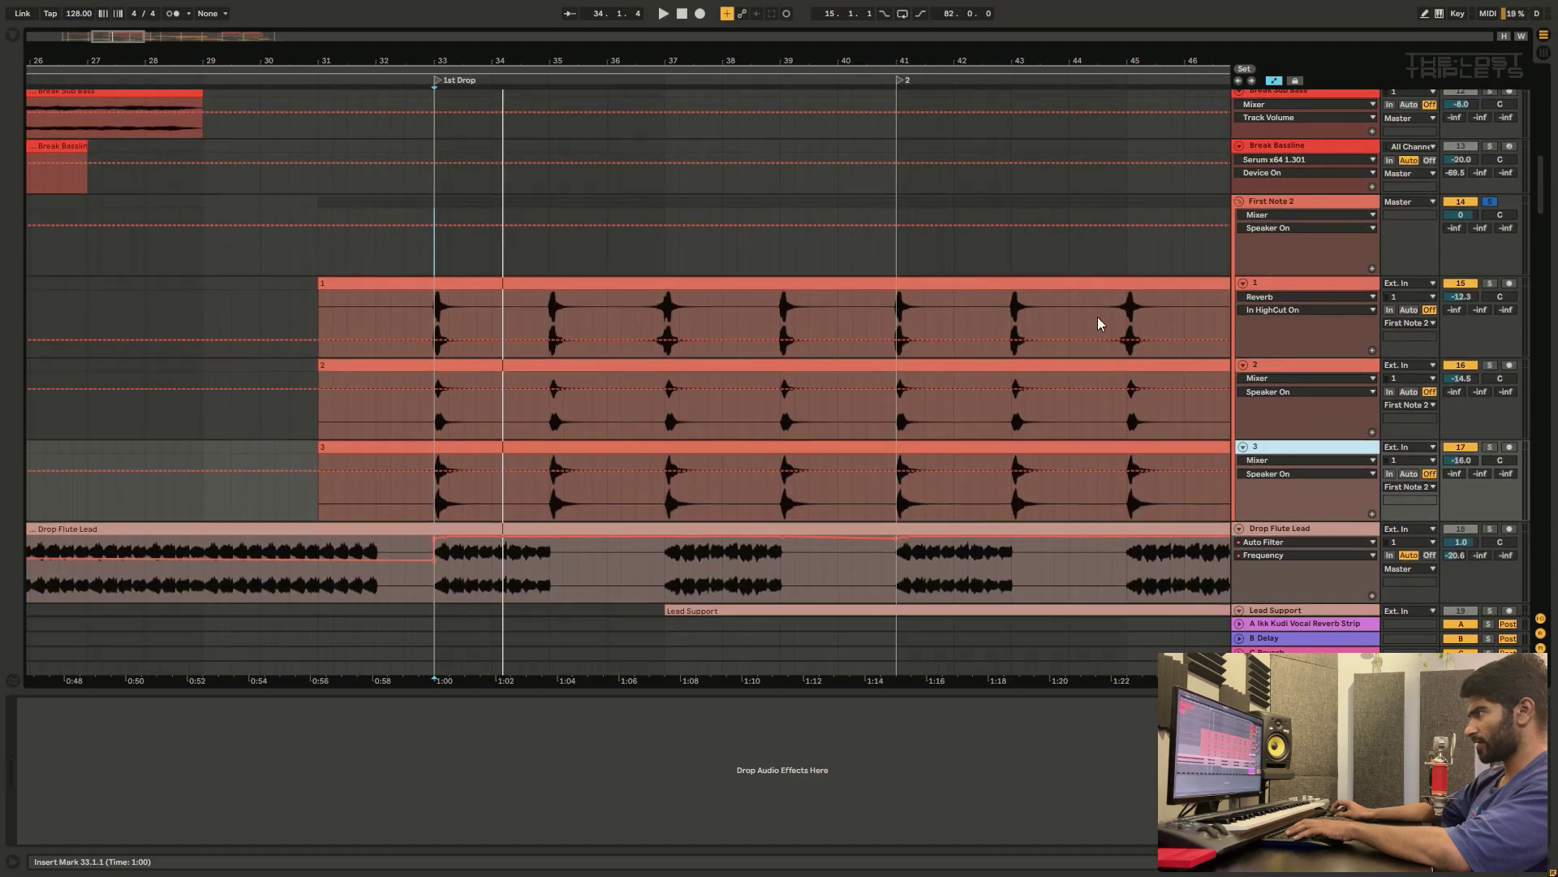
pyautogui.click(1296, 290)
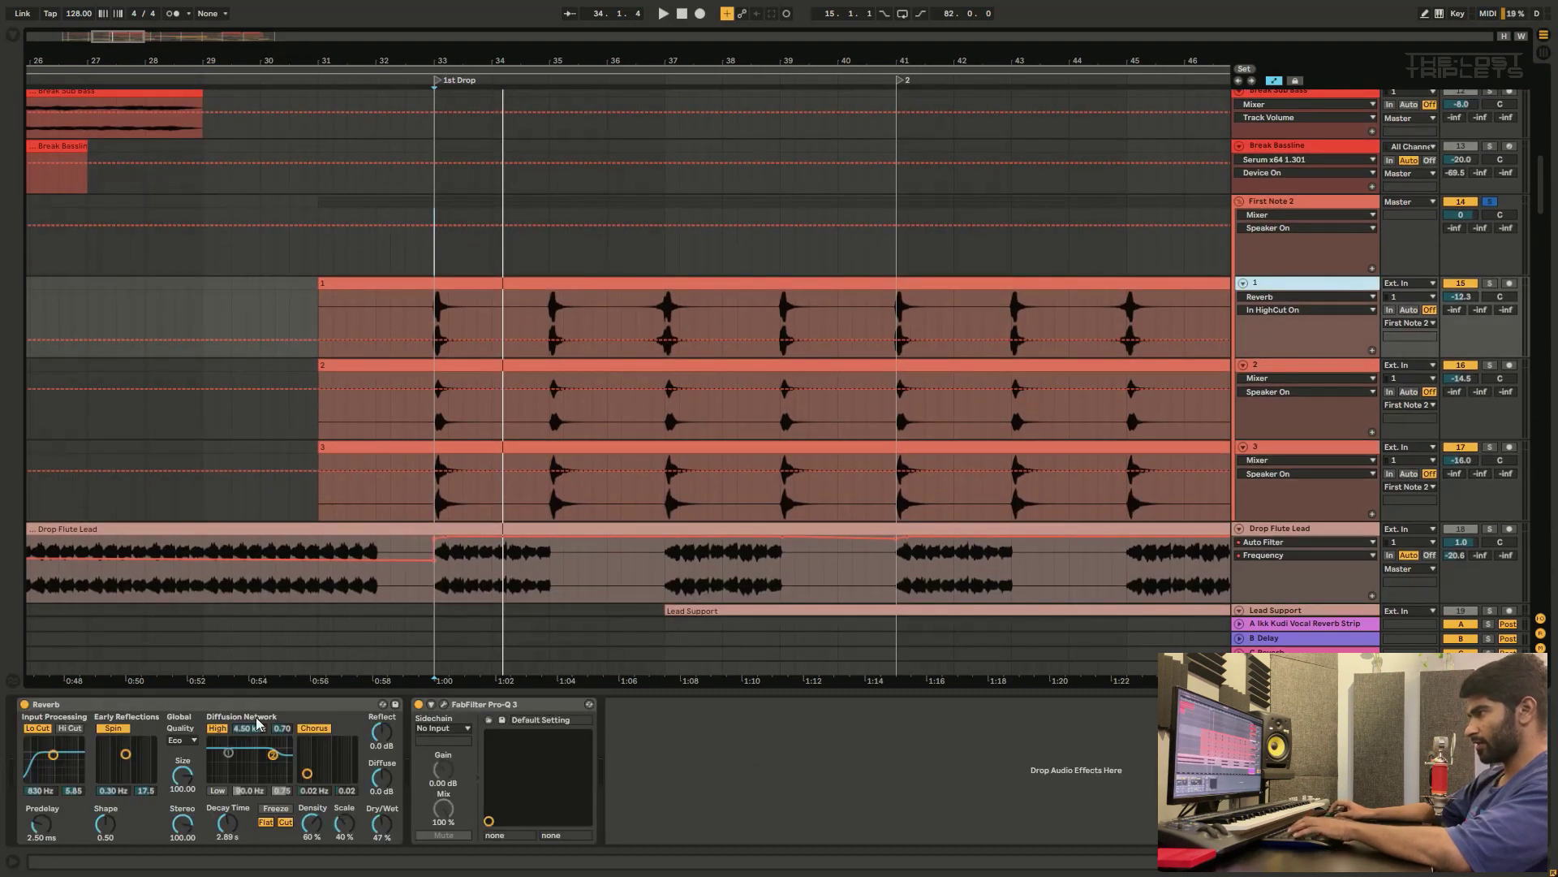
pyautogui.click(444, 704)
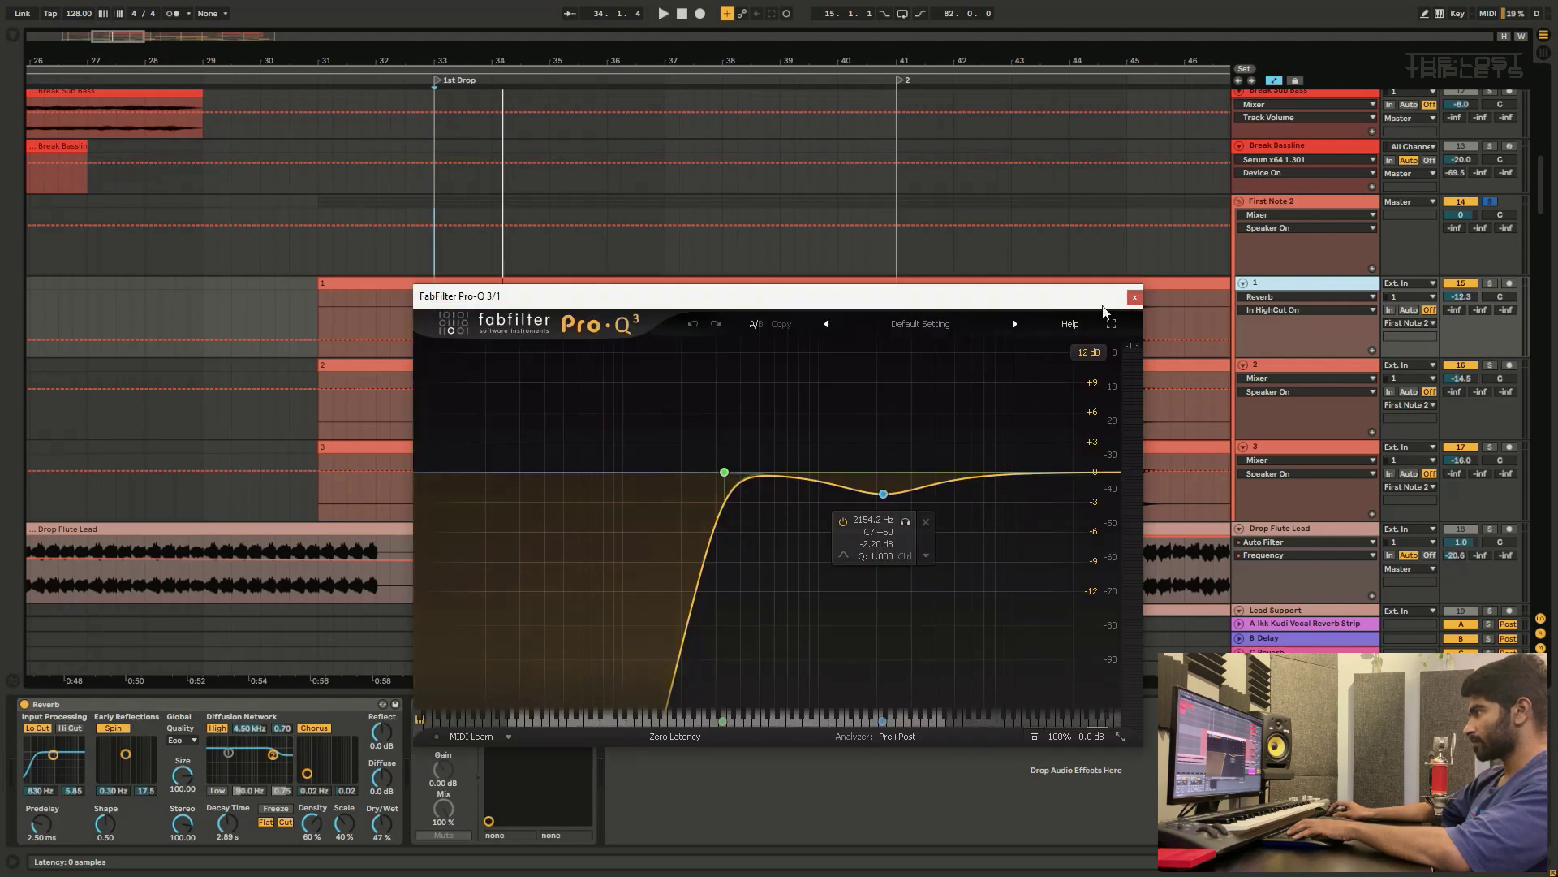
pyautogui.click(1135, 296)
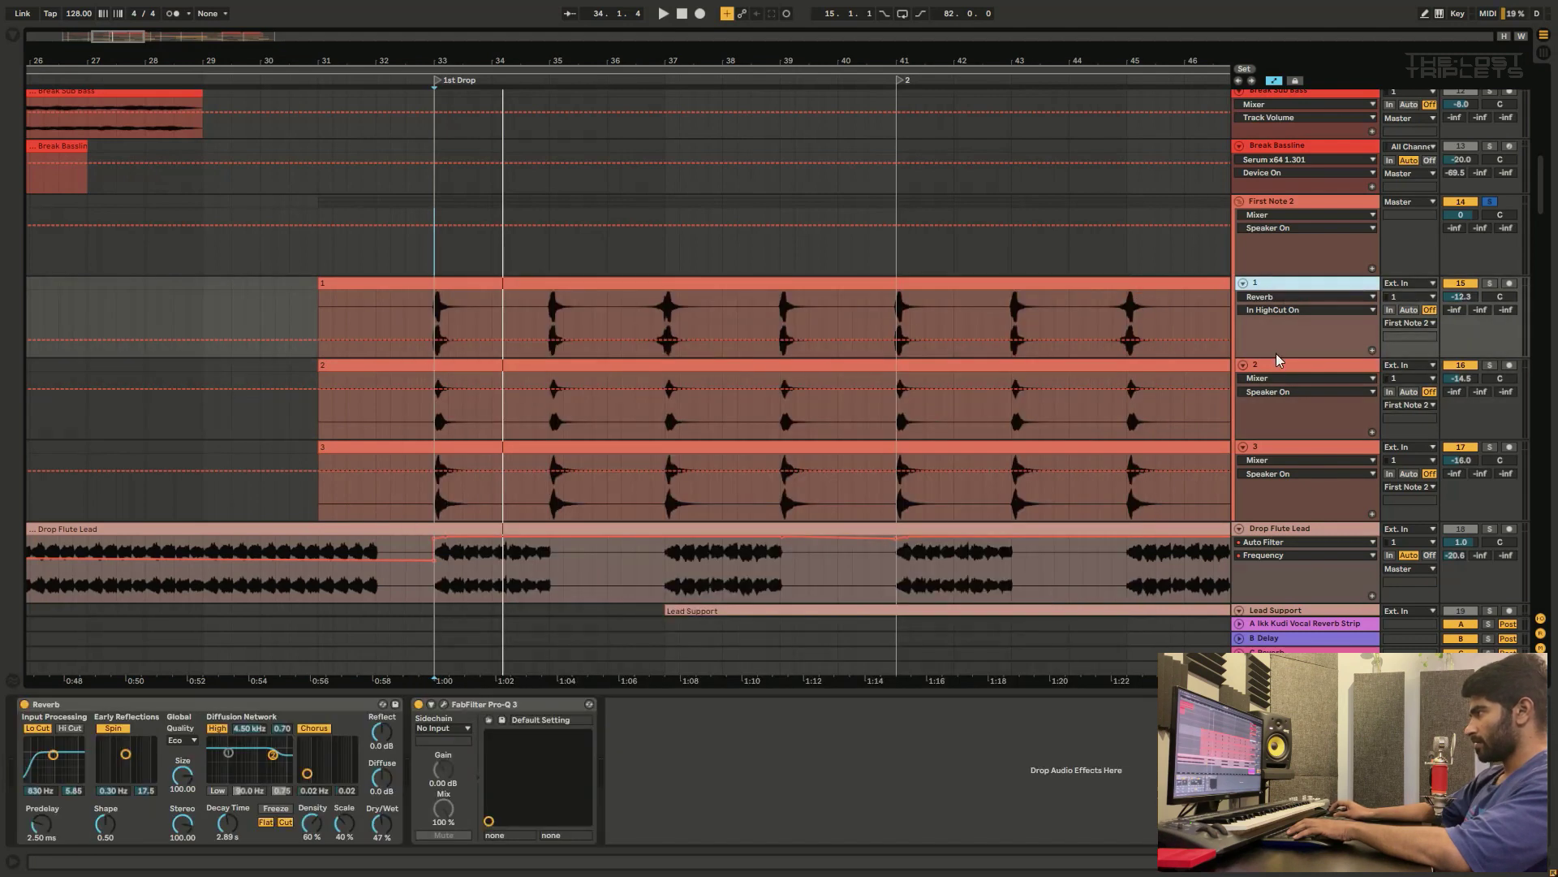
# Step: Step through the neighbouring layers of the First Note 2 group to check tracks 2 and 3 for effects
pyautogui.click(1281, 367)
pyautogui.press('Up')
pyautogui.press('Up')
pyautogui.press('Down')
pyautogui.press('Down')
pyautogui.press('Down')
pyautogui.scroll(-3, 1120, 426)
pyautogui.scroll(5, 1015, 430)
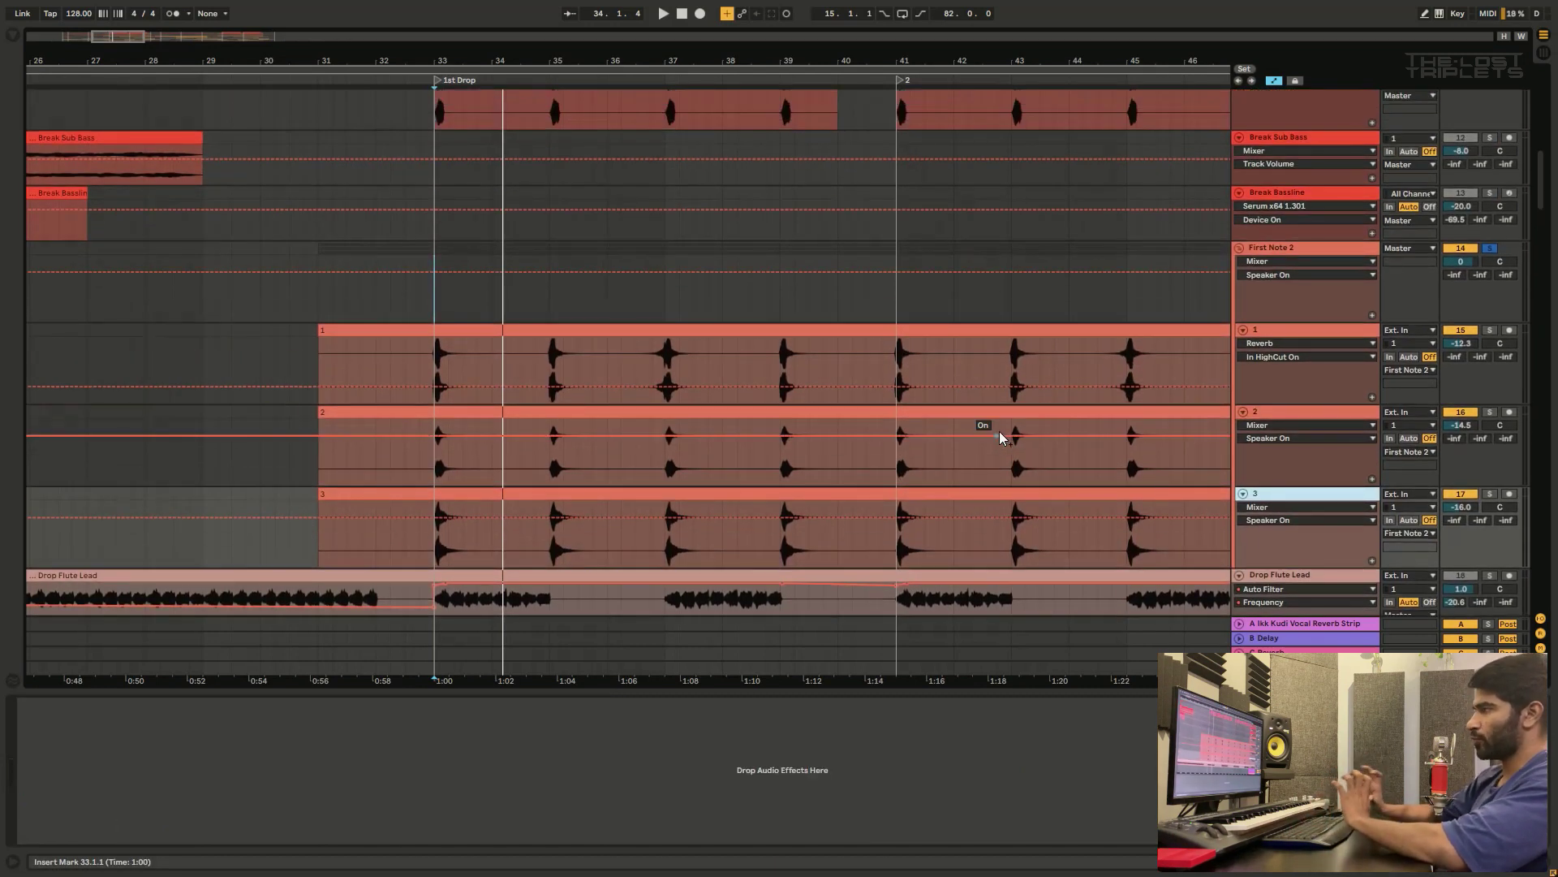
pyautogui.scroll(-2, 1268, 280)
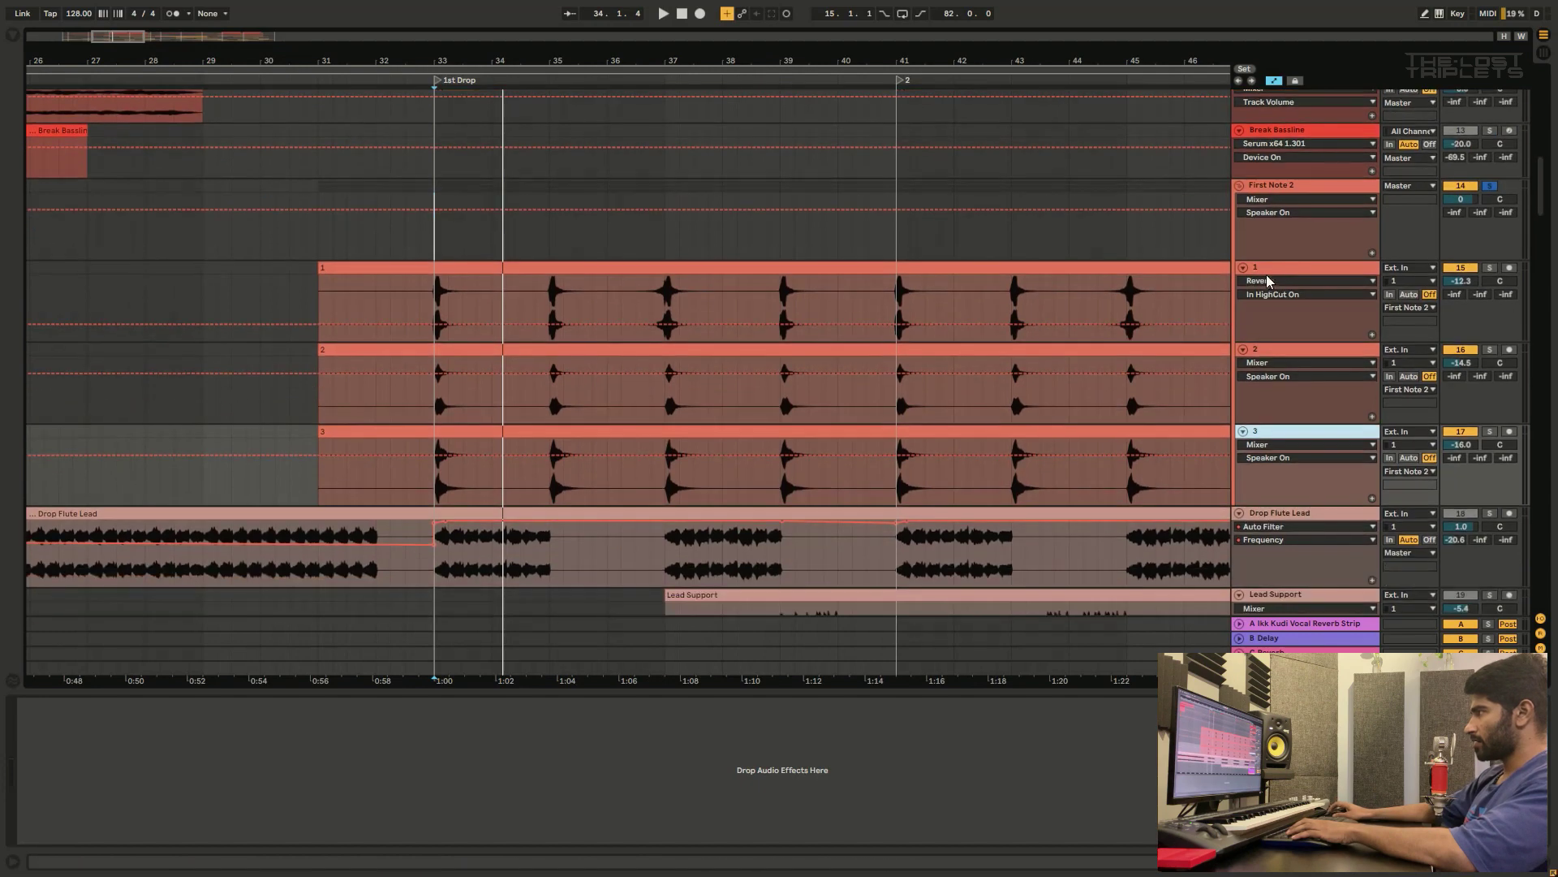
pyautogui.scroll(-6, 953, 281)
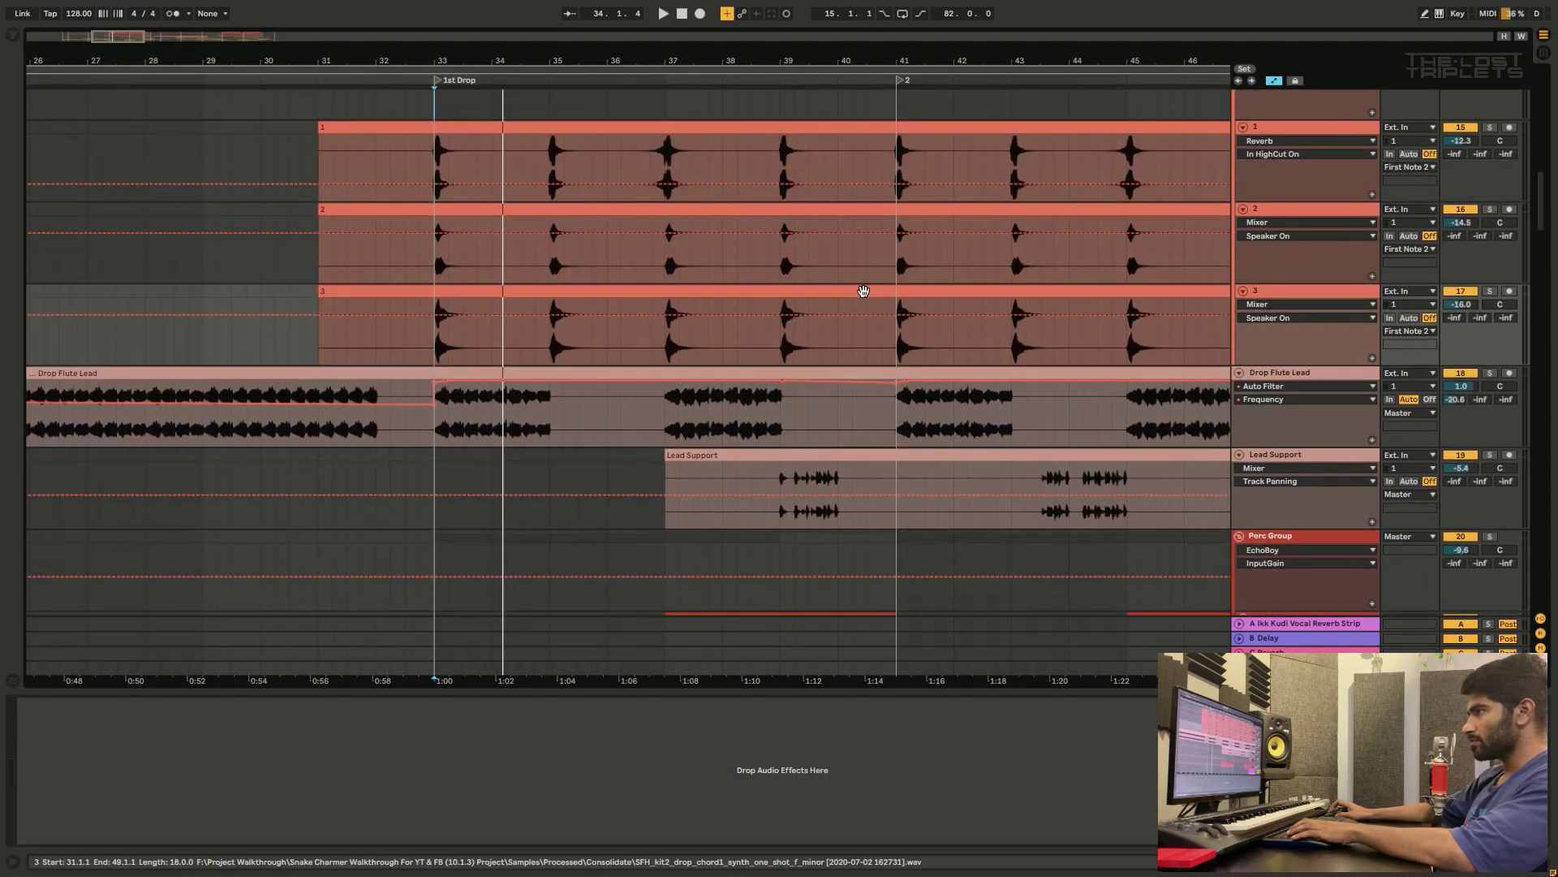
# Step: Audition the Drop Flute Lead track in solo from bar 33 and bring up its effect chain
pyautogui.click(418, 452)
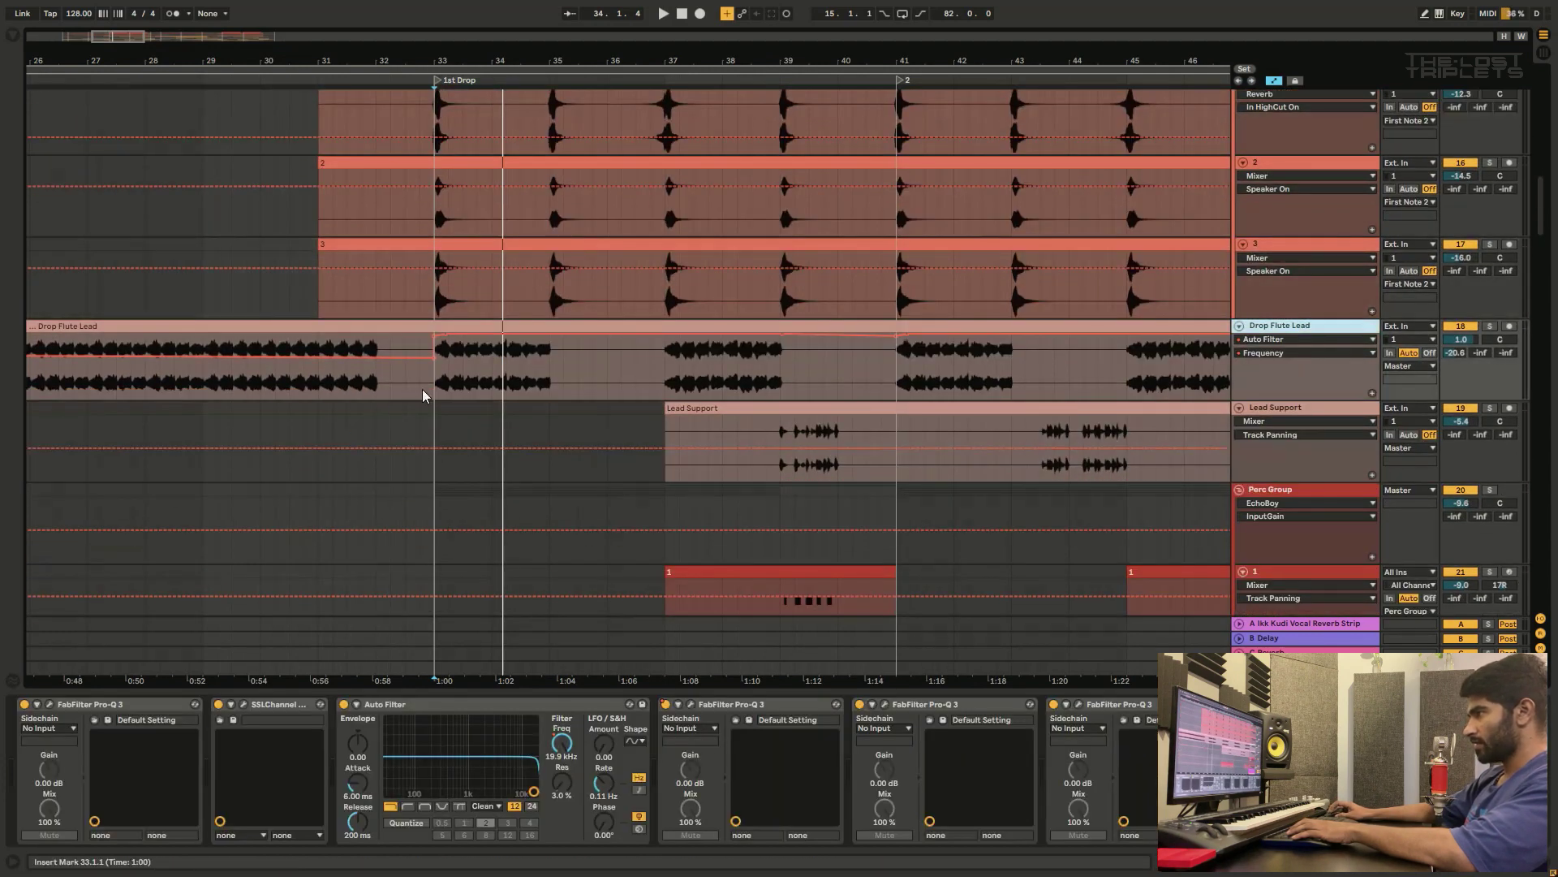
pyautogui.click(1490, 328)
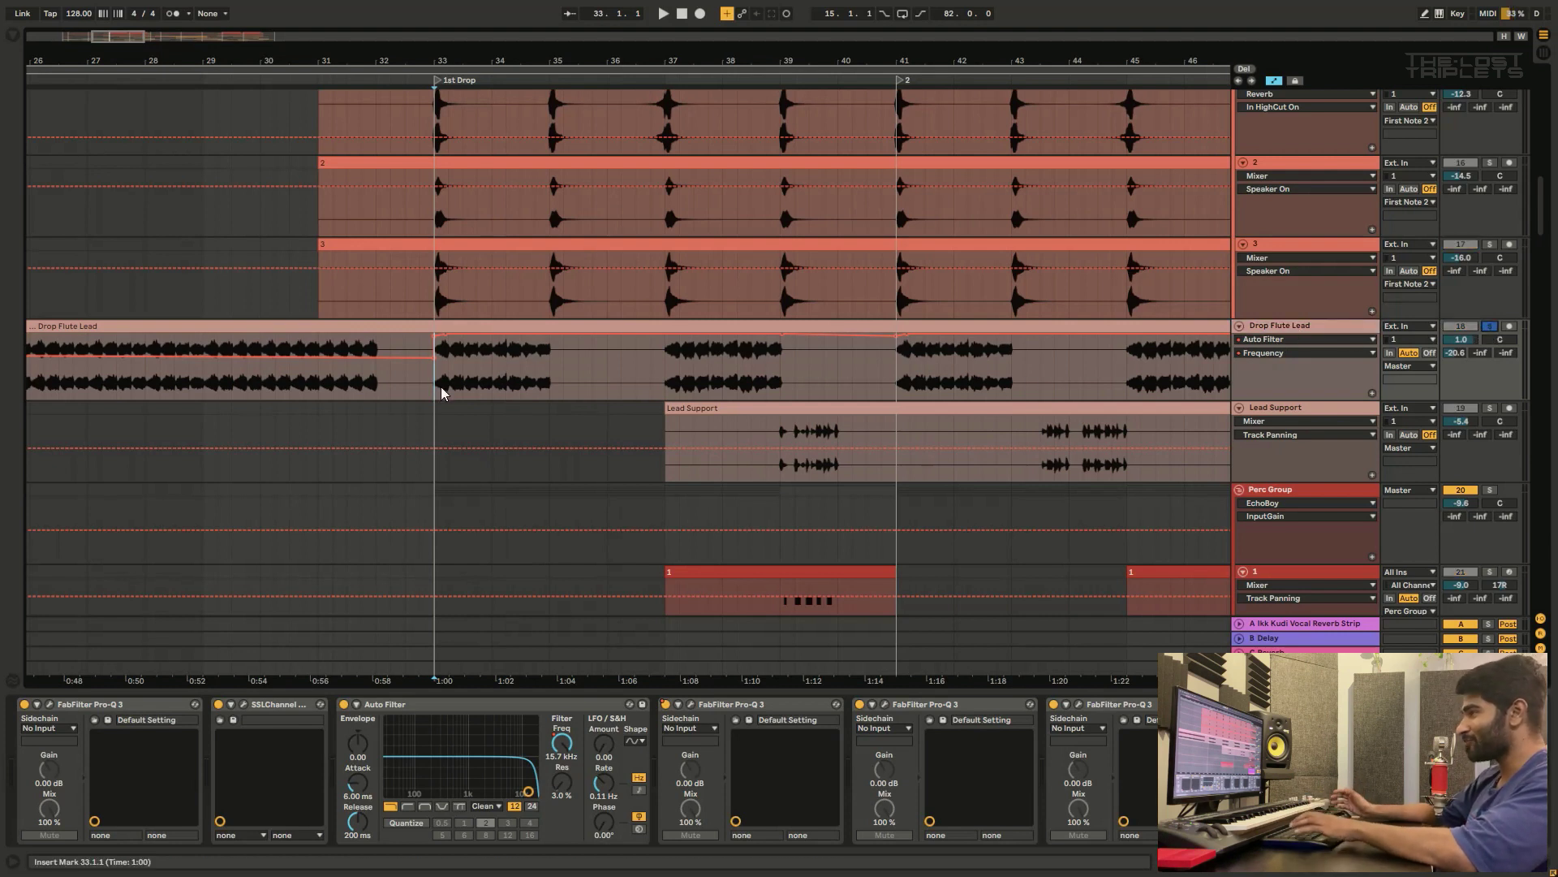
pyautogui.press('space')
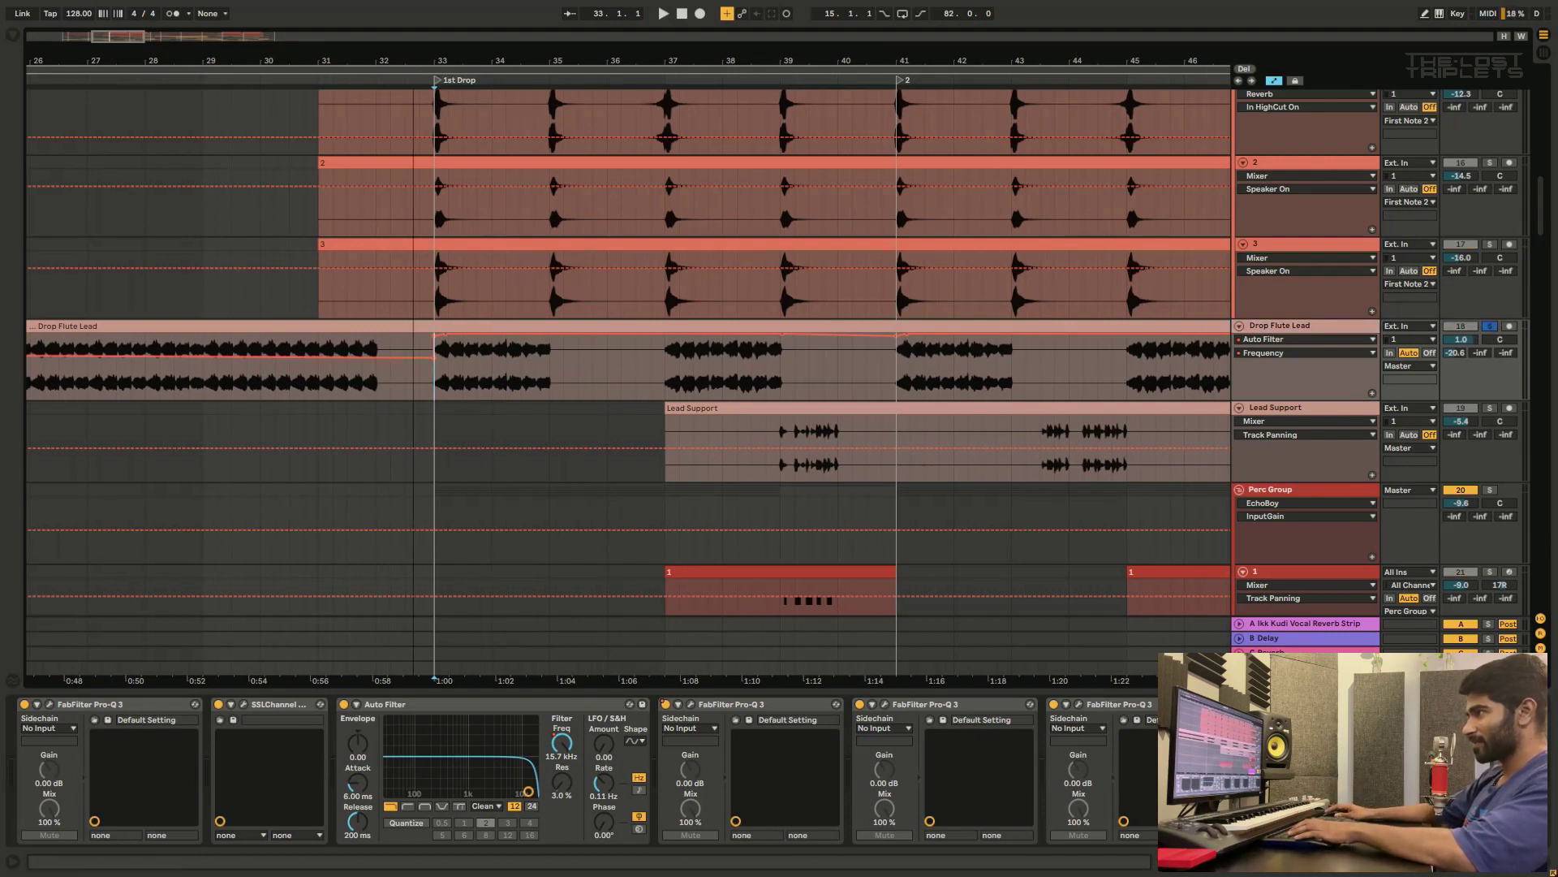
pyautogui.press('-')
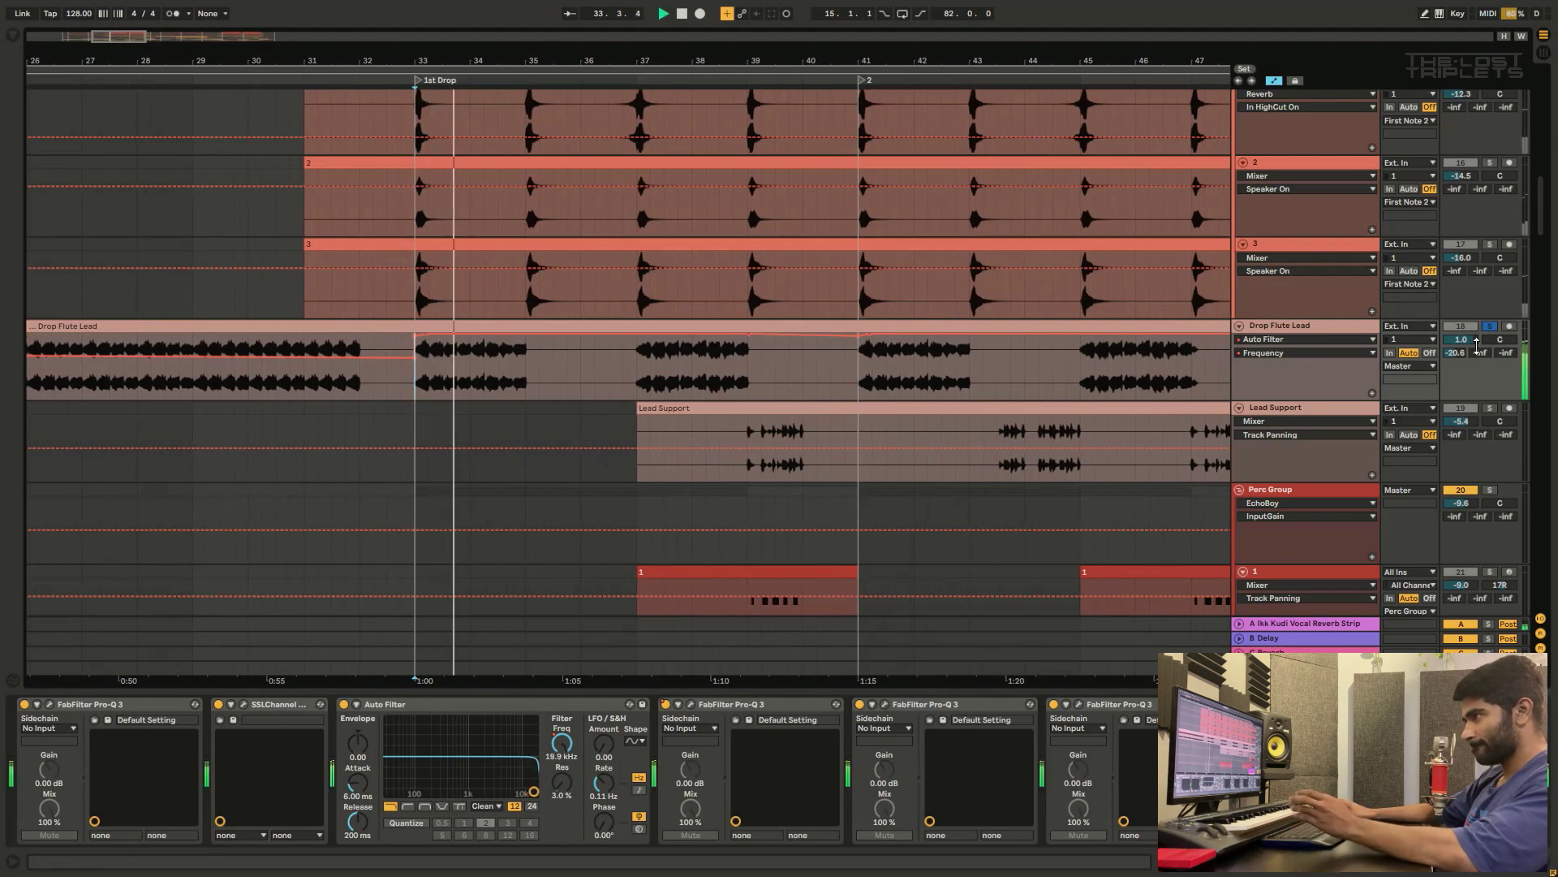
pyautogui.press('space')
pyautogui.click(1324, 330)
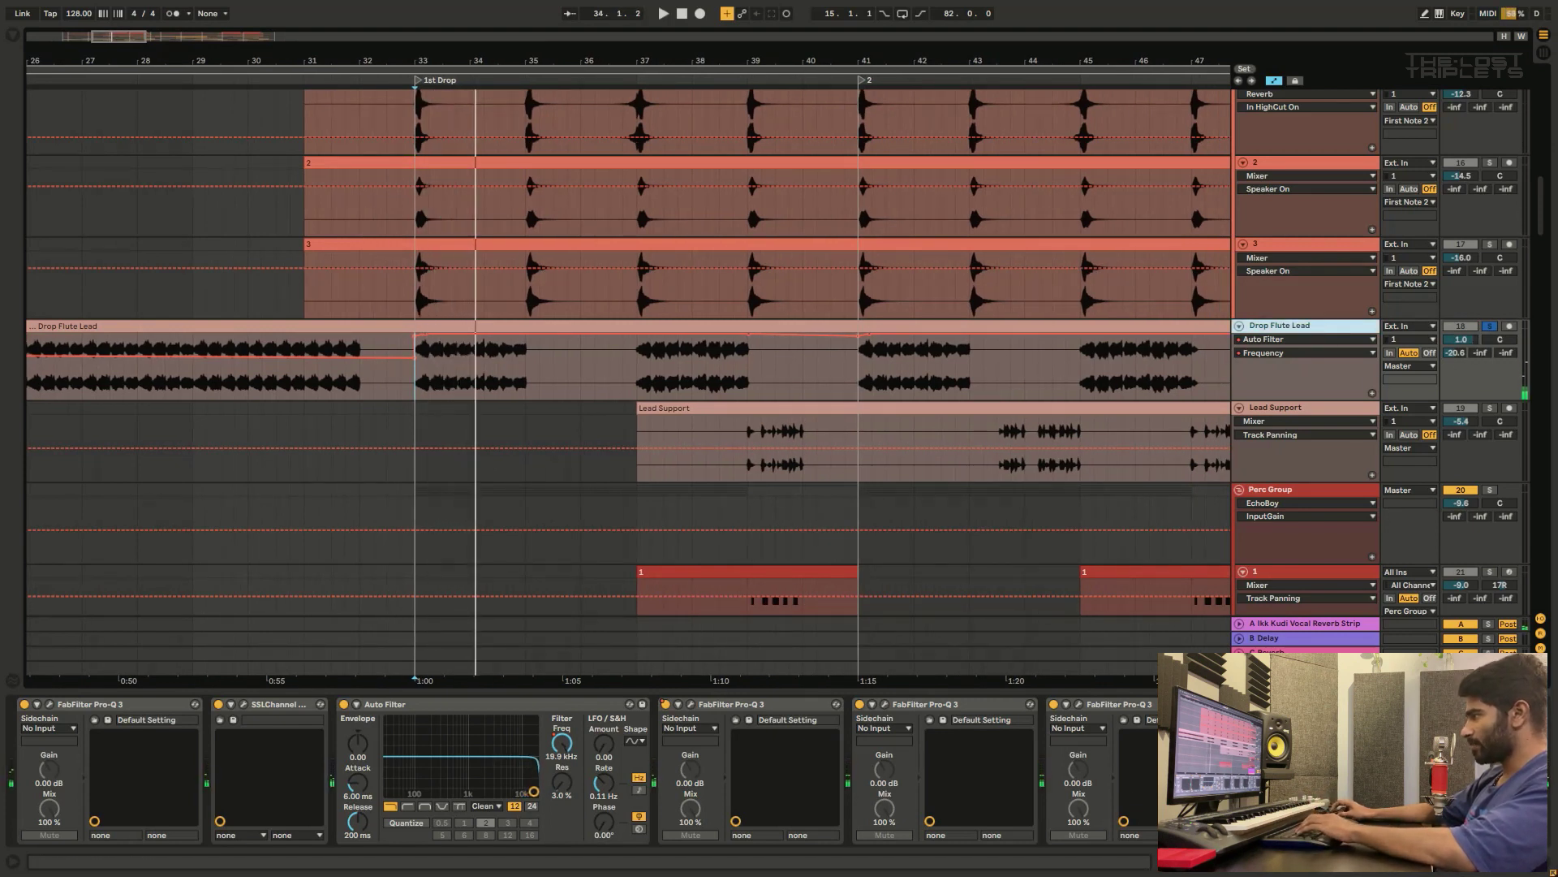
# Step: Solo the Perc Group and select its track 2 for auditioning
pyautogui.click(1410, 872)
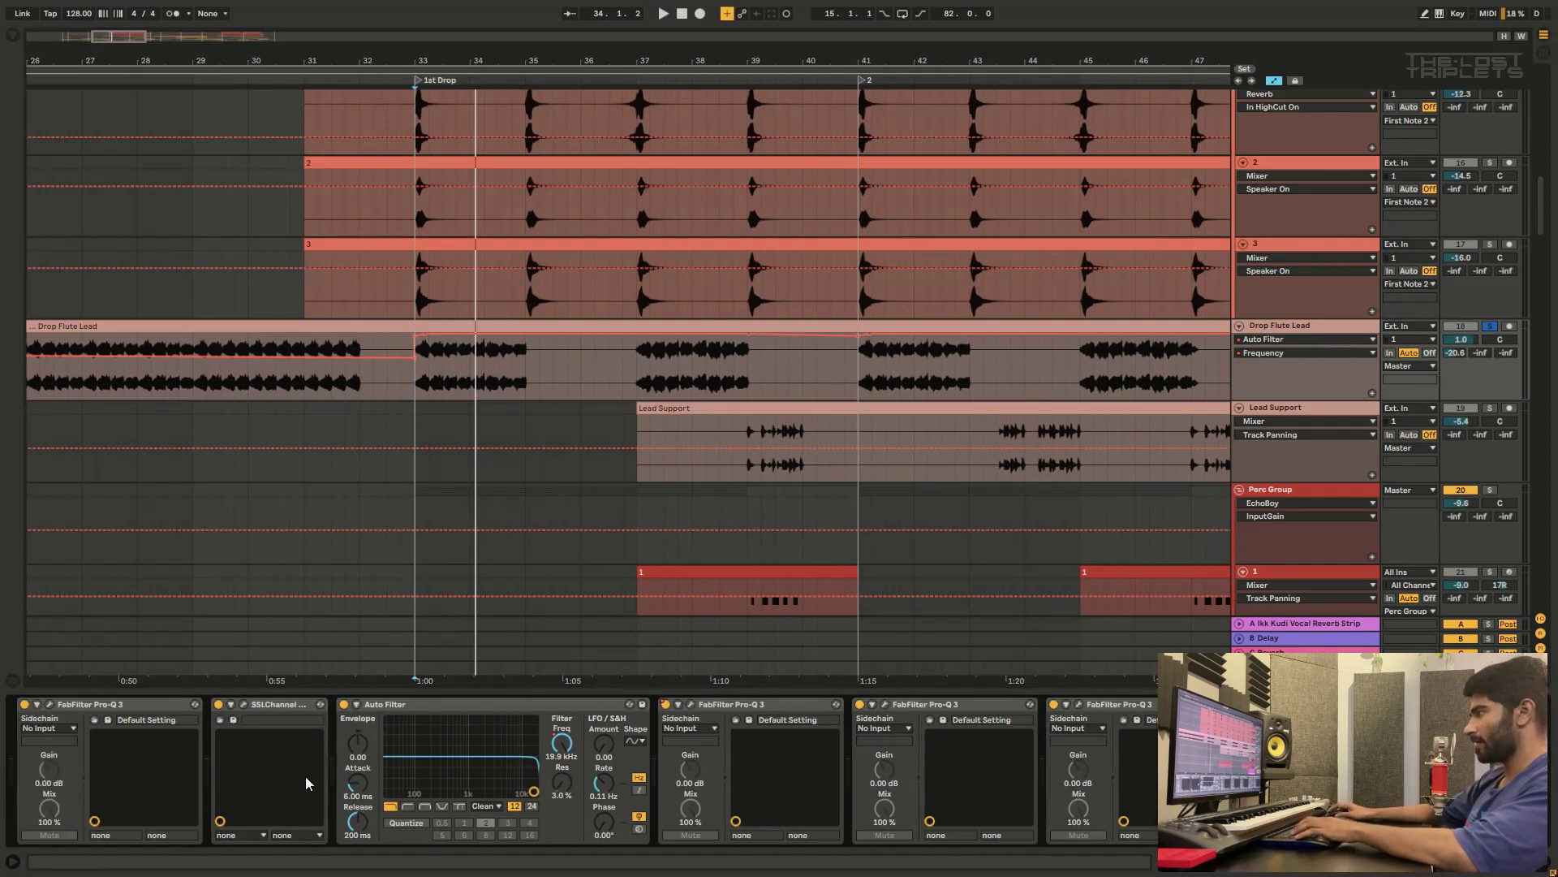
pyautogui.scroll(-5, 503, 625)
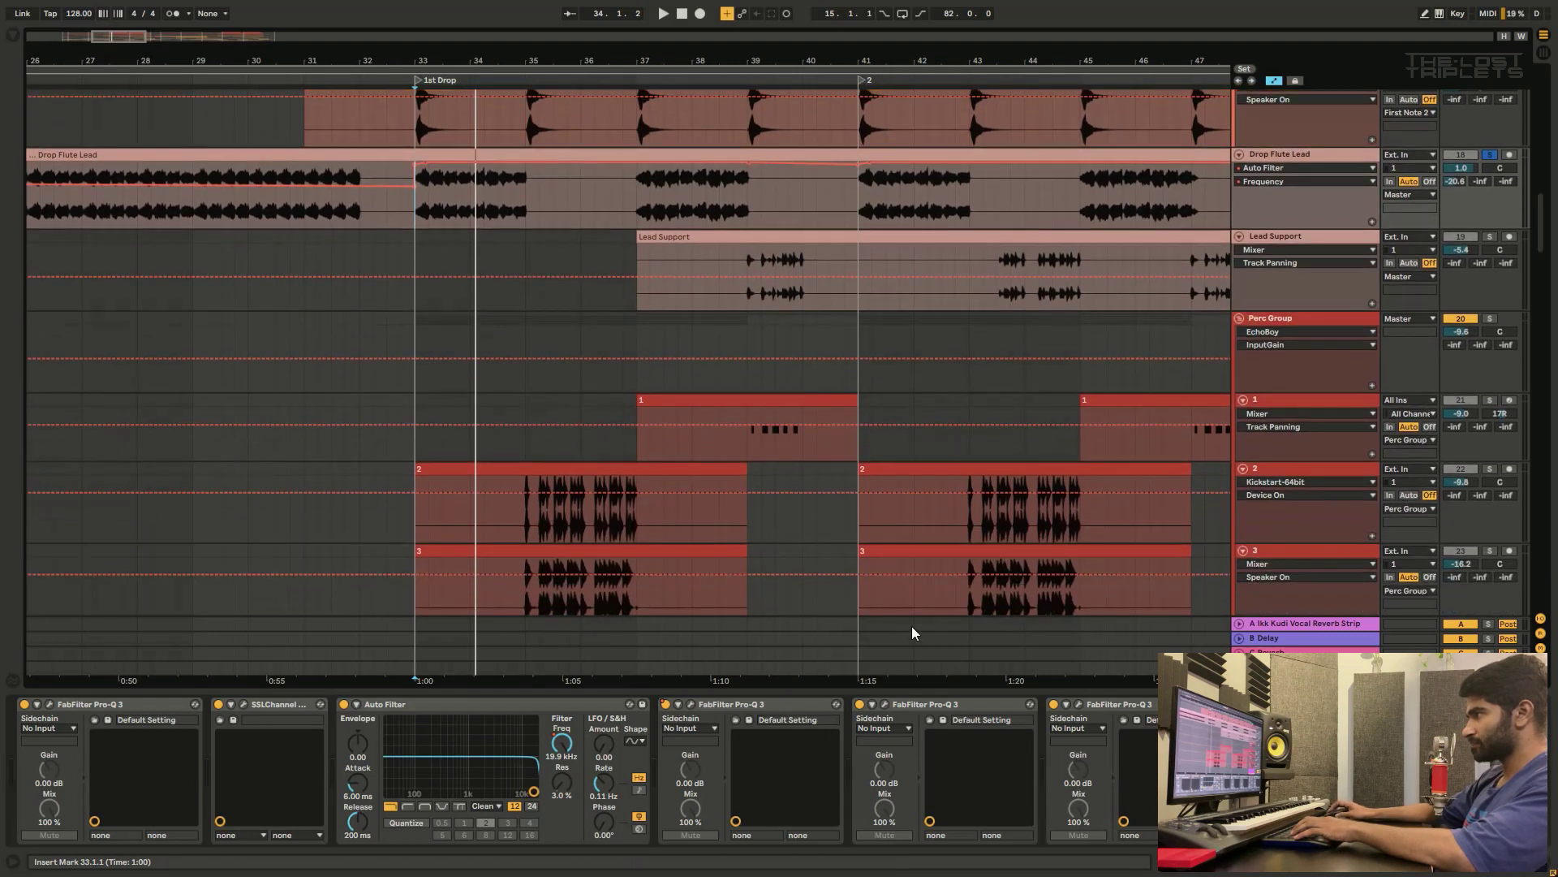
pyautogui.scroll(-2, 576, 373)
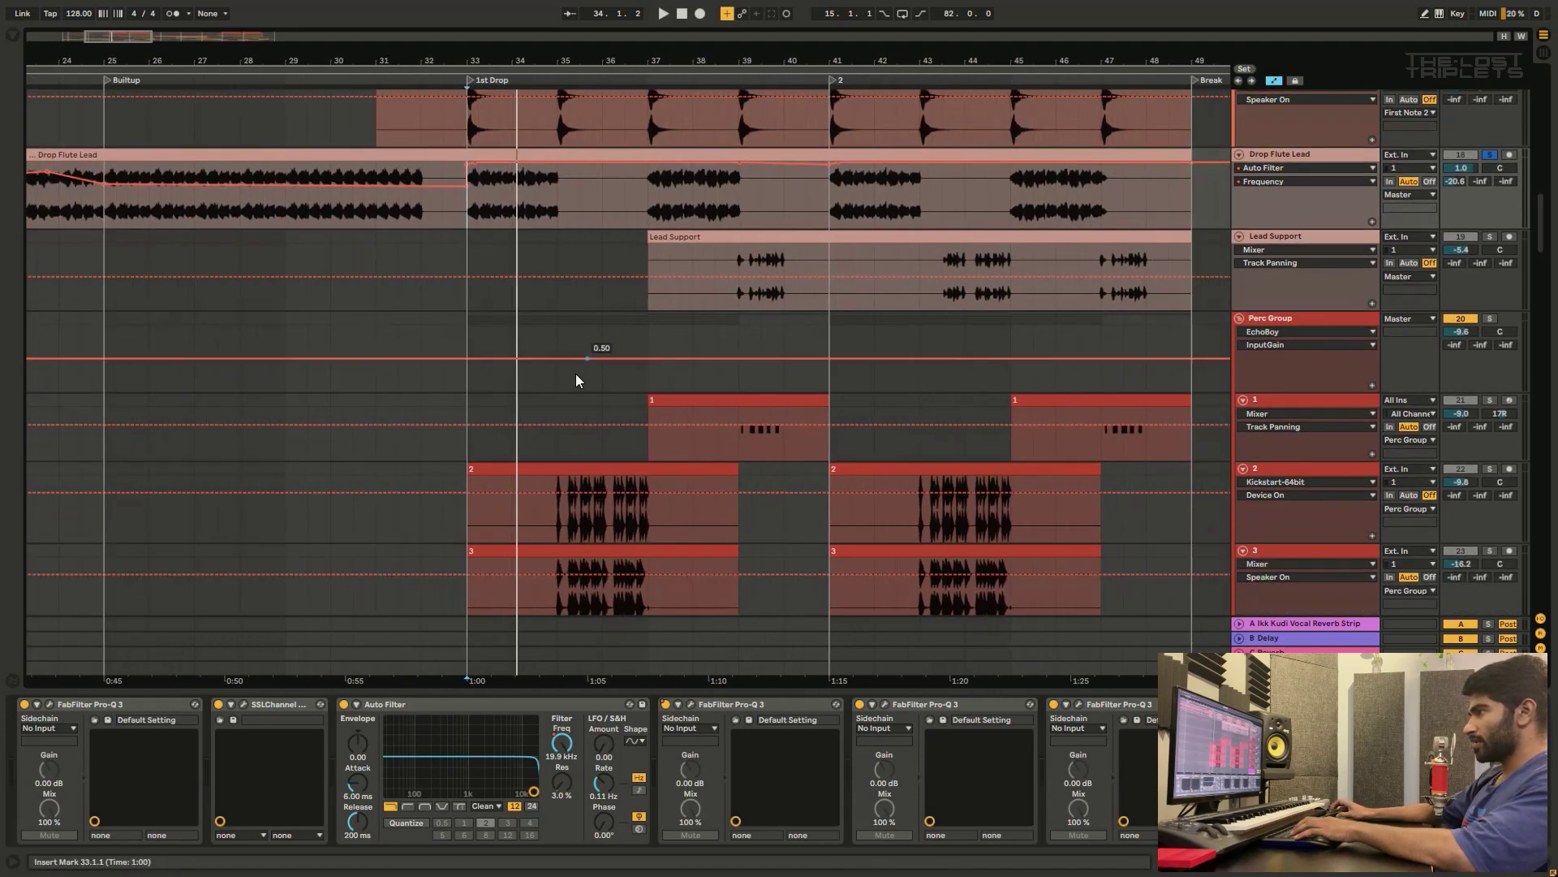
pyautogui.scroll(-4, 534, 411)
pyautogui.click(1288, 180)
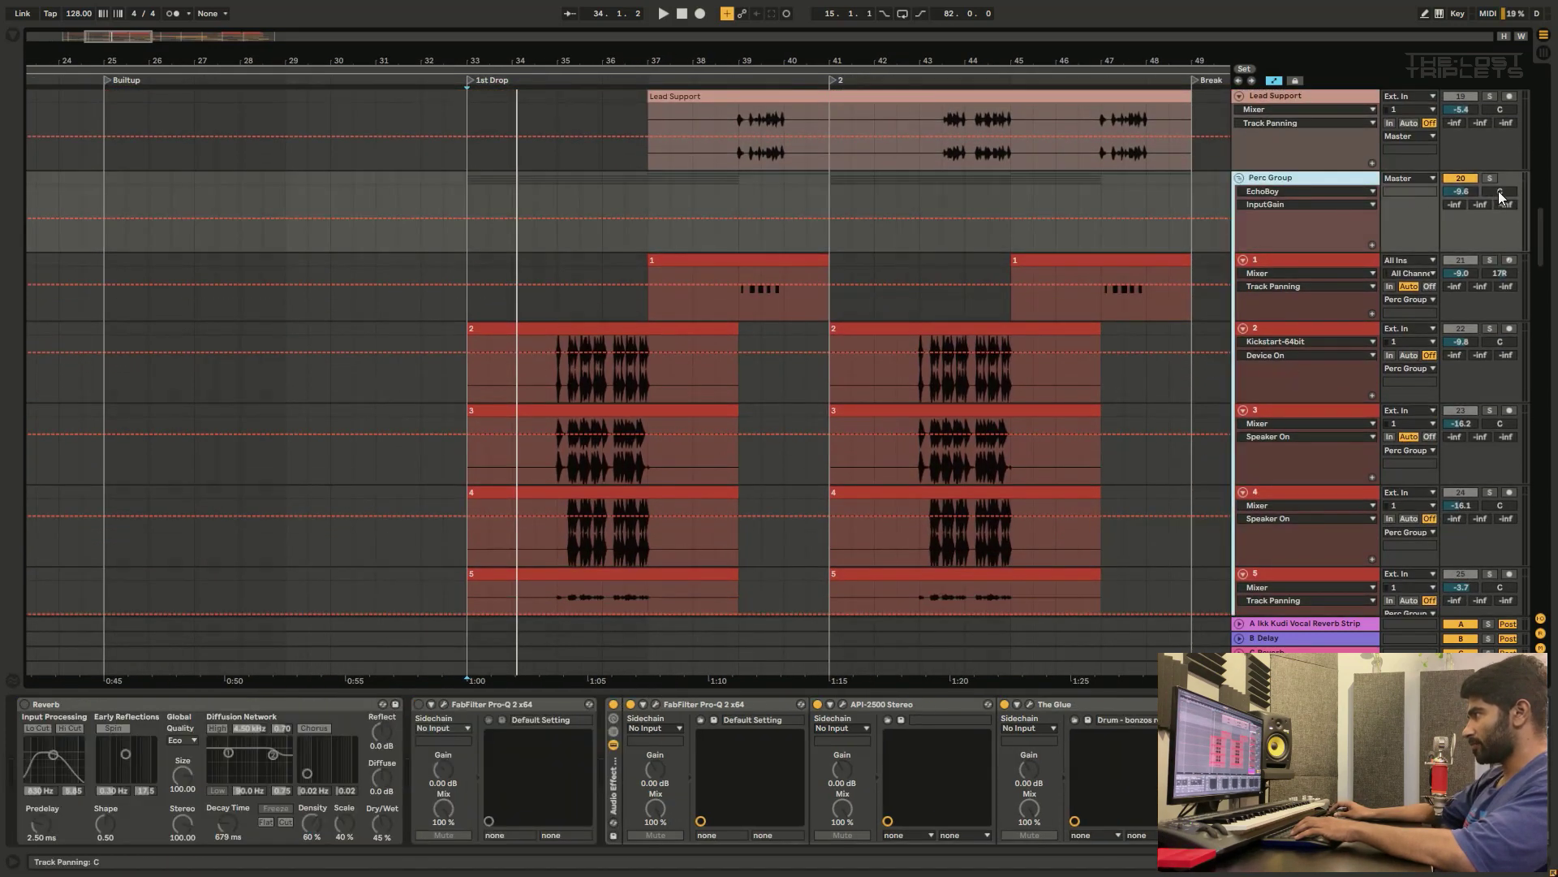
pyautogui.click(1489, 180)
pyautogui.click(549, 393)
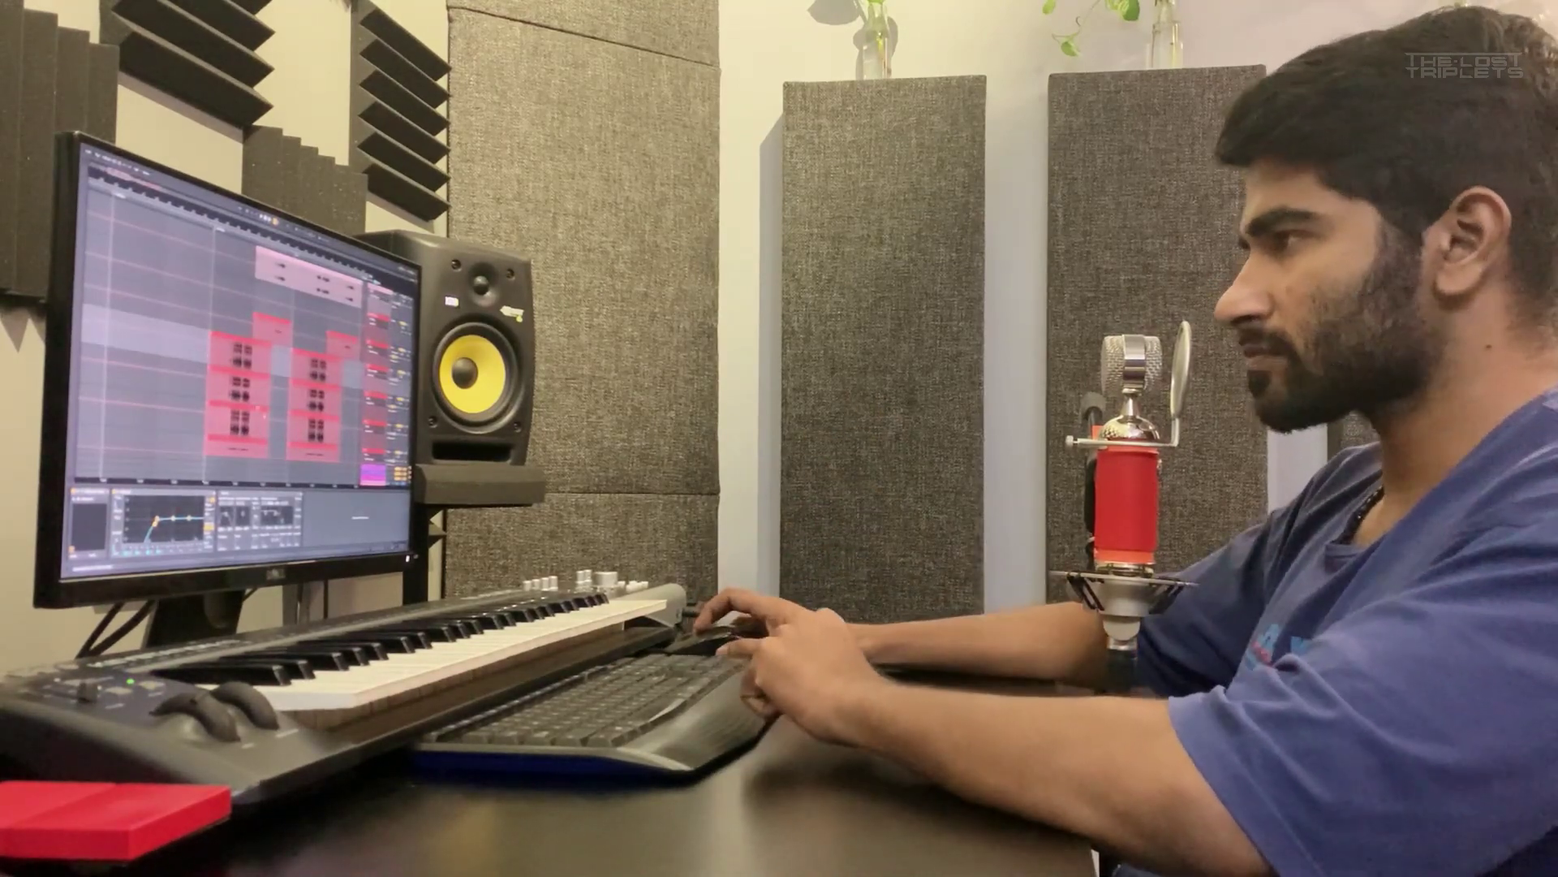
# Step: Play the first drop from bar 35 with all tracks audible while viewing the Perc Group layers
pyautogui.scroll(3, 244, 325)
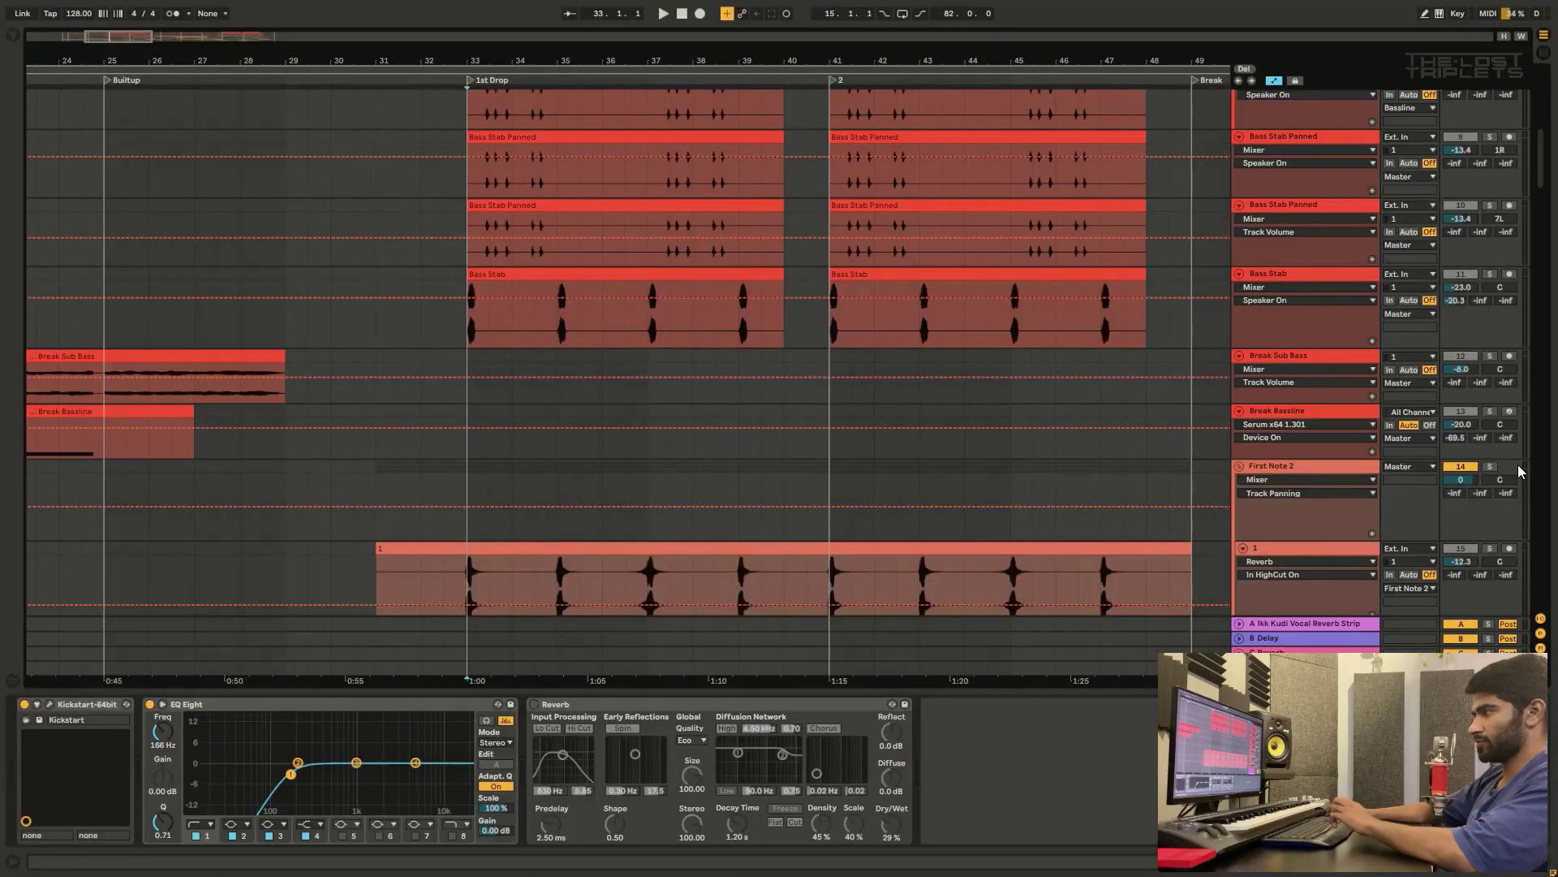
pyautogui.scroll(-15, 1144, 528)
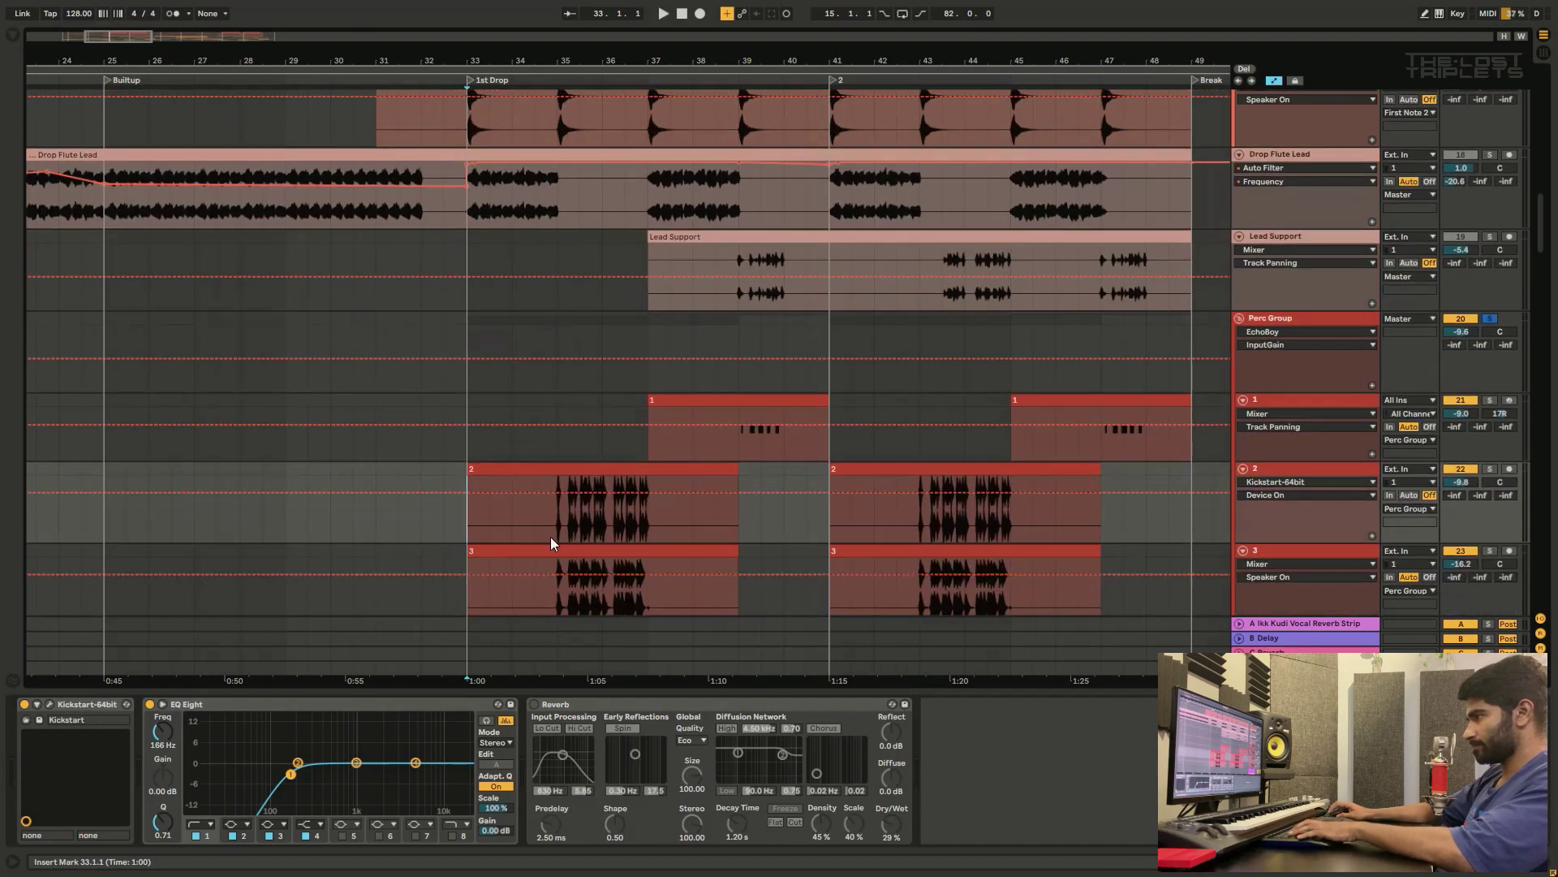
pyautogui.click(552, 540)
pyautogui.press('space')
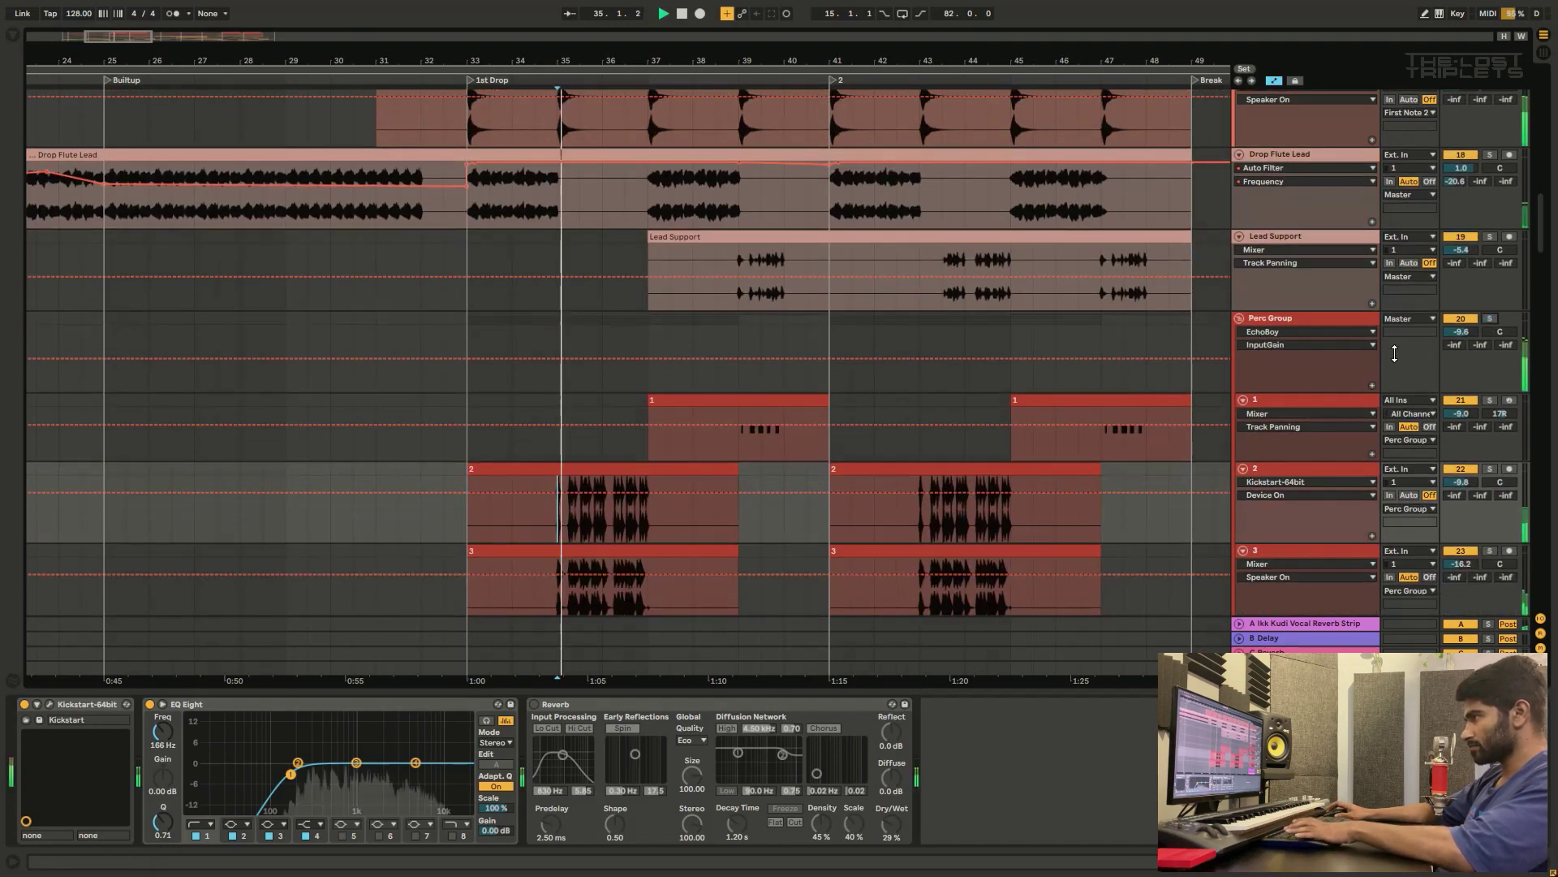
pyautogui.scroll(-5, 771, 419)
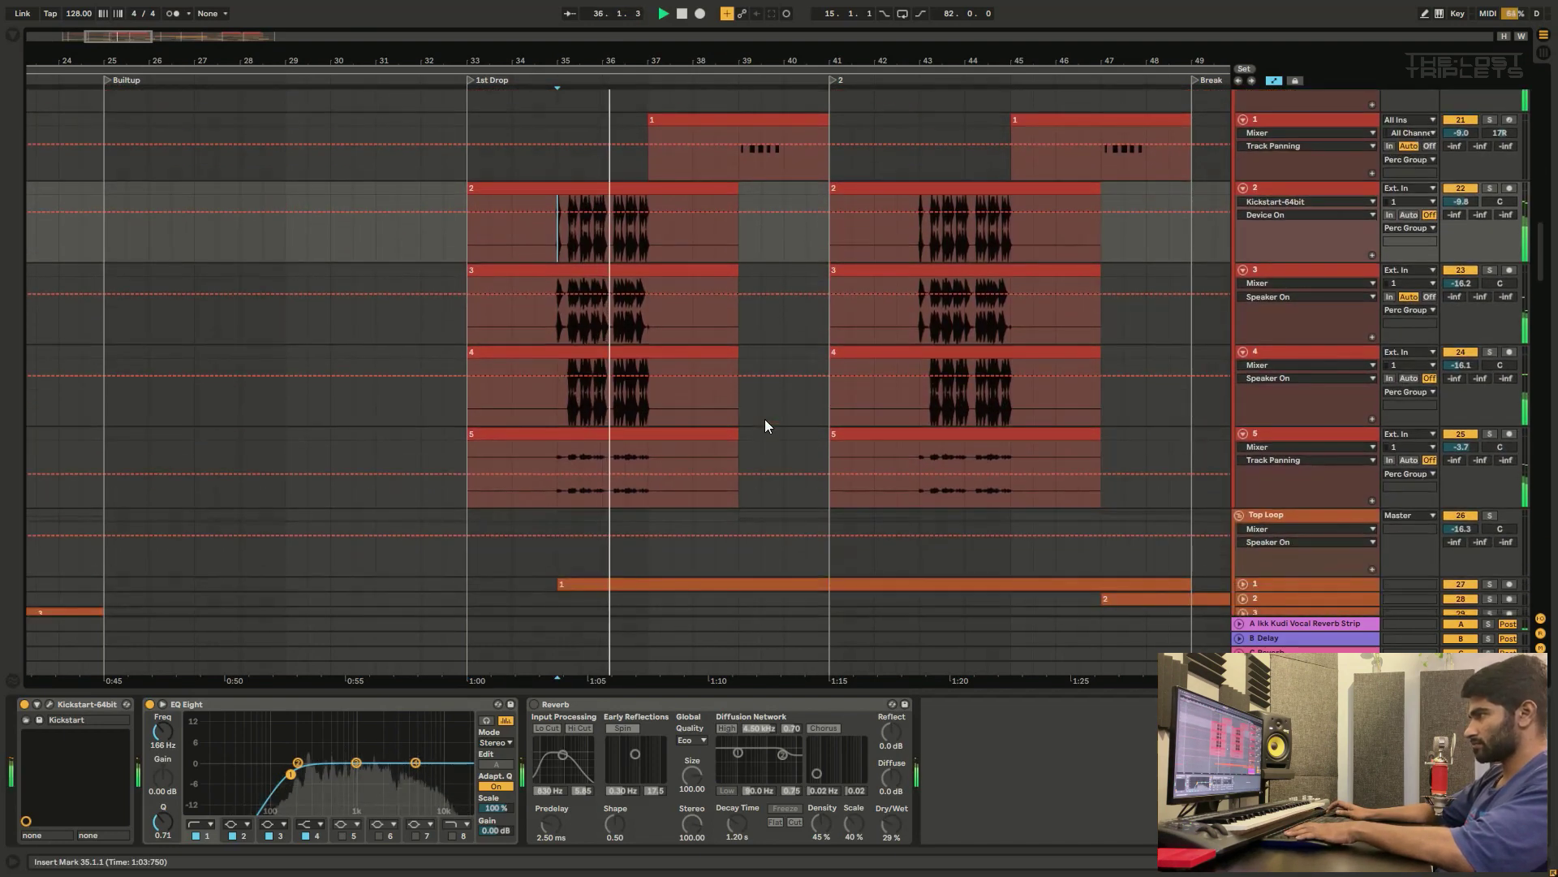
pyautogui.scroll(5, 1280, 380)
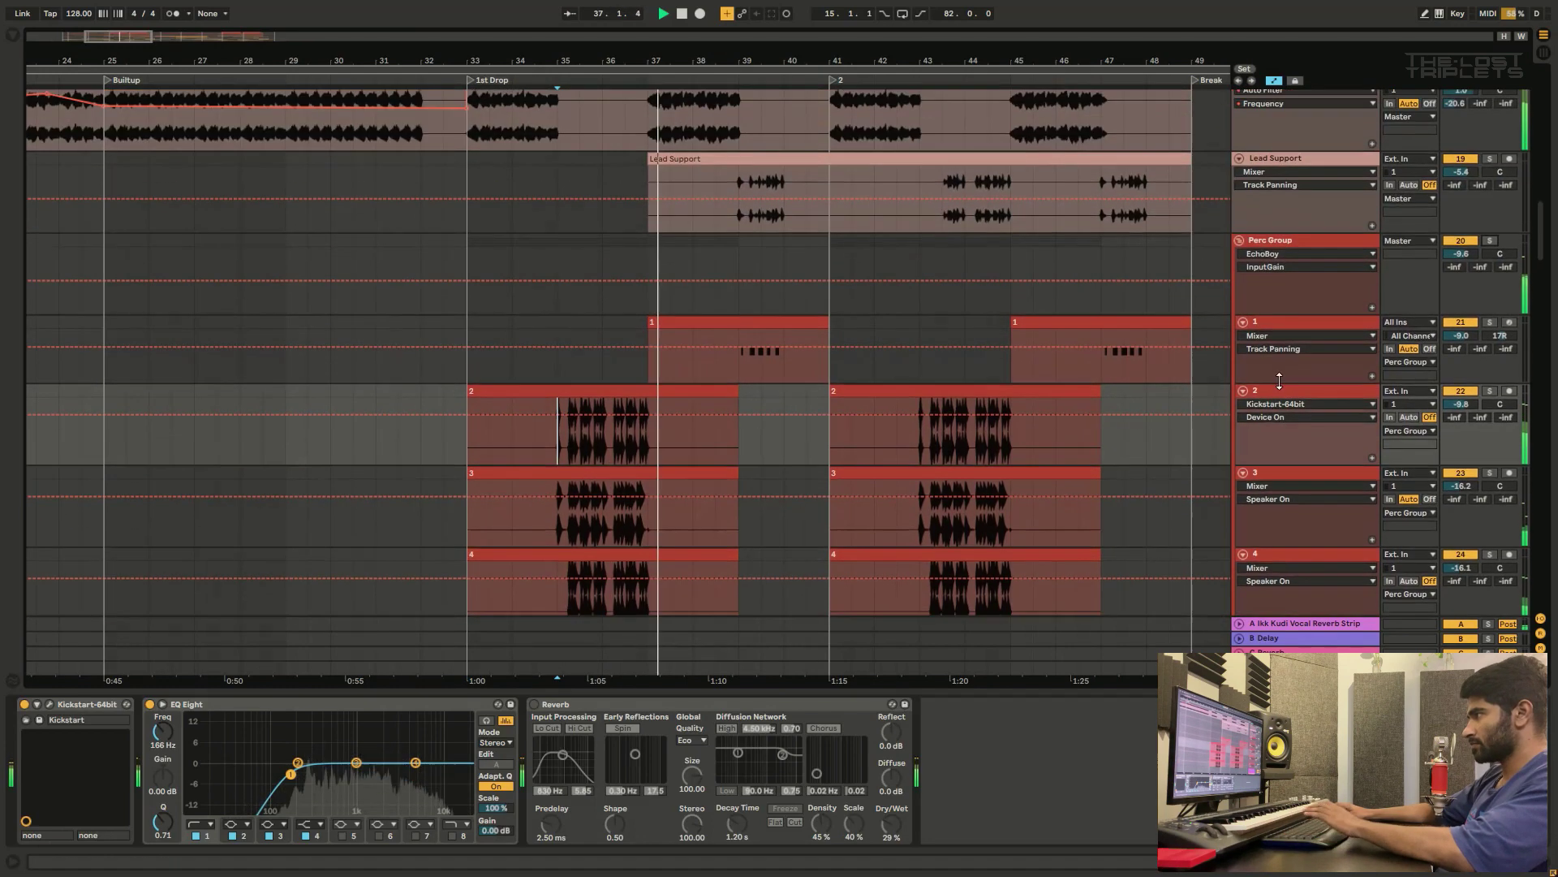
# Step: Bring up the devices of track 1 in the Perc Group and play the drop from bar 39 to hear it
pyautogui.click(1303, 323)
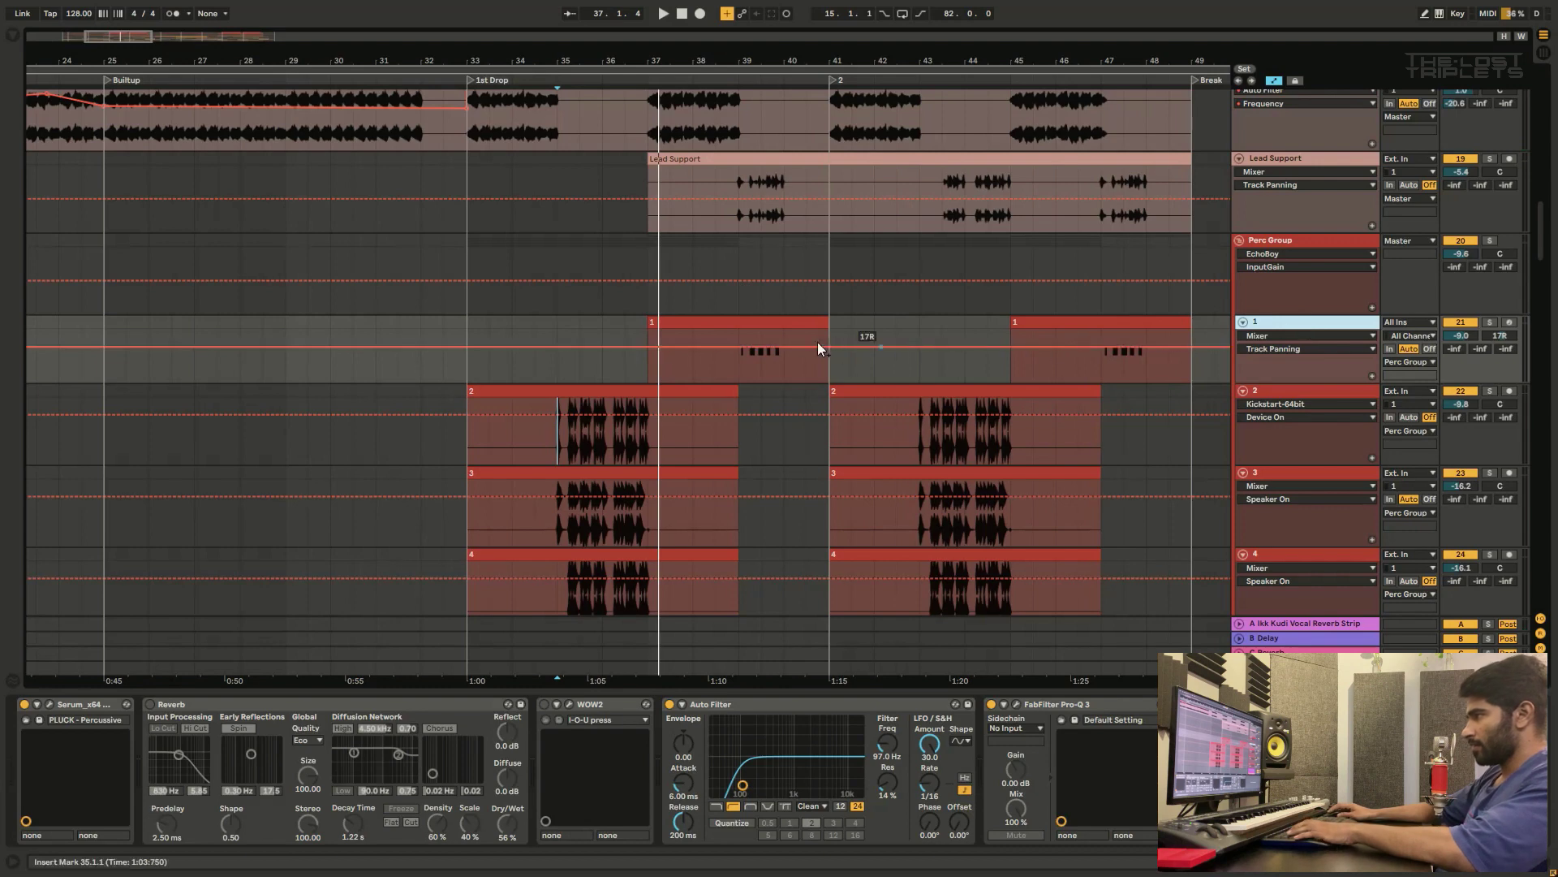
pyautogui.click(744, 368)
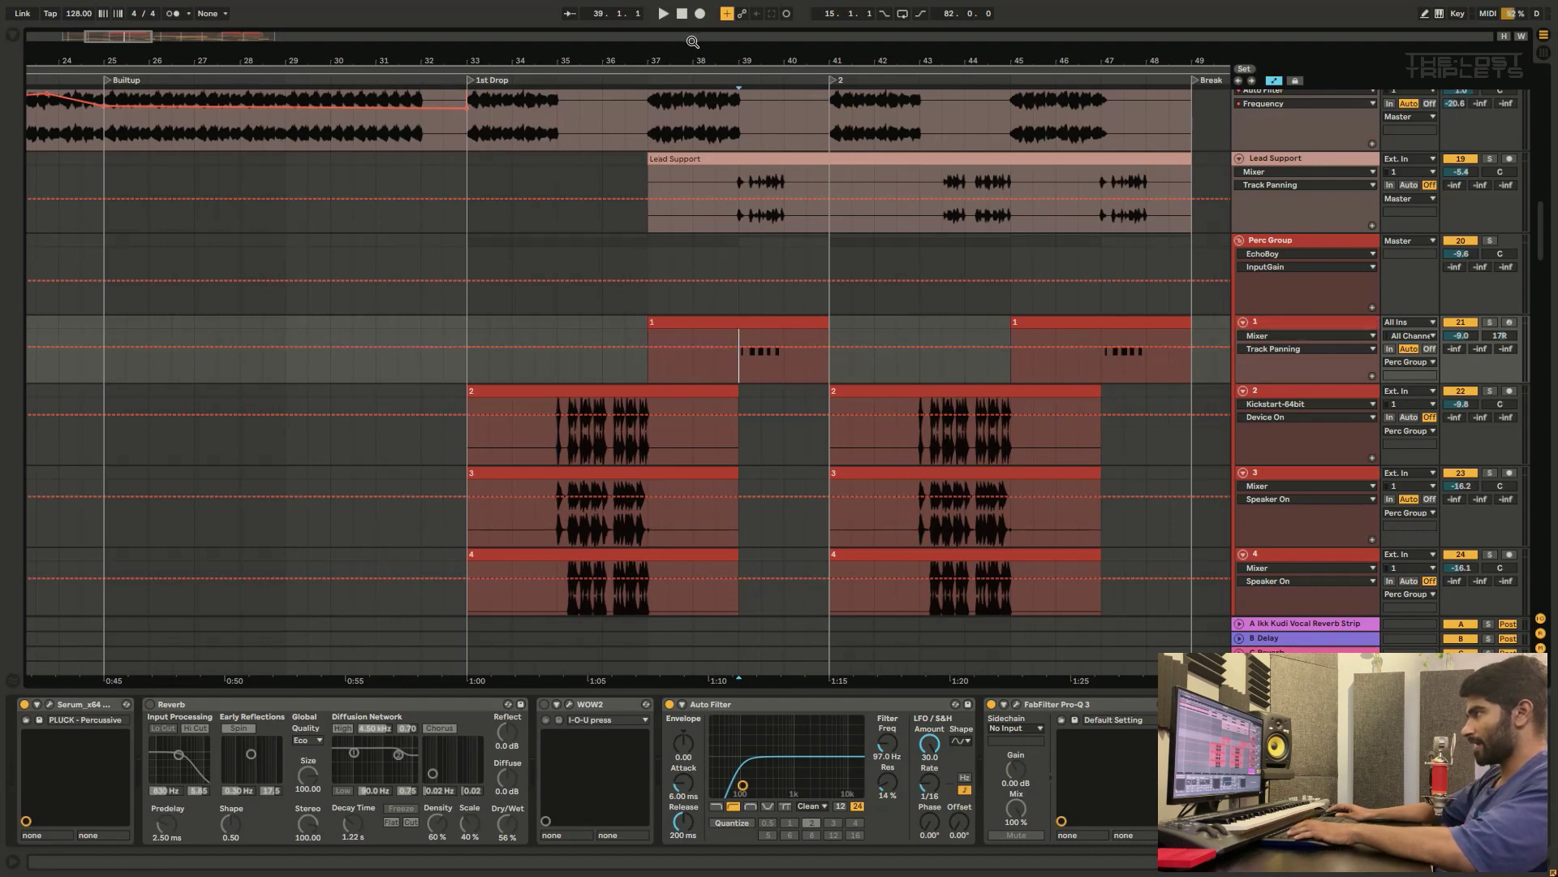
pyautogui.click(1299, 323)
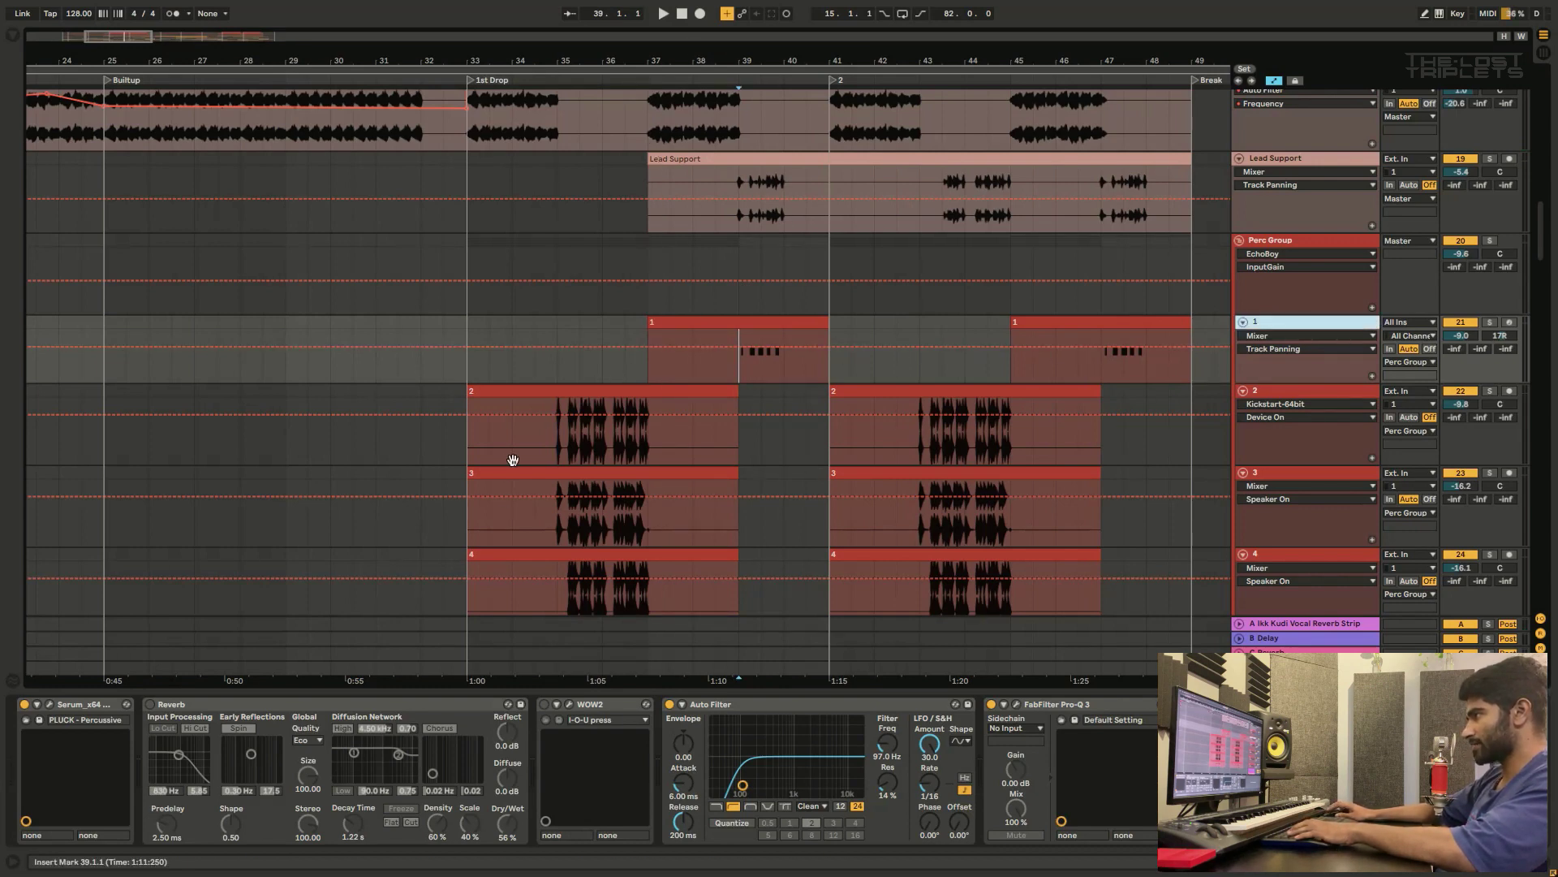
pyautogui.scroll(-2, 864, 383)
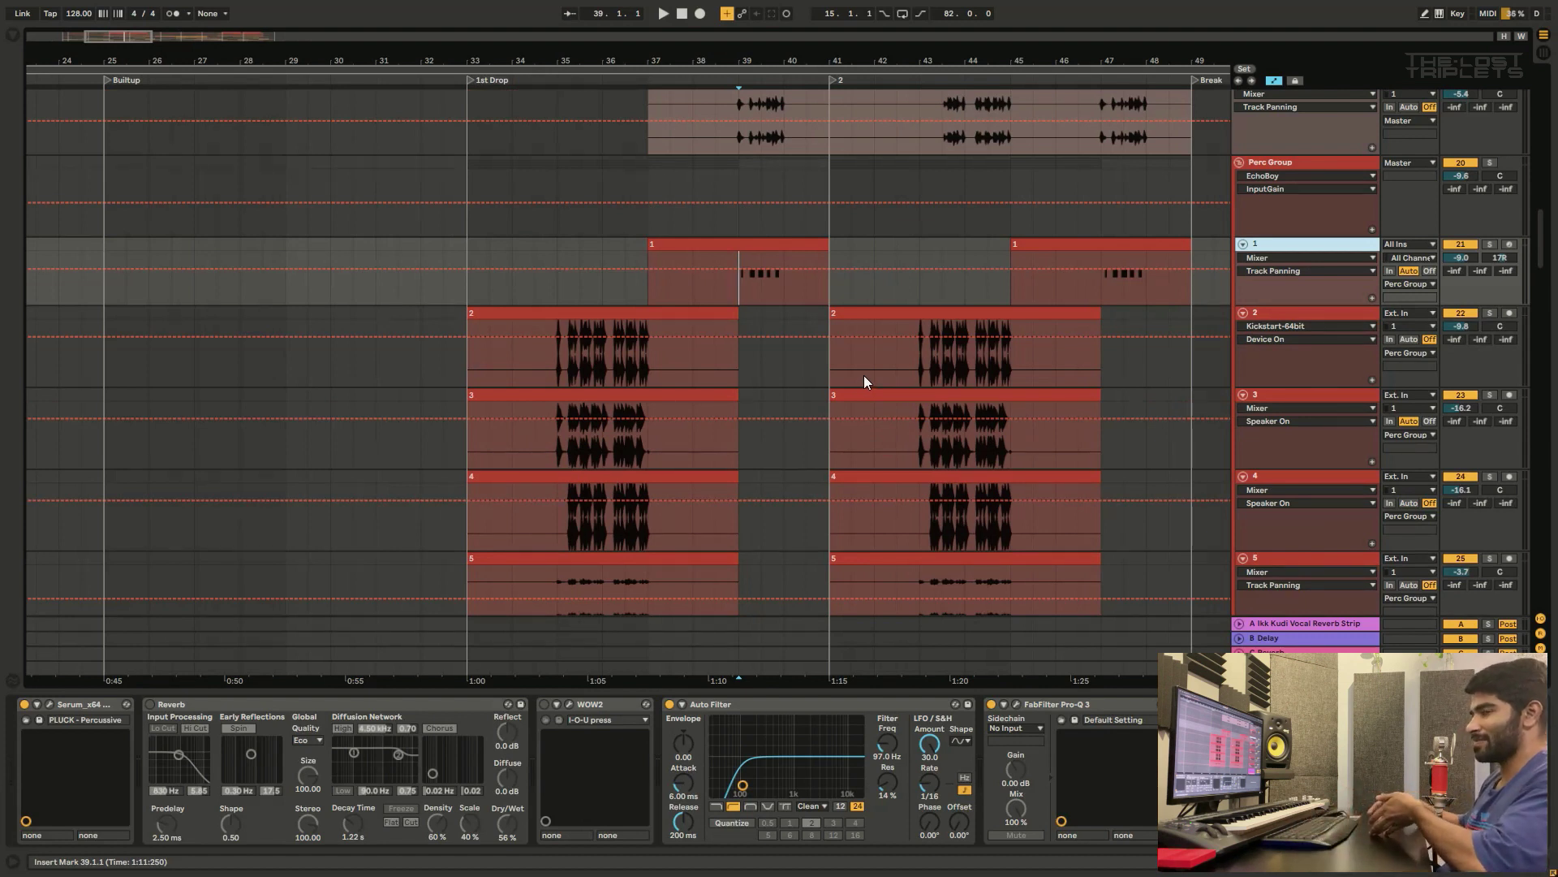
pyautogui.press('space')
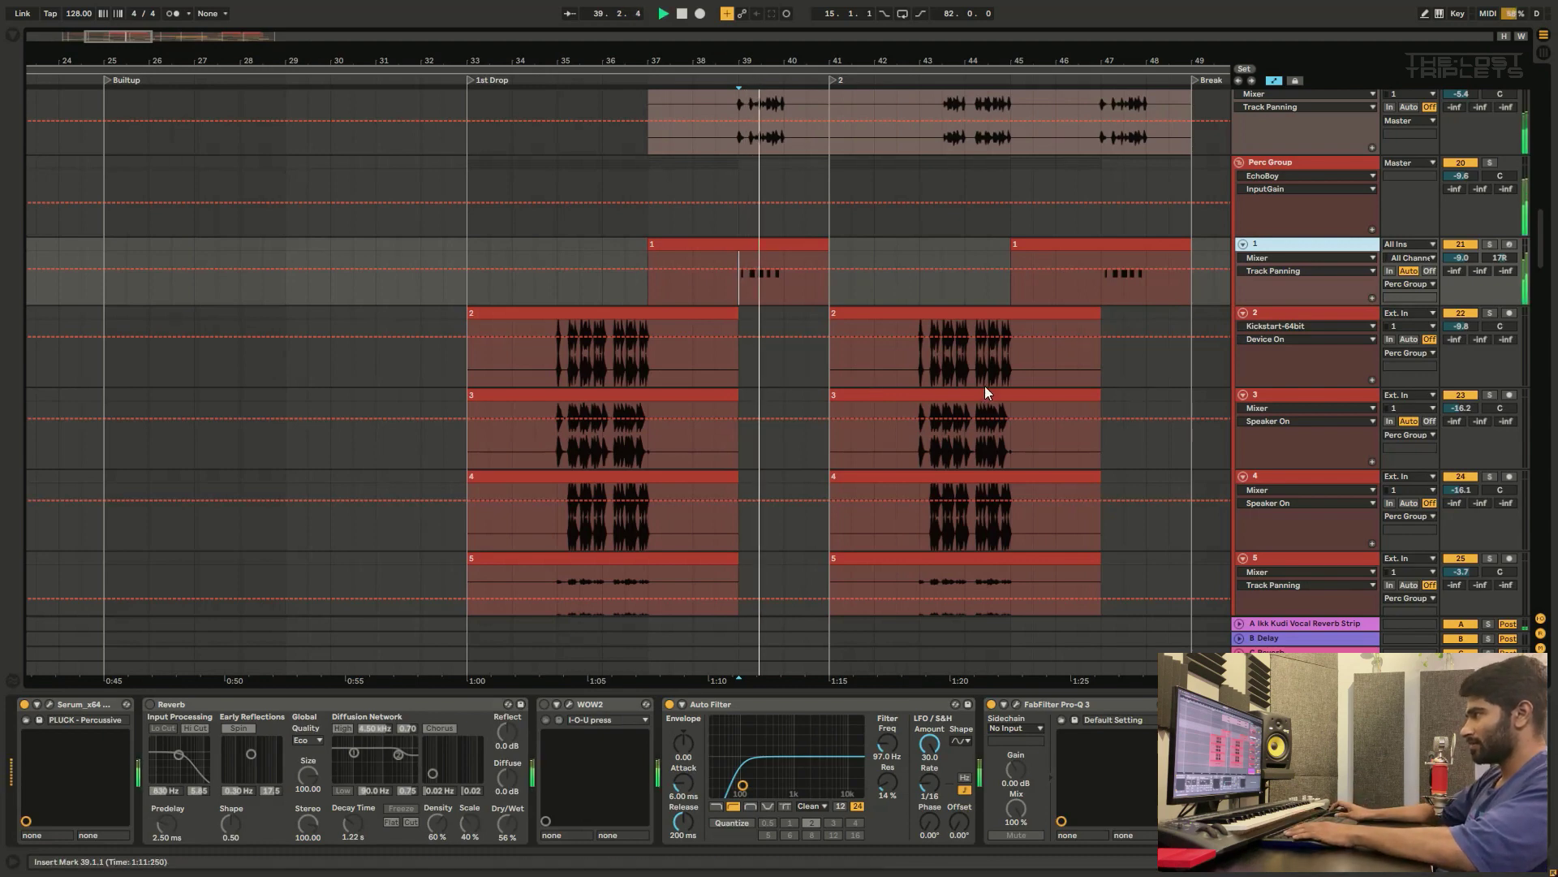
pyautogui.scroll(1, 986, 385)
pyautogui.scroll(1, 985, 382)
pyautogui.press('space')
pyautogui.scroll(-3, 695, 462)
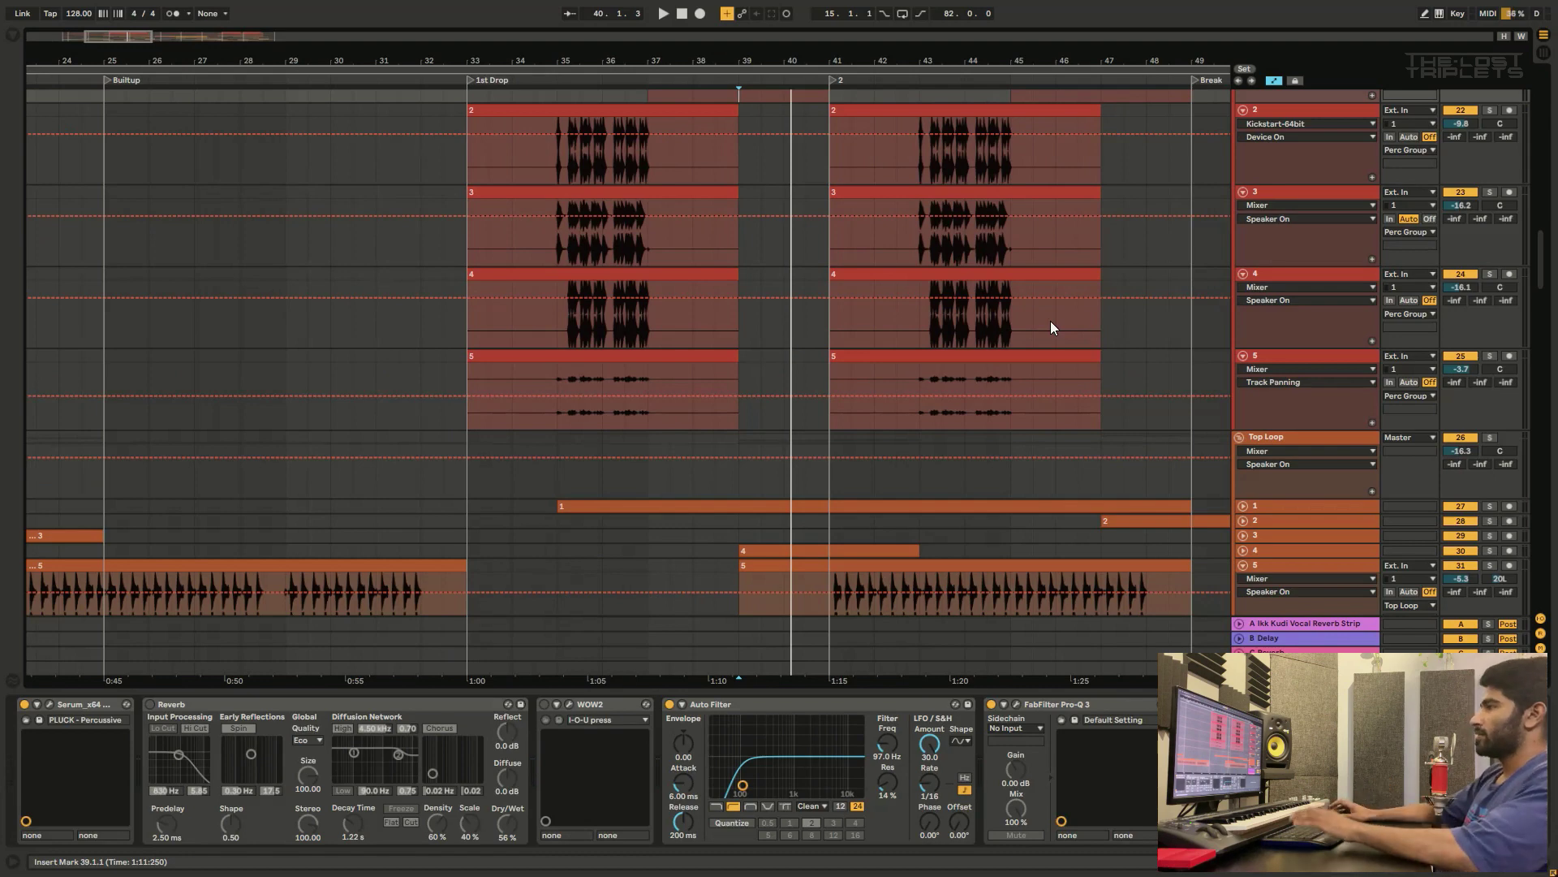
pyautogui.scroll(3, 406, 352)
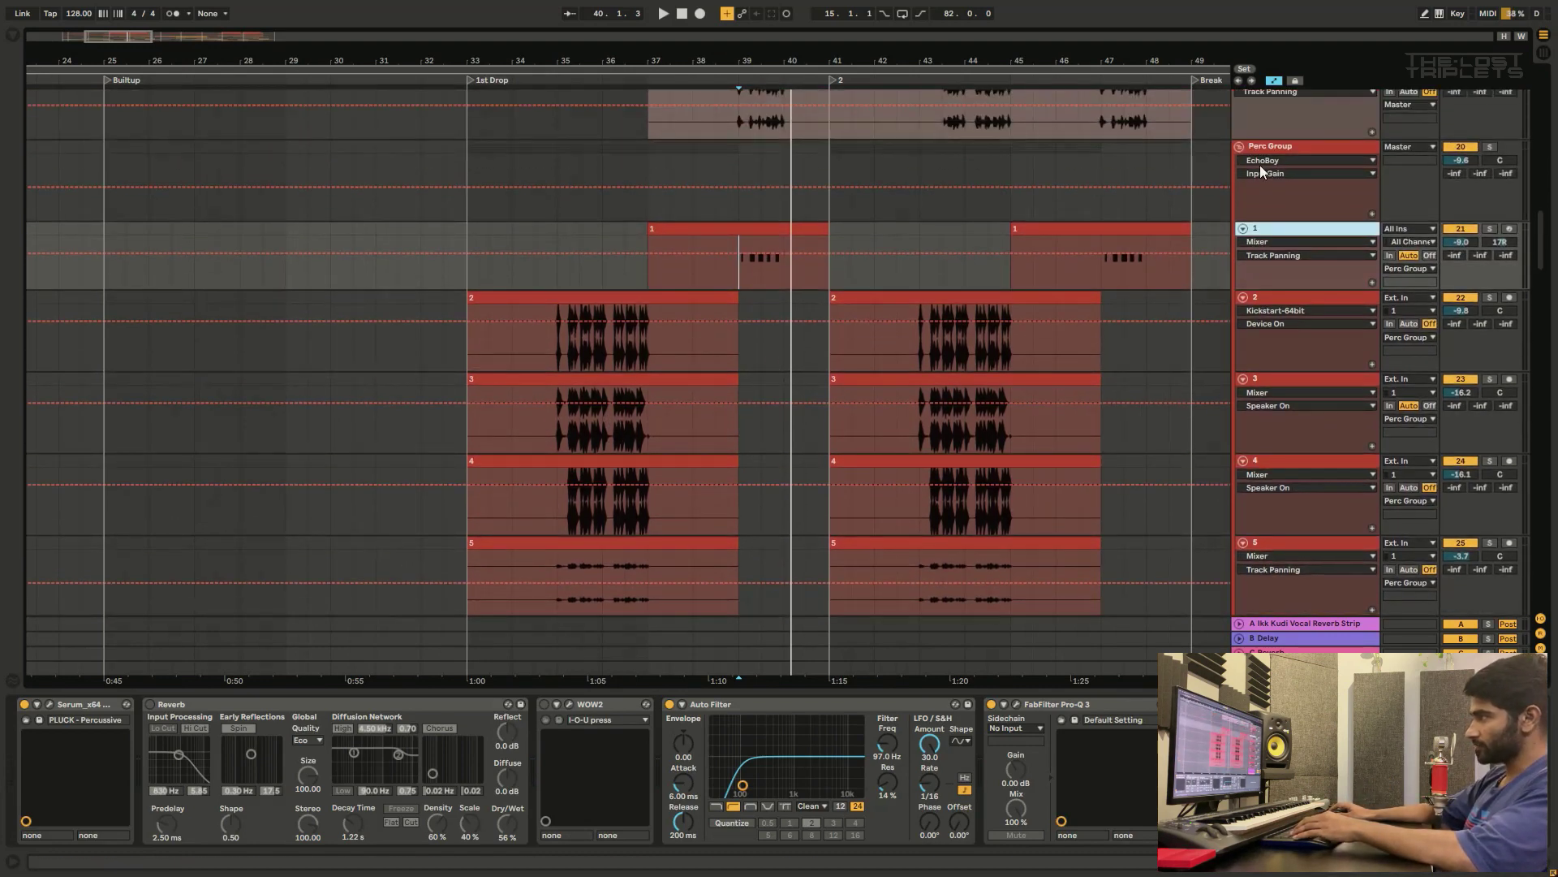
# Step: Solo track 2 of the Perc Group and play it from bar 35 with its effect chain displayed
pyautogui.click(1255, 173)
pyautogui.click(557, 275)
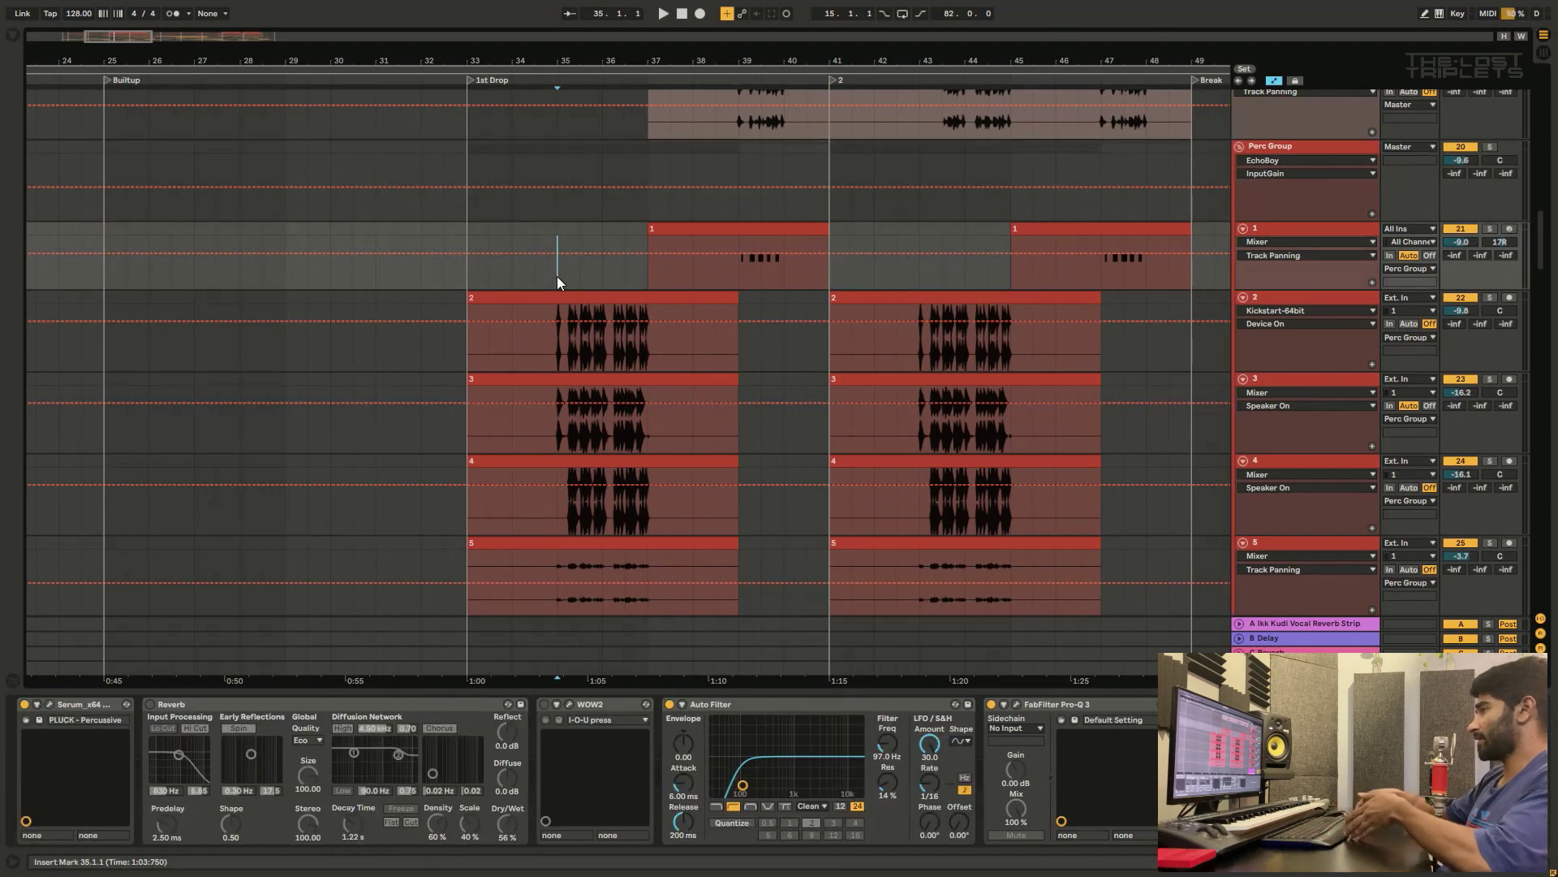
pyautogui.scroll(-1, 1259, 251)
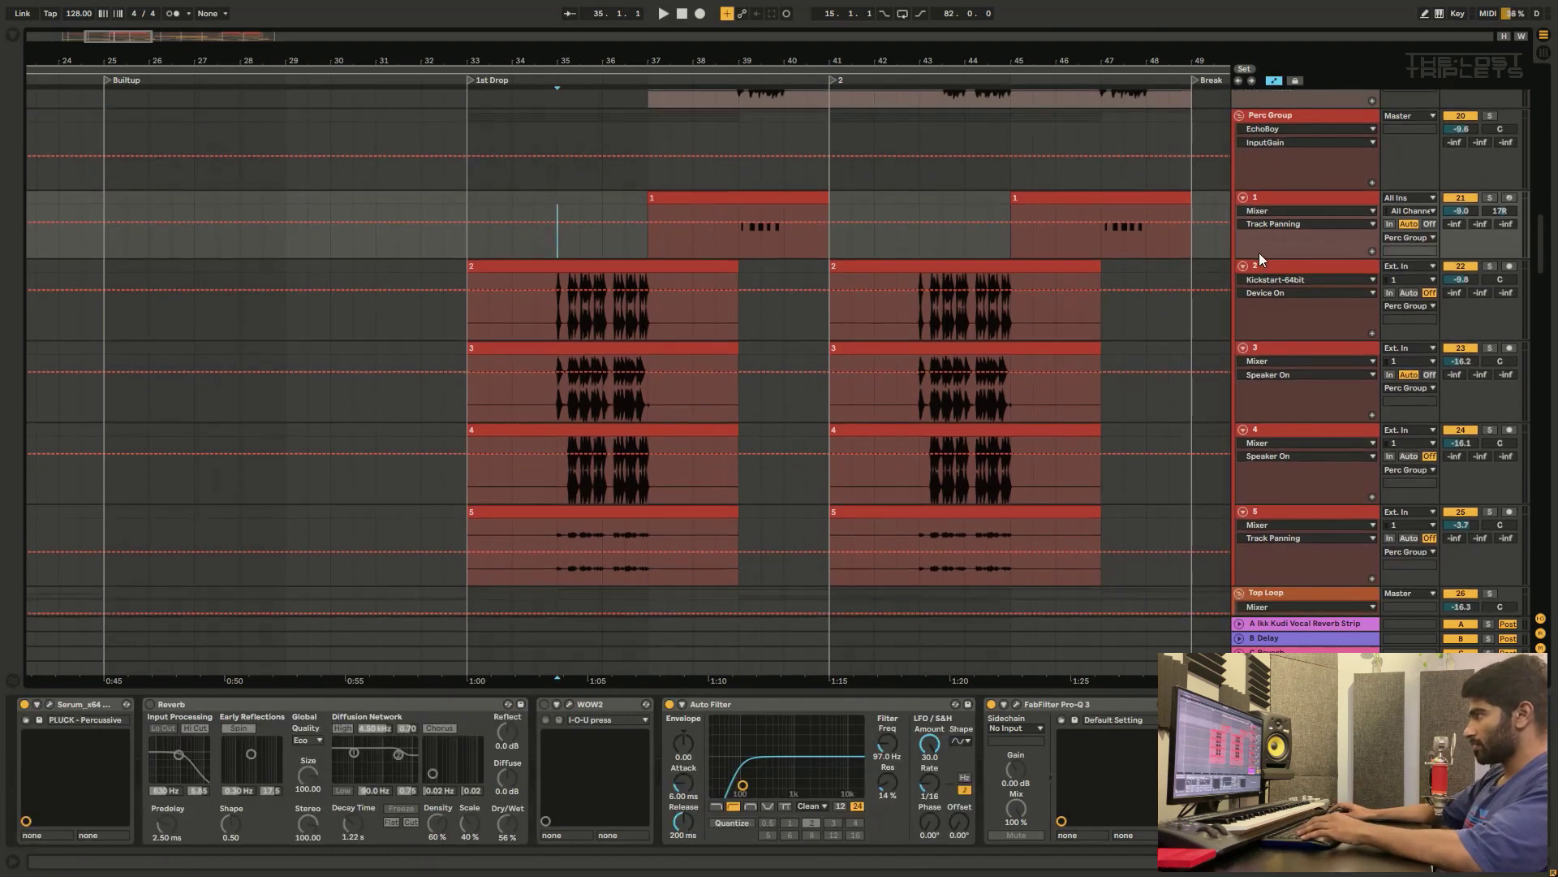
pyautogui.click(1263, 266)
pyautogui.click(1493, 268)
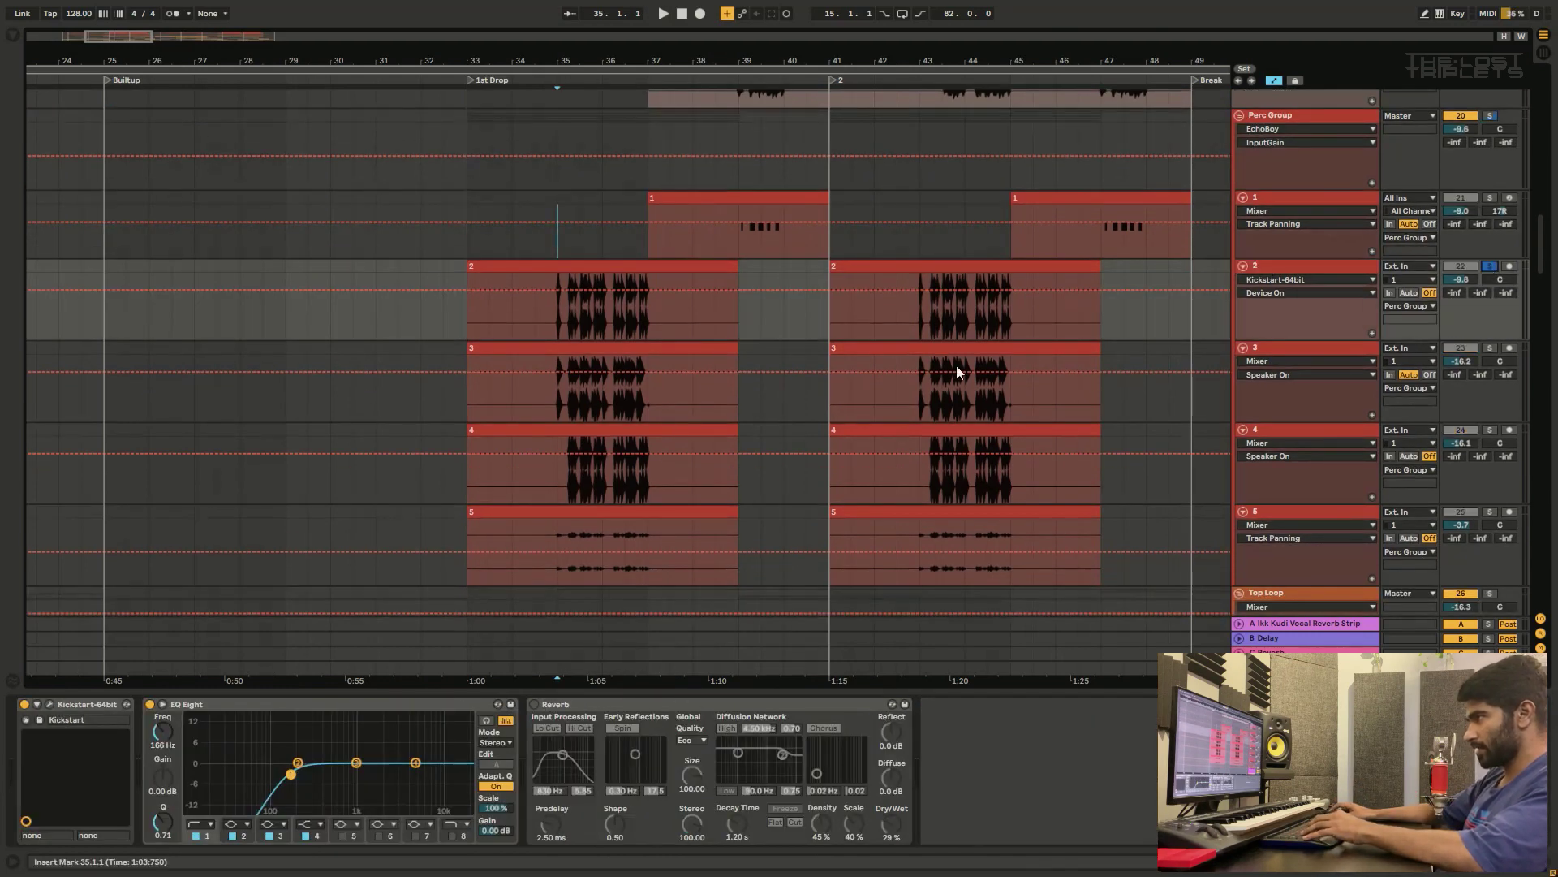
pyautogui.click(557, 334)
pyautogui.press('space')
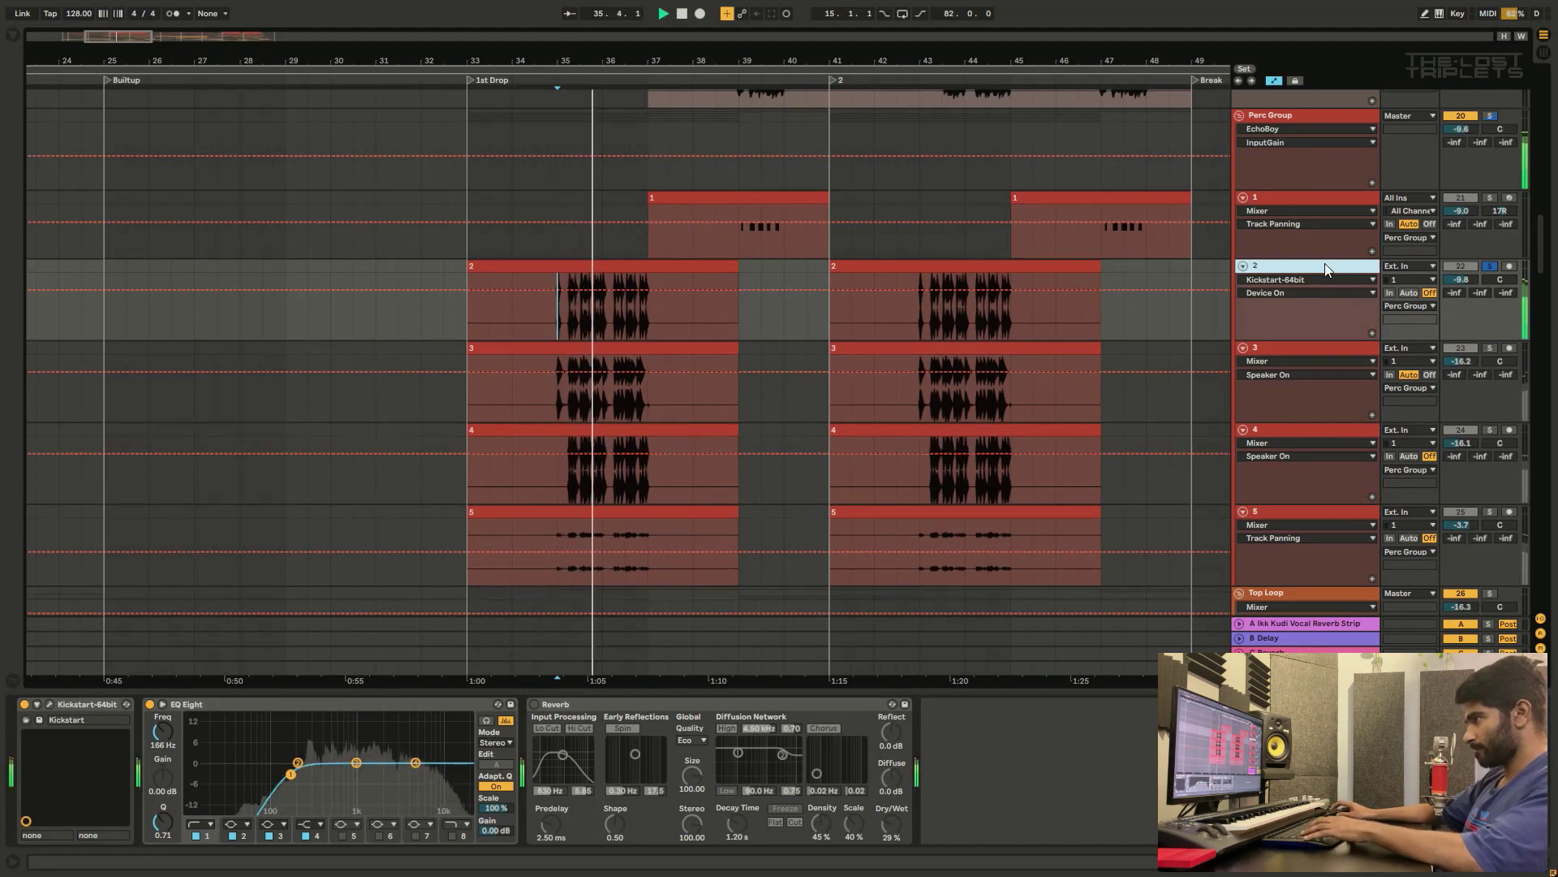
pyautogui.scroll(-1, 625, 641)
pyautogui.press('space')
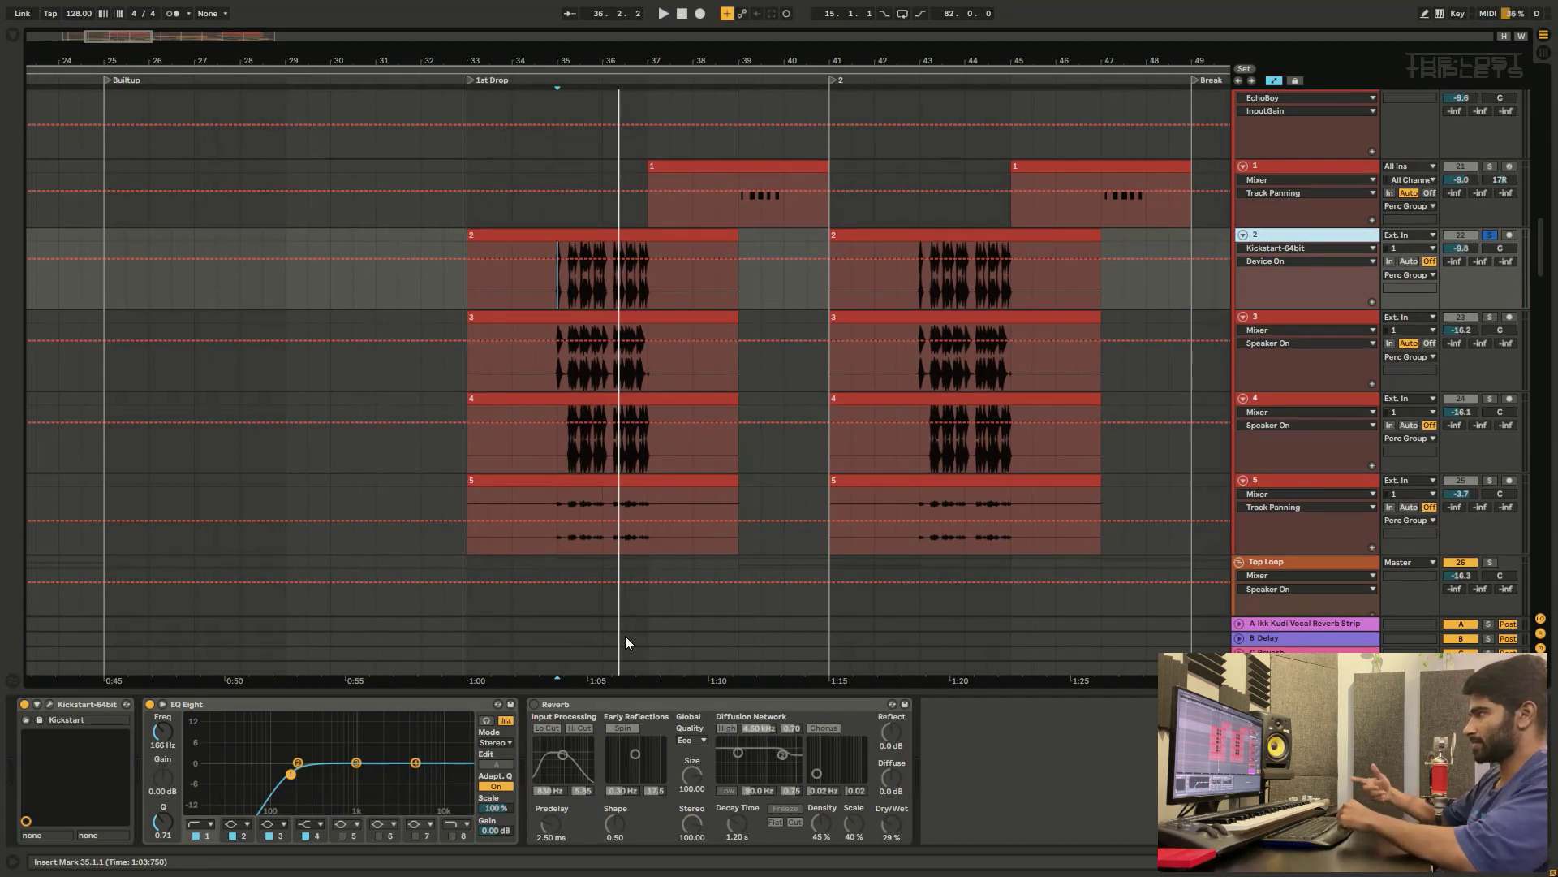
pyautogui.scroll(-2, 625, 635)
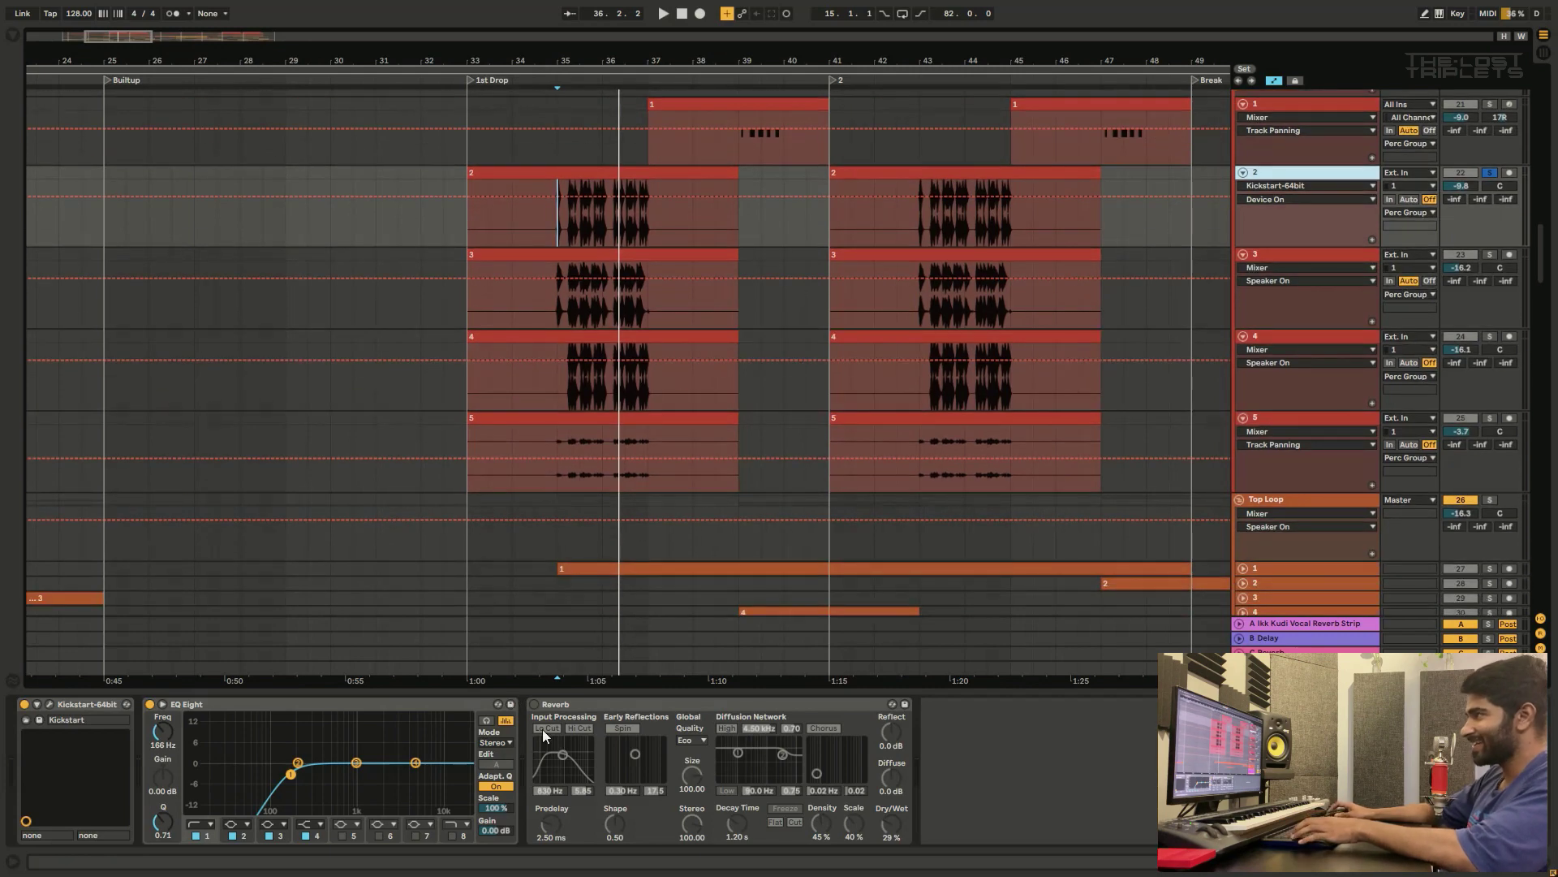
# Step: Solo track 3 of the Perc Group and play it from bar 35 with its effect chain displayed
pyautogui.press('+')
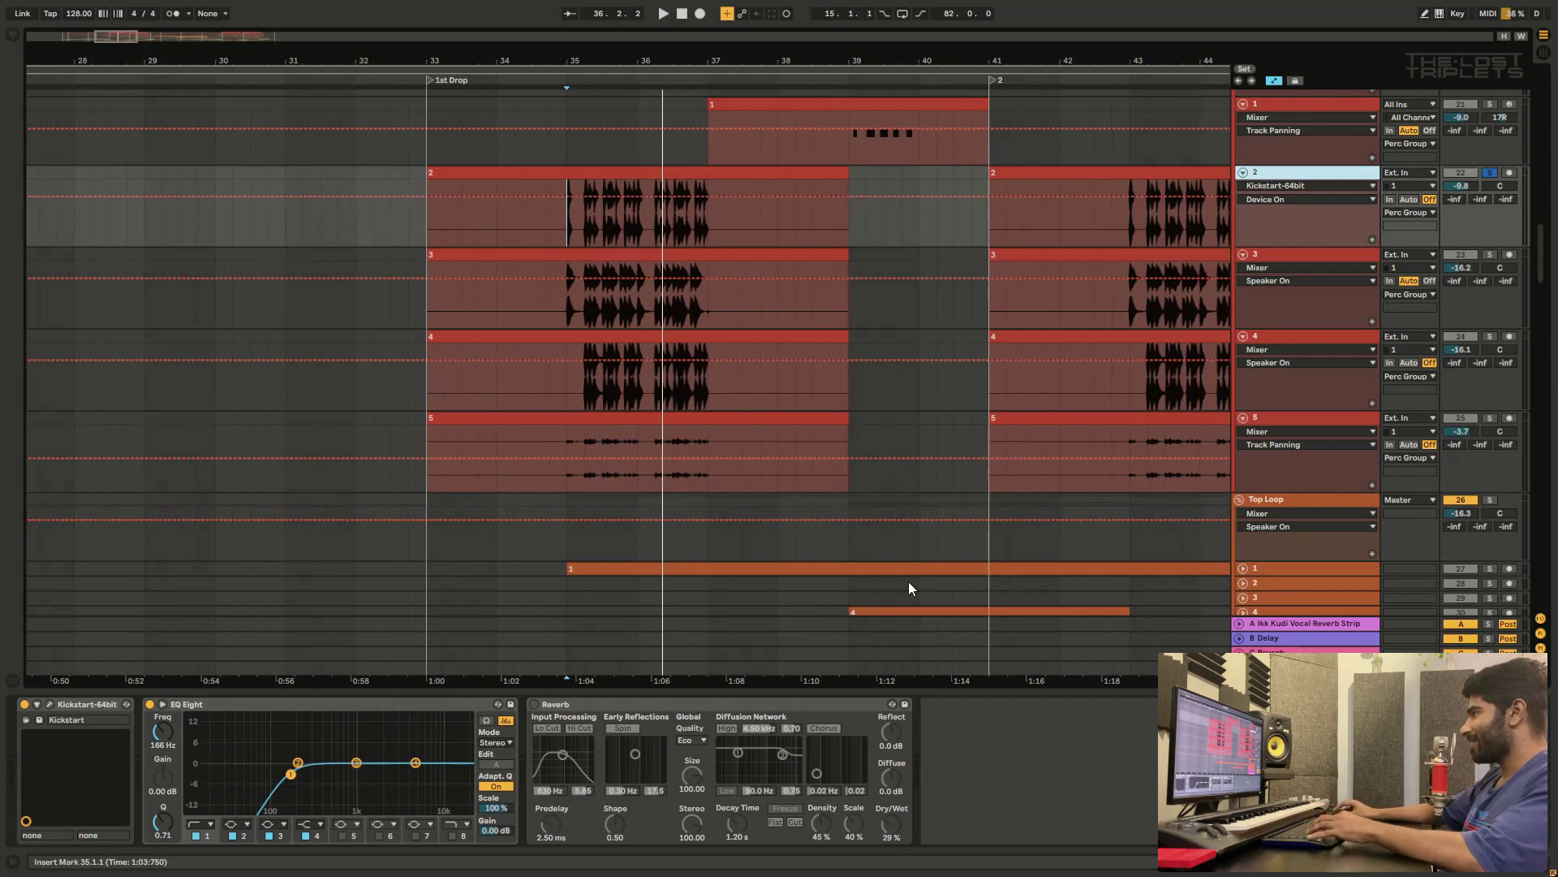
pyautogui.click(1299, 257)
pyautogui.click(1491, 255)
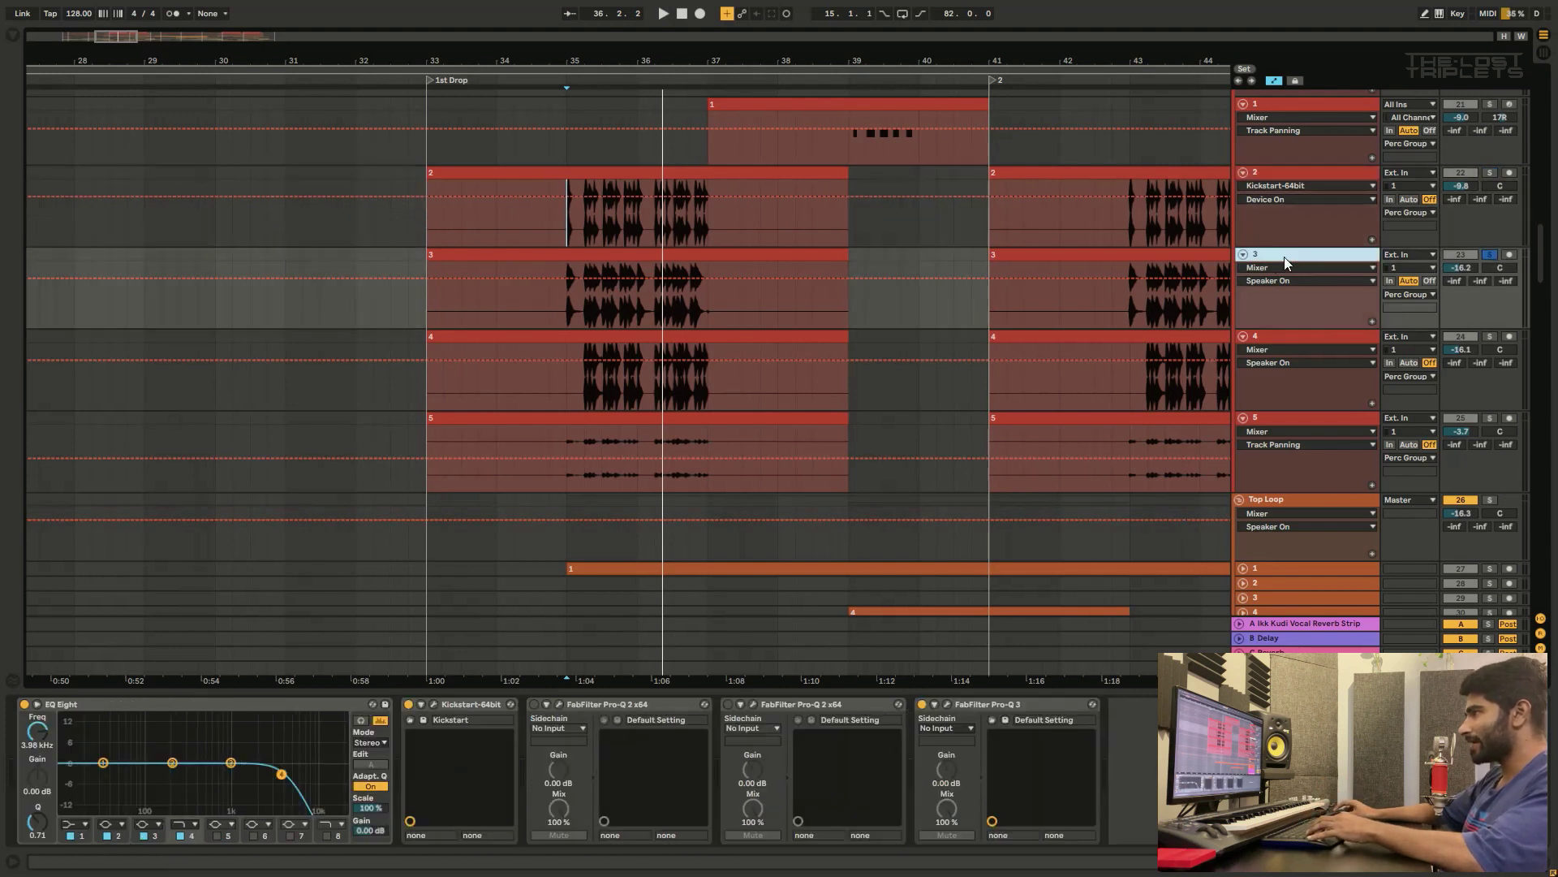
pyautogui.click(561, 318)
pyautogui.press('space')
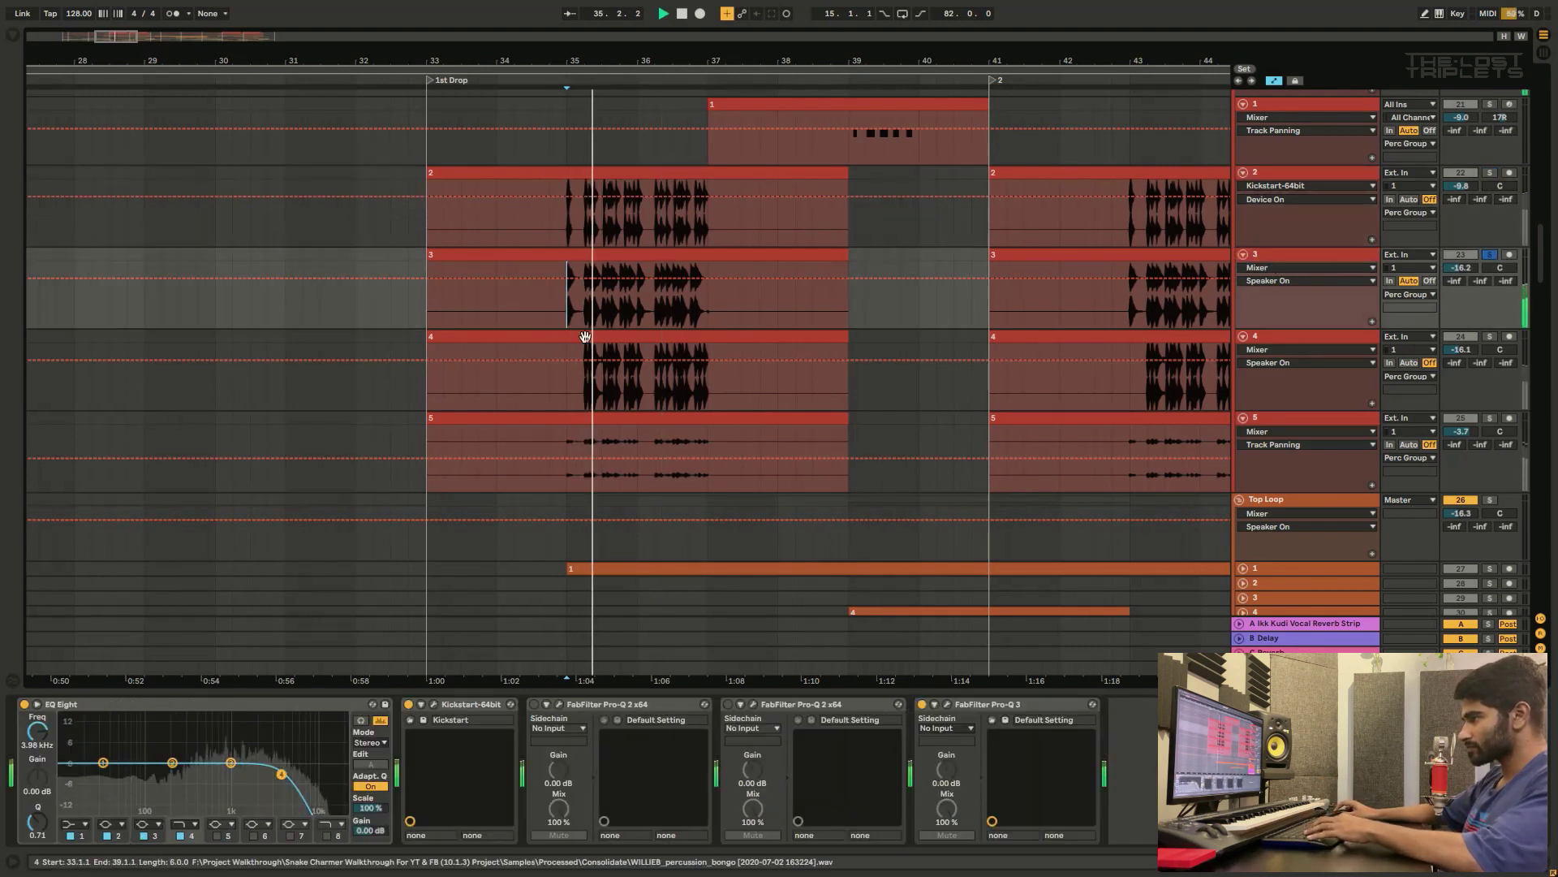
pyautogui.scroll(-3, 700, 582)
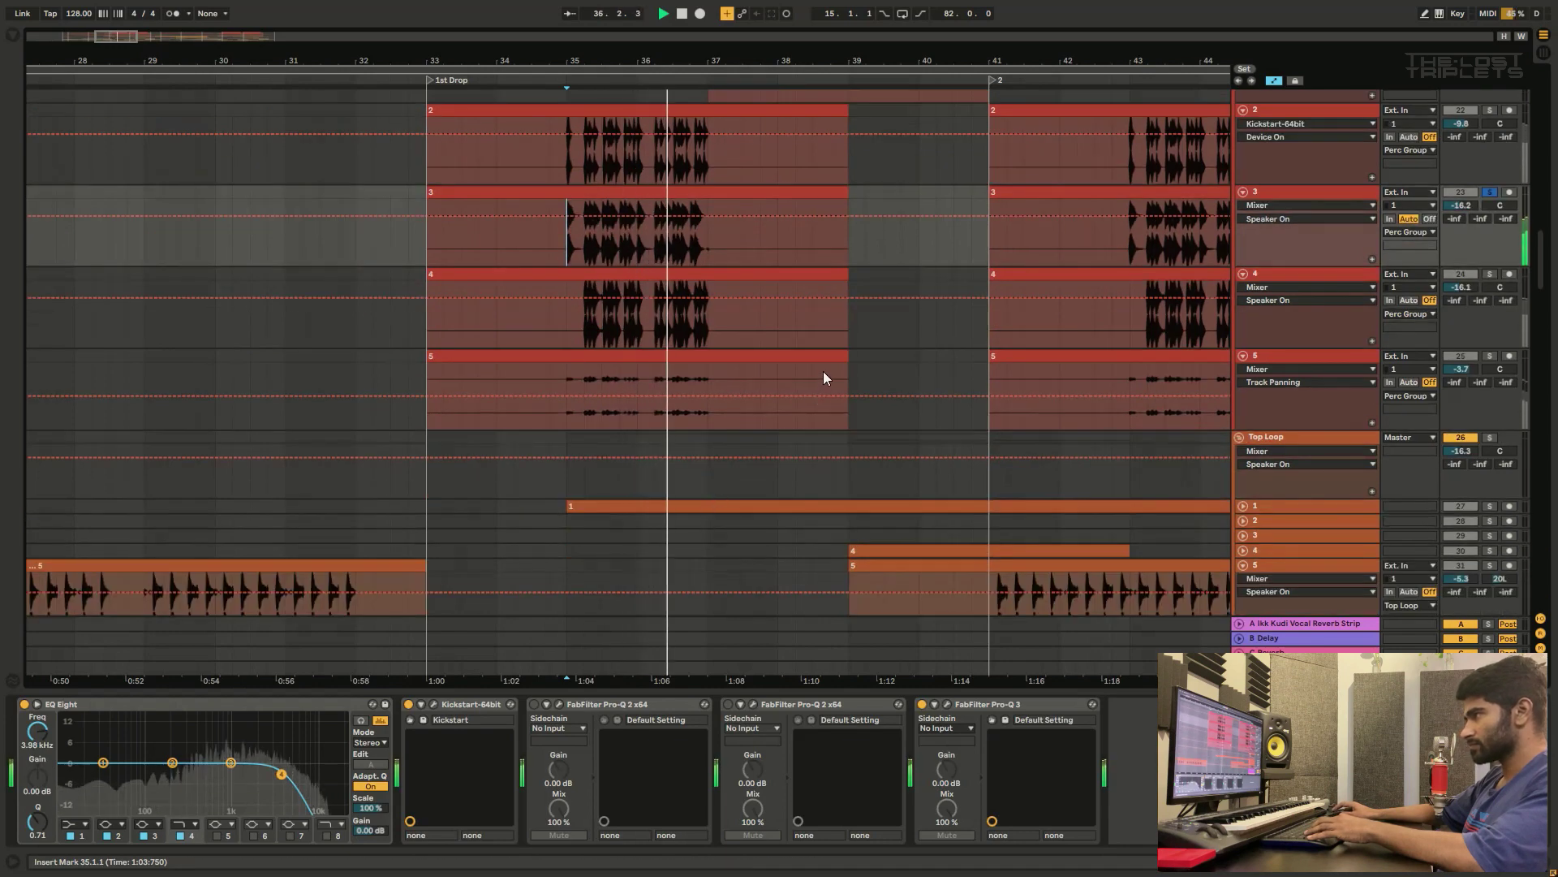
pyautogui.click(1297, 193)
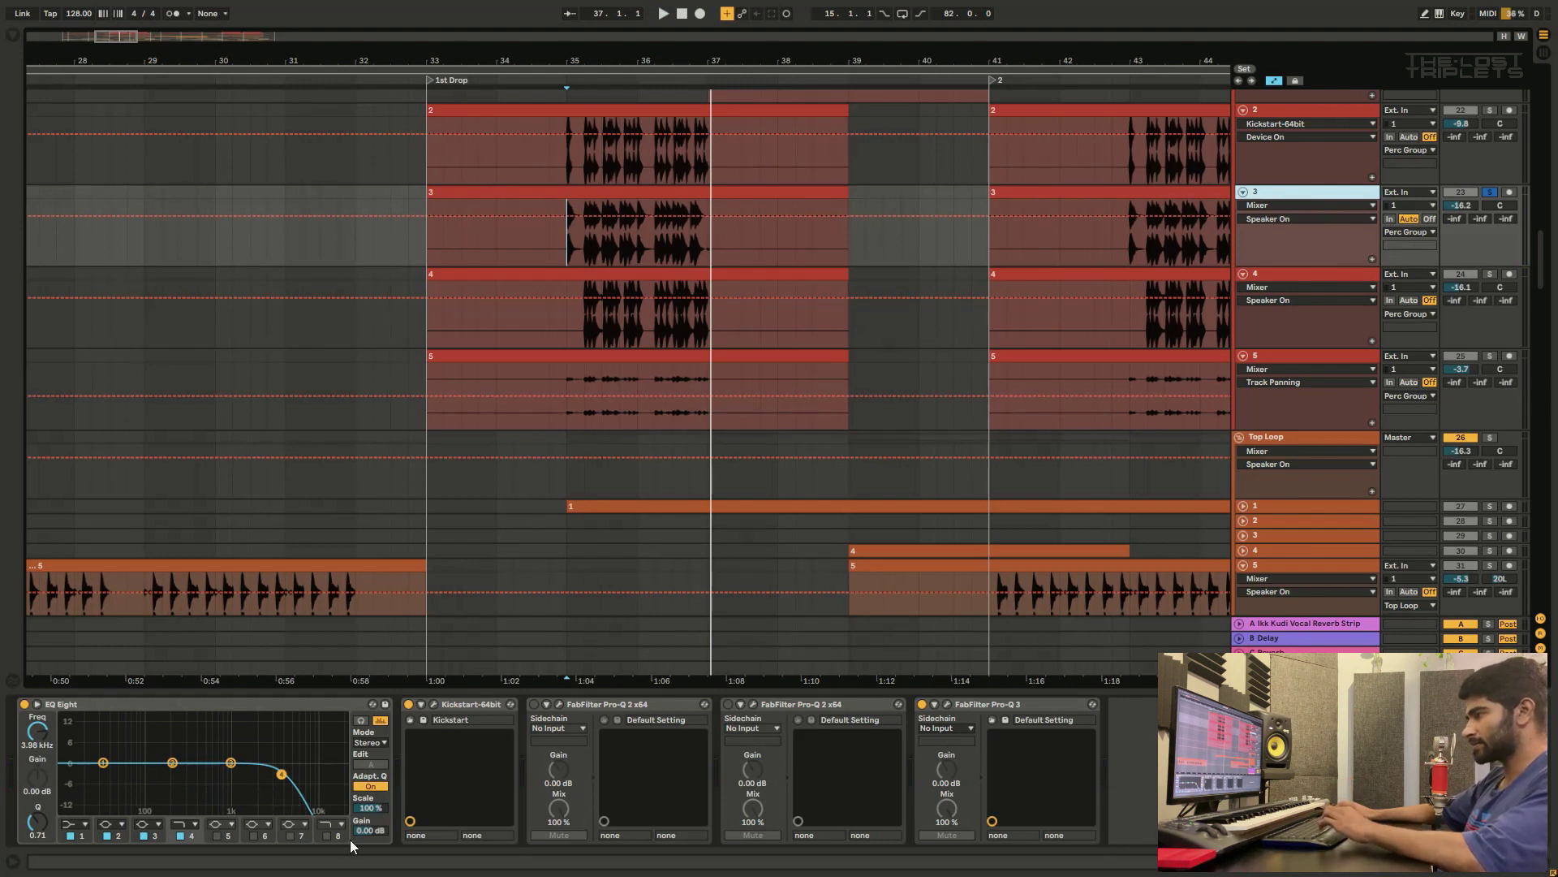
# Step: Inspect the Kickstart and FabFilter Pro-Q 3 plugin windows on track 3 of the Perc Group, closing each one
pyautogui.click(434, 704)
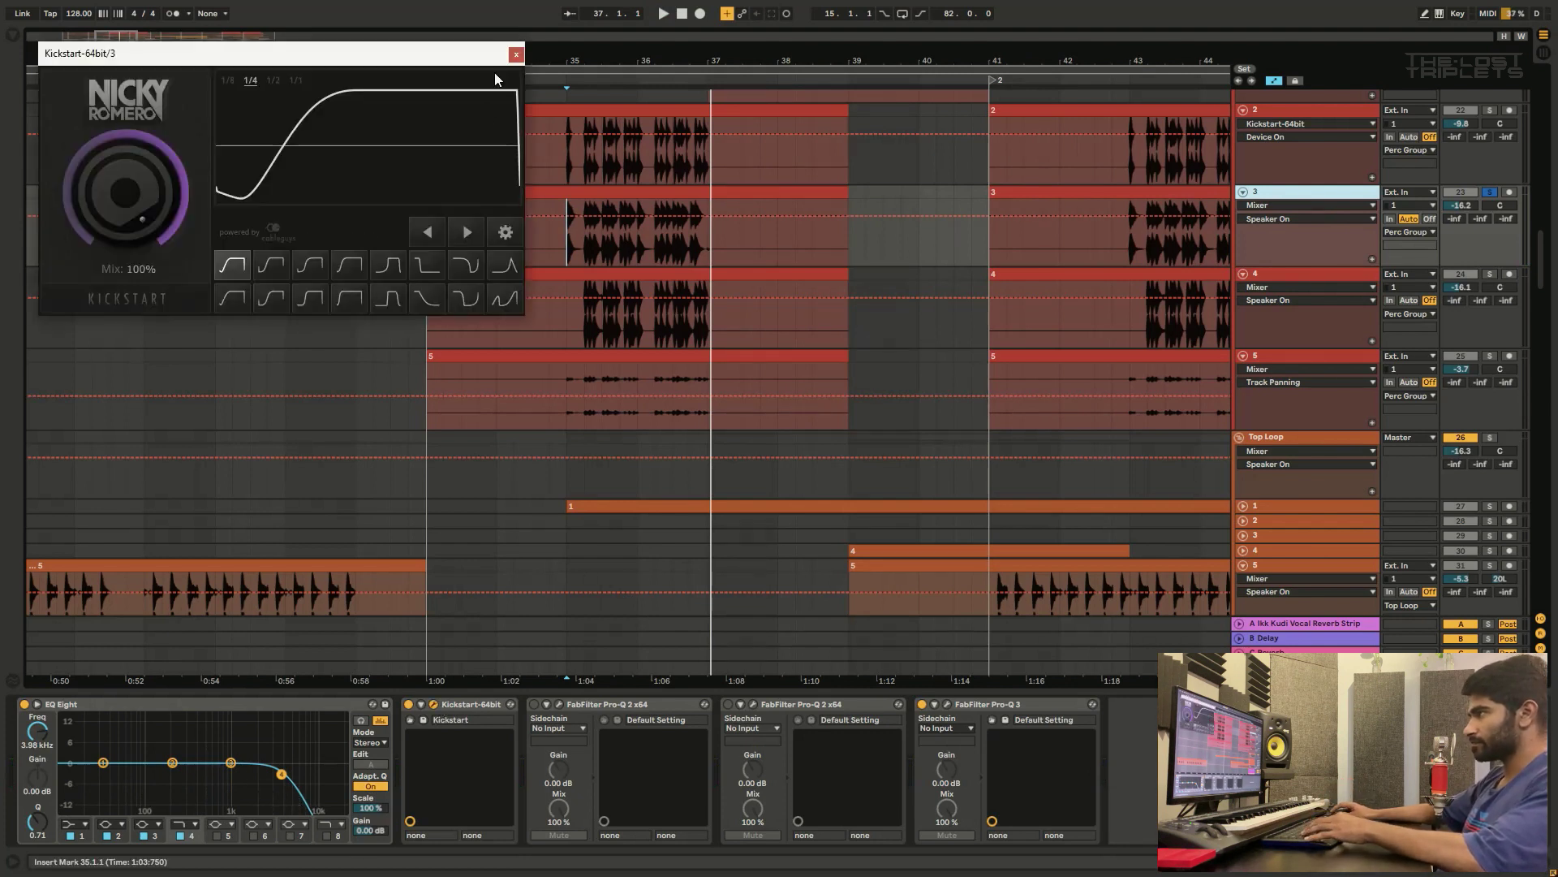
pyautogui.click(516, 56)
pyautogui.click(947, 704)
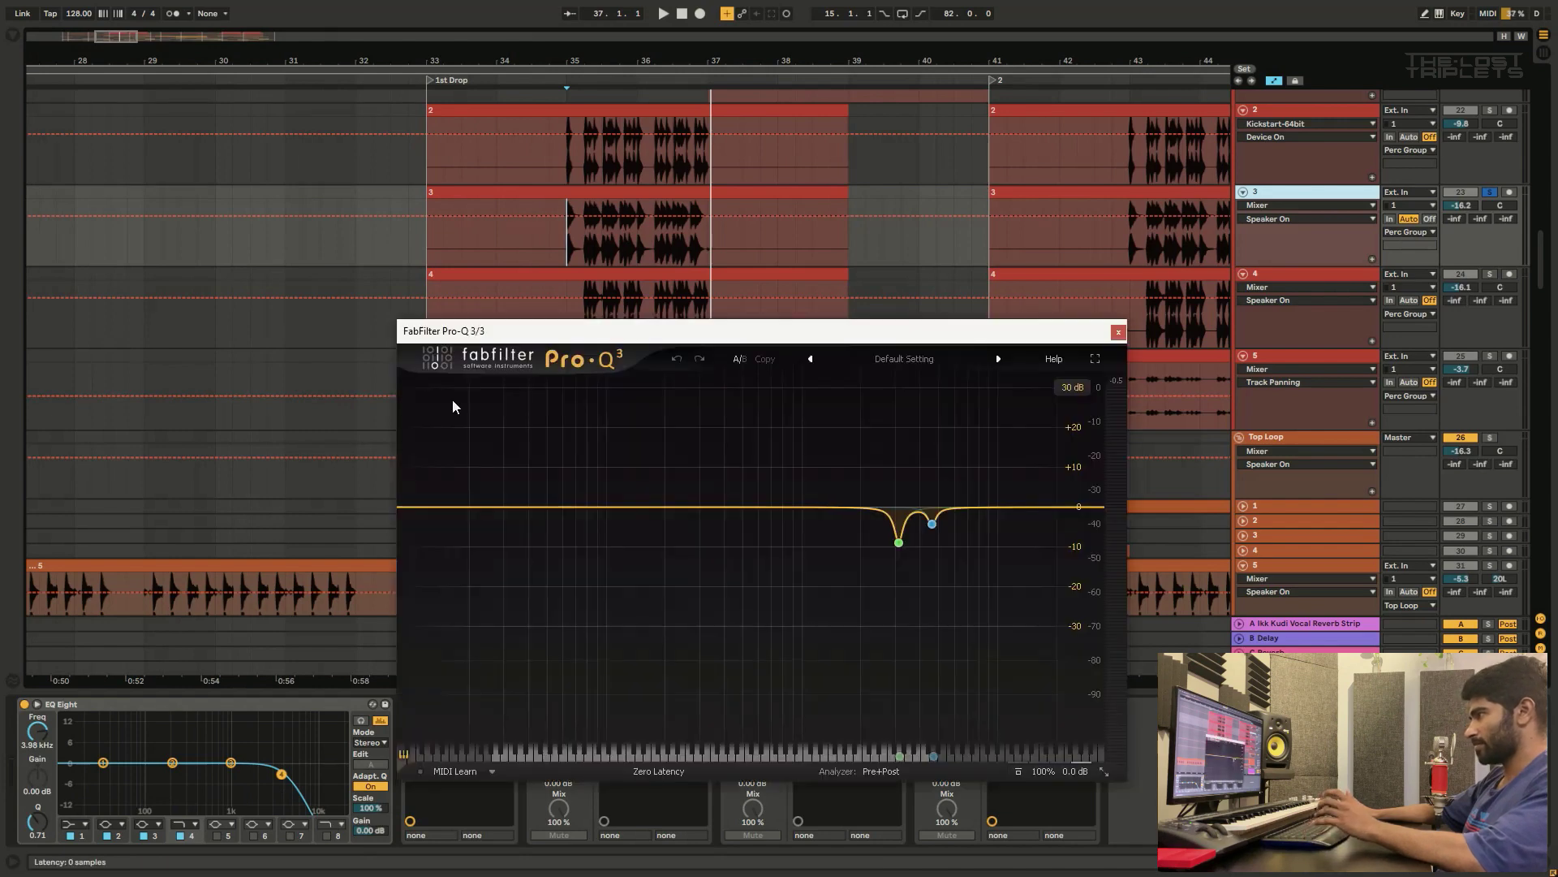
pyautogui.click(1118, 331)
# Step: Solo track 4 of the Perc Group and play it from bar 35.2 with its devices displayed
pyautogui.click(1355, 271)
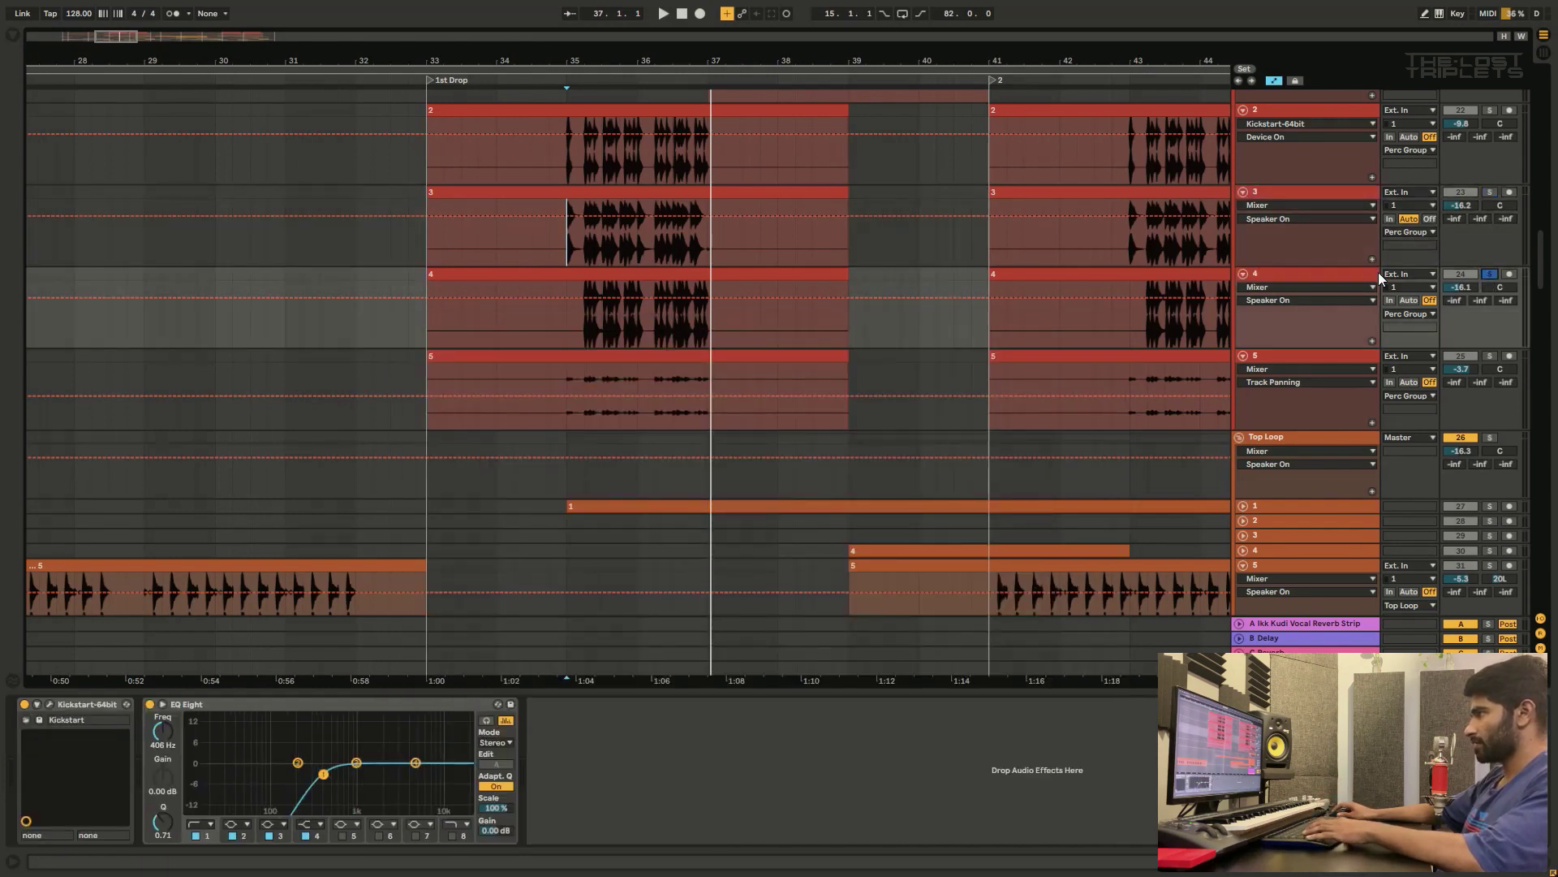
pyautogui.scroll(3, 779, 438)
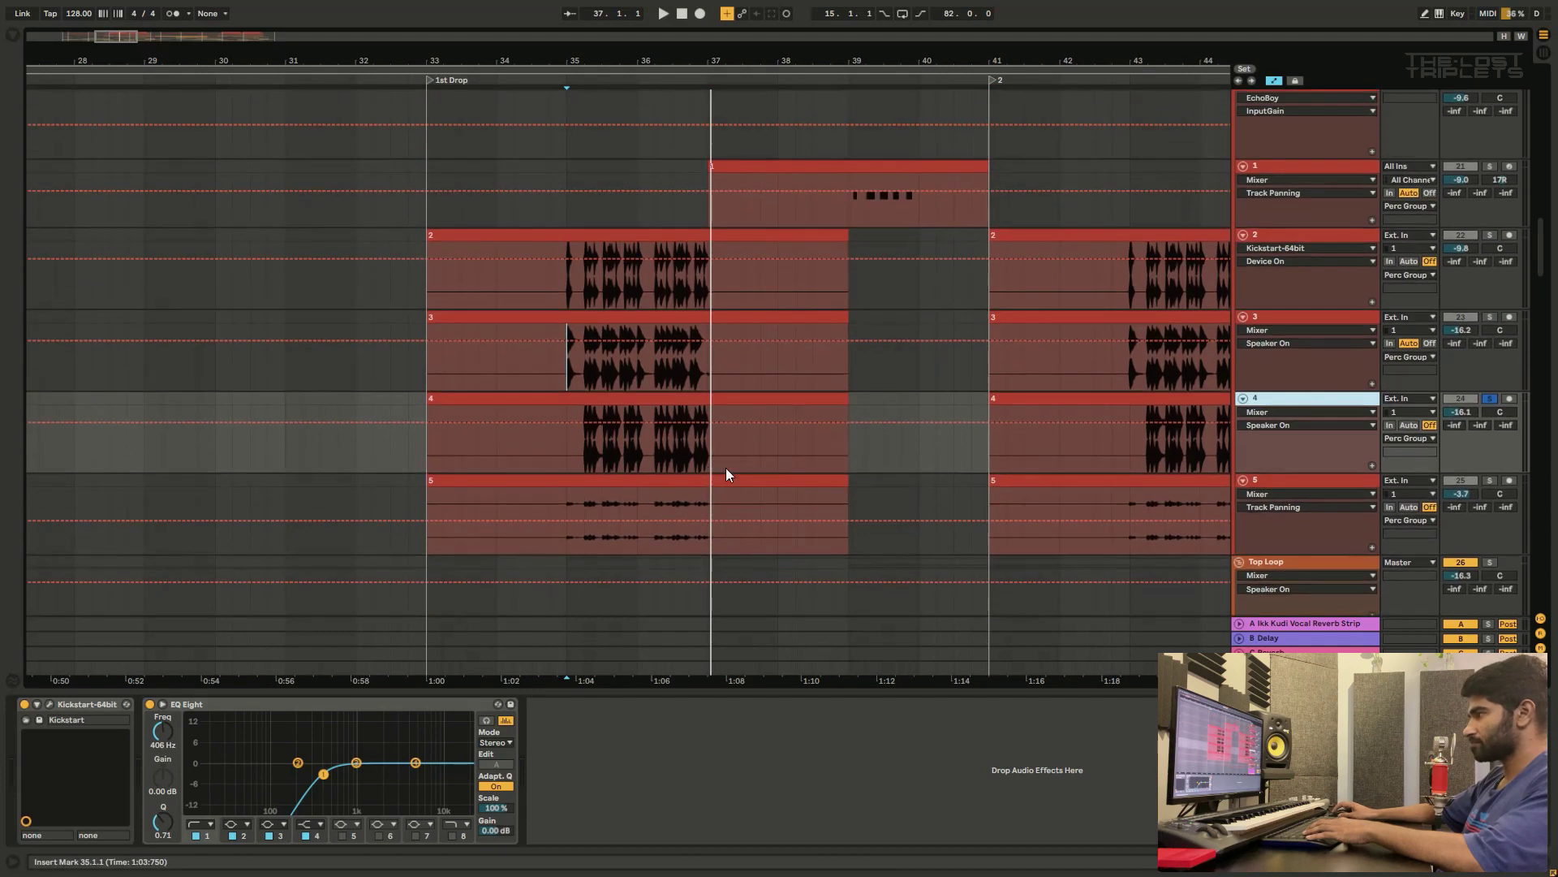
pyautogui.click(598, 459)
pyautogui.click(1282, 395)
pyautogui.press('space')
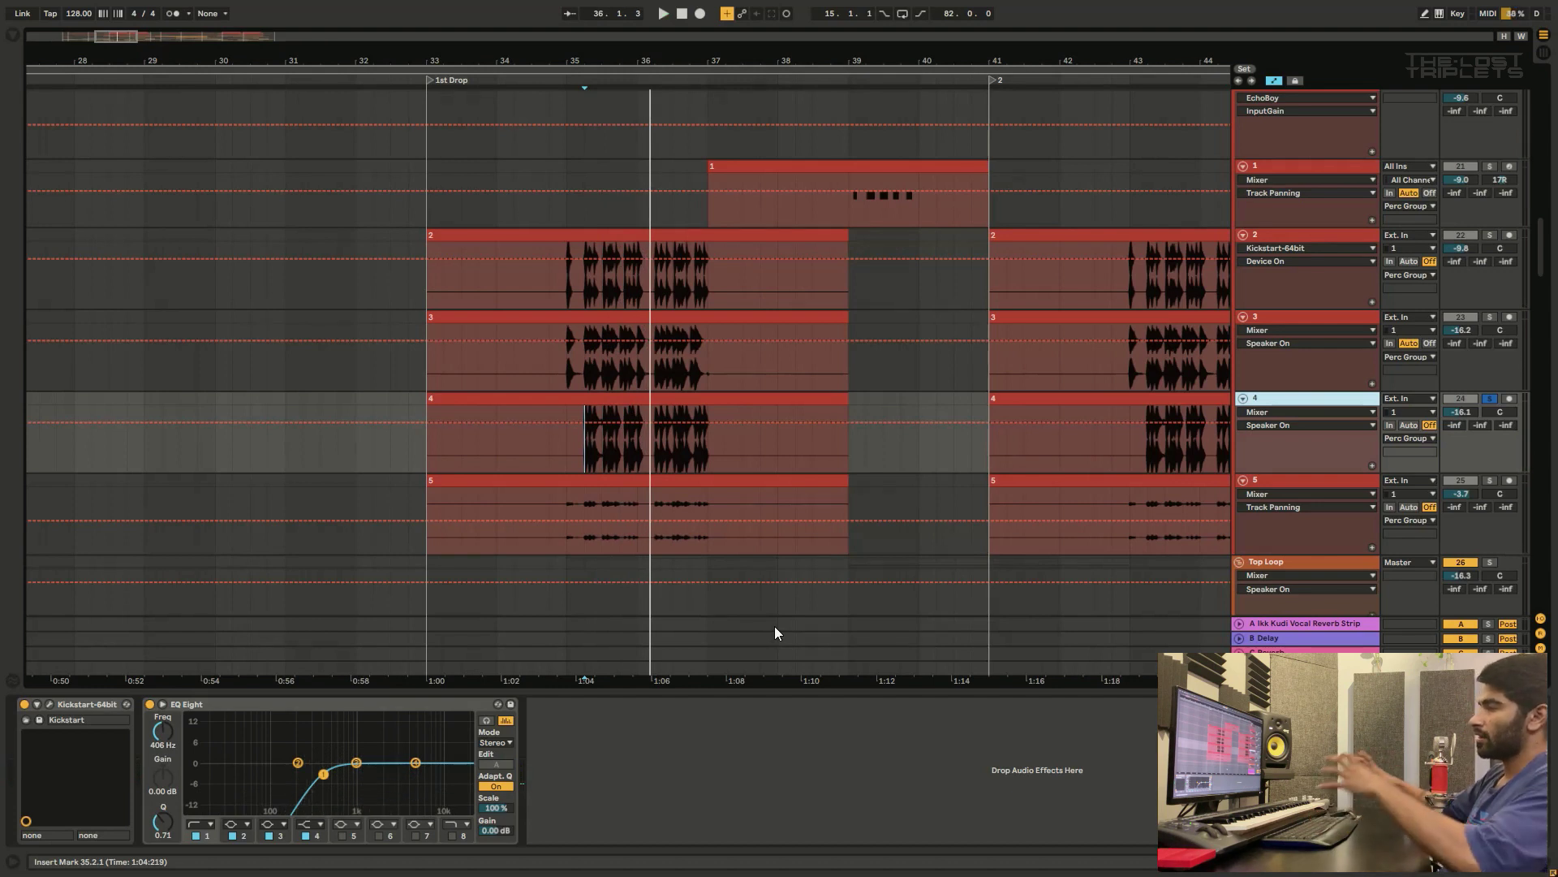
# Step: View the Kickstart settings on track 4 of the Perc Group and close the plugin window
pyautogui.scroll(-1, 1100, 438)
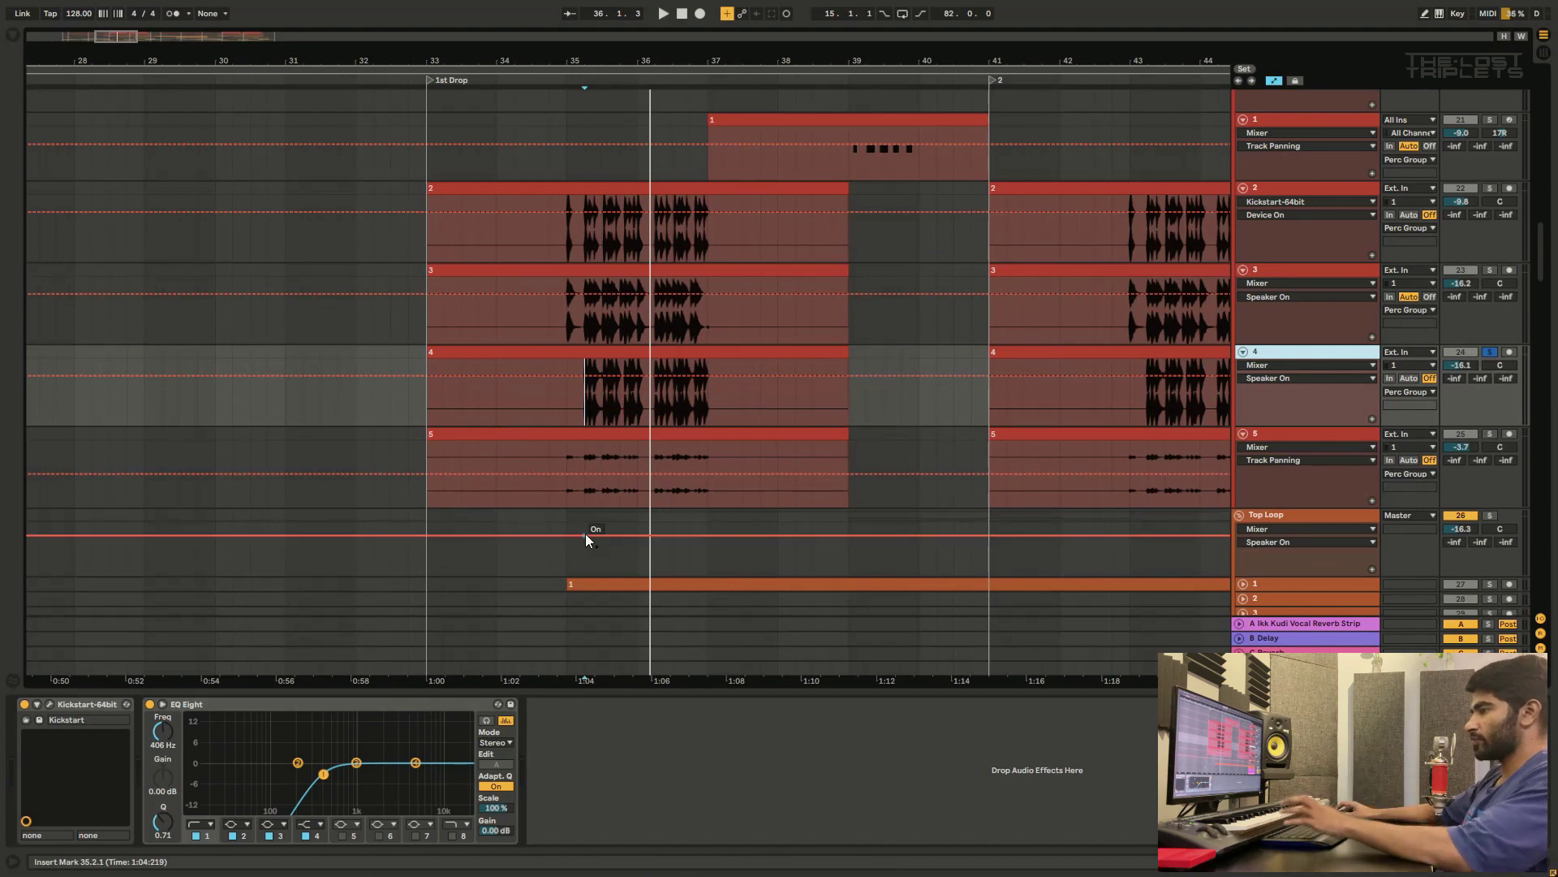
pyautogui.click(48, 704)
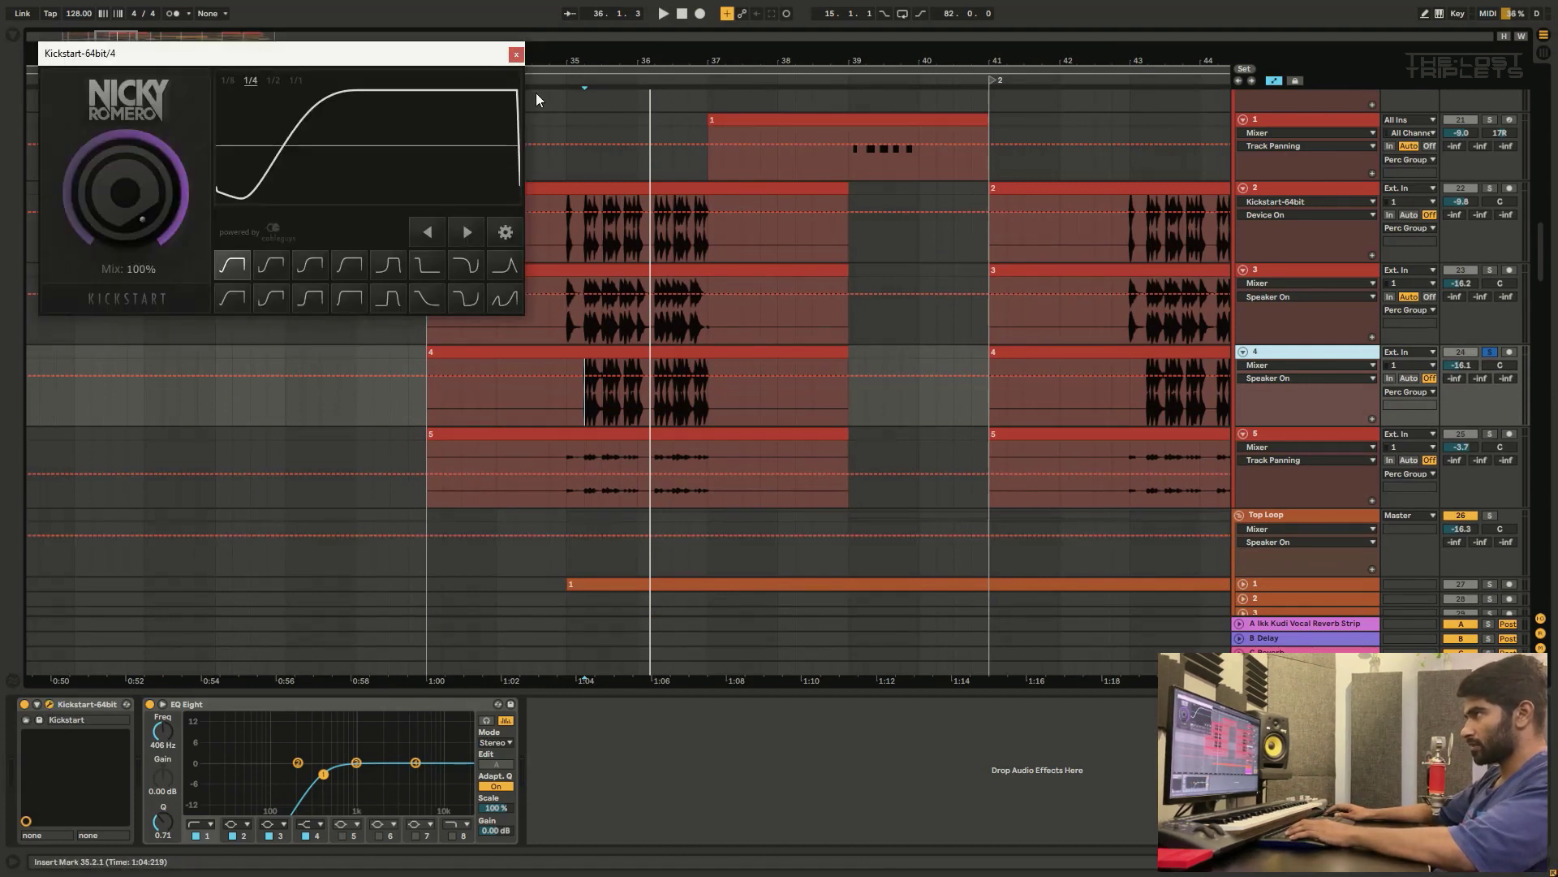
pyautogui.click(516, 54)
# Step: Solo track 5 of the Perc Group and play it from bar 35 with its Frequency Shifter and EQ Eight displayed
pyautogui.scroll(-1, 1277, 481)
pyautogui.click(1314, 389)
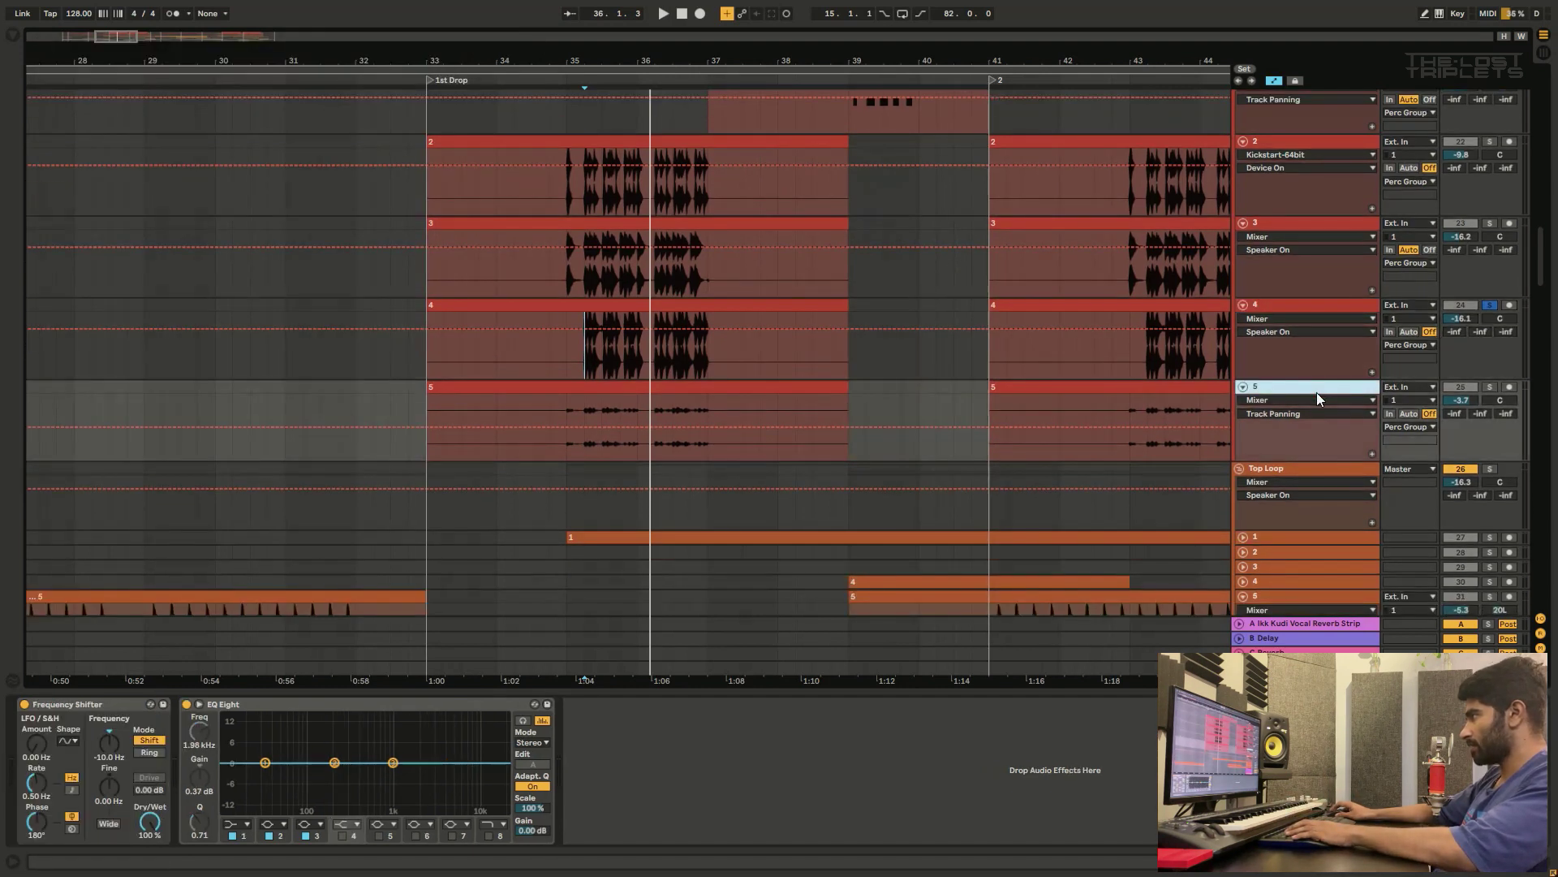
pyautogui.click(1491, 387)
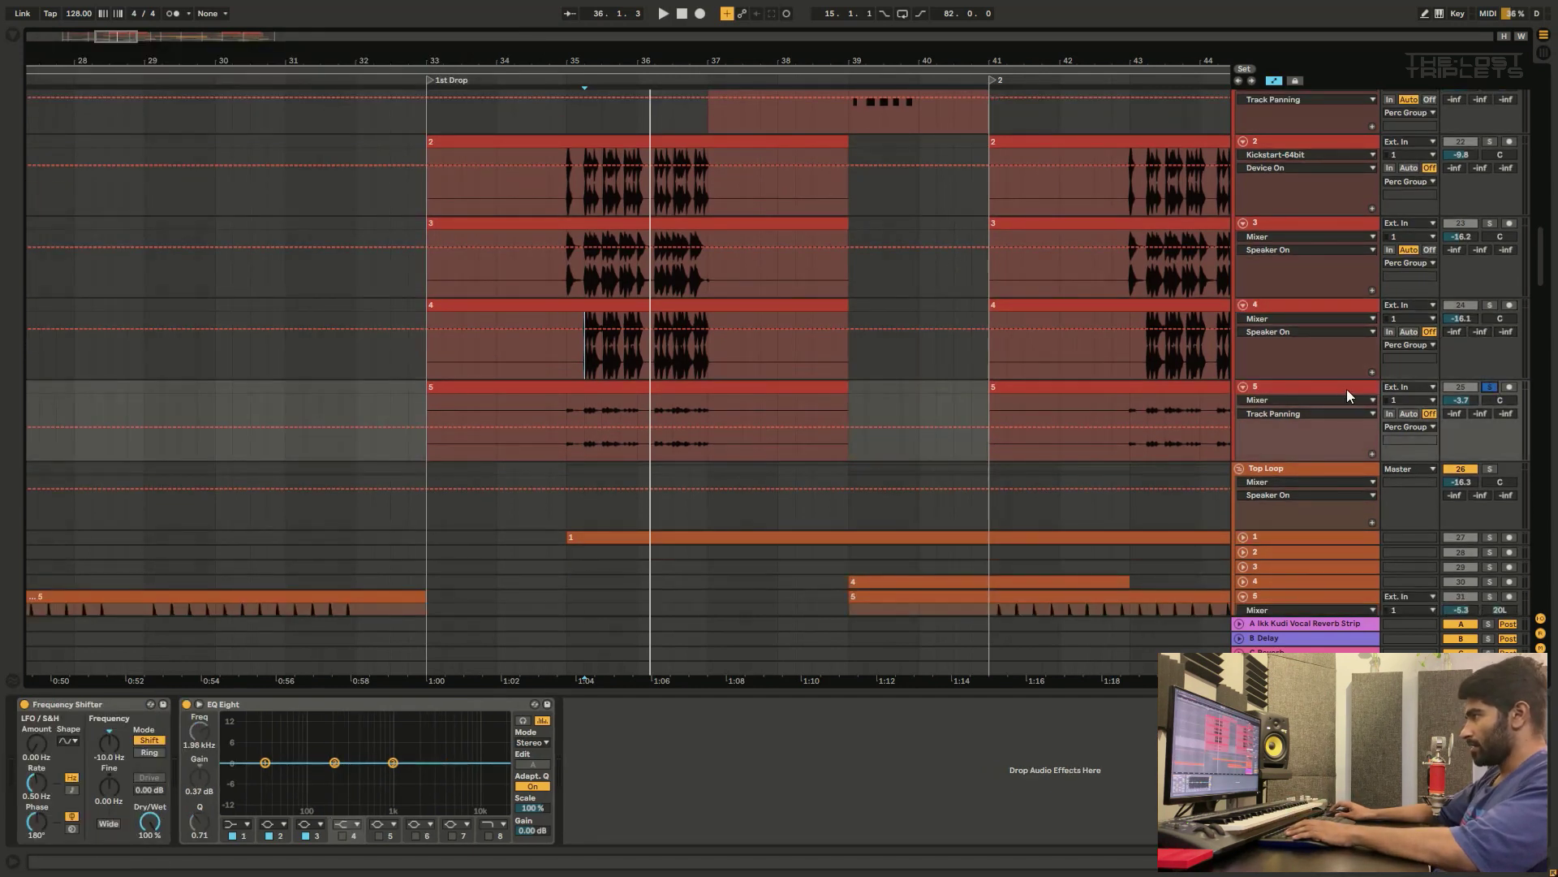
pyautogui.click(568, 447)
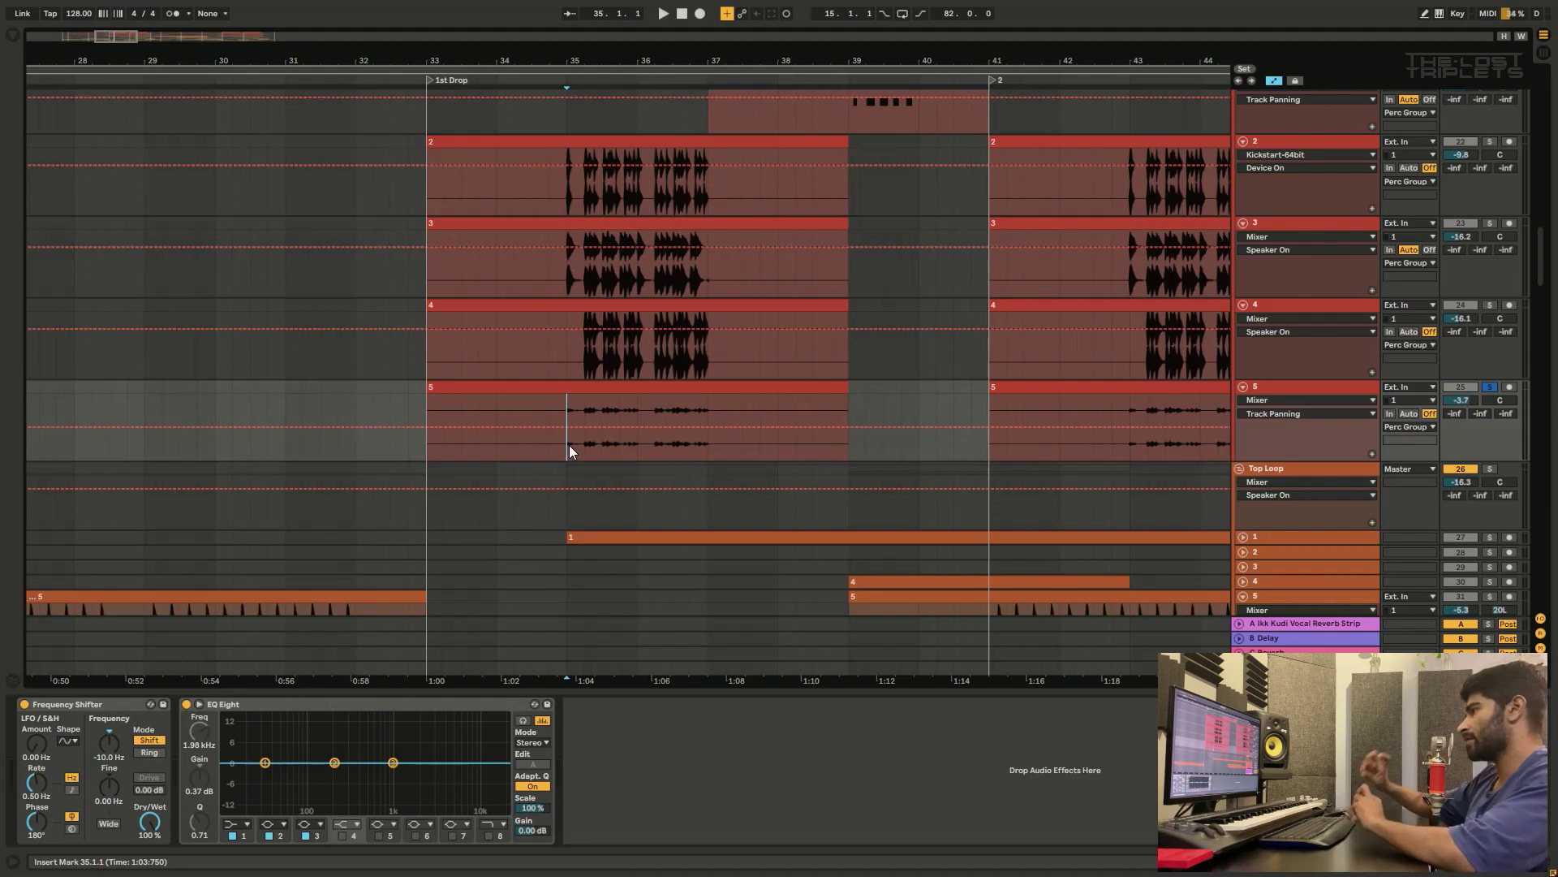
pyautogui.press('space')
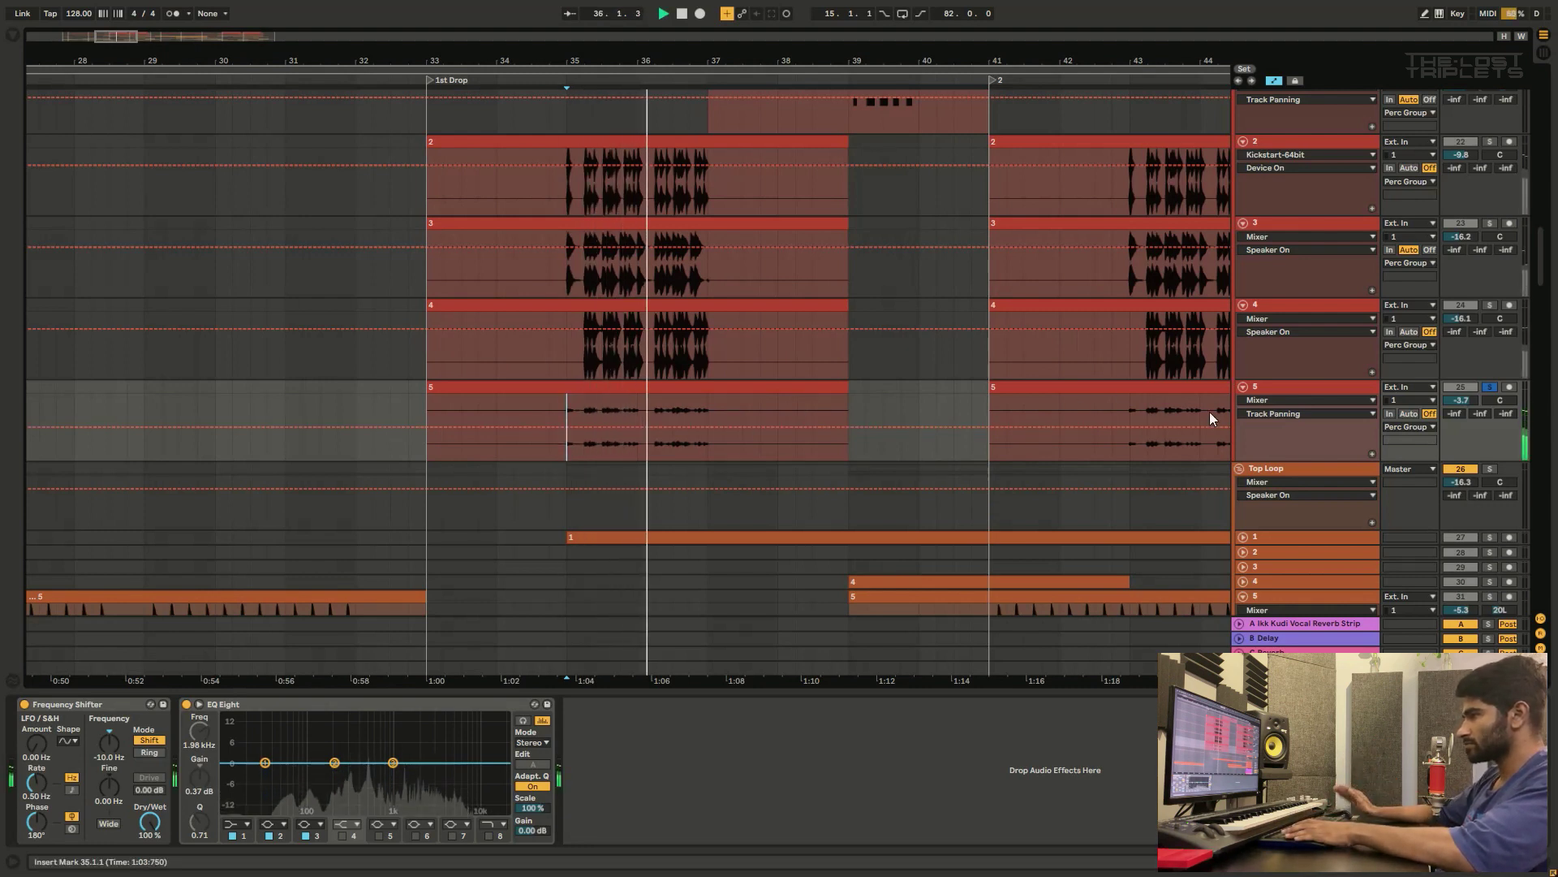
pyautogui.press('space')
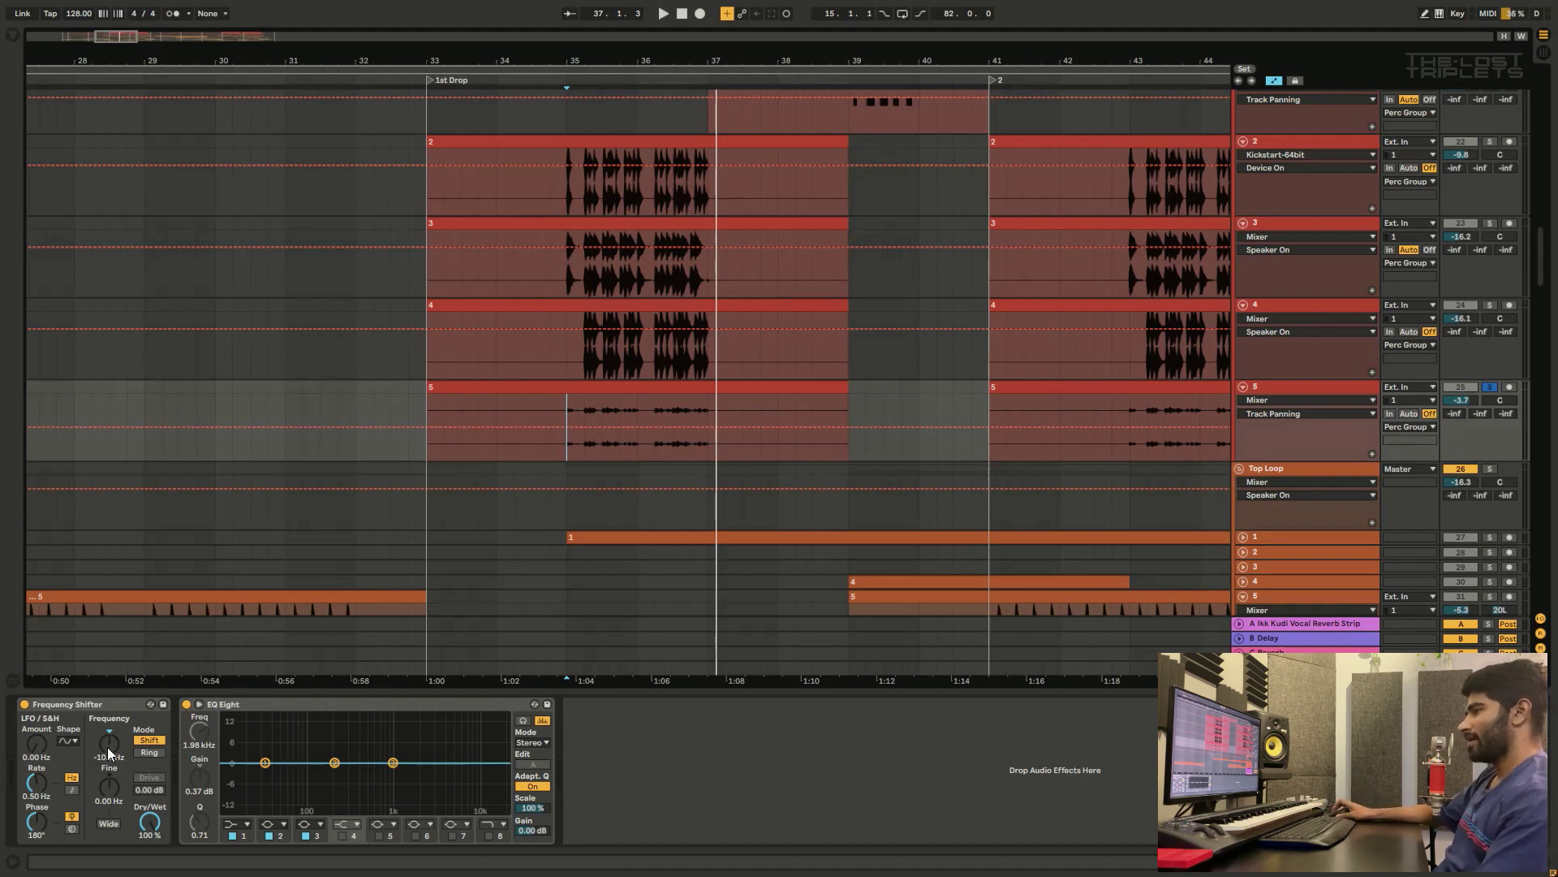
# Step: Solo the whole Perc Group and play all its layers together from bar 35 with the group's effect chain displayed
pyautogui.scroll(4, 1039, 628)
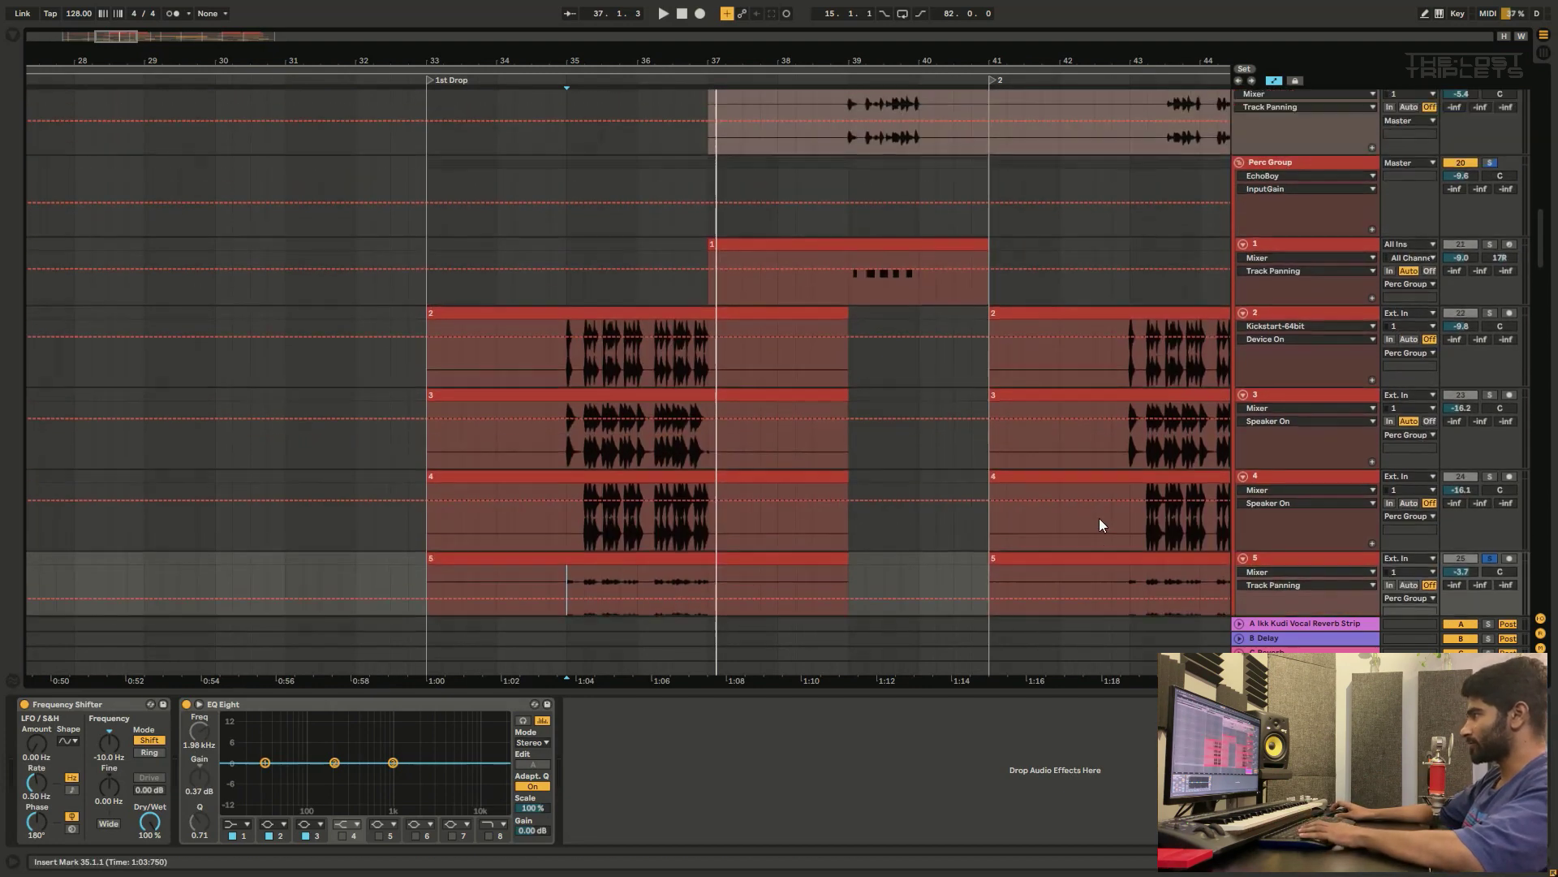
pyautogui.scroll(1, 1099, 524)
pyautogui.click(1296, 212)
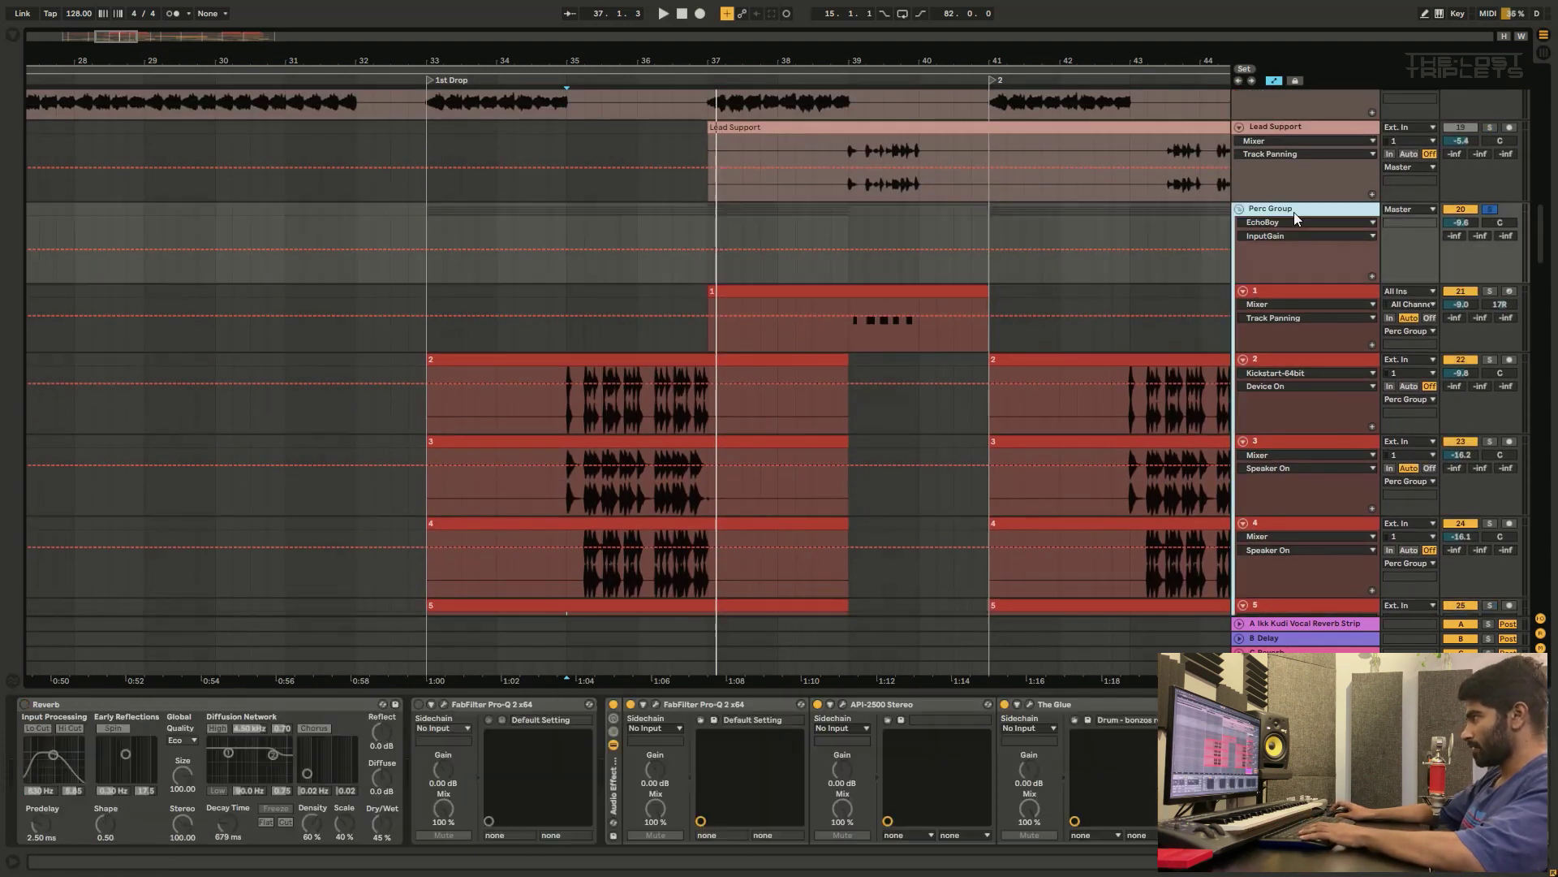
pyautogui.click(560, 281)
pyautogui.press('space')
pyautogui.scroll(-2, 650, 329)
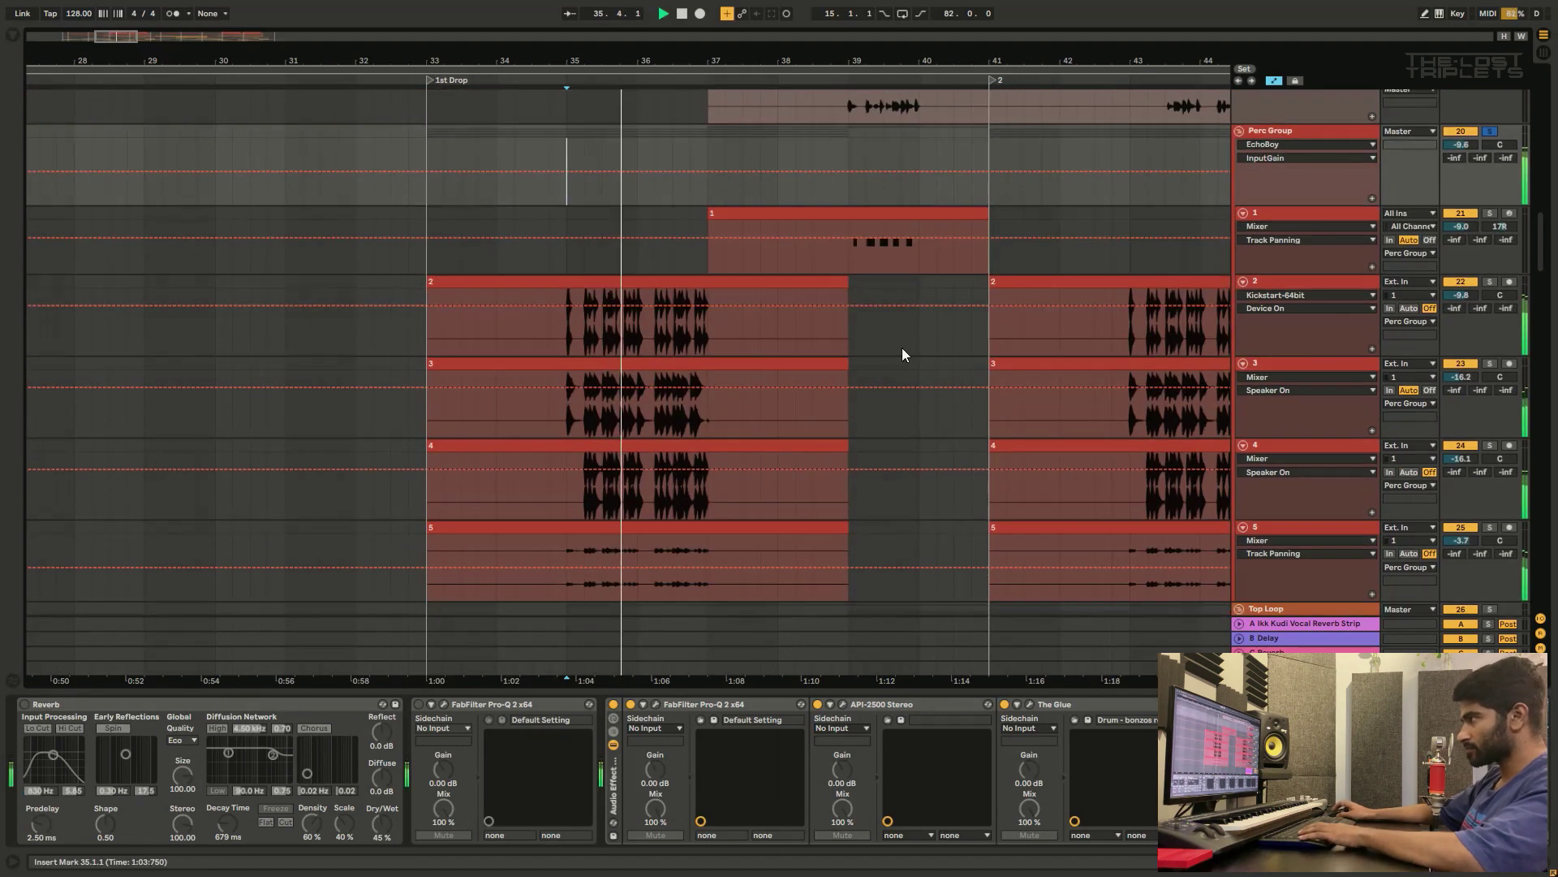
pyautogui.scroll(4, 1018, 315)
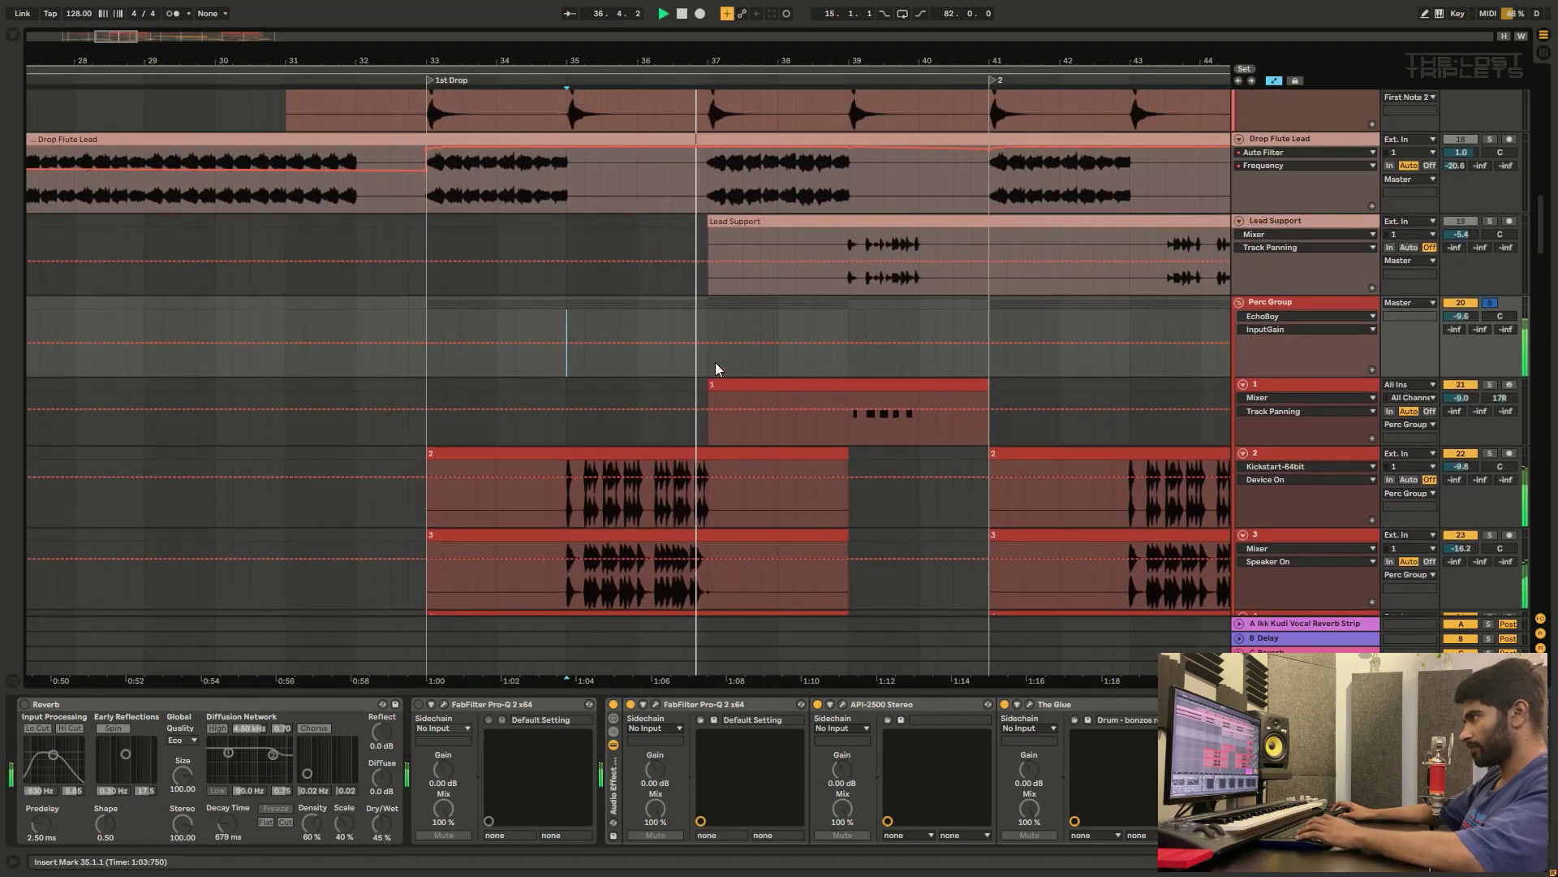
pyautogui.press('space')
pyautogui.click(703, 365)
# Step: Solo the Clap Group and play its layers together from the start of the 1st Drop at bar 33
pyautogui.scroll(-10, 710, 362)
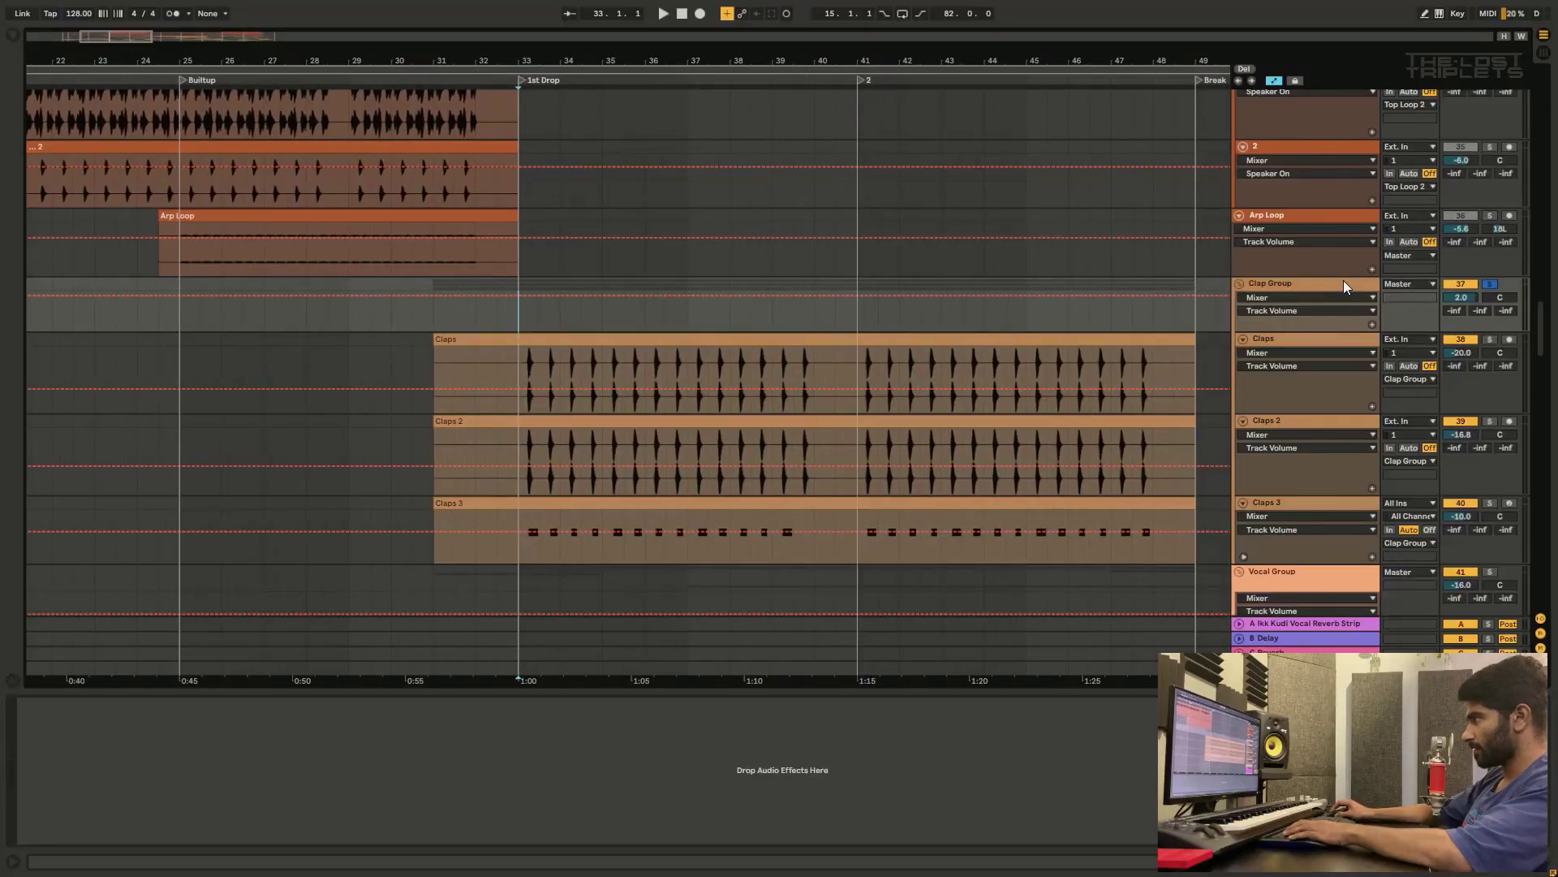
pyautogui.click(1360, 313)
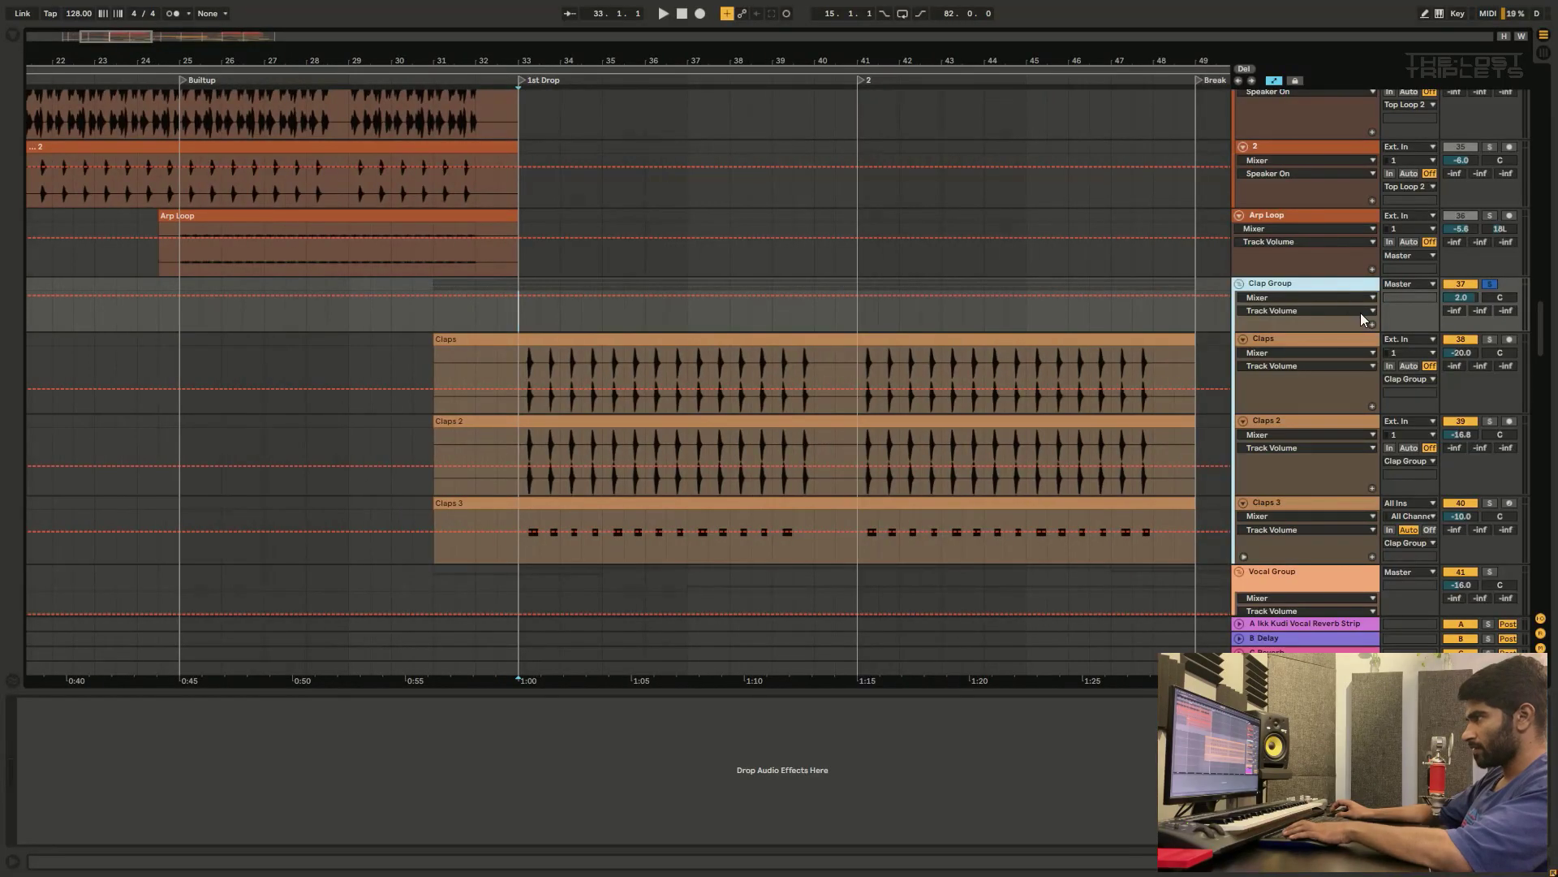
pyautogui.press('space')
pyautogui.scroll(-5, 1143, 317)
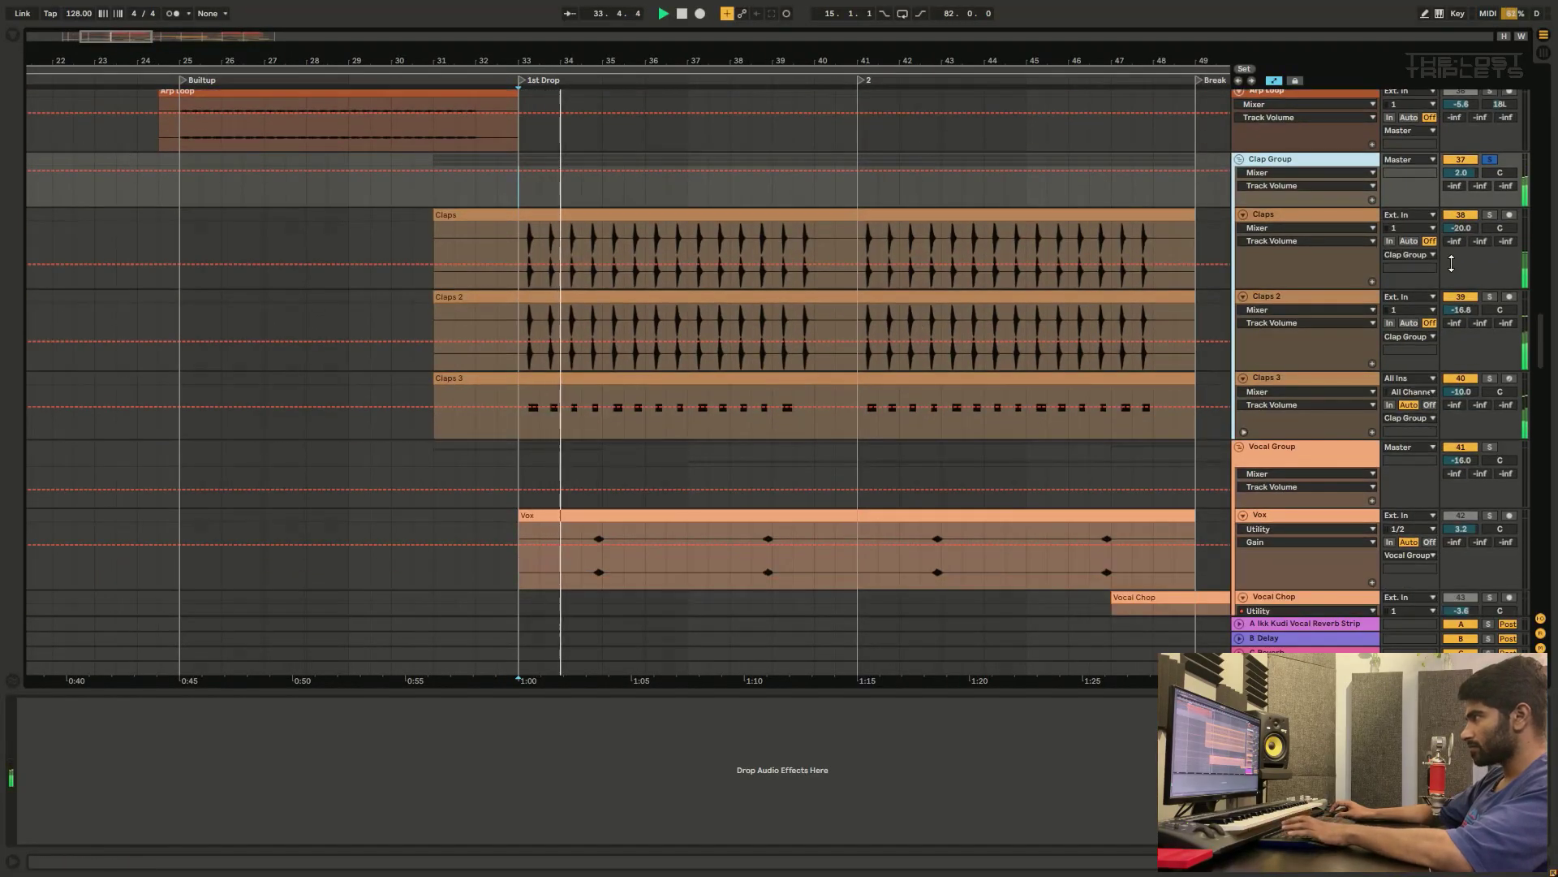
# Step: Solo the Claps track, play it from bar 33, and view its SSLChannel plugin settings
pyautogui.click(1292, 219)
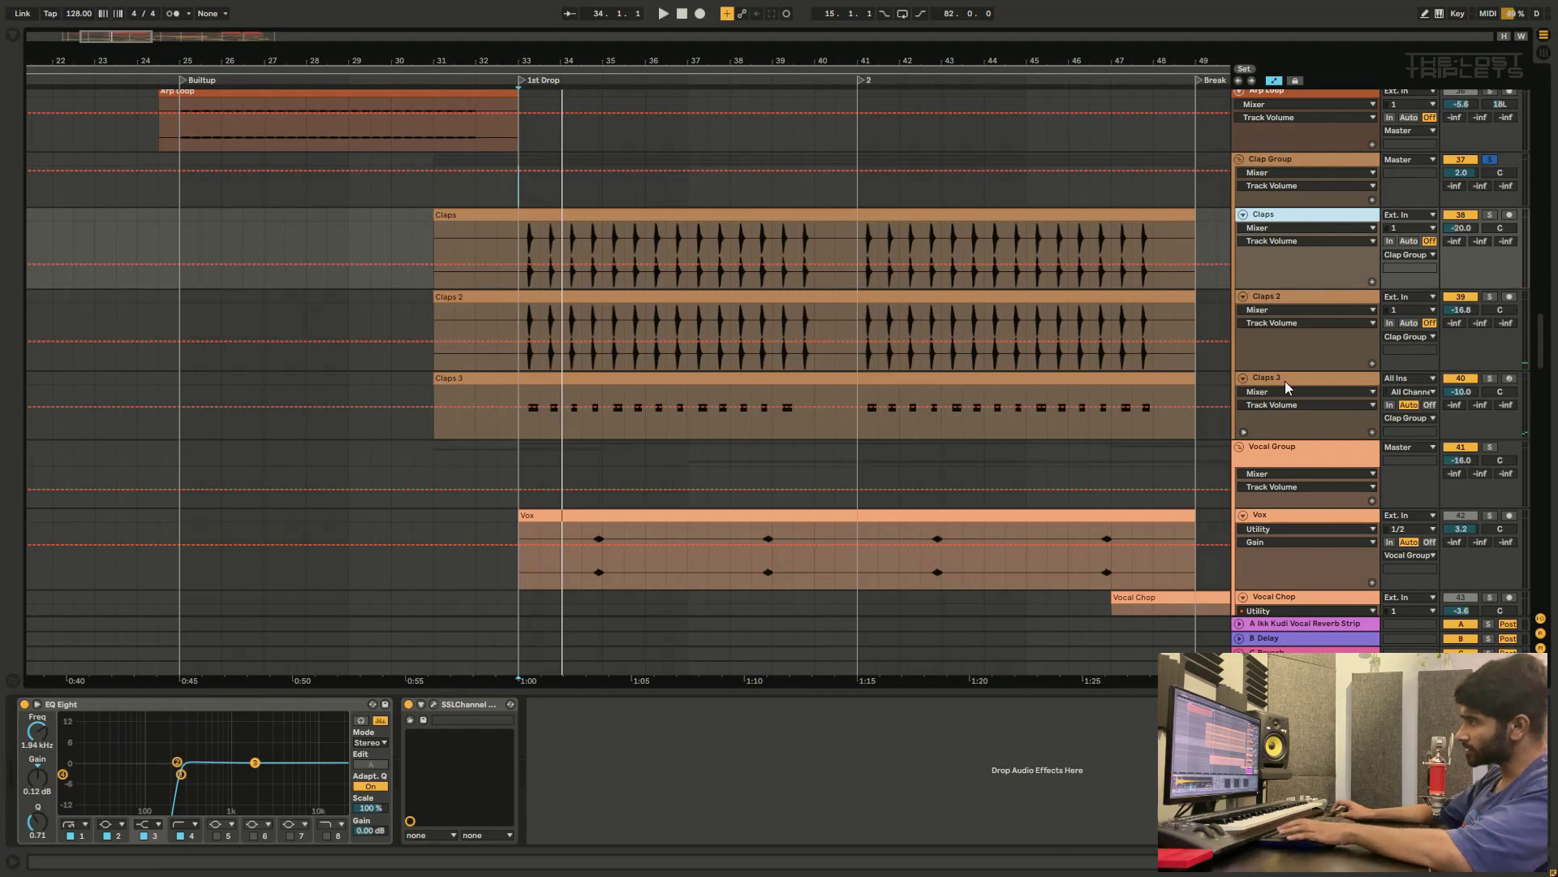
pyautogui.click(1284, 380)
pyautogui.click(1284, 217)
pyautogui.click(1494, 217)
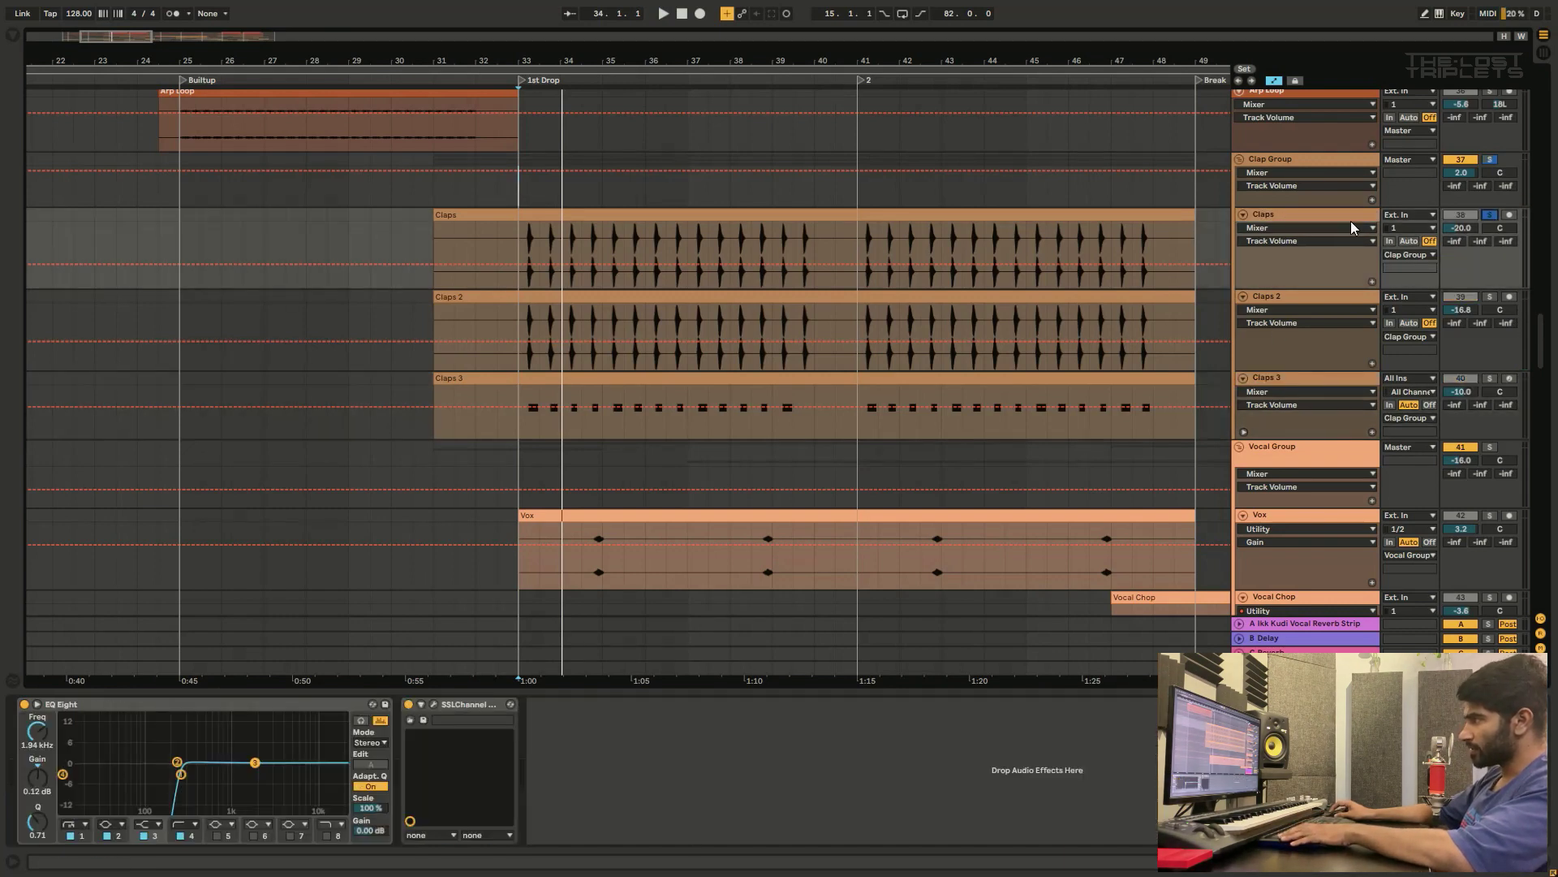
pyautogui.press('space')
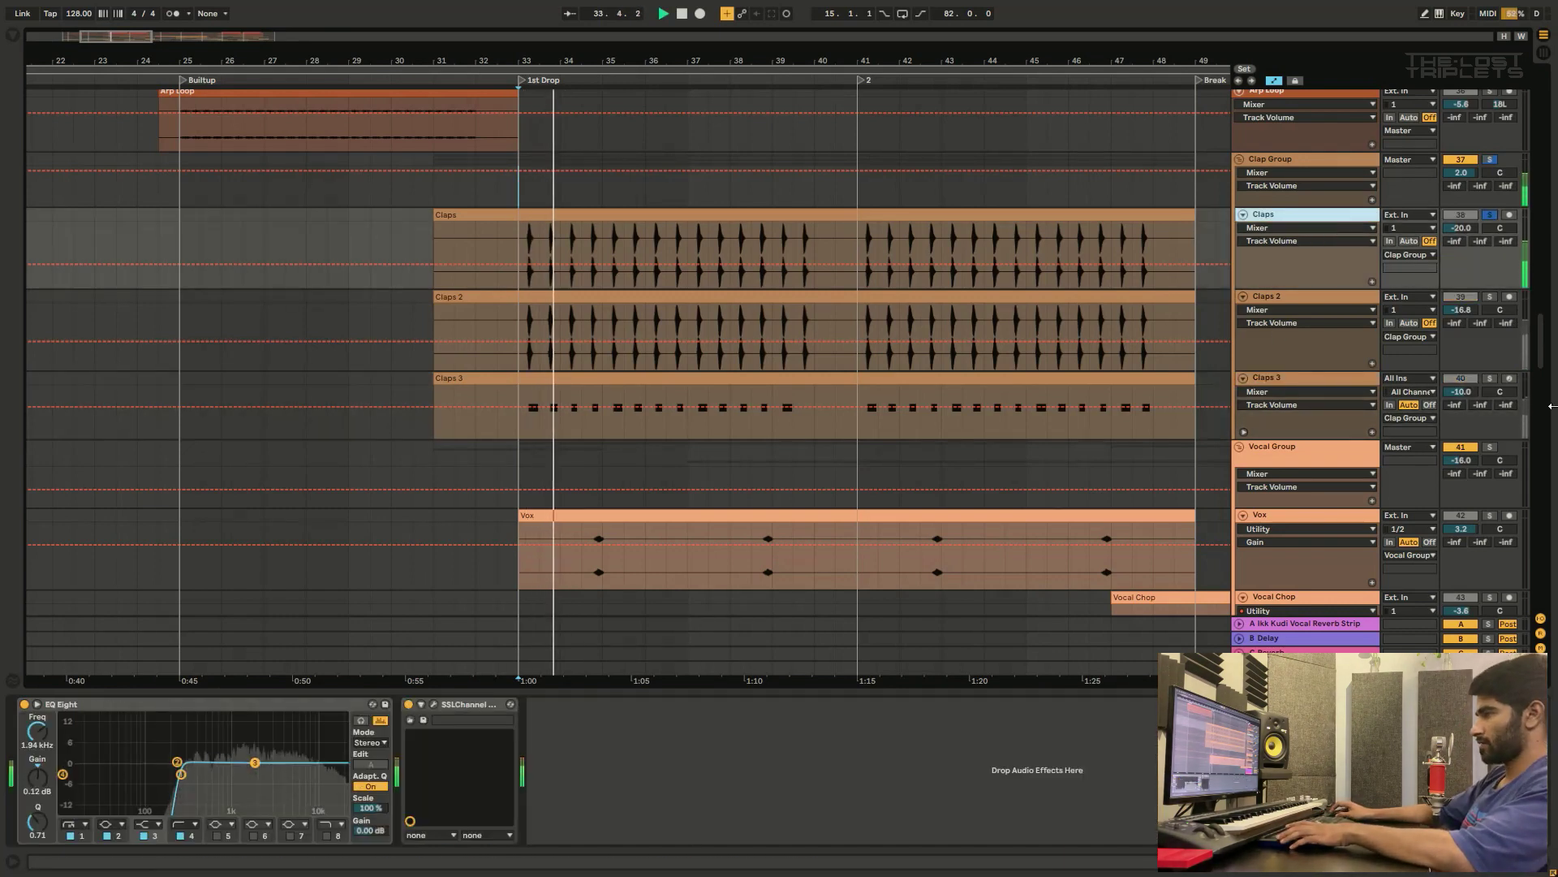
pyautogui.click(433, 704)
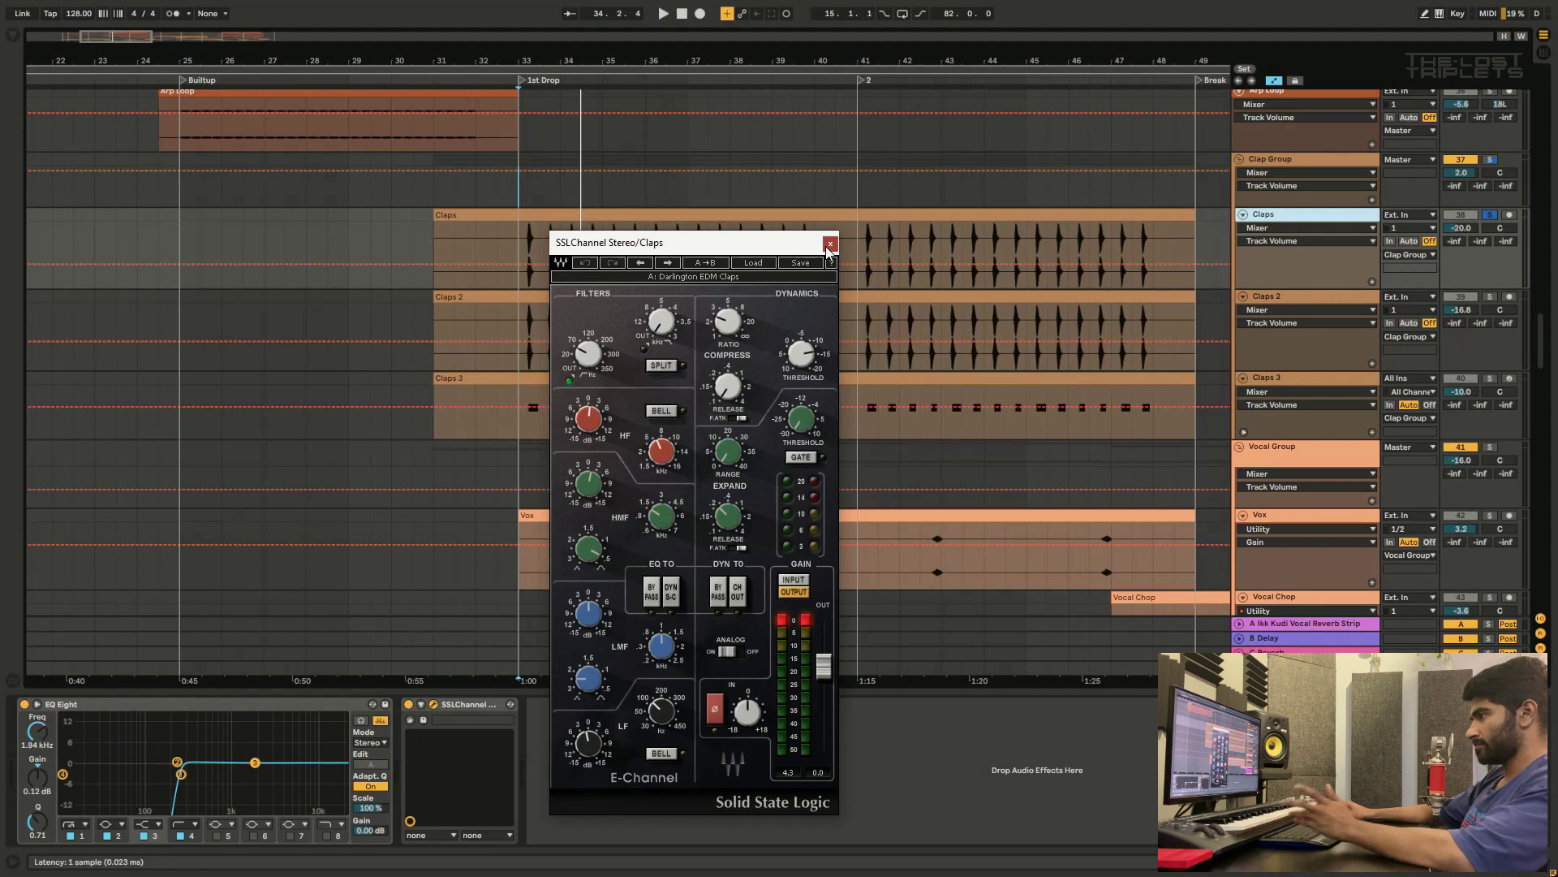
pyautogui.click(830, 244)
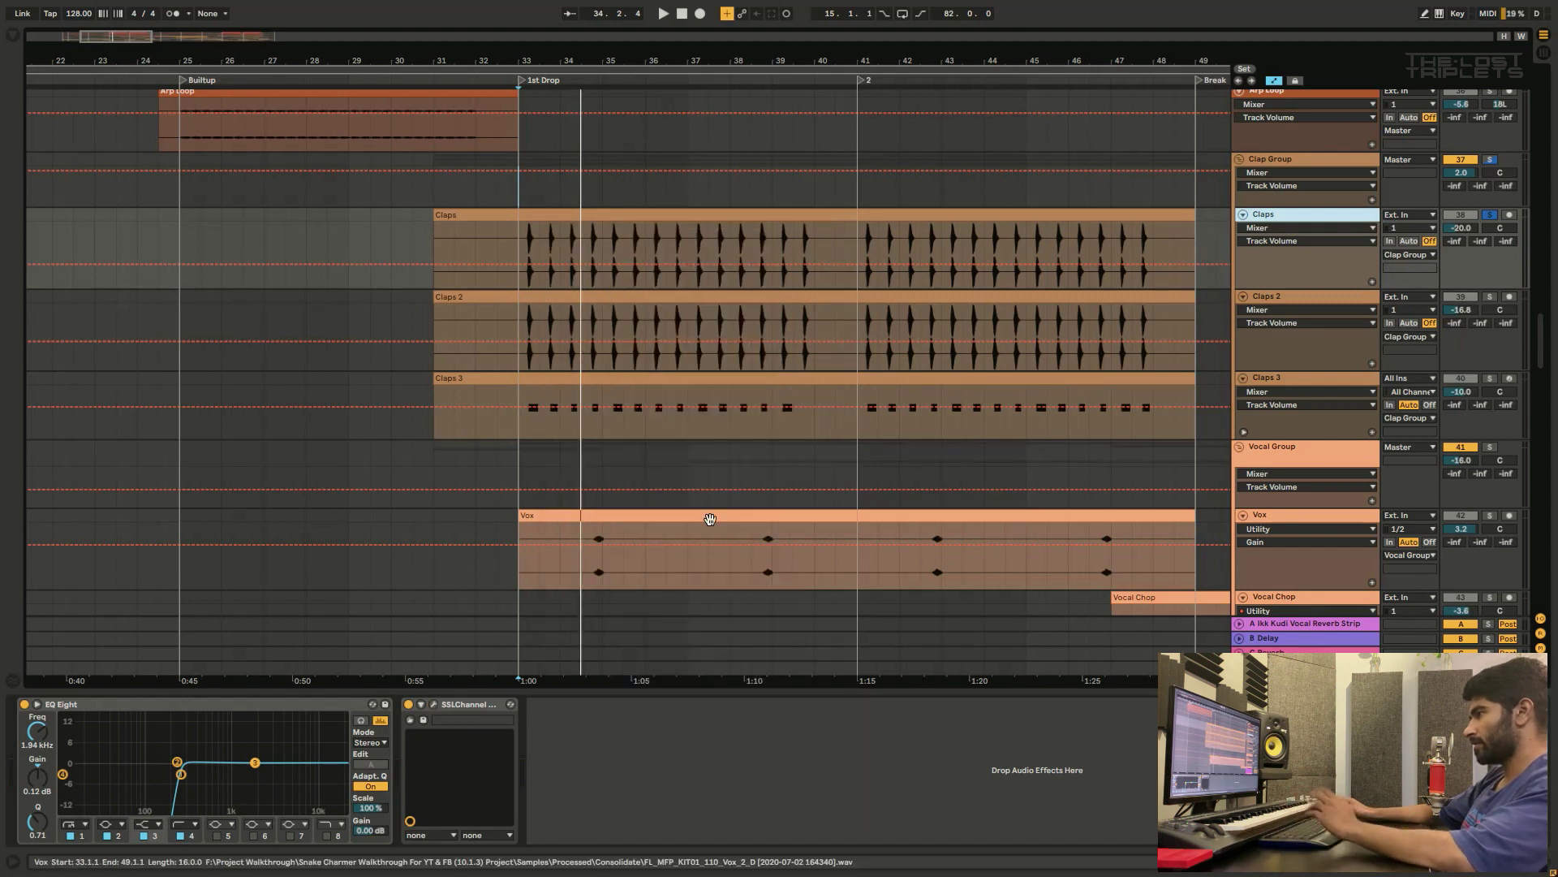
# Step: Solo the Claps 2 track, view its SSLChannel plugin settings, and play it from bar 33
pyautogui.click(1492, 299)
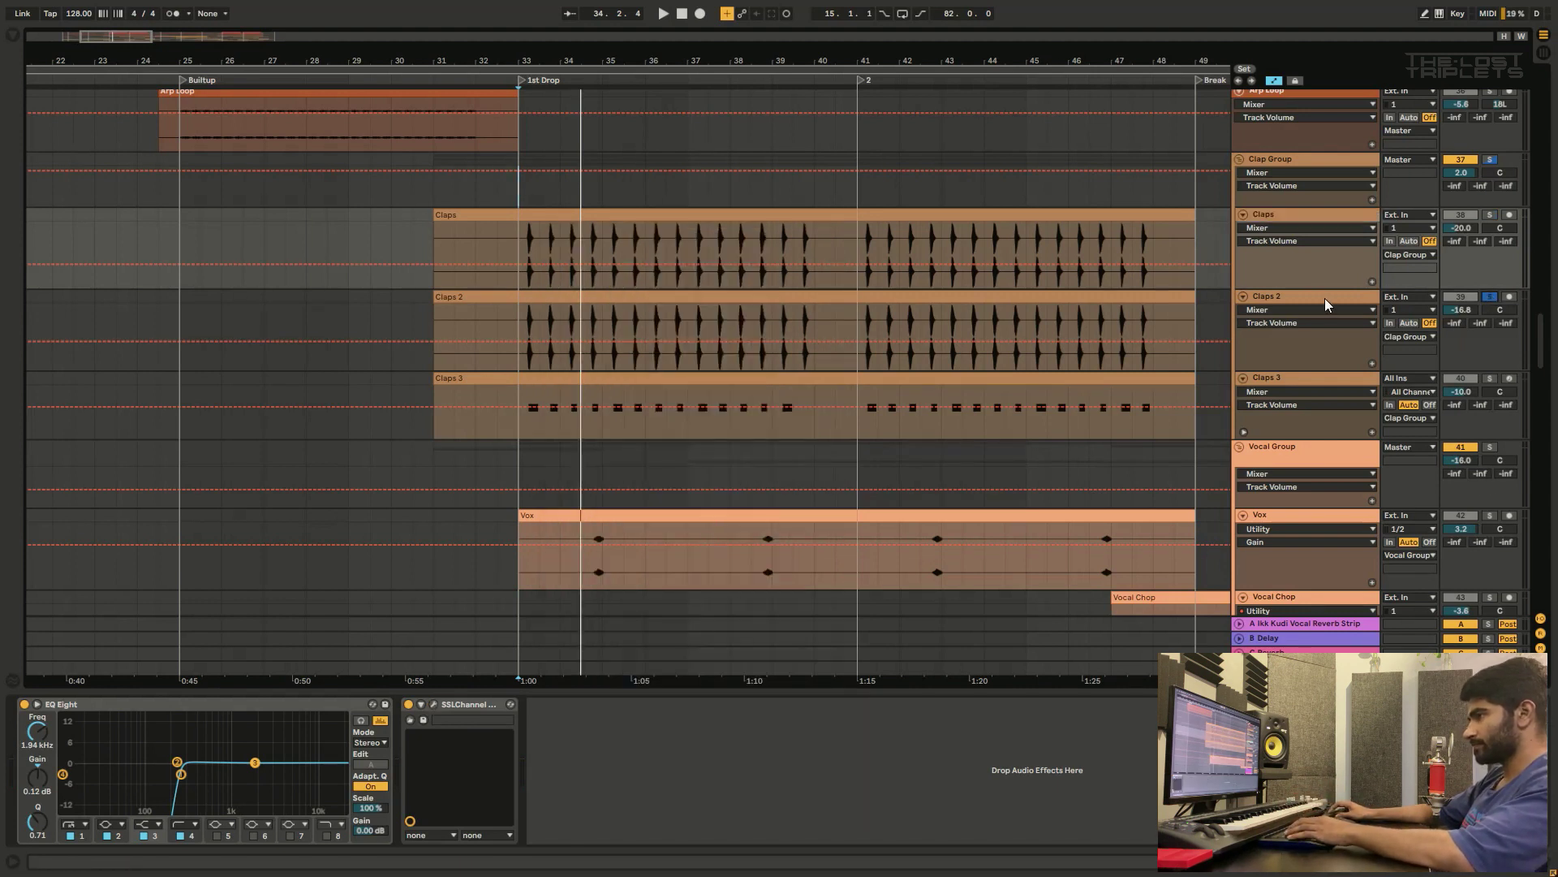
pyautogui.click(54, 705)
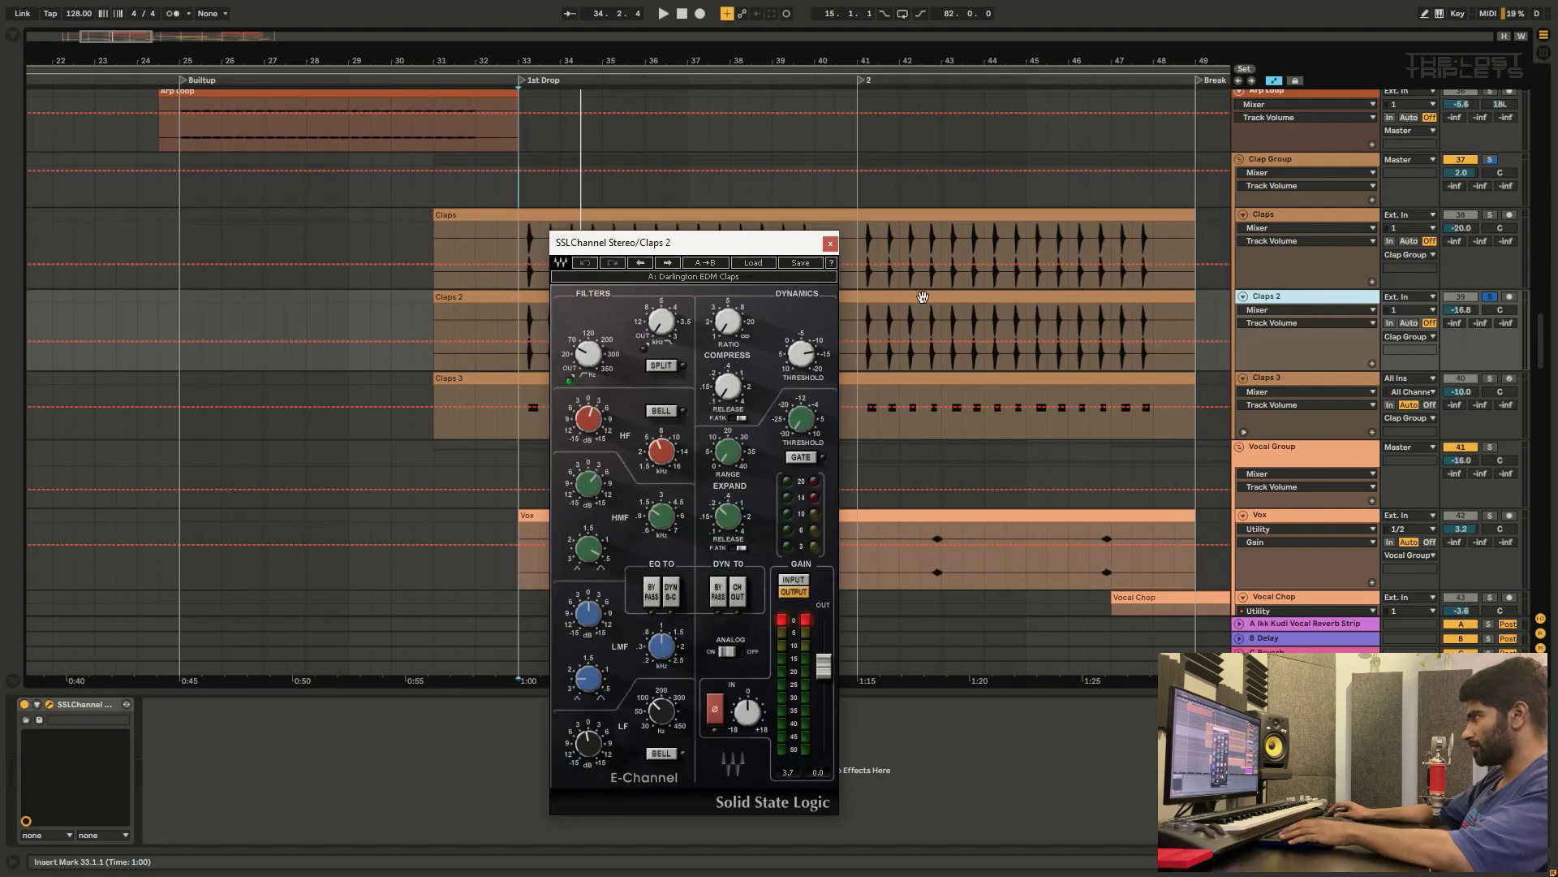
pyautogui.click(830, 243)
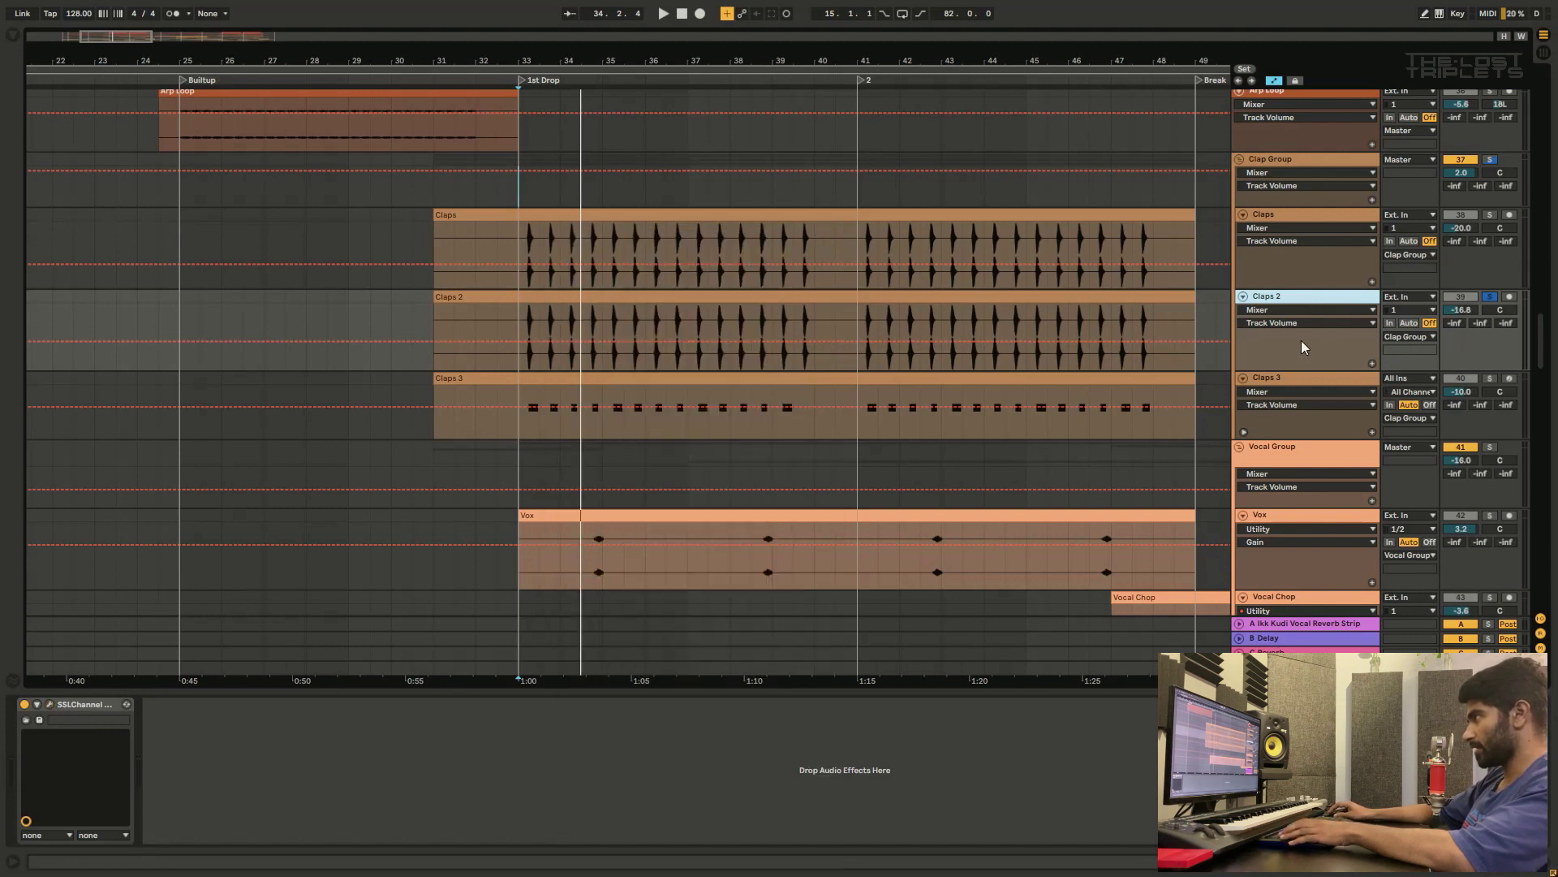
pyautogui.press('space')
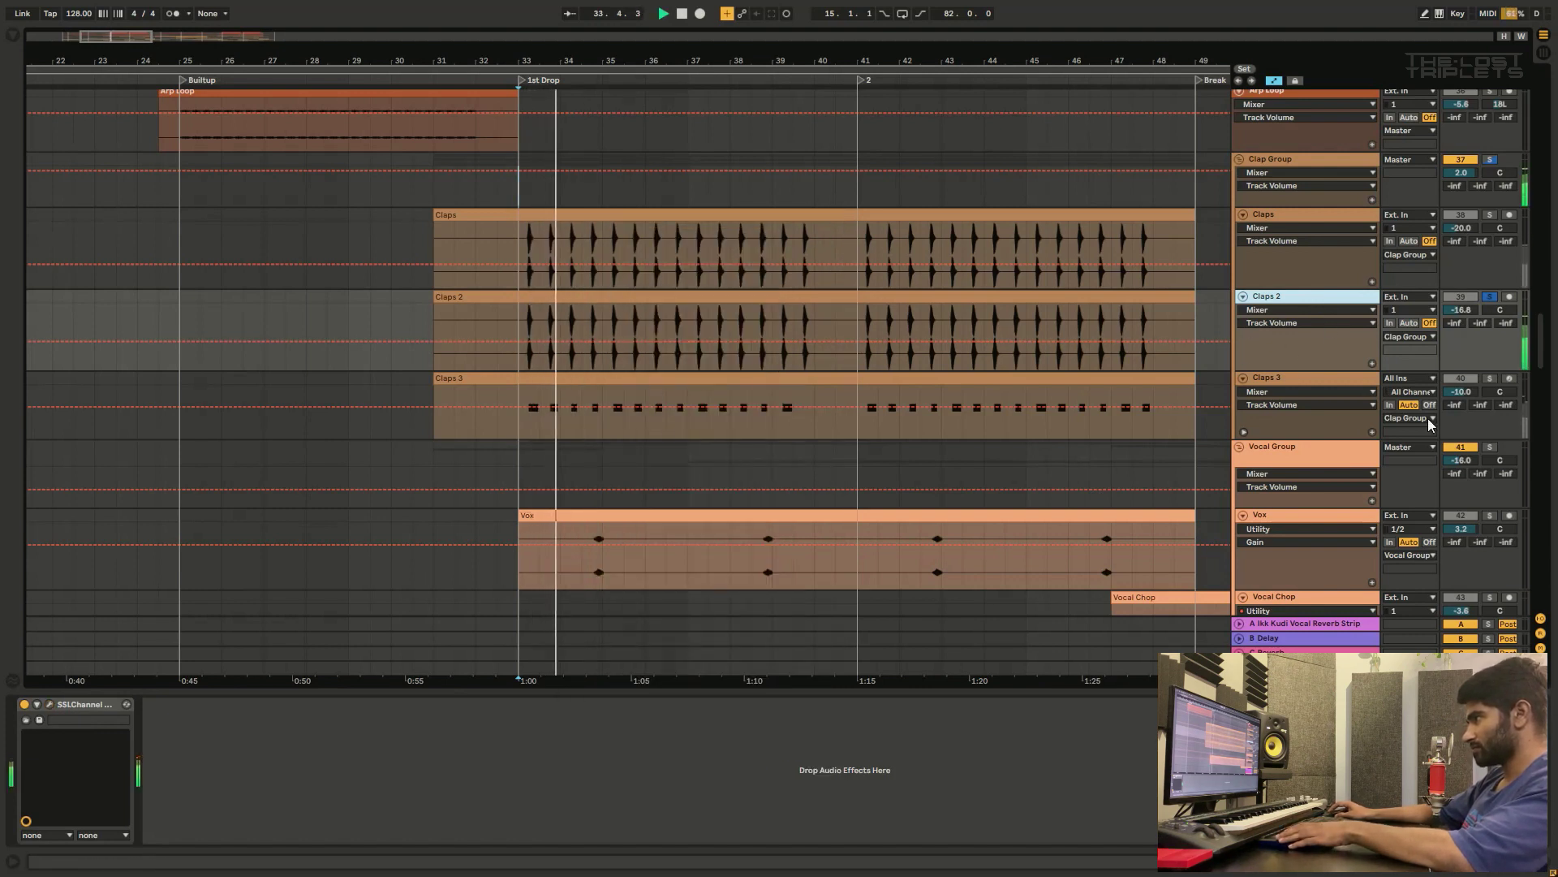
pyautogui.press('space')
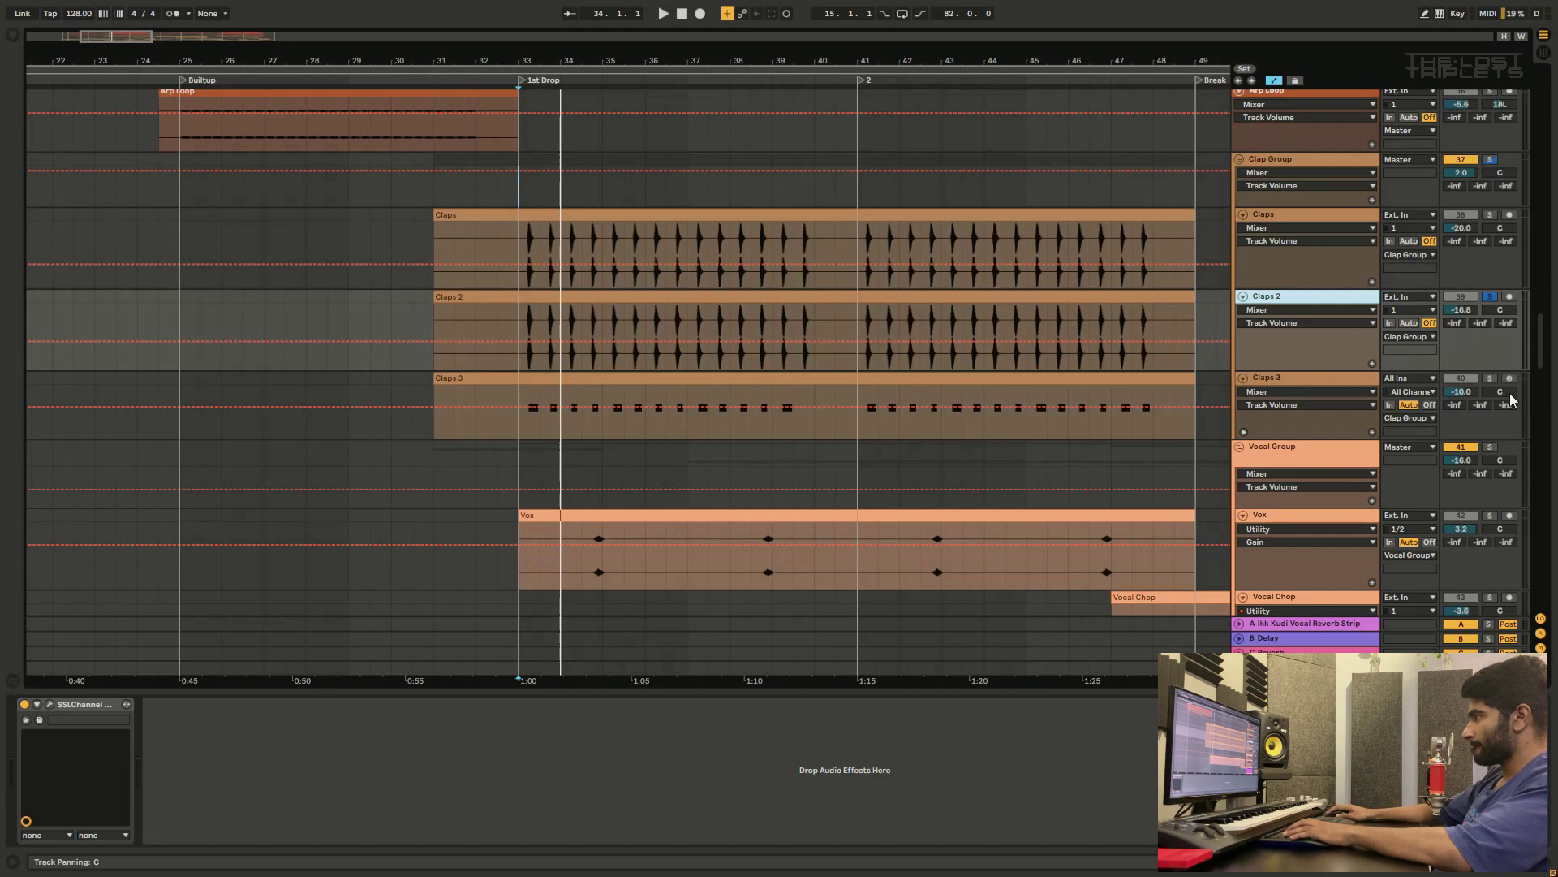
# Step: Solo the Claps 3 track and play it from bar 33 with its sampler and effects displayed
pyautogui.click(1416, 387)
pyautogui.press('space')
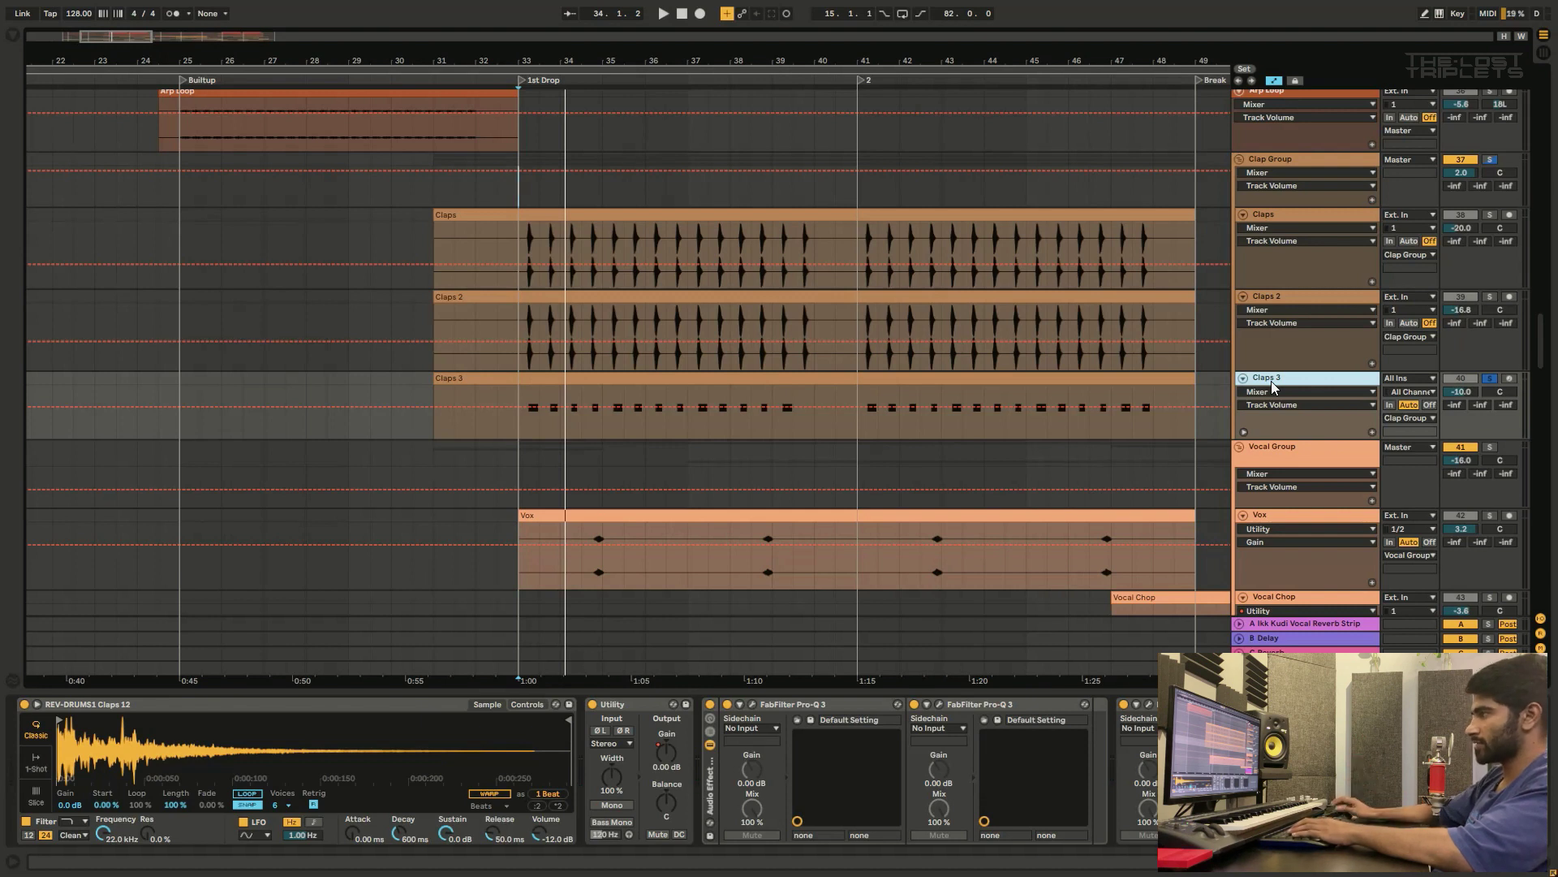
# Step: View the settings of the two FabFilter Pro-Q 3 equalizers and the FabFilter Saturn on the Claps 3 track
pyautogui.press('space')
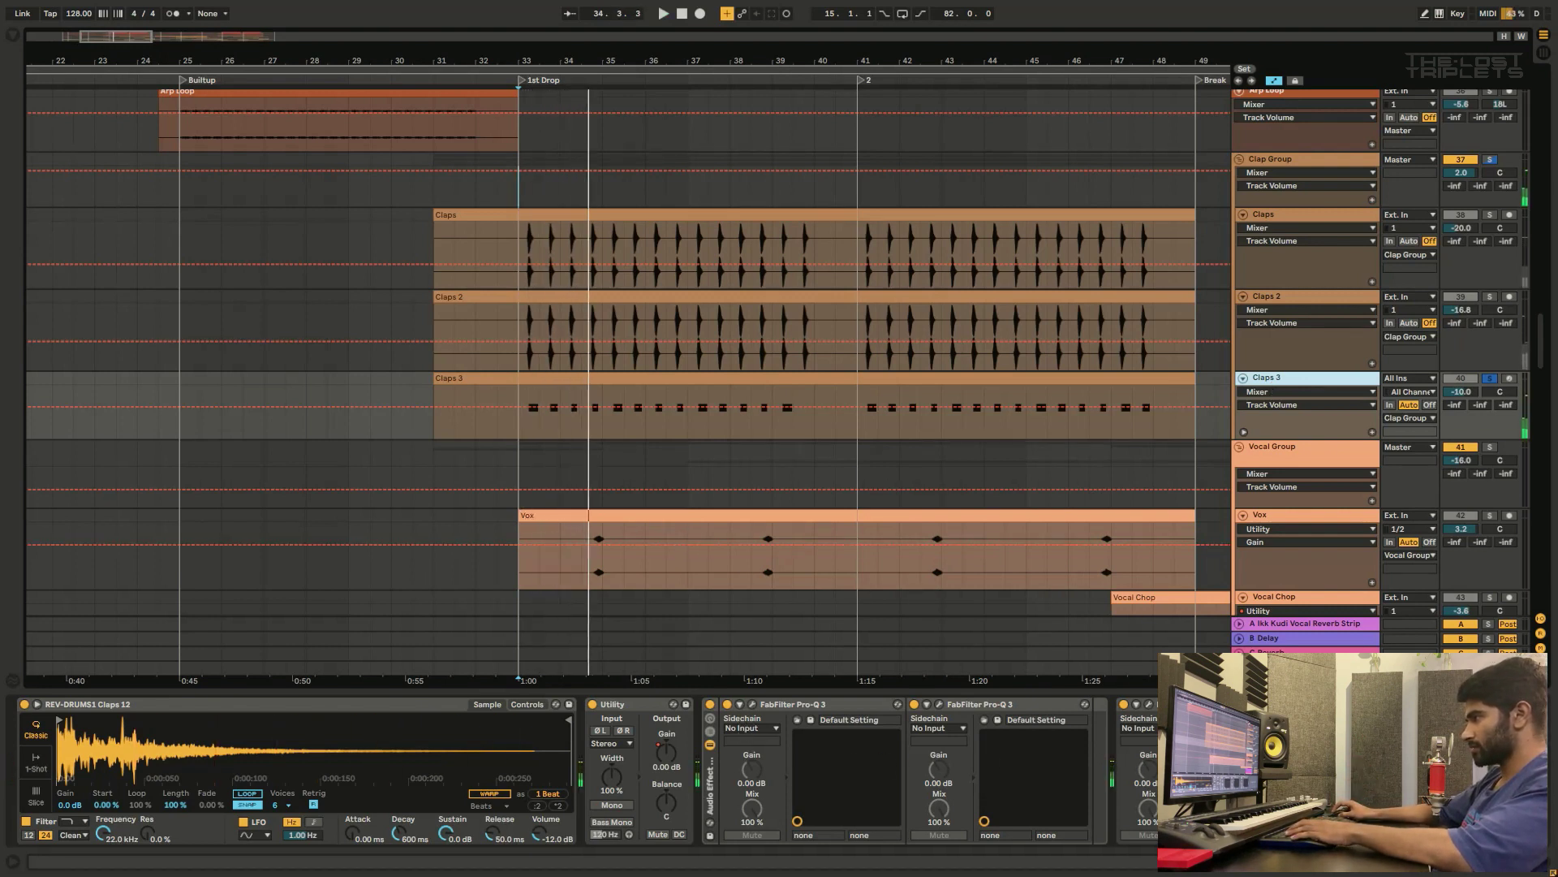
pyautogui.click(752, 705)
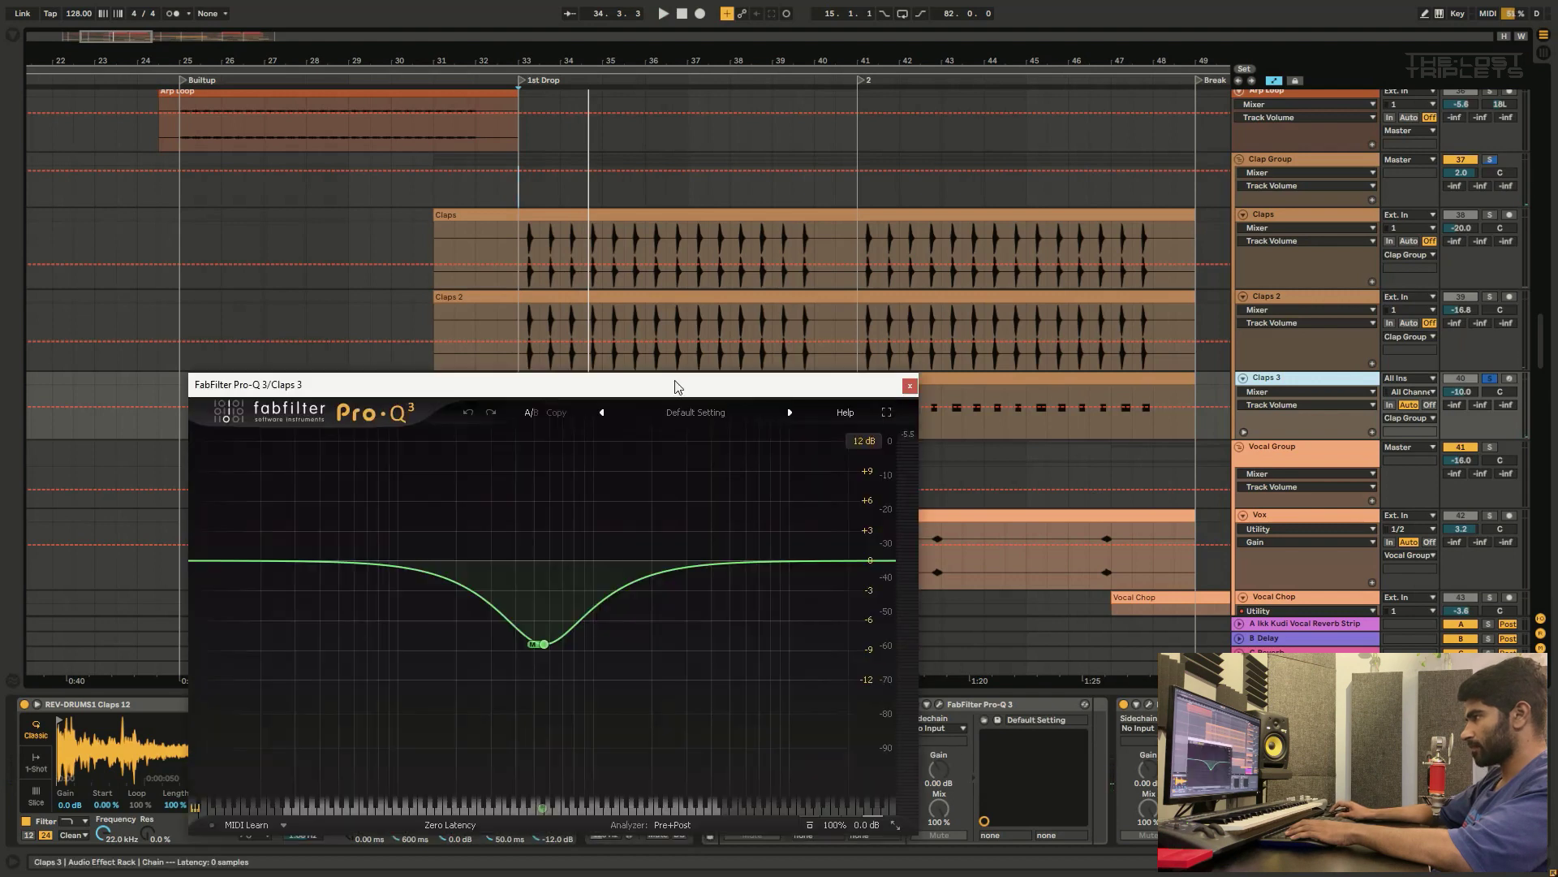
pyautogui.click(910, 387)
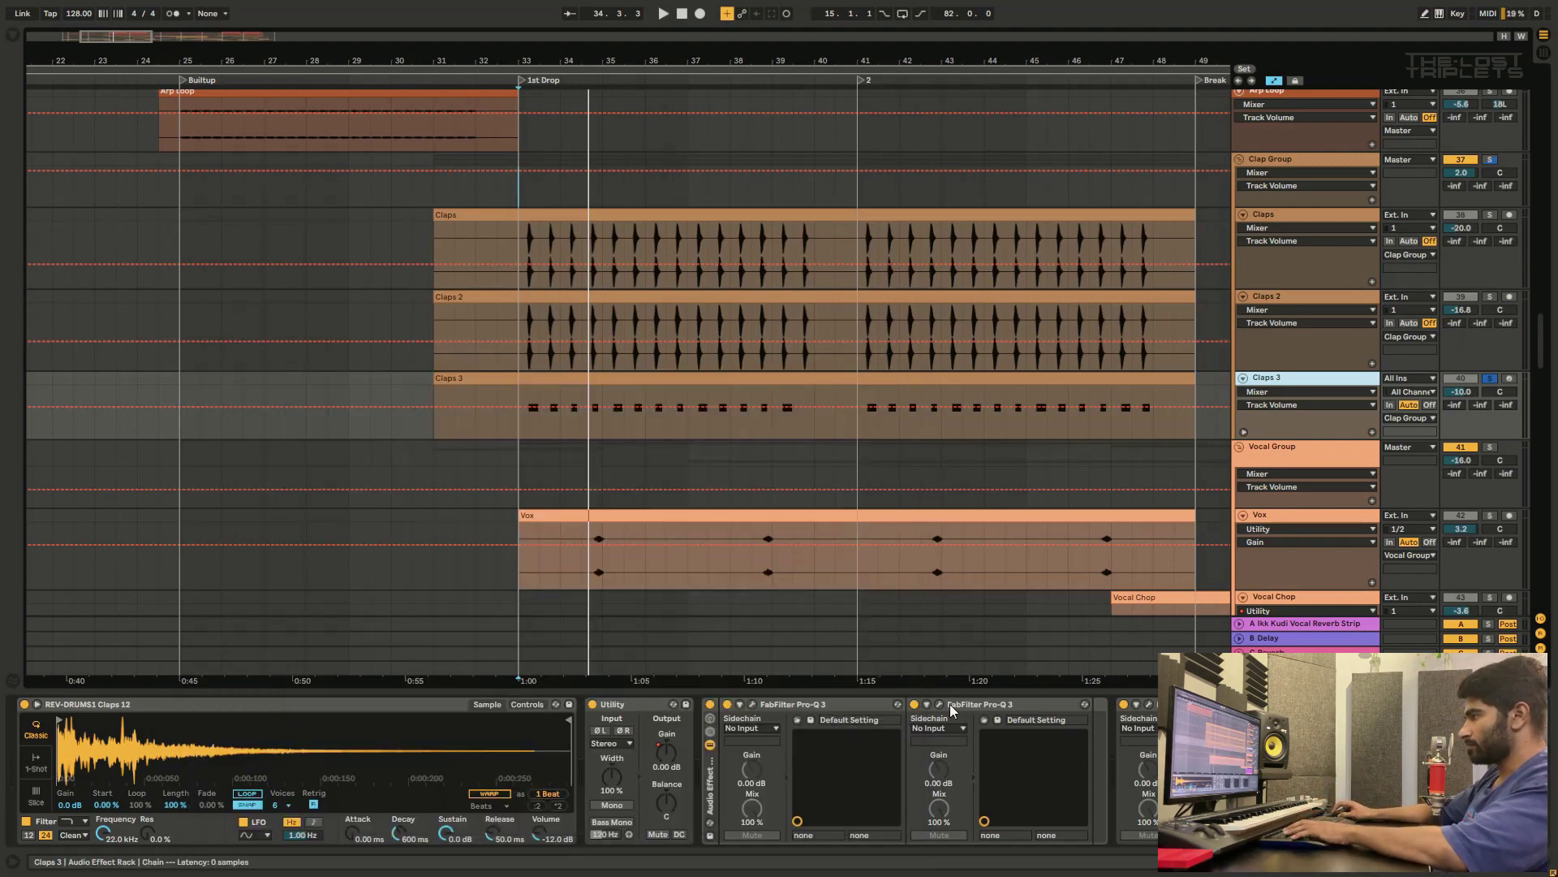
pyautogui.click(939, 703)
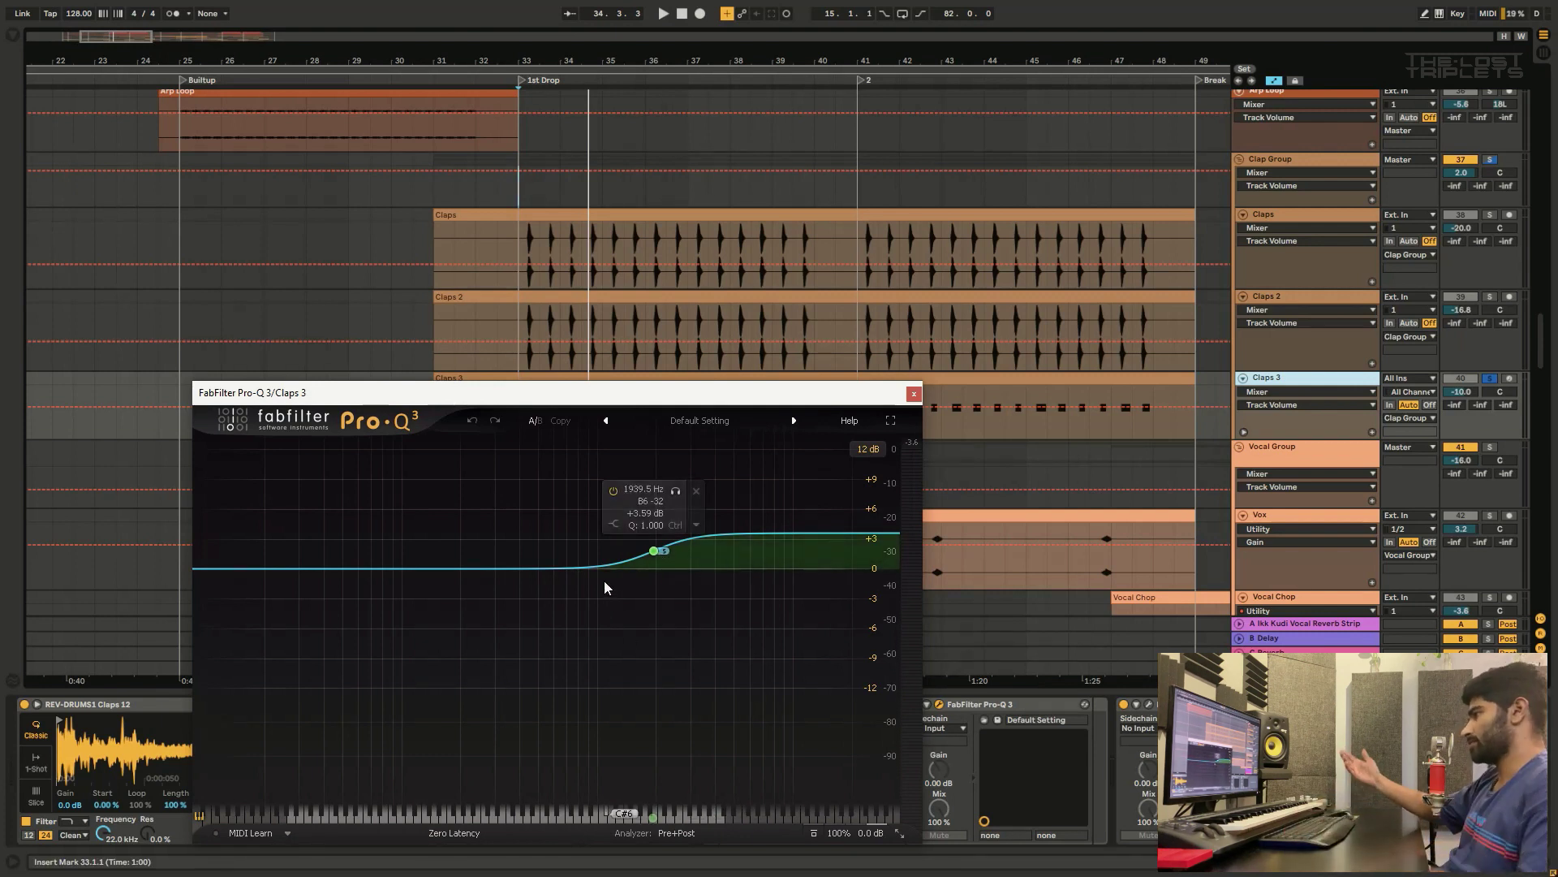
pyautogui.click(914, 393)
pyautogui.click(1148, 707)
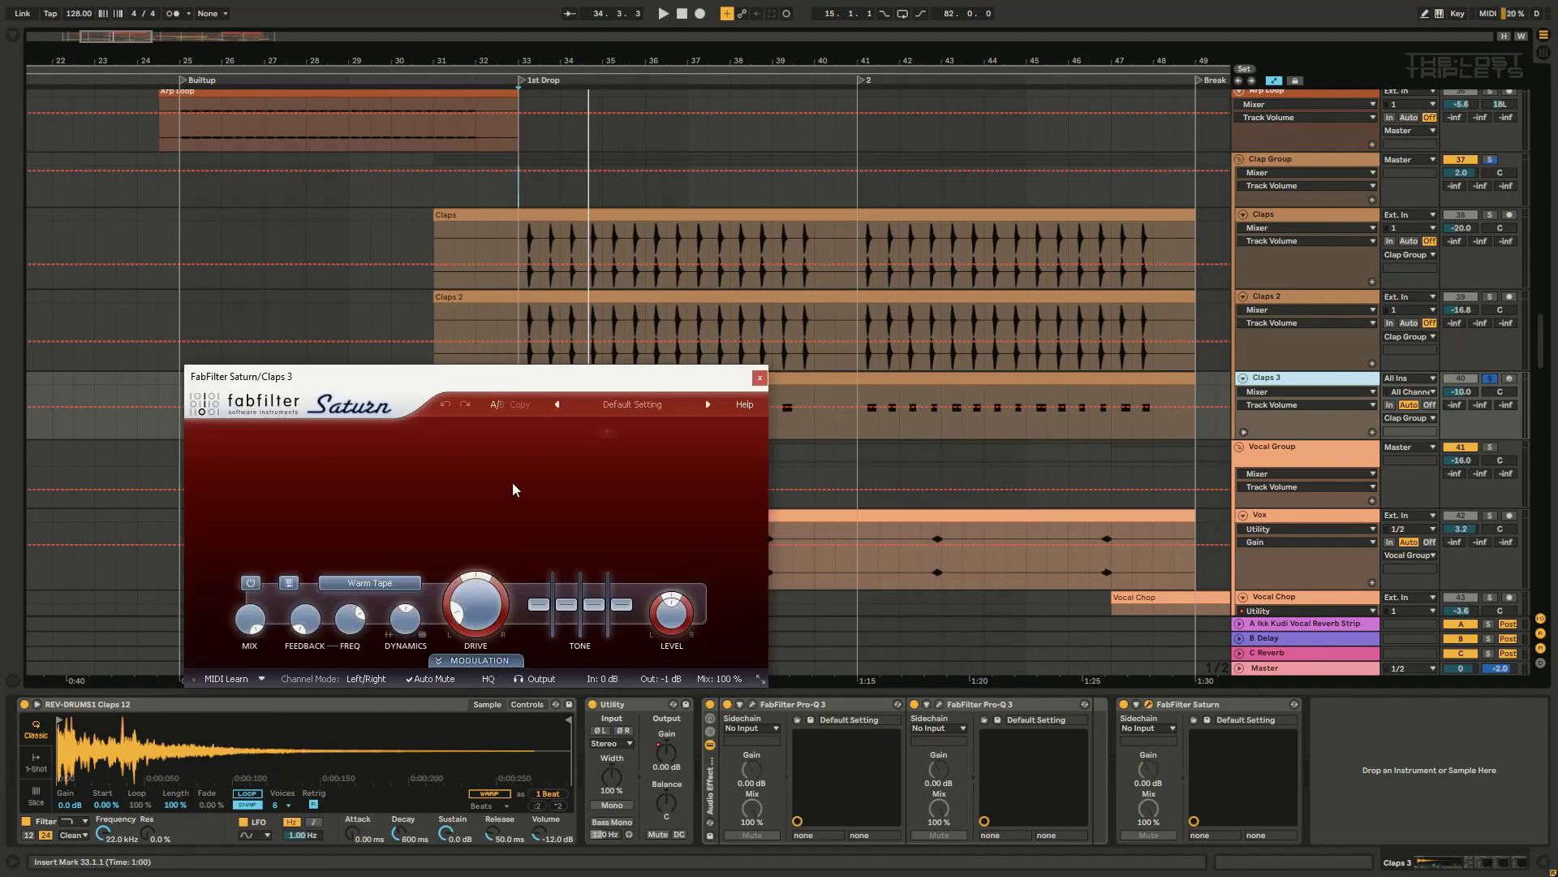
pyautogui.click(760, 380)
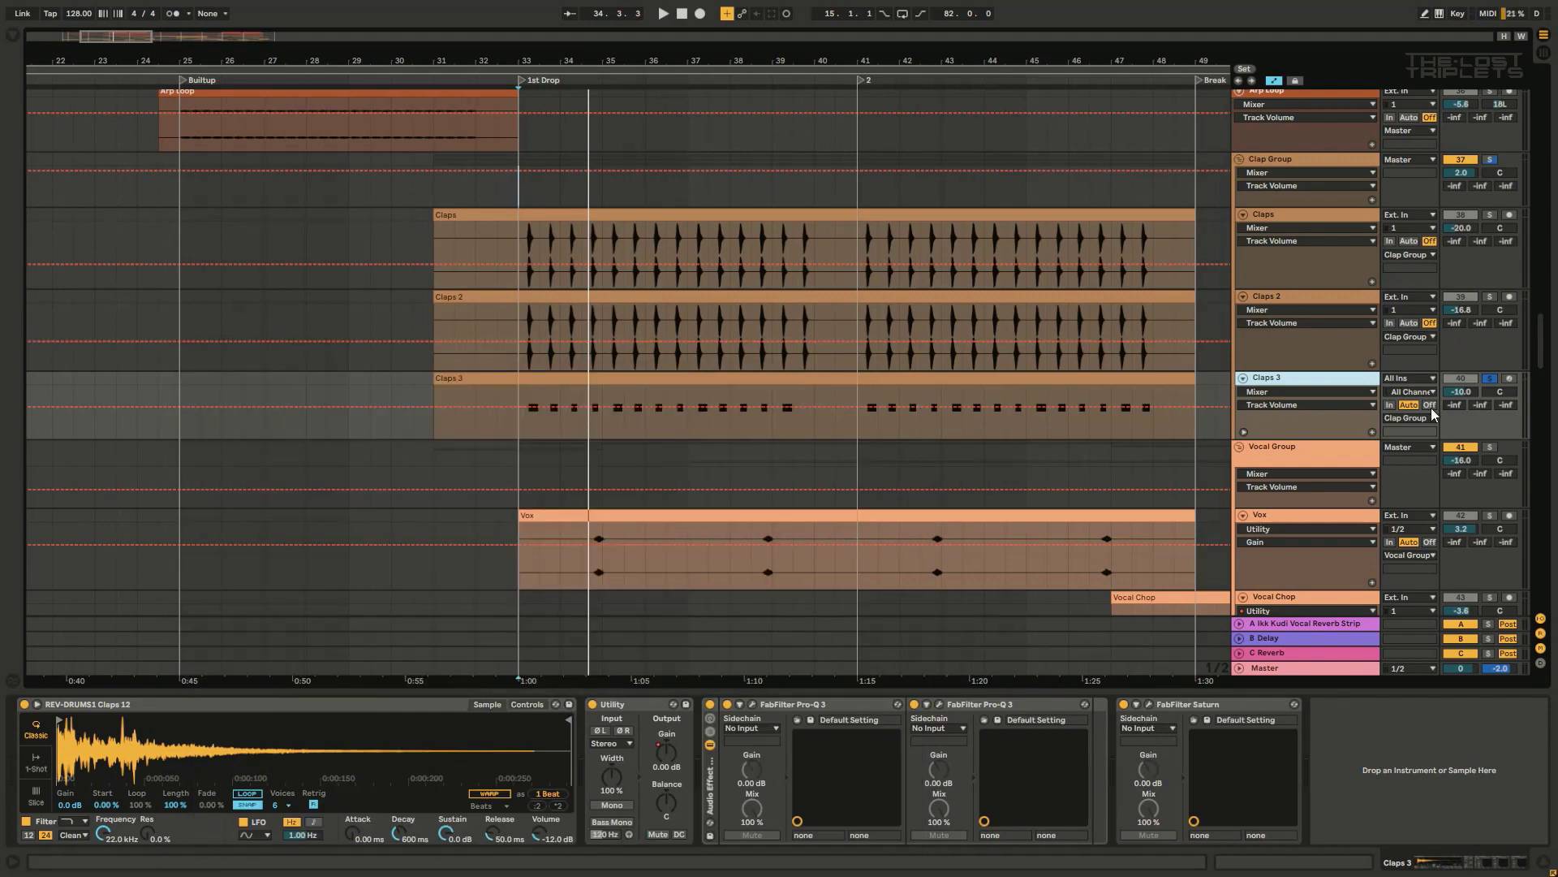
# Step: Clear the solo from the Claps 3 track and check the Clap Group's effect chain
pyautogui.scroll(-2, 921, 378)
pyautogui.scroll(4, 921, 378)
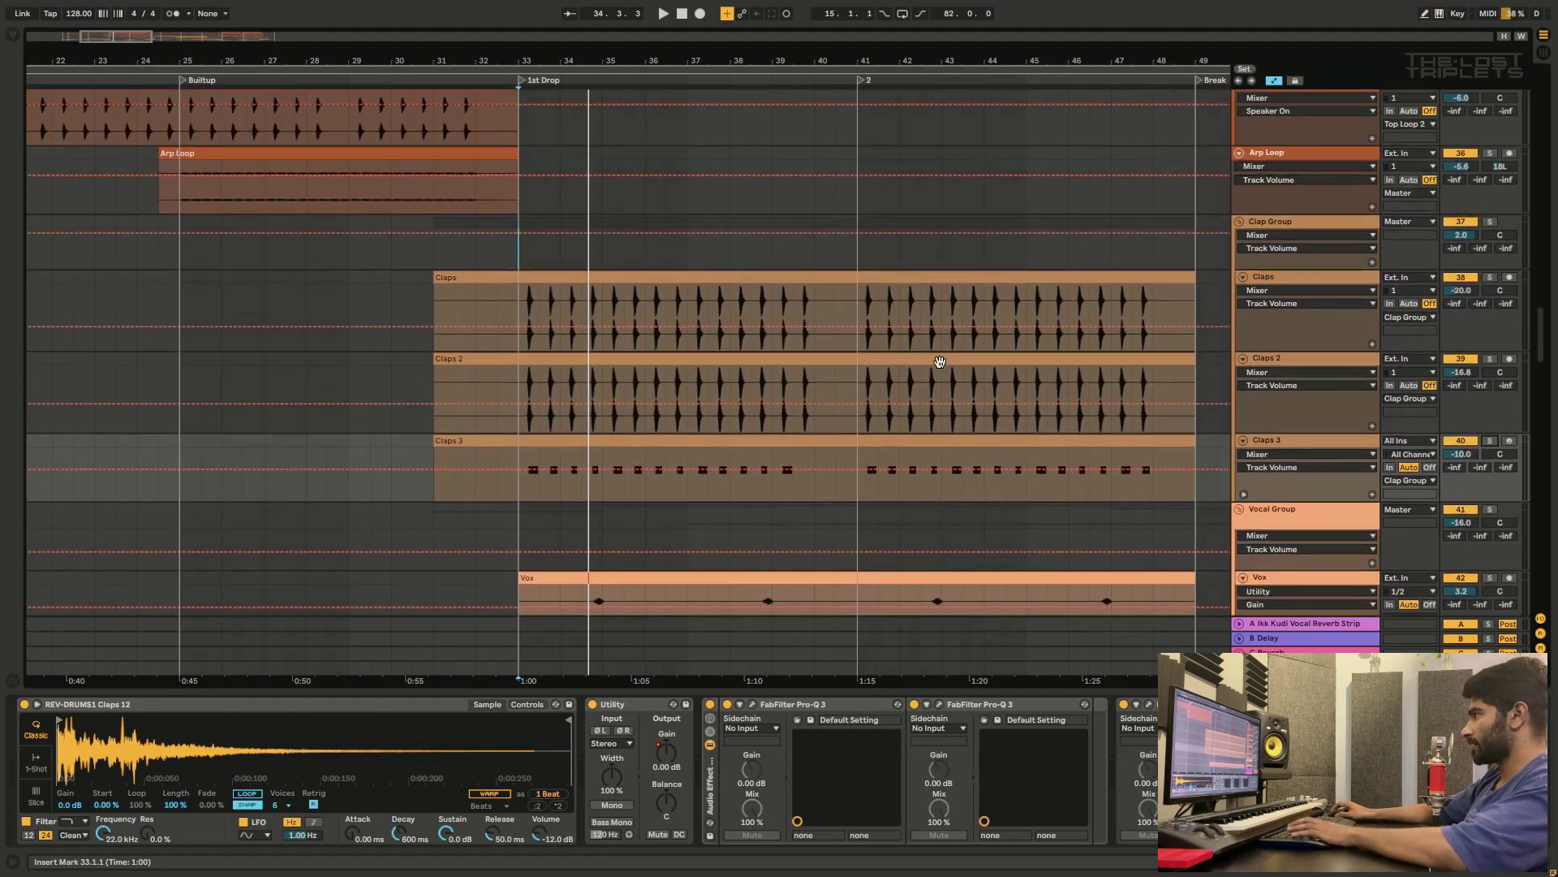
pyautogui.click(1279, 232)
pyautogui.scroll(-3, 1307, 487)
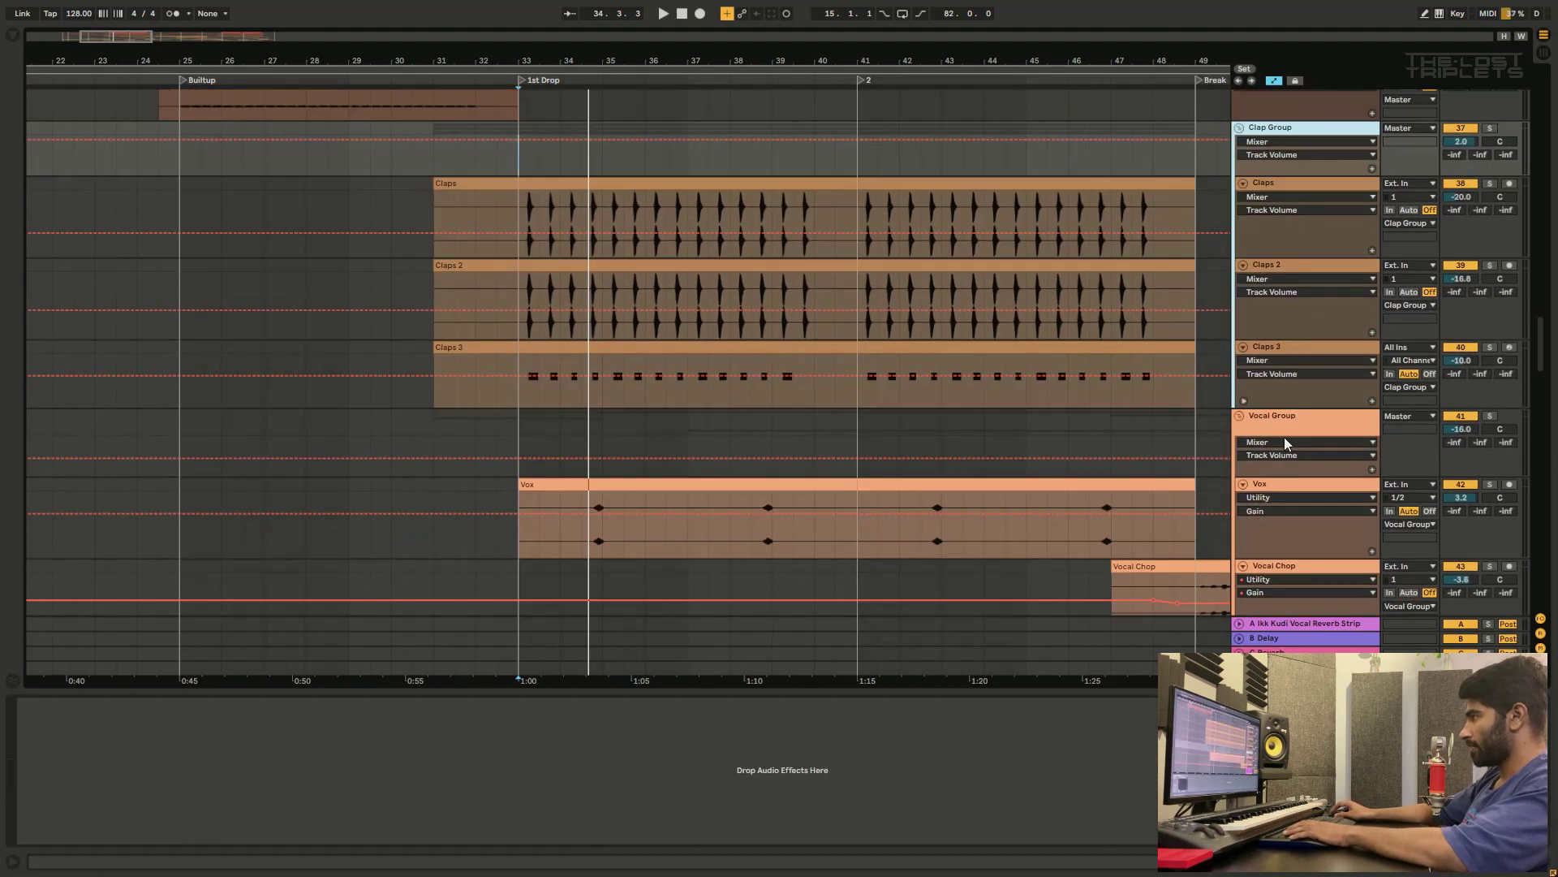
# Step: Solo the Vocal Group, display its effect chain, and play the Vox clip from bar 34.3
pyautogui.click(1284, 437)
pyautogui.click(1489, 416)
pyautogui.scroll(-5, 635, 415)
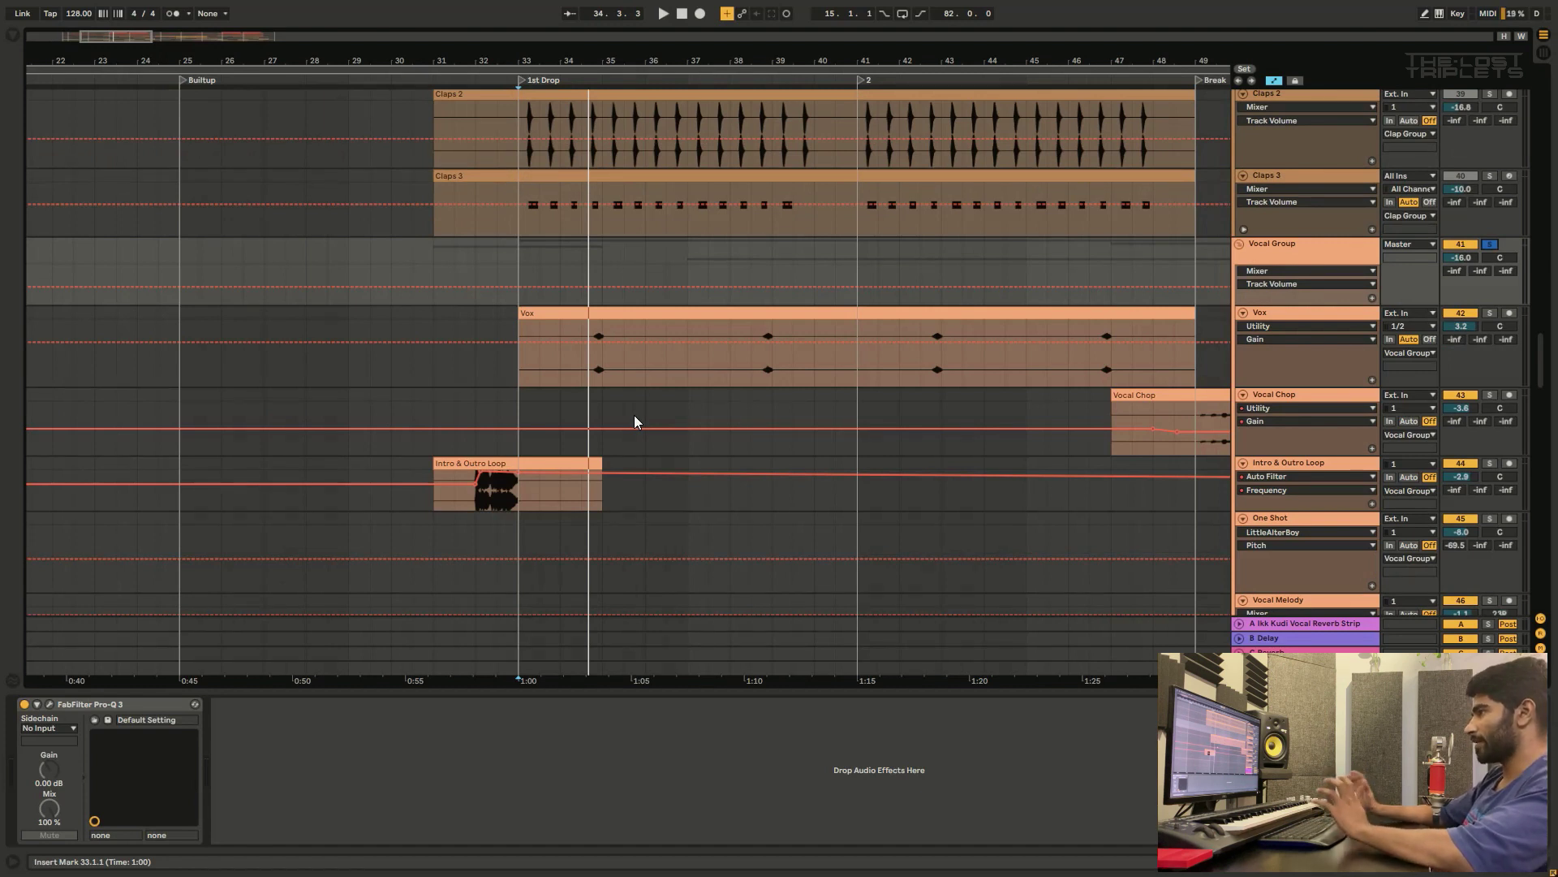
pyautogui.click(590, 379)
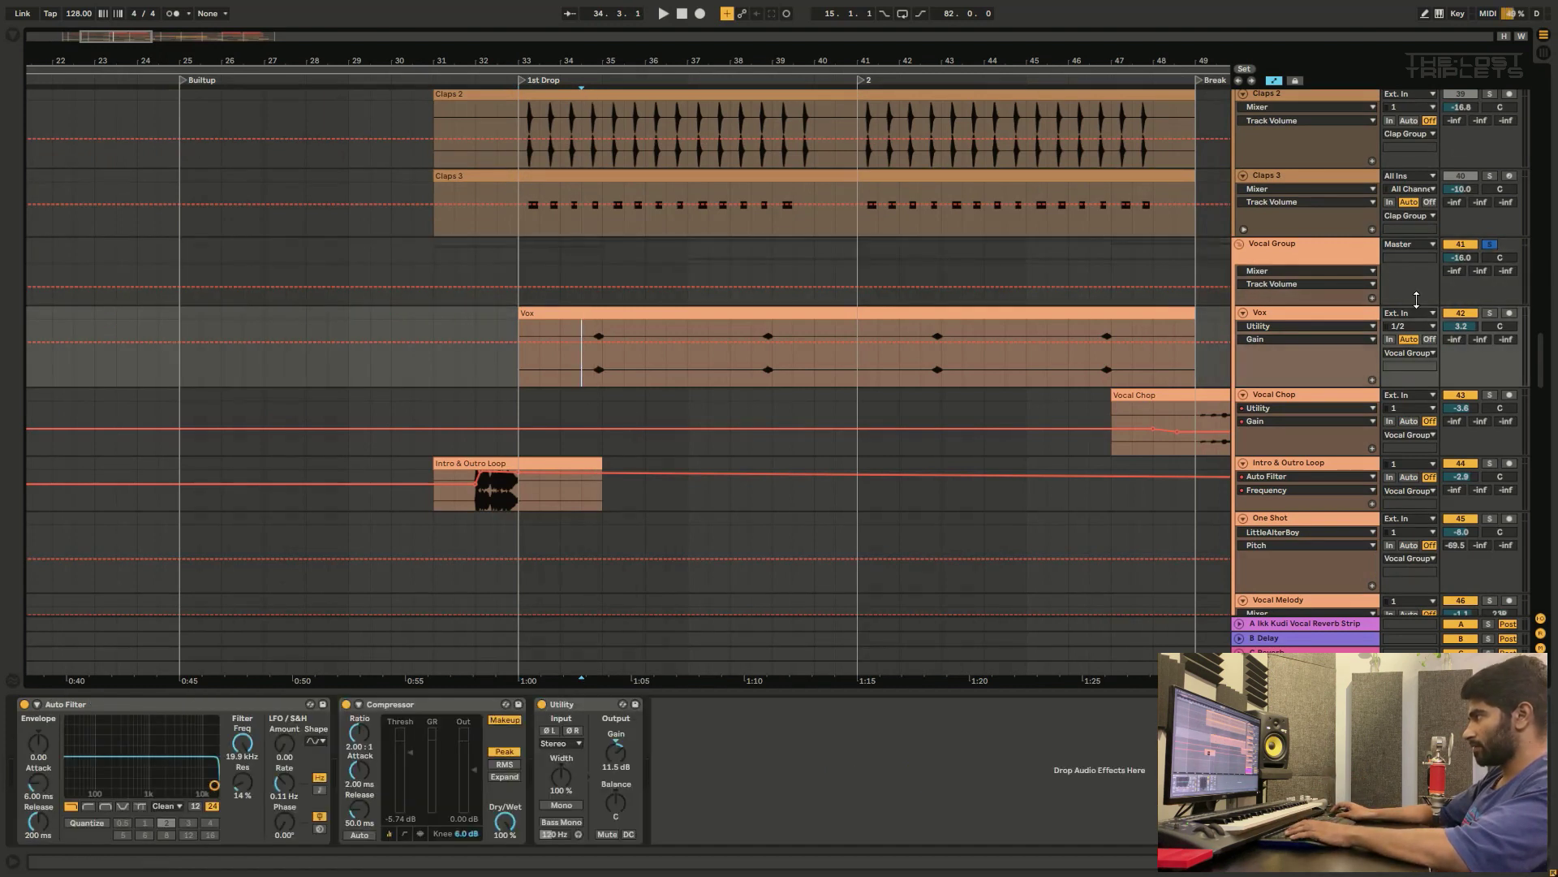
pyautogui.press('space')
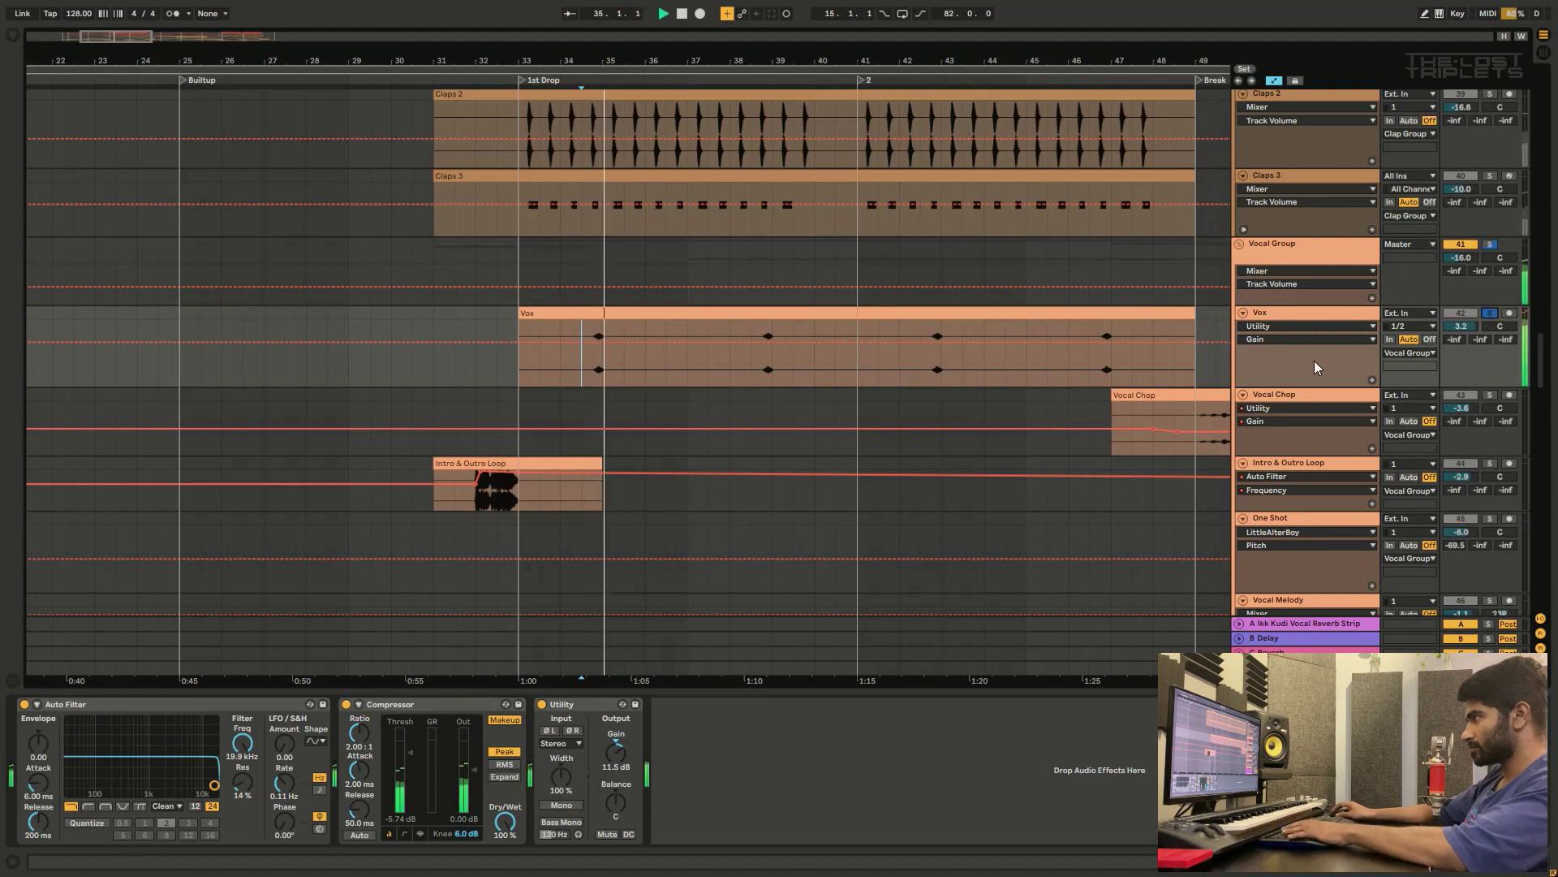
# Step: Audition the Vox track soloed, and replay it from bar 34.3 with all tracks unsoloed
pyautogui.click(1489, 312)
pyautogui.press('space')
pyautogui.press('space')
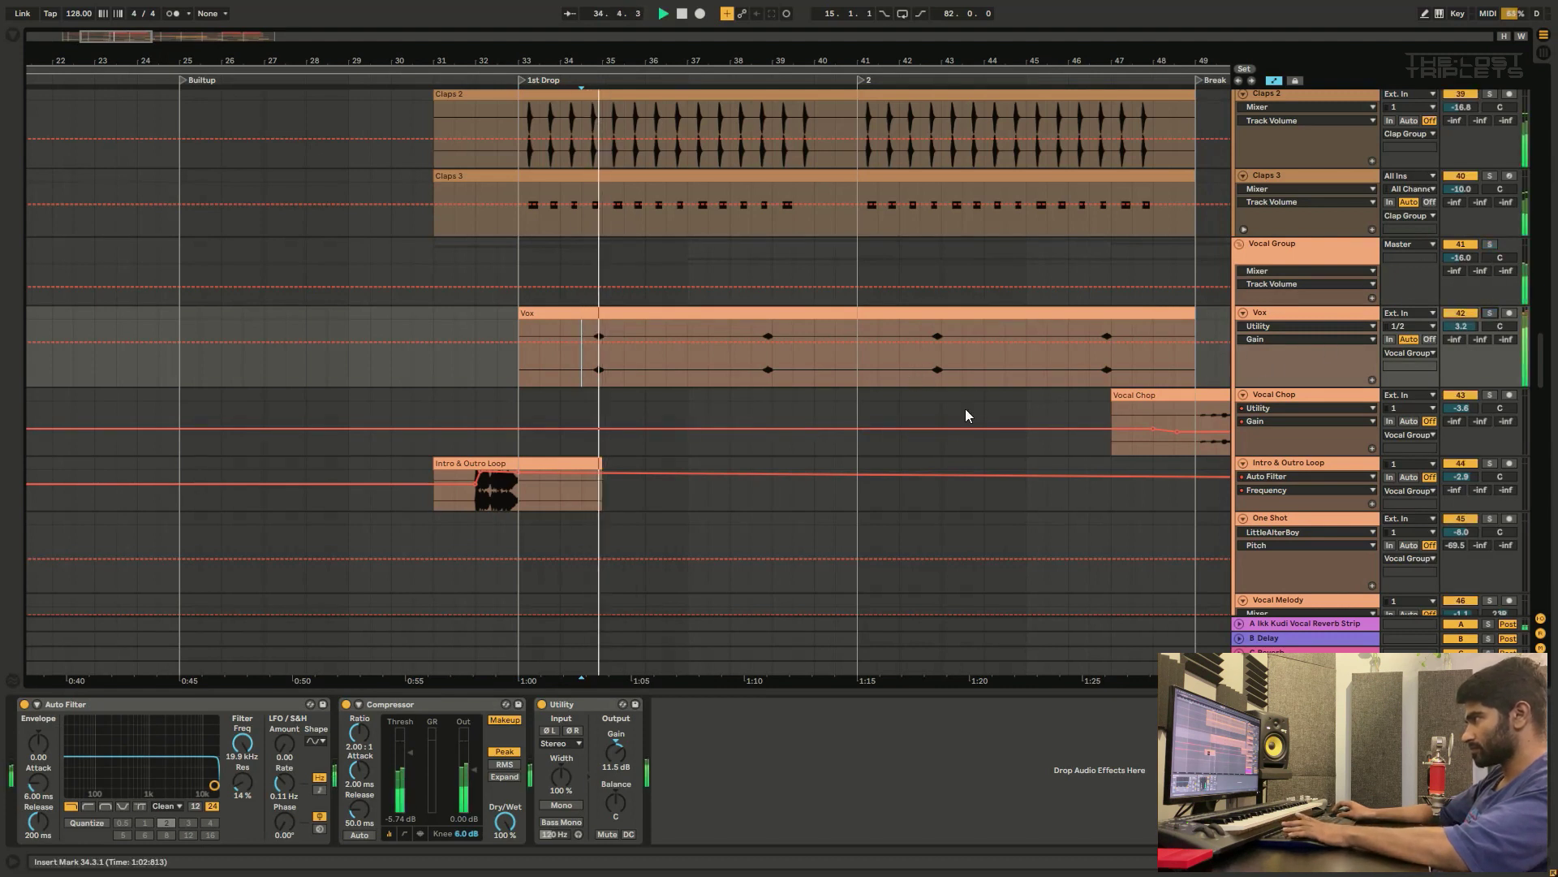
# Step: Stop playback, solo the Vocal Group again, and play all its layers from bar 34.3
pyautogui.click(1312, 264)
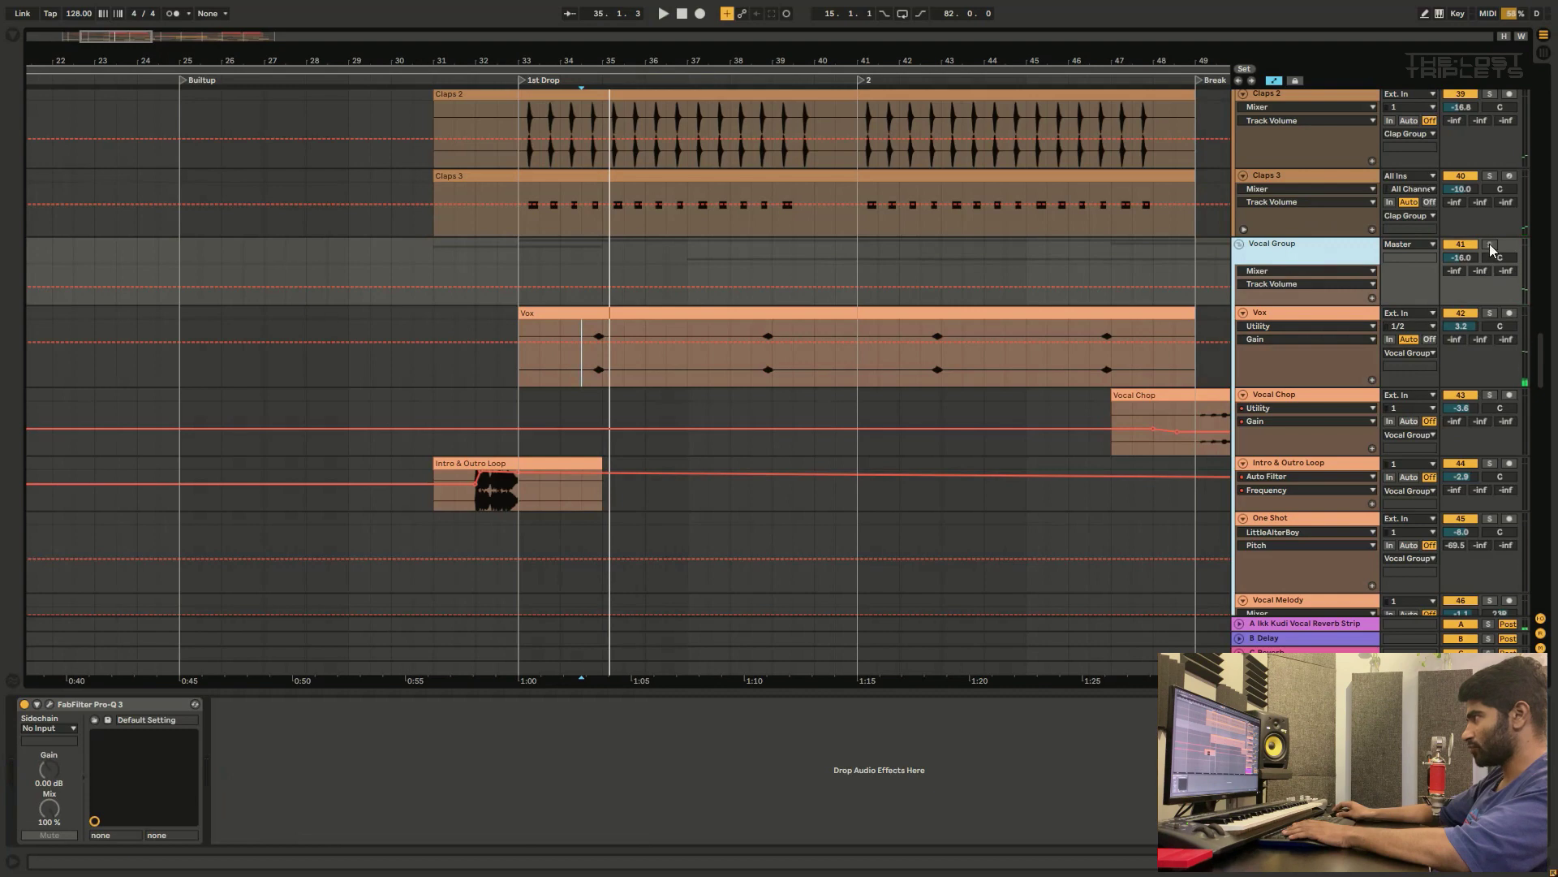
pyautogui.click(1490, 244)
pyautogui.scroll(-1, 781, 276)
pyautogui.click(582, 216)
pyautogui.press('space')
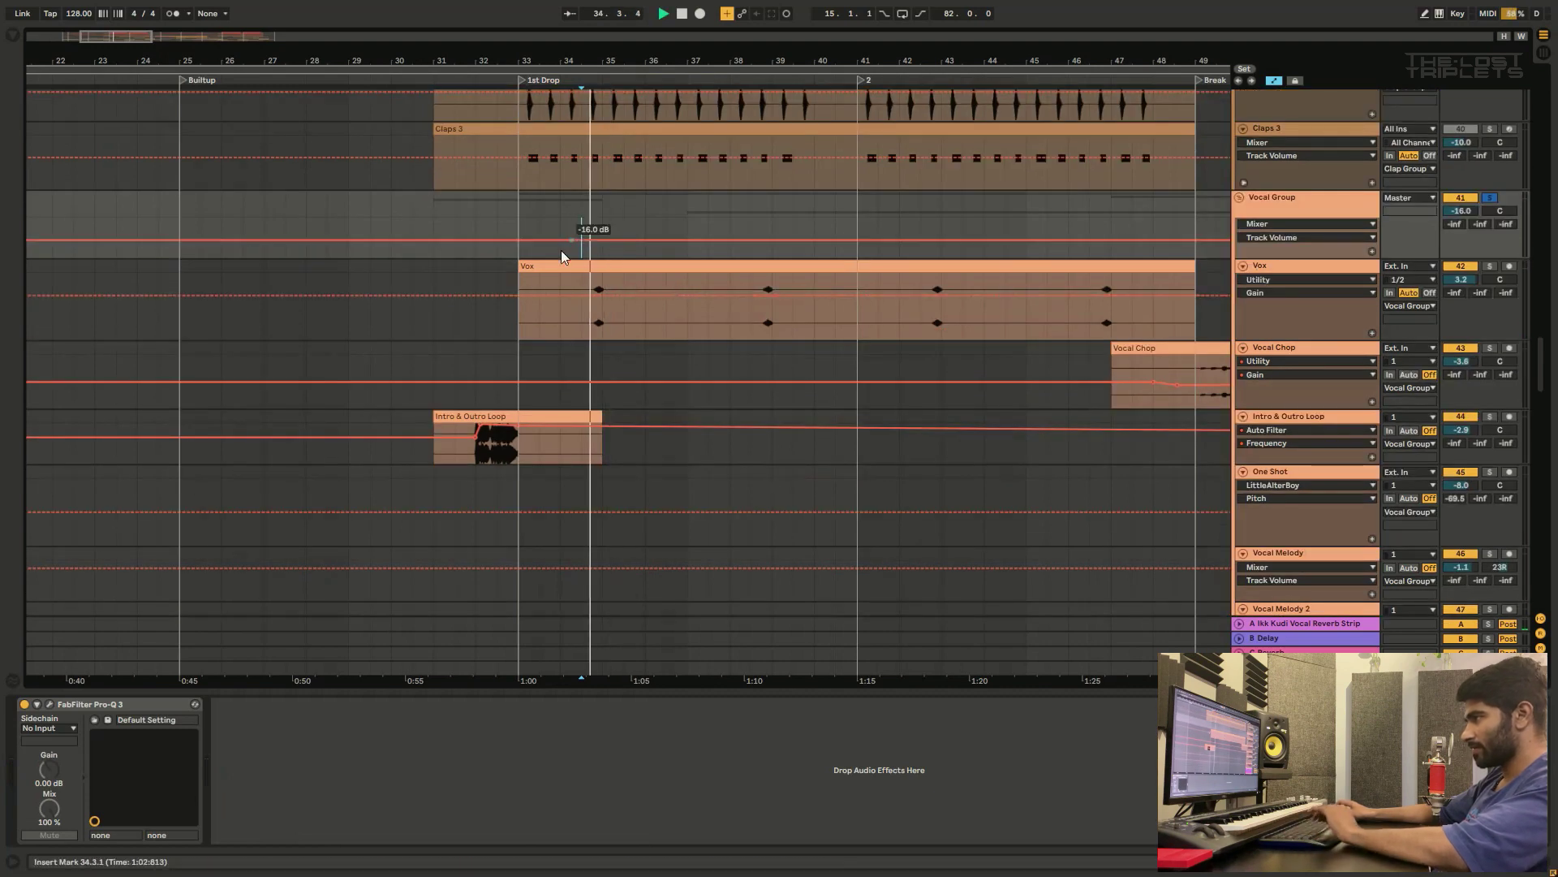
# Step: Solo the Drop Vocals (South Side) track and play its first phrase from bar 39
pyautogui.scroll(-5, 954, 323)
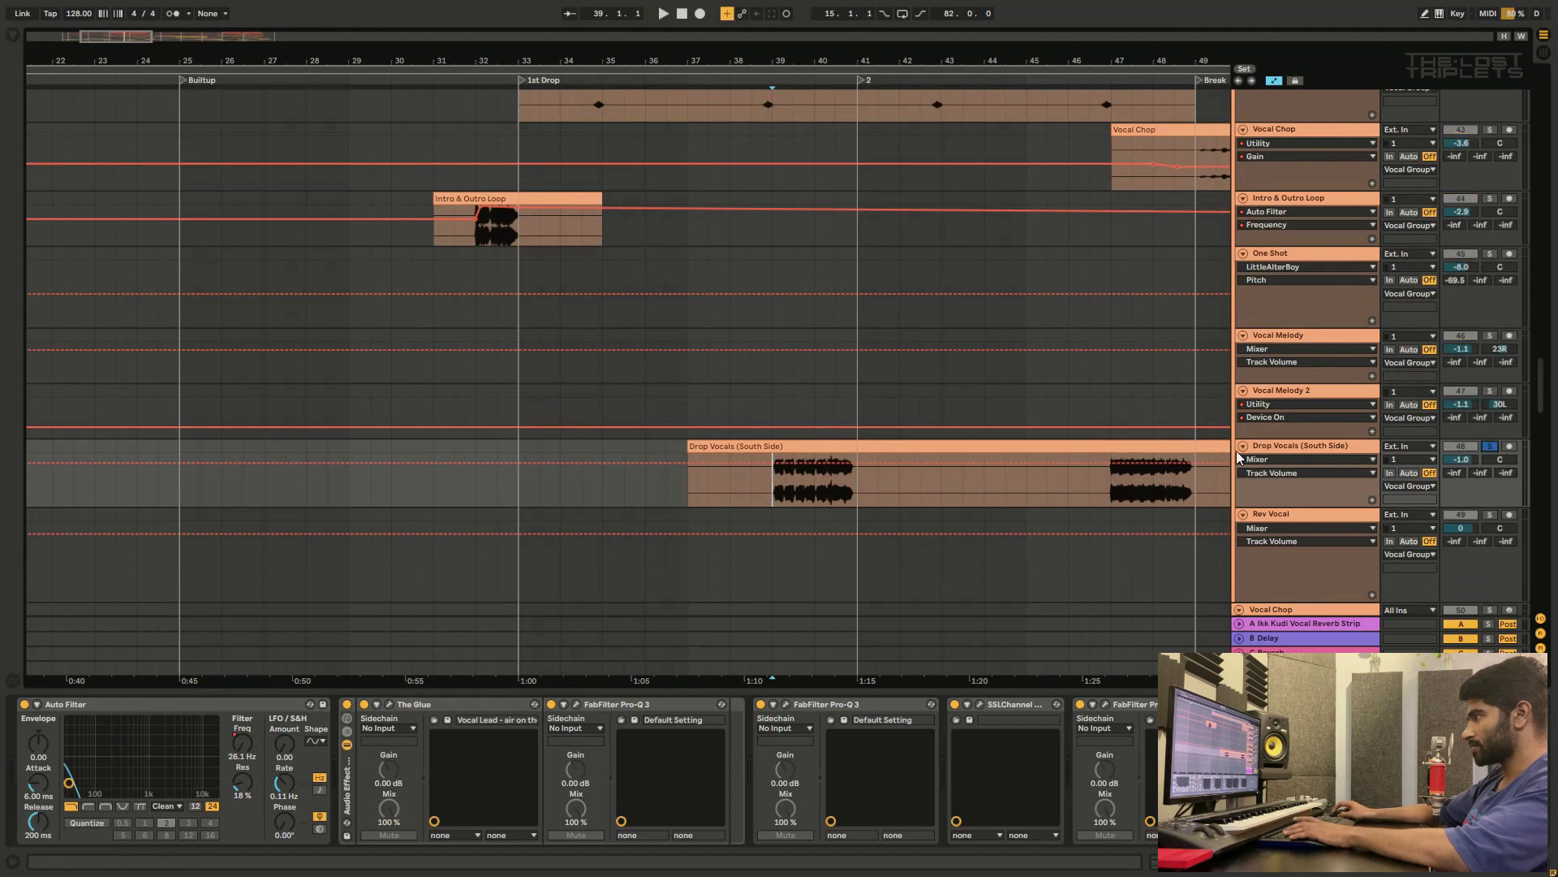
pyautogui.press('space')
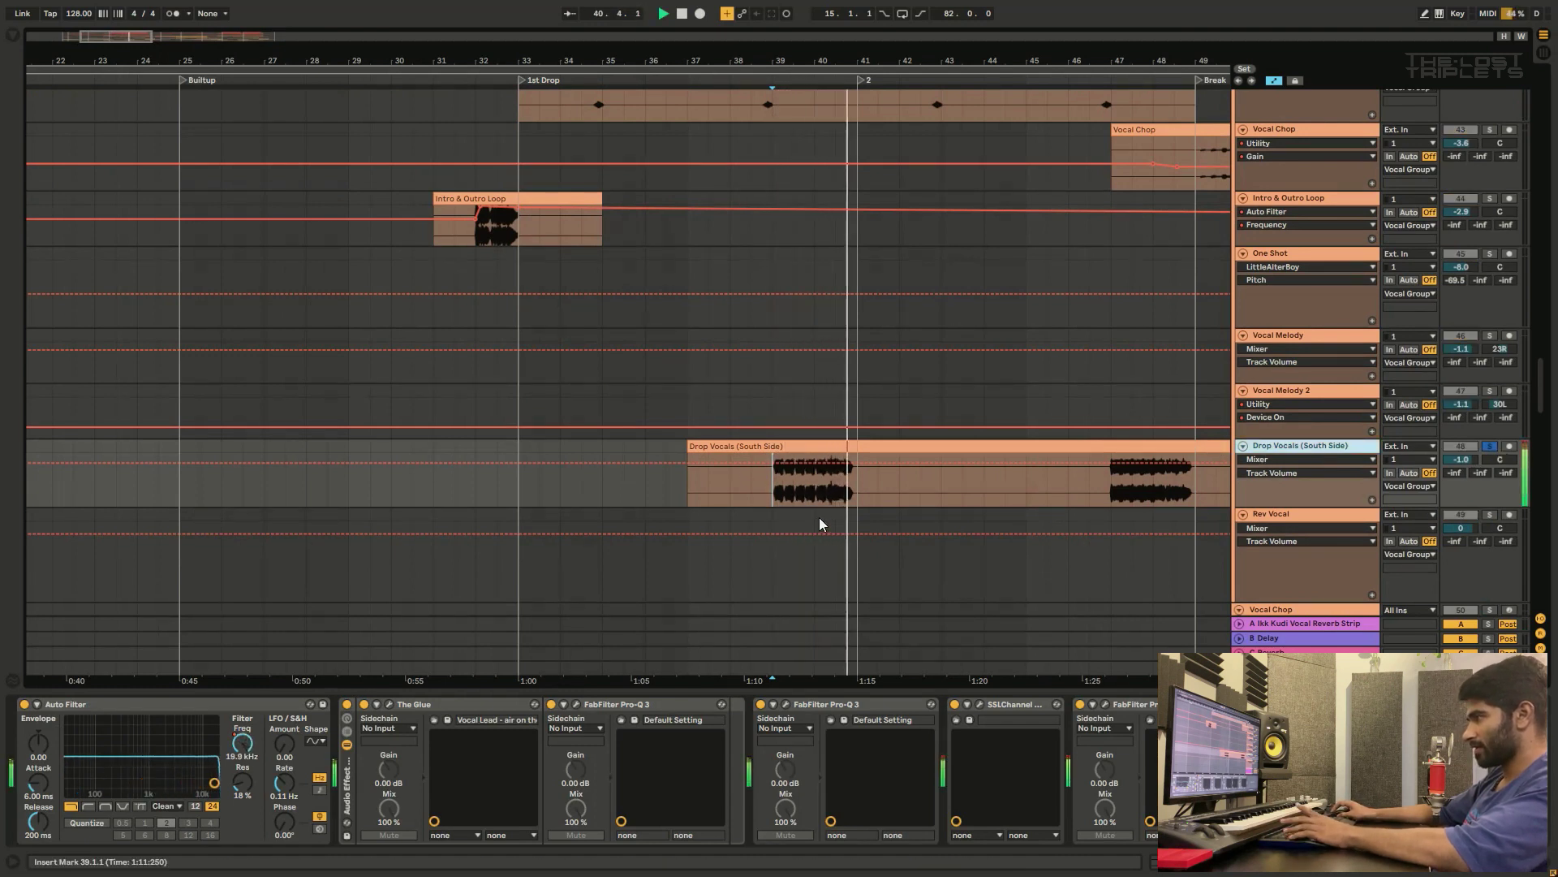
pyautogui.press('space')
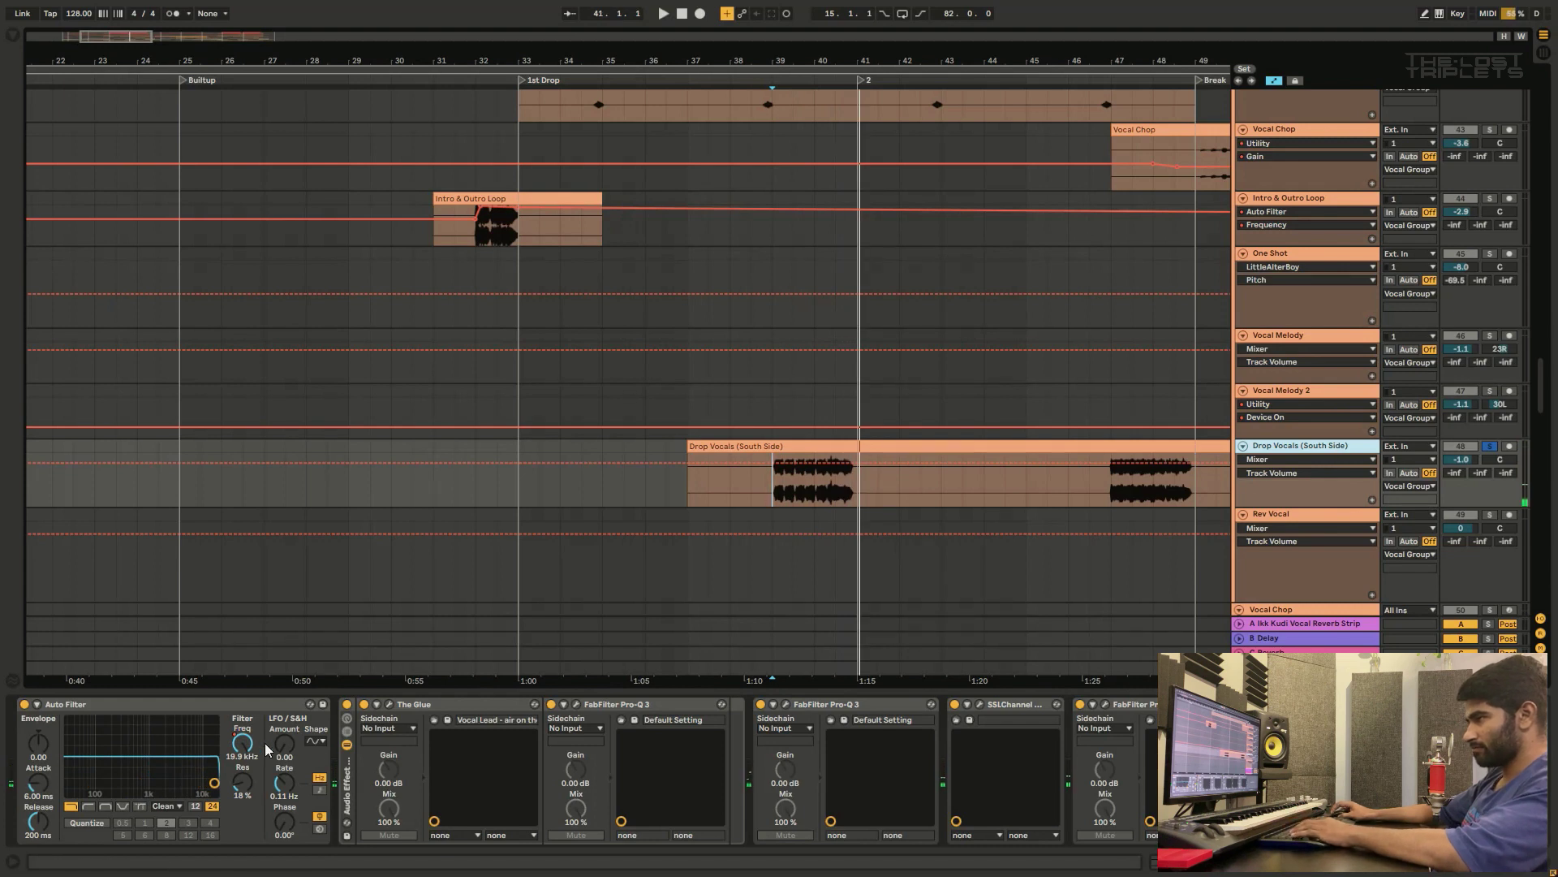
# Step: Show the Auto Filter frequency automation on the Drop Vocals (South Side) track and view The Glue compressor's settings
pyautogui.click(250, 748)
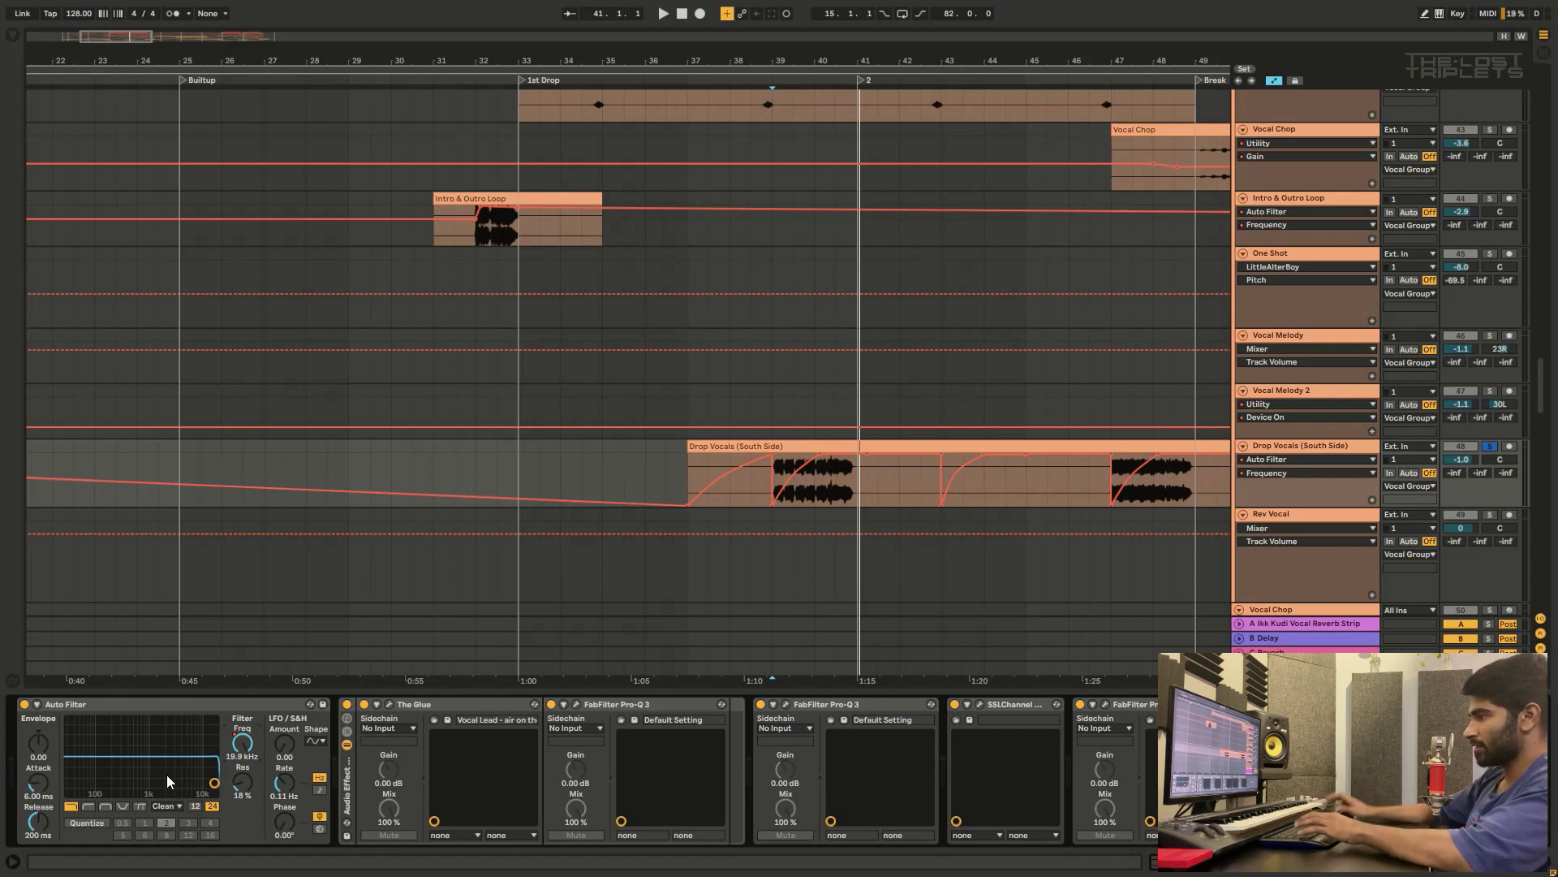
pyautogui.click(388, 706)
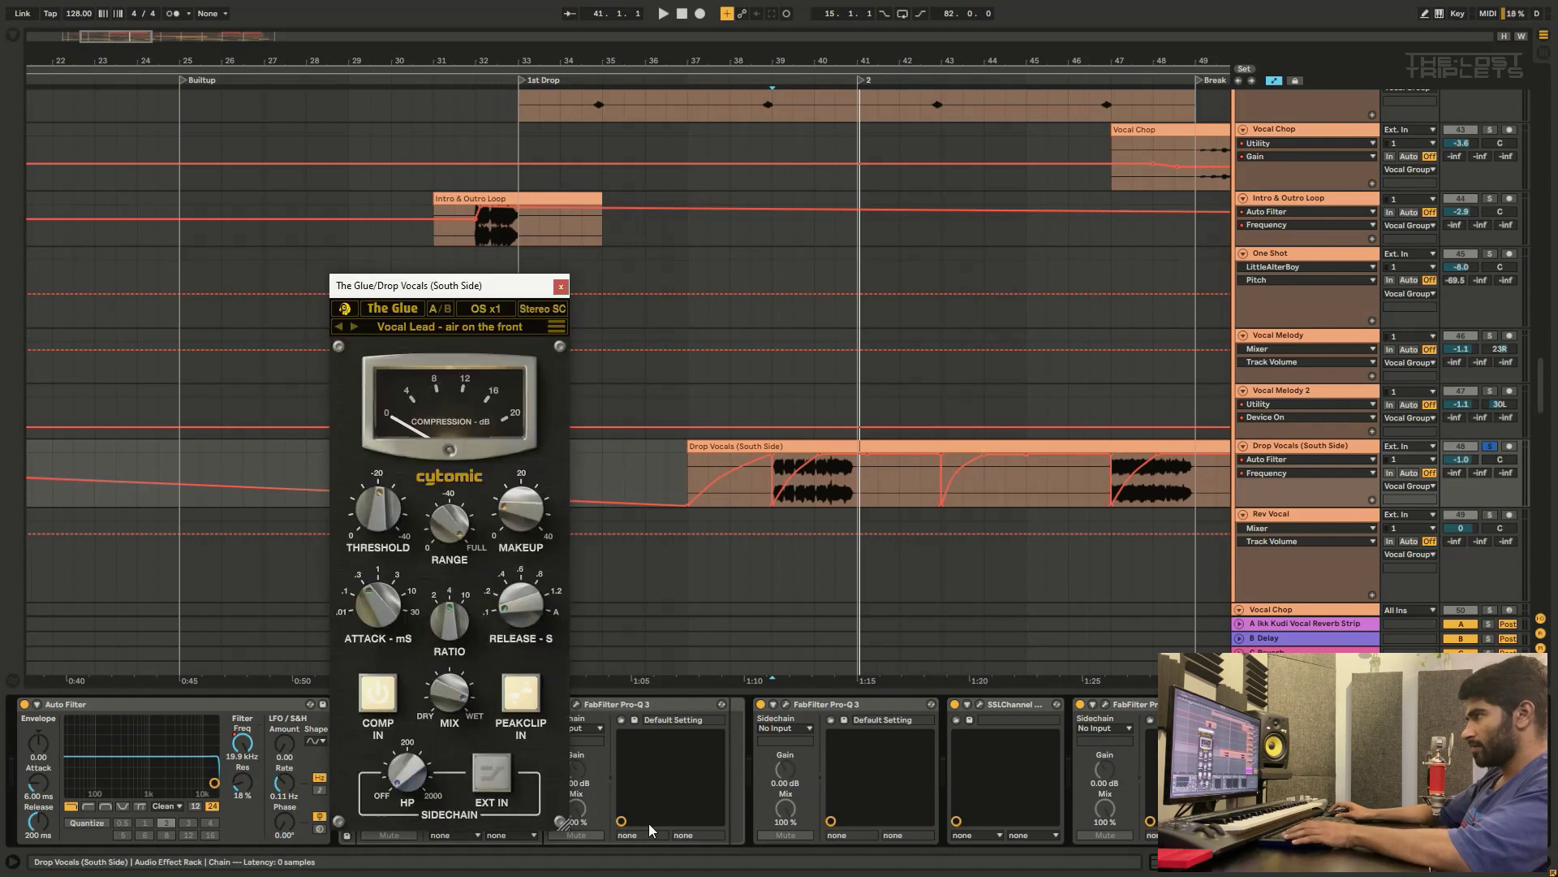
pyautogui.click(560, 288)
pyautogui.press('Delete')
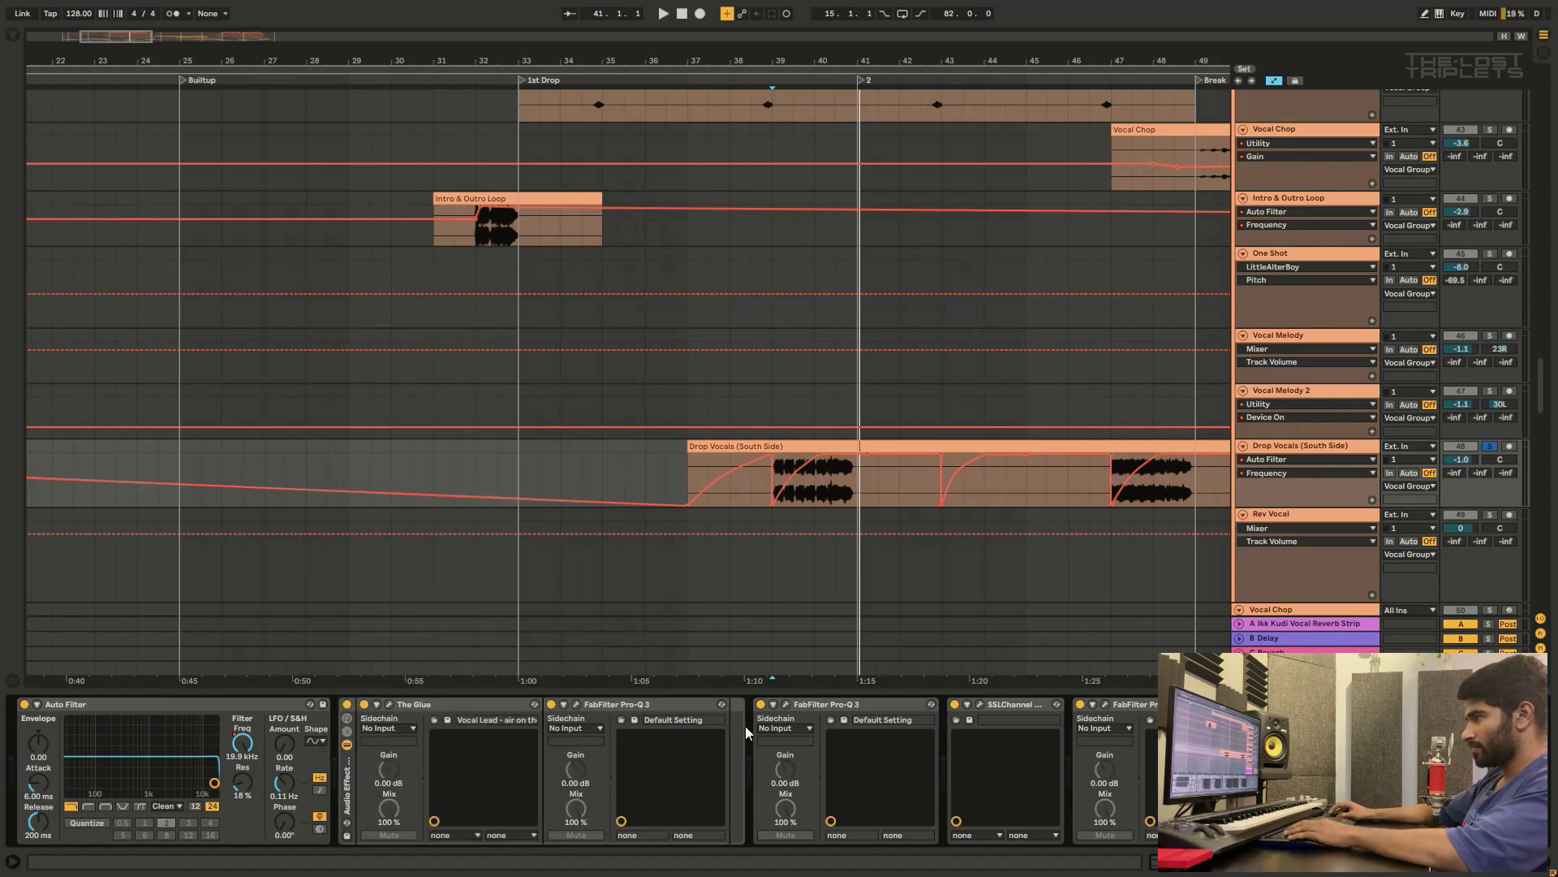
# Step: View the settings of the first two FabFilter Pro-Q 3 equalizers and the SSLChannel on the Drop Vocals track
pyautogui.click(577, 705)
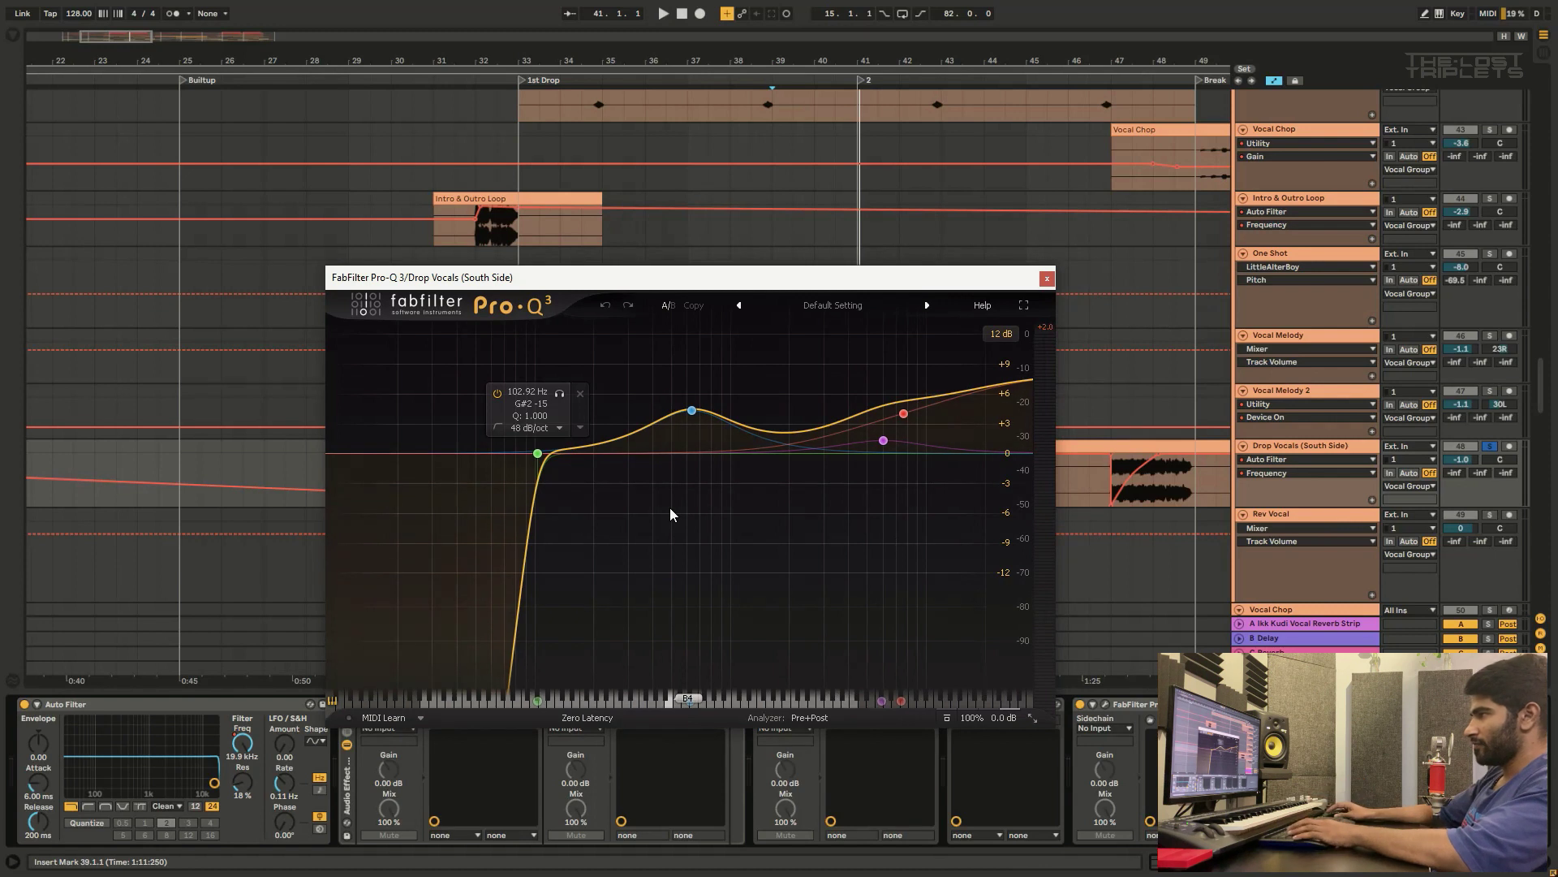
pyautogui.moveTo(1059, 283); pyautogui.dragTo(1054, 282)
pyautogui.click(1045, 280)
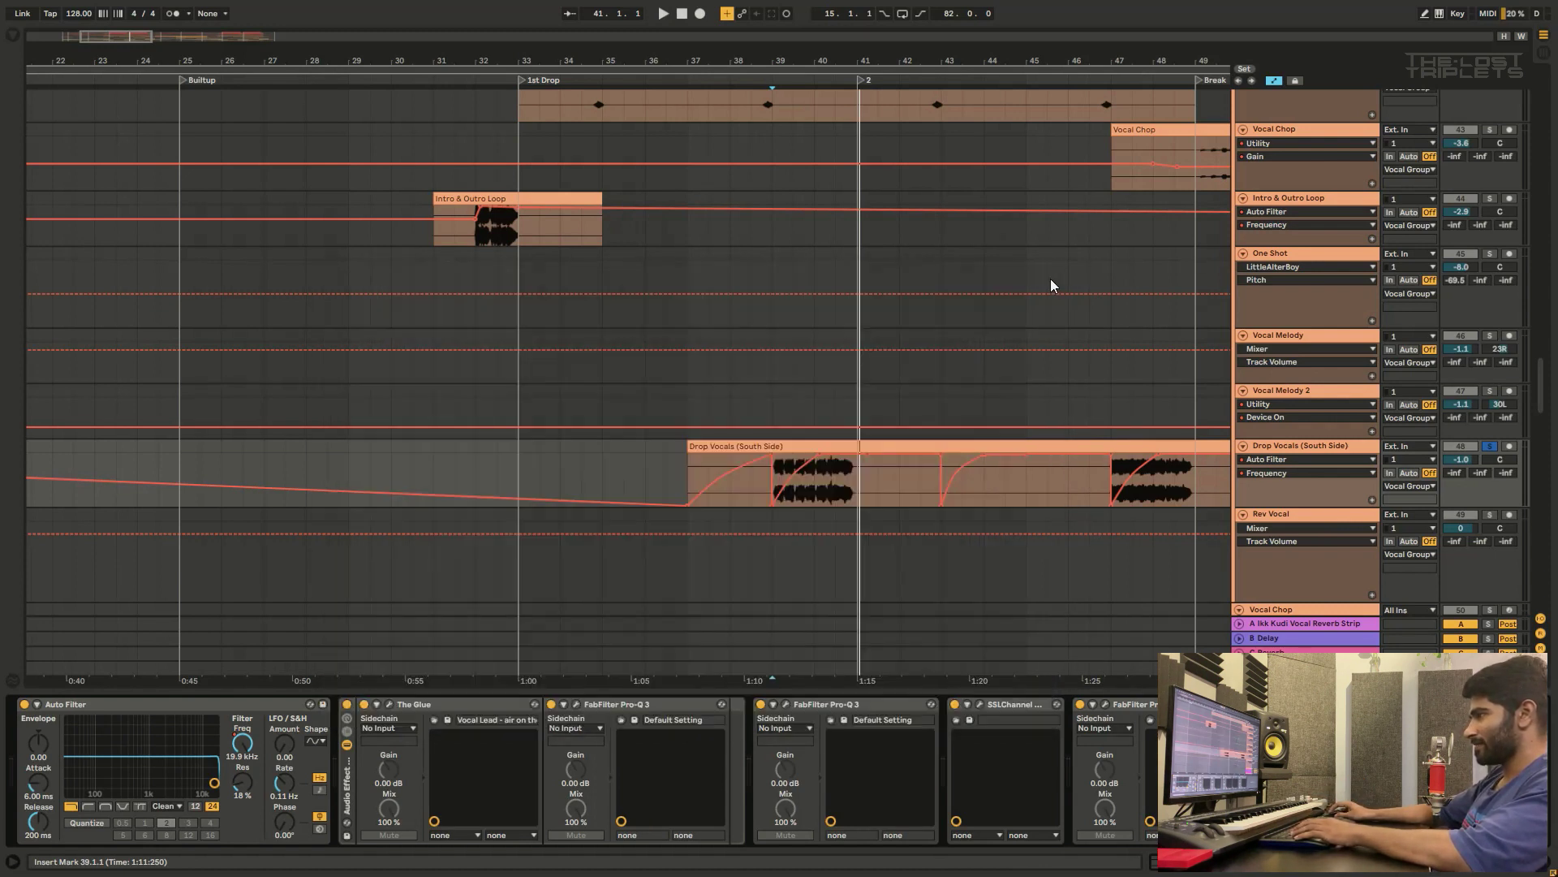
pyautogui.click(787, 704)
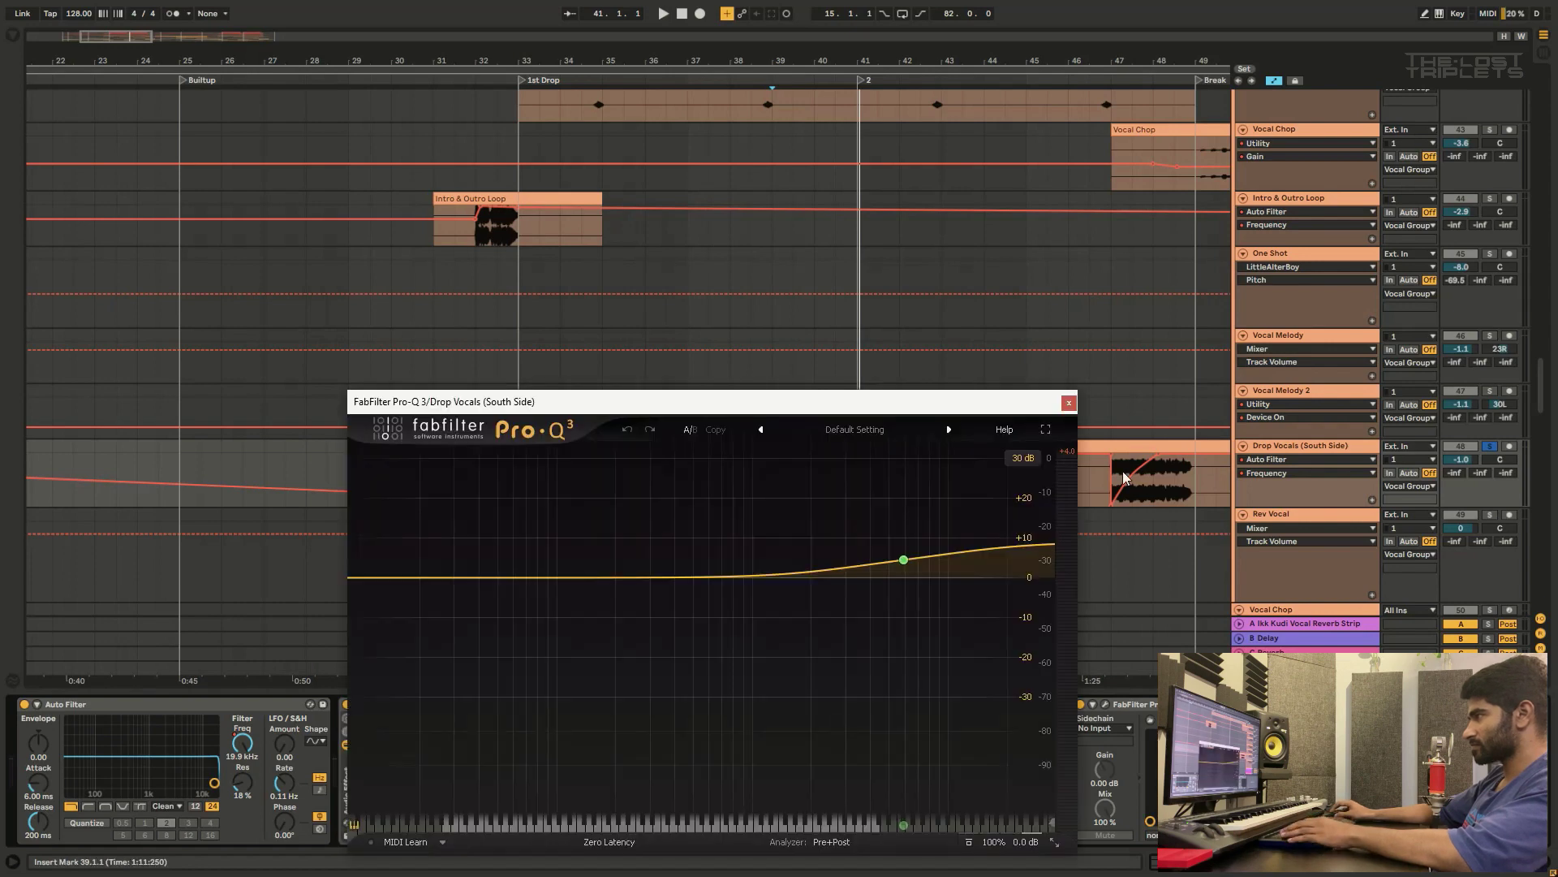
pyautogui.click(1059, 400)
pyautogui.click(981, 704)
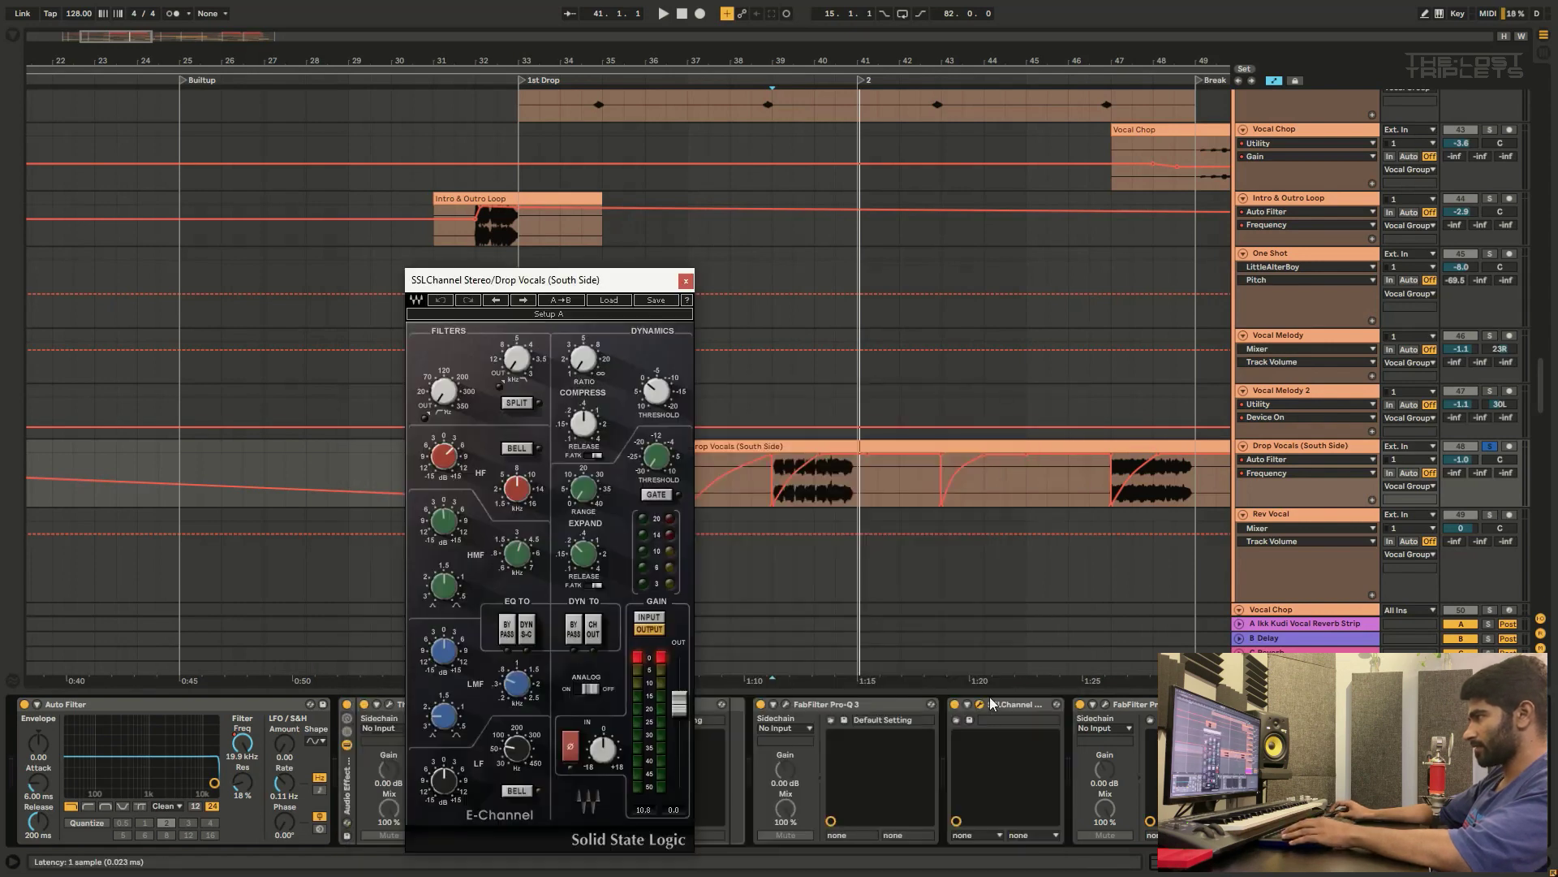
pyautogui.click(686, 283)
# Step: Solo the Brass Shot track and play it from bar 38.3 with its sampler and effects displayed
pyautogui.scroll(-2, 593, 404)
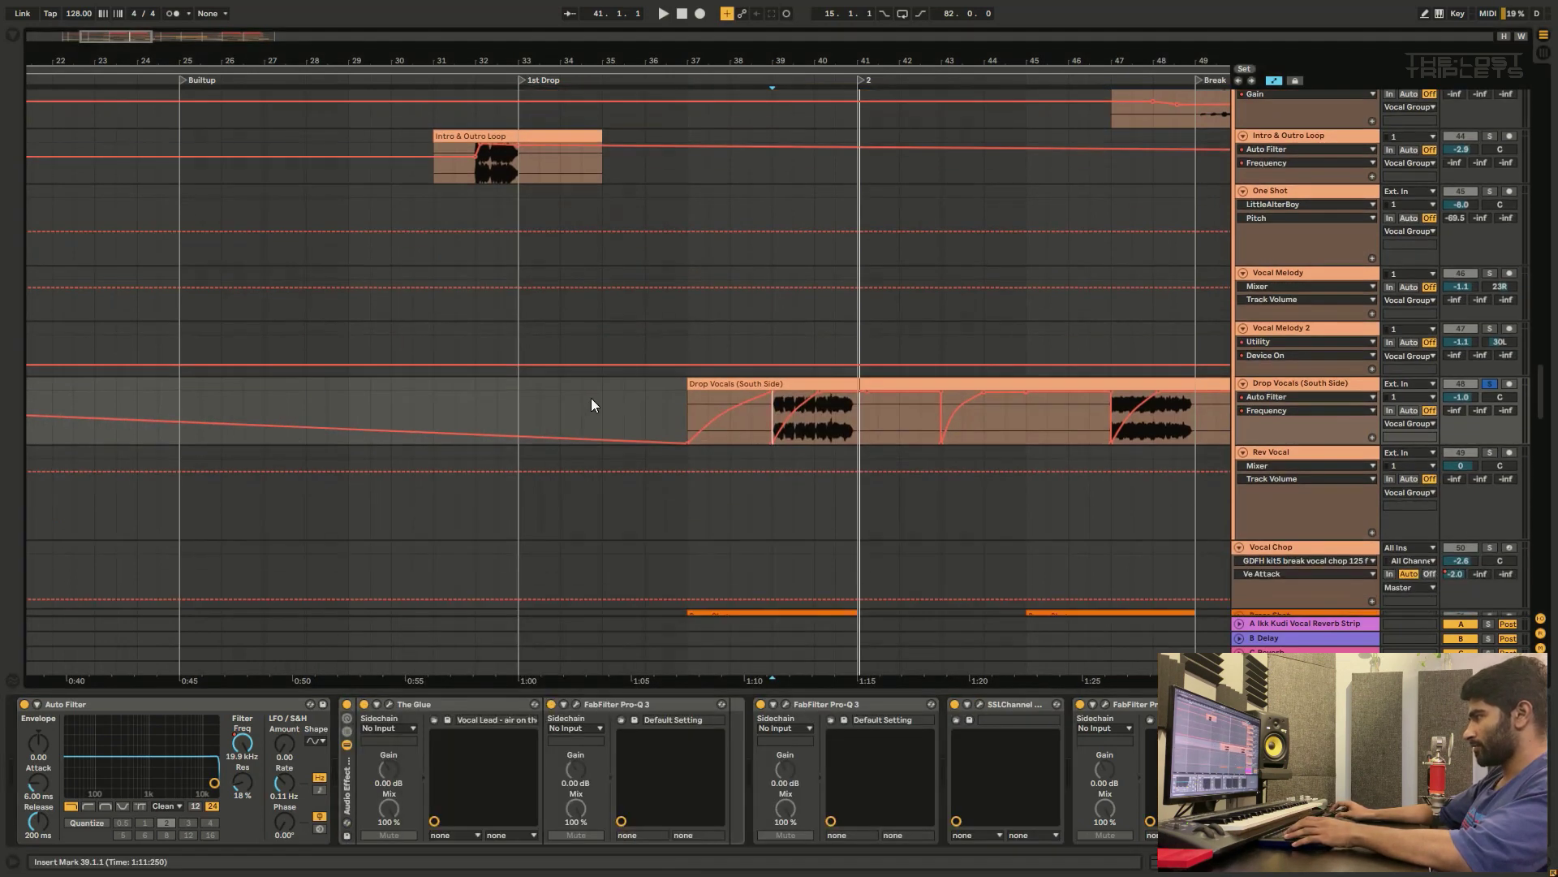
pyautogui.scroll(-4, 889, 495)
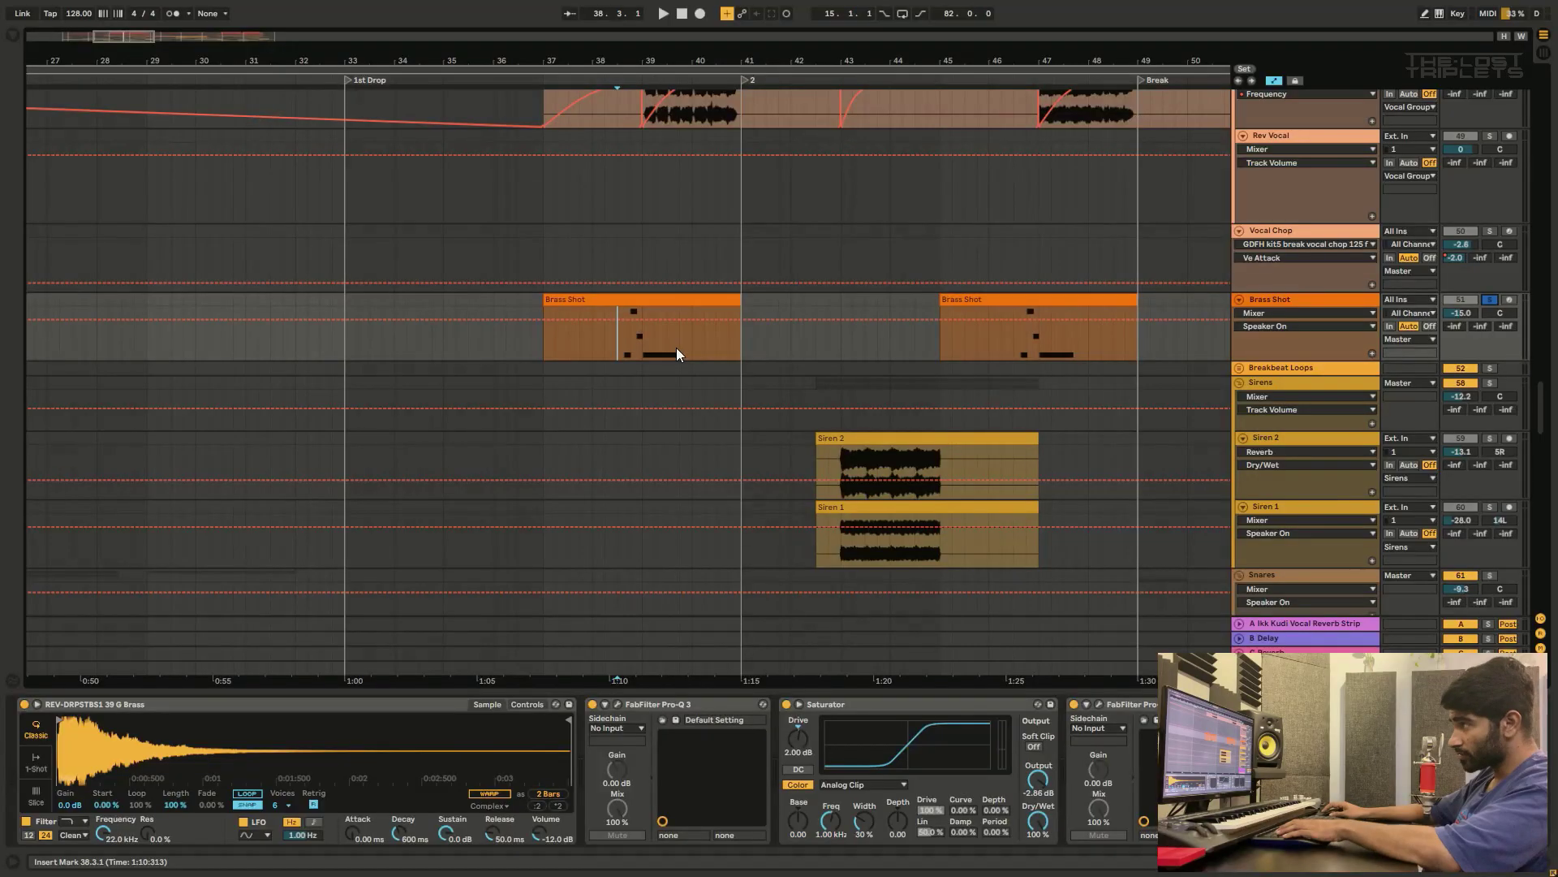
pyautogui.press('space')
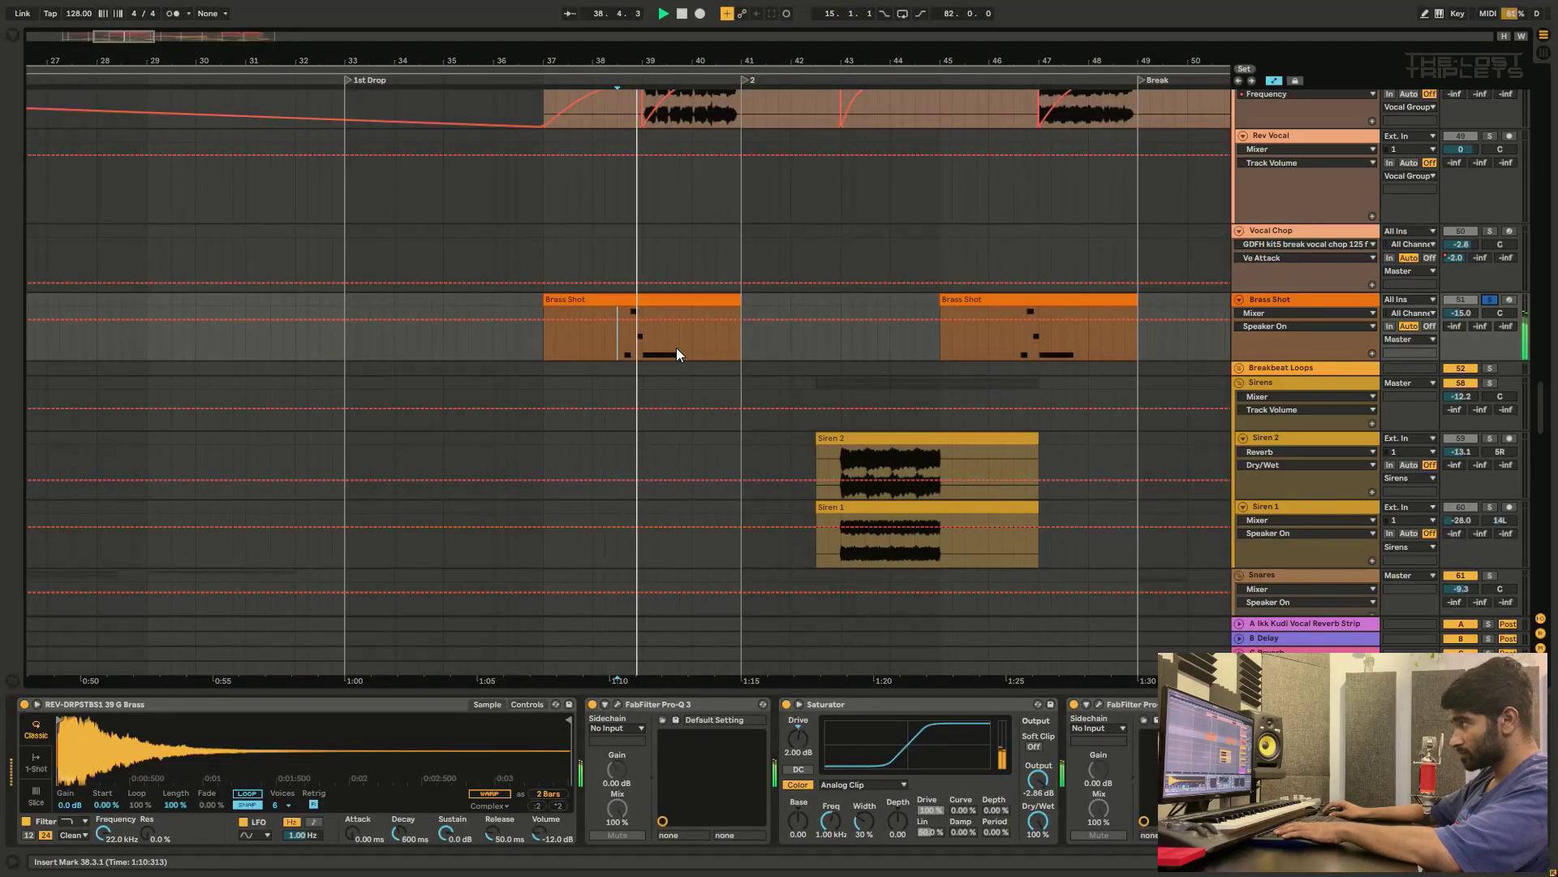
pyautogui.click(1277, 299)
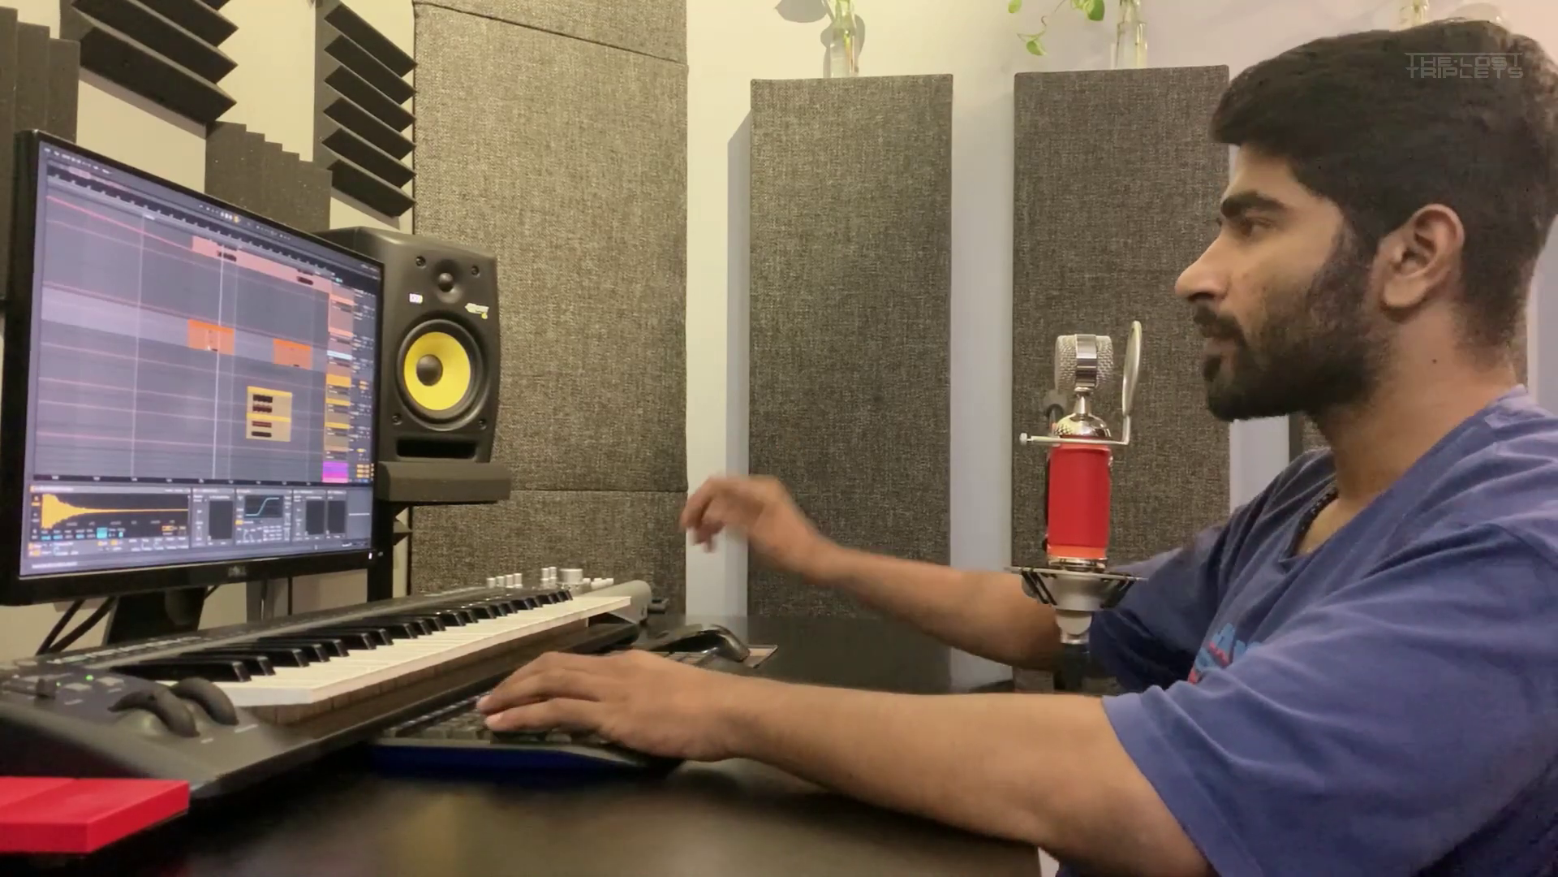
pyautogui.hotkey('ctrl', 'z')
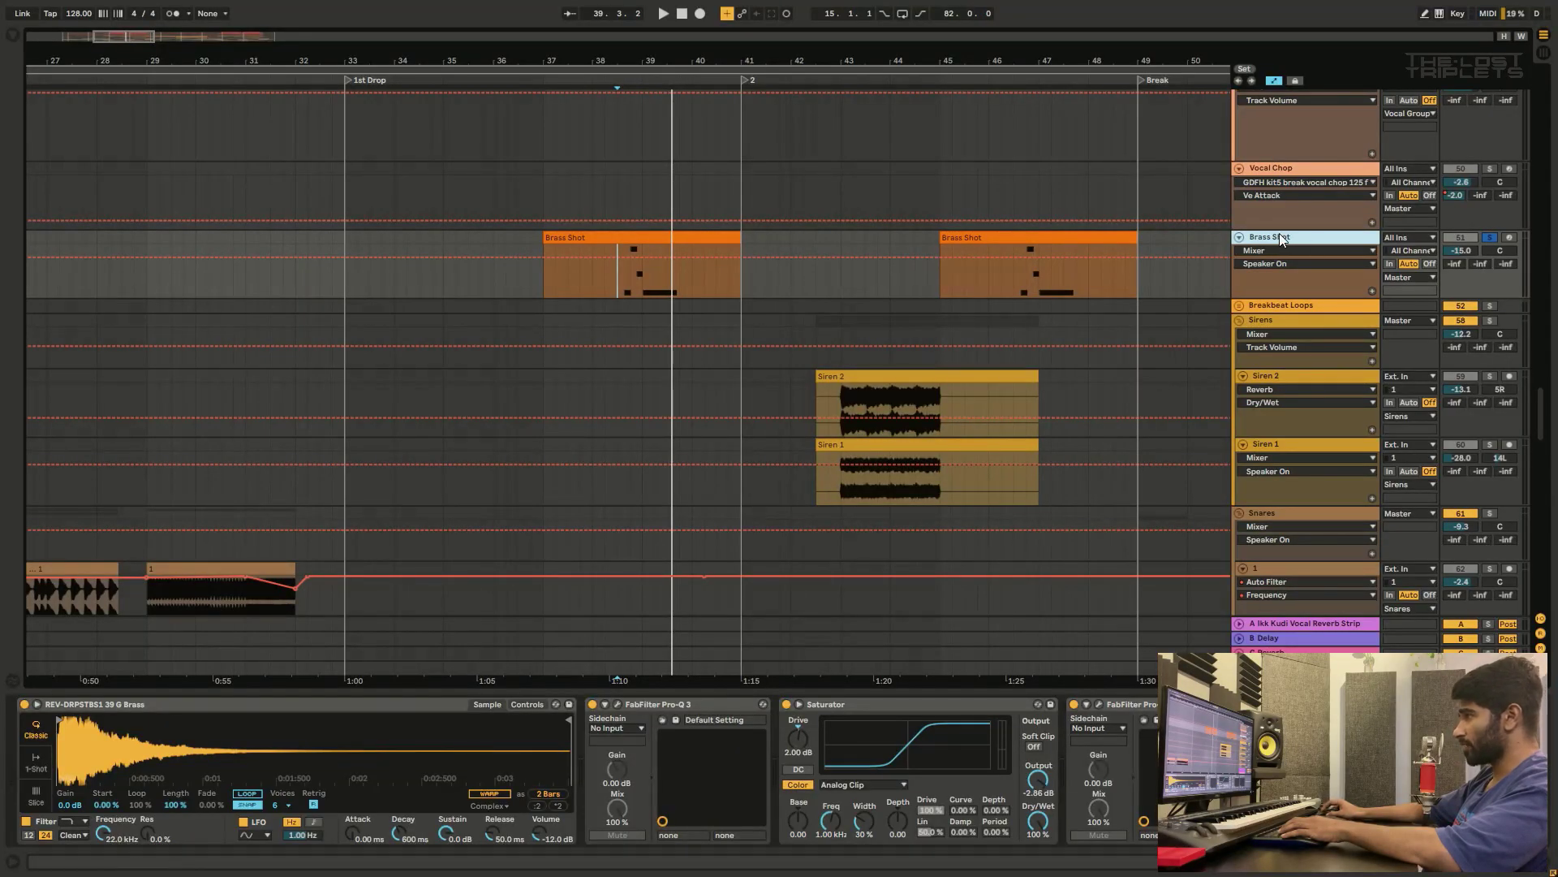
# Step: Solo the Sirens group and play its two siren layers from bar 43
pyautogui.scroll(-2, 942, 374)
pyautogui.click(840, 368)
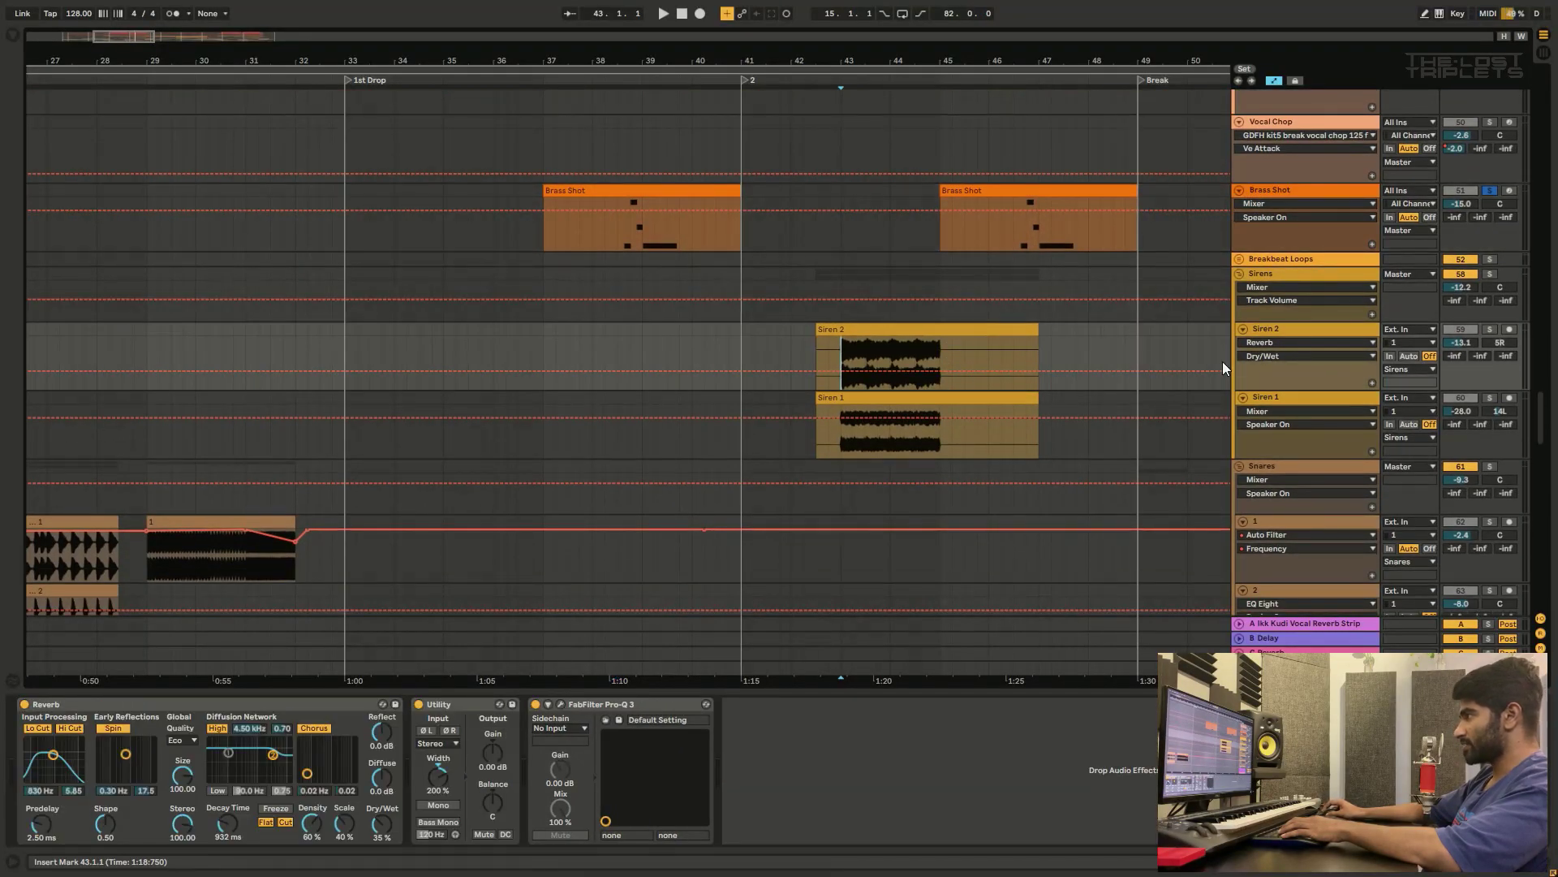
pyautogui.click(1490, 280)
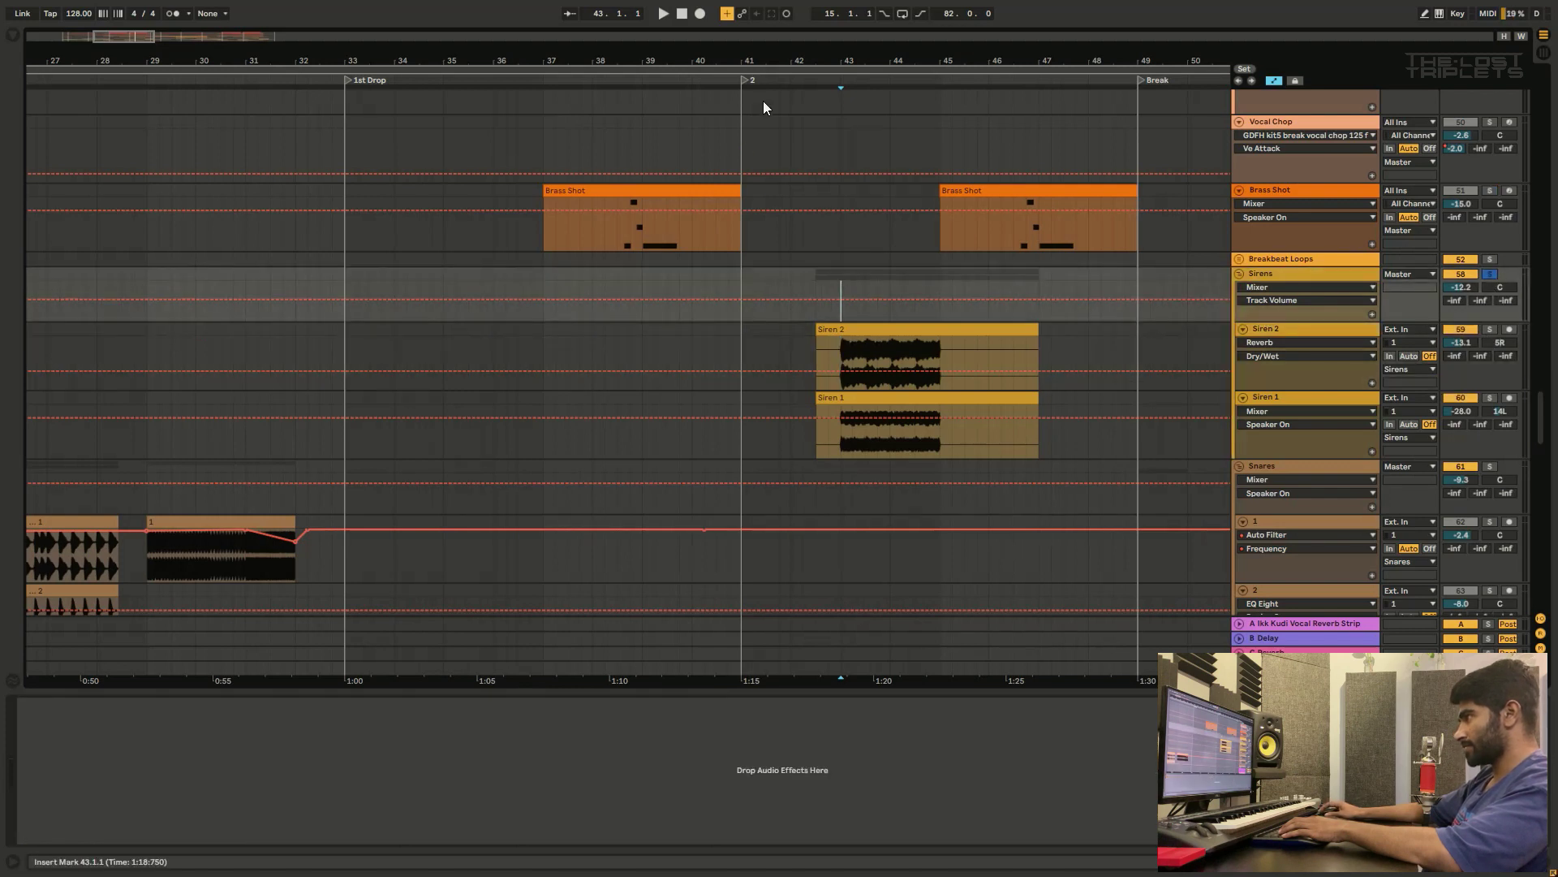
pyautogui.hscroll(1, 763, 106)
pyautogui.scroll(-2, 755, 114)
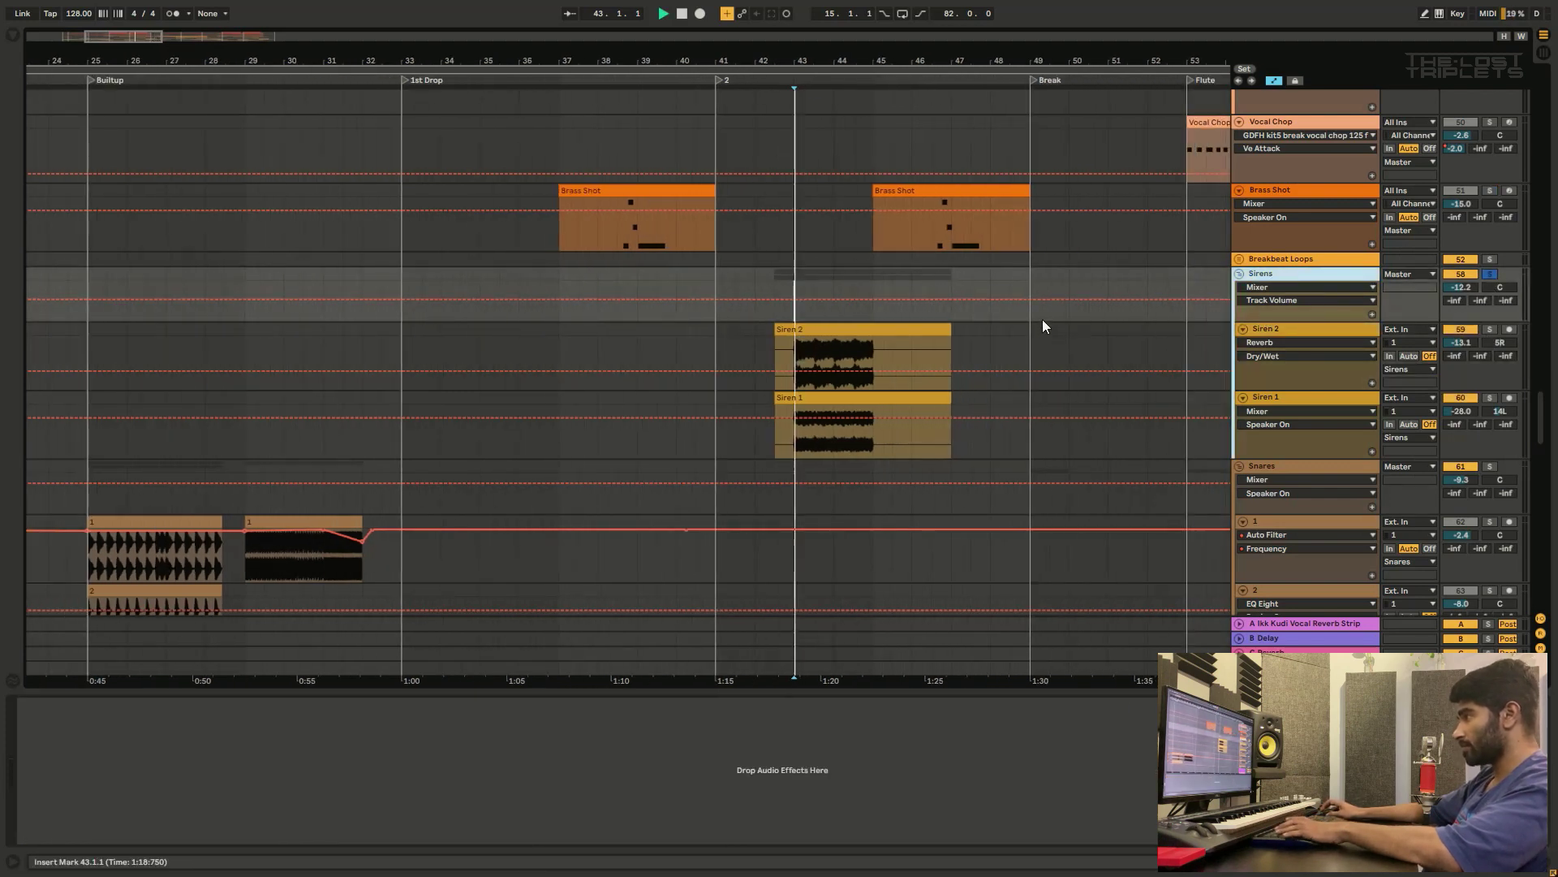
# Step: Play the full mix from bar 43 with all tracks unsoloed, and look over the drop's vocal and top-loop tracks
pyautogui.press('space')
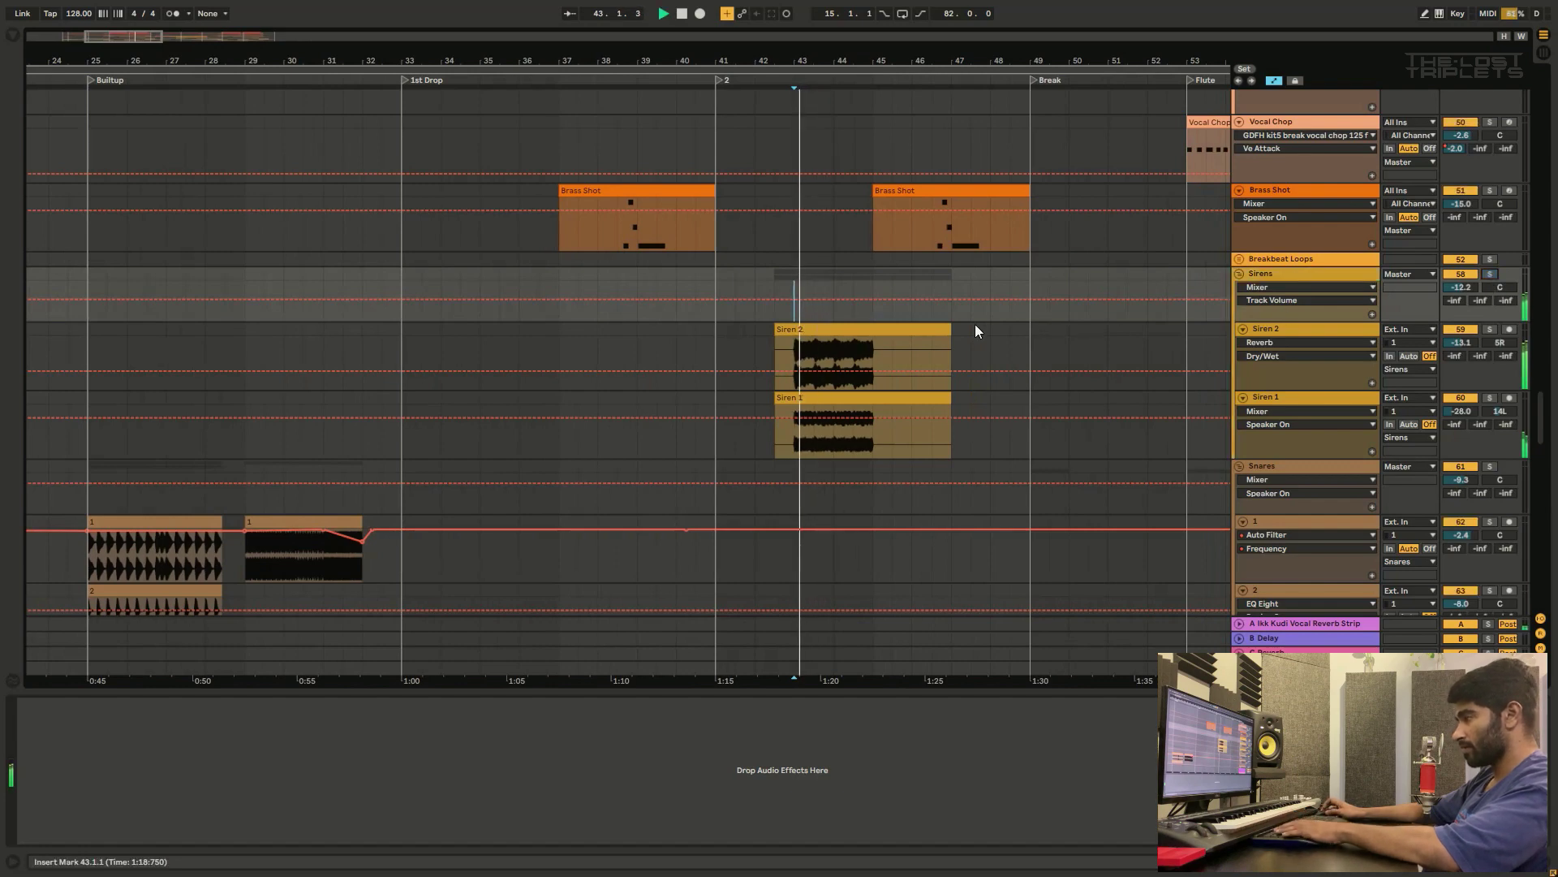
pyautogui.scroll(6, 976, 324)
pyautogui.scroll(15, 976, 325)
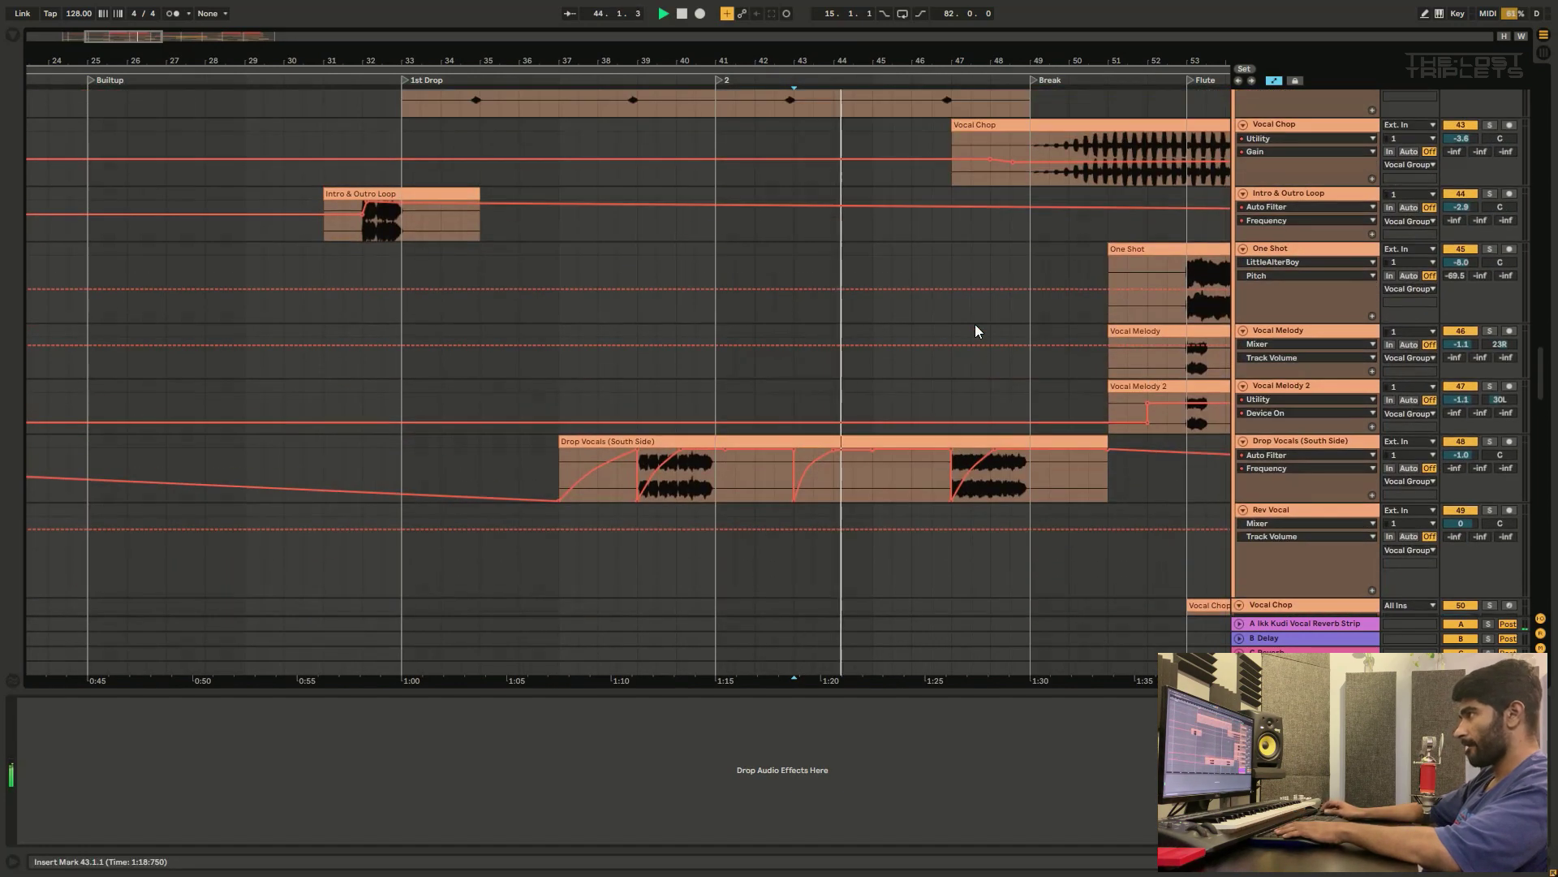
pyautogui.scroll(10, 975, 330)
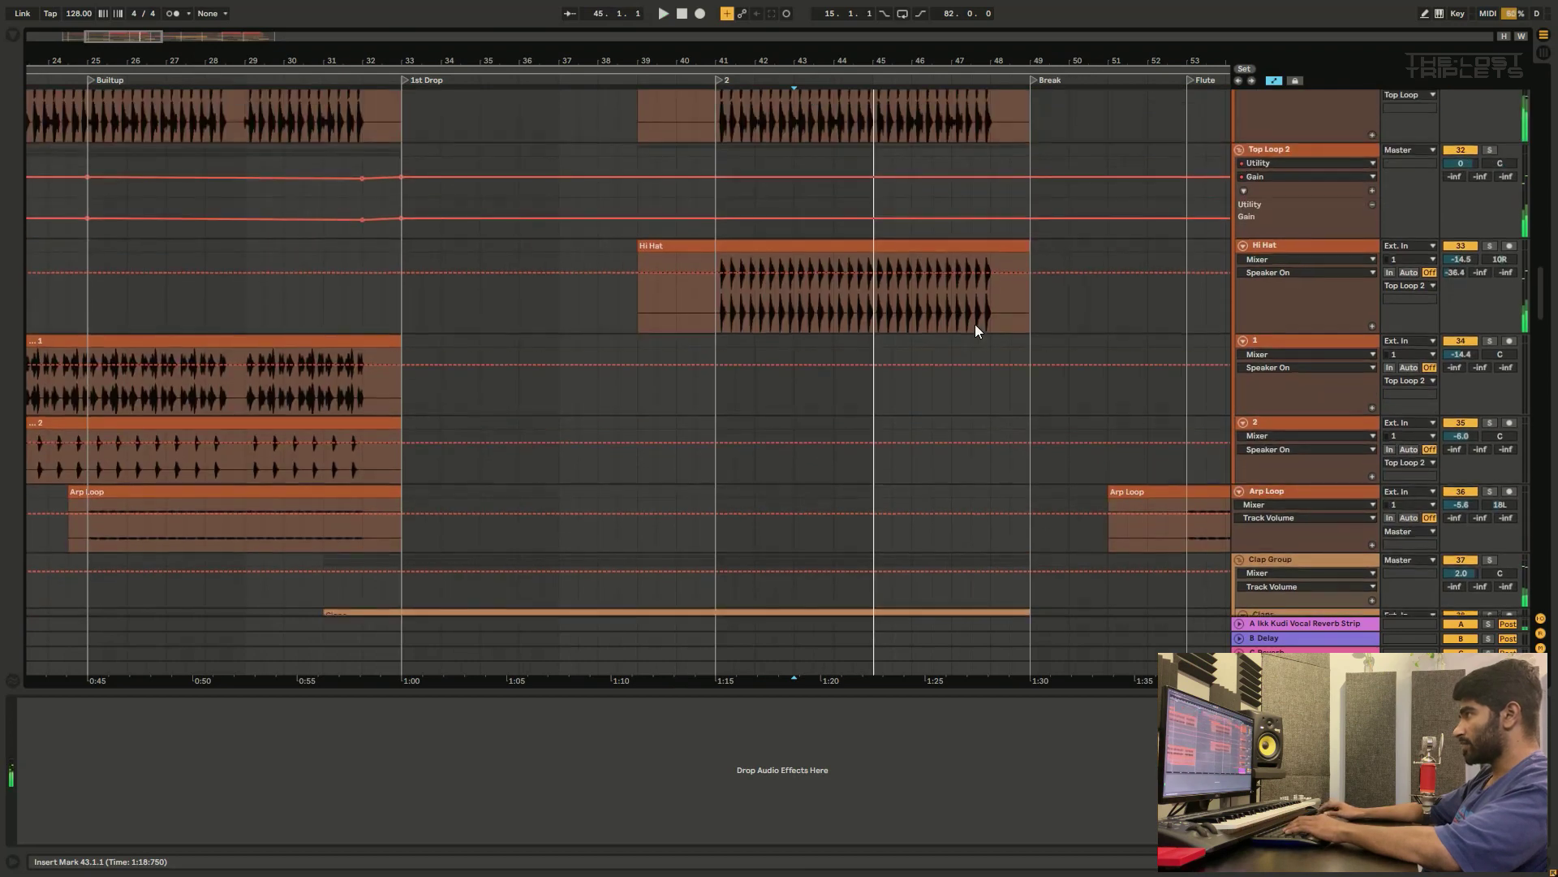
# Step: Solo the Top Loop group and play its layers from bar 41, the start of section 2
pyautogui.click(758, 307)
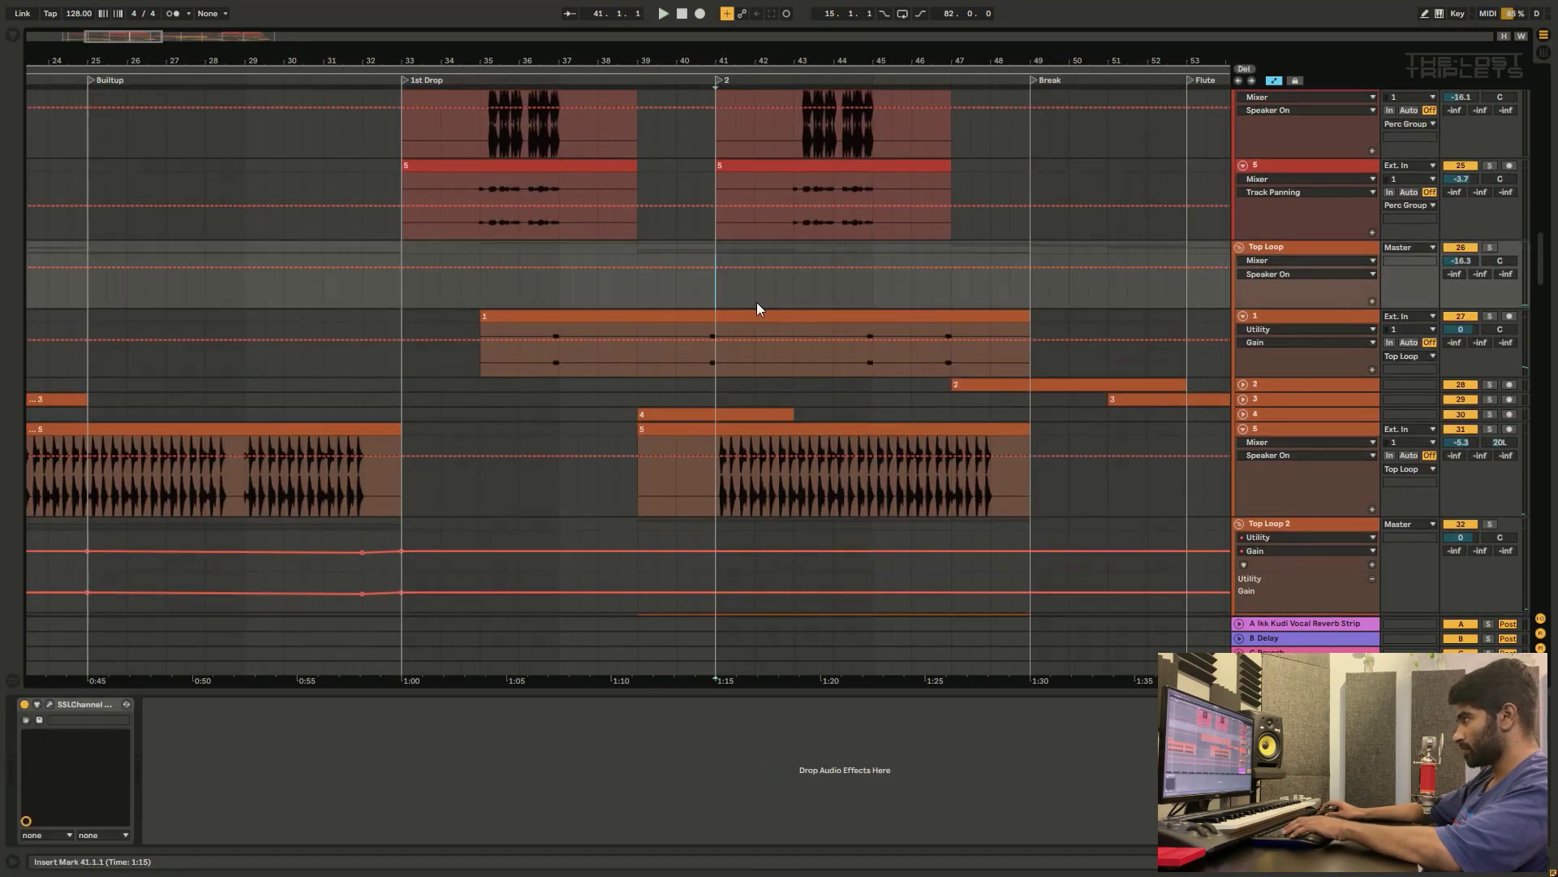
pyautogui.press('space')
pyautogui.scroll(-2, 974, 307)
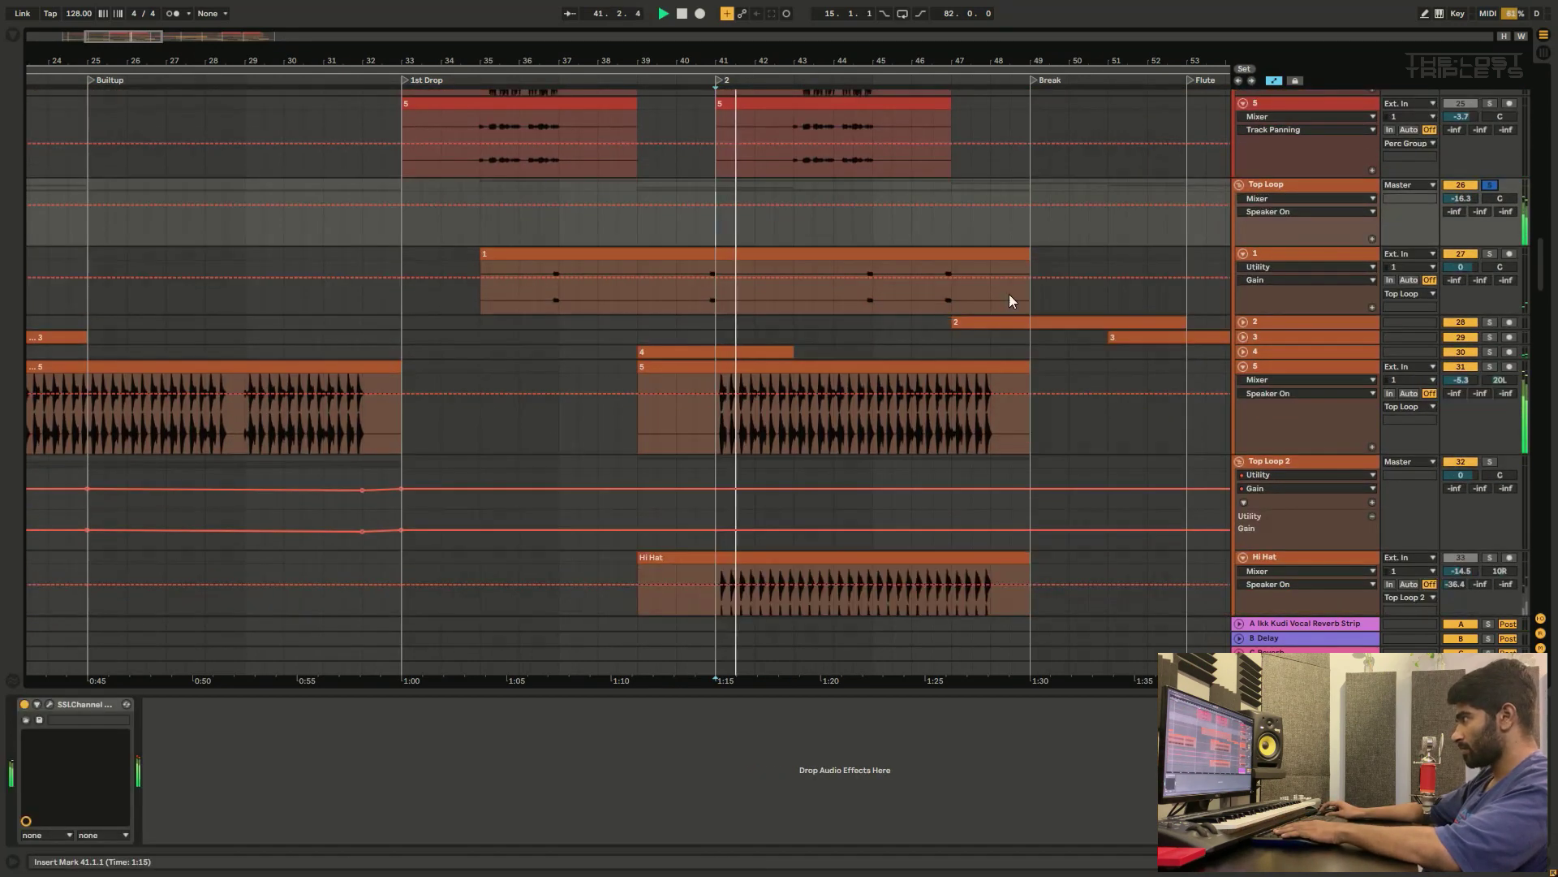
pyautogui.scroll(-10, 1060, 329)
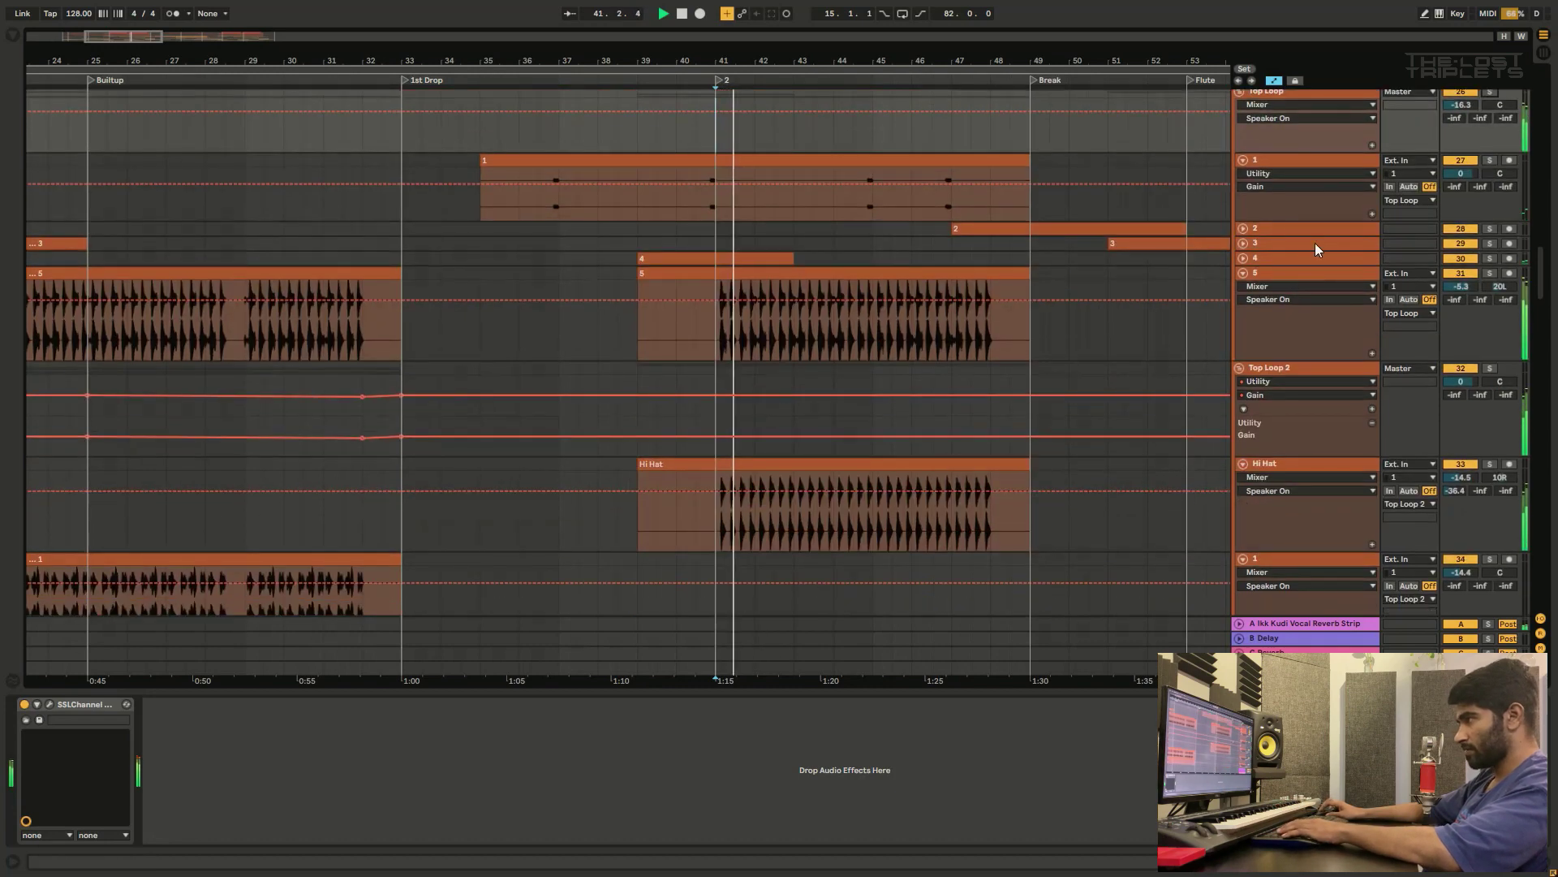
# Step: Look over the section's clap, vocal, brass, siren, snare and FX sweep tracks with the groups unsoloed
pyautogui.scroll(-13, 1053, 339)
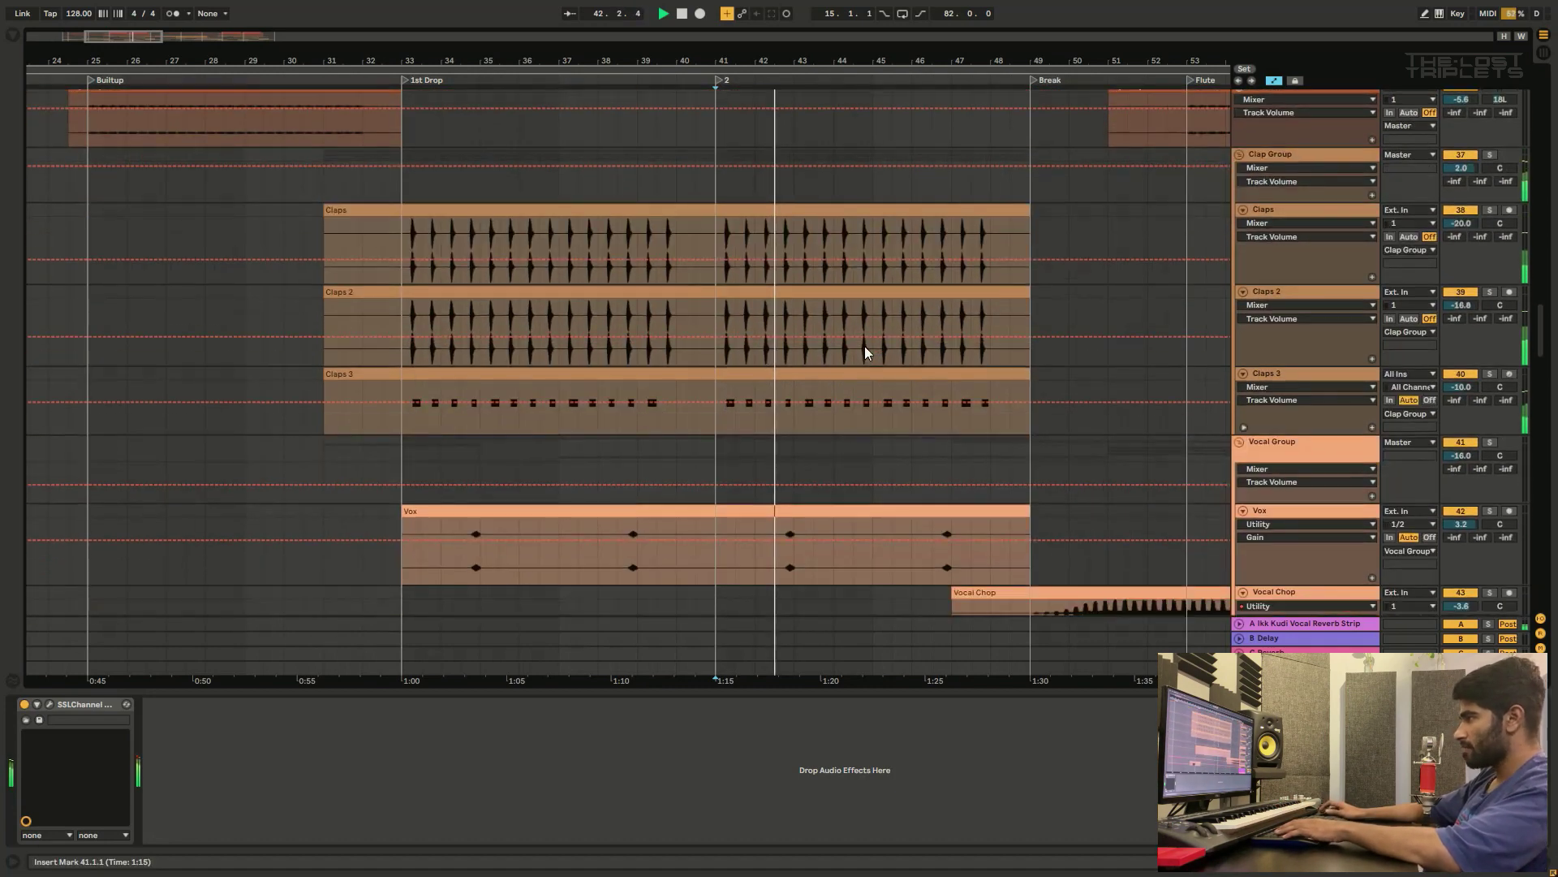
pyautogui.scroll(-20, 844, 401)
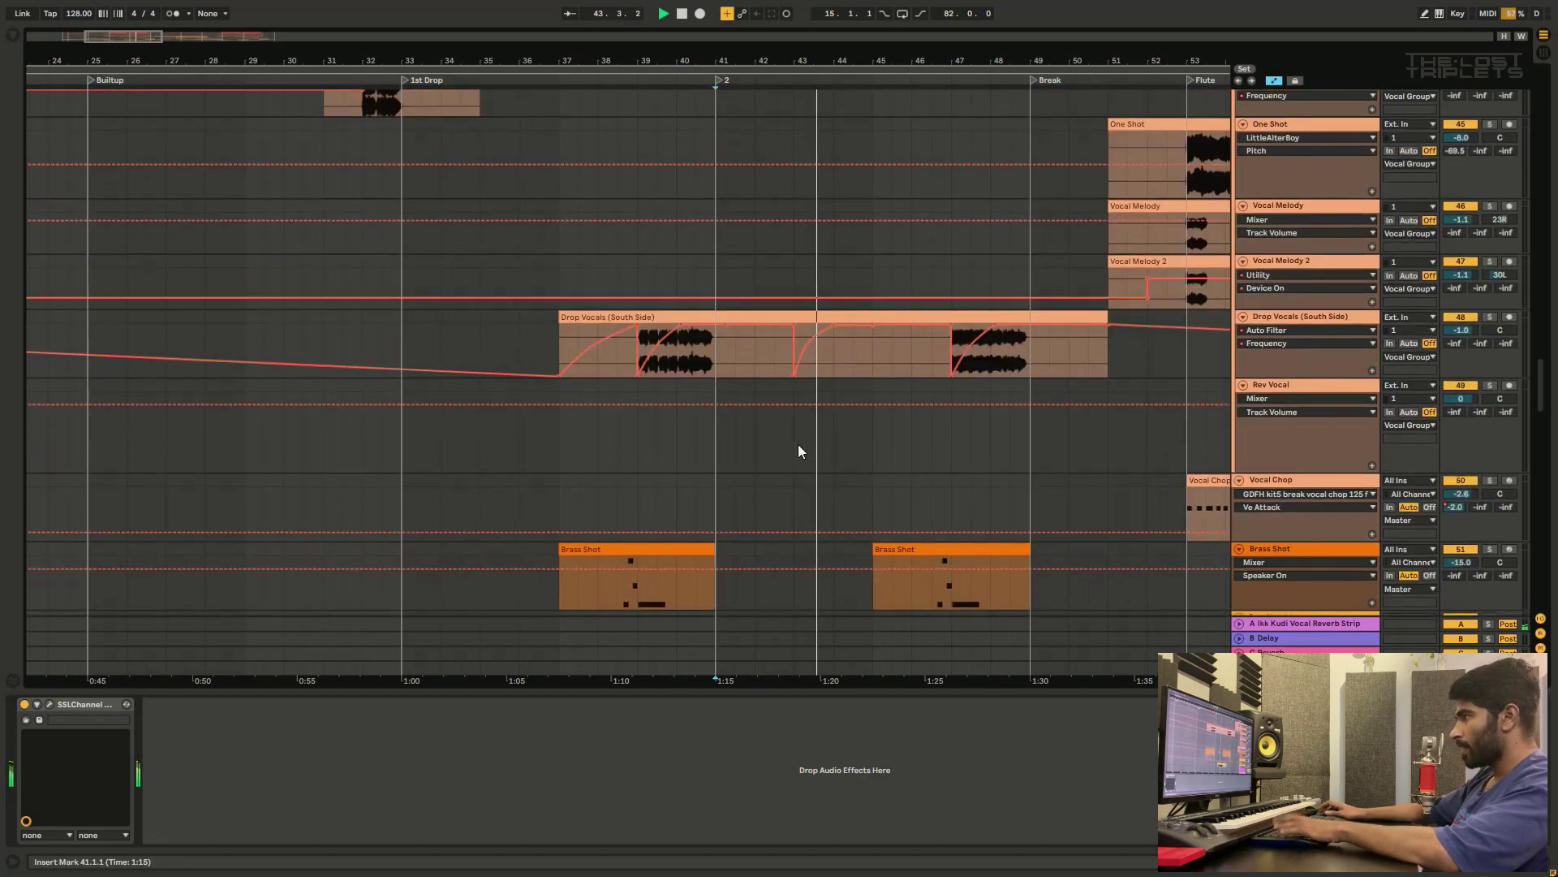
pyautogui.scroll(-15, 764, 490)
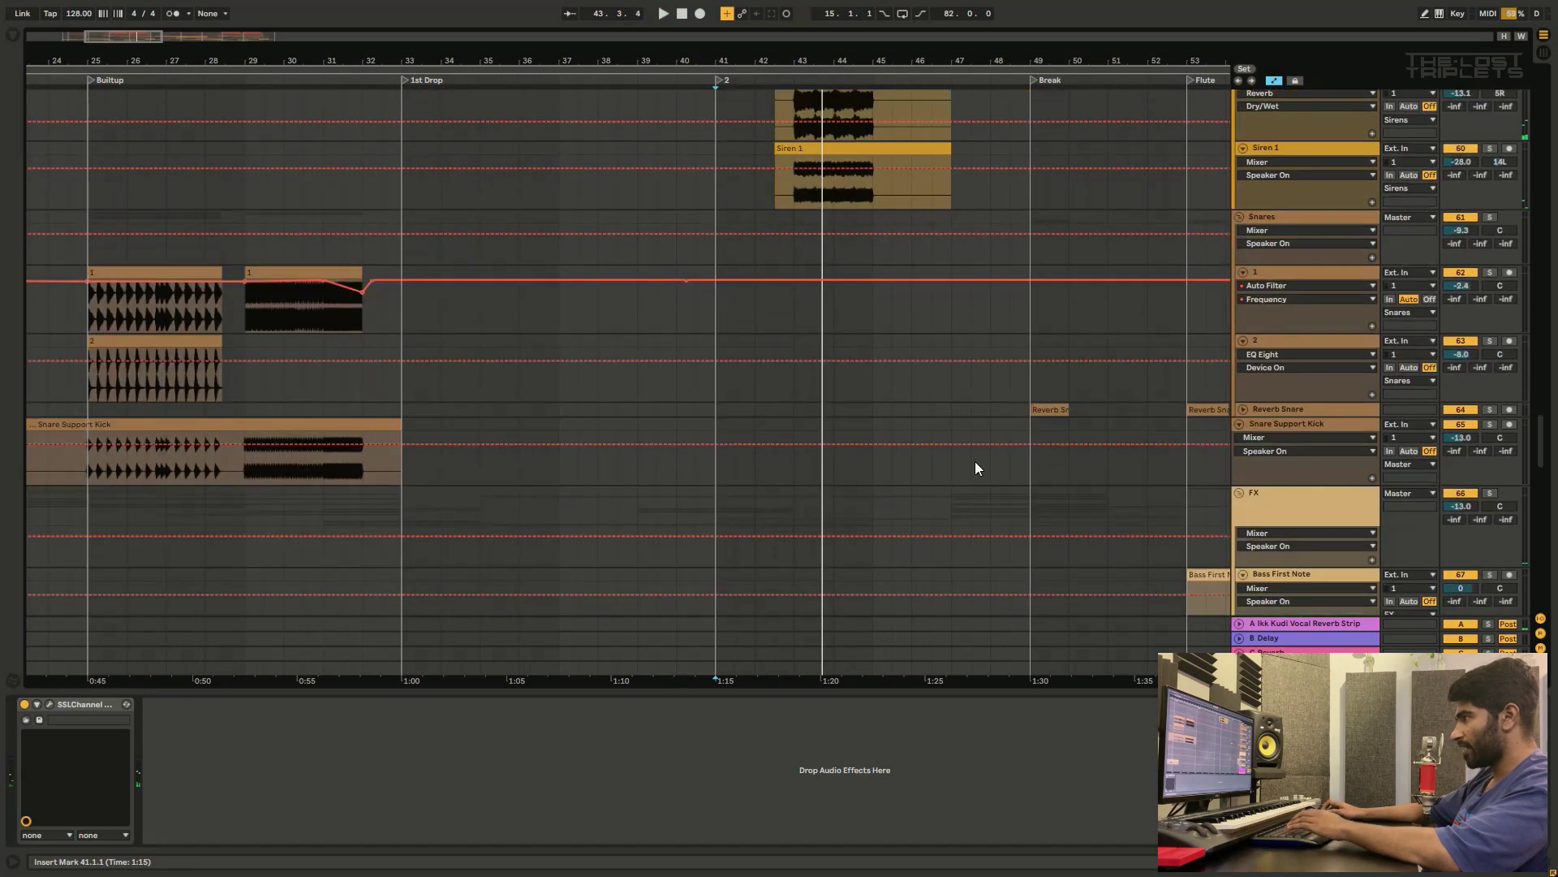
pyautogui.scroll(-4, 827, 511)
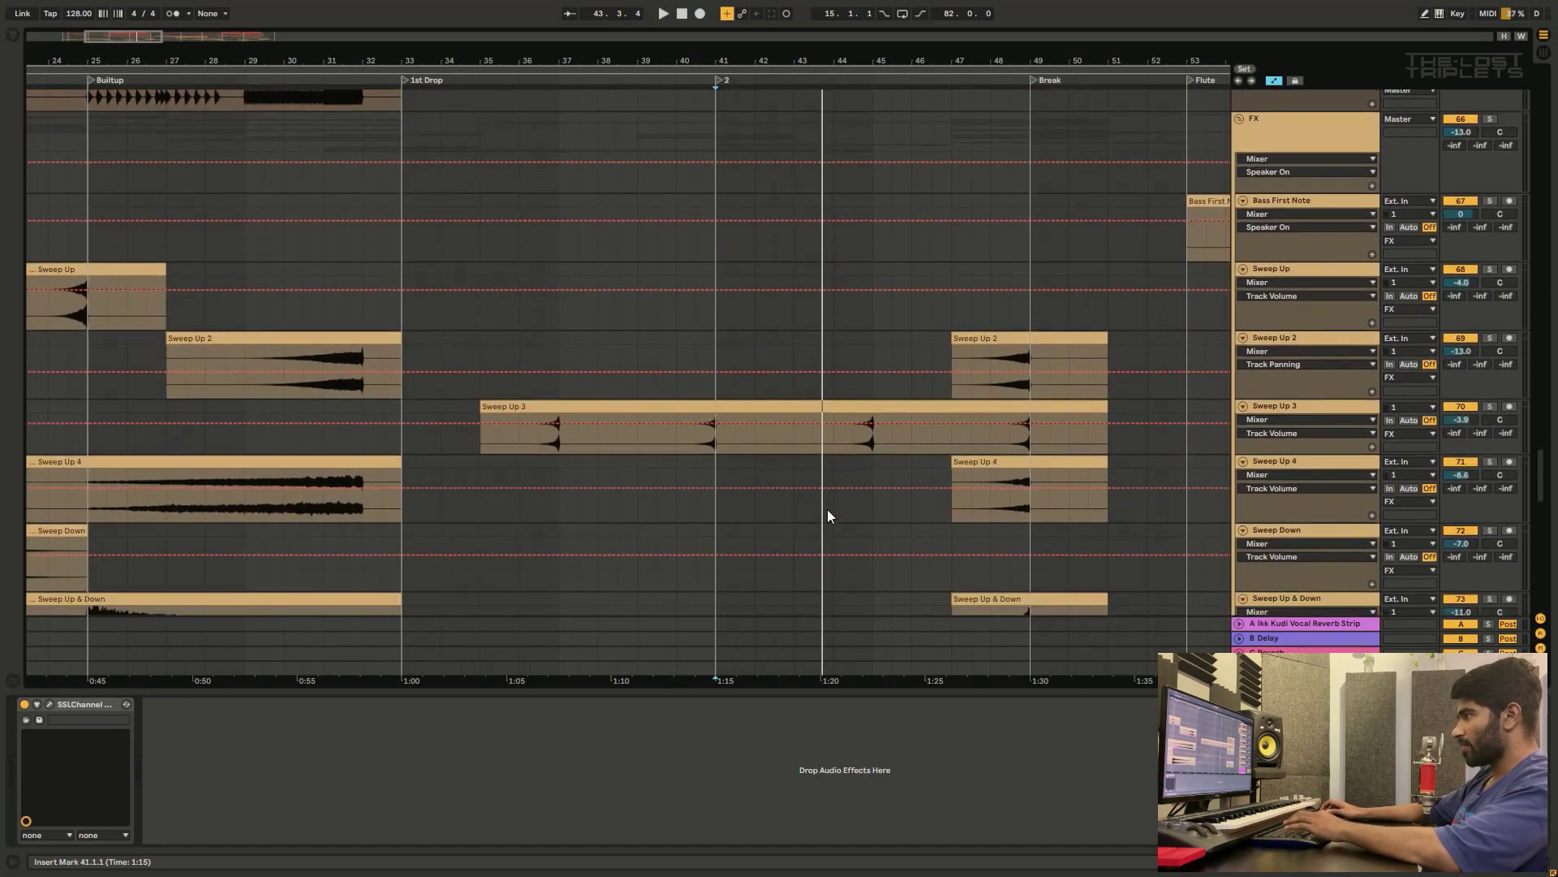
pyautogui.scroll(-4, 792, 469)
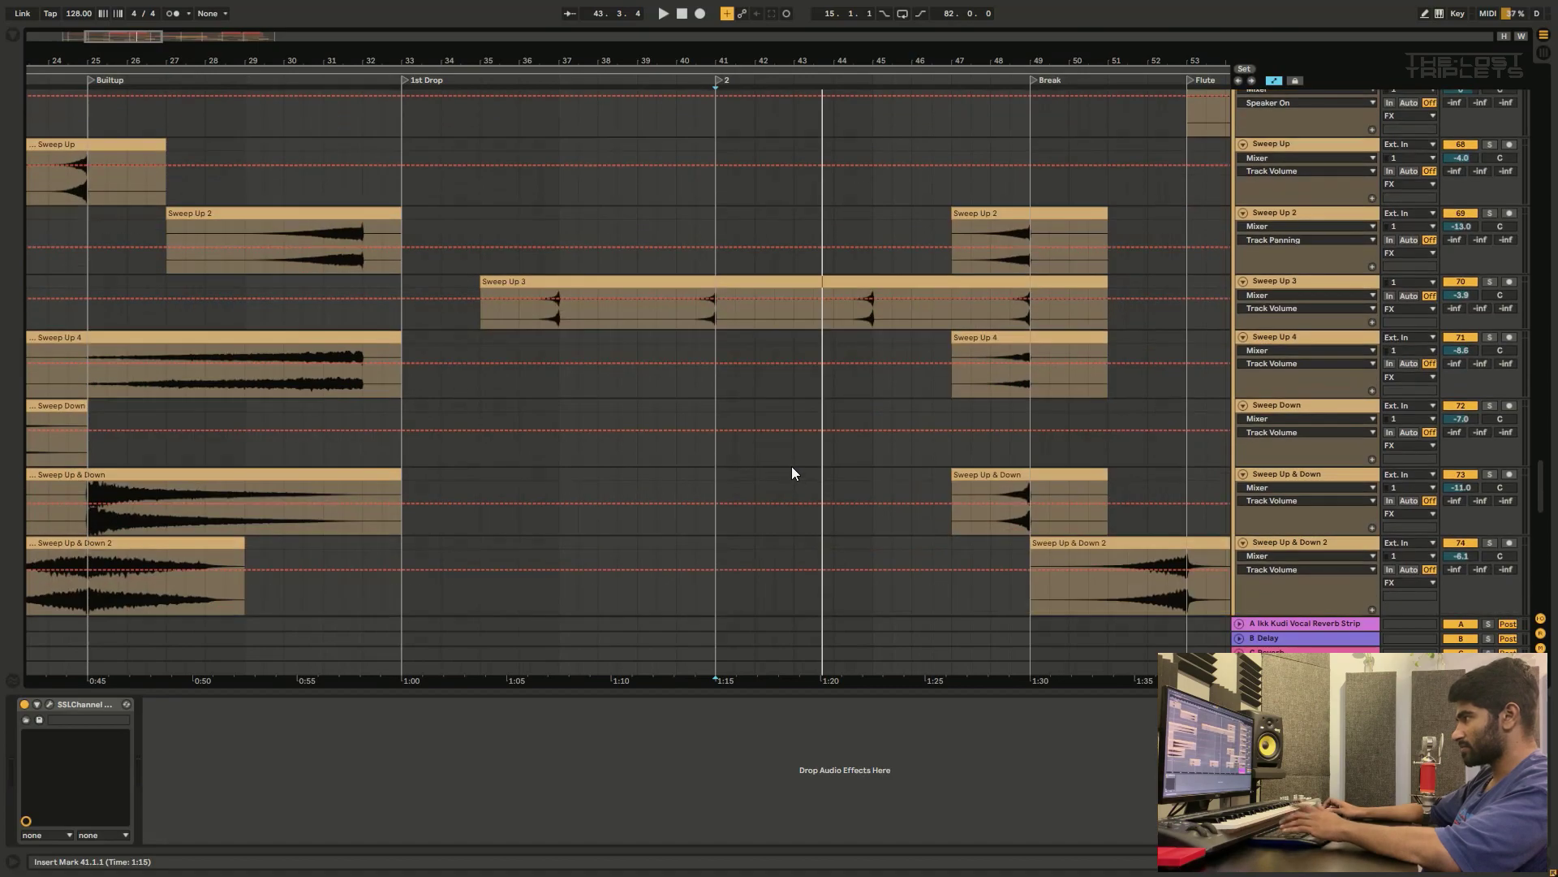
pyautogui.scroll(2, 791, 469)
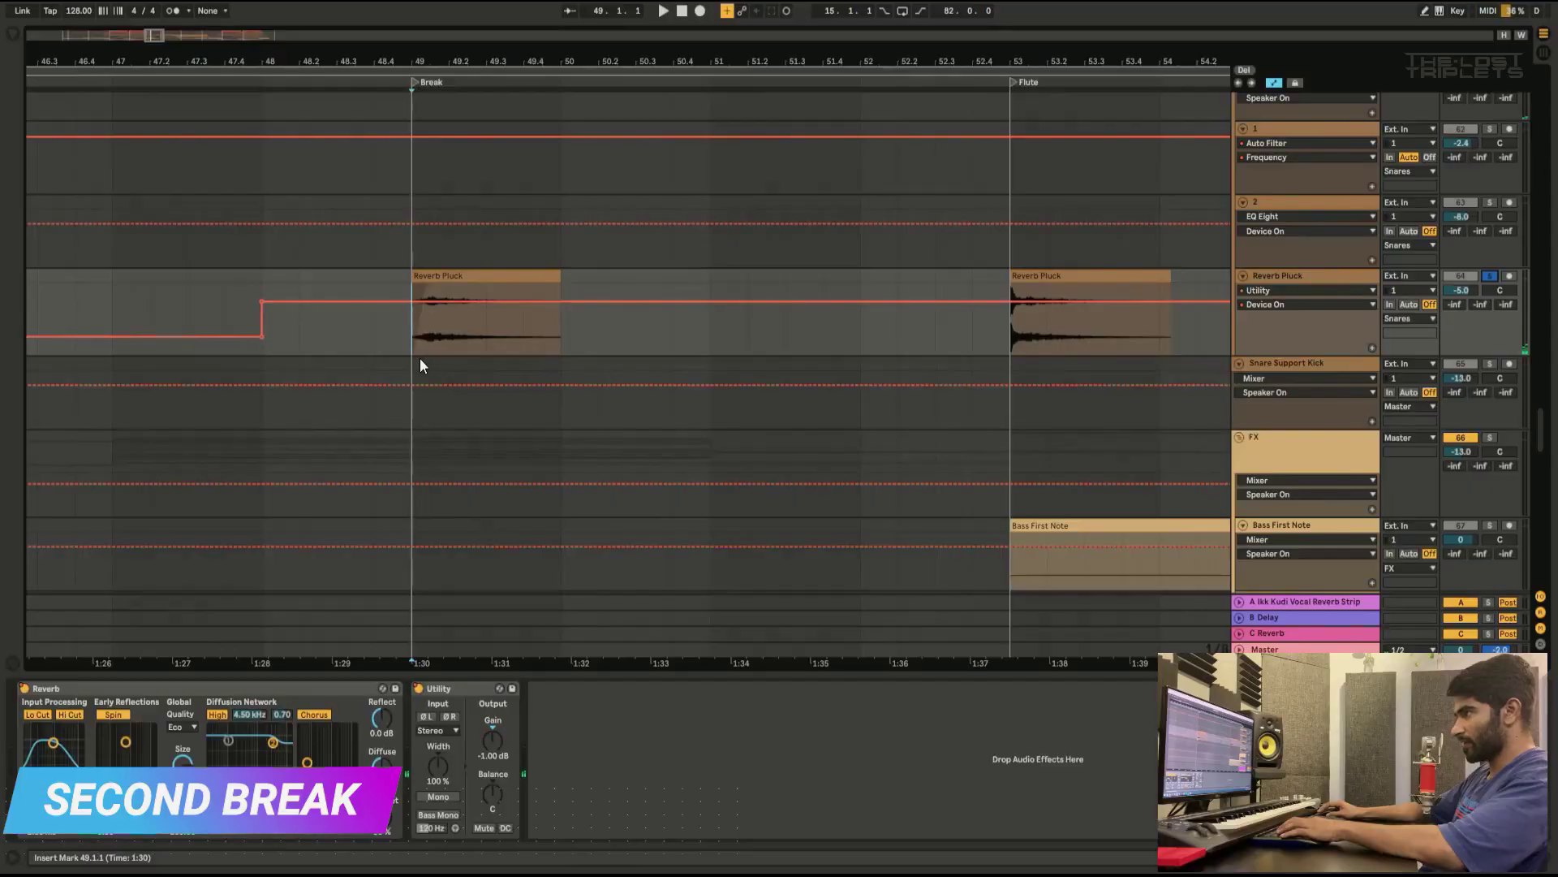
# Step: Solo the Reverb Pluck track and play it from the Break at bar 49 with its Reverb and Utility displayed
pyautogui.click(413, 344)
pyautogui.click(1302, 276)
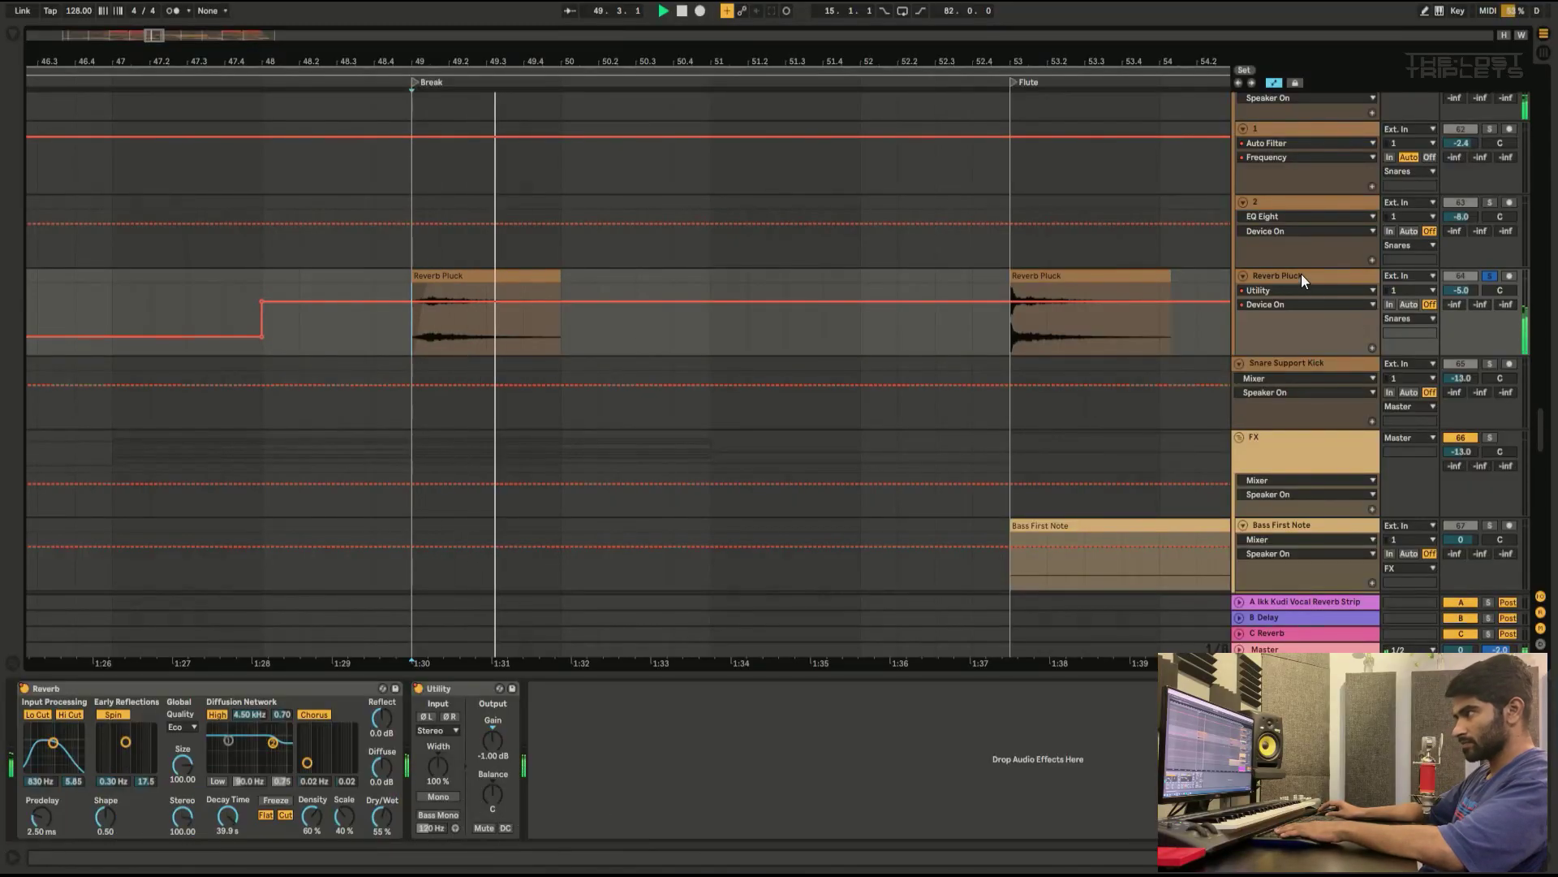
pyautogui.scroll(-15, 621, 369)
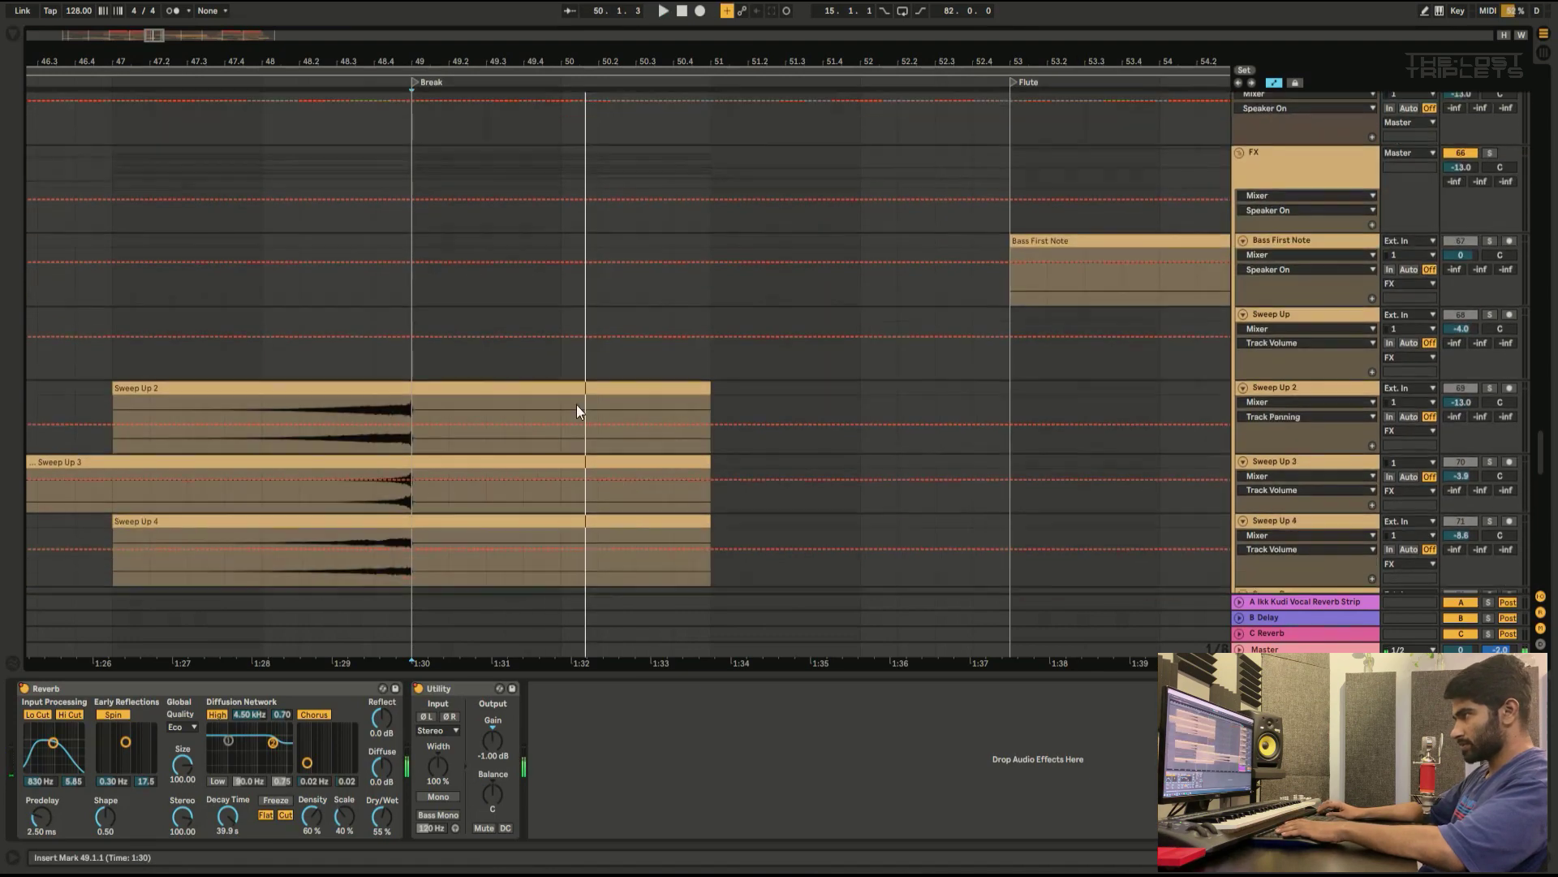
# Step: Solo the War Horn track in the FX group and play it from bar 49 with its EQ Eight displayed
pyautogui.scroll(-5, 520, 414)
pyautogui.press('space')
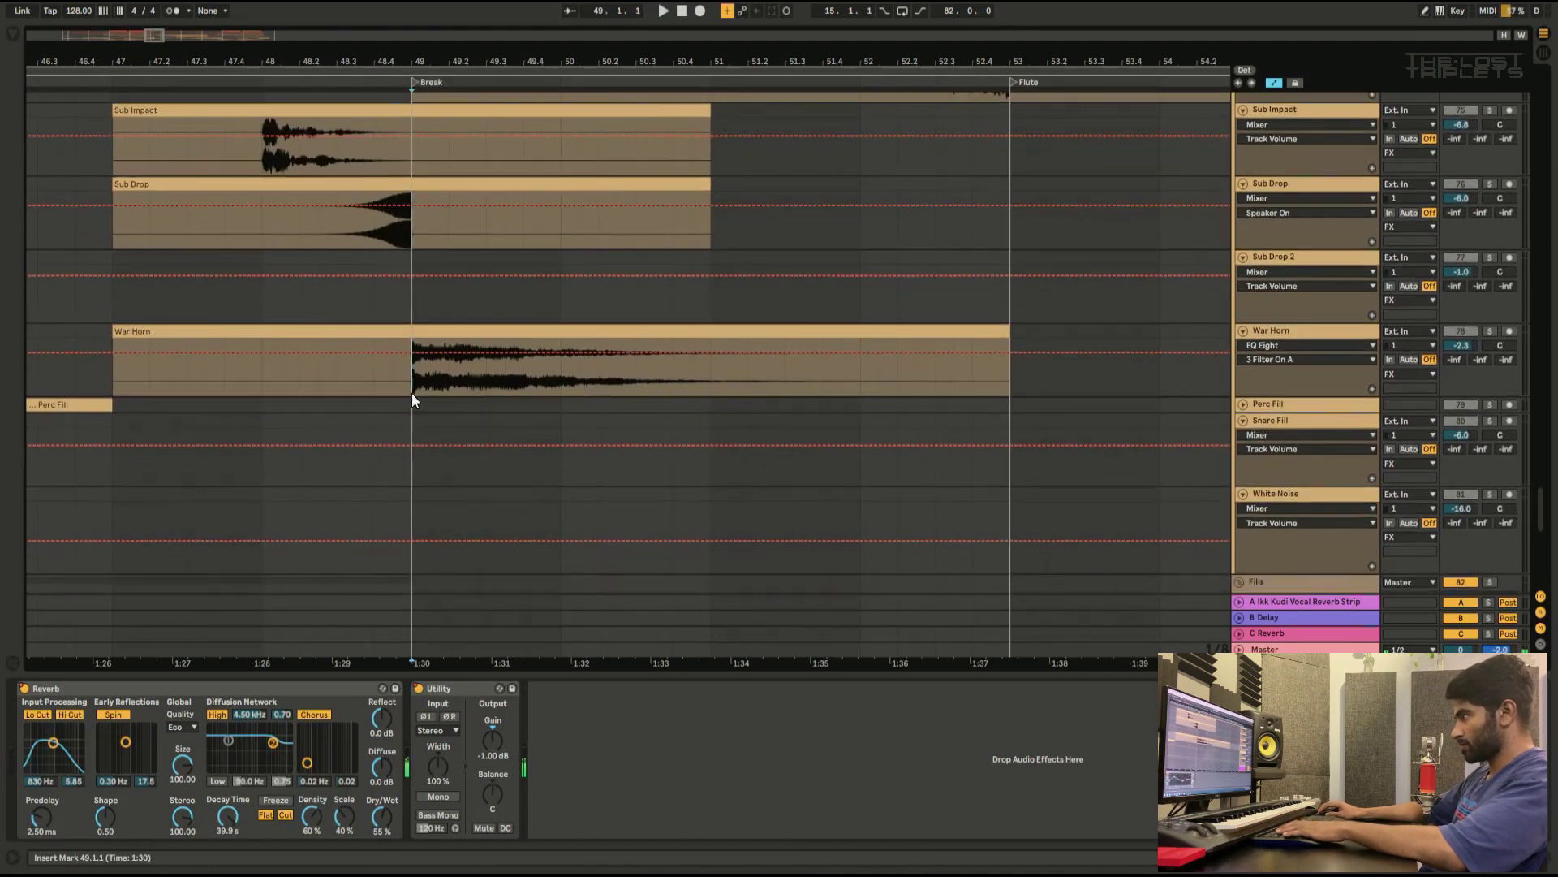
pyautogui.click(1502, 363)
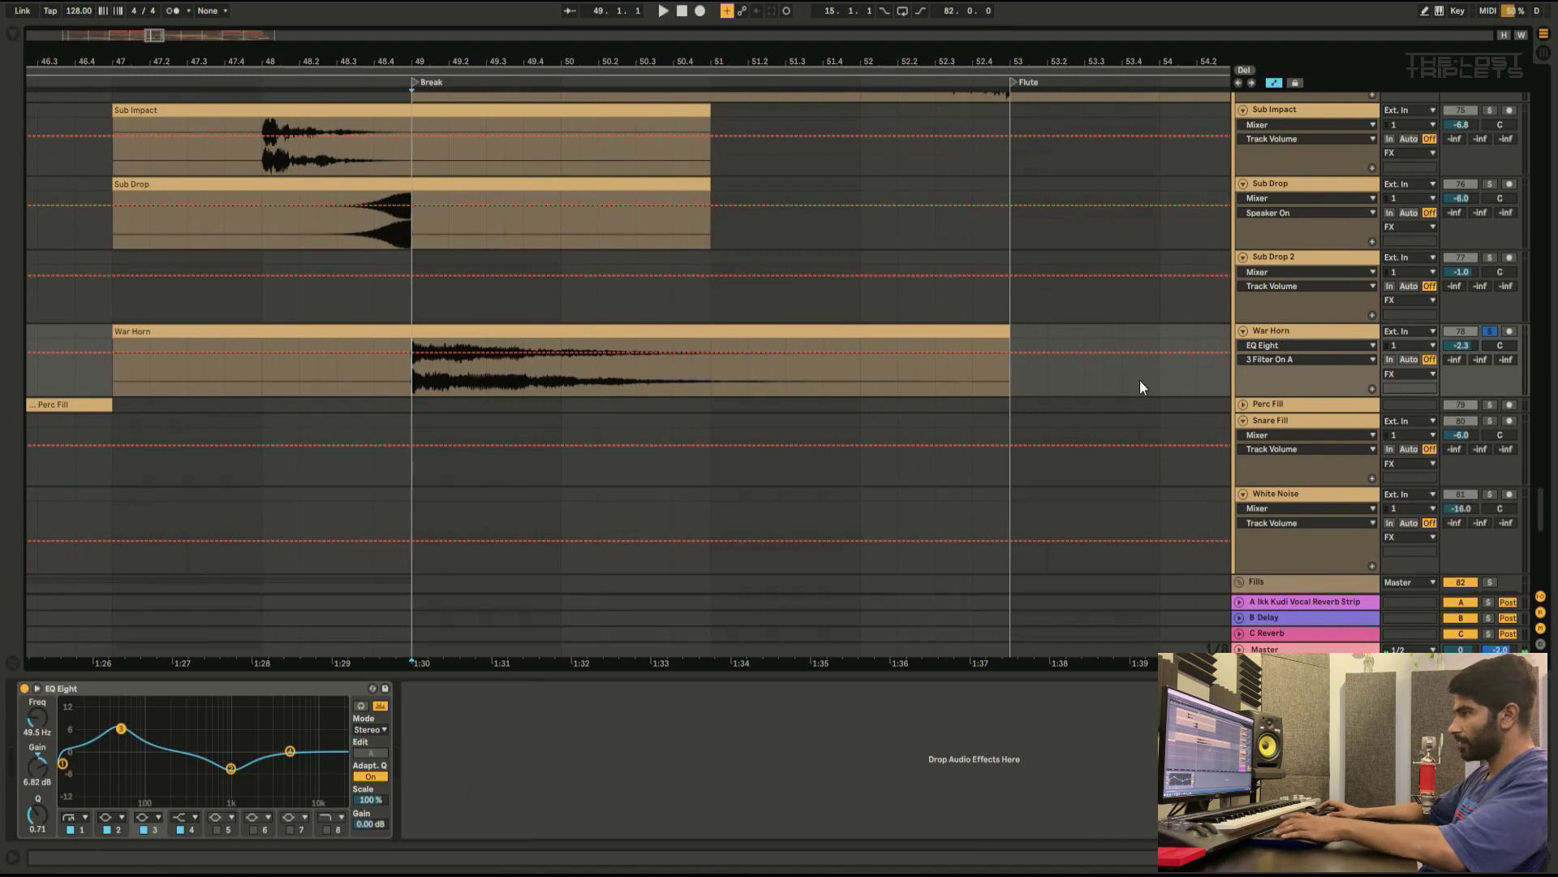
pyautogui.press('space')
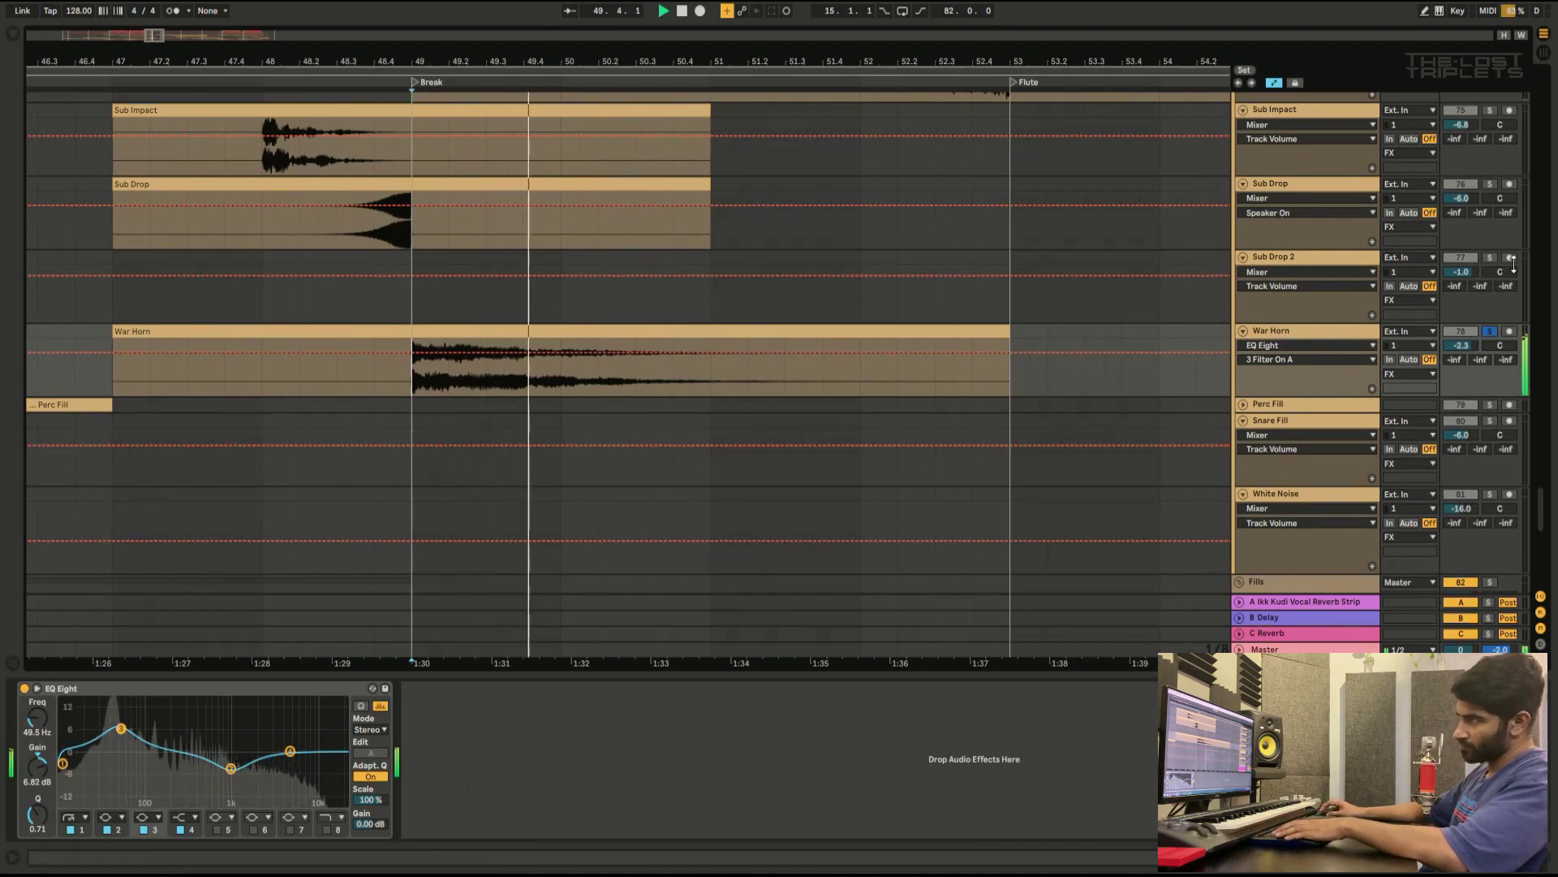
pyautogui.press('space')
# Step: Solo the audio Vocal Chop track in the Vocal Group and play it from bar 51.4 into the Flute section
pyautogui.moveTo(442, 75); pyautogui.dragTo(337, 57)
pyautogui.scroll(5, 610, 376)
pyautogui.scroll(10, 611, 378)
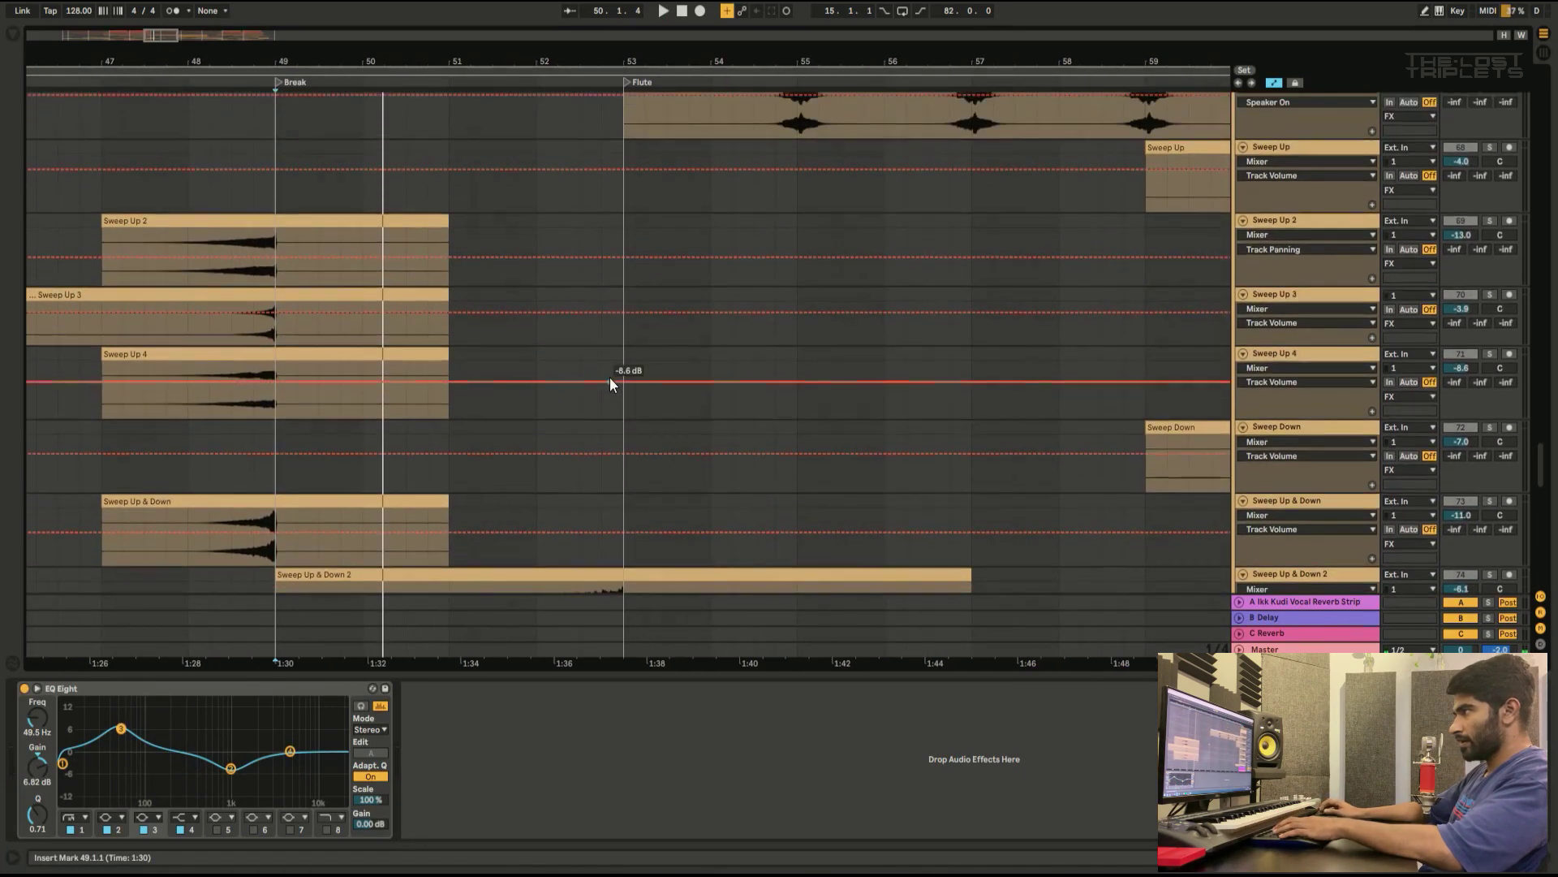
pyautogui.scroll(10, 610, 377)
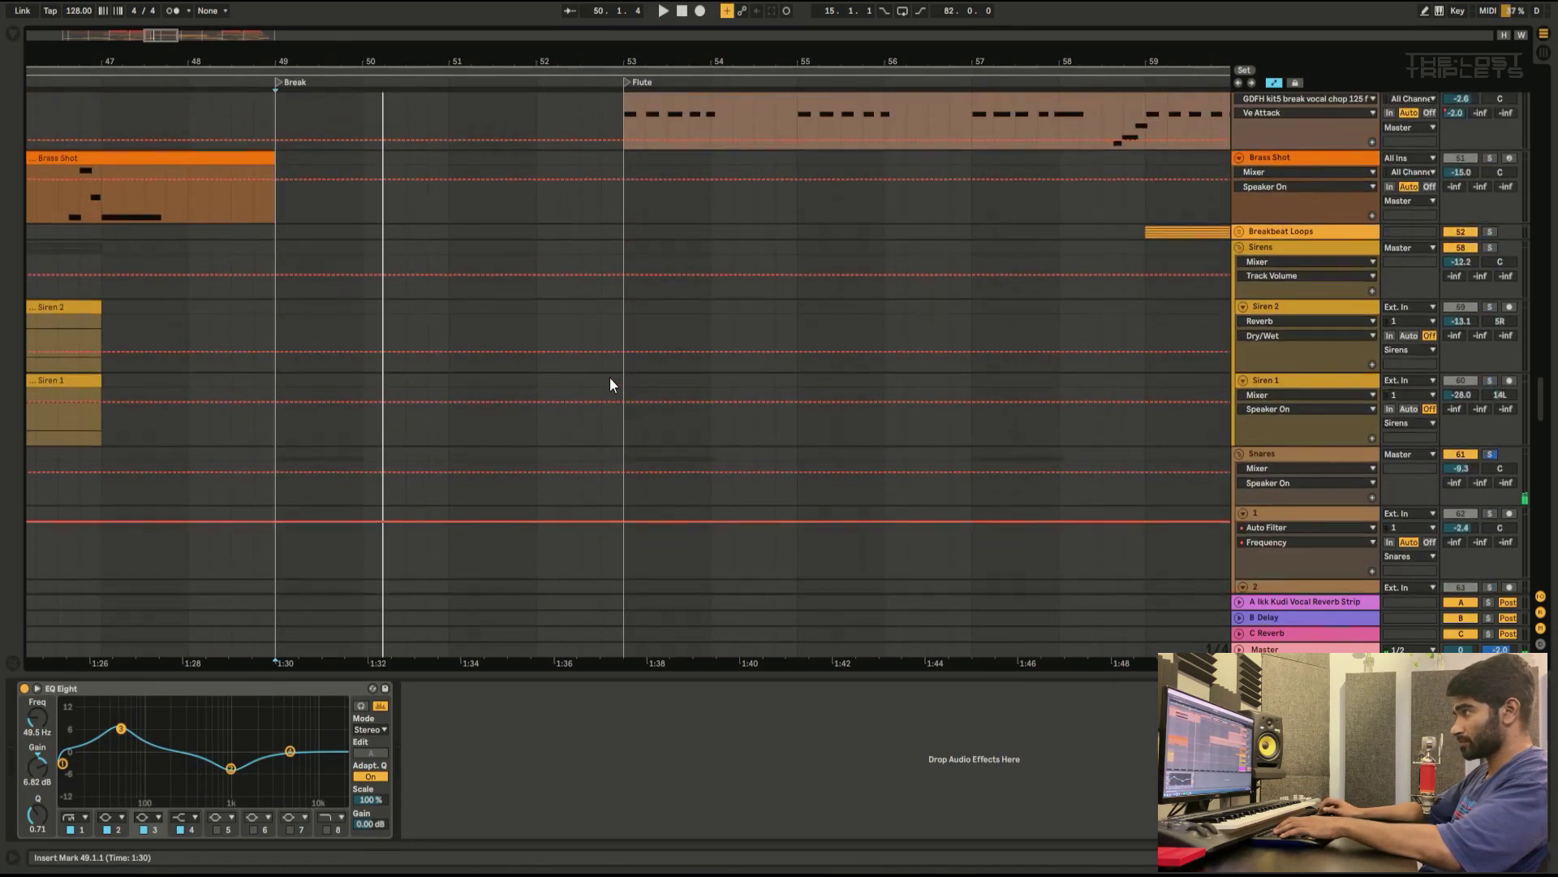
pyautogui.scroll(2, 610, 378)
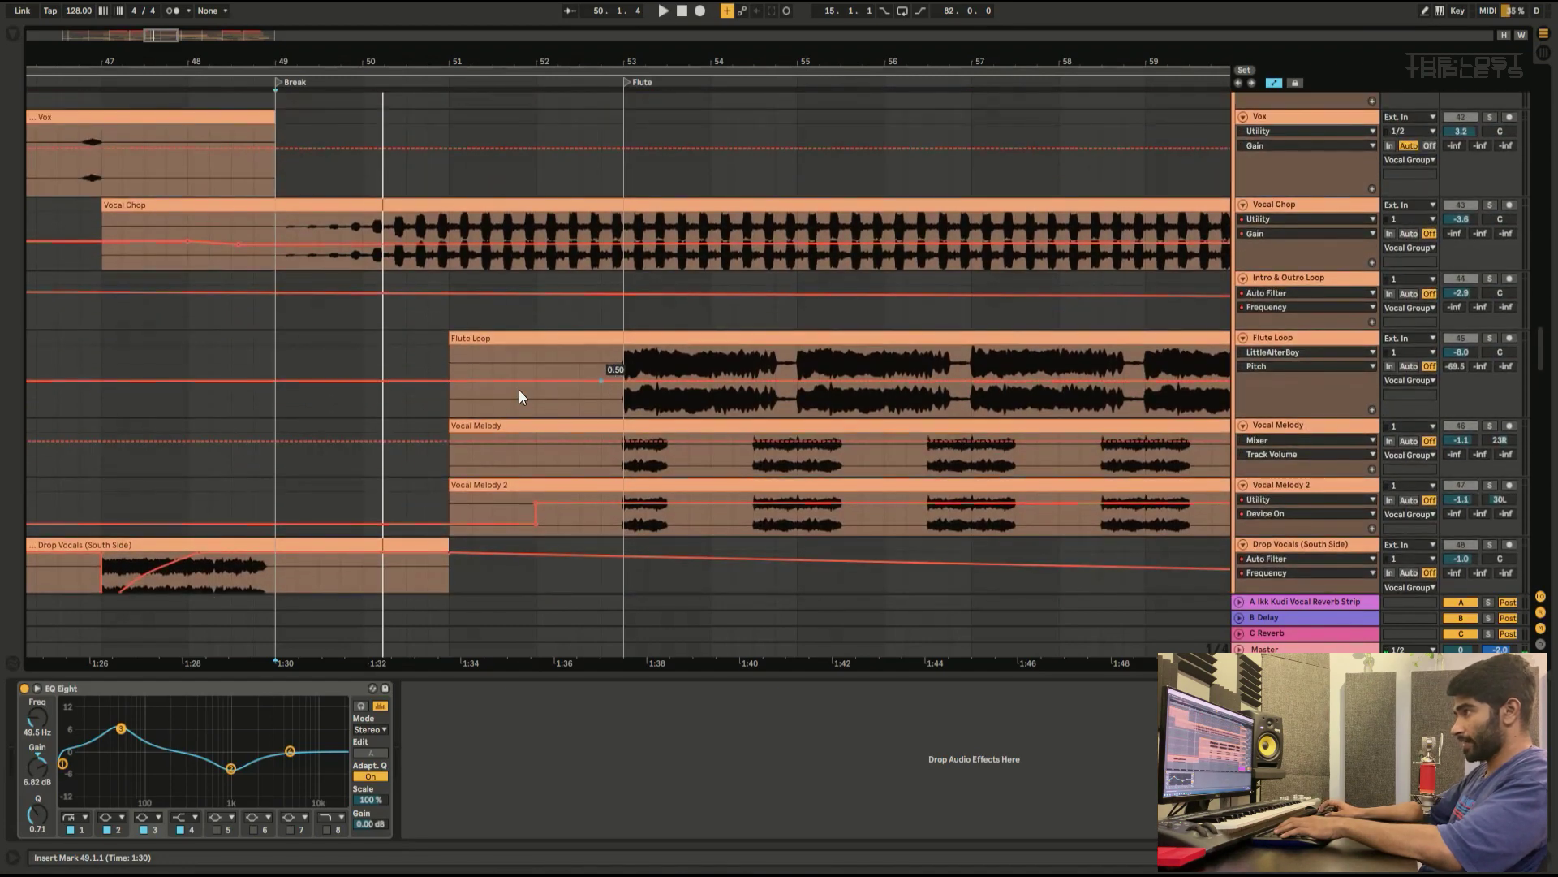
pyautogui.click(514, 261)
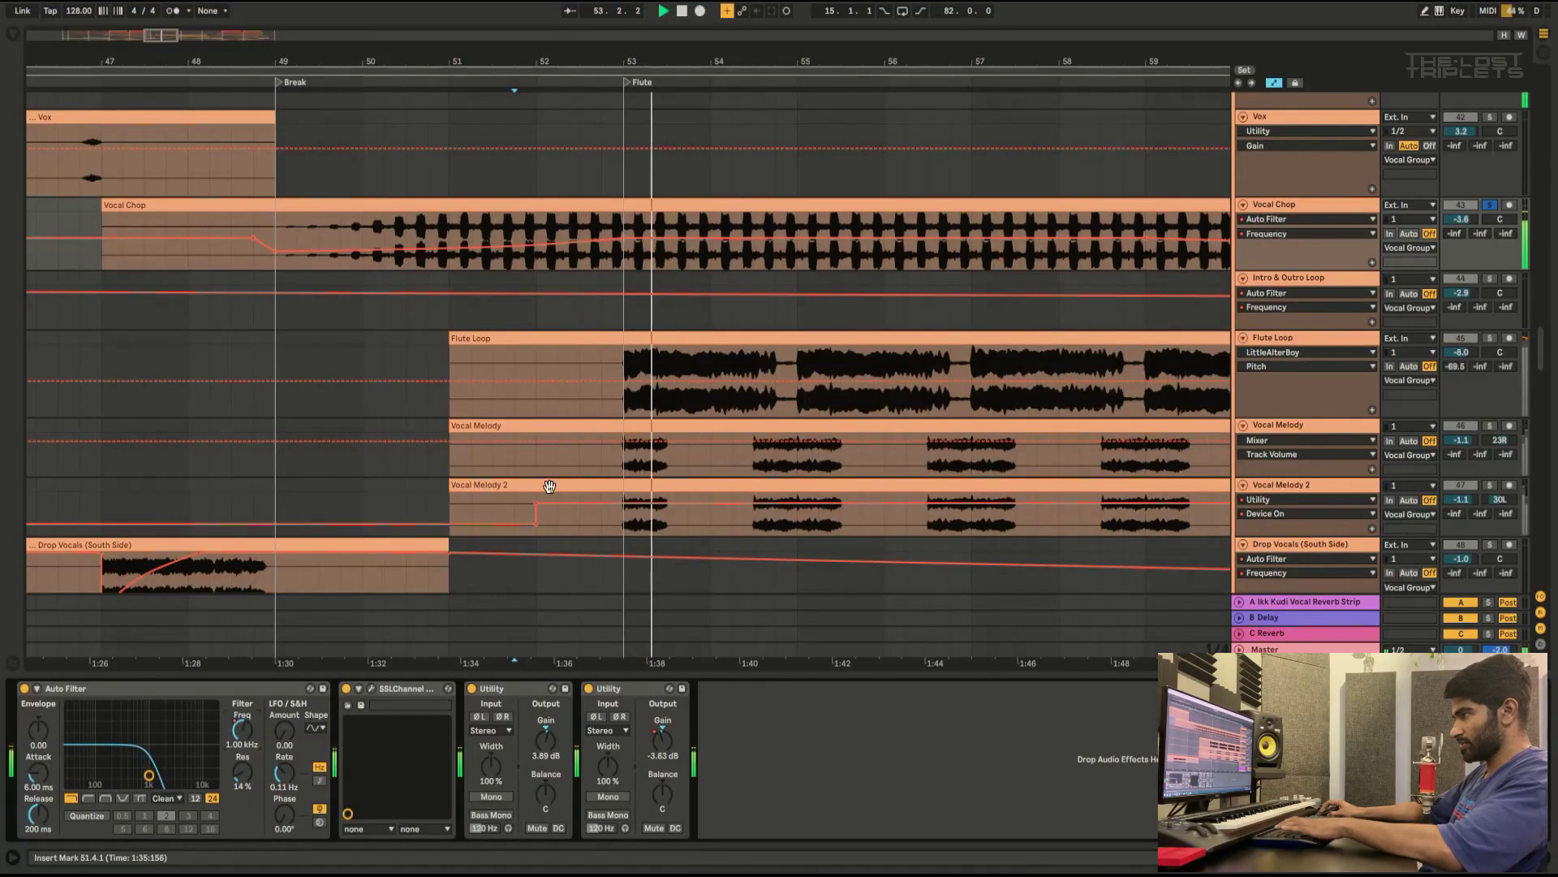
pyautogui.press('space')
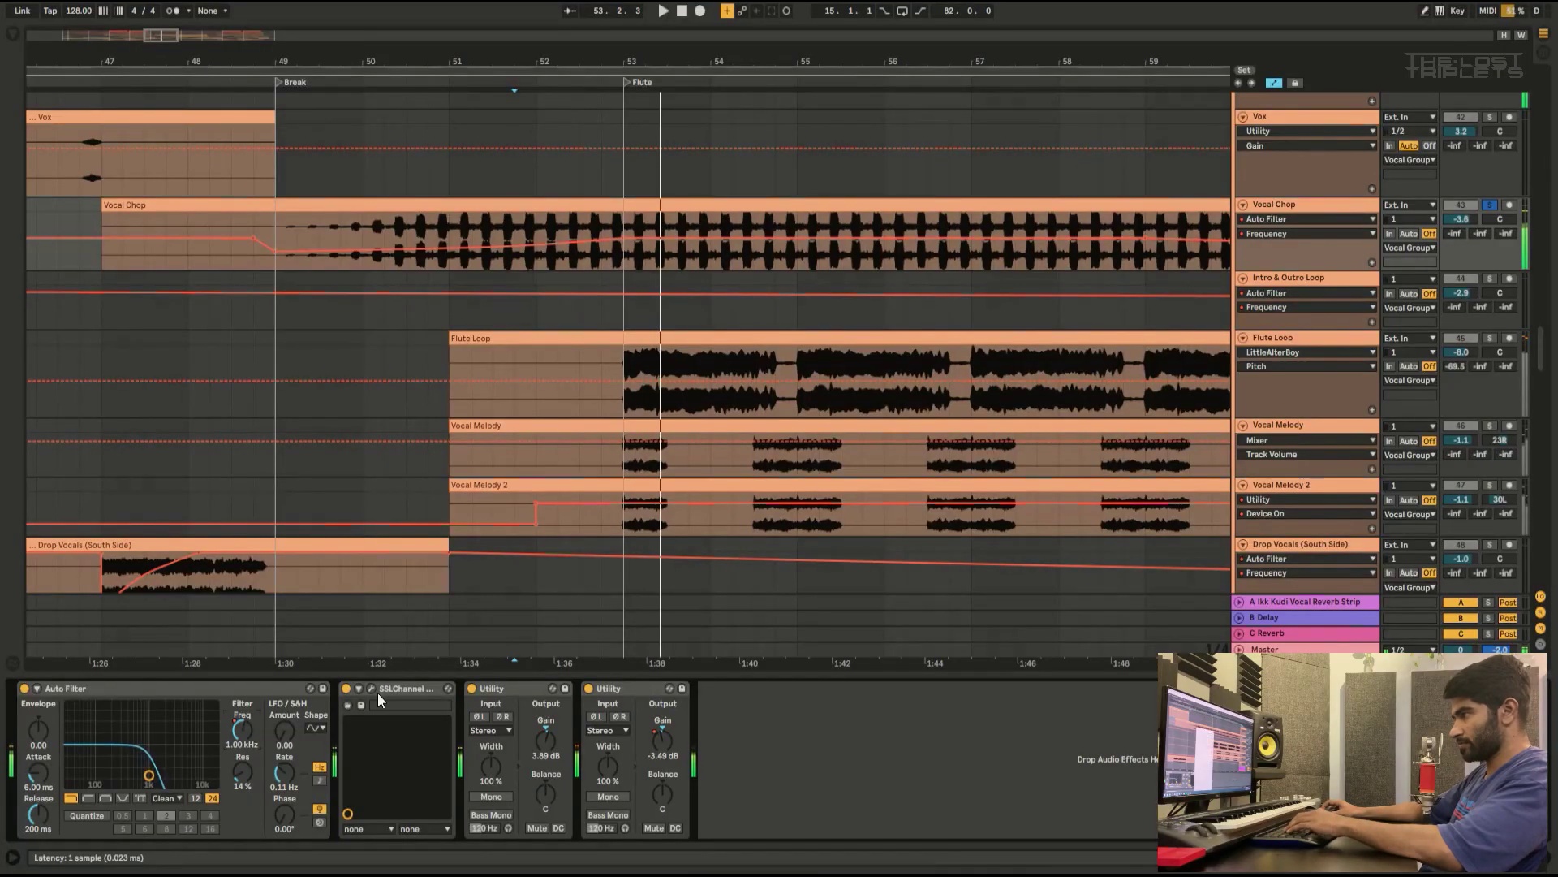
# Step: View the SSLChannel settings on the audio Vocal Chop track and display the Vox track's effect chain
pyautogui.hotkey('ctrl', 'alt', 'p')
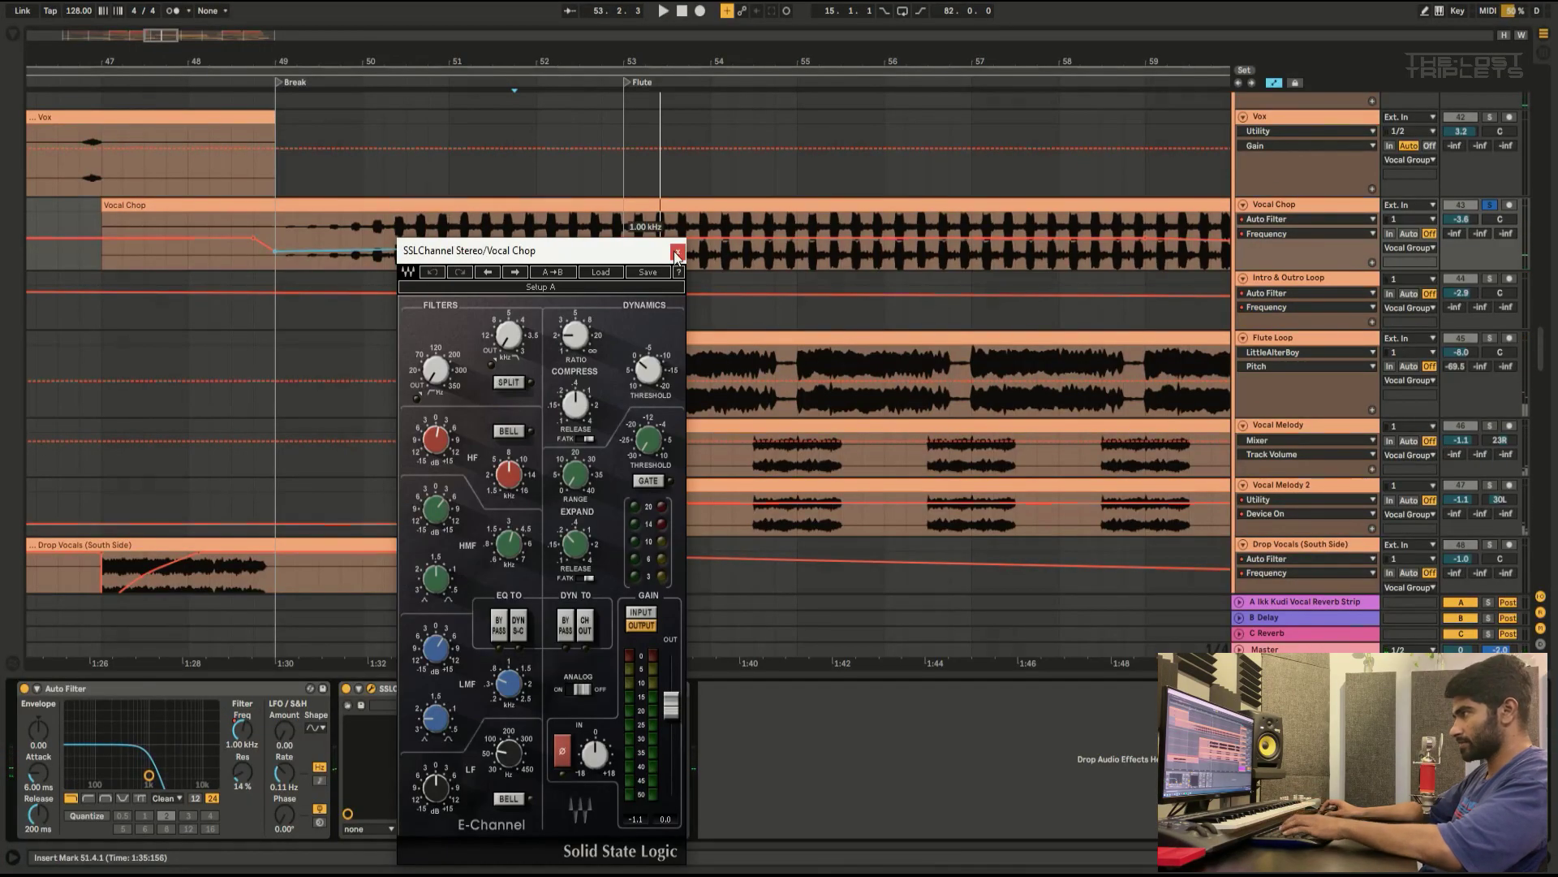
pyautogui.click(643, 289)
pyautogui.click(1287, 117)
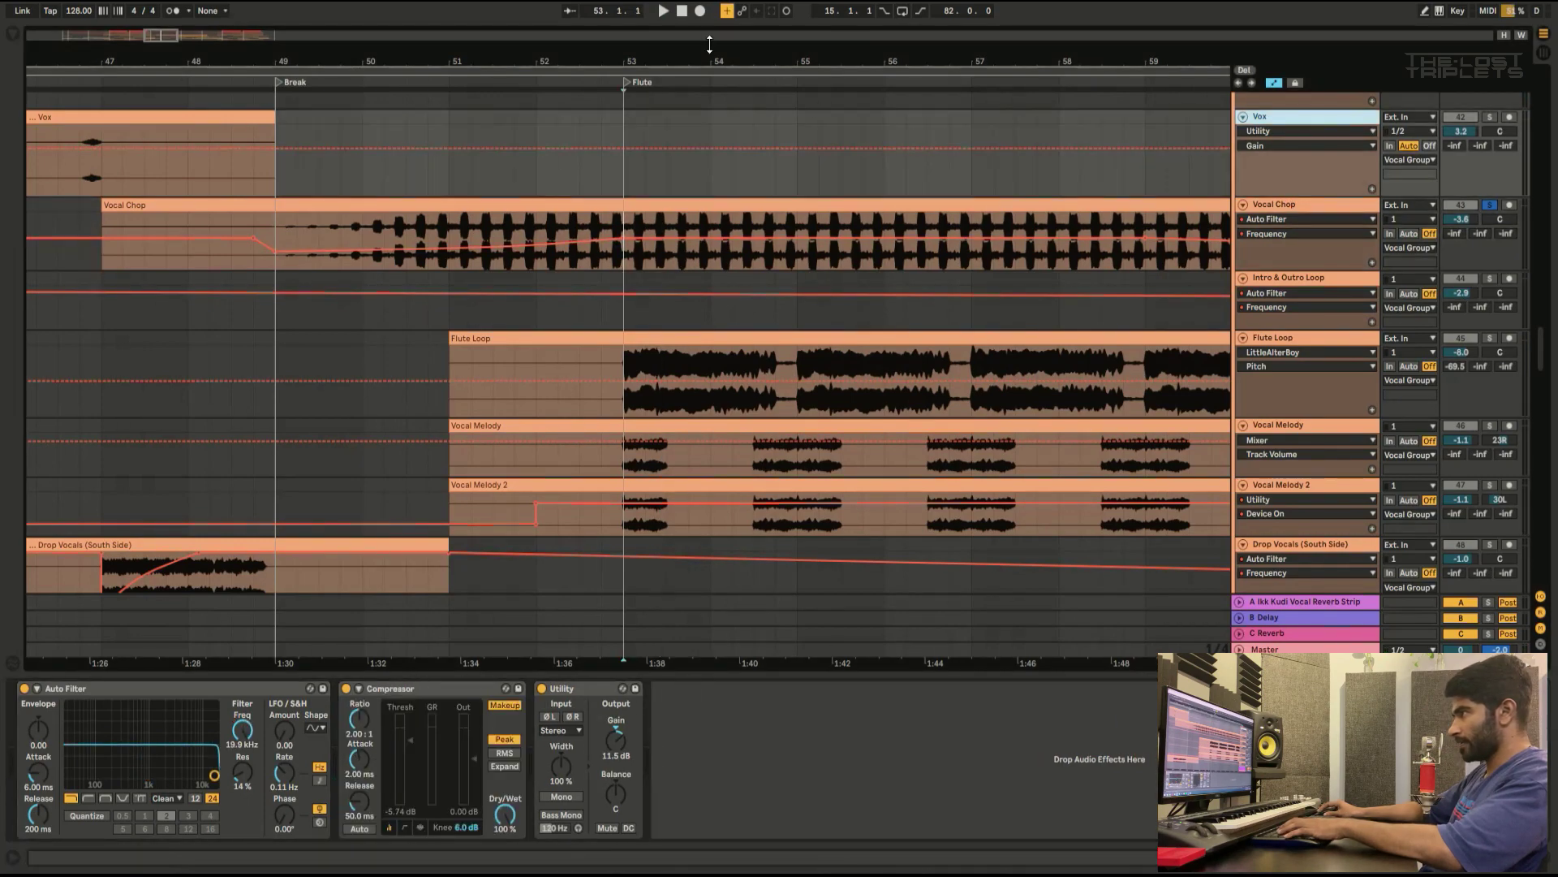
# Step: Solo the MIDI Vocal Chop track at bar 53 and display its sampler, Auto Filter and Utility
pyautogui.moveTo(691, 47); pyautogui.dragTo(664, 10)
pyautogui.scroll(-4, 617, 357)
pyautogui.scroll(-6, 606, 385)
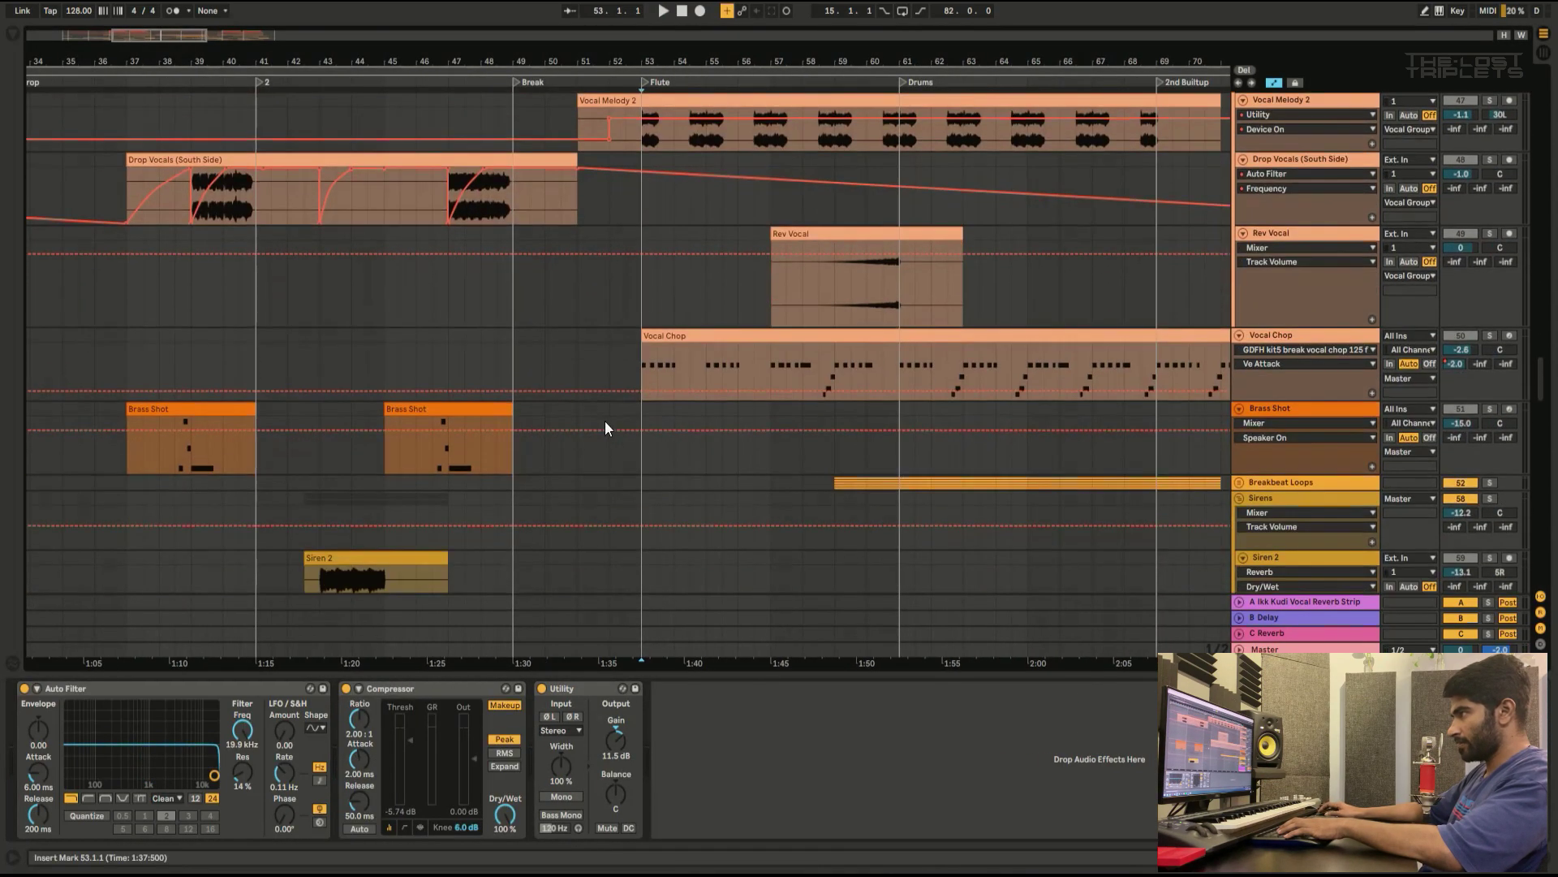
pyautogui.click(627, 355)
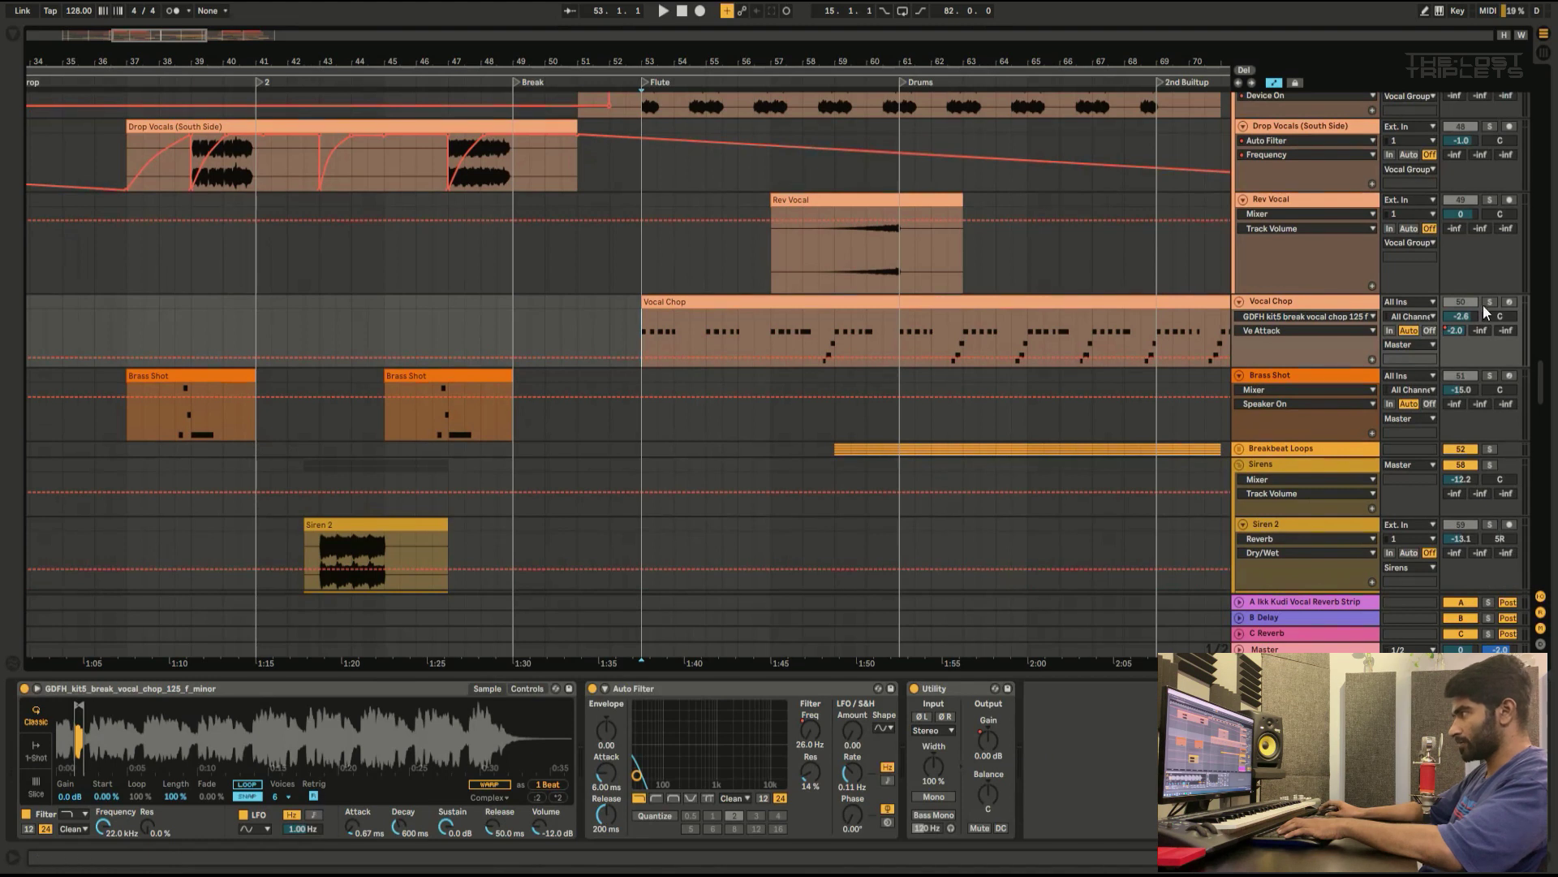
pyautogui.click(1292, 299)
# Step: Play the MIDI Vocal Chop track from bars 53 and 61, showing its Auto Filter frequency automation
pyautogui.press('space')
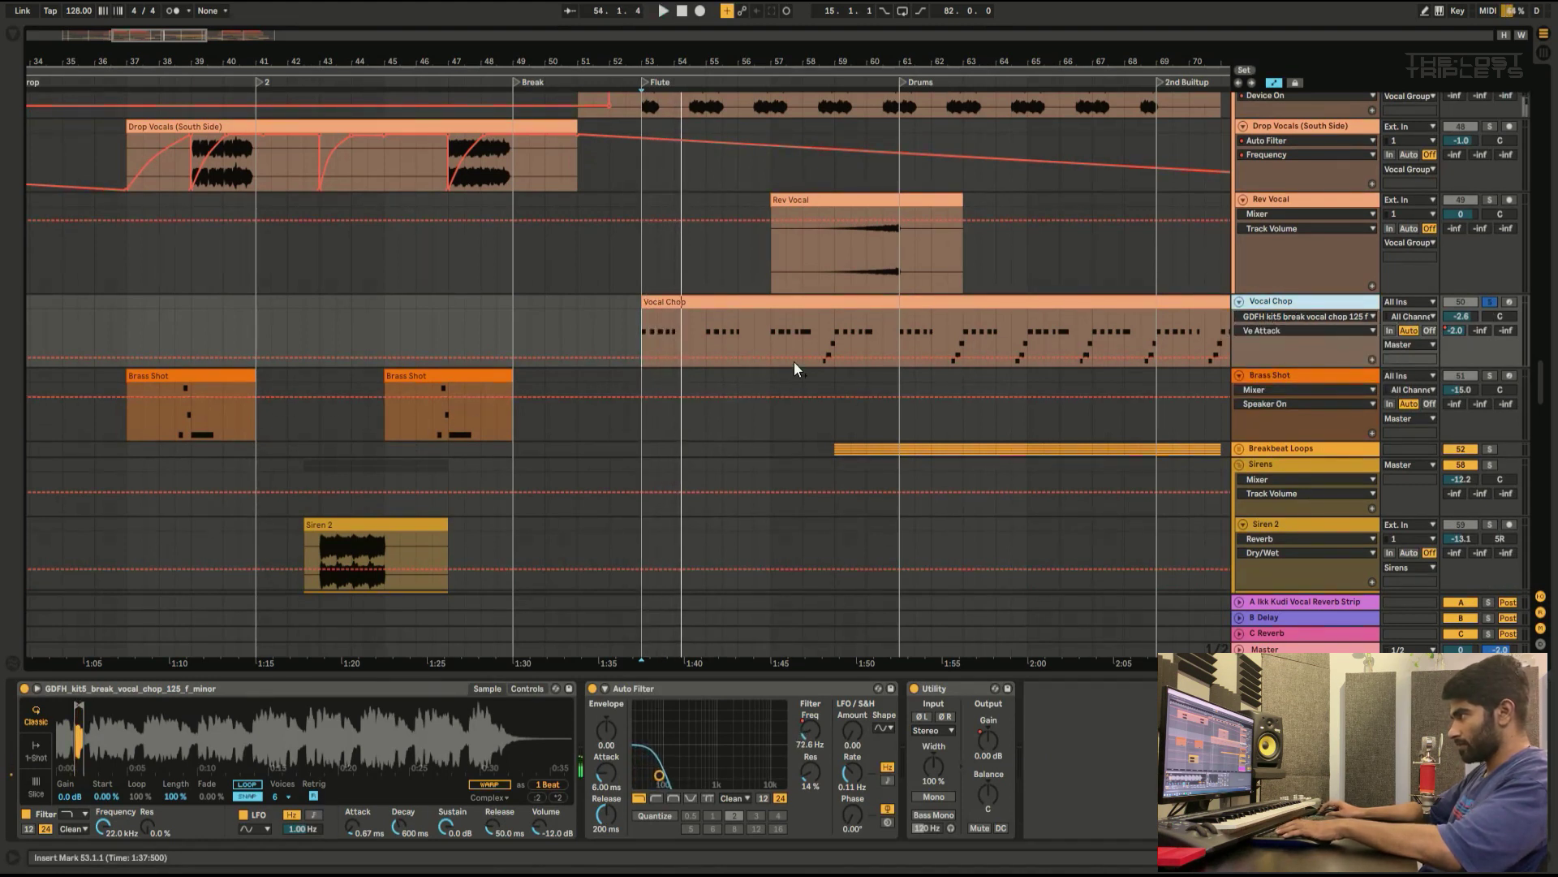
pyautogui.click(810, 733)
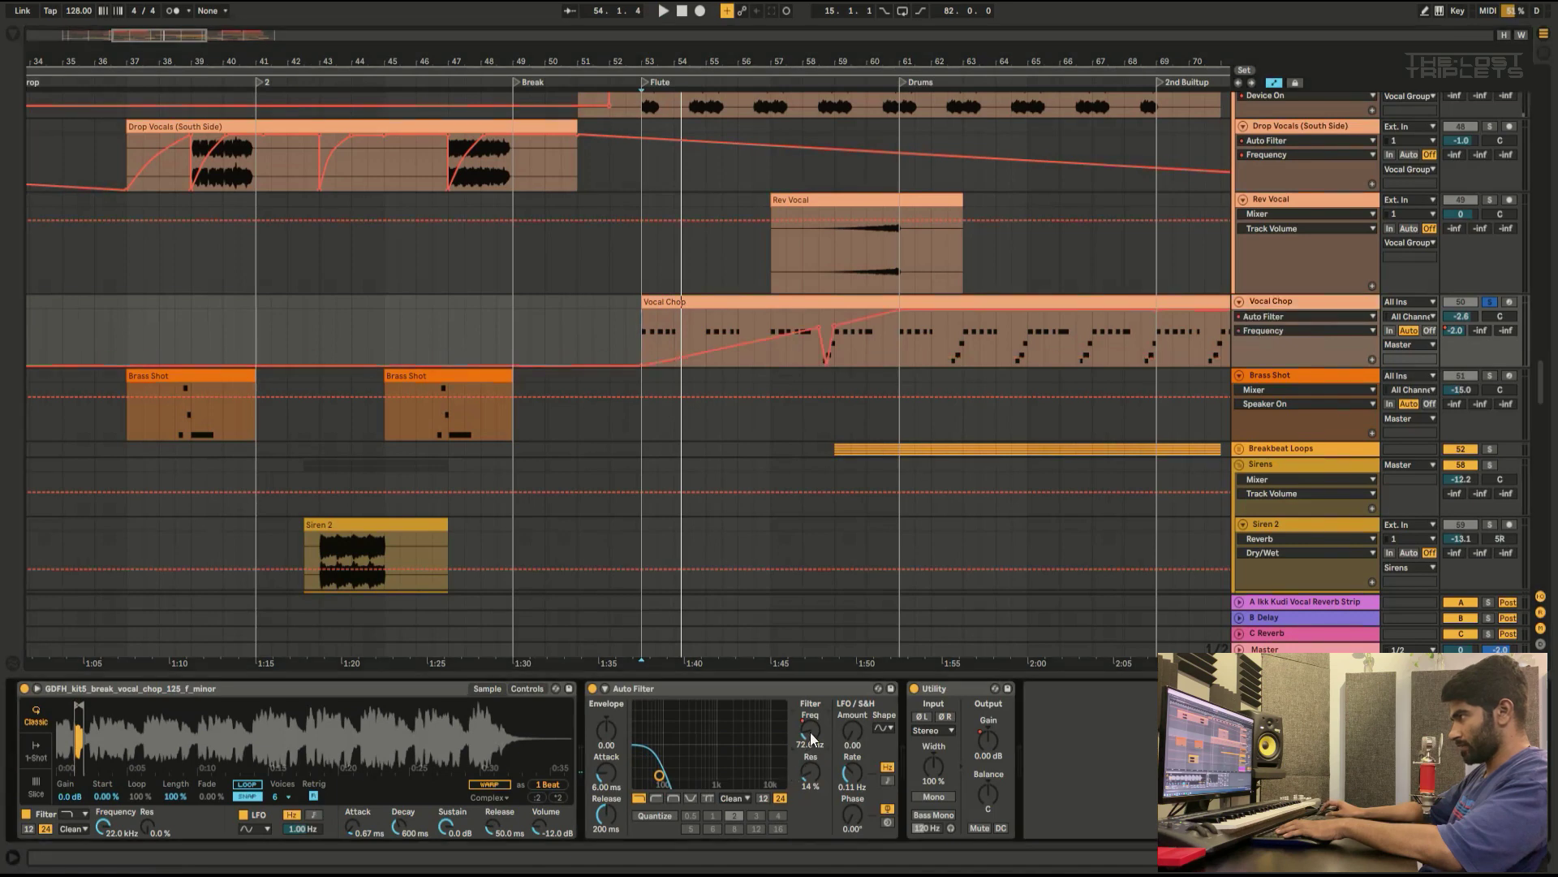
pyautogui.click(894, 362)
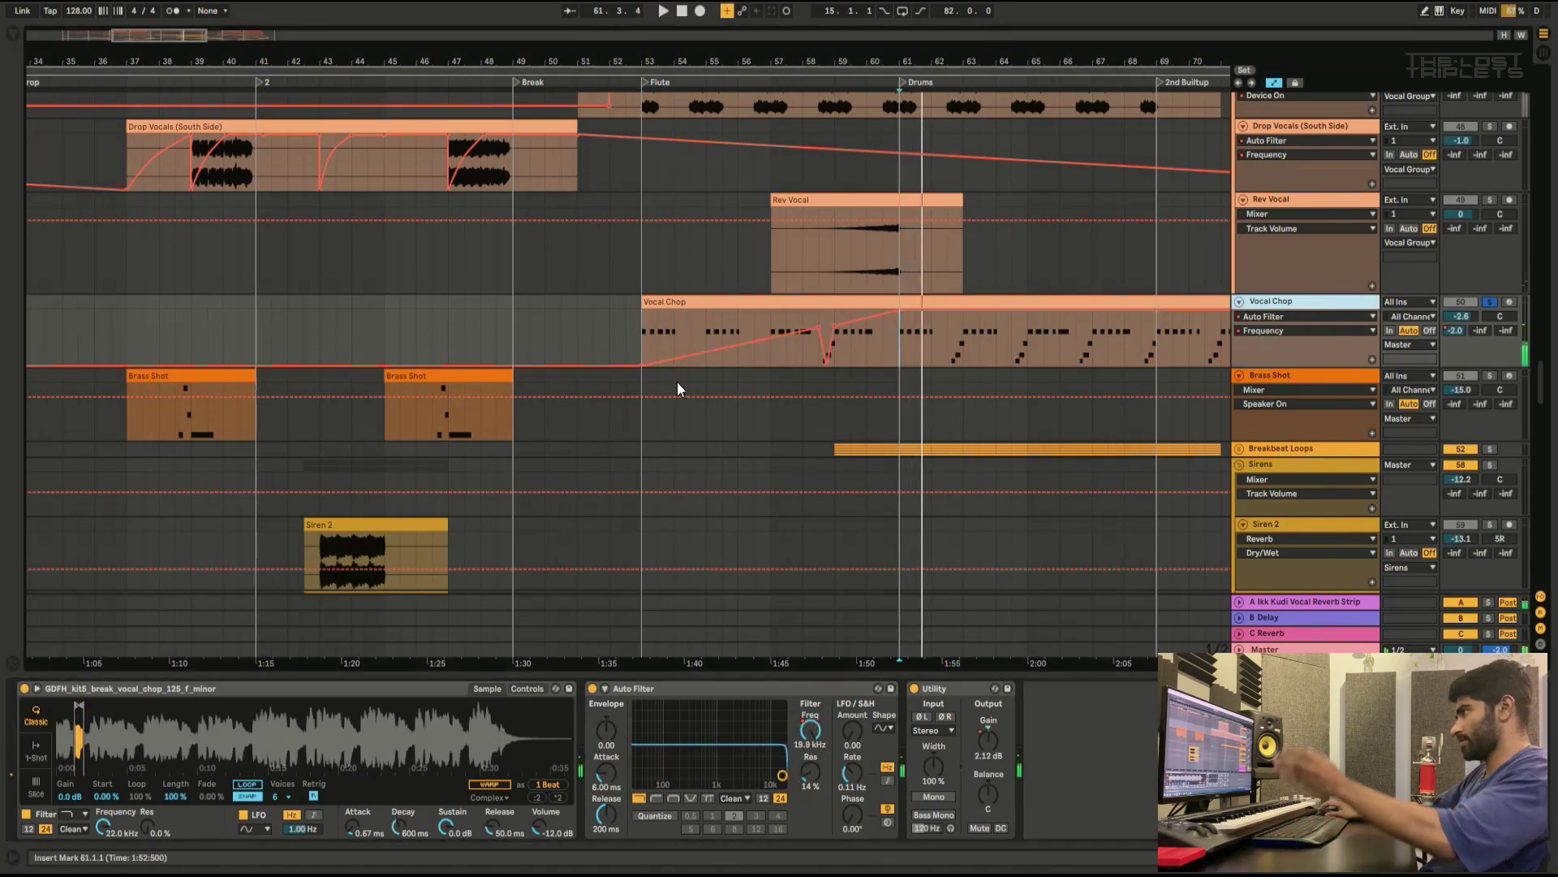
# Step: Unfold layers 2 and 3 of the Keys group near the end of the track list
pyautogui.scroll(-12, 677, 389)
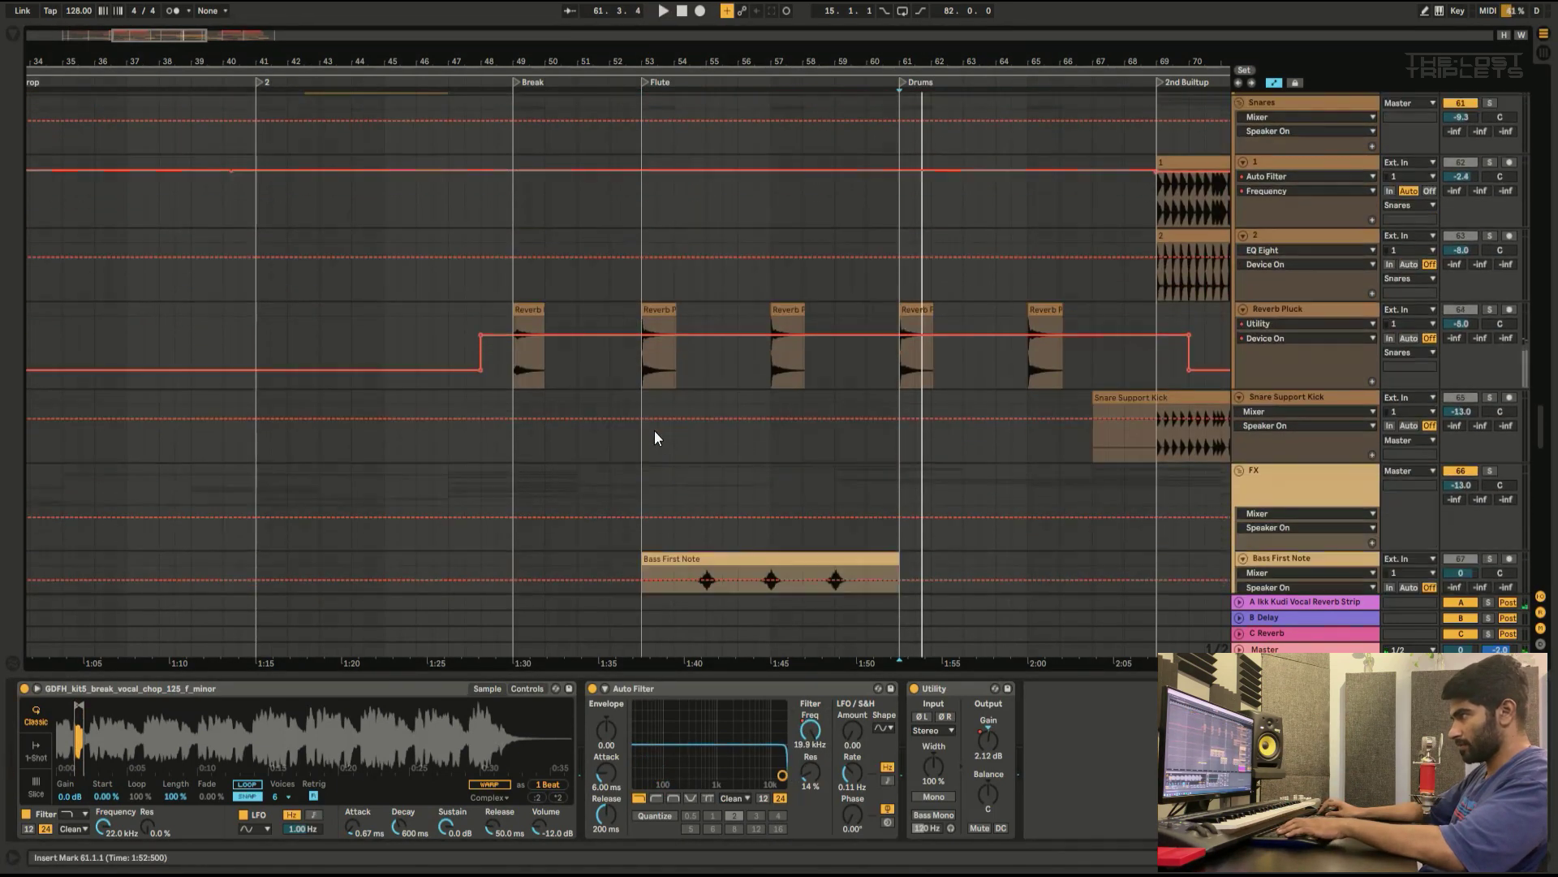
pyautogui.scroll(-12, 655, 438)
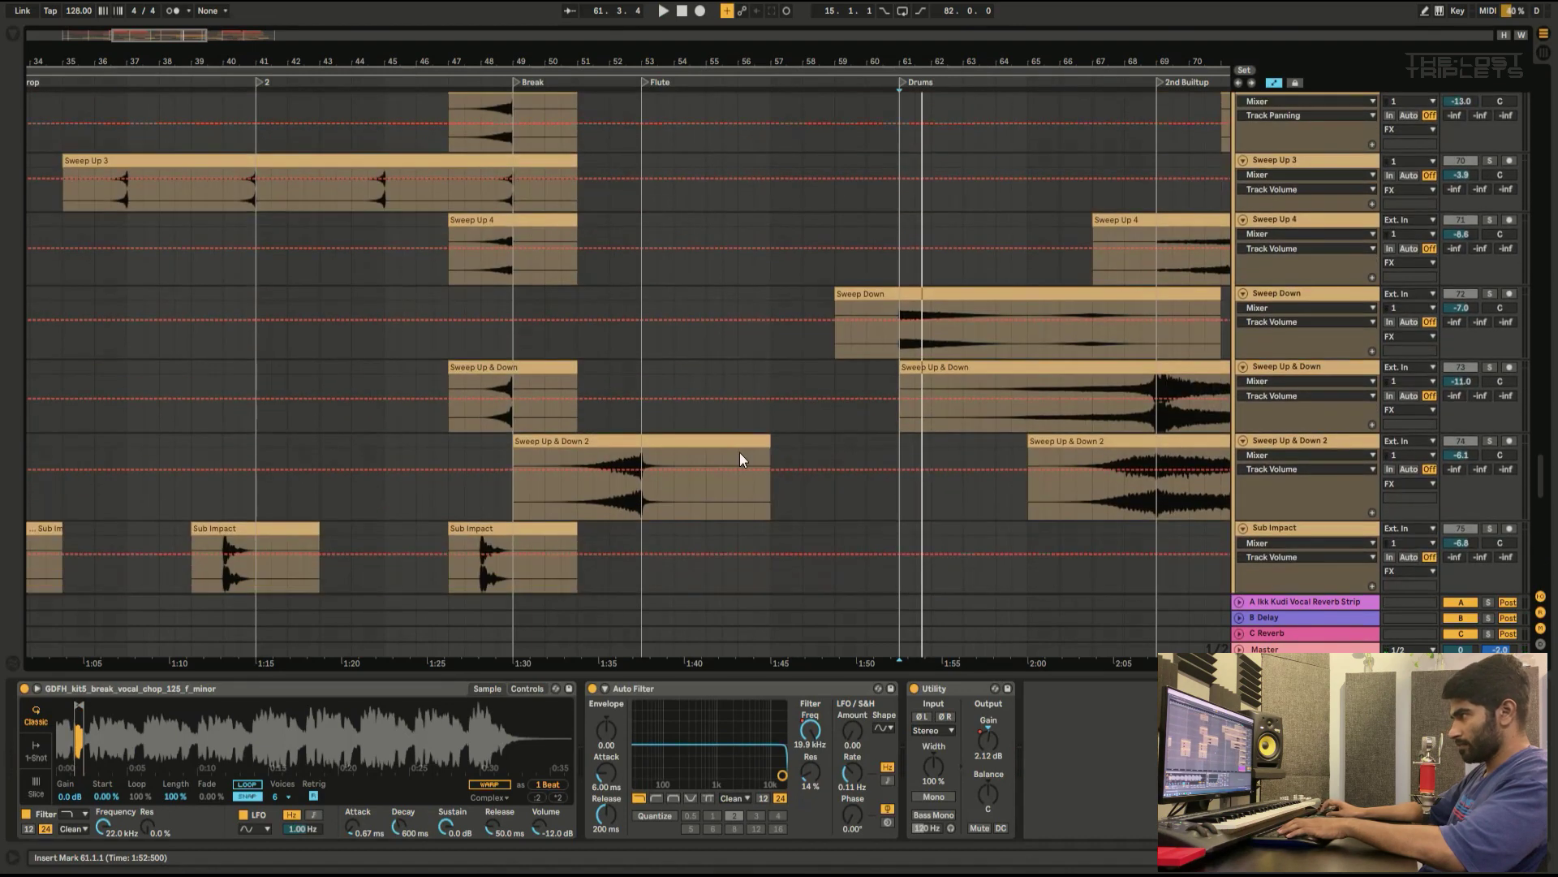
pyautogui.scroll(-8, 717, 461)
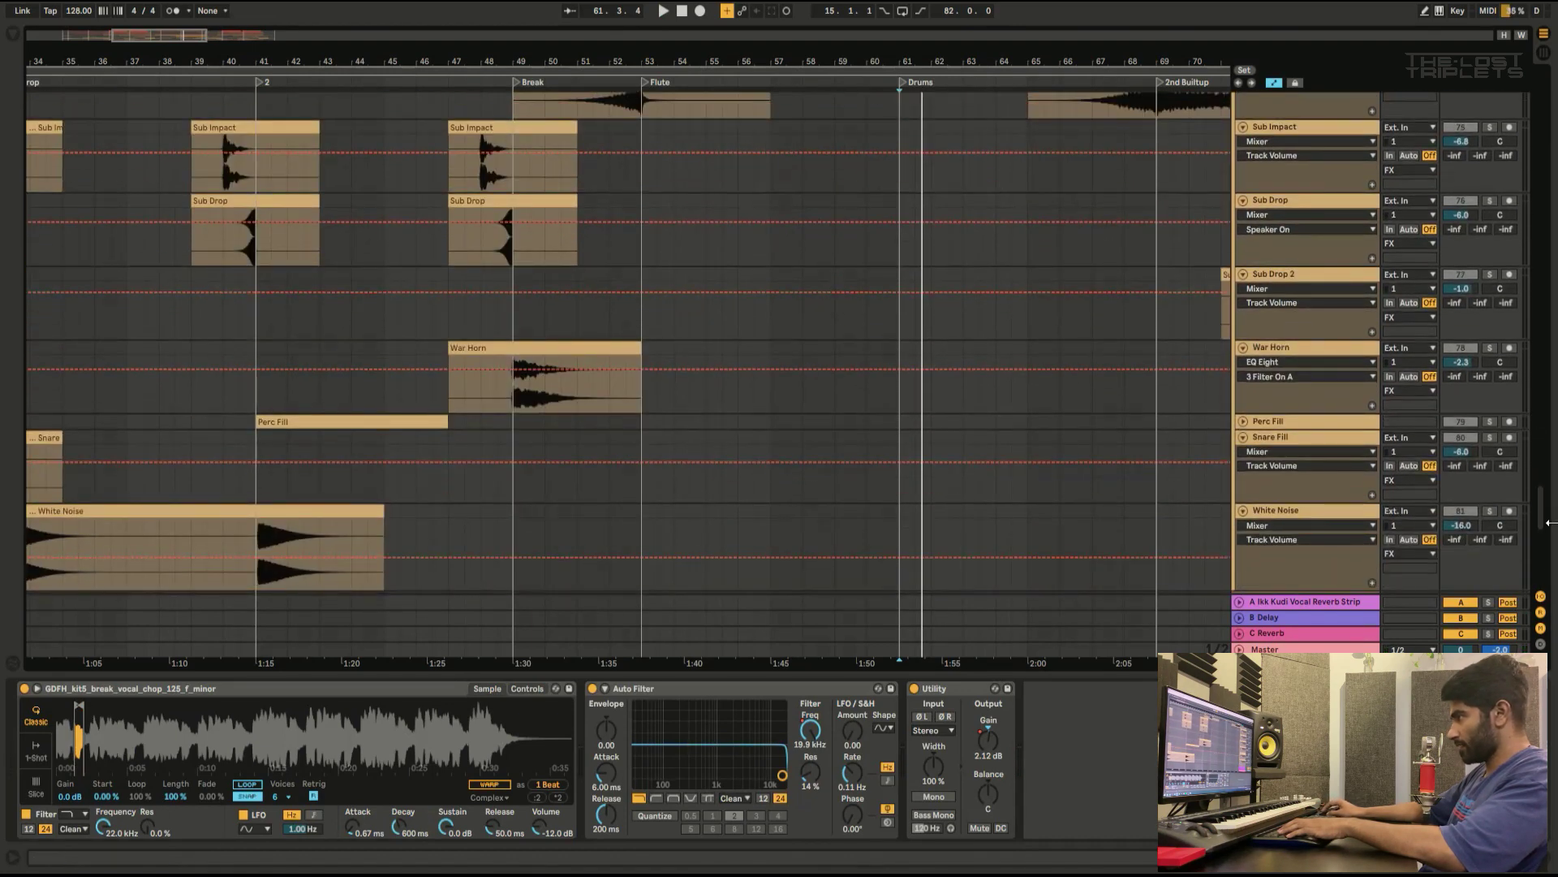
pyautogui.moveTo(1543, 525); pyautogui.dragTo(1543, 597)
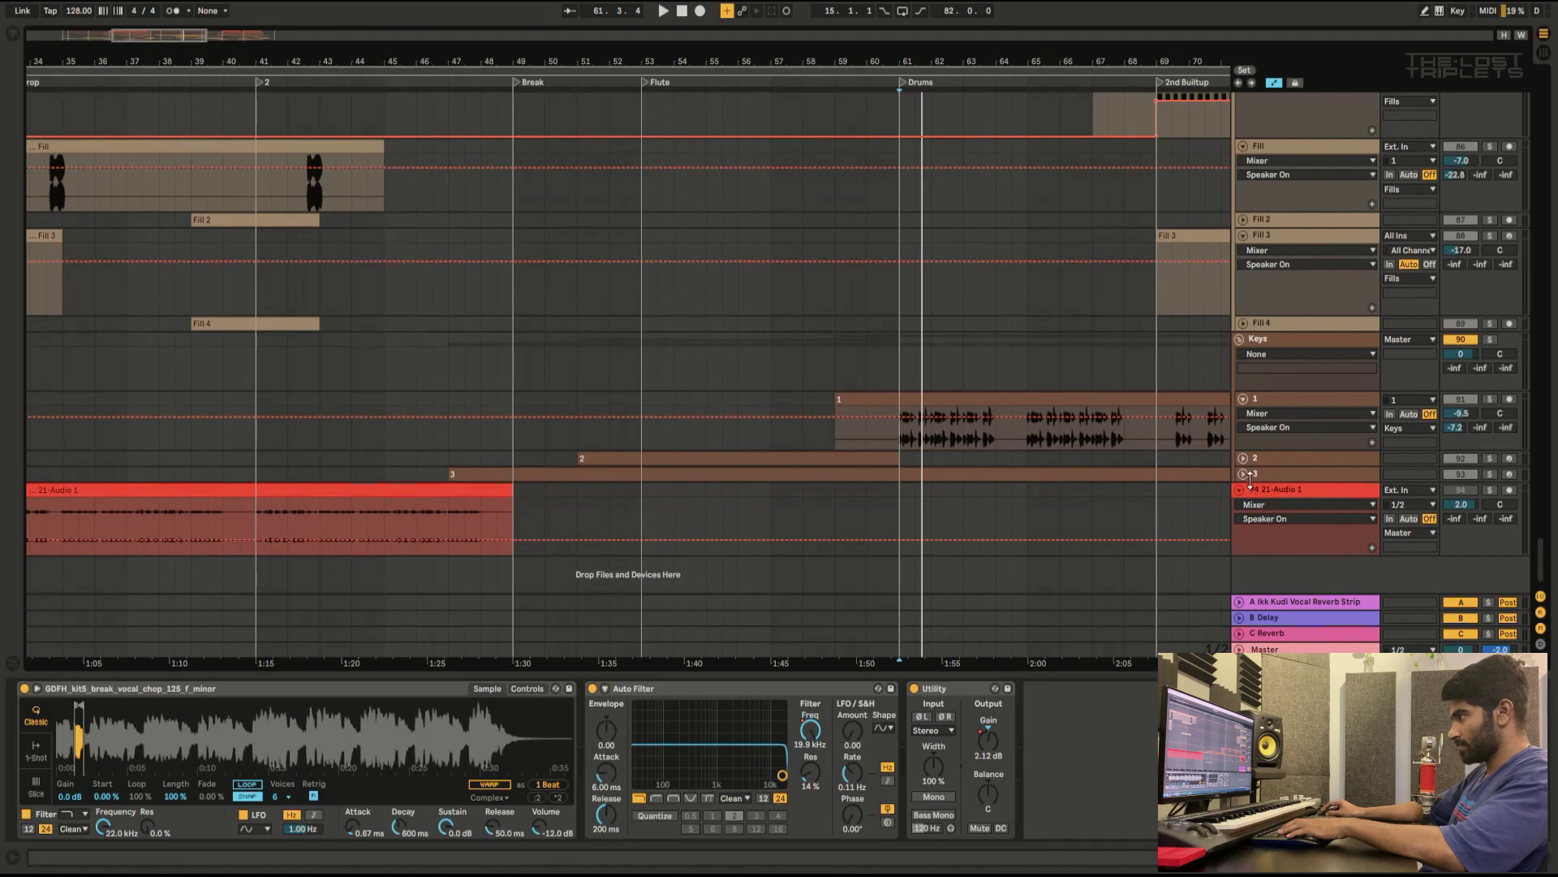
pyautogui.click(1244, 459)
pyautogui.scroll(-1, 872, 515)
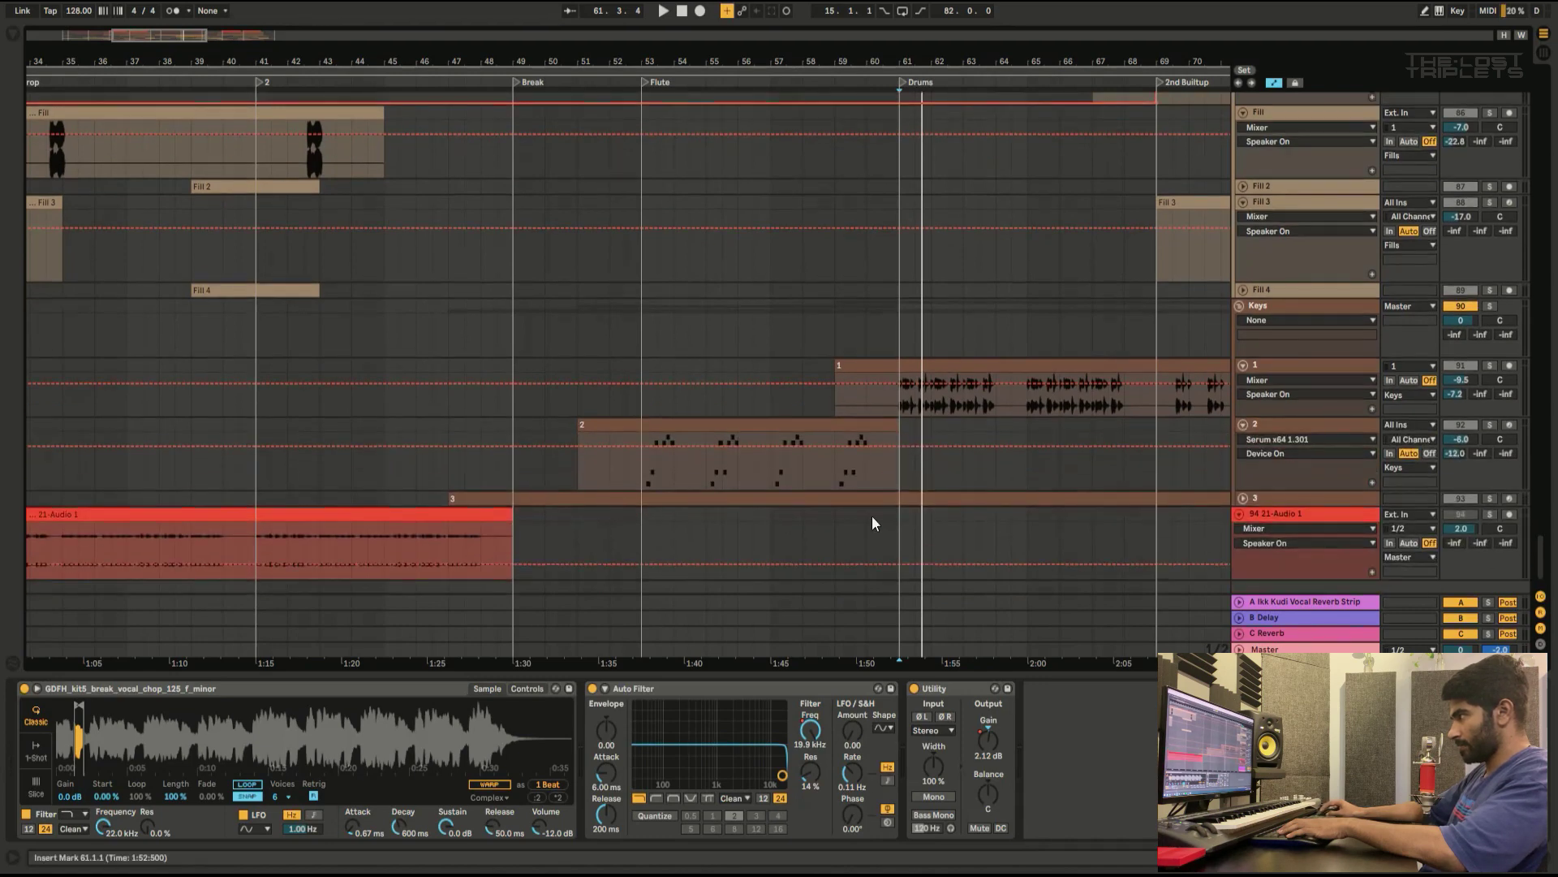
pyautogui.click(1242, 498)
pyautogui.scroll(-2, 981, 504)
# Step: Solo layer 3 of the Keys group at bar 53 and view its Serum instrument with the PIANO - Grand preset
pyautogui.click(645, 490)
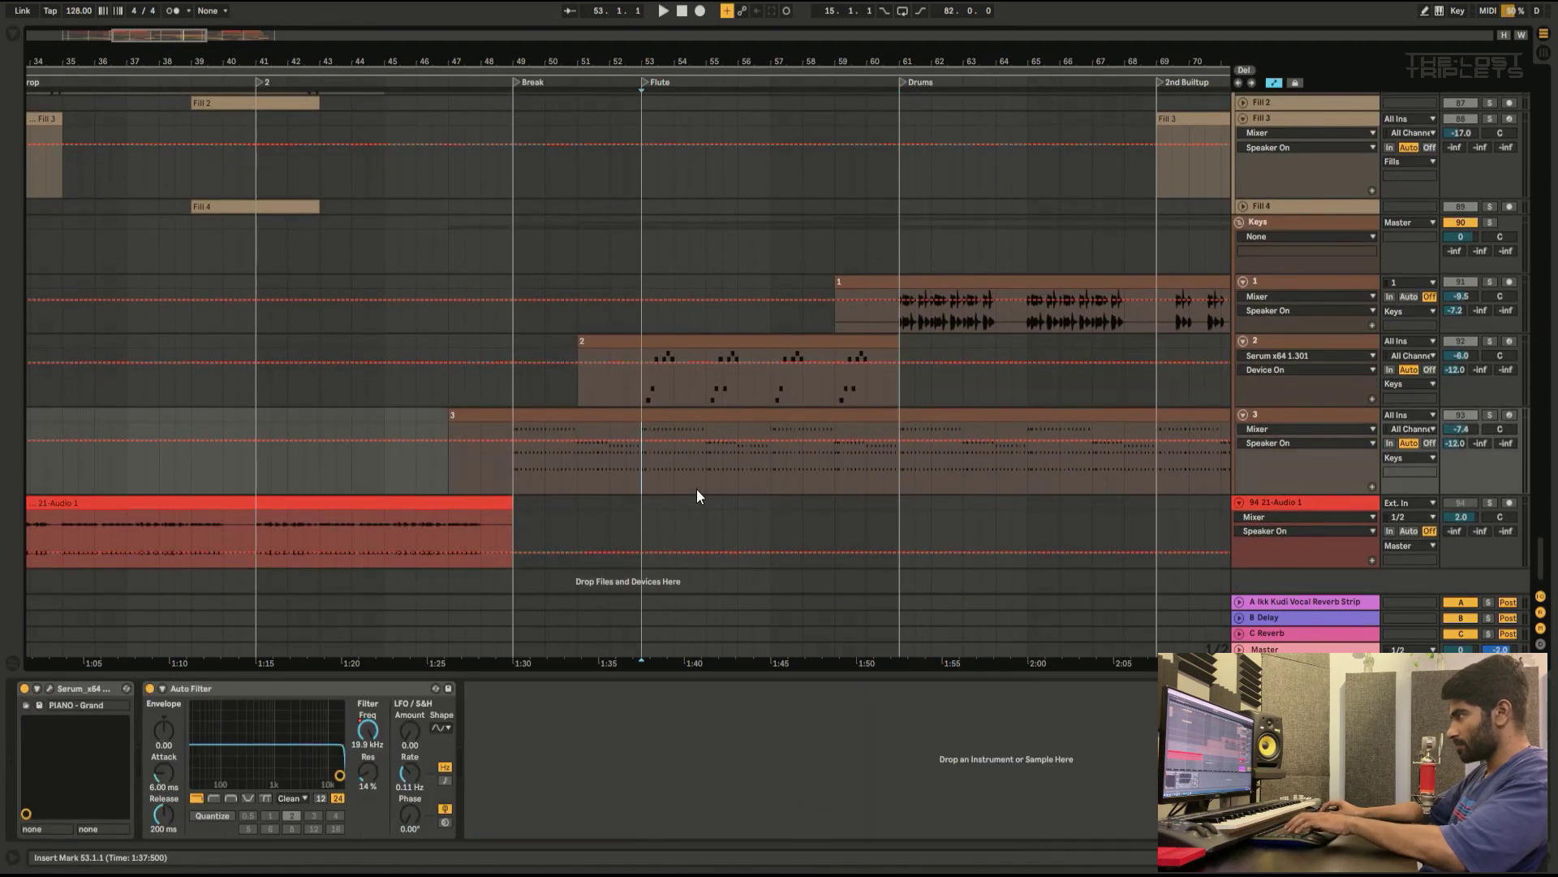
pyautogui.click(1322, 431)
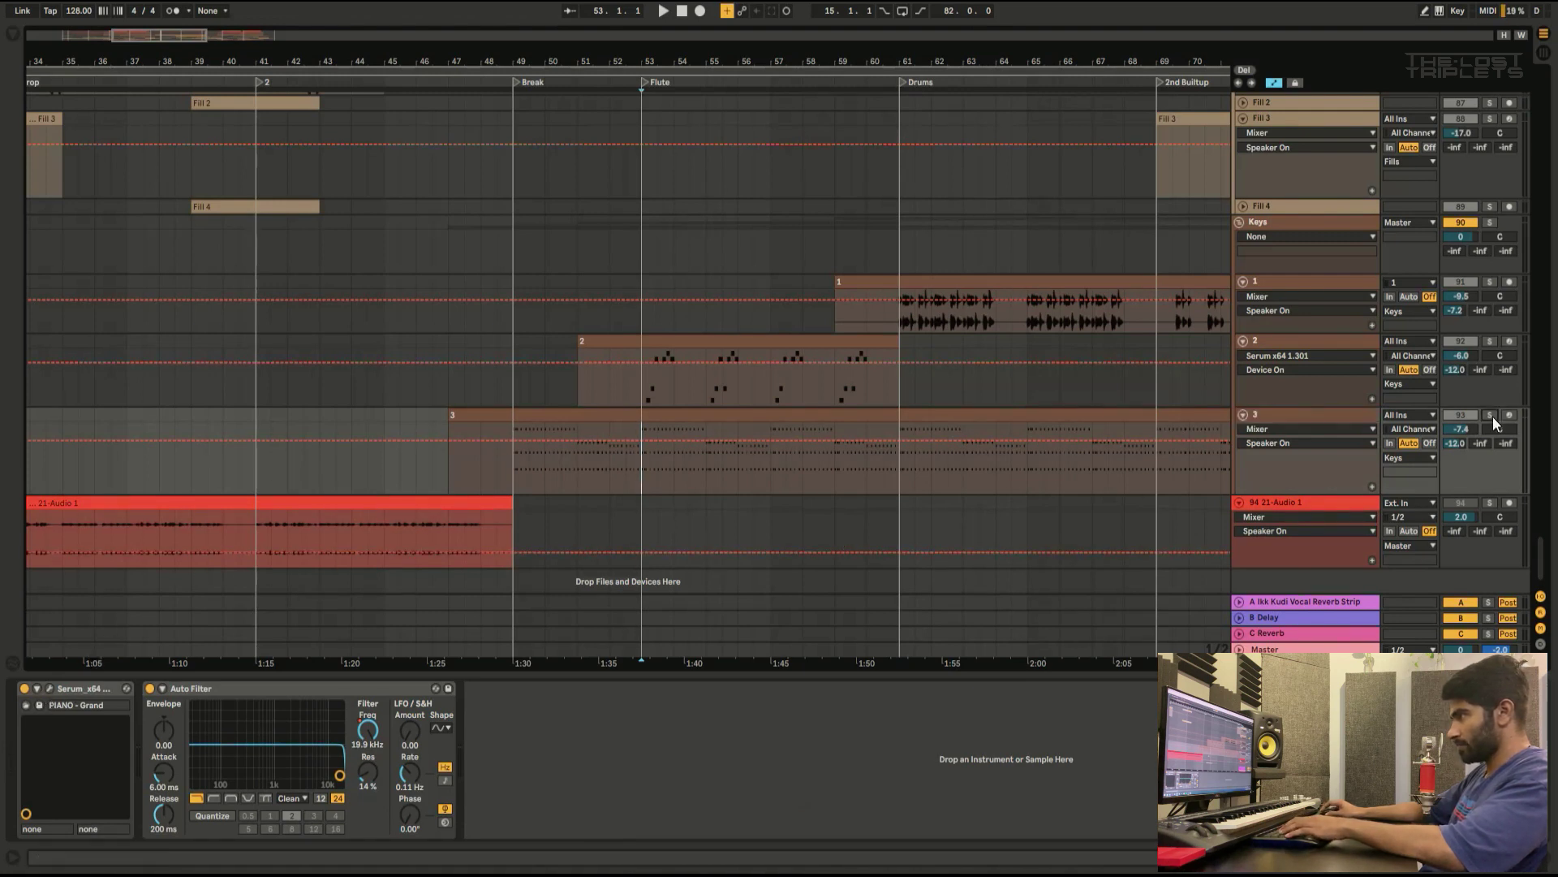
pyautogui.click(520, 493)
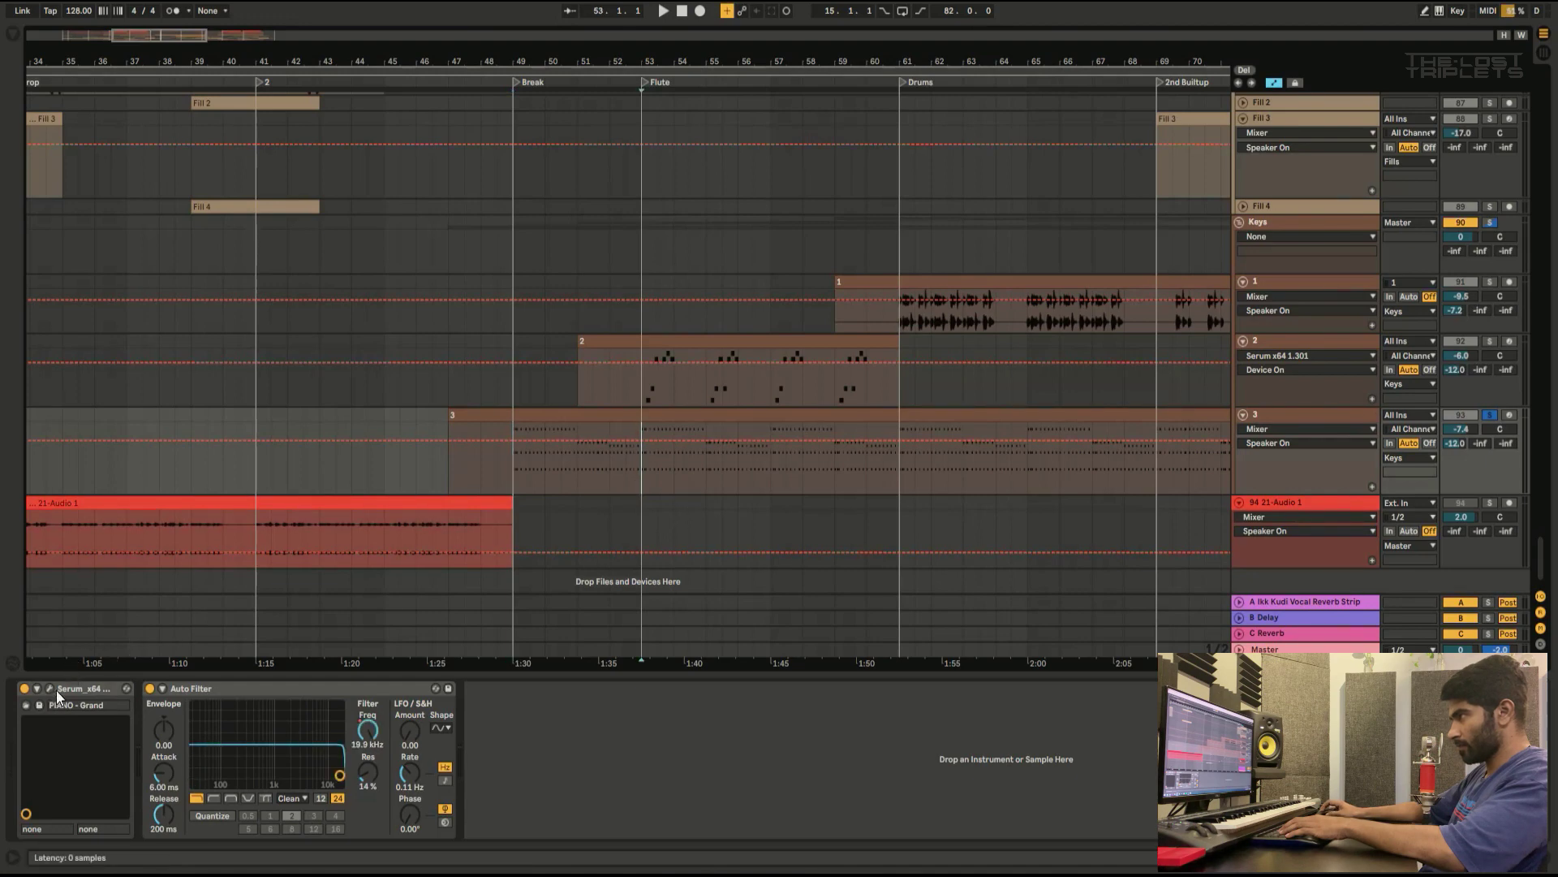
pyautogui.hotkey('ctrl', 'alt', 'p')
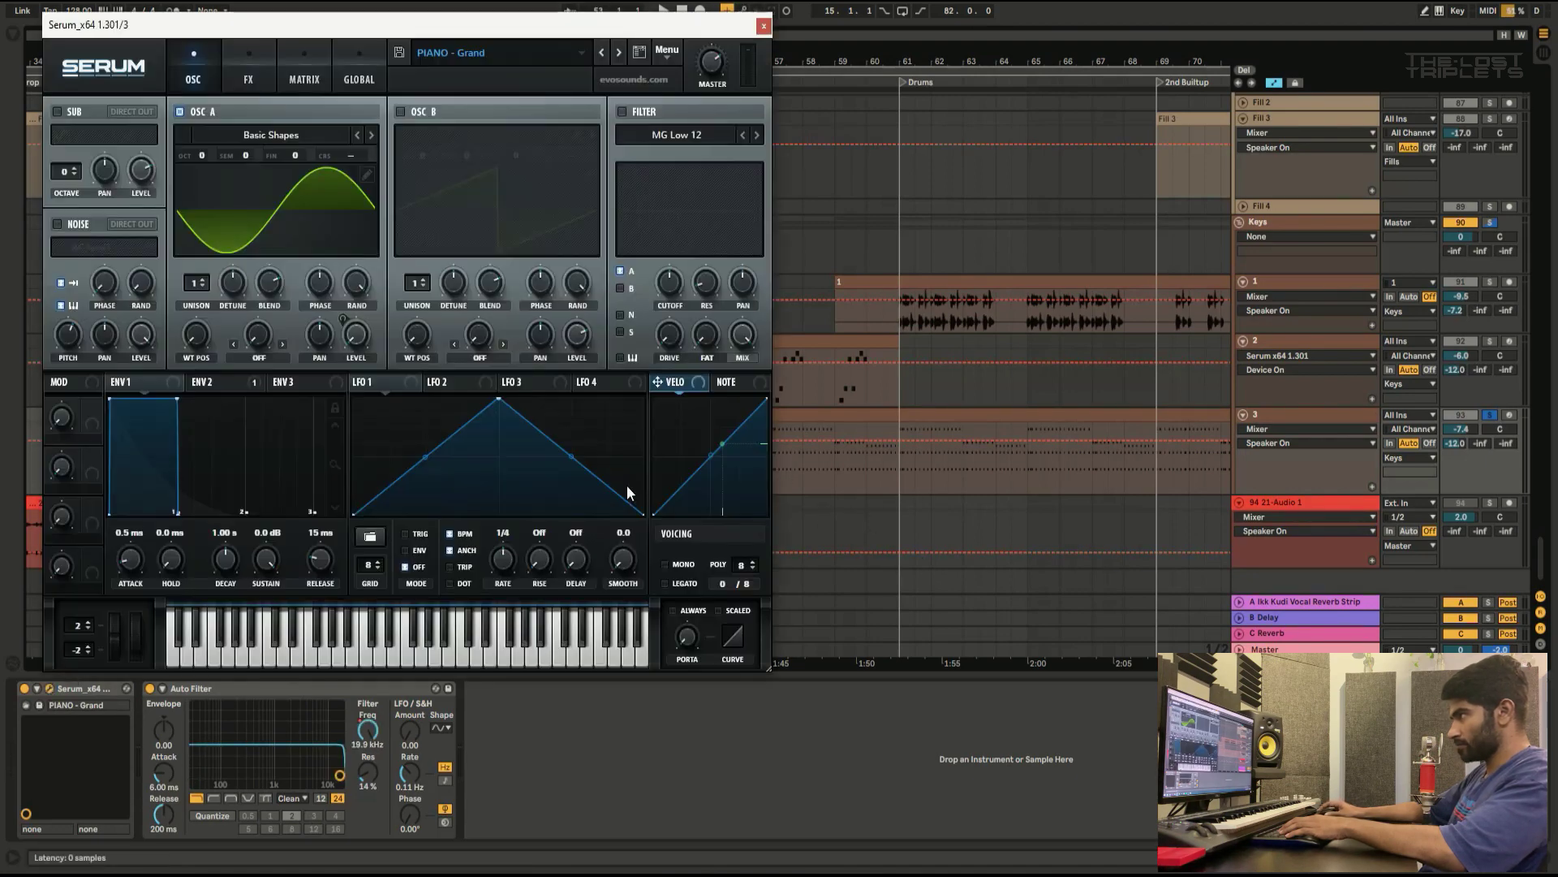
# Step: Close the Serum window and play the soloed layer 3 of the Keys group from bar 53
pyautogui.hotkey('ctrl', 'alt', 'p')
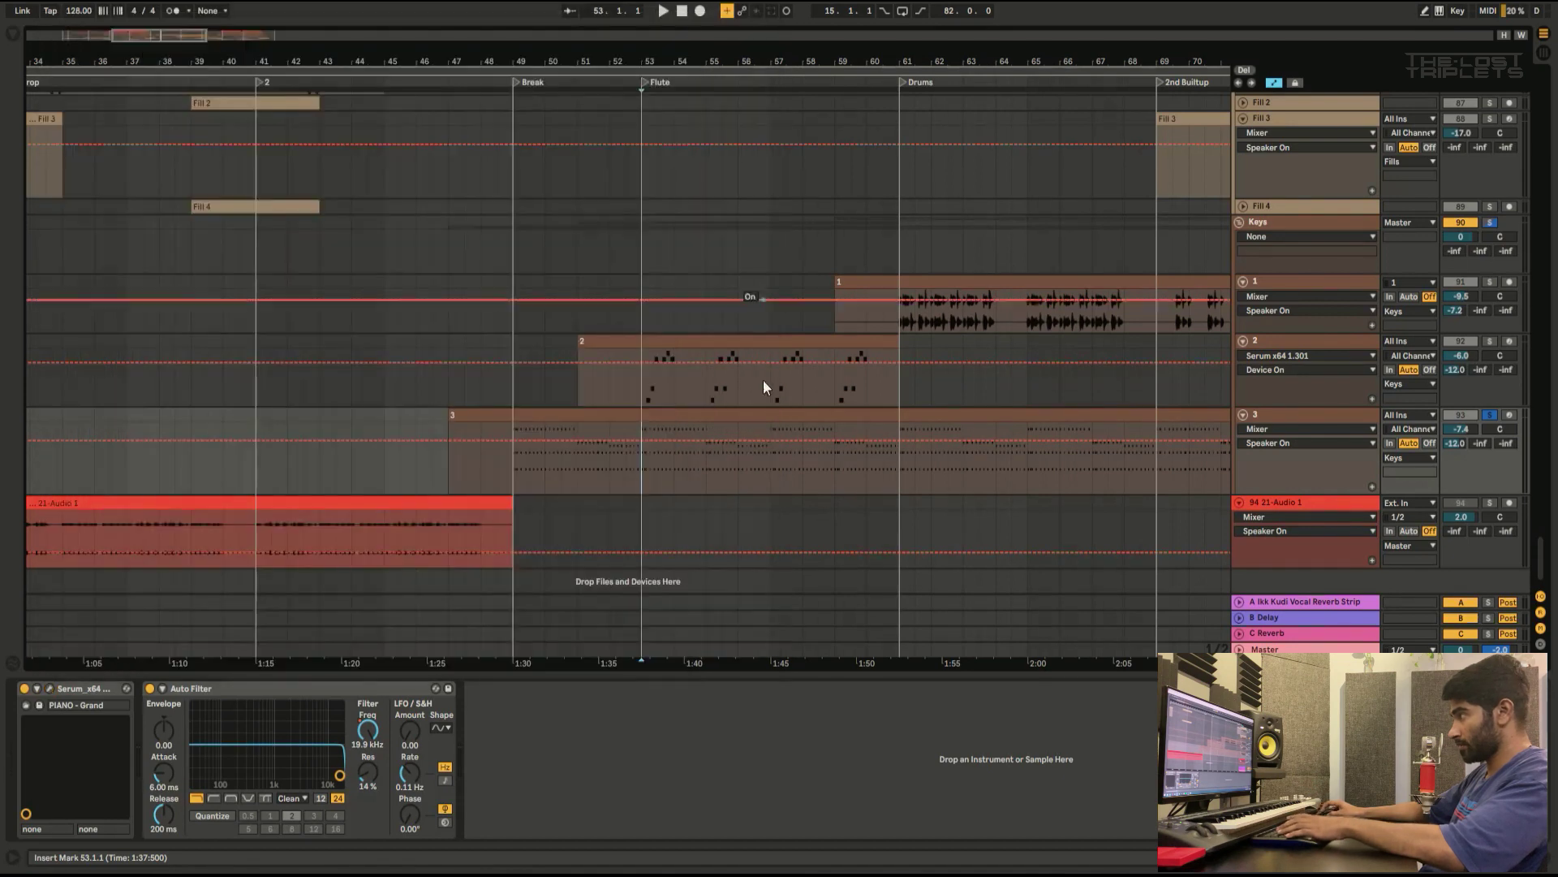
pyautogui.press('space')
pyautogui.click(1552, 467)
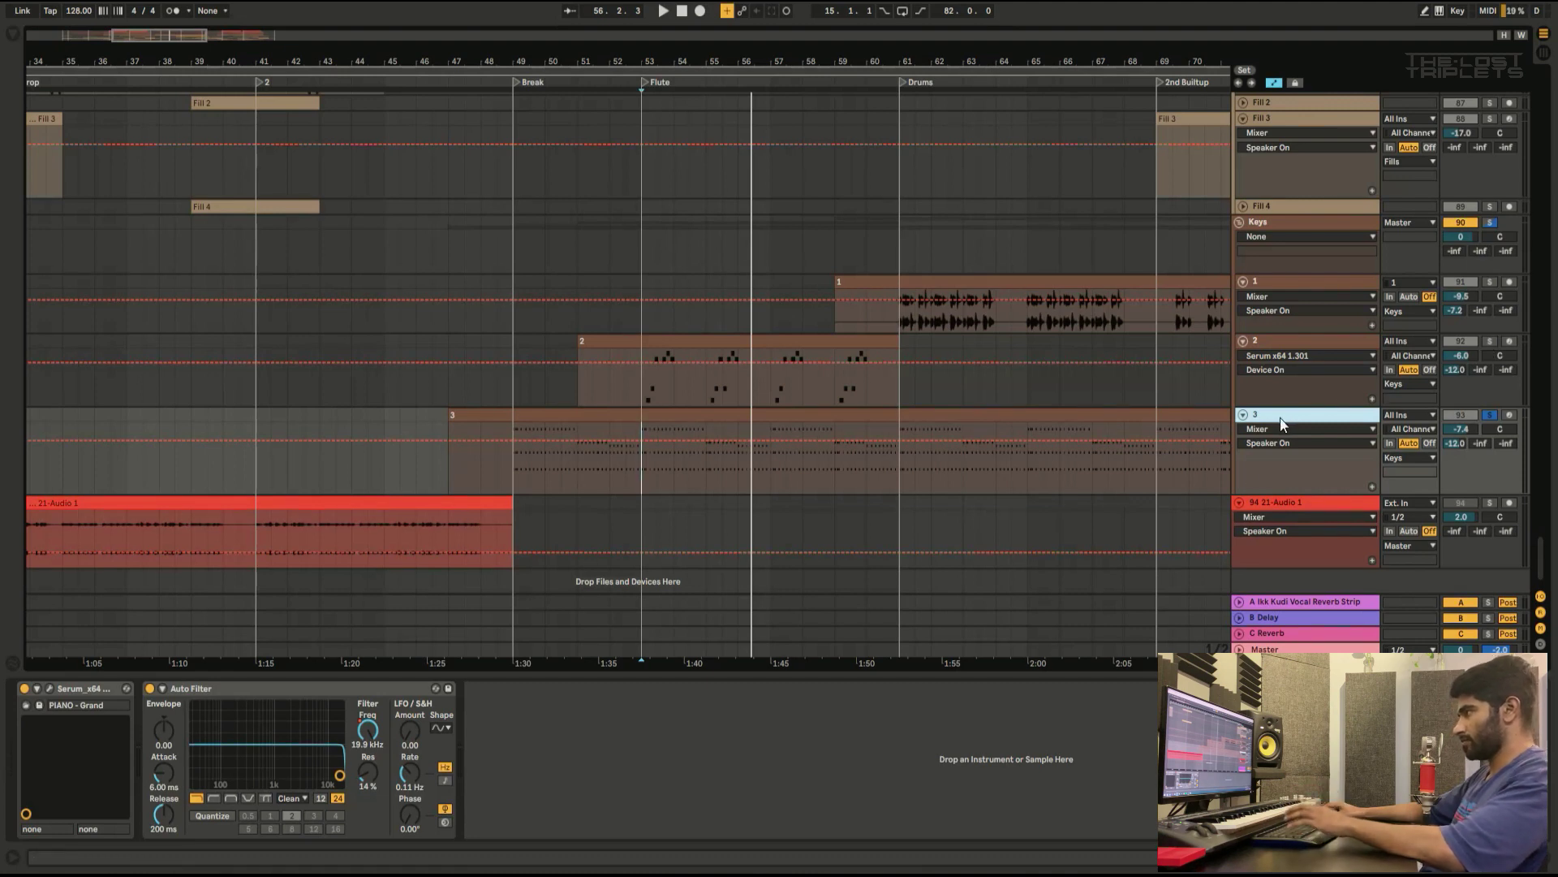
# Step: Solo layer 2 of the Keys group, play it from bar 53 and clear its solo
pyautogui.click(647, 478)
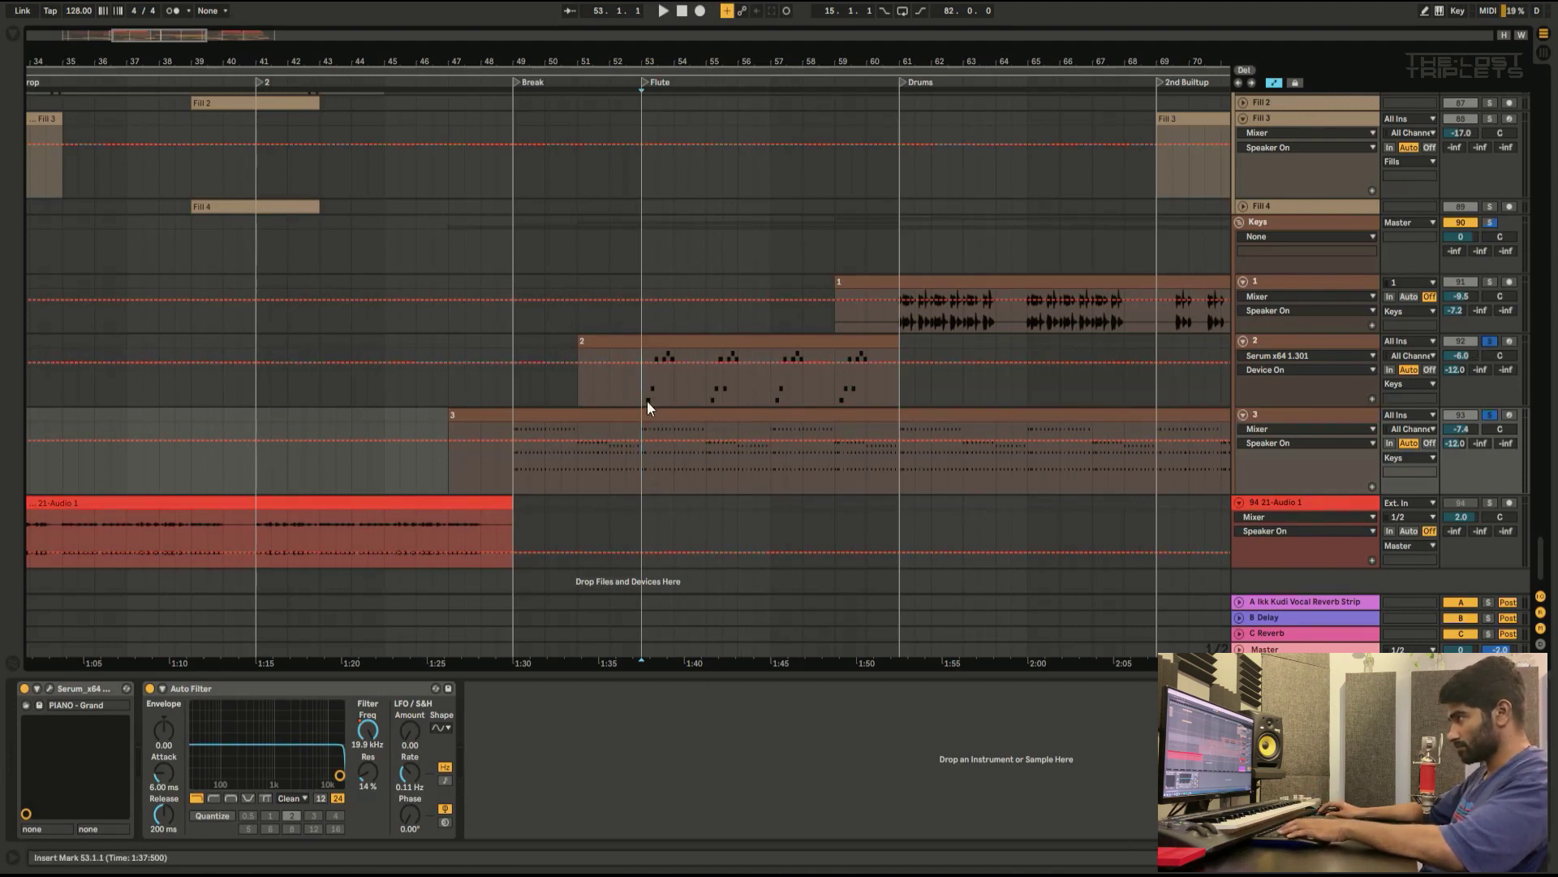
pyautogui.press('Up')
pyautogui.click(1304, 342)
pyautogui.press('space')
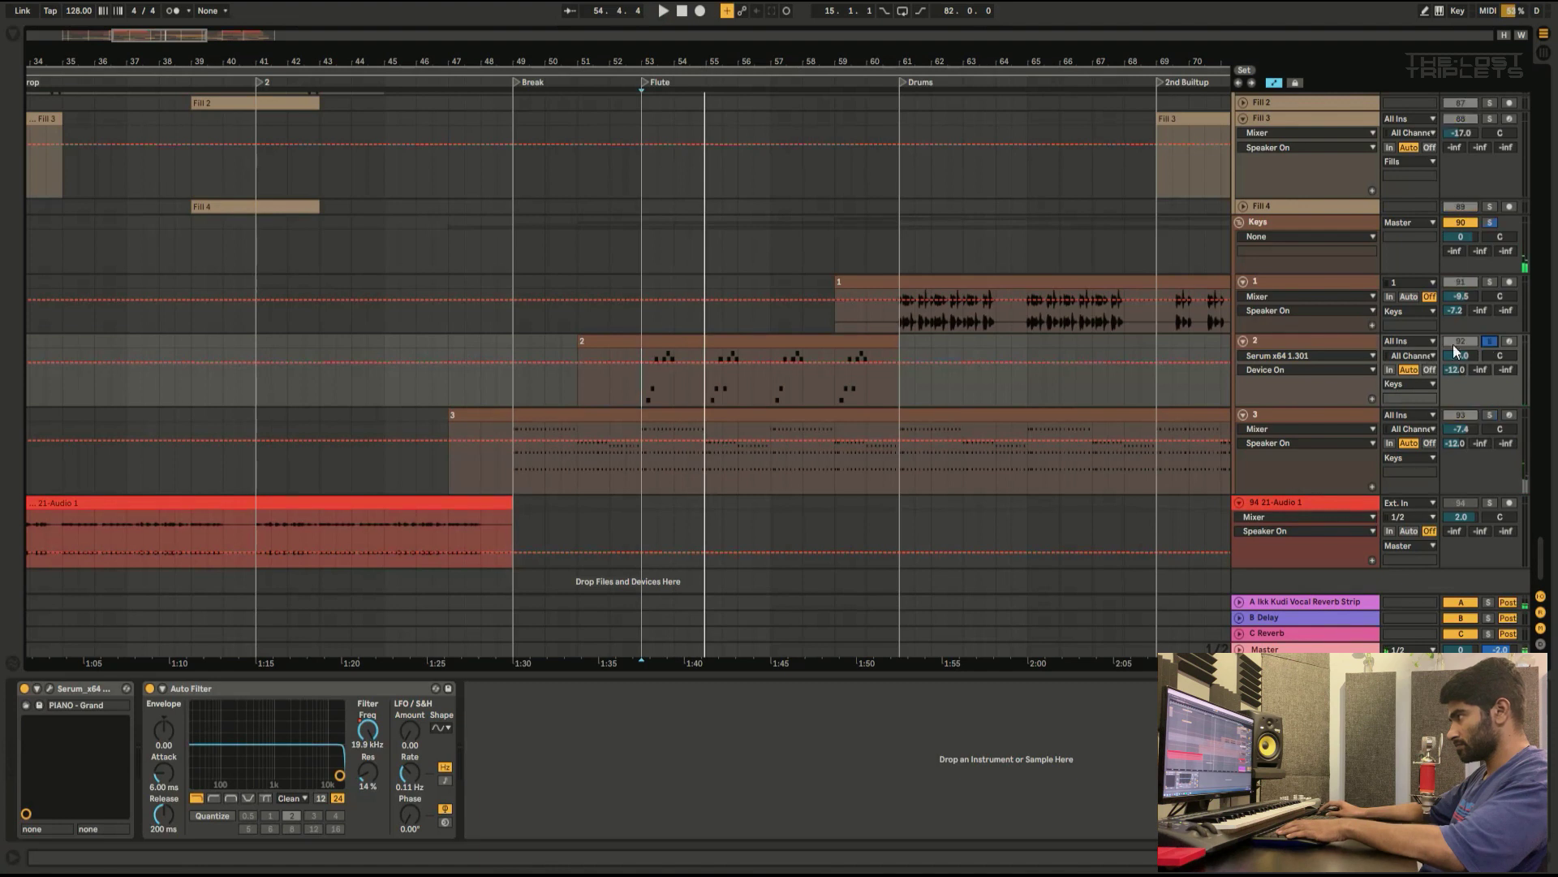
pyautogui.press('space')
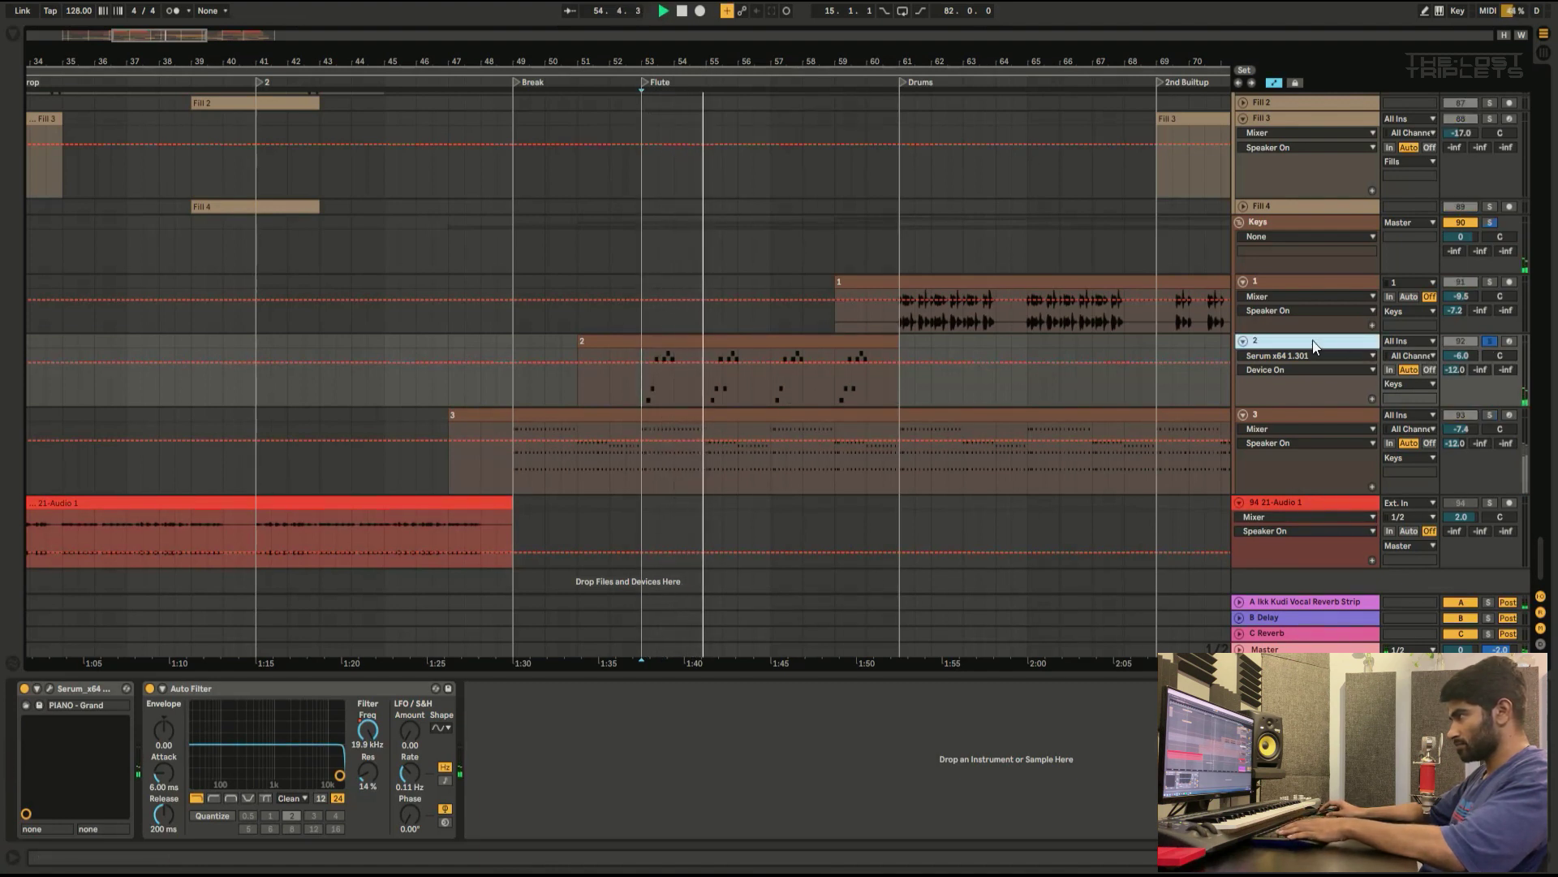
pyautogui.press('space')
pyautogui.click(1492, 342)
# Step: Solo the MIDI Vocal Chop track and play it from bar 57.3, watching its Auto Filter frequency move
pyautogui.scroll(3, 1217, 357)
pyautogui.scroll(10, 1106, 361)
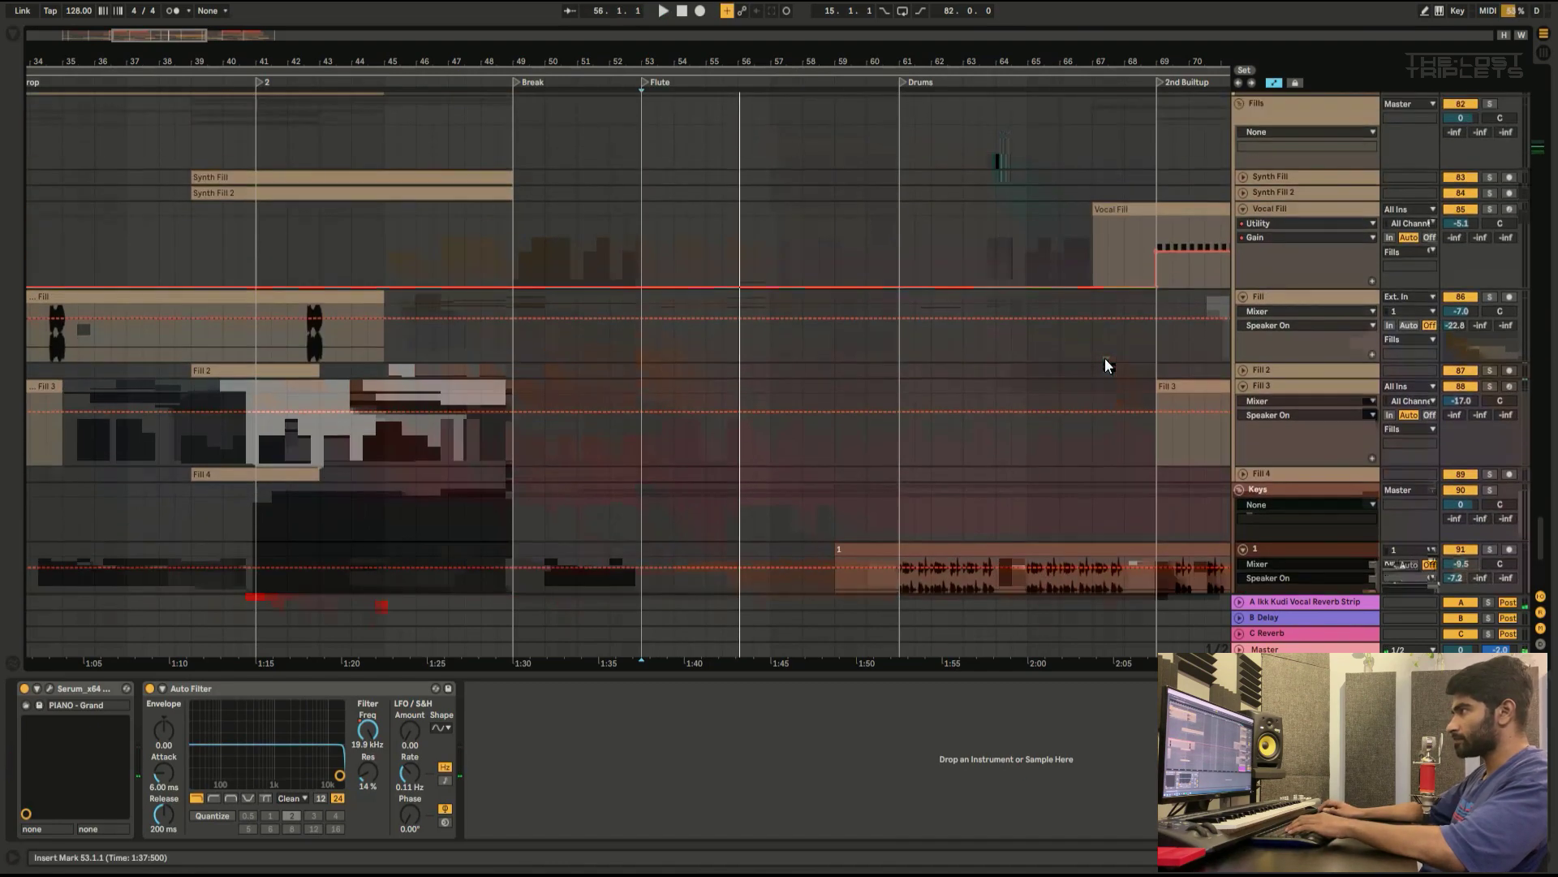
pyautogui.scroll(10, 1106, 359)
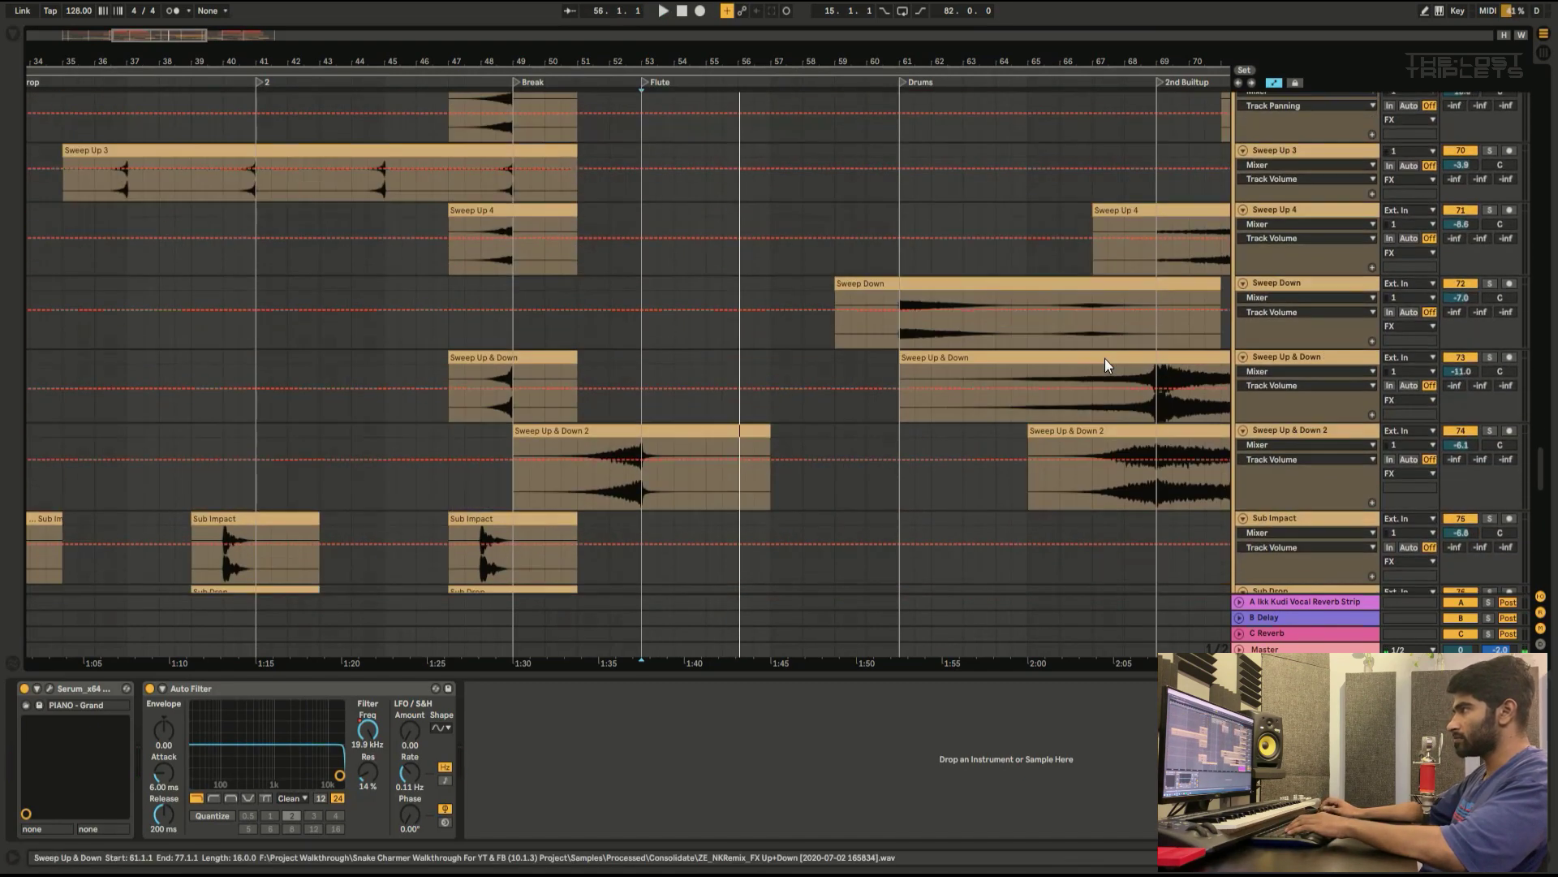
pyautogui.scroll(15, 1107, 364)
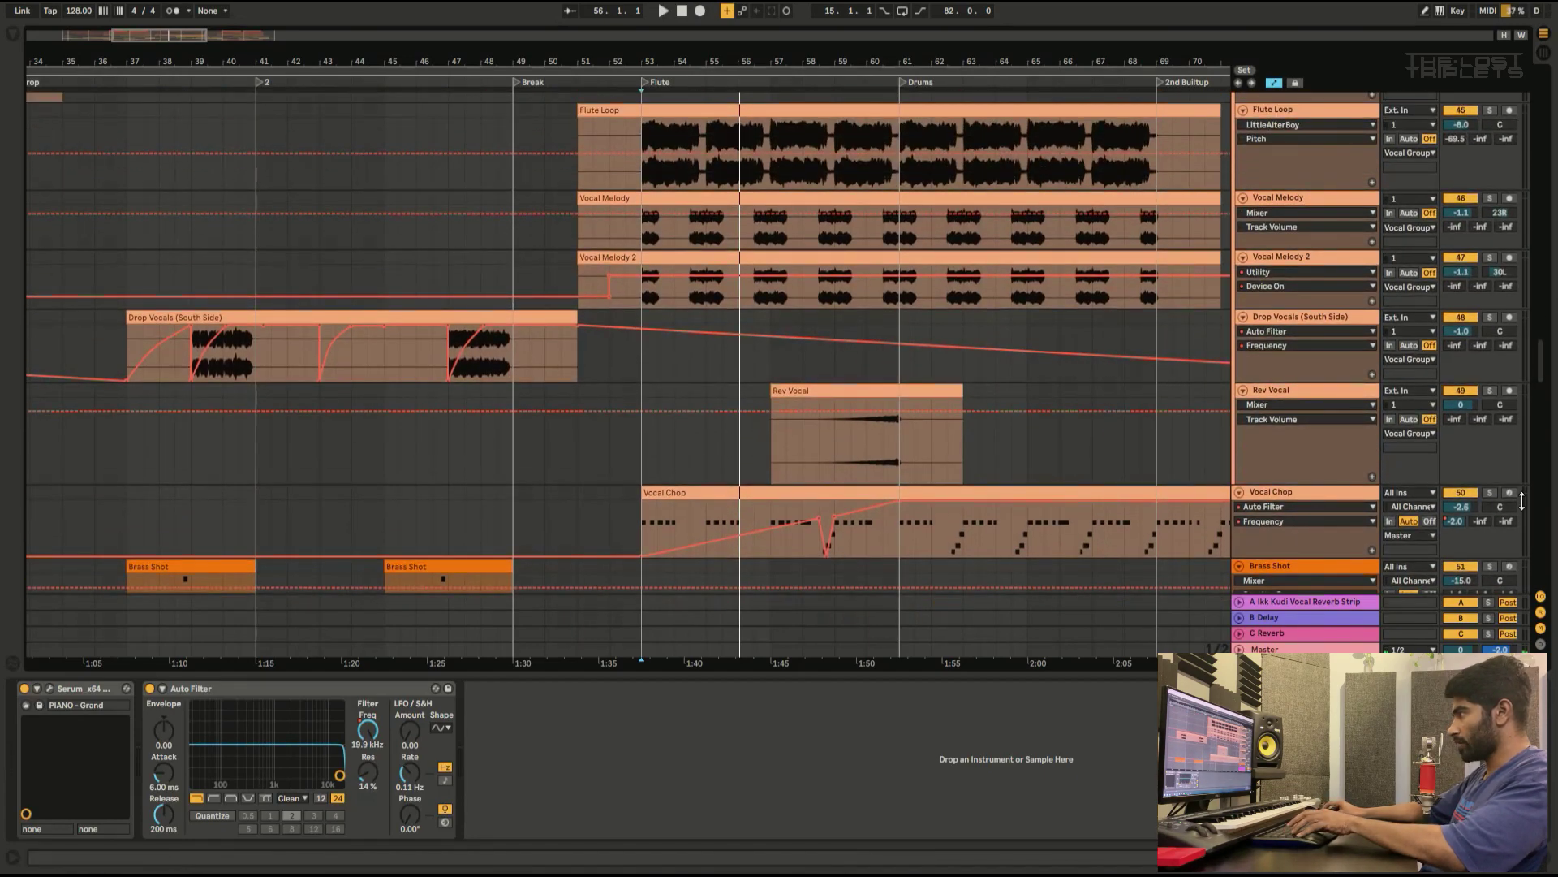
pyautogui.click(1489, 492)
pyautogui.click(791, 549)
pyautogui.press('space')
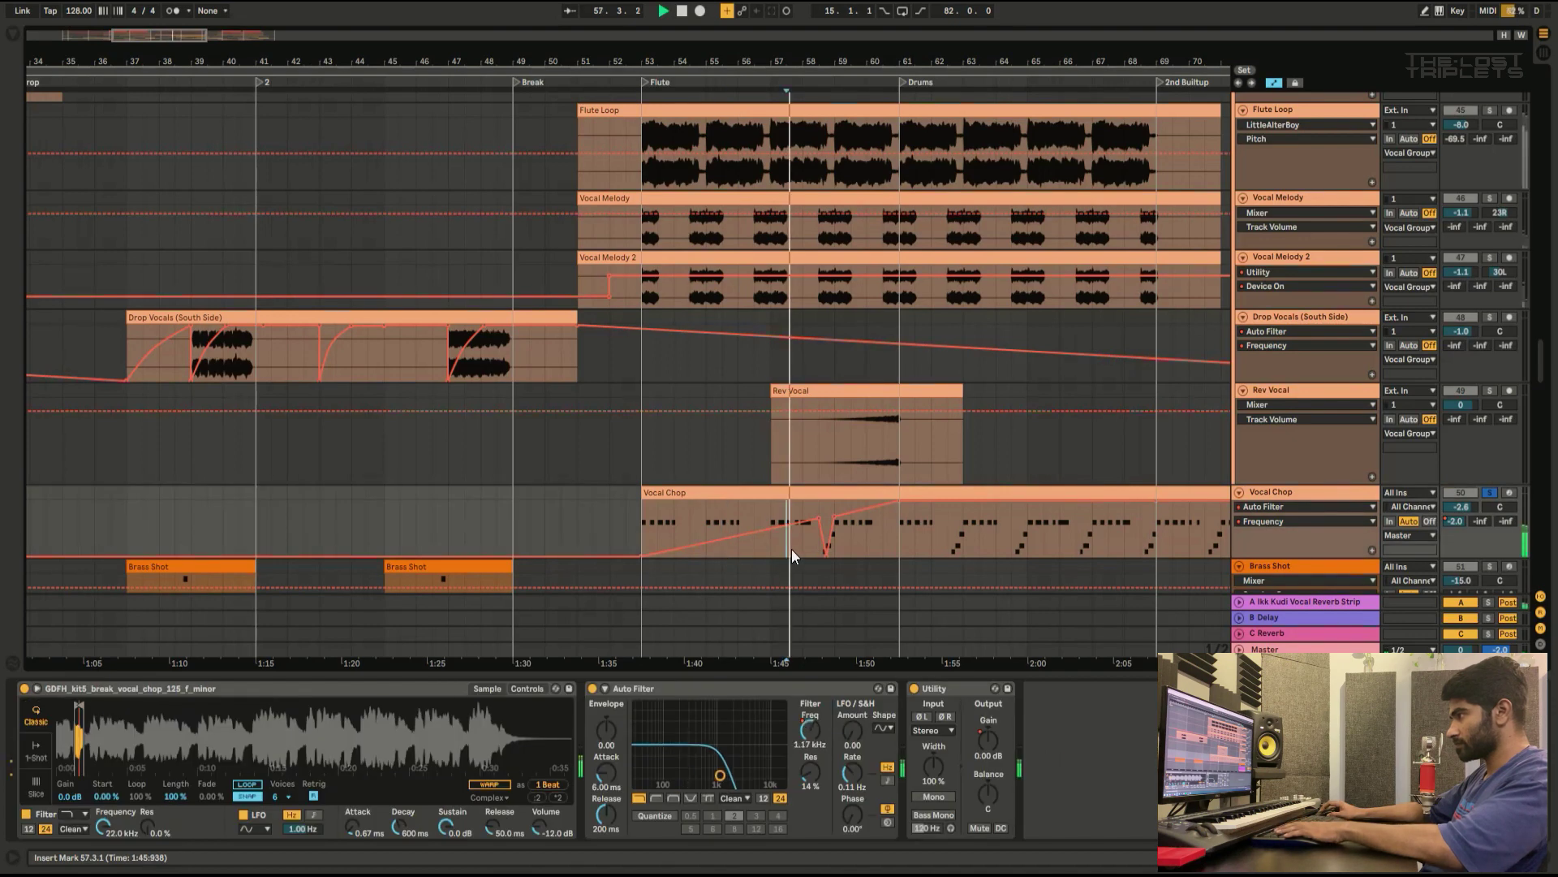
pyautogui.click(1282, 493)
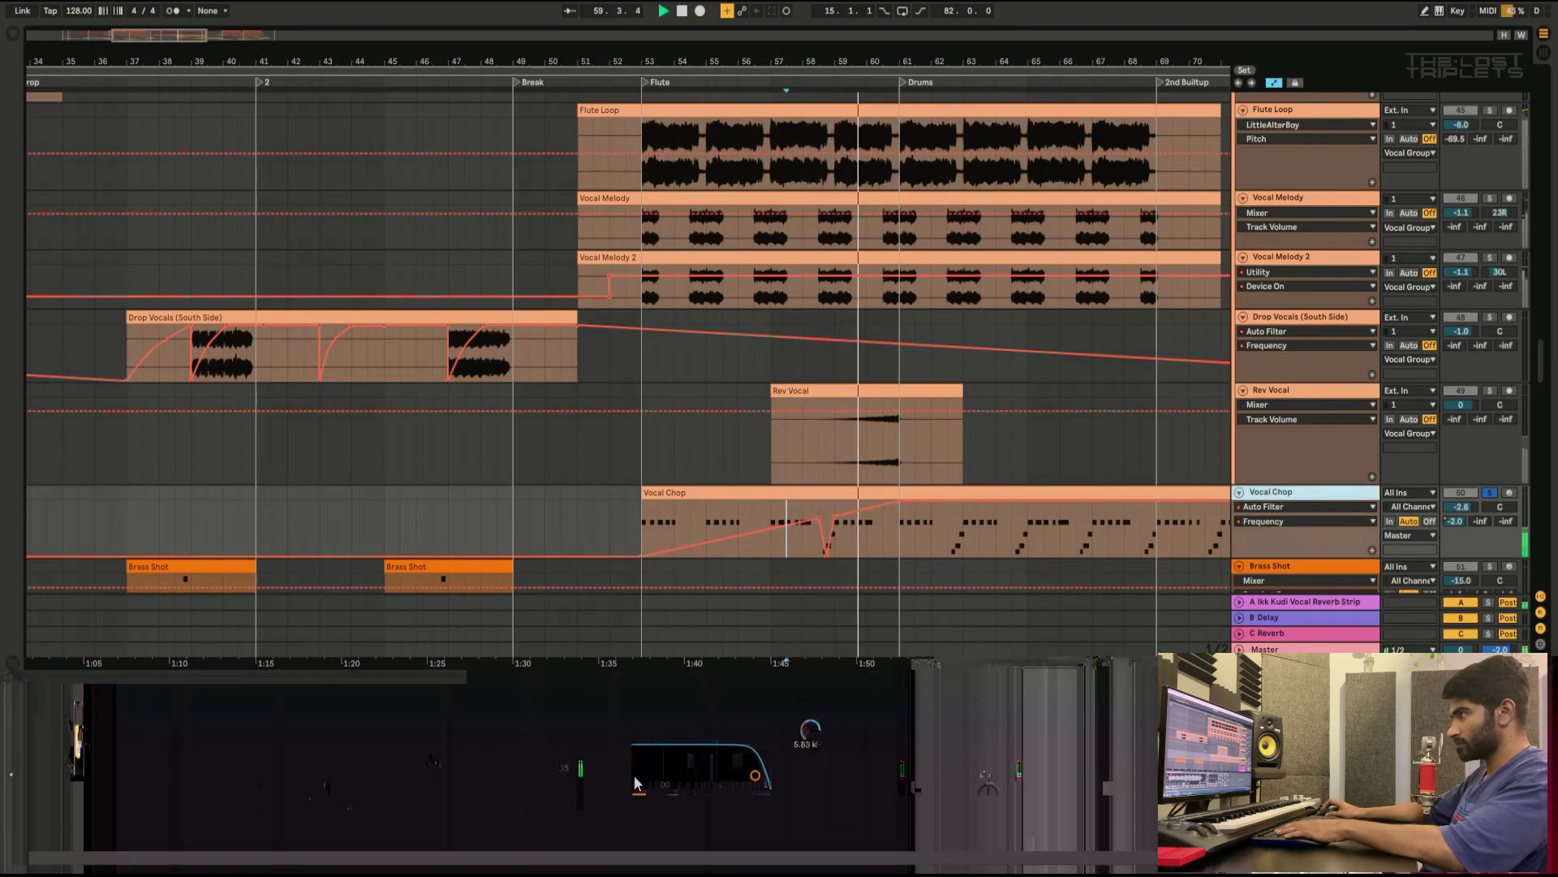
pyautogui.press('space')
# Step: Solo the Flute Loop track and play it from bar 53
pyautogui.scroll(5, 751, 396)
pyautogui.click(641, 310)
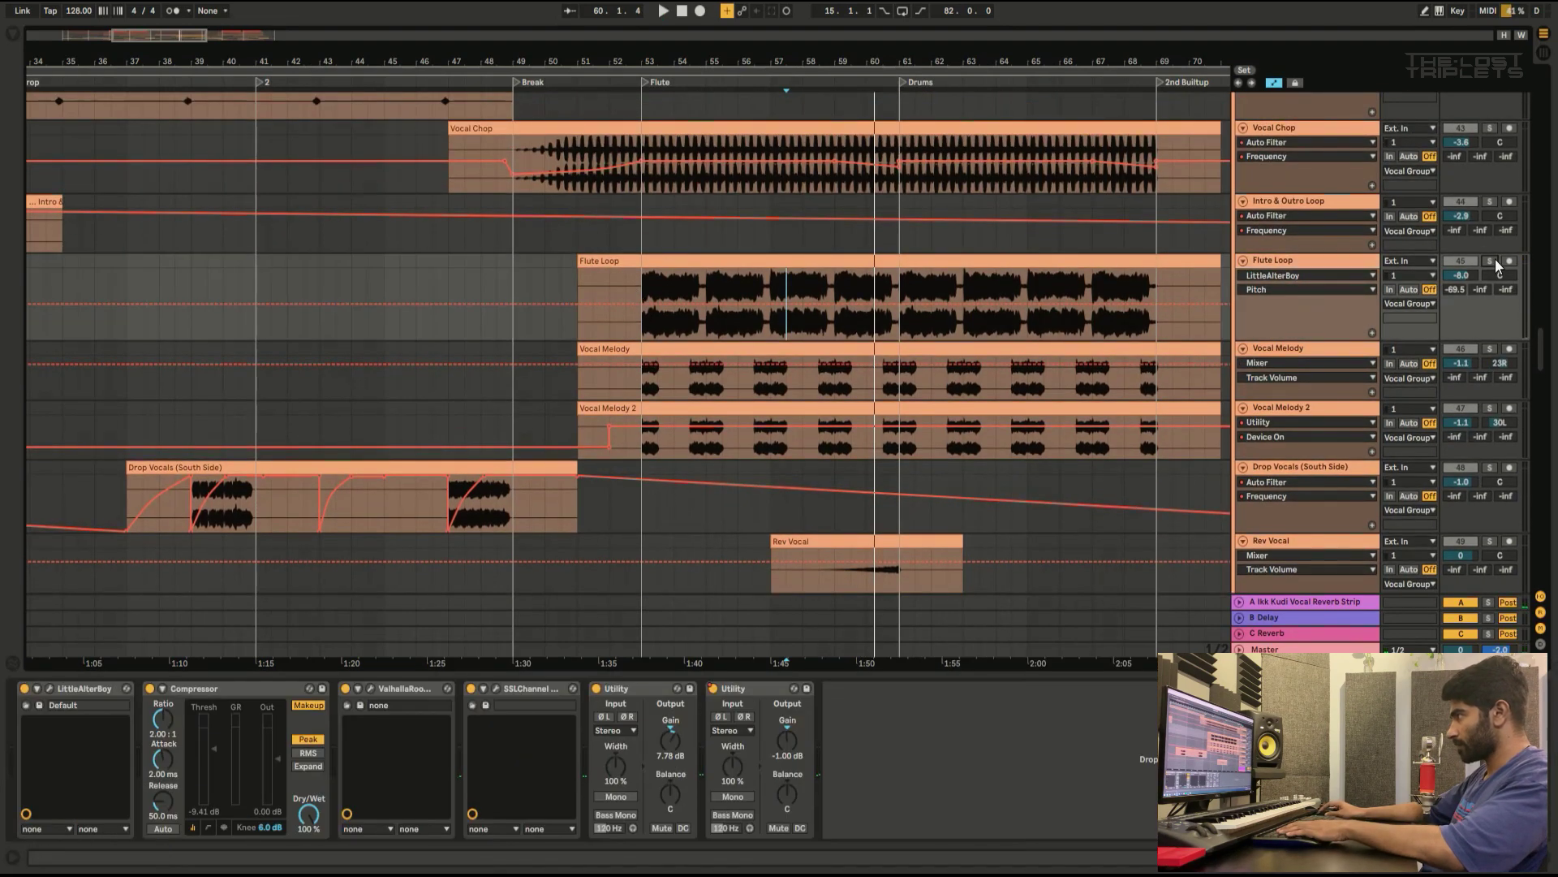
pyautogui.click(641, 283)
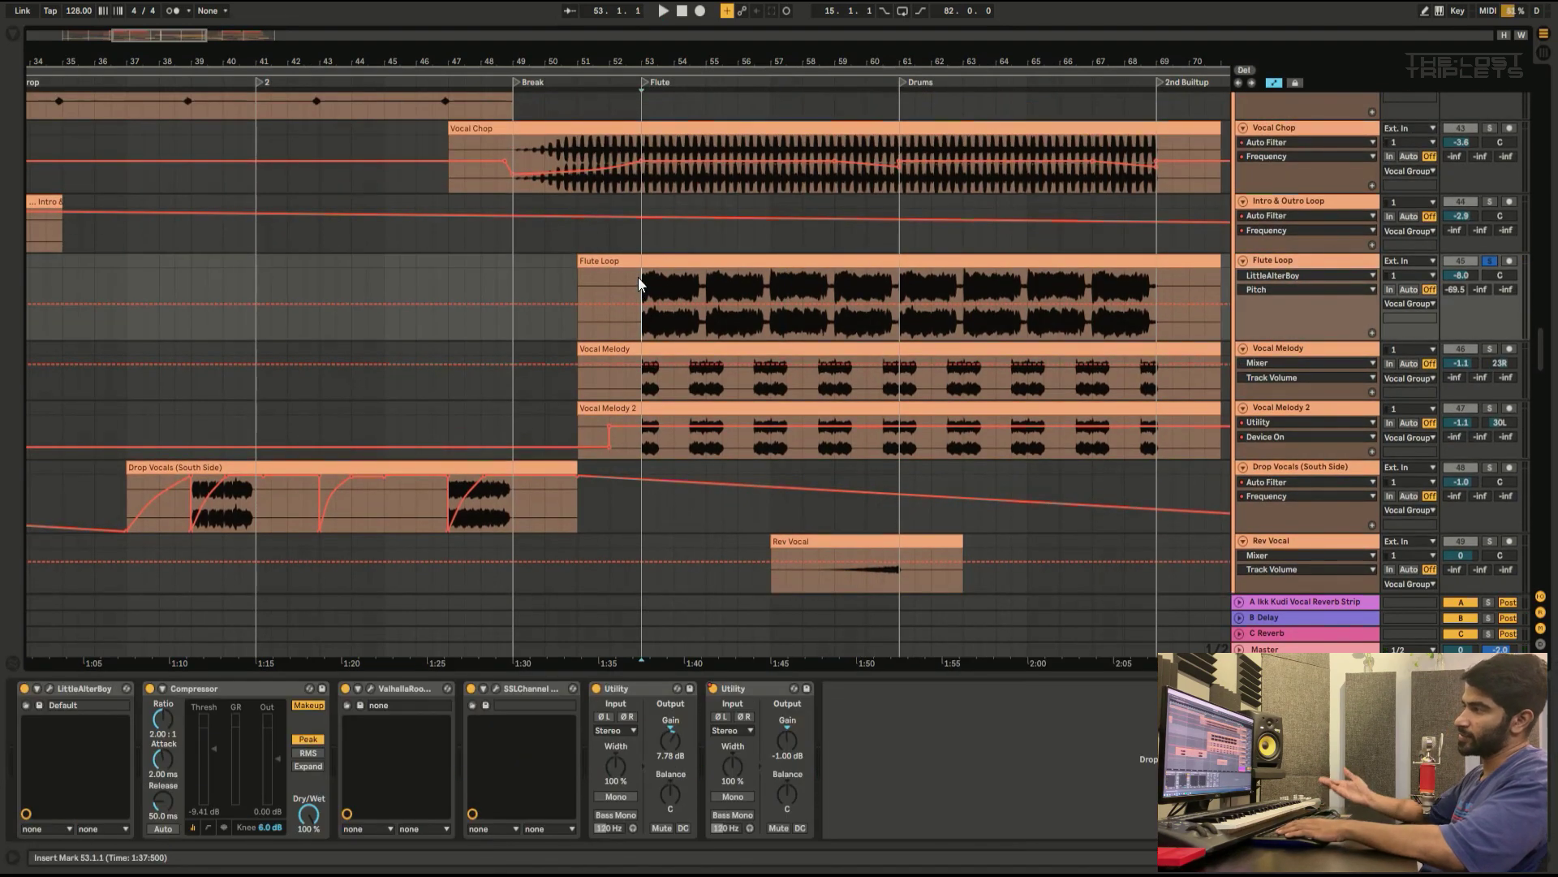
pyautogui.press('space')
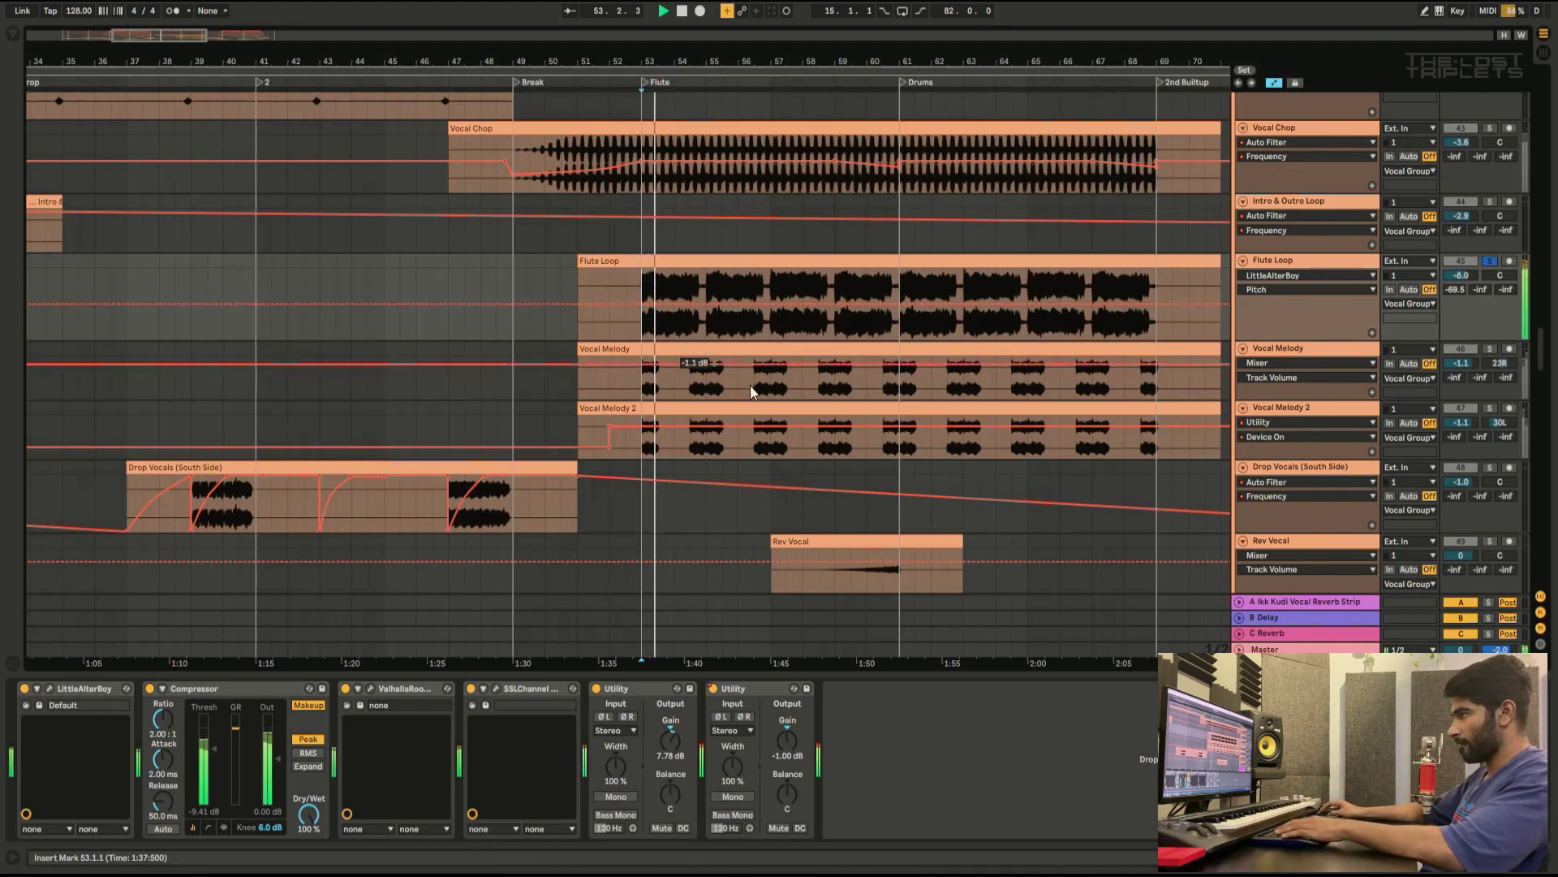
pyautogui.click(1292, 262)
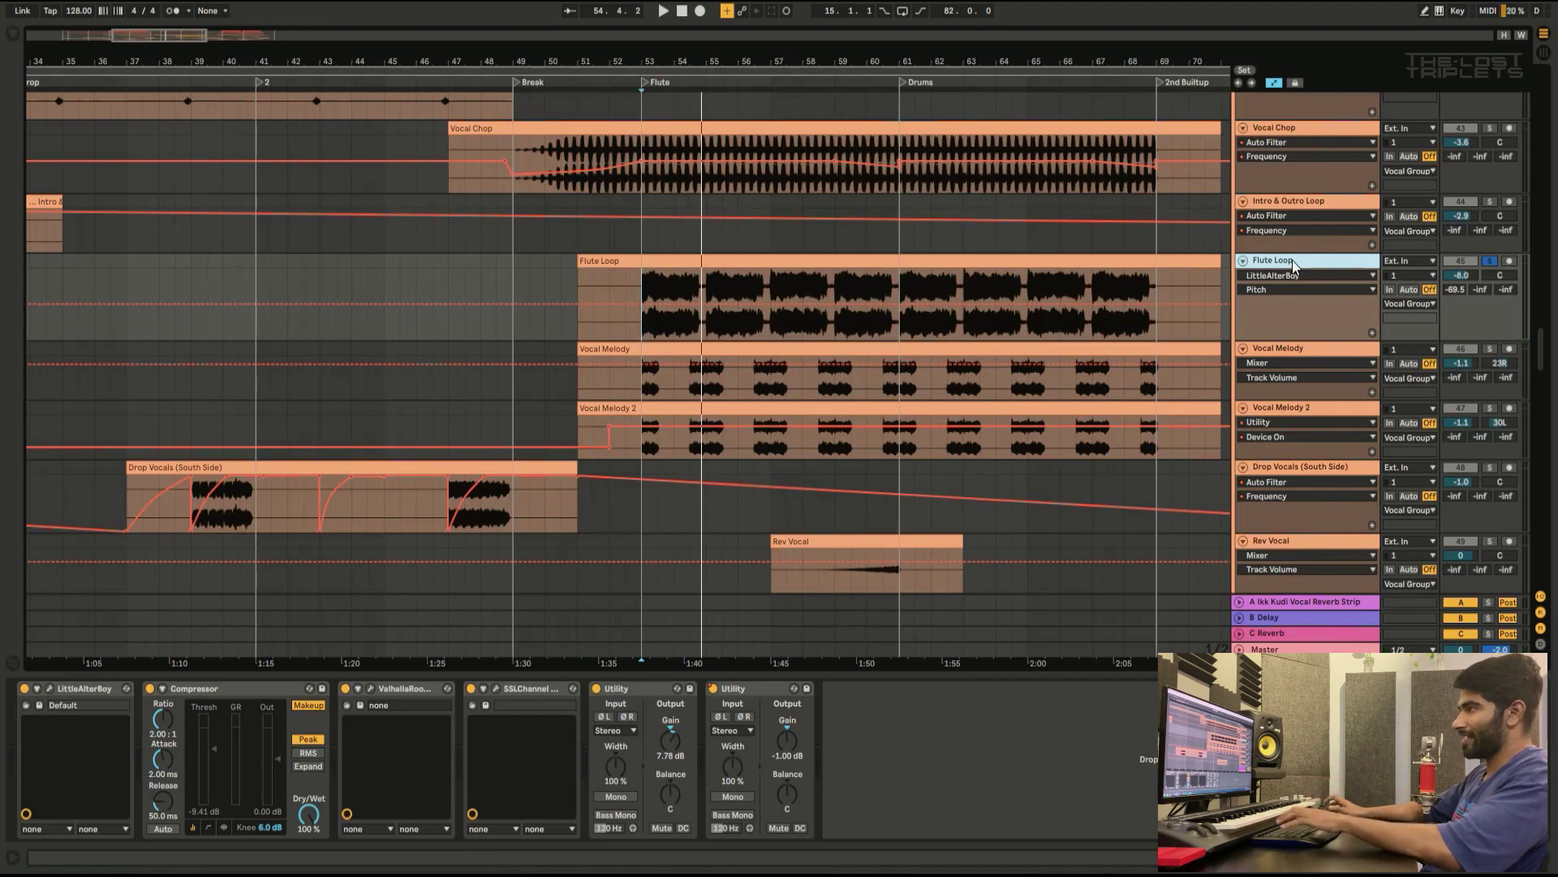
# Step: Display the Flute Loop clip's sample settings and play the clip from bars 51 and 53
pyautogui.doubleClick(810, 279)
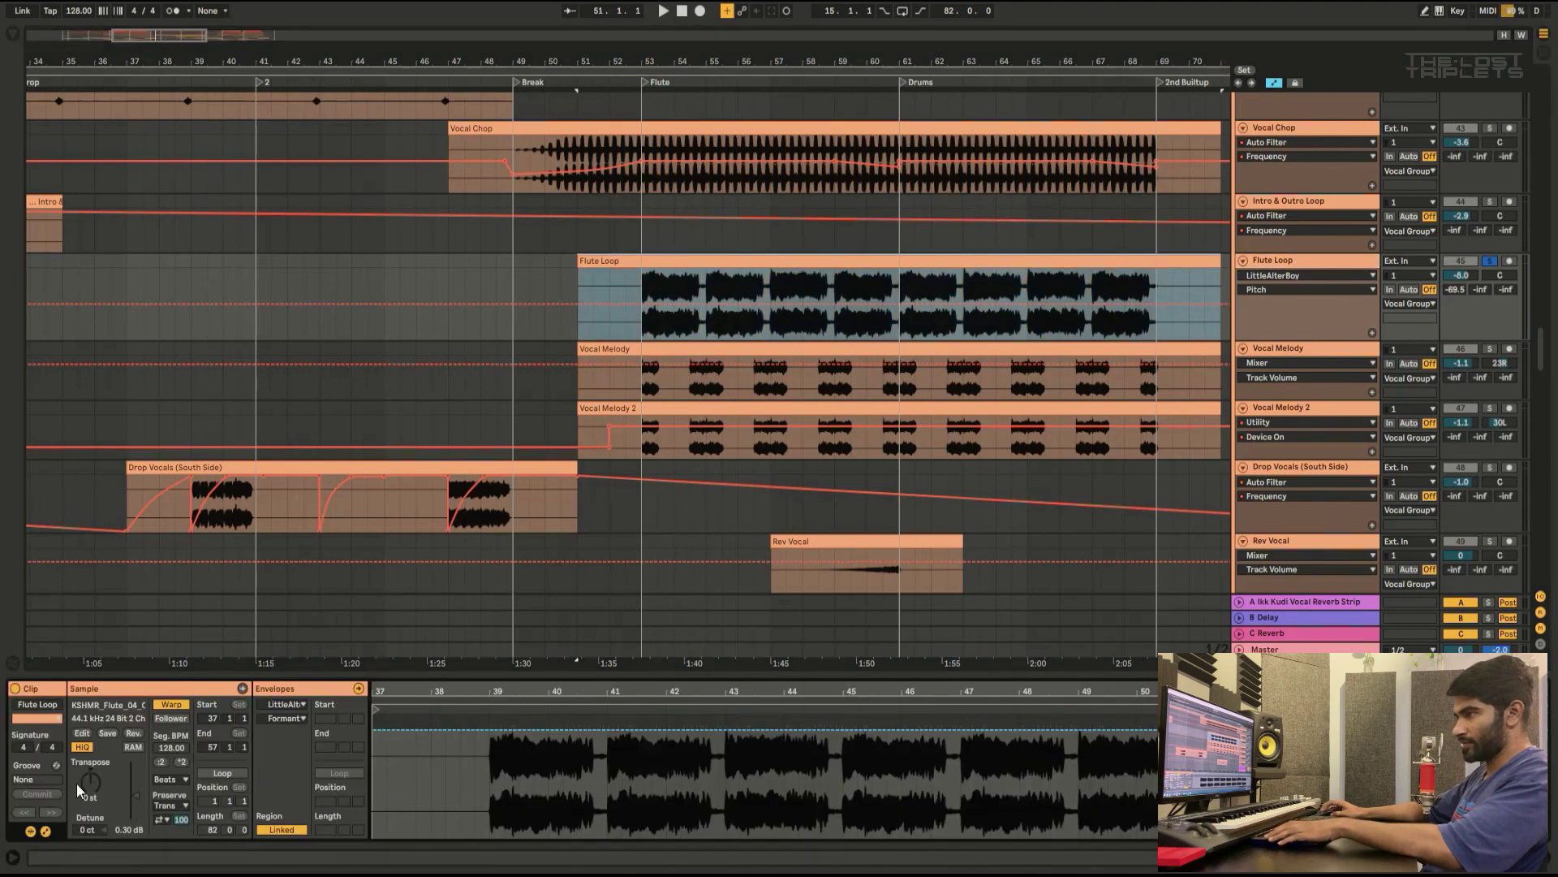
pyautogui.press('space')
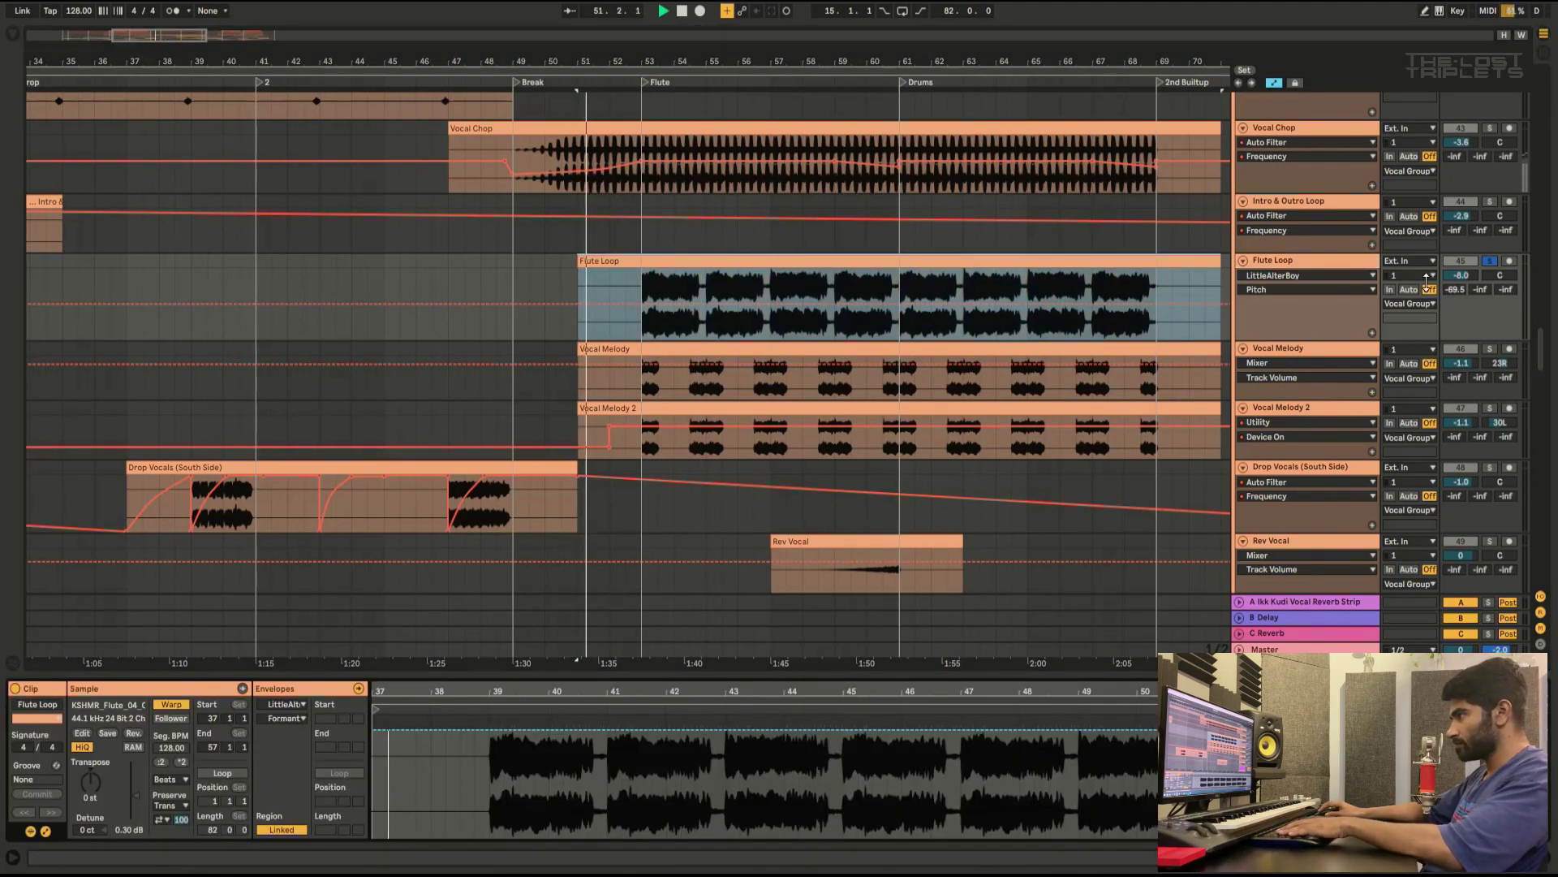
pyautogui.press('space')
pyautogui.press('space')
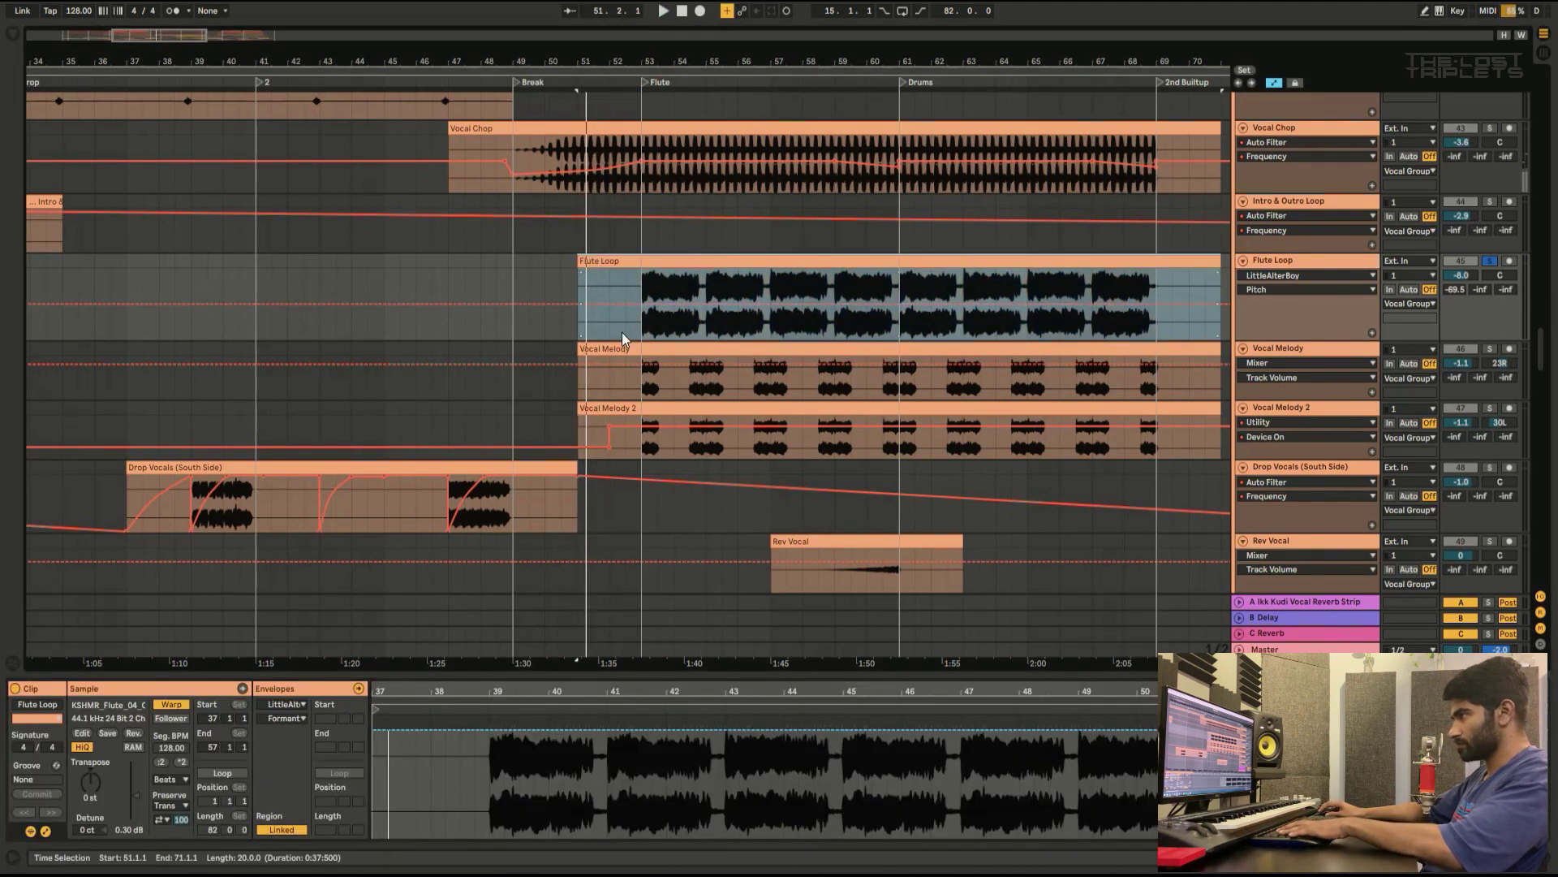
pyautogui.click(641, 323)
pyautogui.scroll(-2, 678, 408)
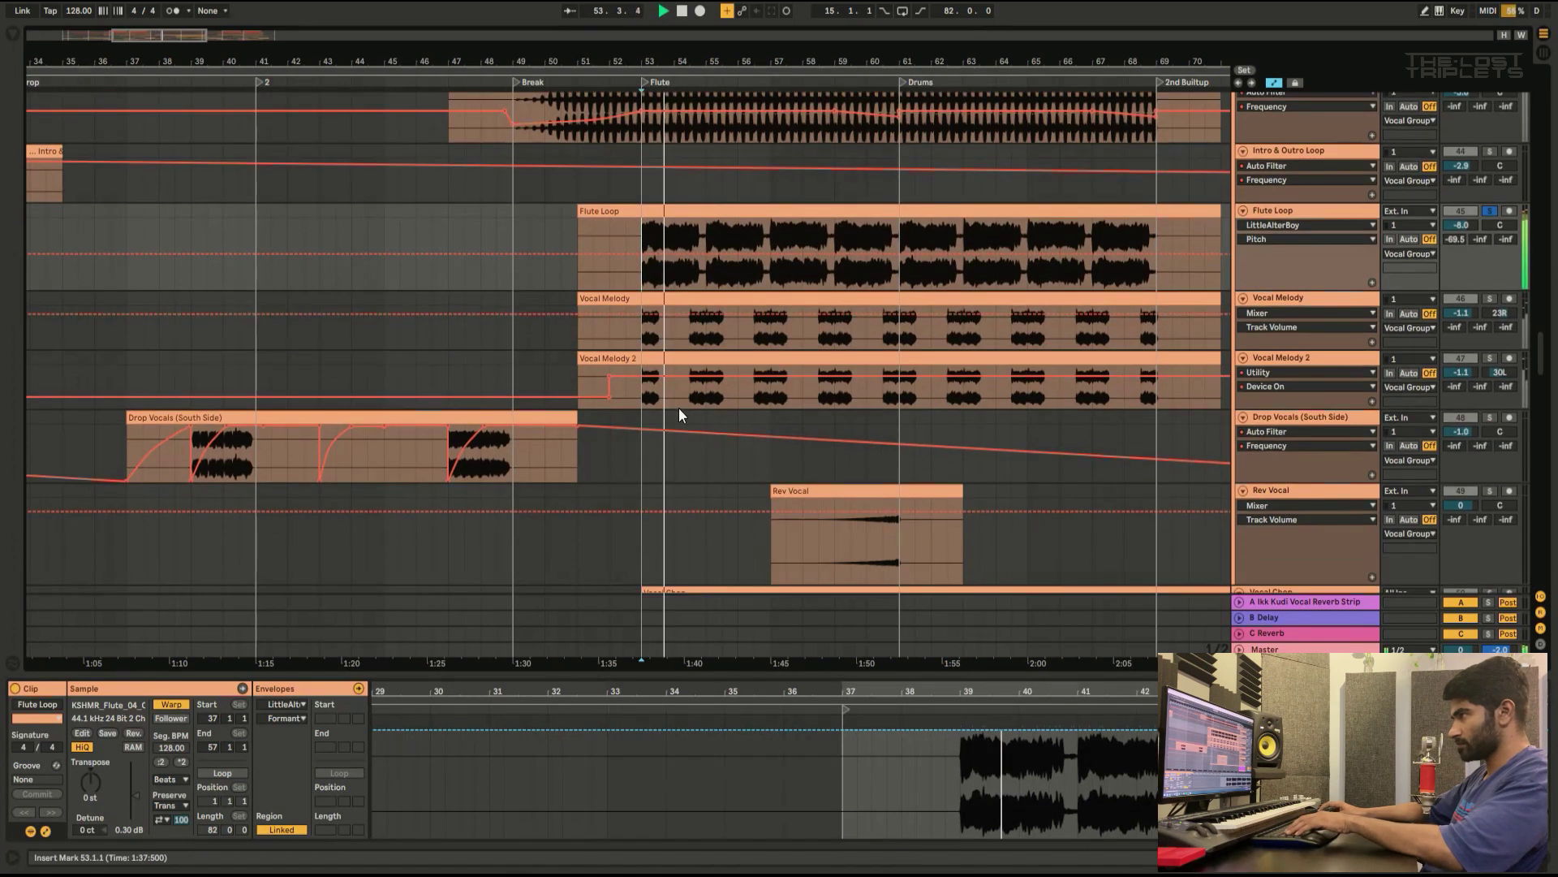
pyautogui.click(639, 334)
# Step: Inspect the Flute Loop effect chain, viewing the ValhallaRoom and SSLChannel windows and the first Utility's gain
pyautogui.click(1337, 211)
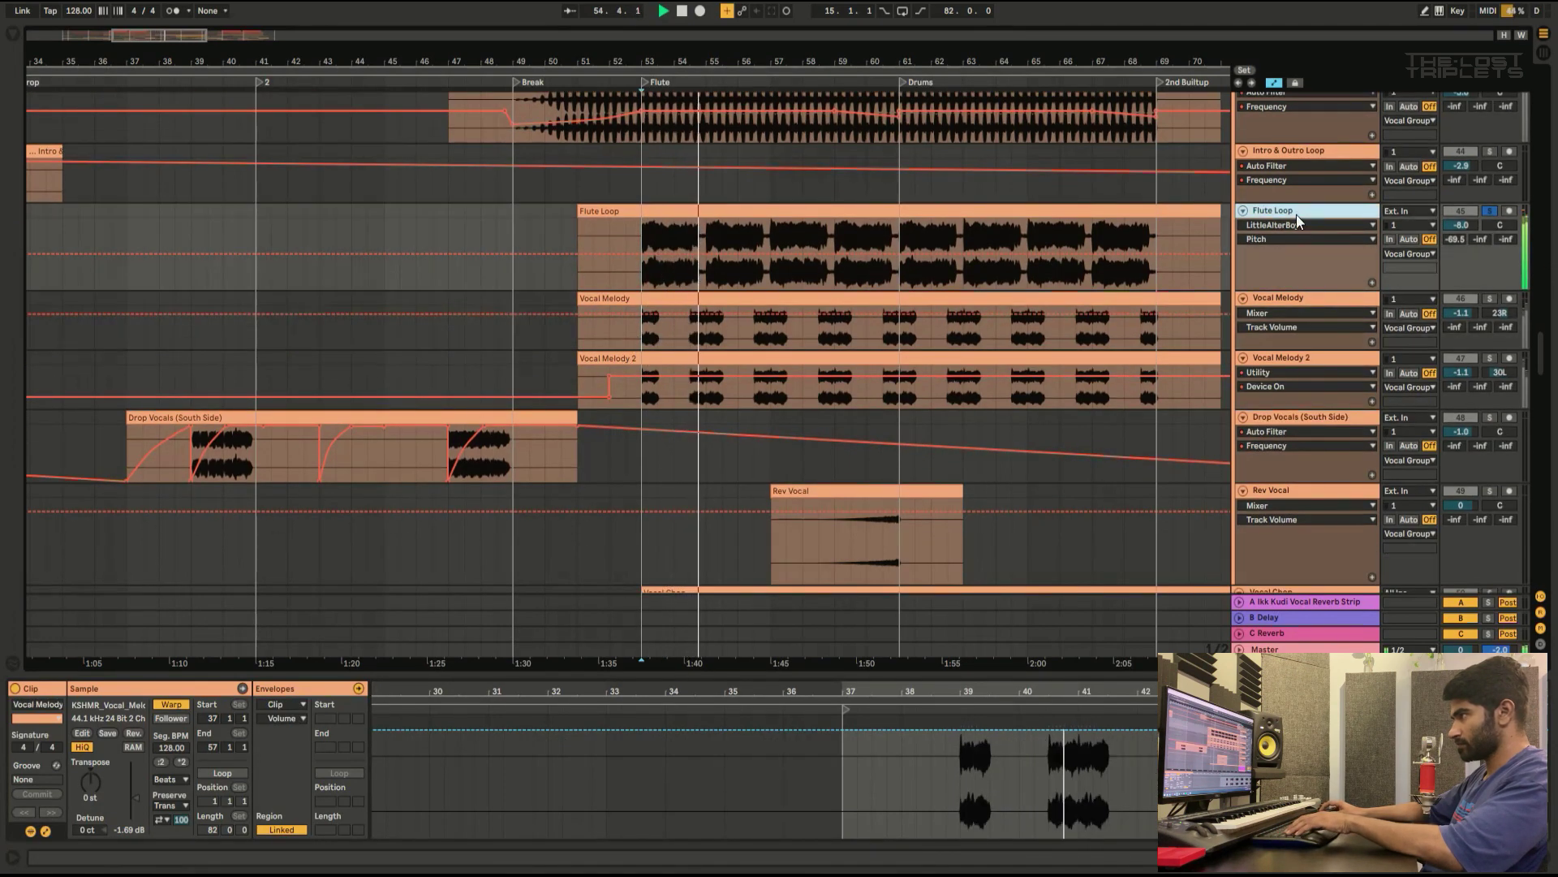
pyautogui.press('space')
pyautogui.click(1312, 218)
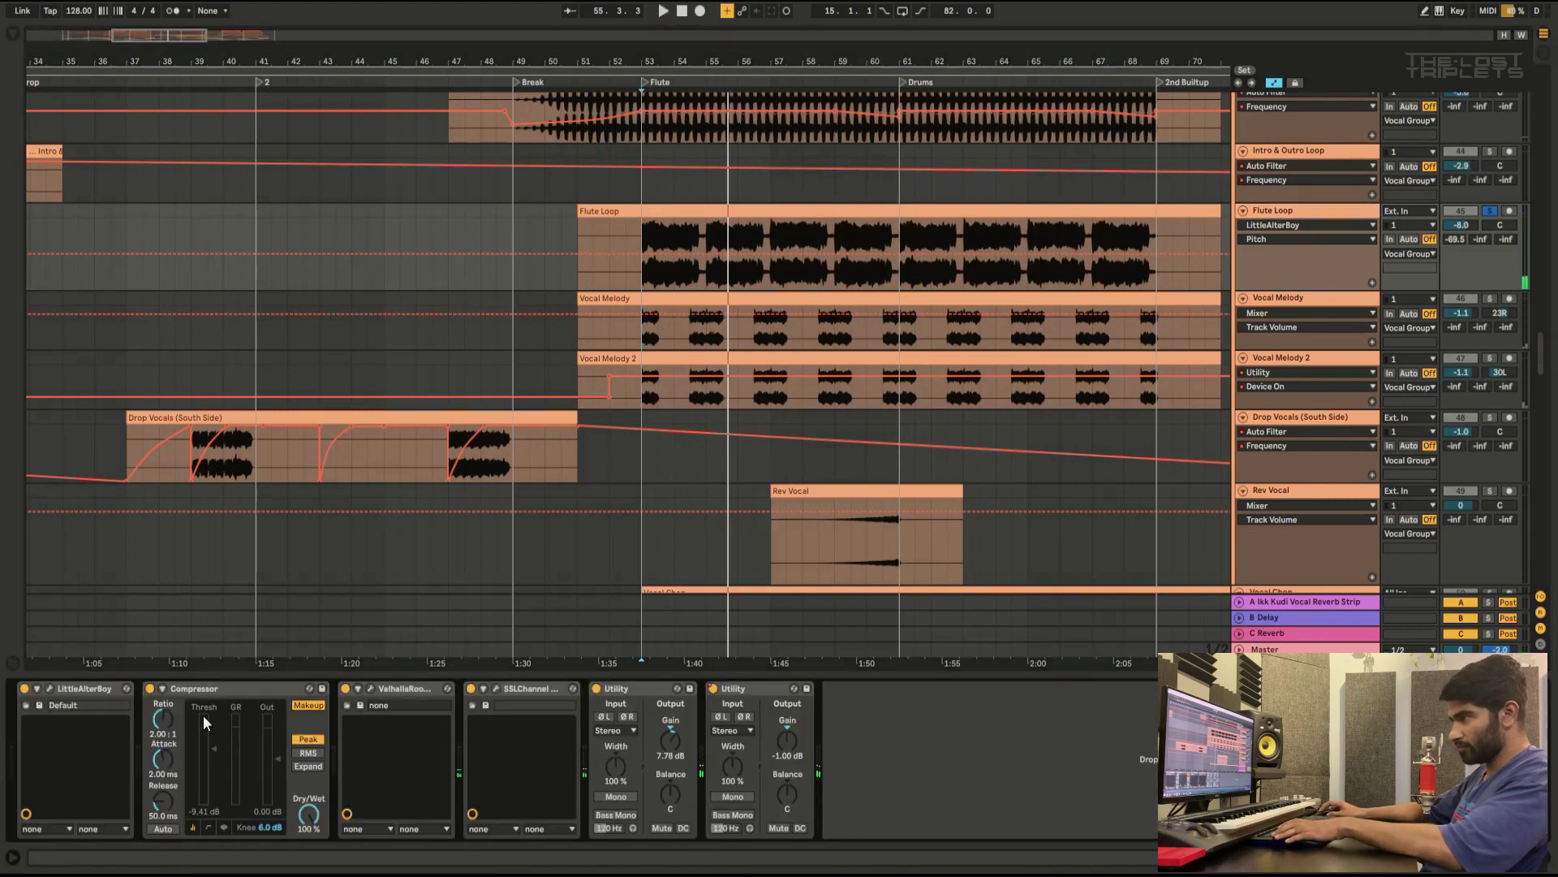
pyautogui.click(373, 690)
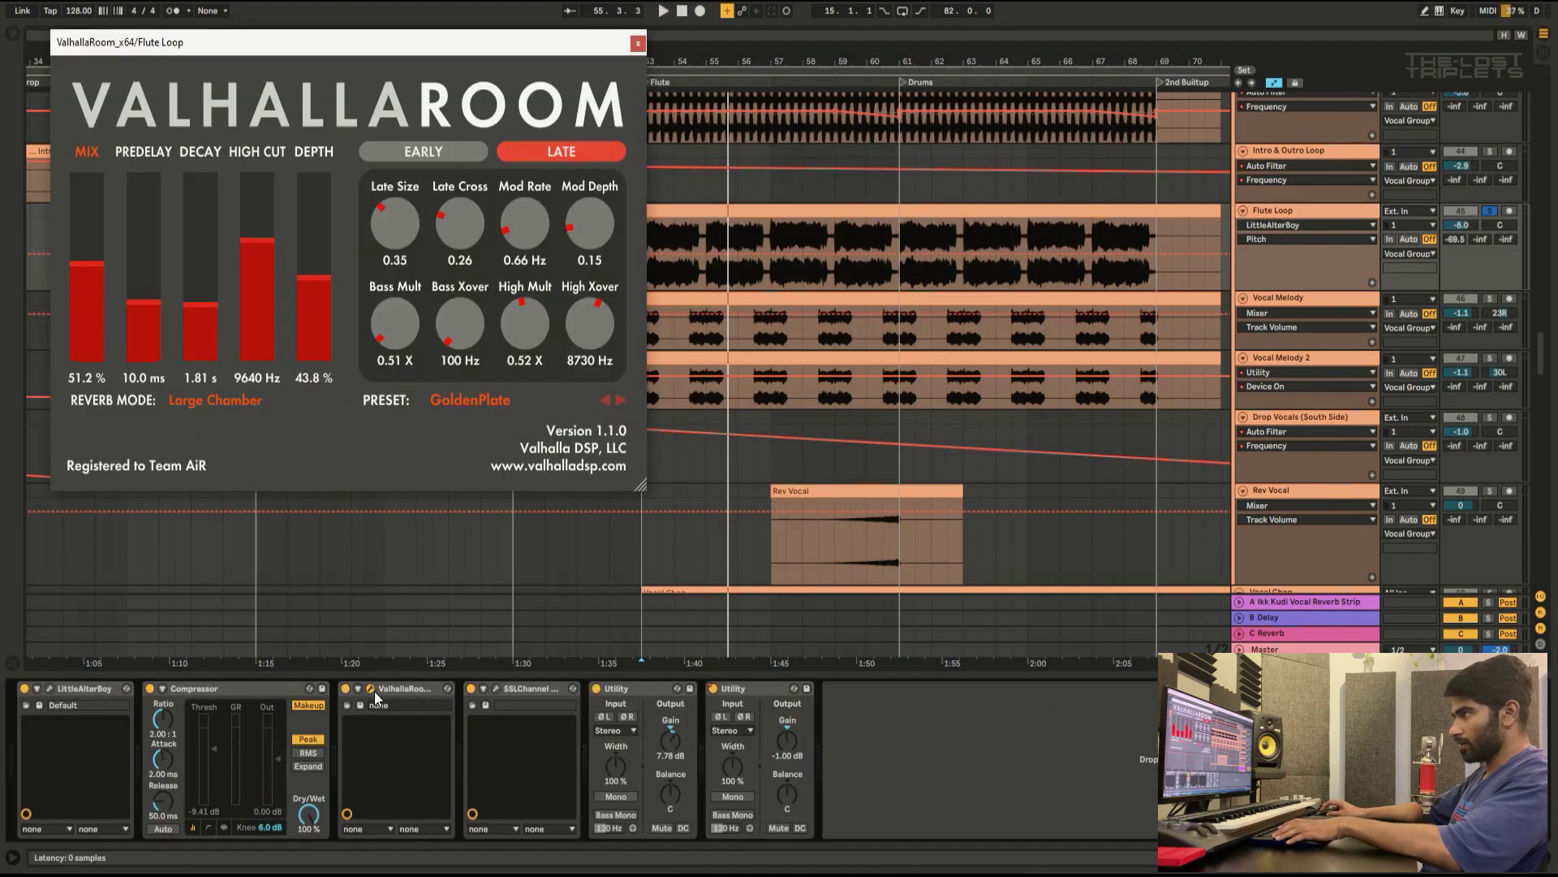
pyautogui.click(637, 44)
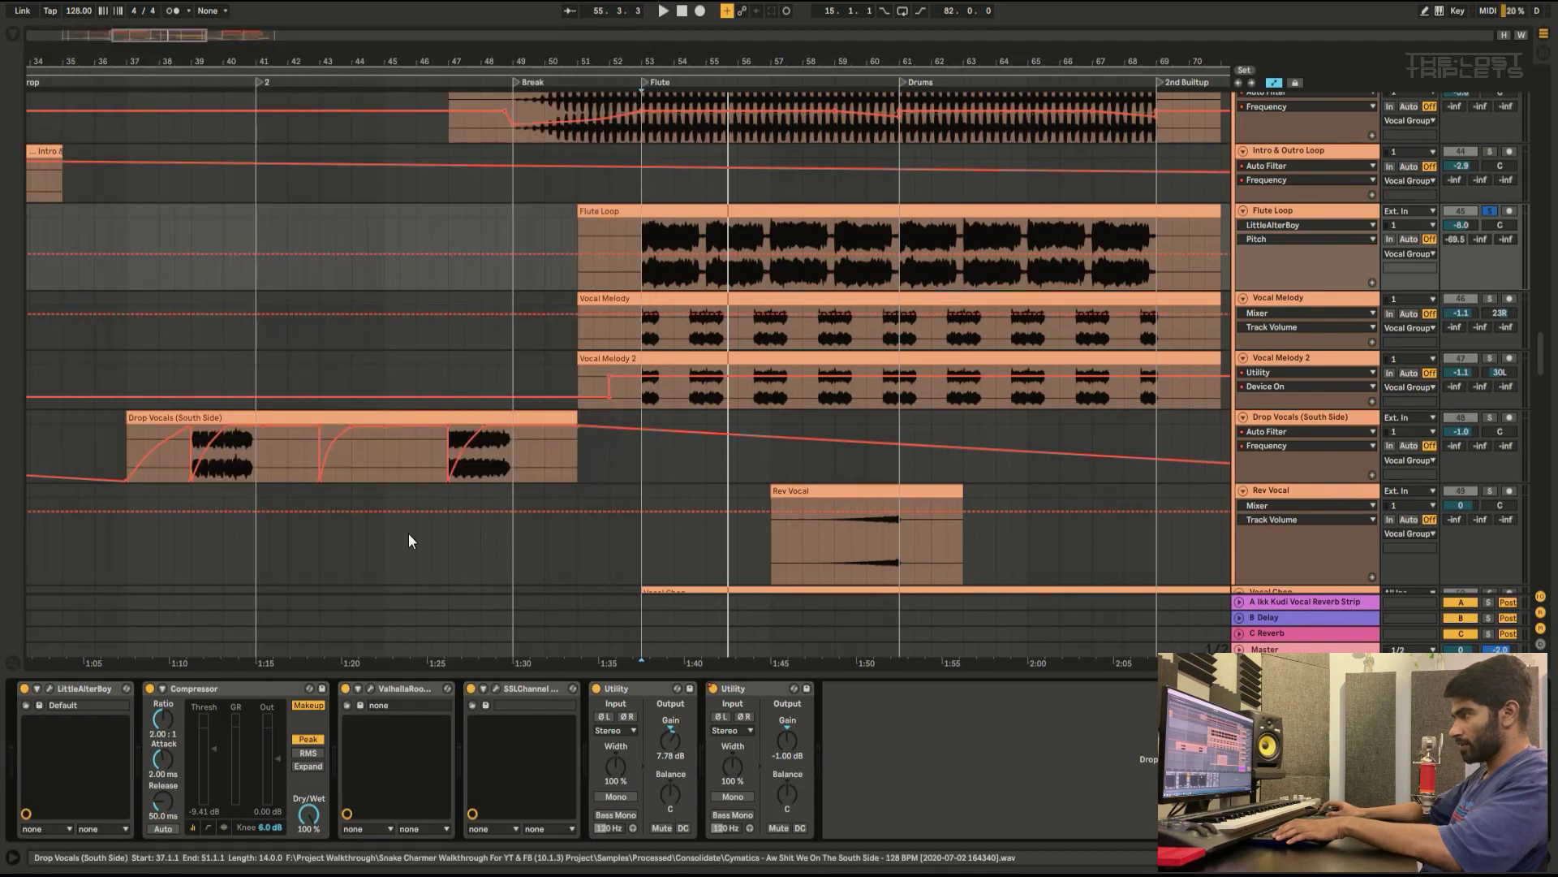
pyautogui.click(496, 689)
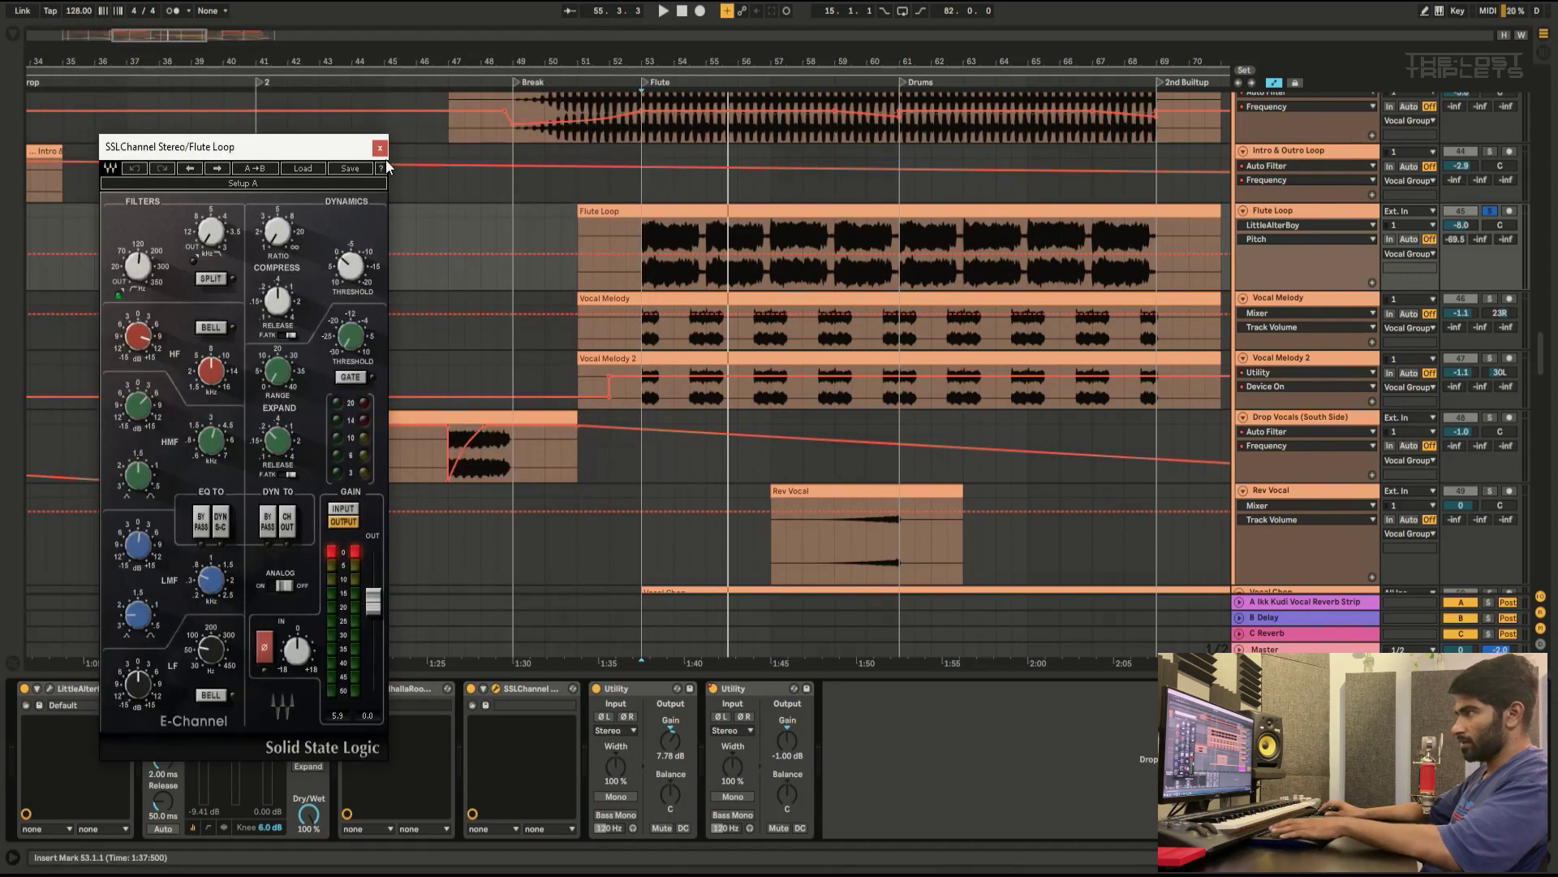
pyautogui.click(379, 148)
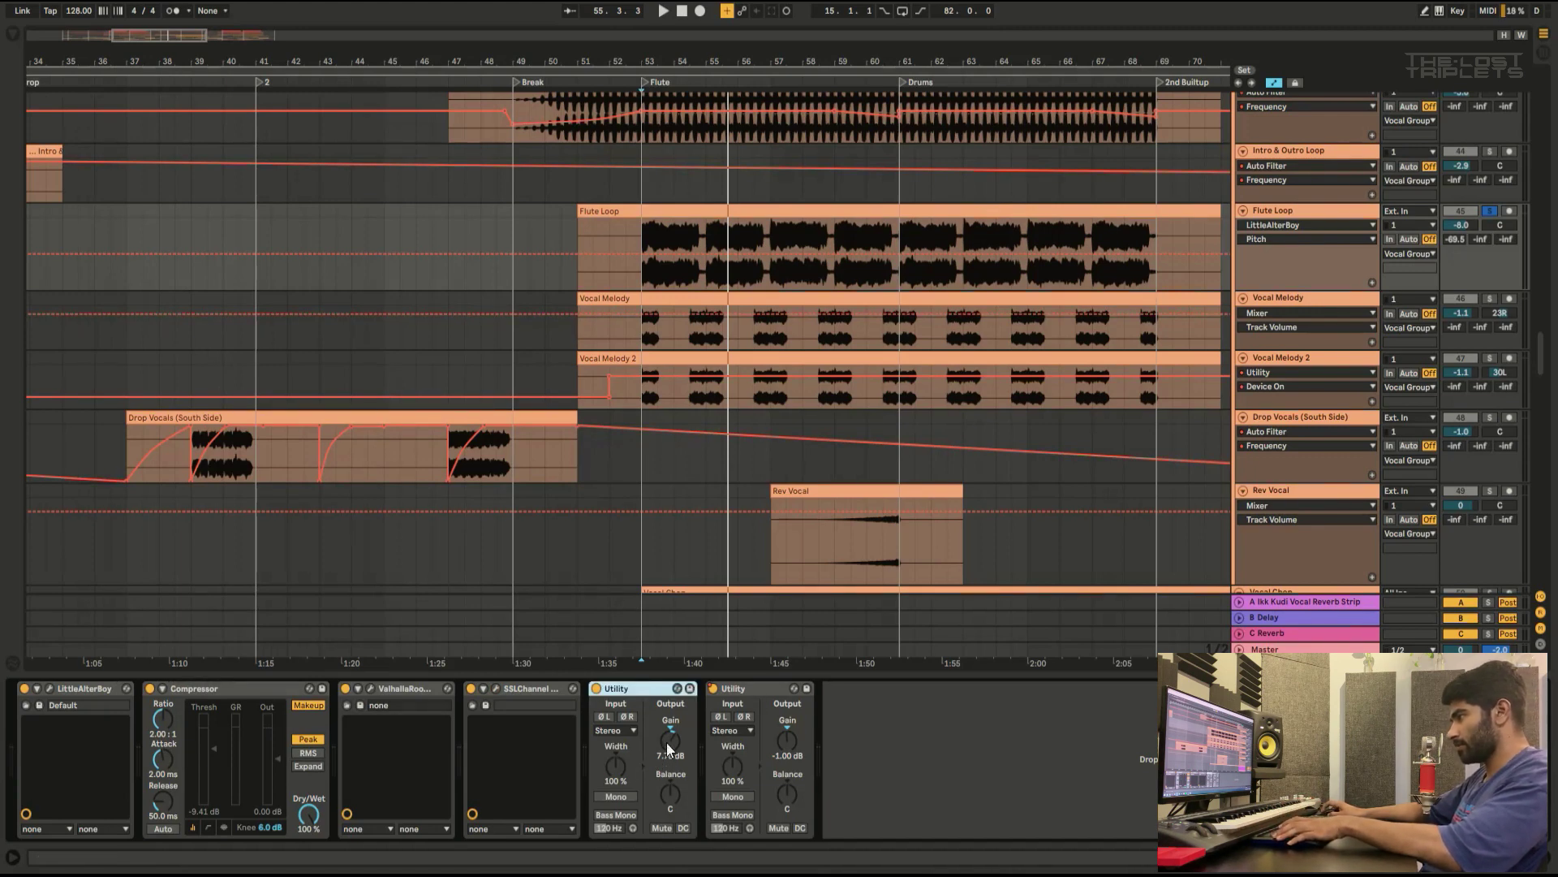
pyautogui.click(665, 742)
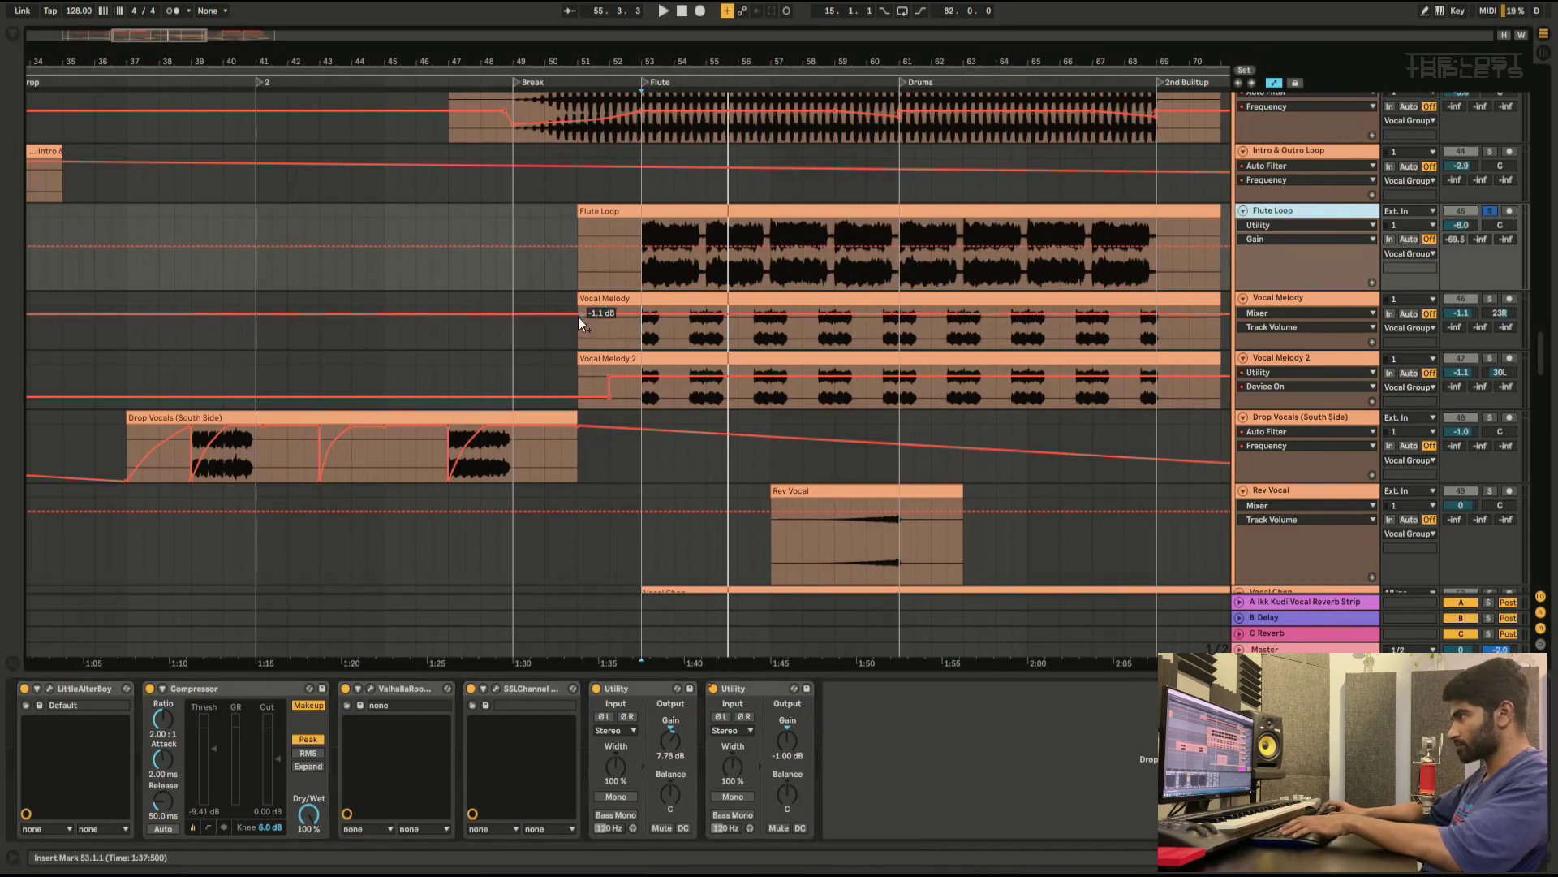
# Step: Solo the Vocal Melody track and play it from bar 53 with its Reverb, Utility and EQ Eight displayed
pyautogui.click(1457, 328)
pyautogui.scroll(-3, 1481, 241)
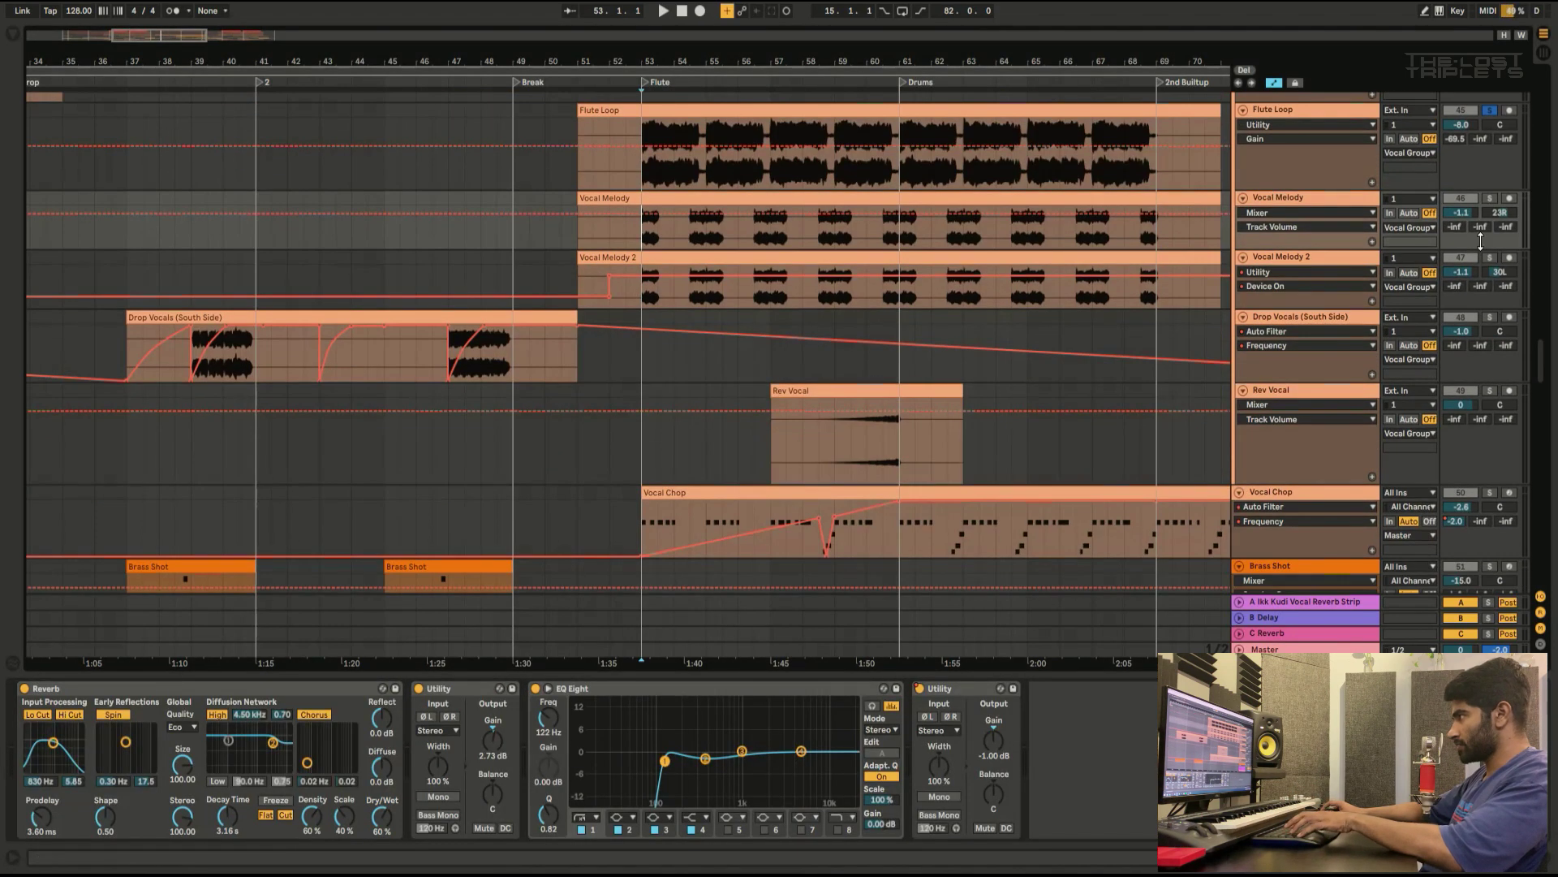
pyautogui.click(1372, 203)
pyautogui.click(1490, 199)
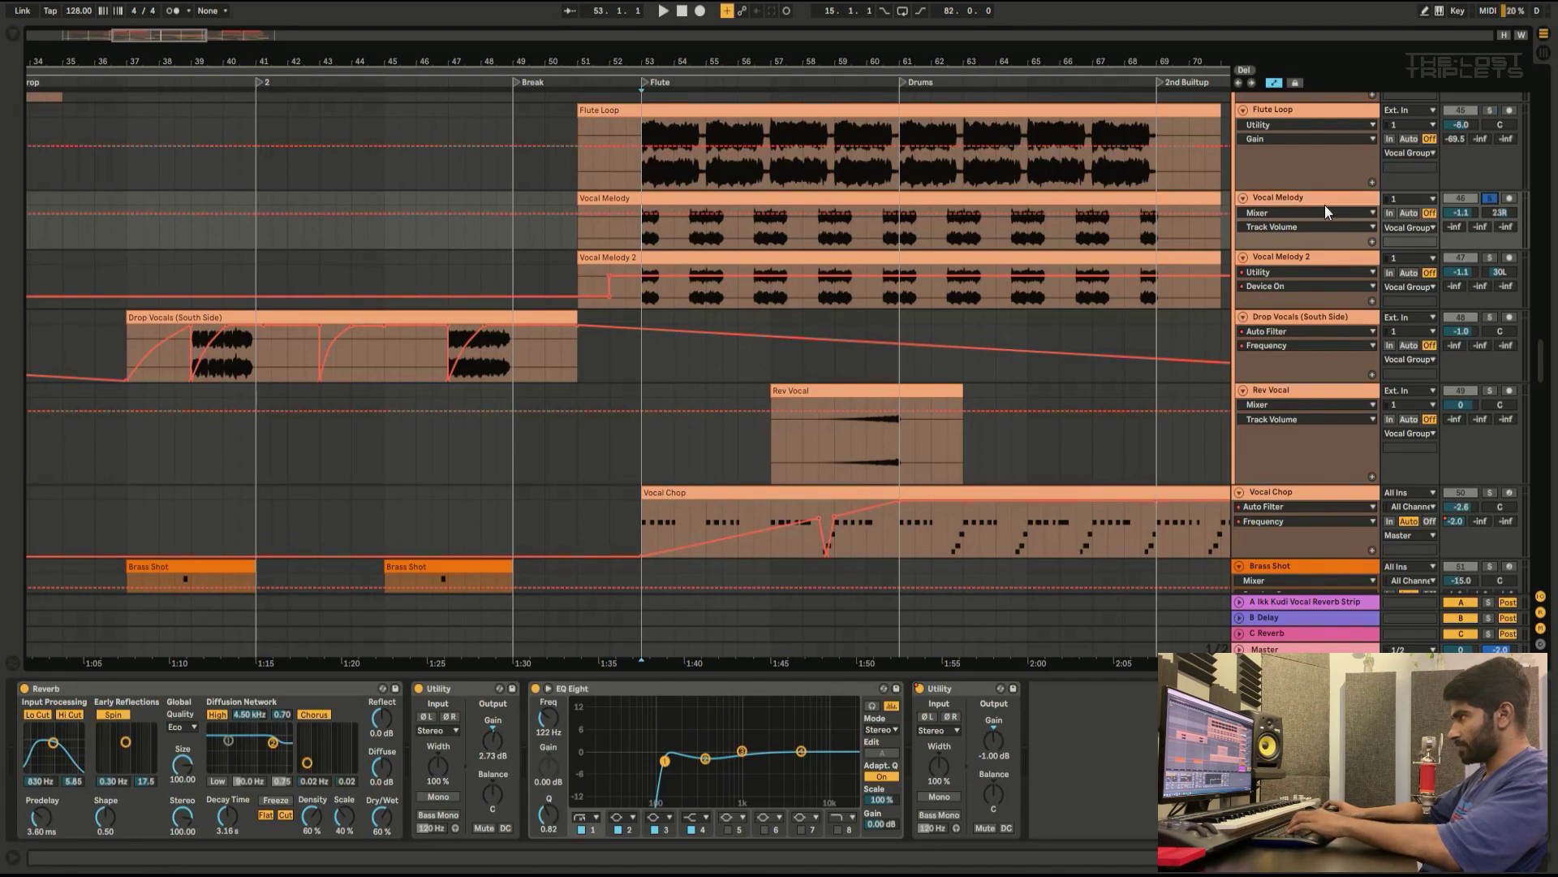
pyautogui.click(644, 233)
pyautogui.press('space')
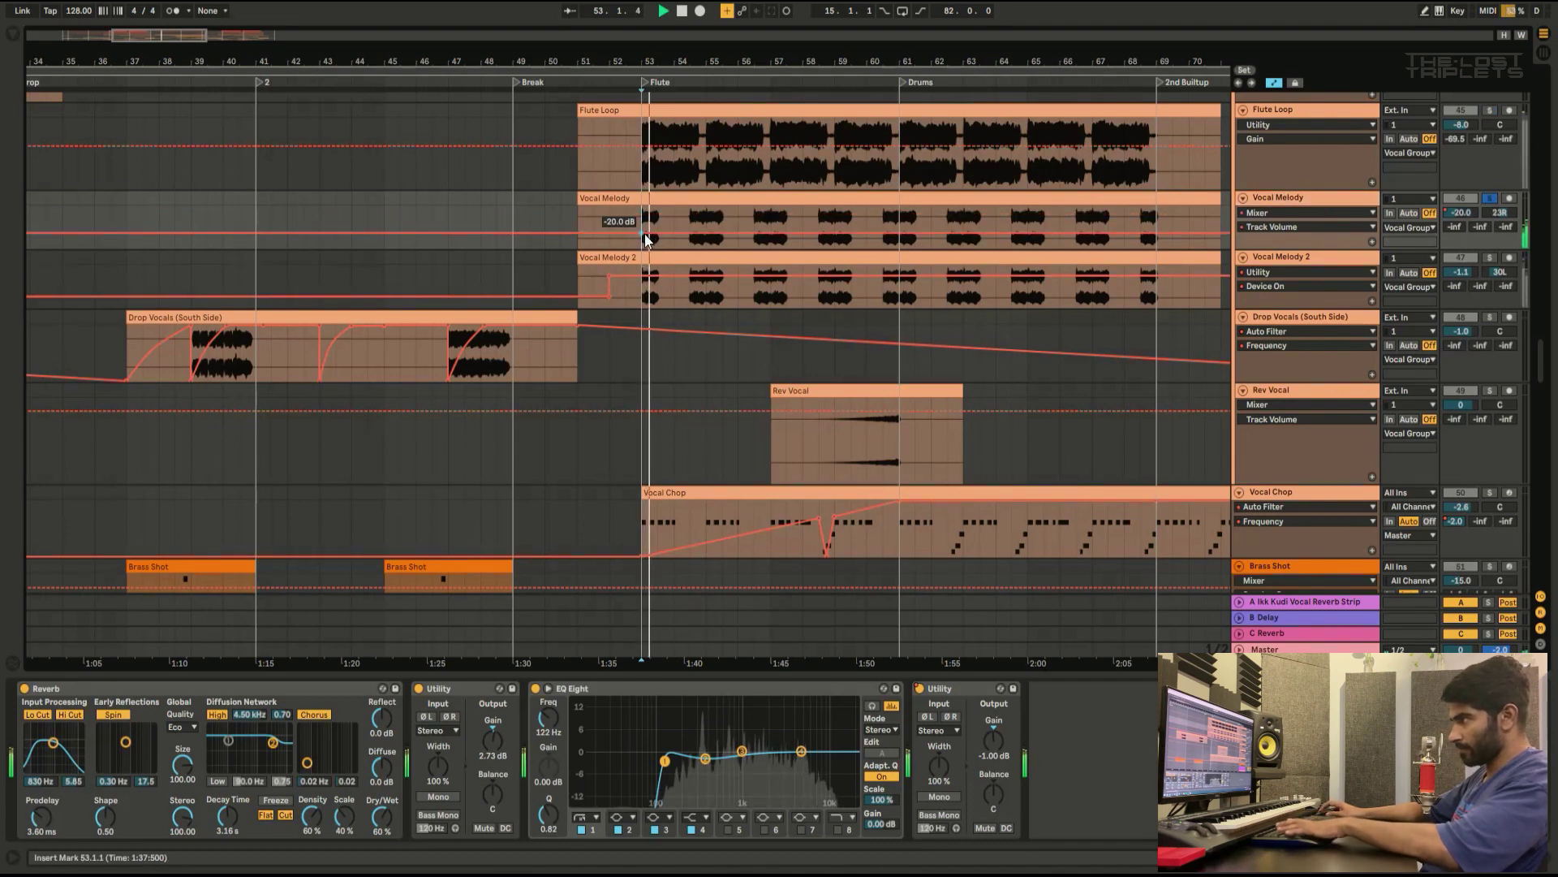
pyautogui.click(693, 233)
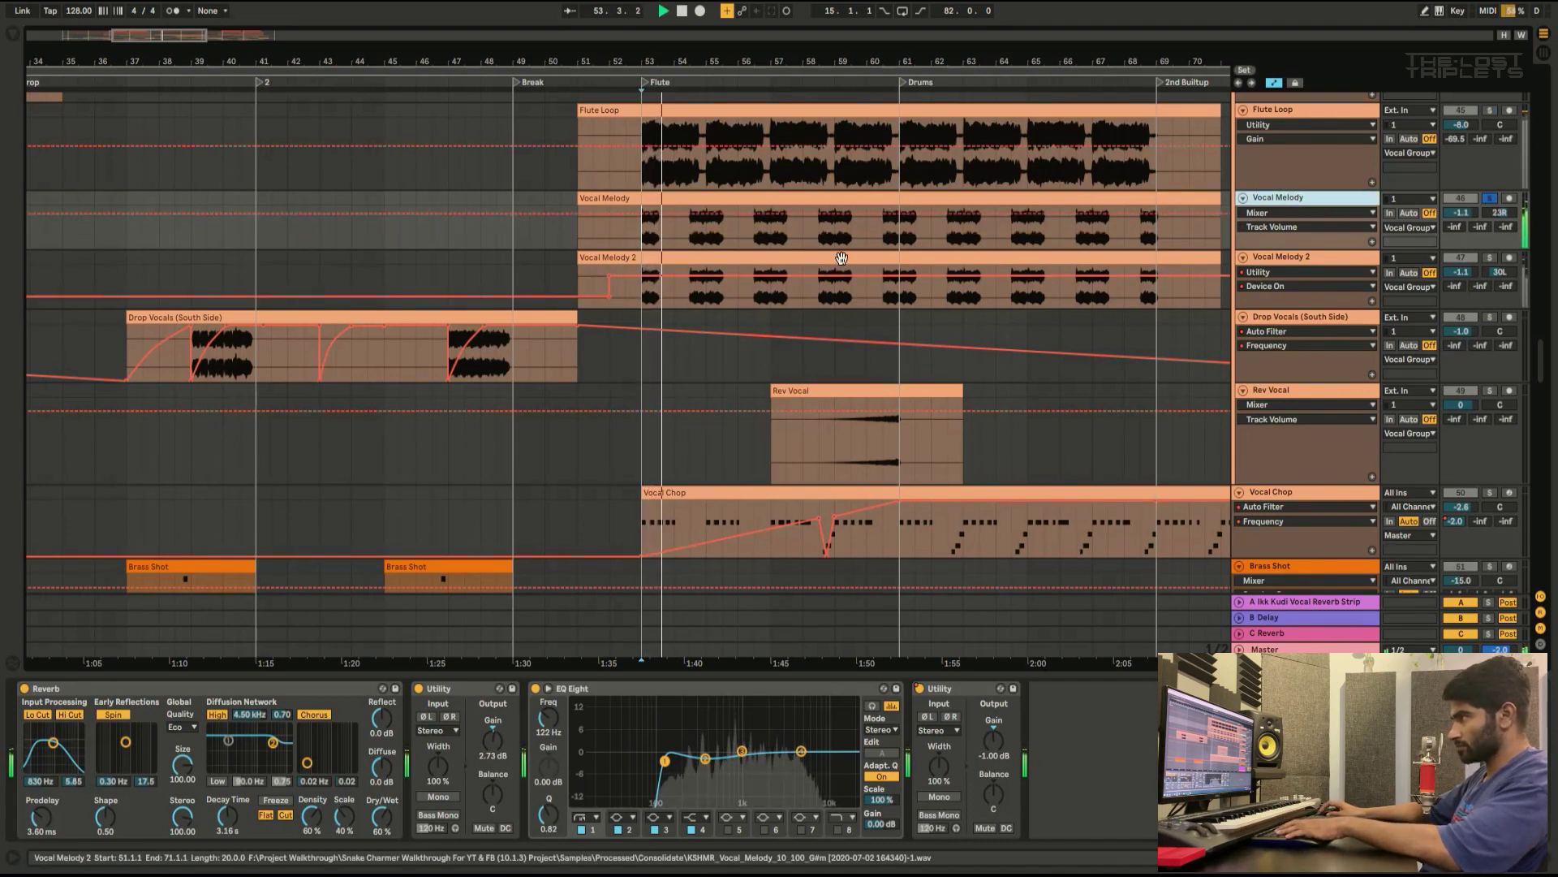
pyautogui.click(1348, 199)
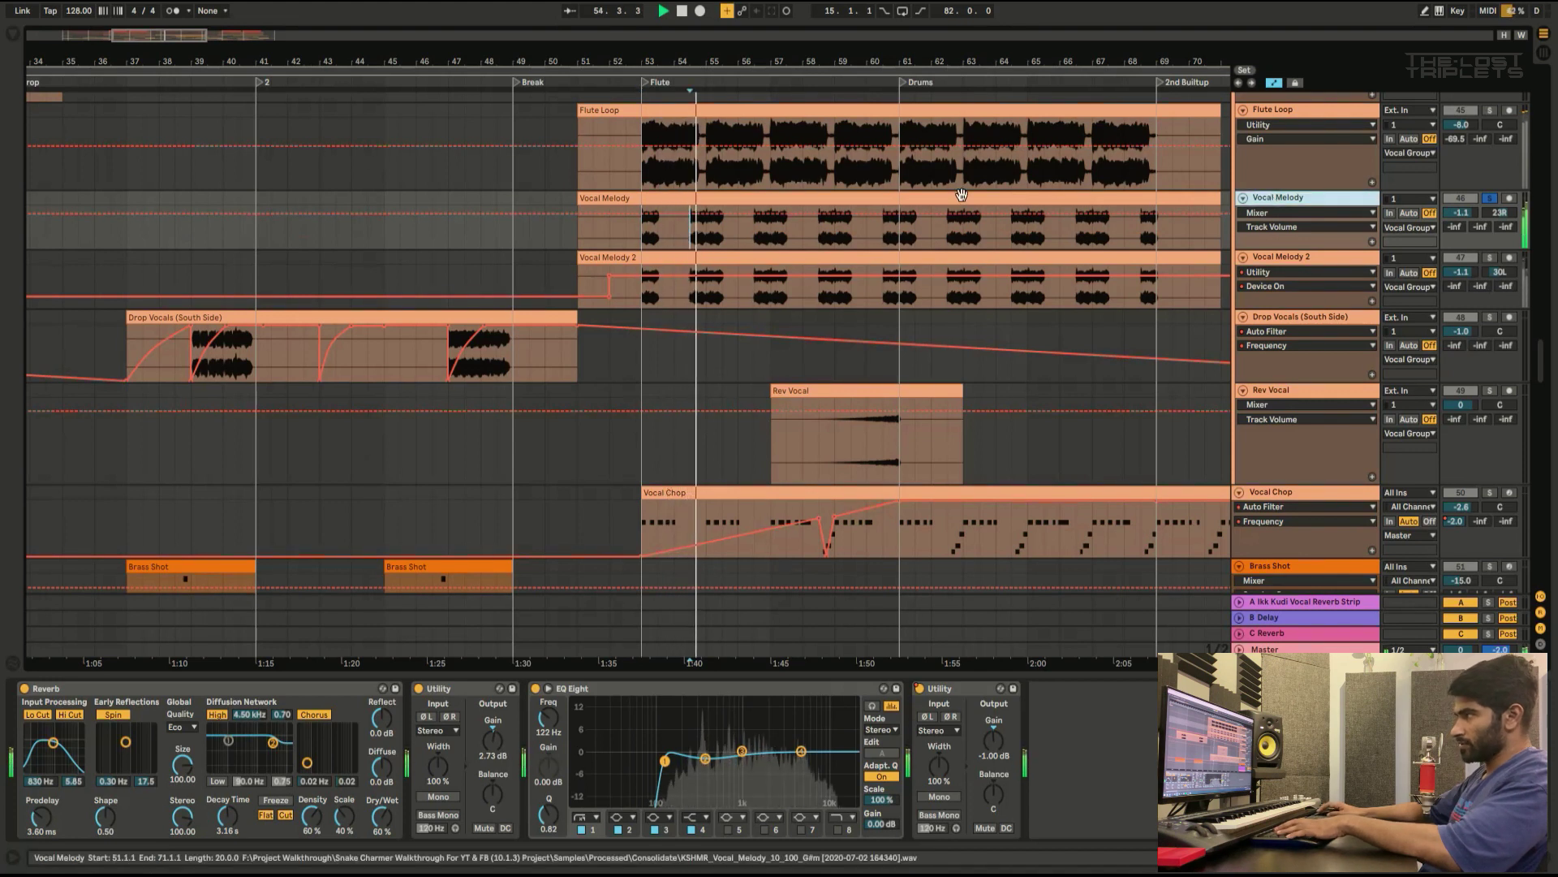
# Step: Play Vocal Melody 2 soloed from bar 57 and replay the section with no track soloed
pyautogui.moveTo(485, 69); pyautogui.dragTo(486, 59)
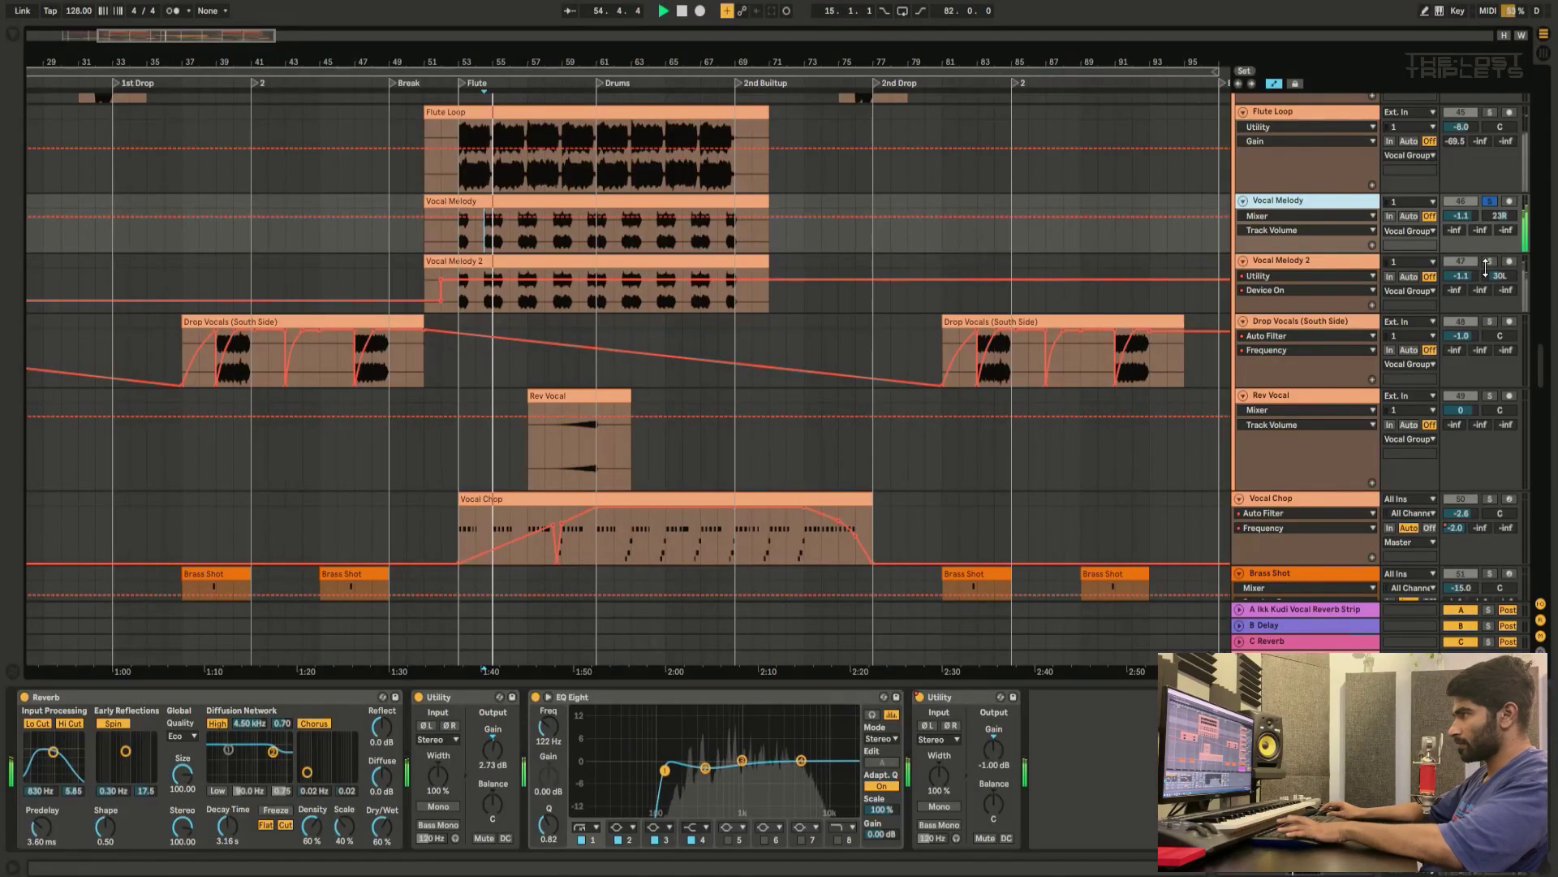
pyautogui.click(527, 302)
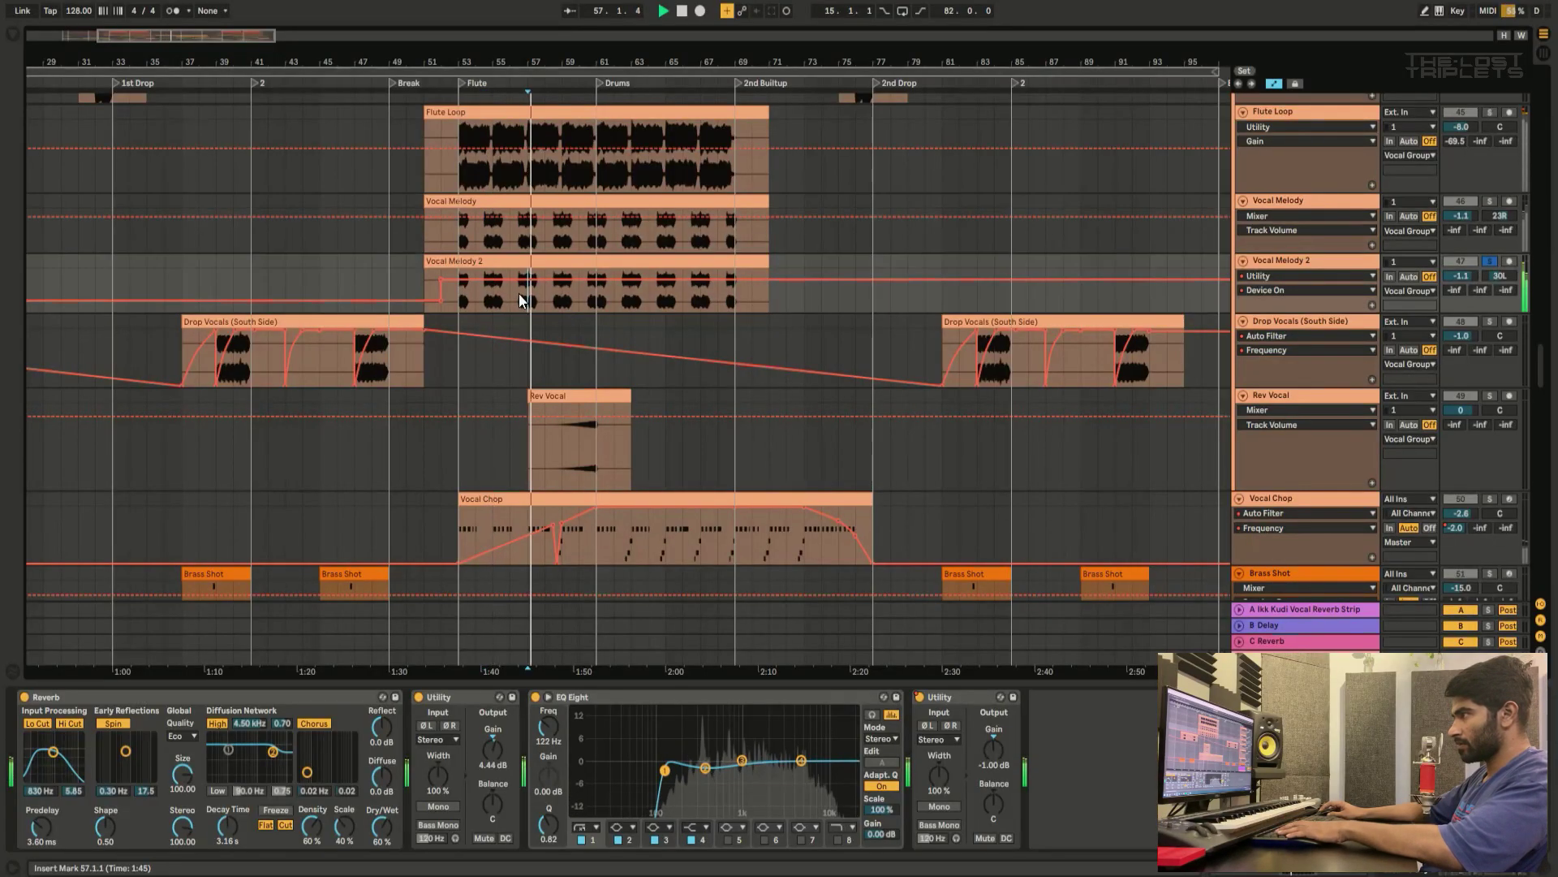
pyautogui.scroll(-4, 689, 376)
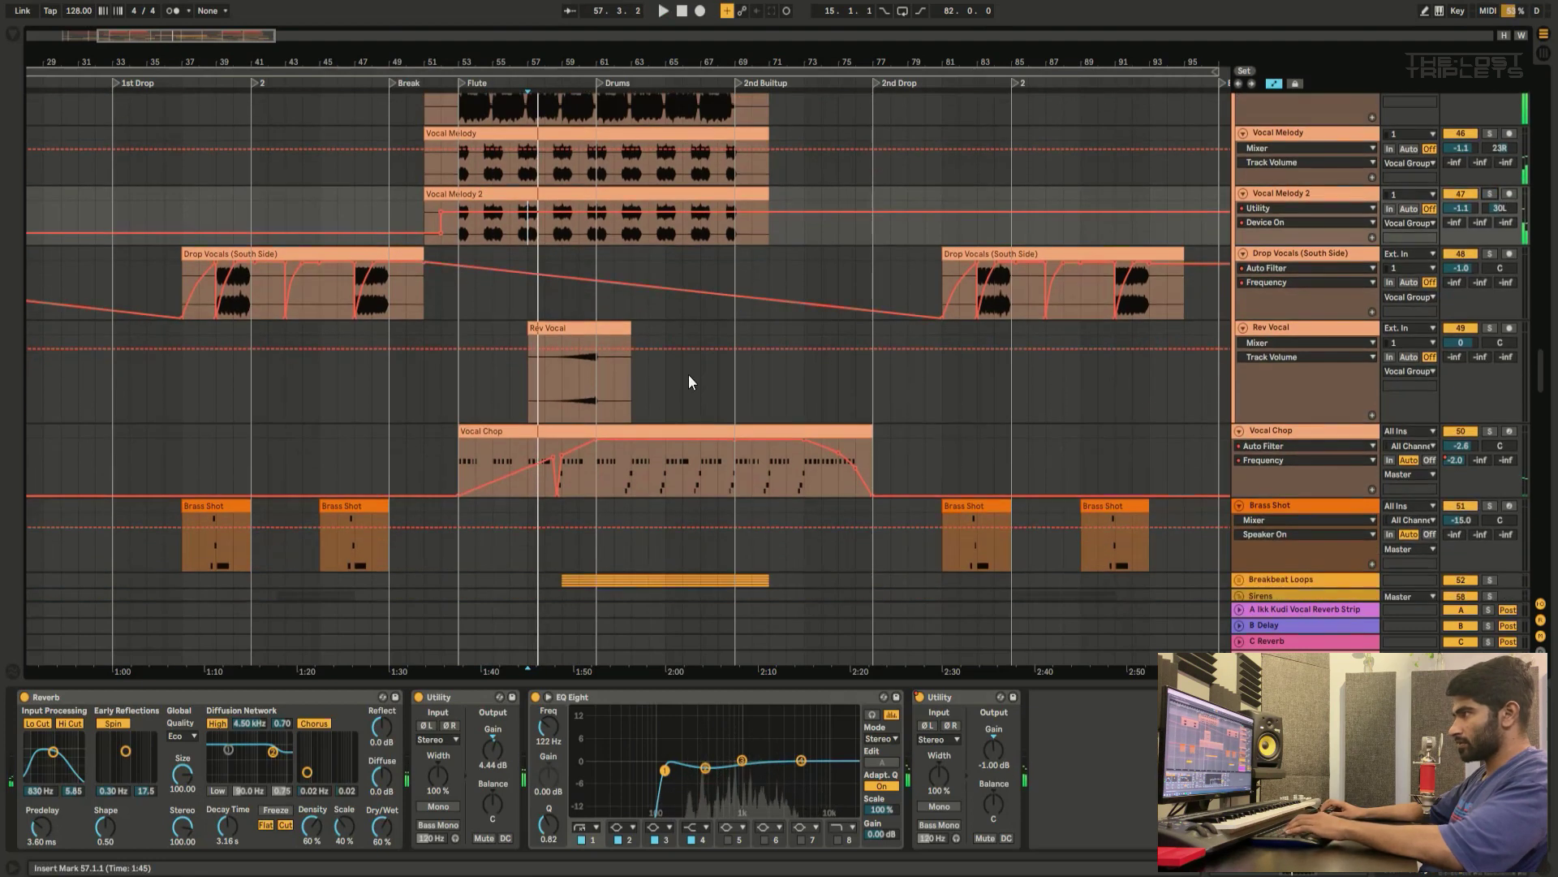
pyautogui.scroll(4, 898, 258)
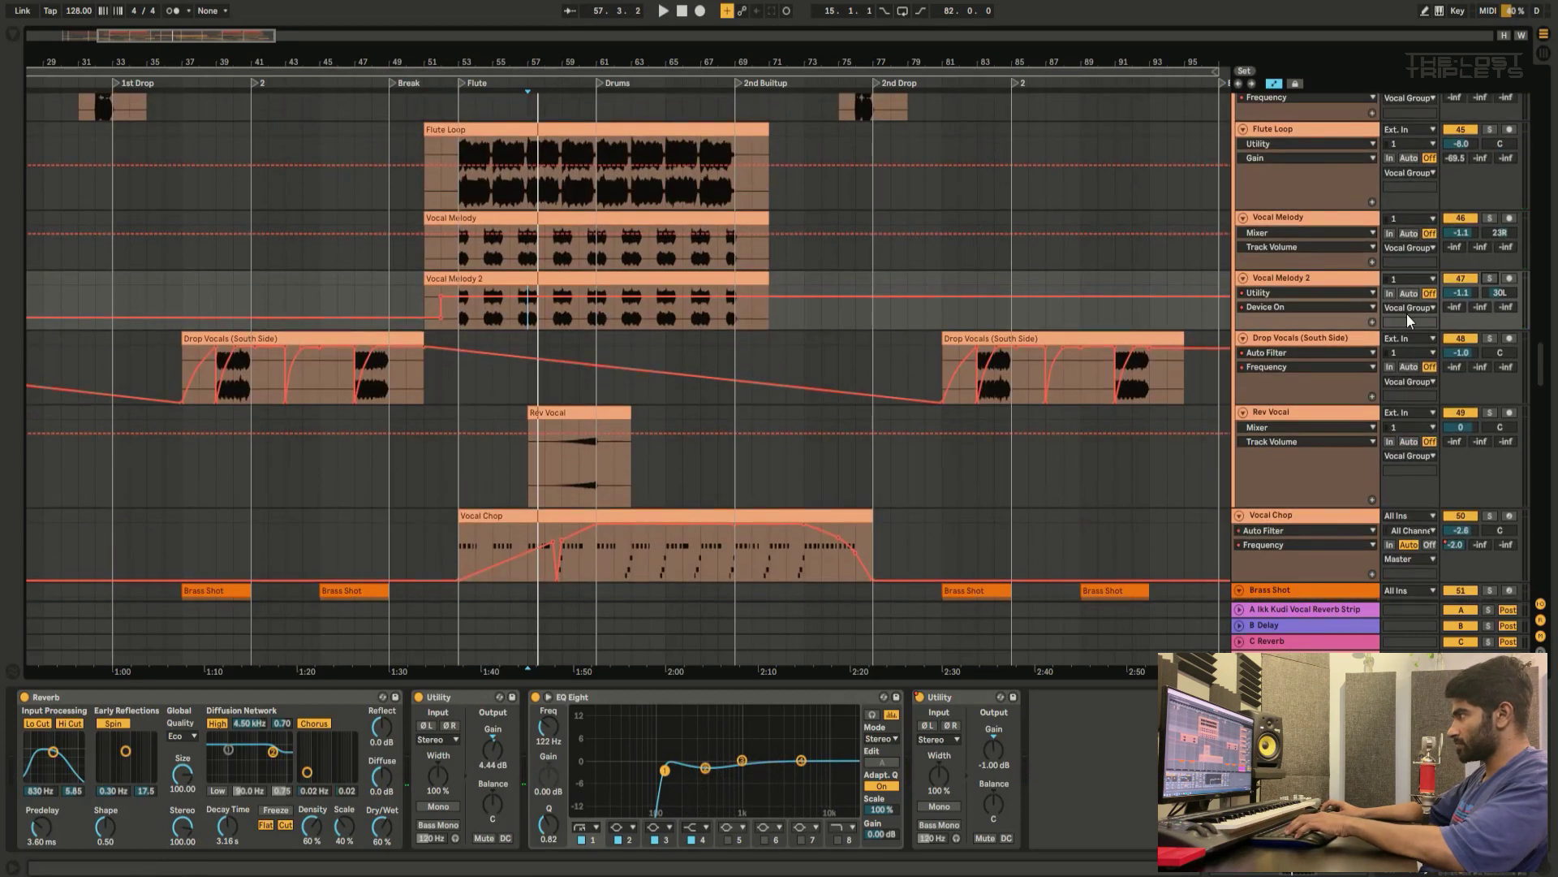
pyautogui.press('space')
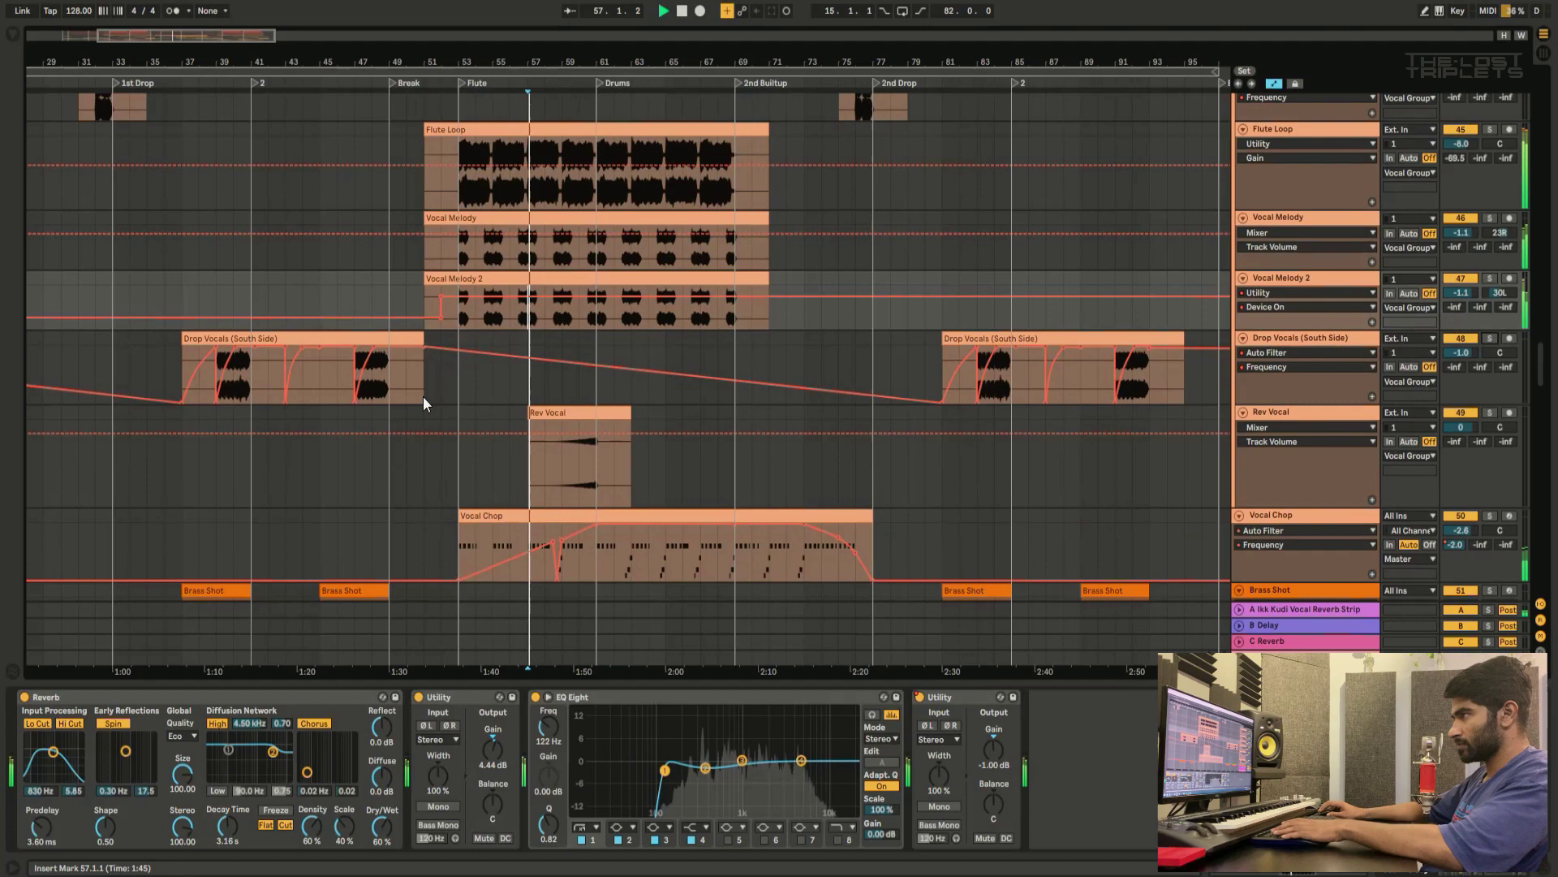
# Step: Play the full mix from bar 53 while looking over the tracks from Vocal Chop down to the FX group
pyautogui.click(452, 261)
pyautogui.scroll(-11, 601, 334)
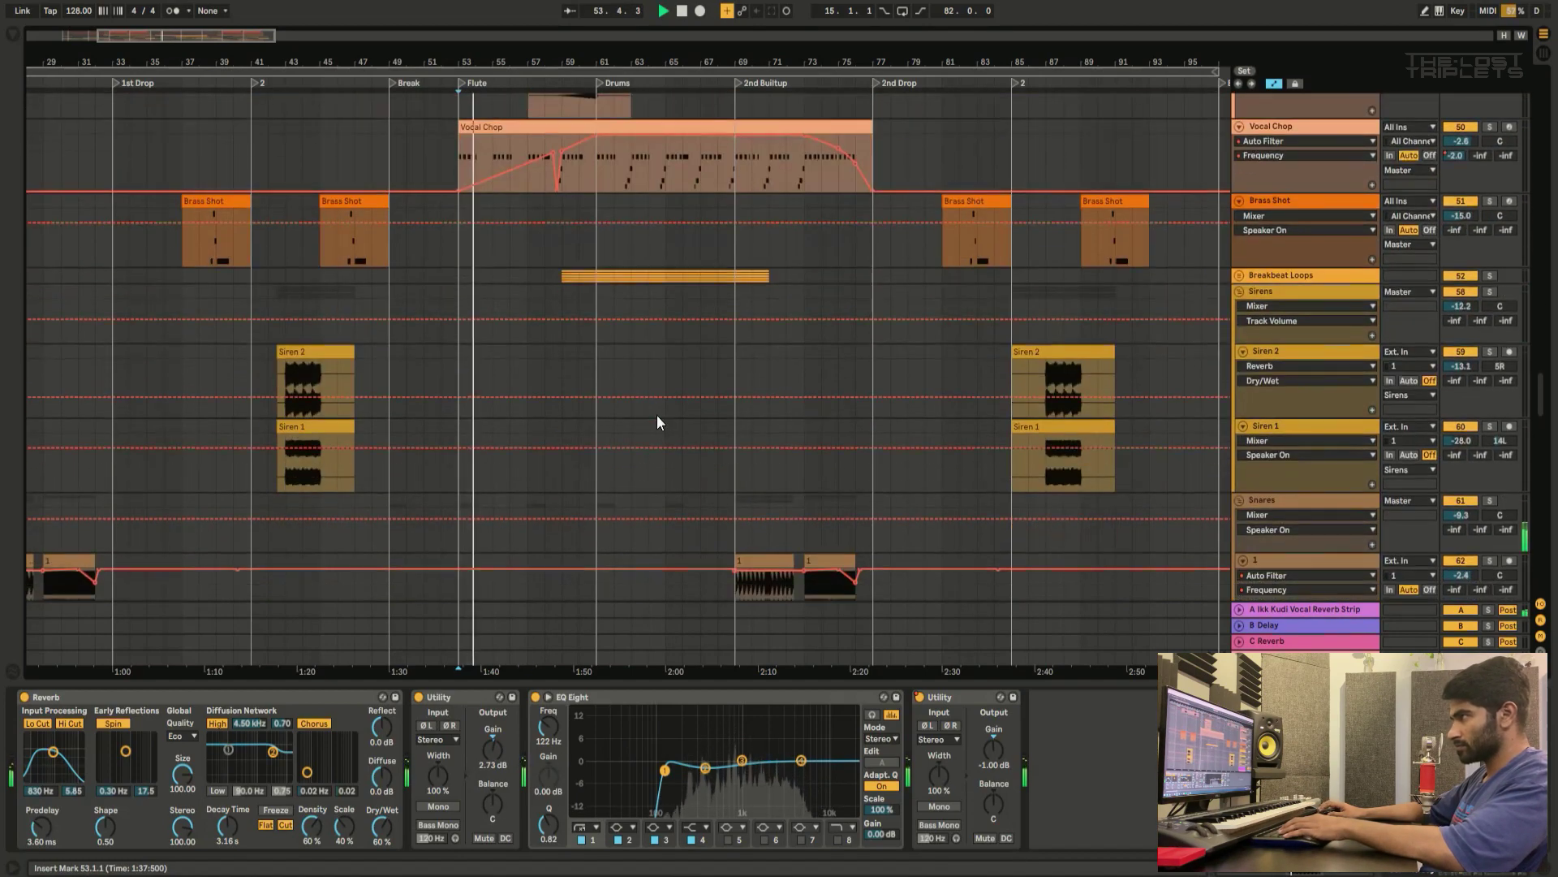
pyautogui.scroll(3, 655, 416)
pyautogui.scroll(3, 656, 406)
pyautogui.scroll(-5, 654, 406)
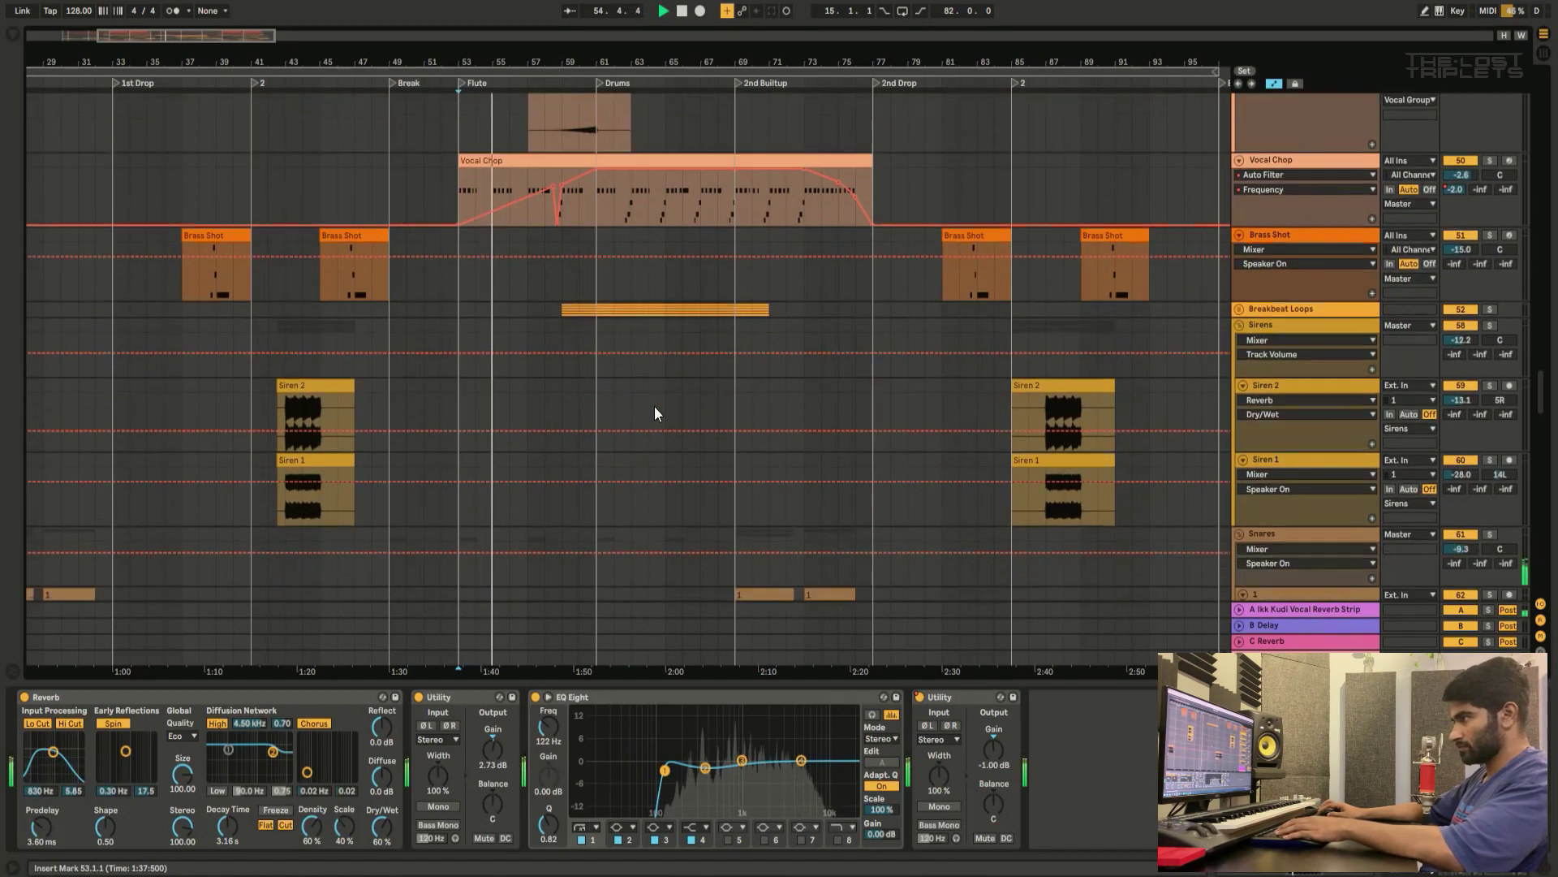
pyautogui.scroll(-13, 654, 406)
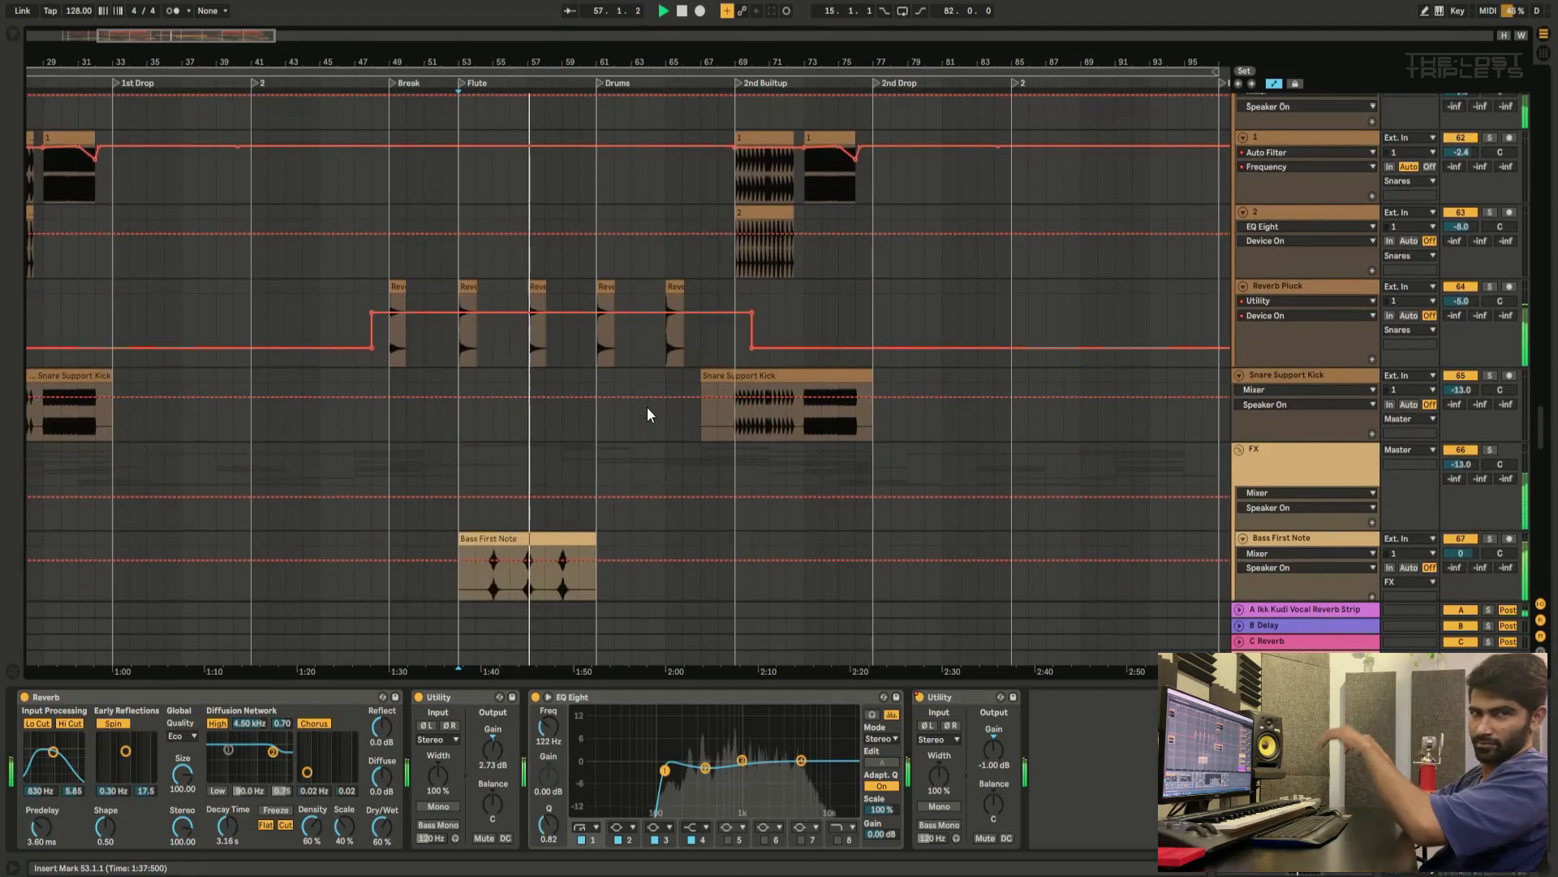
pyautogui.click(635, 397)
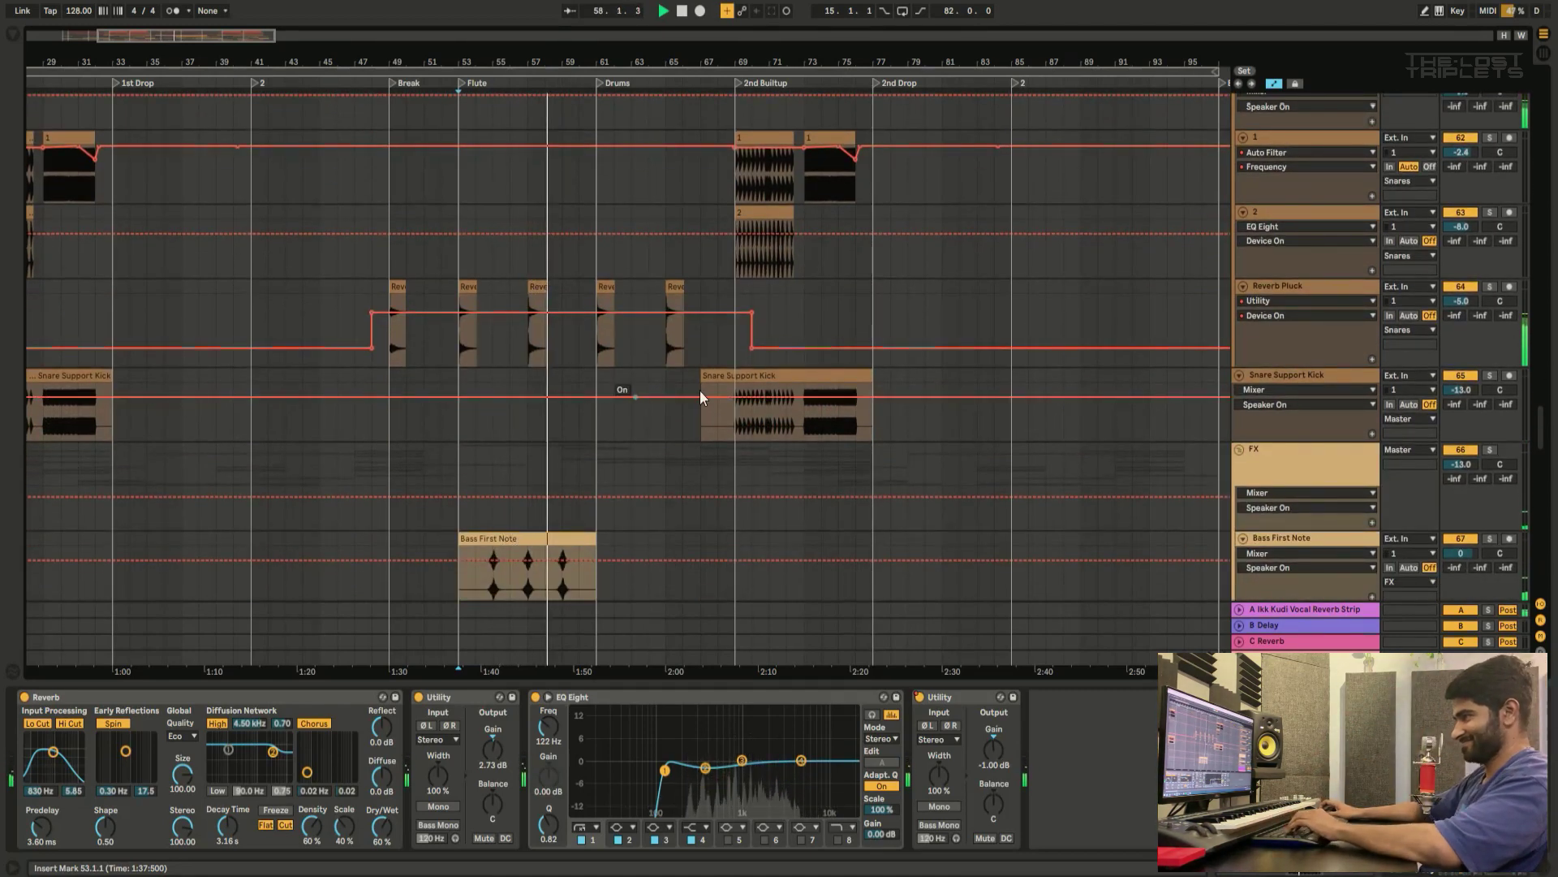
pyautogui.scroll(-2, 561, 383)
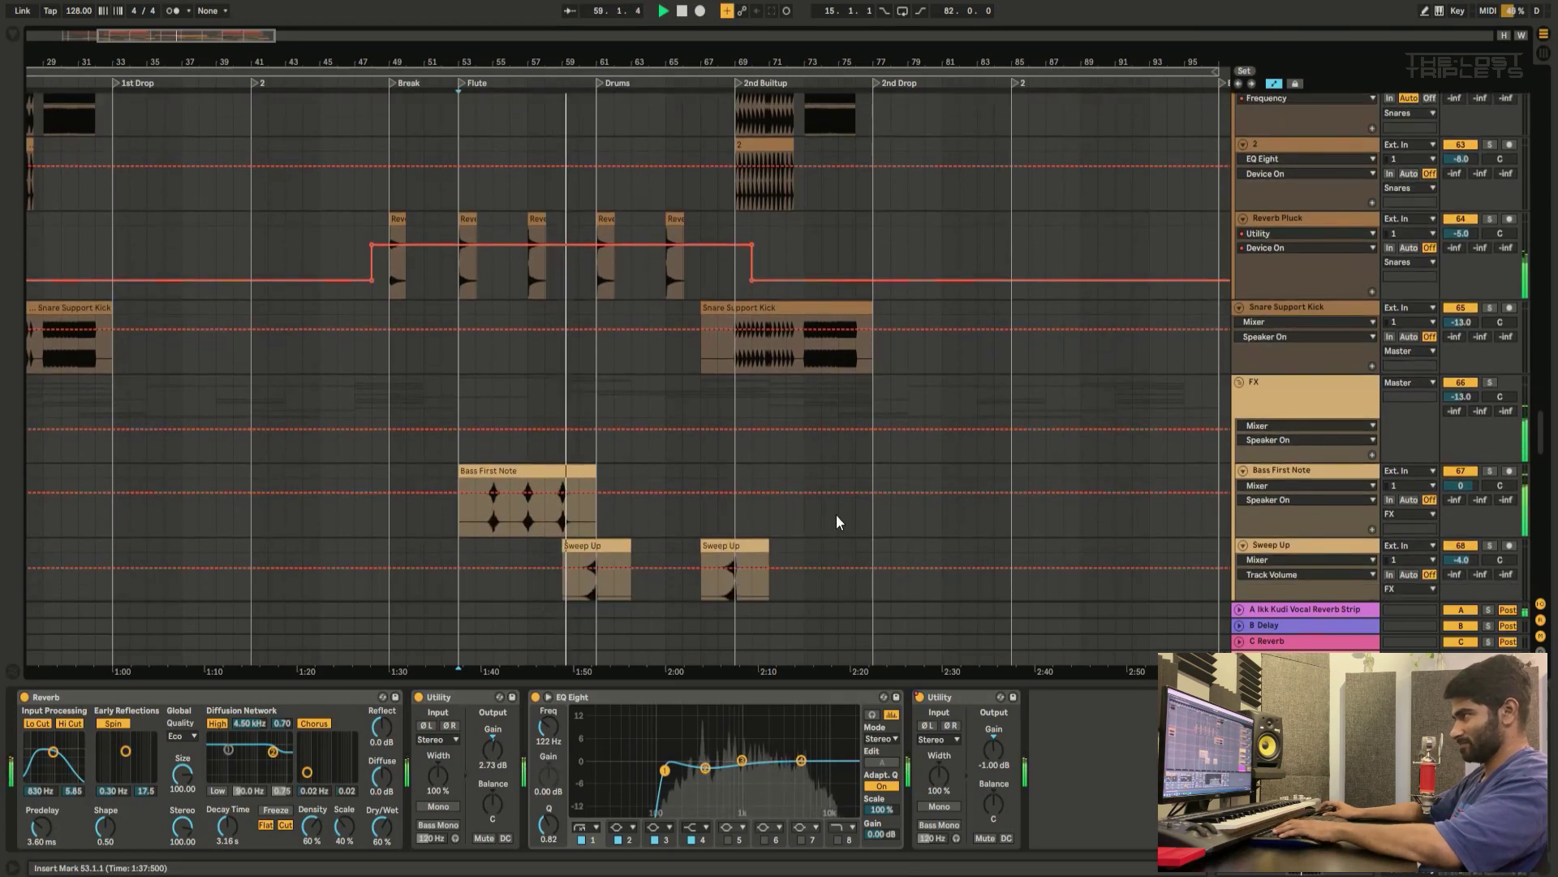
# Step: Examine the Reverb Pluck, Bass First Note and Sweep Up clips around the Drums section up close, and stop playback
pyautogui.moveTo(527, 64); pyautogui.dragTo(617, 122)
pyautogui.scroll(8, 748, 336)
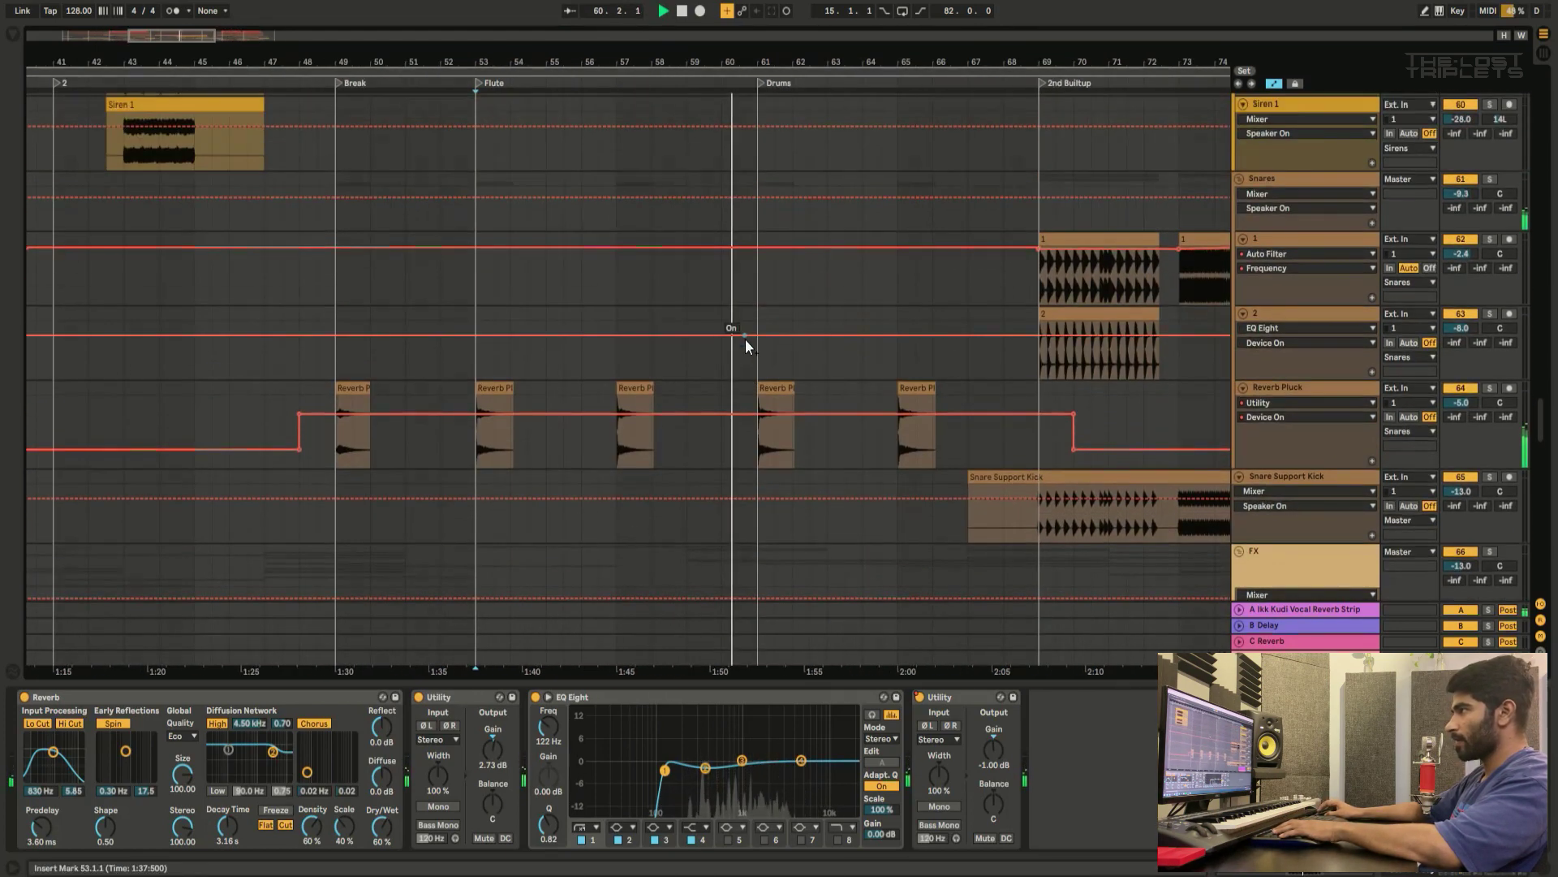
pyautogui.scroll(-12, 802, 180)
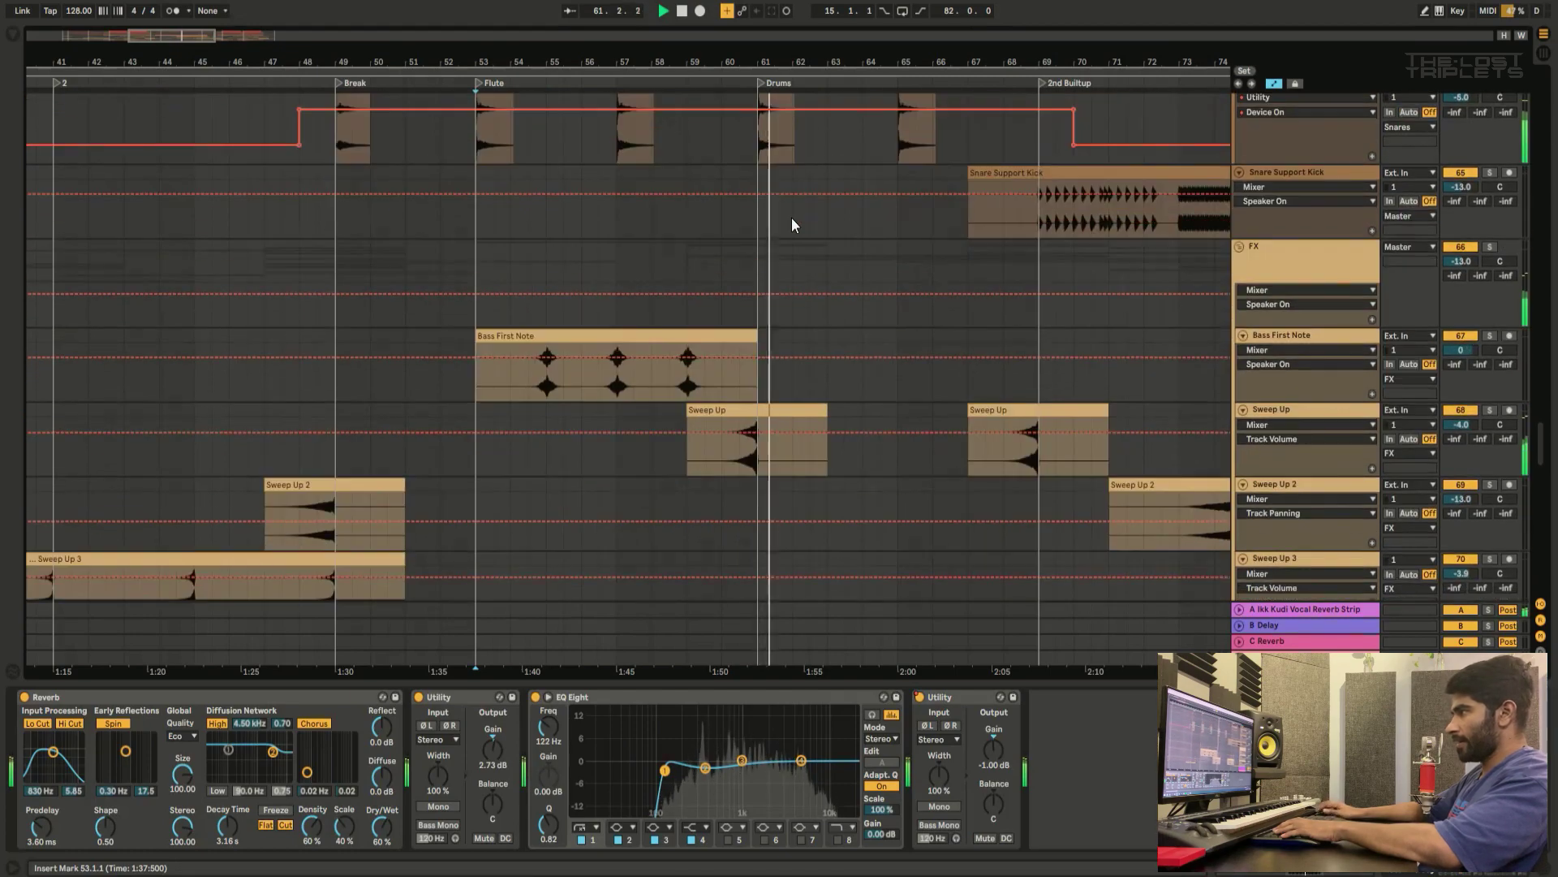
pyautogui.scroll(6, 791, 218)
pyautogui.scroll(10, 791, 218)
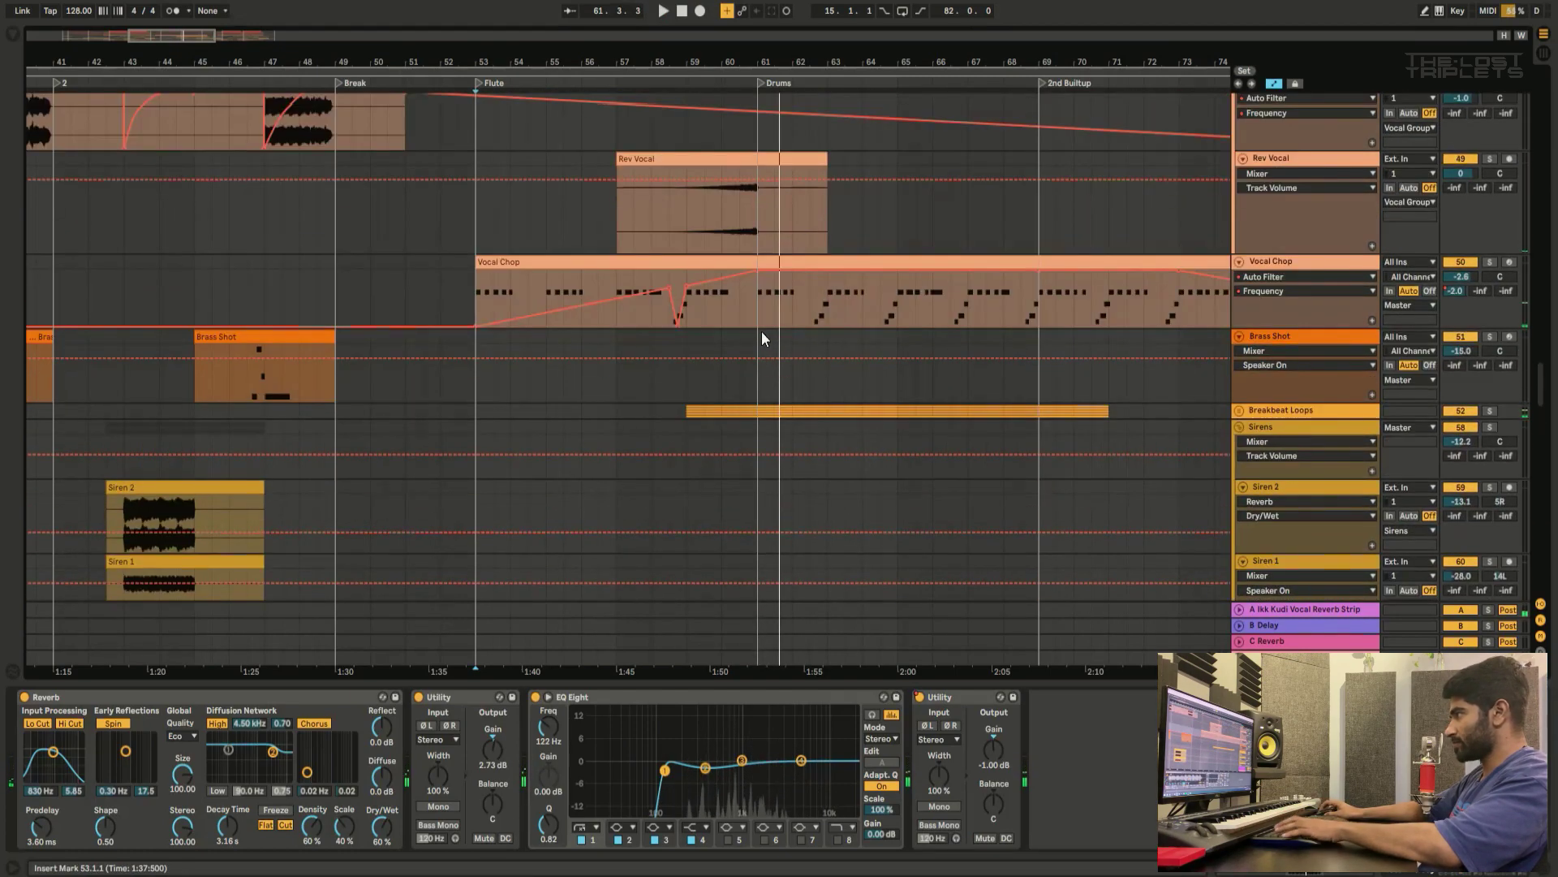
# Step: Play the Vocal Chop track soloed from bar 61 and replay the section with no track soloed
pyautogui.click(761, 320)
pyautogui.click(1490, 262)
pyautogui.press('space')
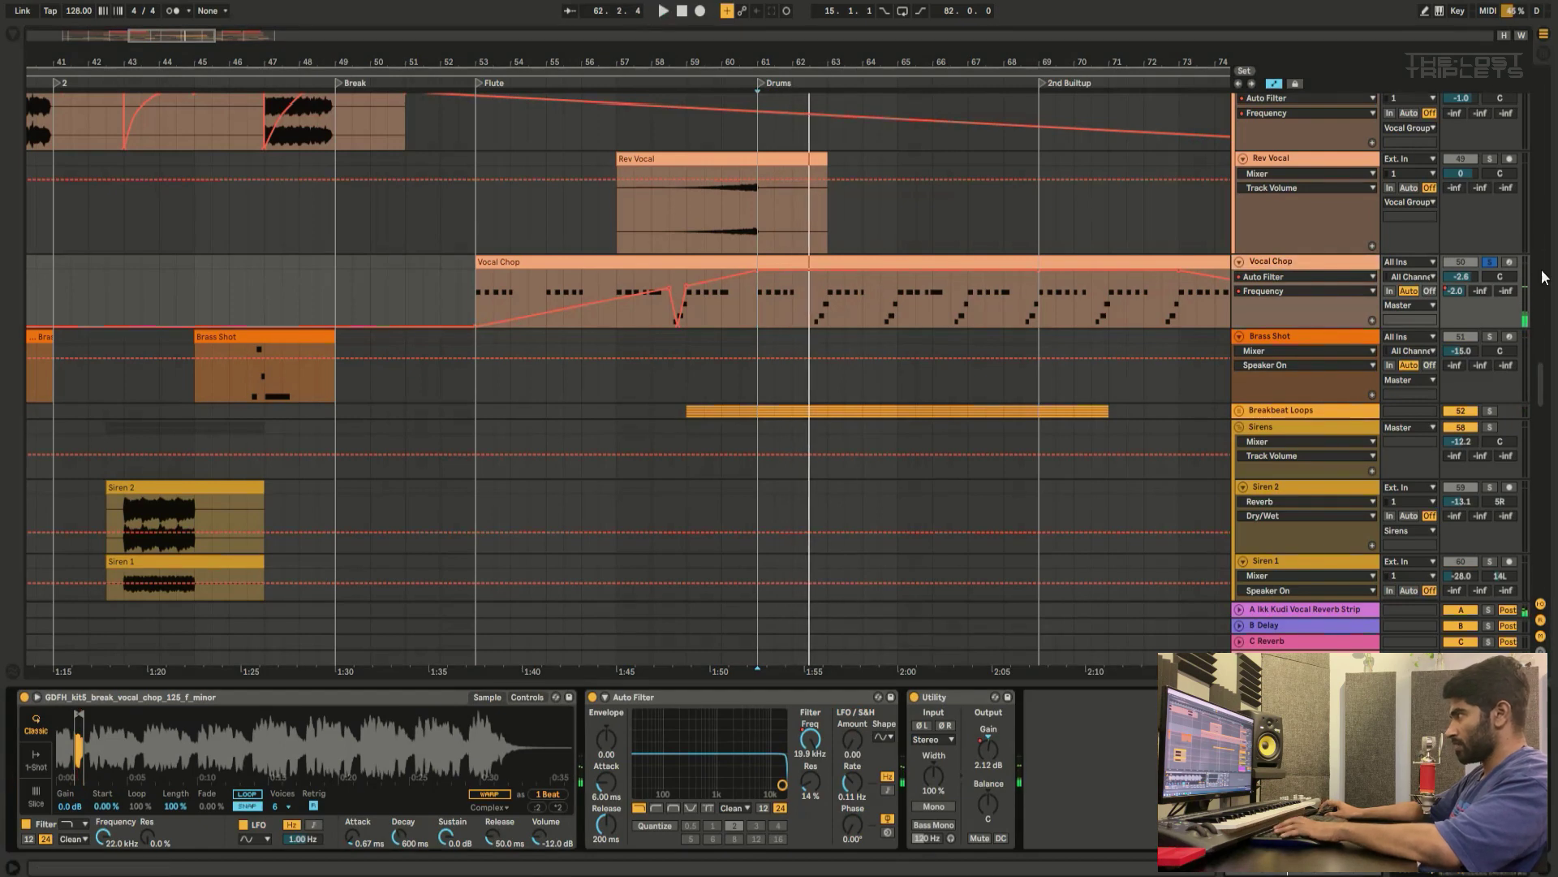
pyautogui.click(1490, 263)
pyautogui.press('space')
pyautogui.press('space')
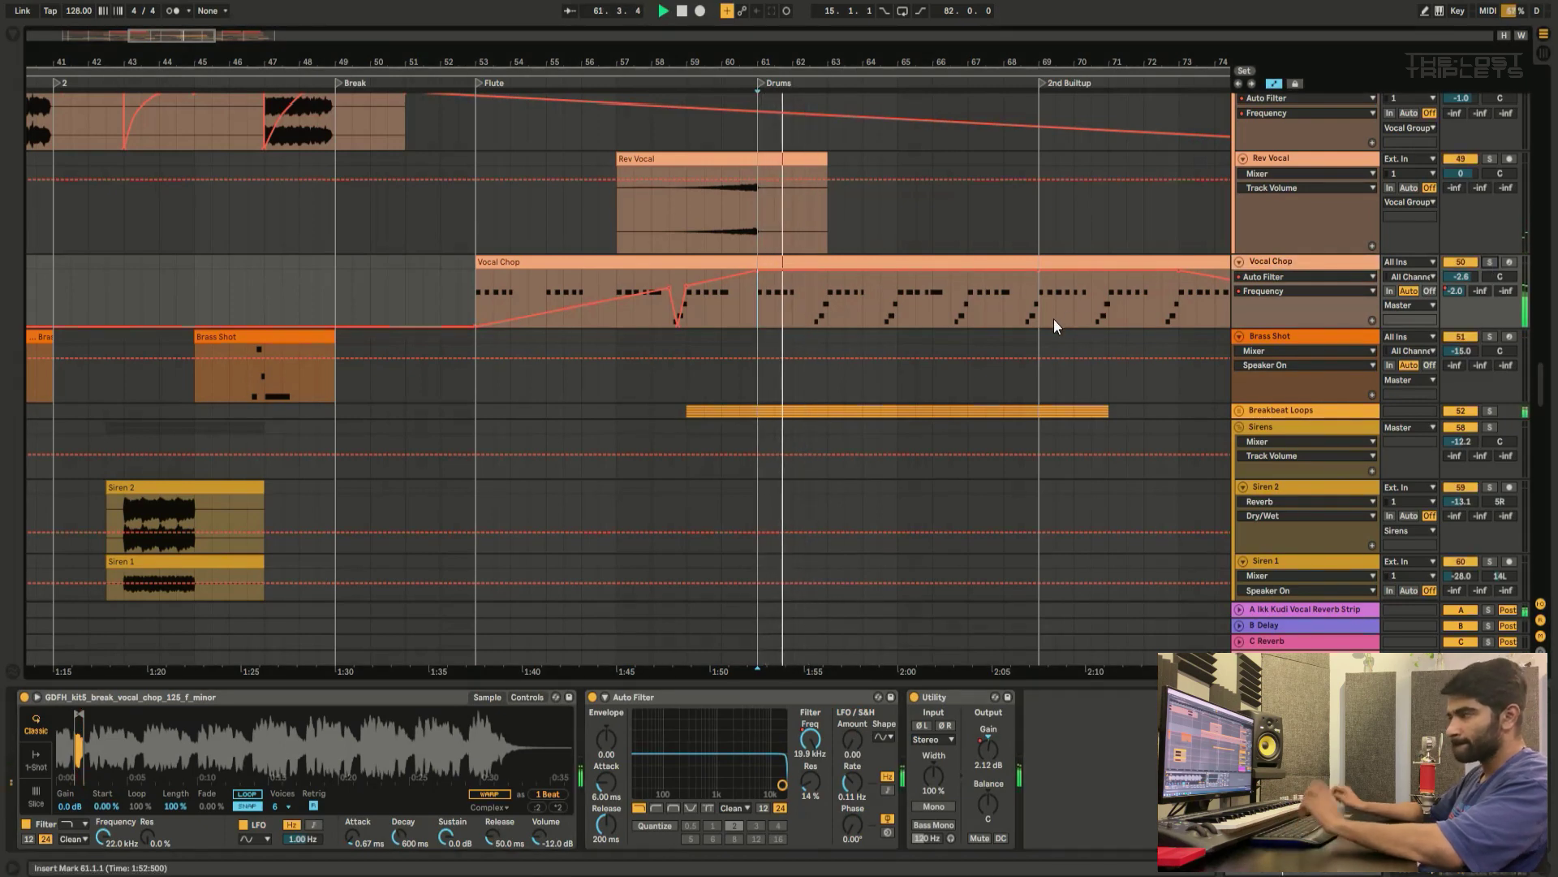
# Step: Stop playback, unfold the Breakbeat Loops group to show its five loop tracks and solo the group
pyautogui.scroll(-3, 1220, 348)
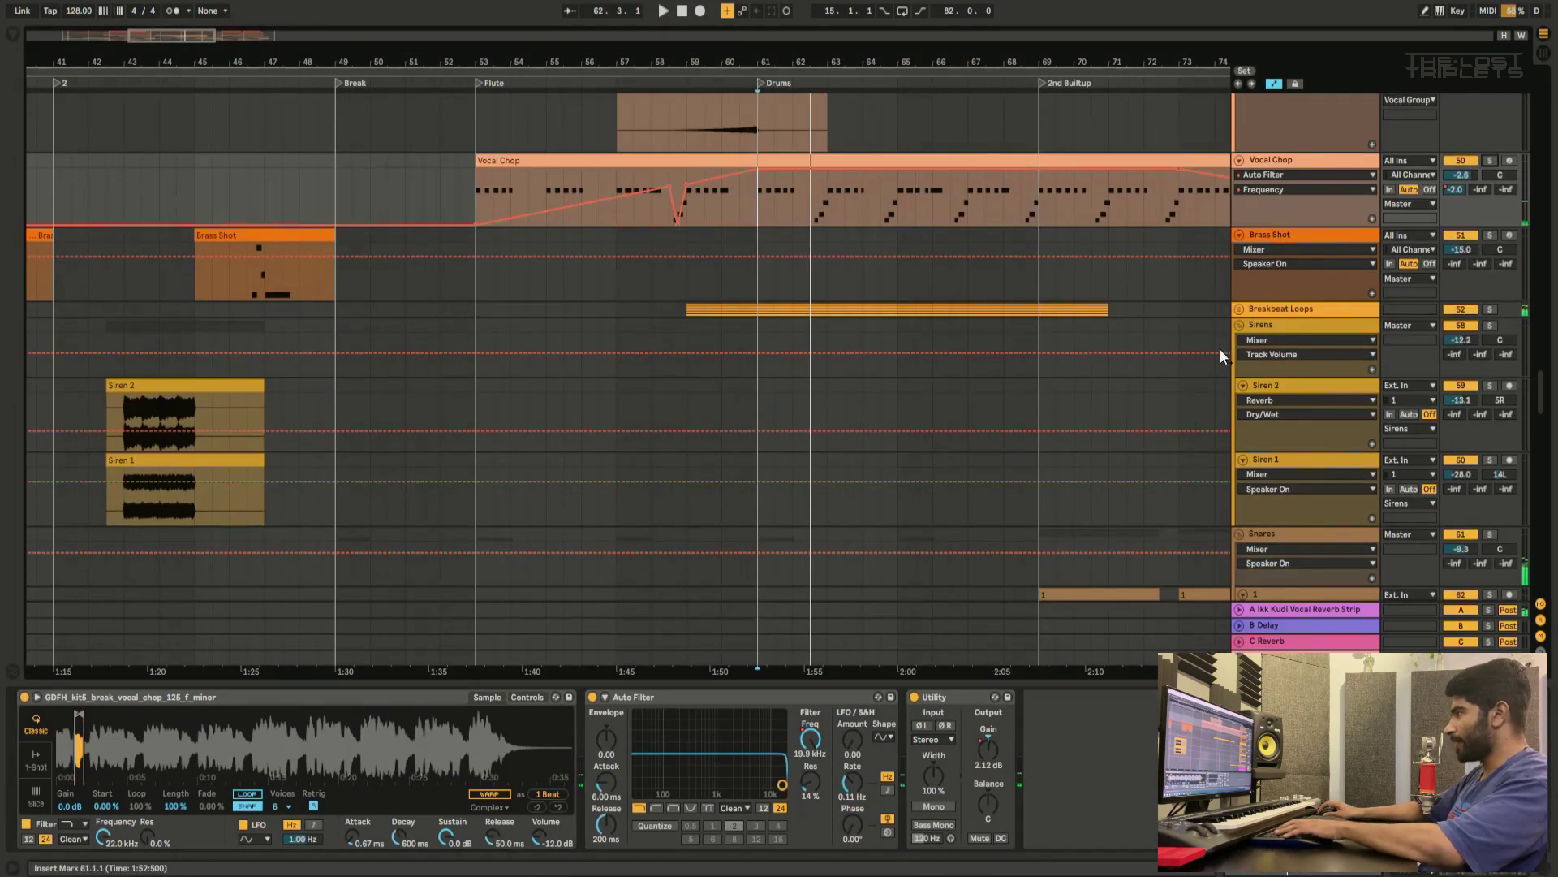
pyautogui.click(1238, 308)
pyautogui.press('space')
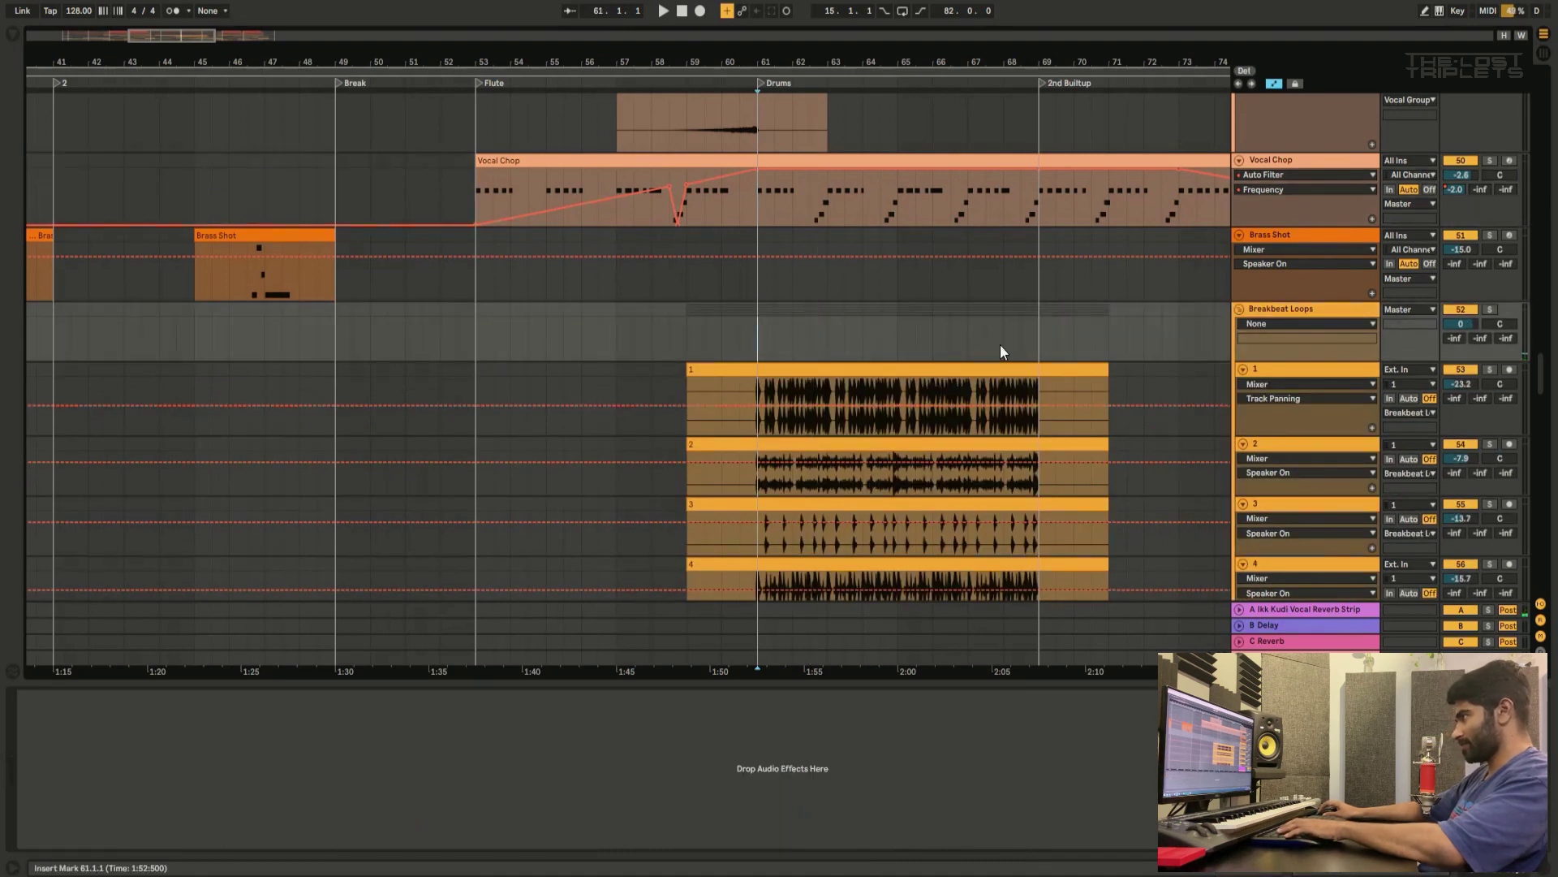
pyautogui.click(1309, 313)
pyautogui.scroll(-4, 746, 422)
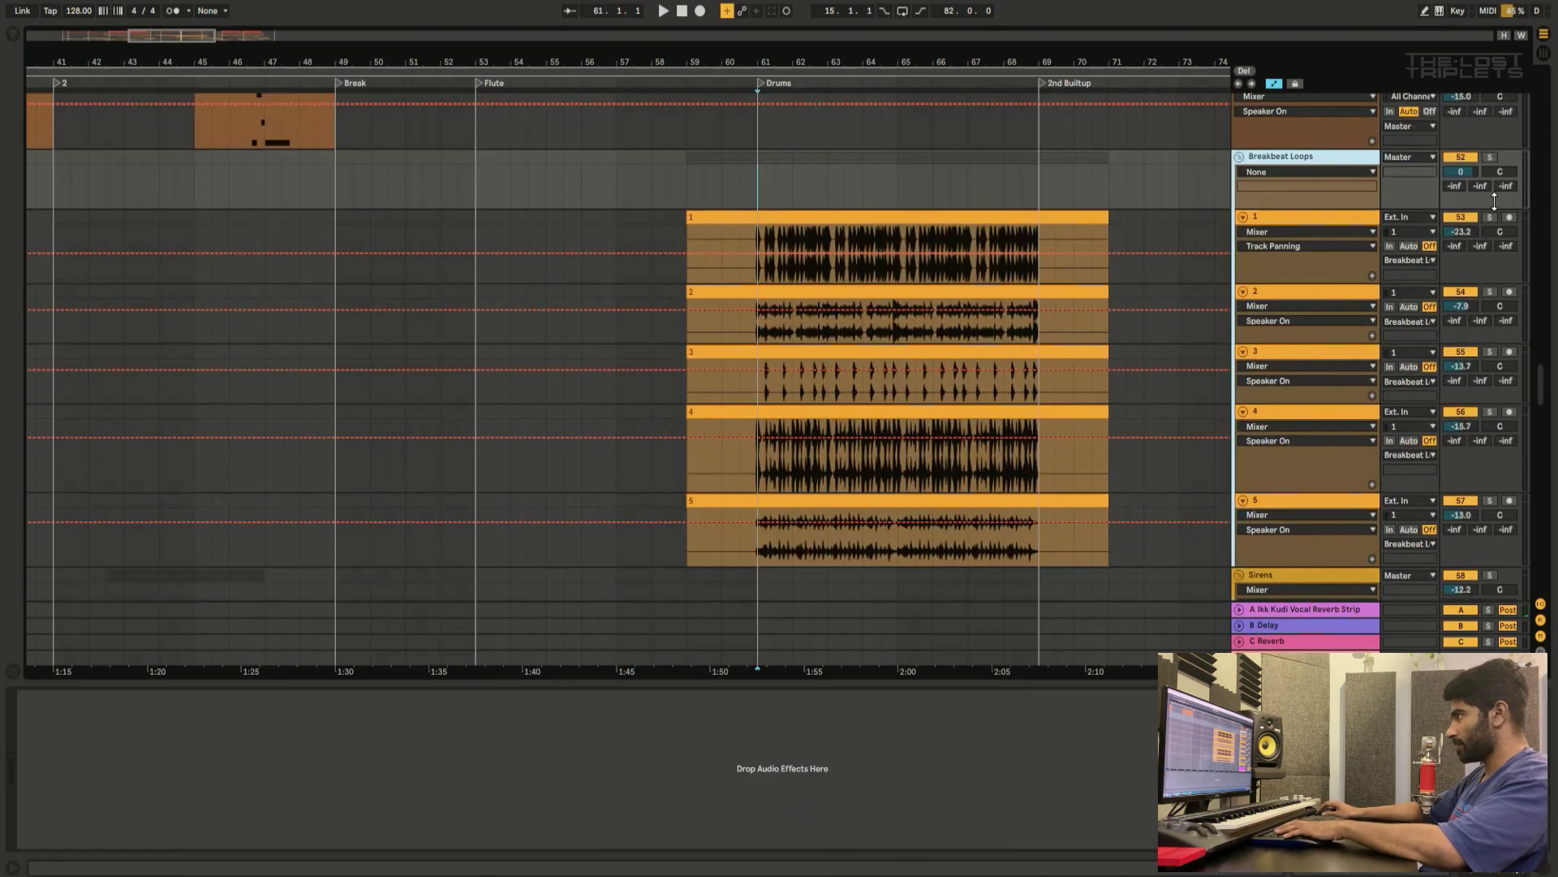
pyautogui.click(1490, 157)
pyautogui.click(1278, 219)
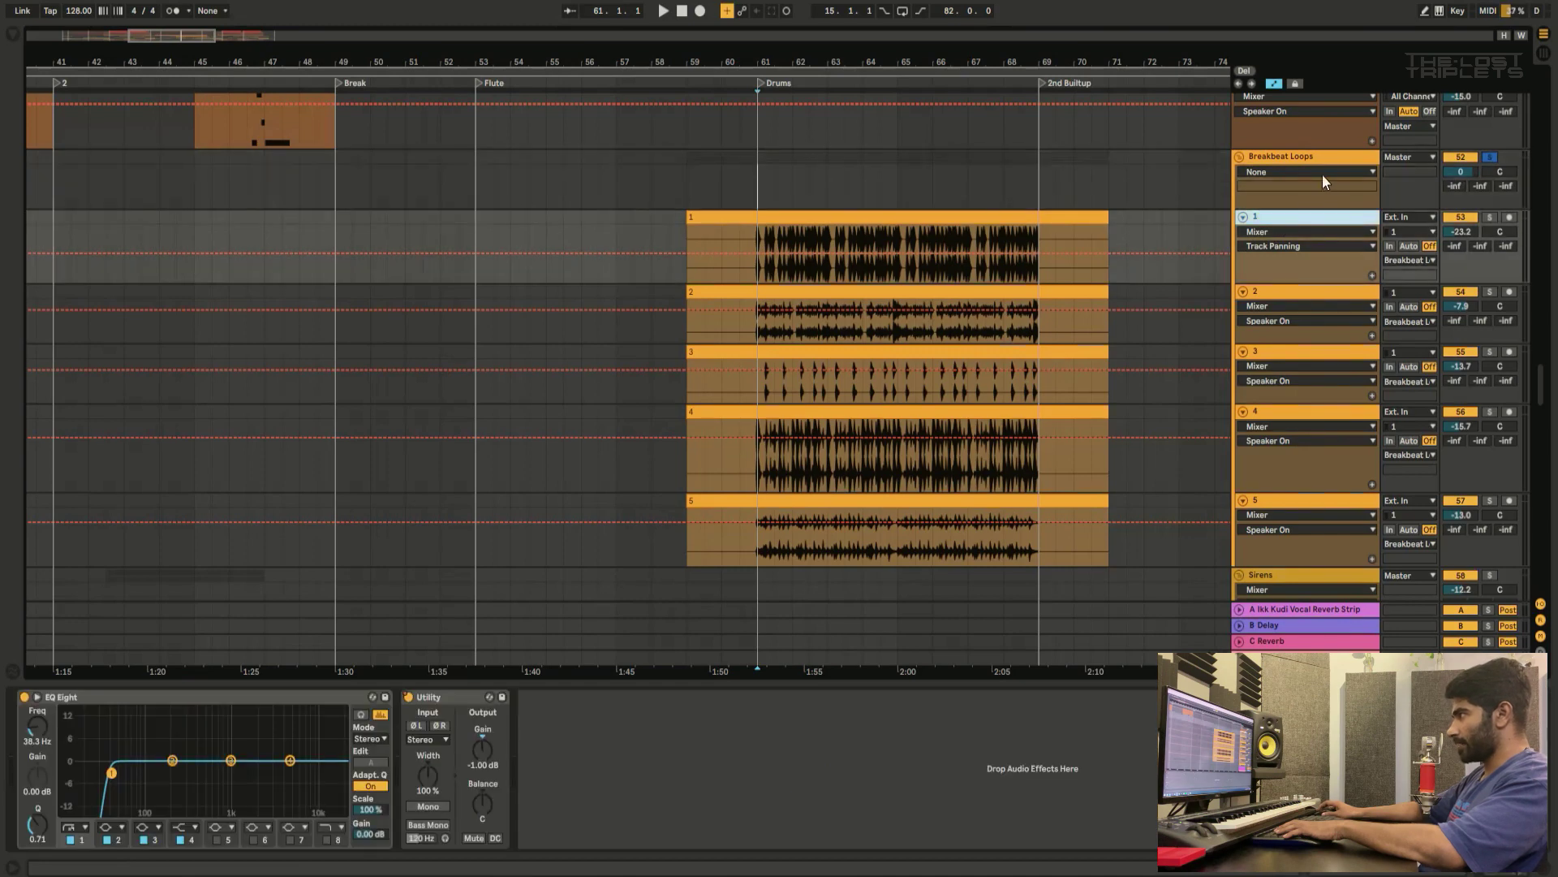
pyautogui.click(1322, 173)
pyautogui.scroll(-3, 1303, 235)
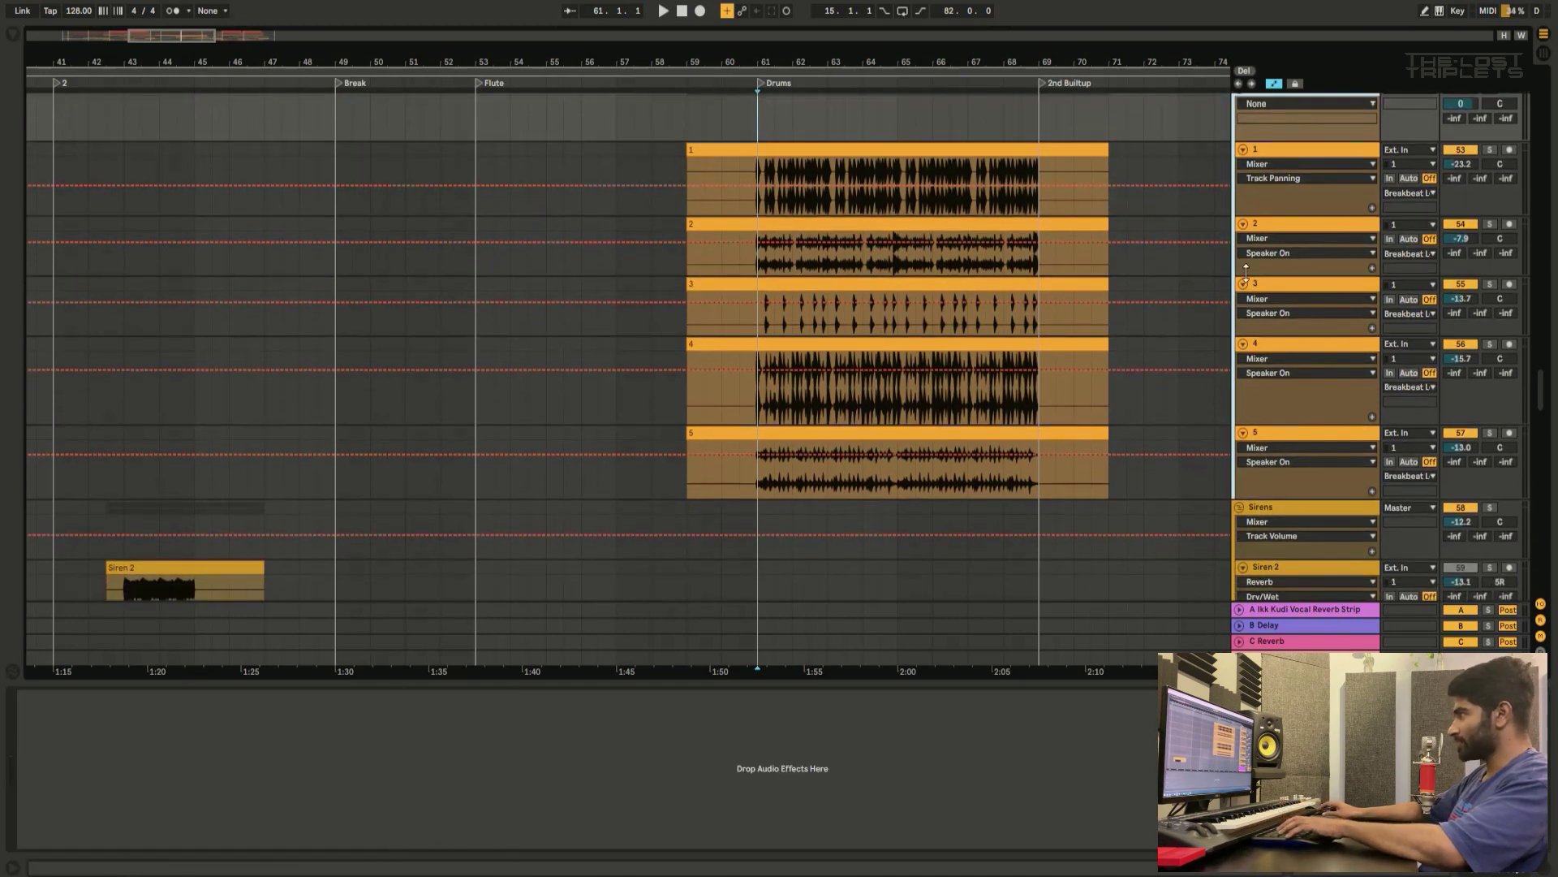
pyautogui.scroll(3, 1303, 235)
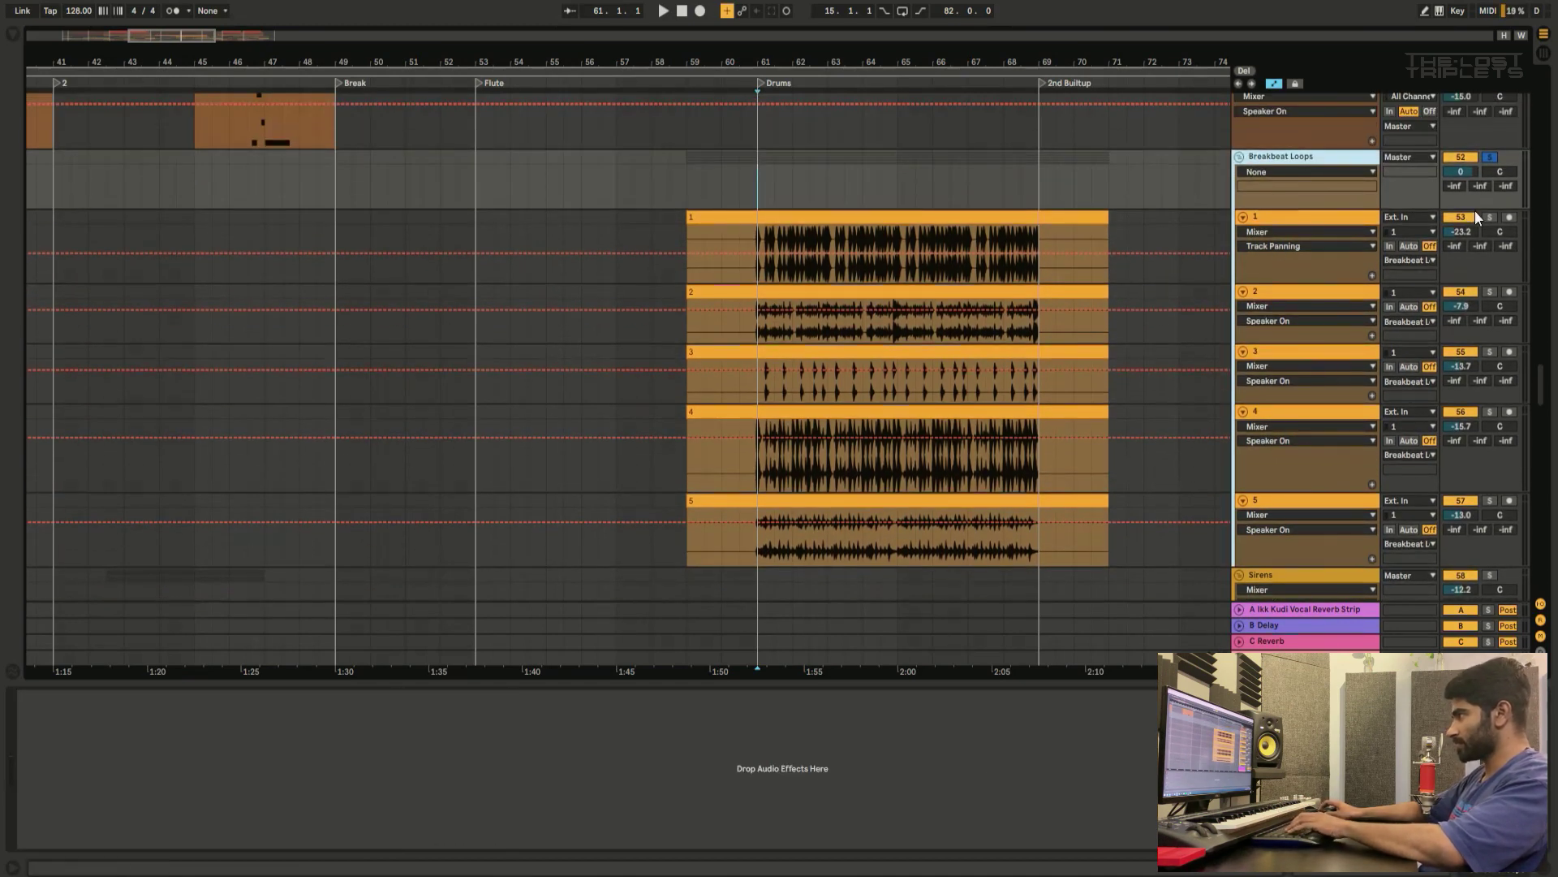
# Step: Audition breakbeat loops 1 and 2 from bar 61, each soloed in turn
pyautogui.click(1302, 218)
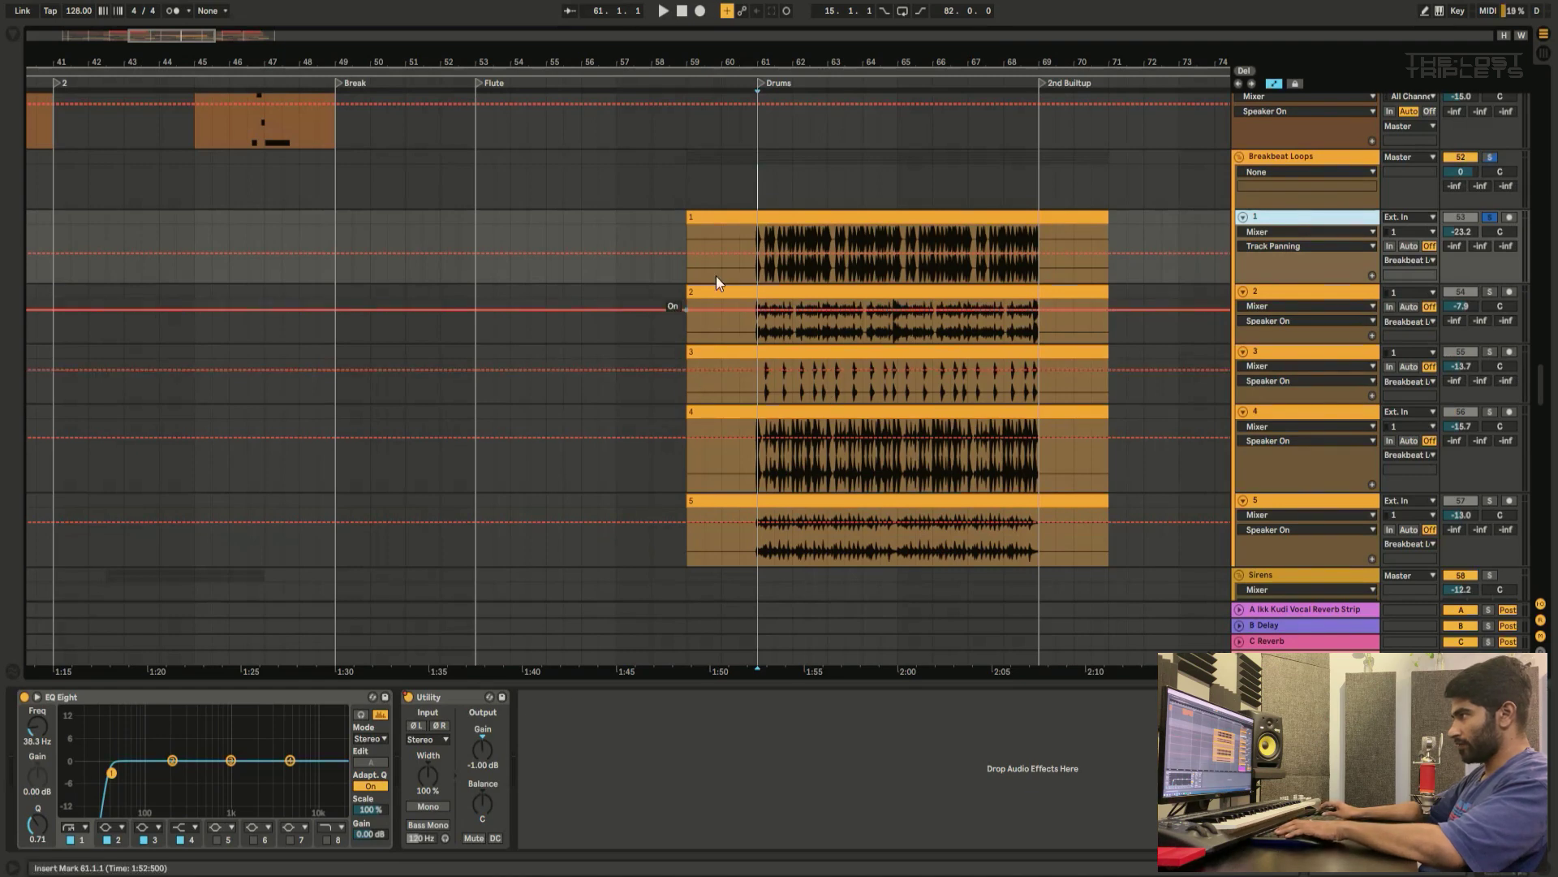
pyautogui.press('space')
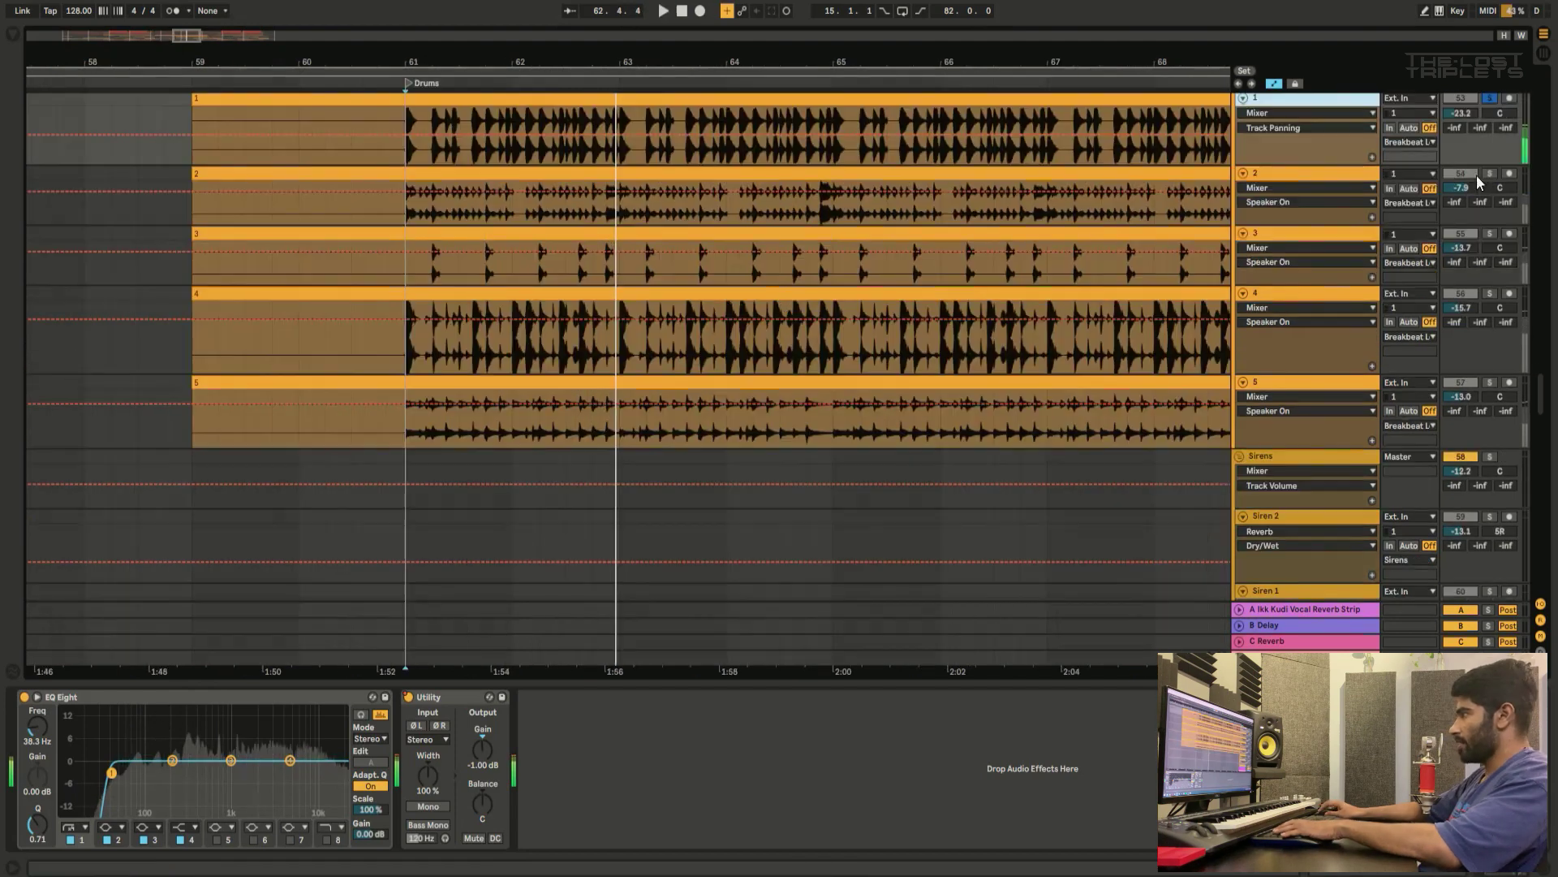
pyautogui.click(1490, 174)
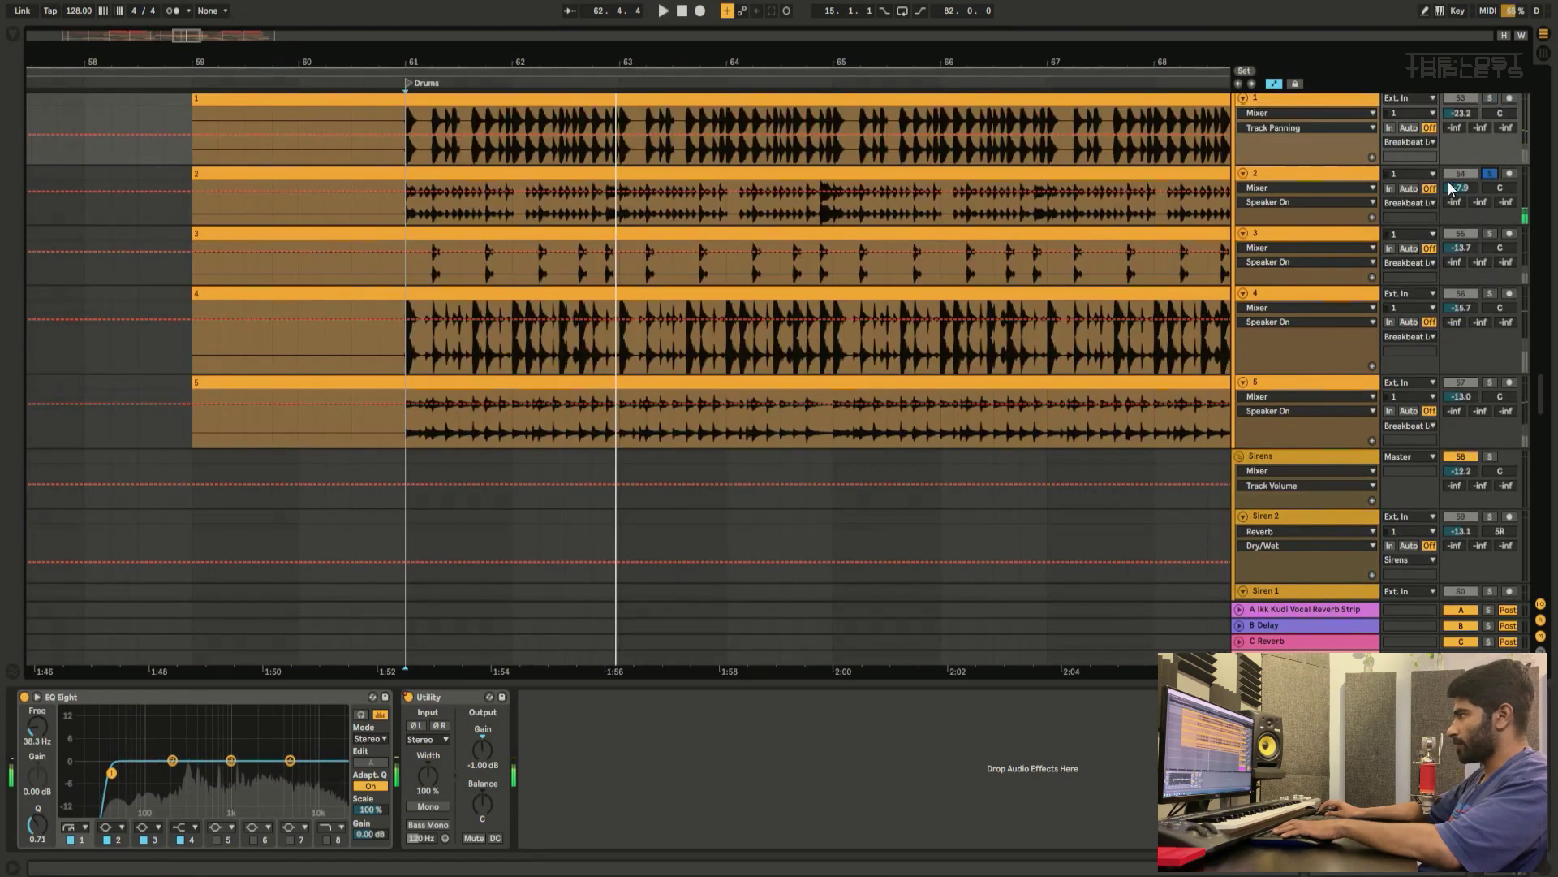
pyautogui.press('space')
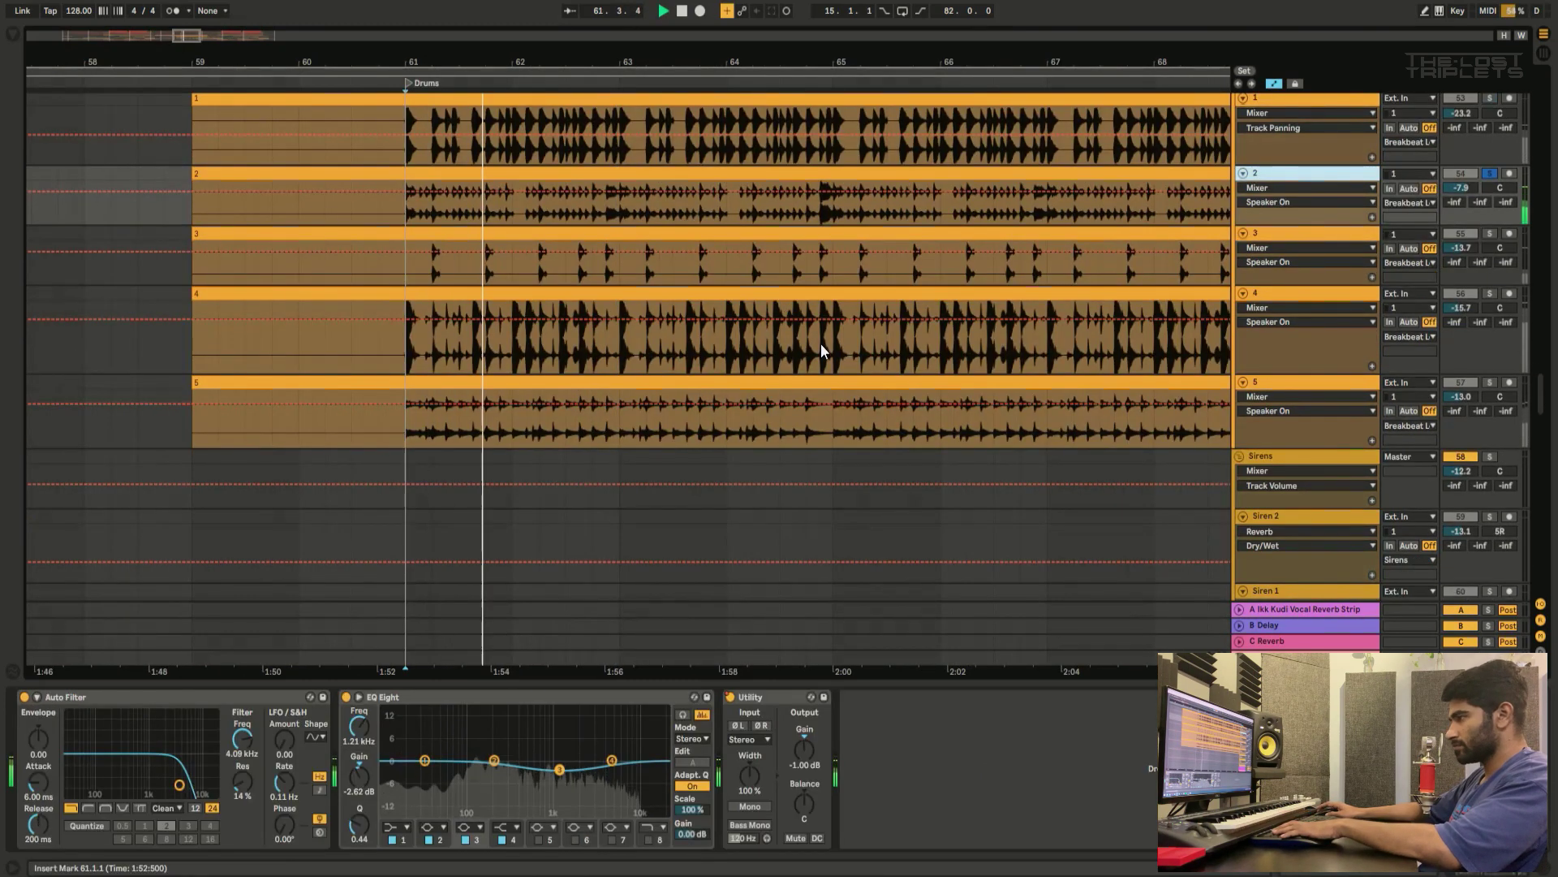
pyautogui.press('space')
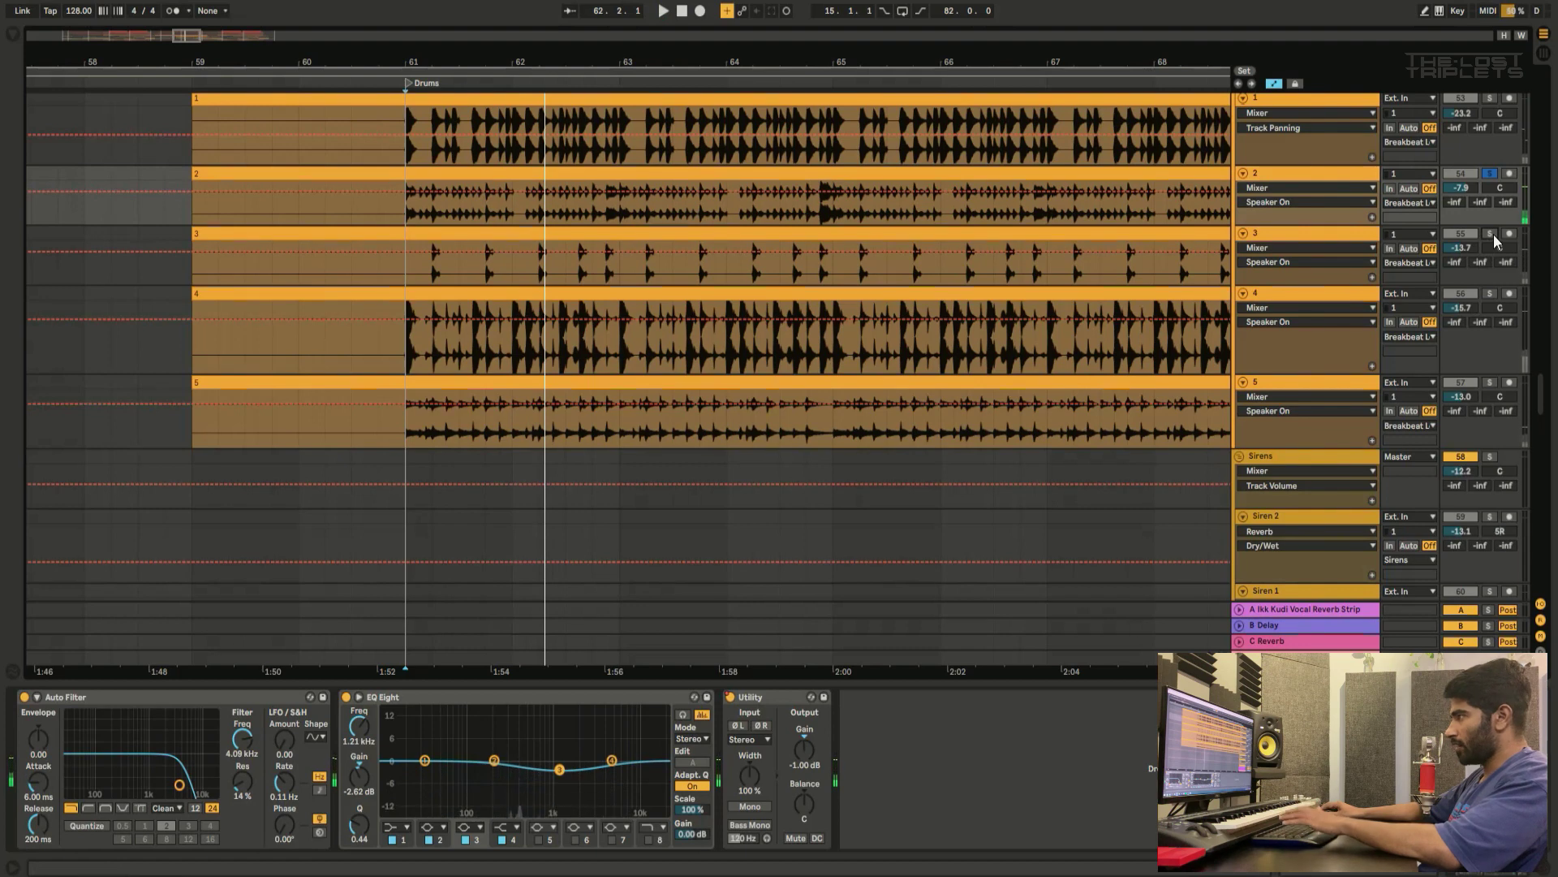
# Step: Inspect the effect chains of breakbeat loops 1, 2 and 3, adding loop 3 to the solo
pyautogui.scroll(3, 458, 596)
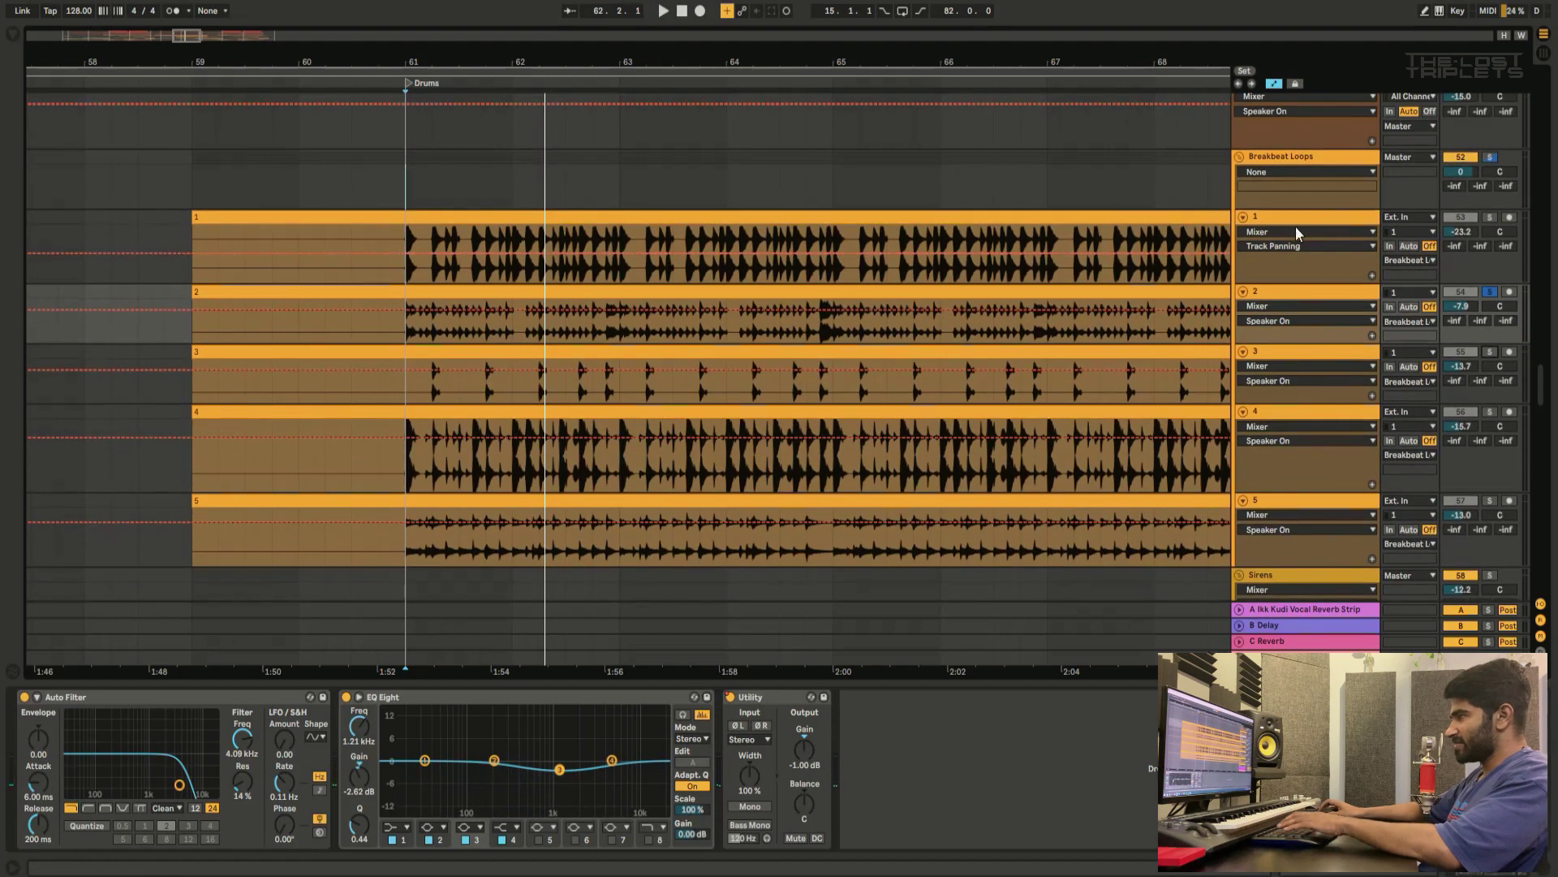
pyautogui.click(1301, 218)
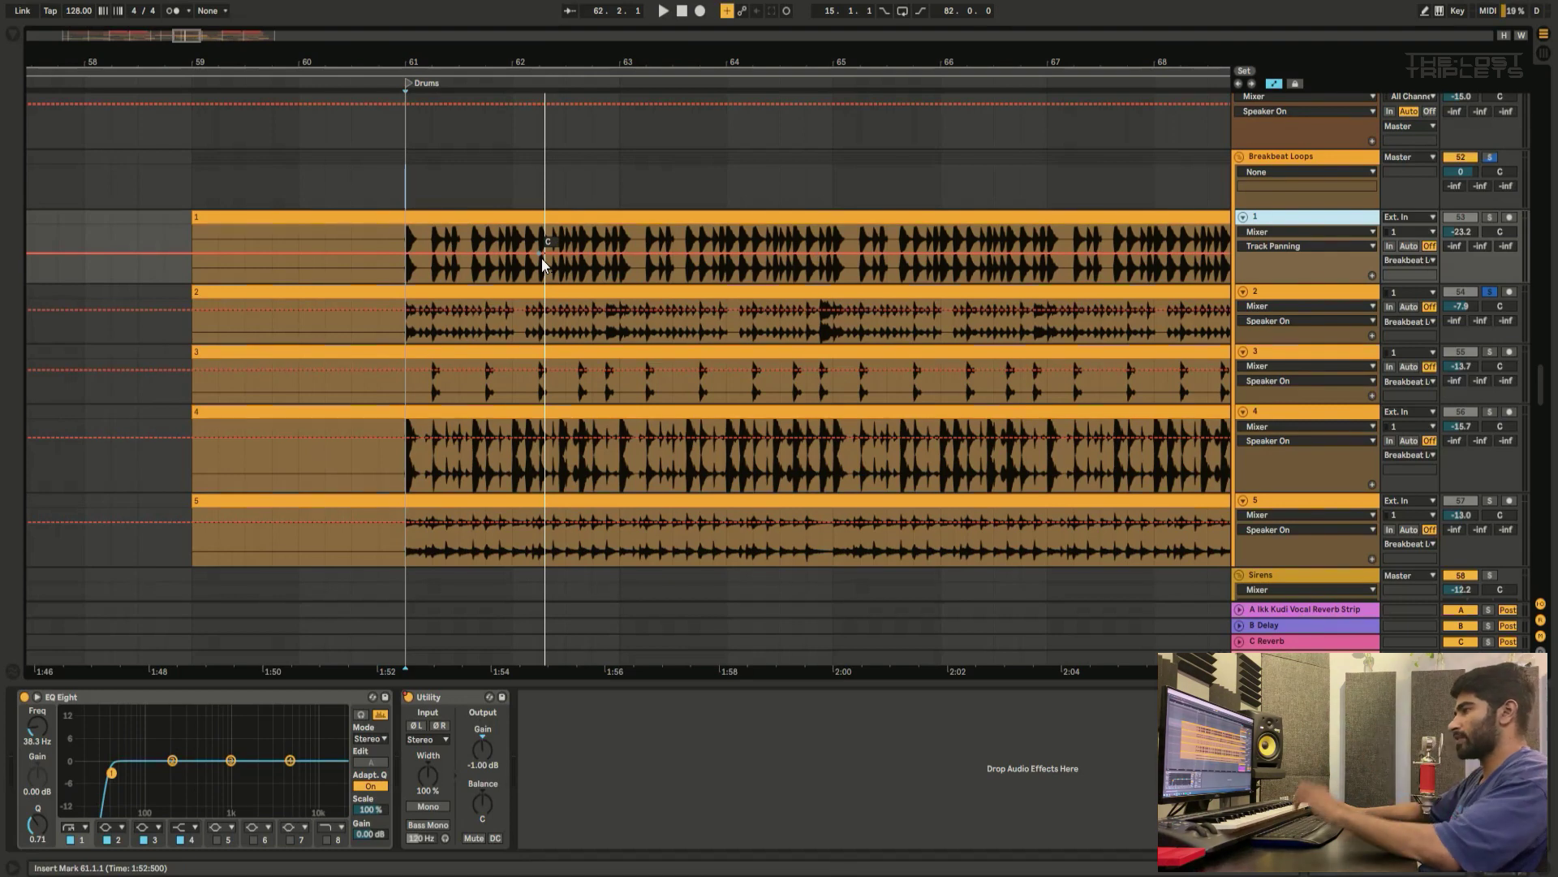
pyautogui.click(1312, 297)
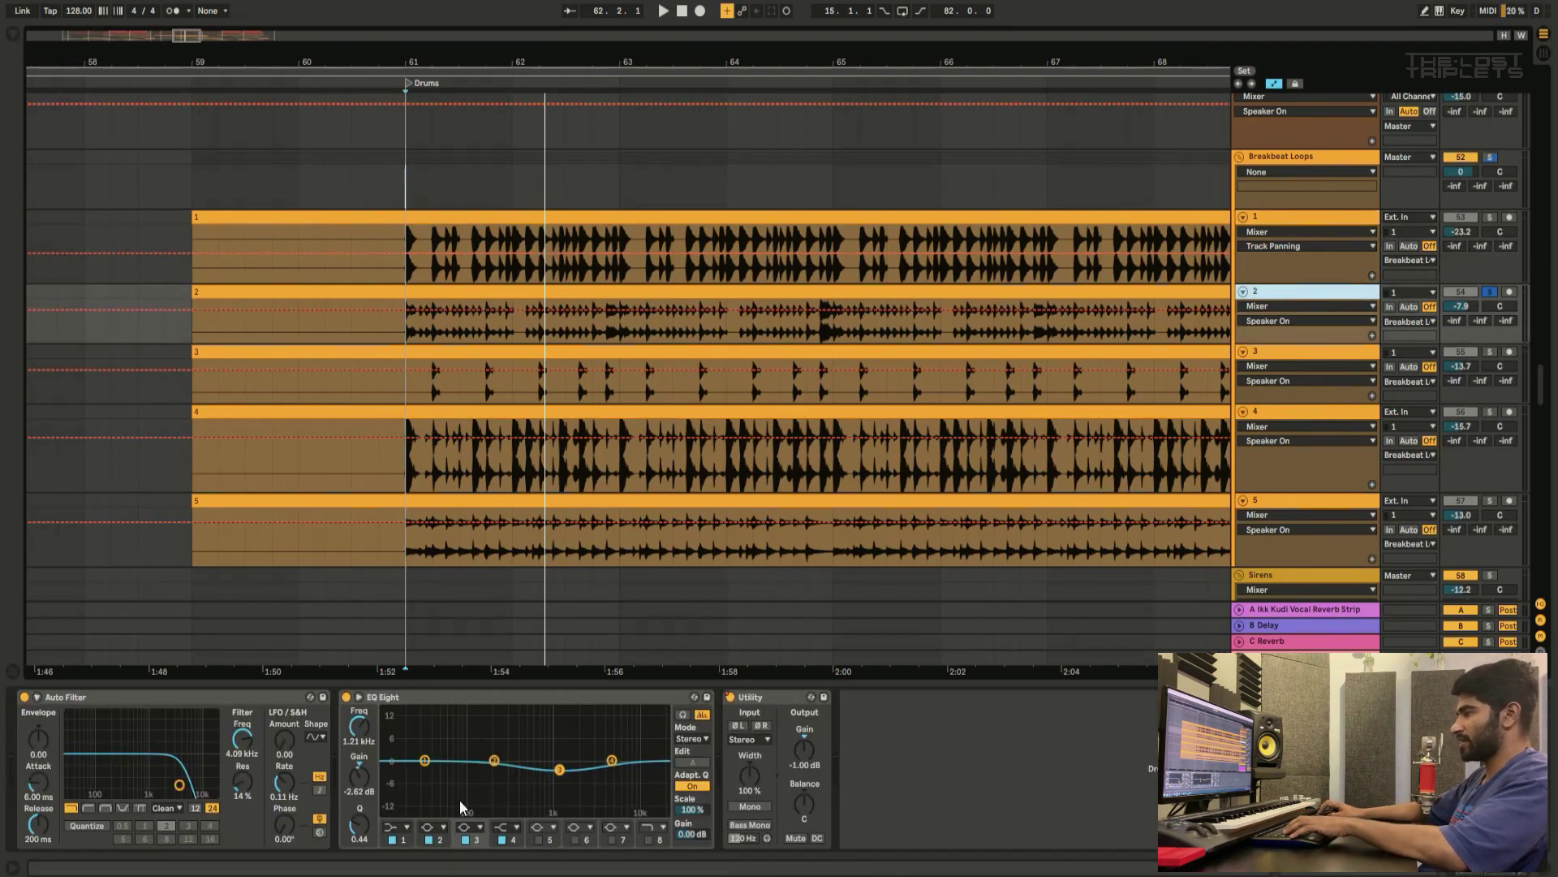
pyautogui.scroll(-3, 1242, 418)
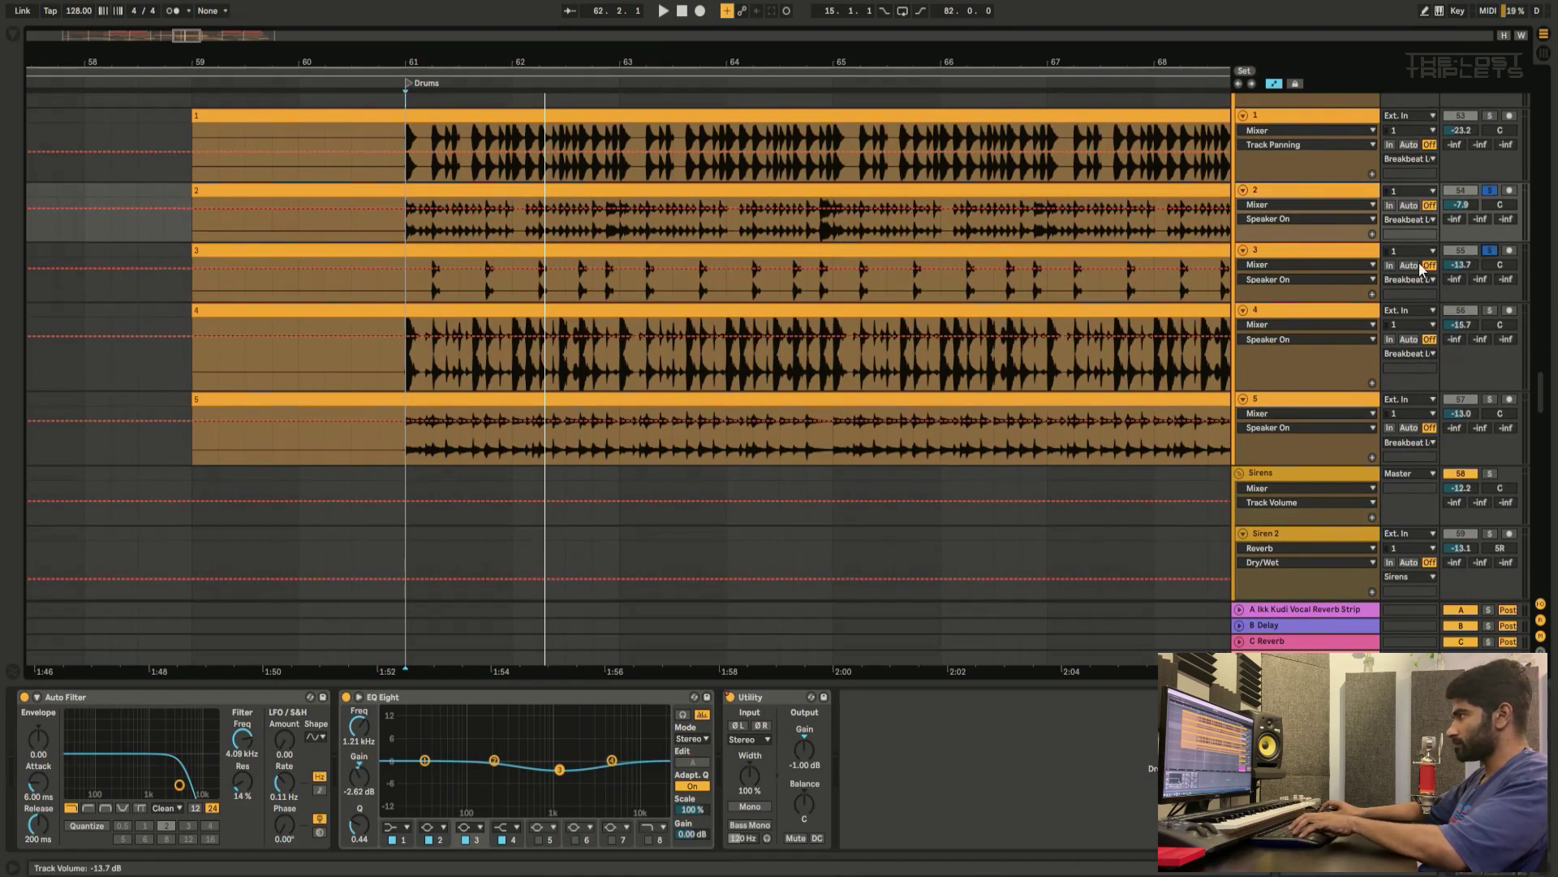
pyautogui.click(1323, 258)
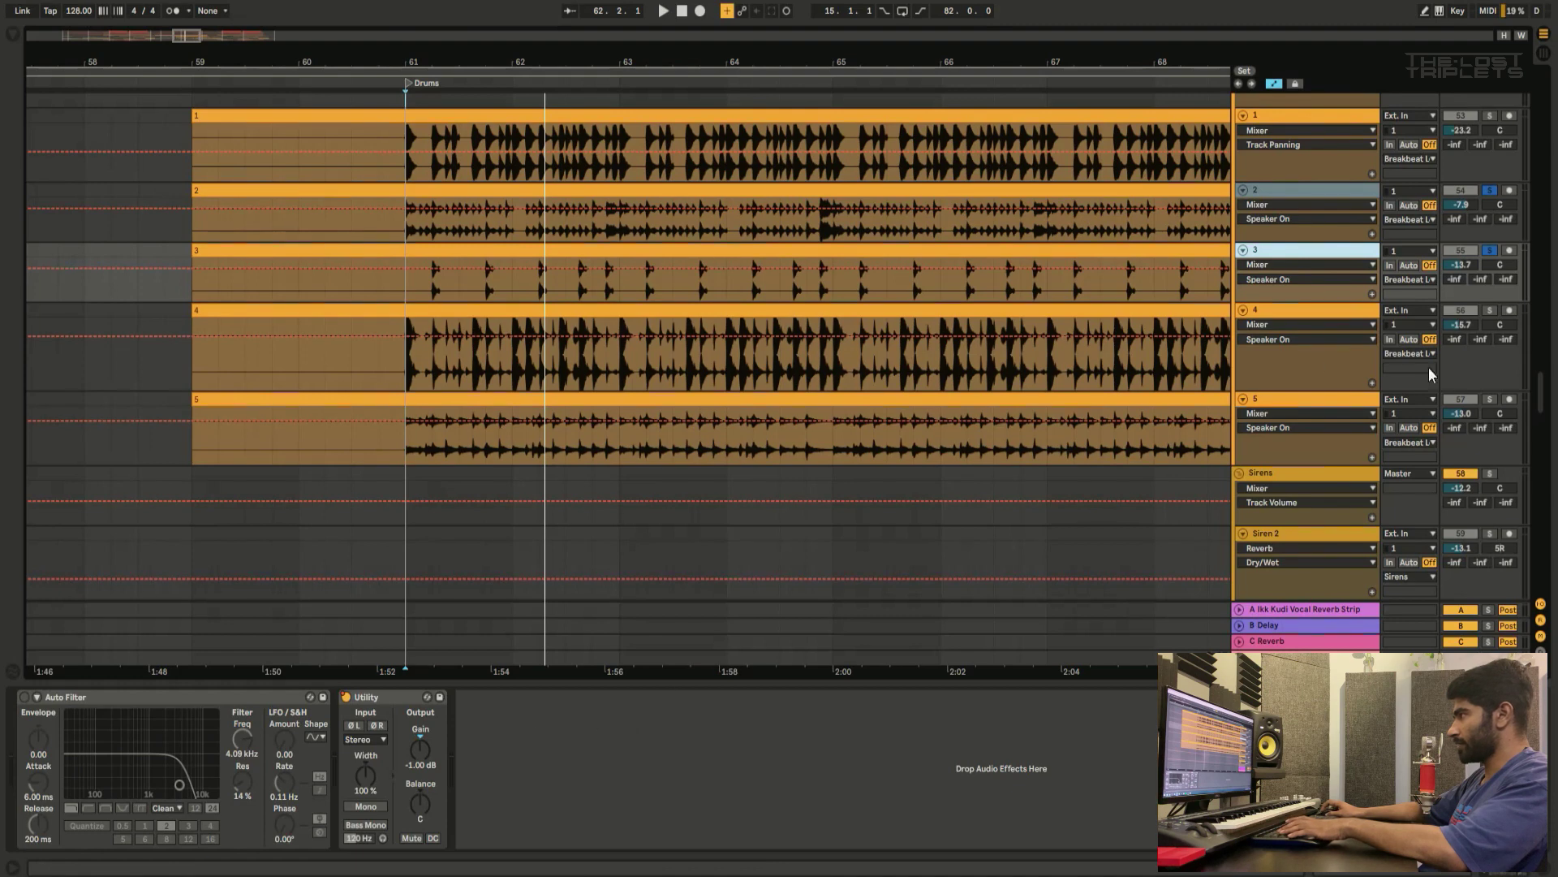
# Step: Solo breakbeat loop 4, play it from bar 61 and view its SSLChannel plug-in window
pyautogui.click(1309, 317)
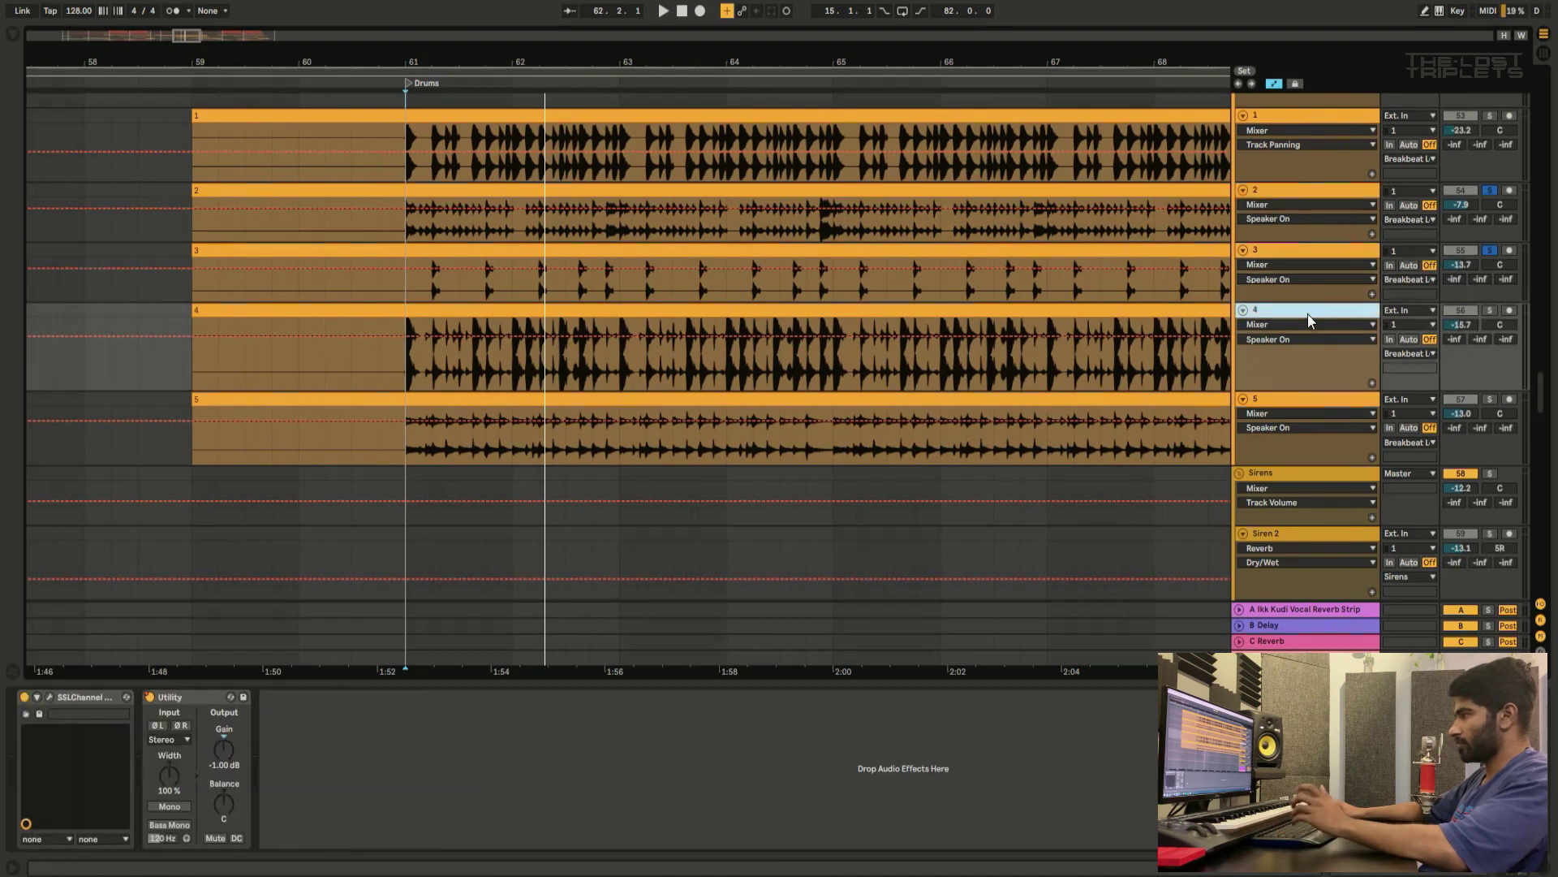
pyautogui.click(1491, 314)
pyautogui.press('space')
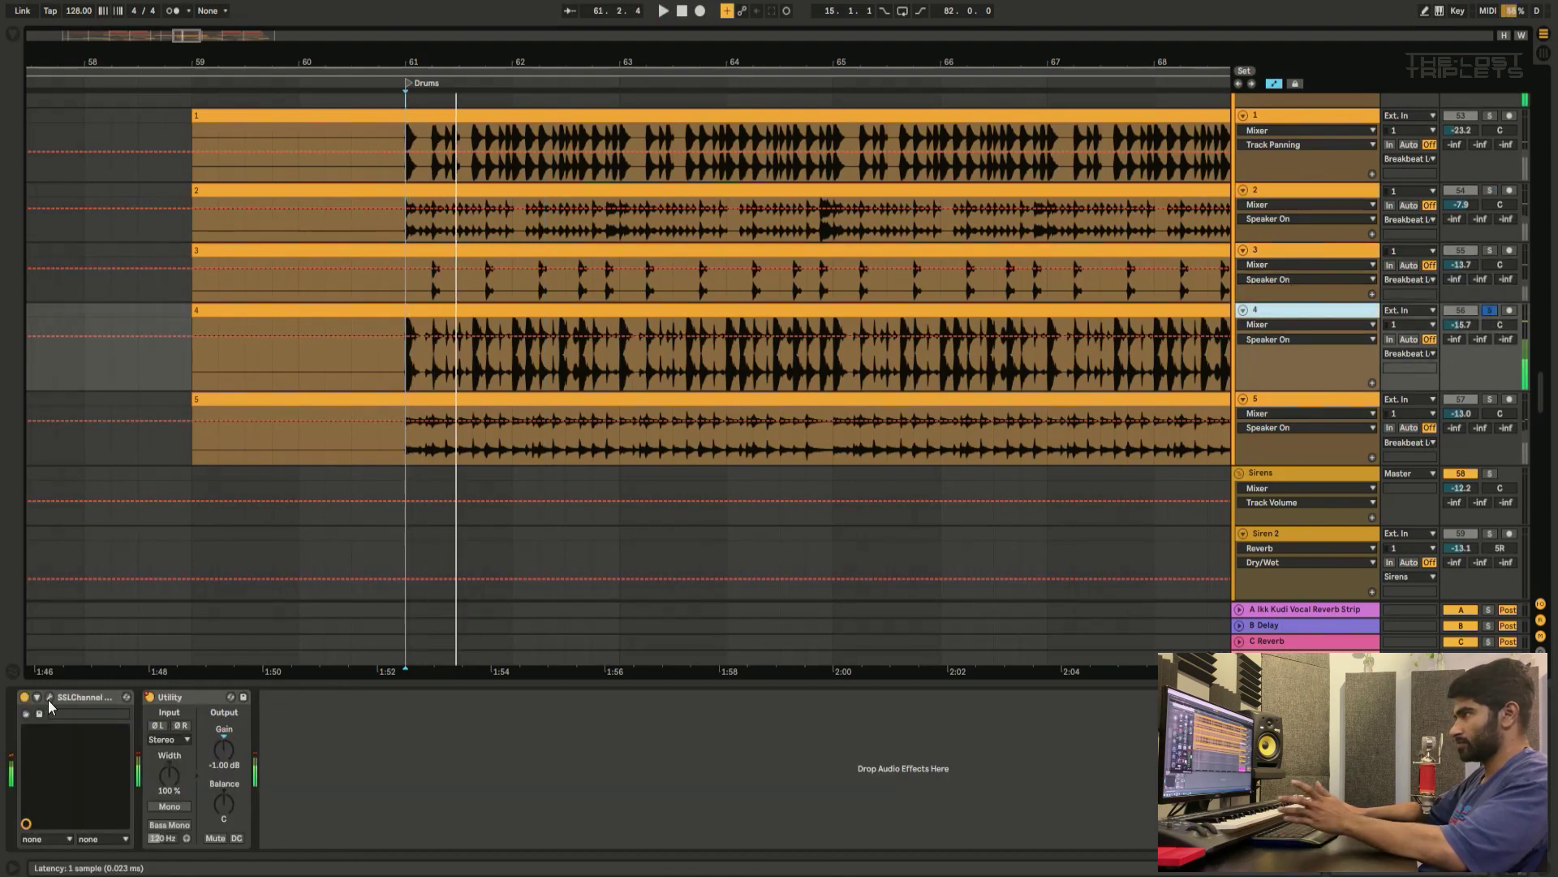
pyautogui.click(49, 698)
pyautogui.click(346, 83)
pyautogui.scroll(3, 1331, 439)
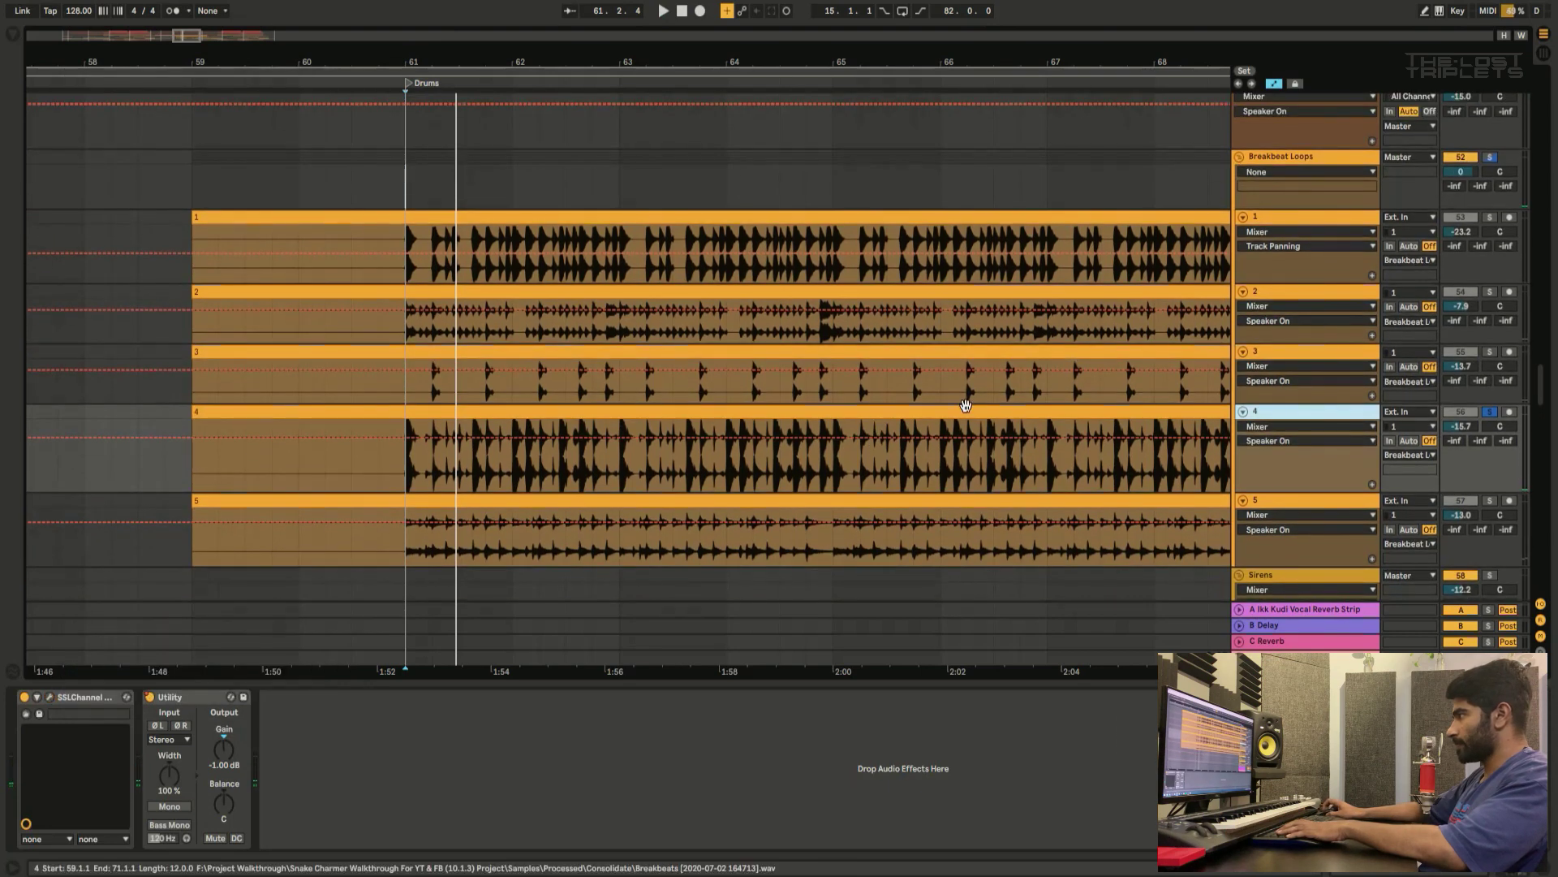
# Step: Solo breakbeat loop 5 and play it from bar 61 with its EQ Eight and Utility displayed
pyautogui.scroll(-3, 1331, 438)
pyautogui.click(1334, 410)
pyautogui.scroll(2, 1380, 416)
pyautogui.scroll(-2, 1429, 421)
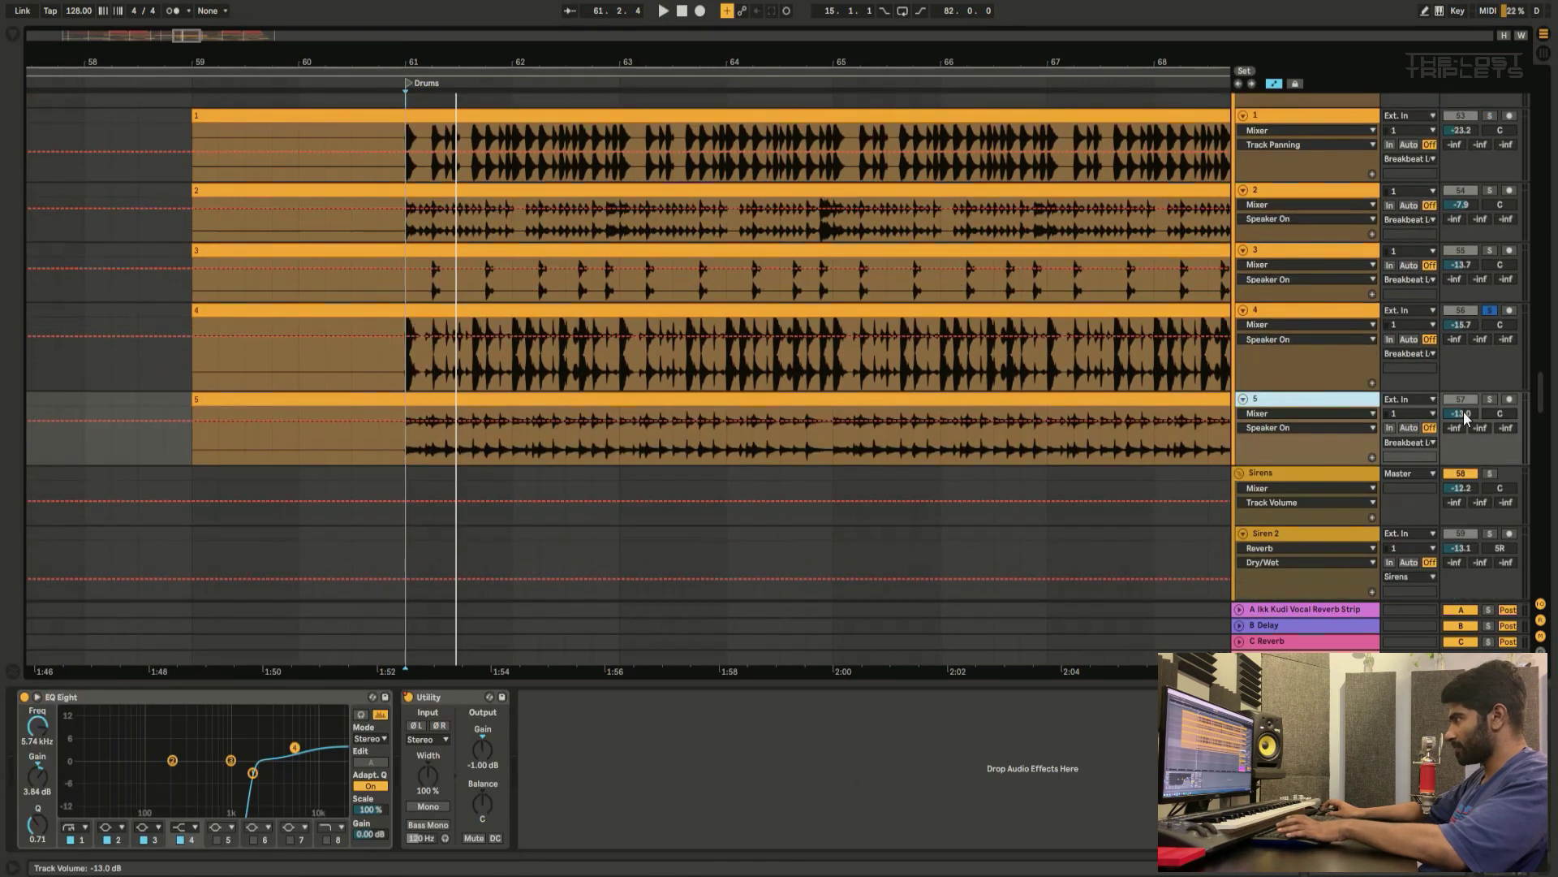
pyautogui.press('space')
pyautogui.press('space')
pyautogui.click(1490, 401)
pyautogui.click(1335, 399)
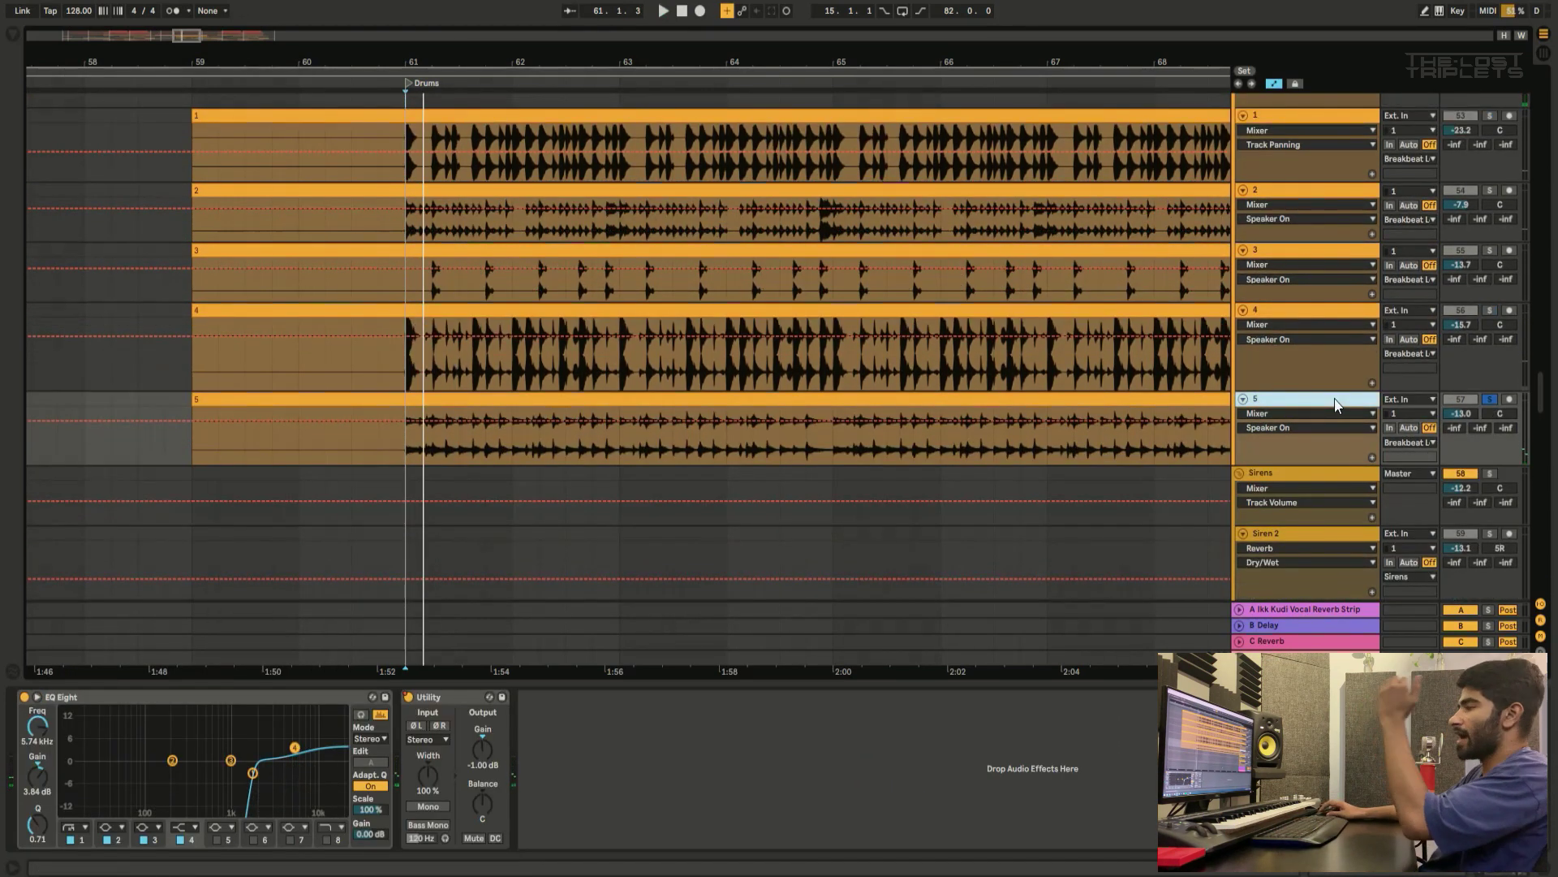
pyautogui.press('space')
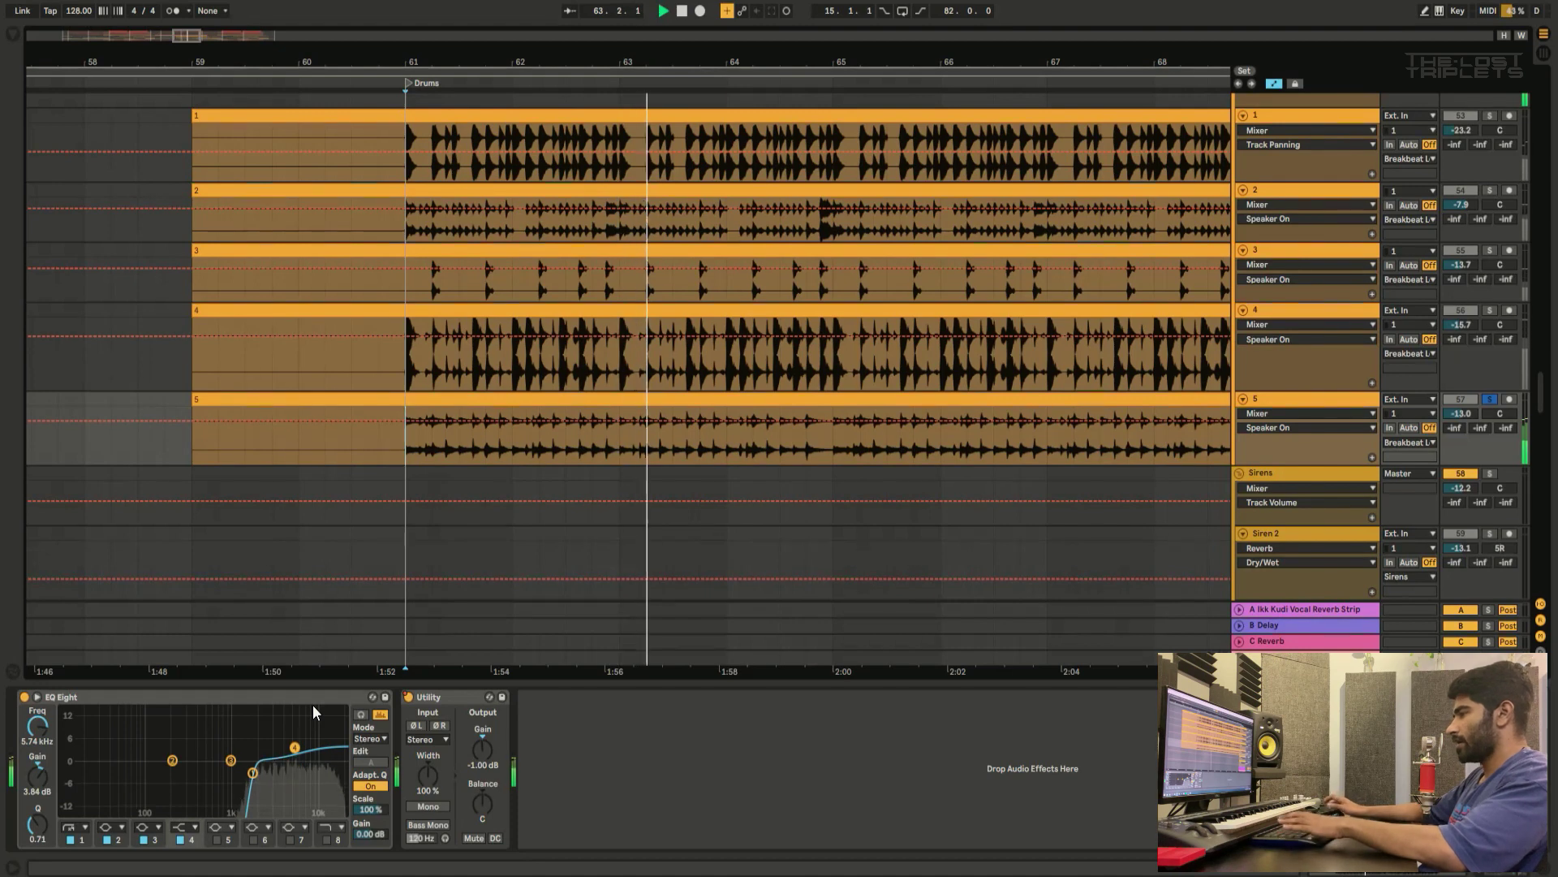
pyautogui.press('space')
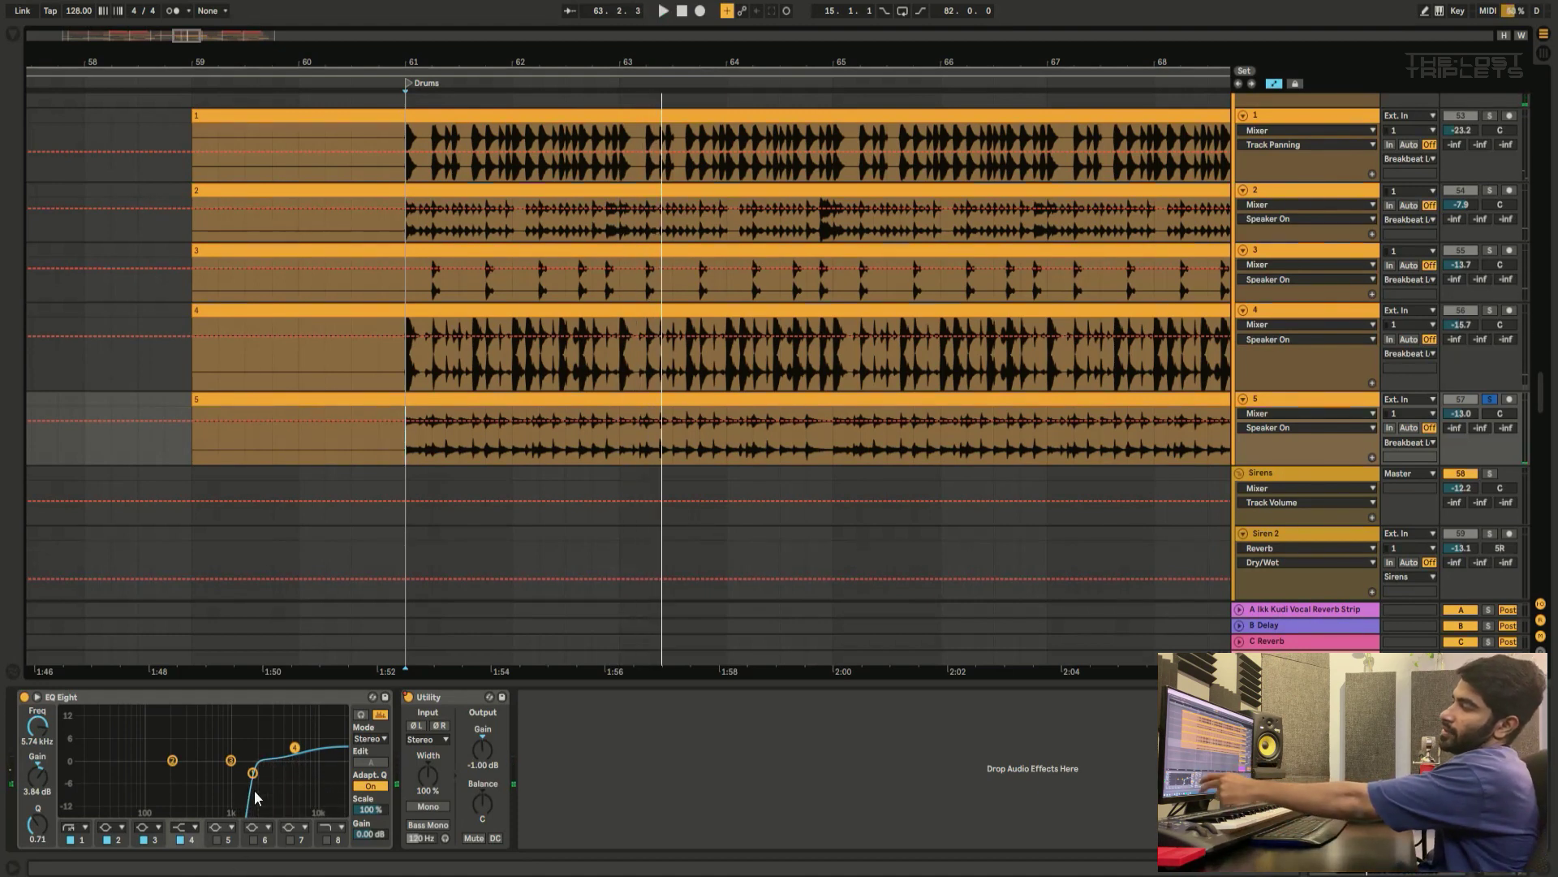
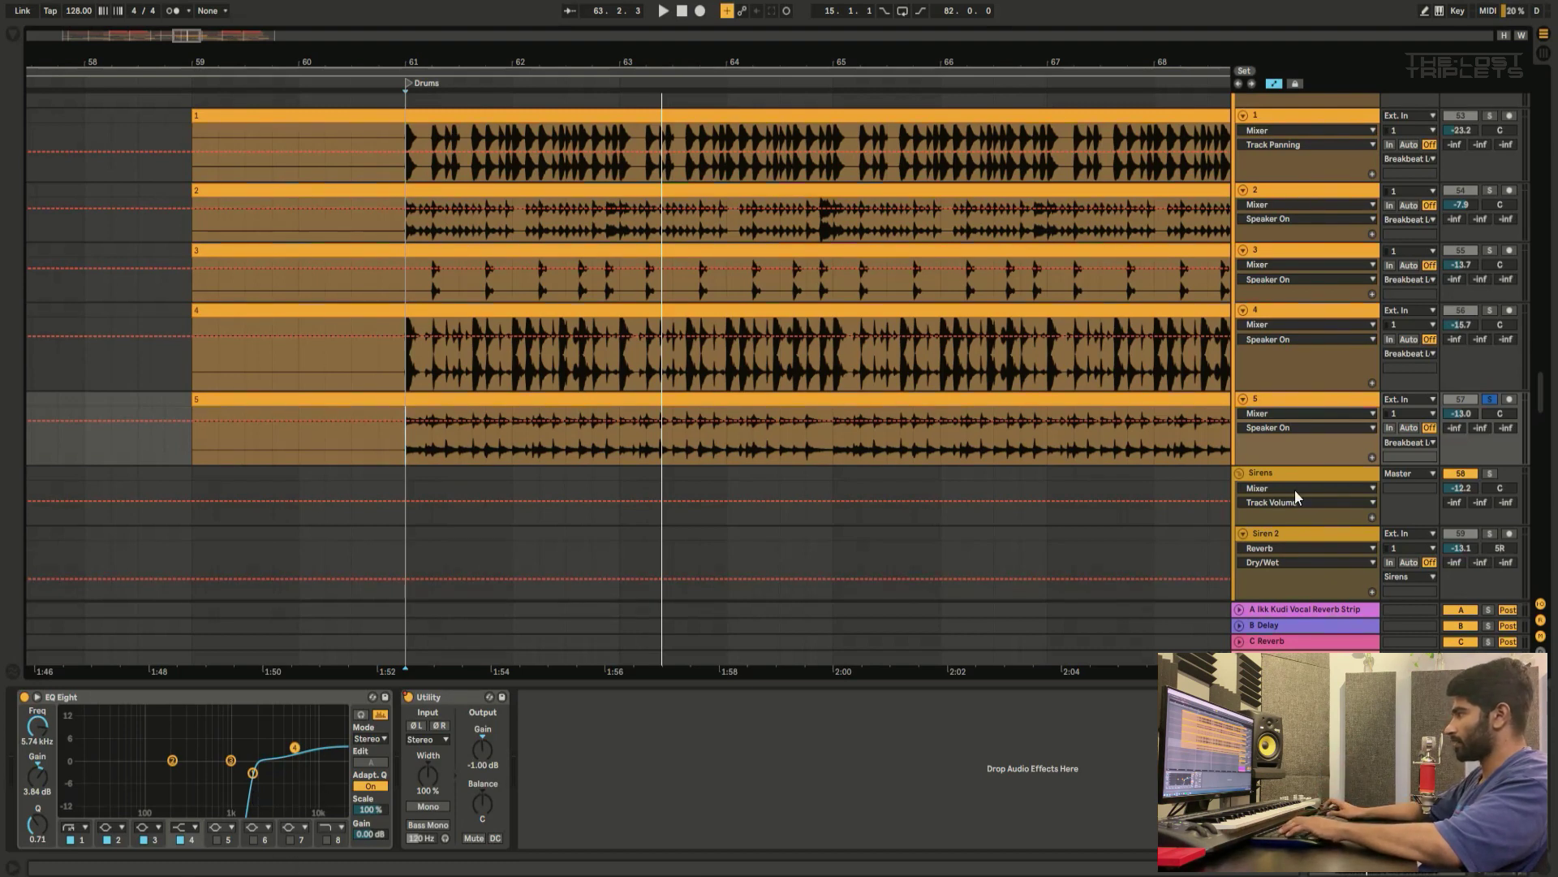
pyautogui.scroll(3, 1488, 227)
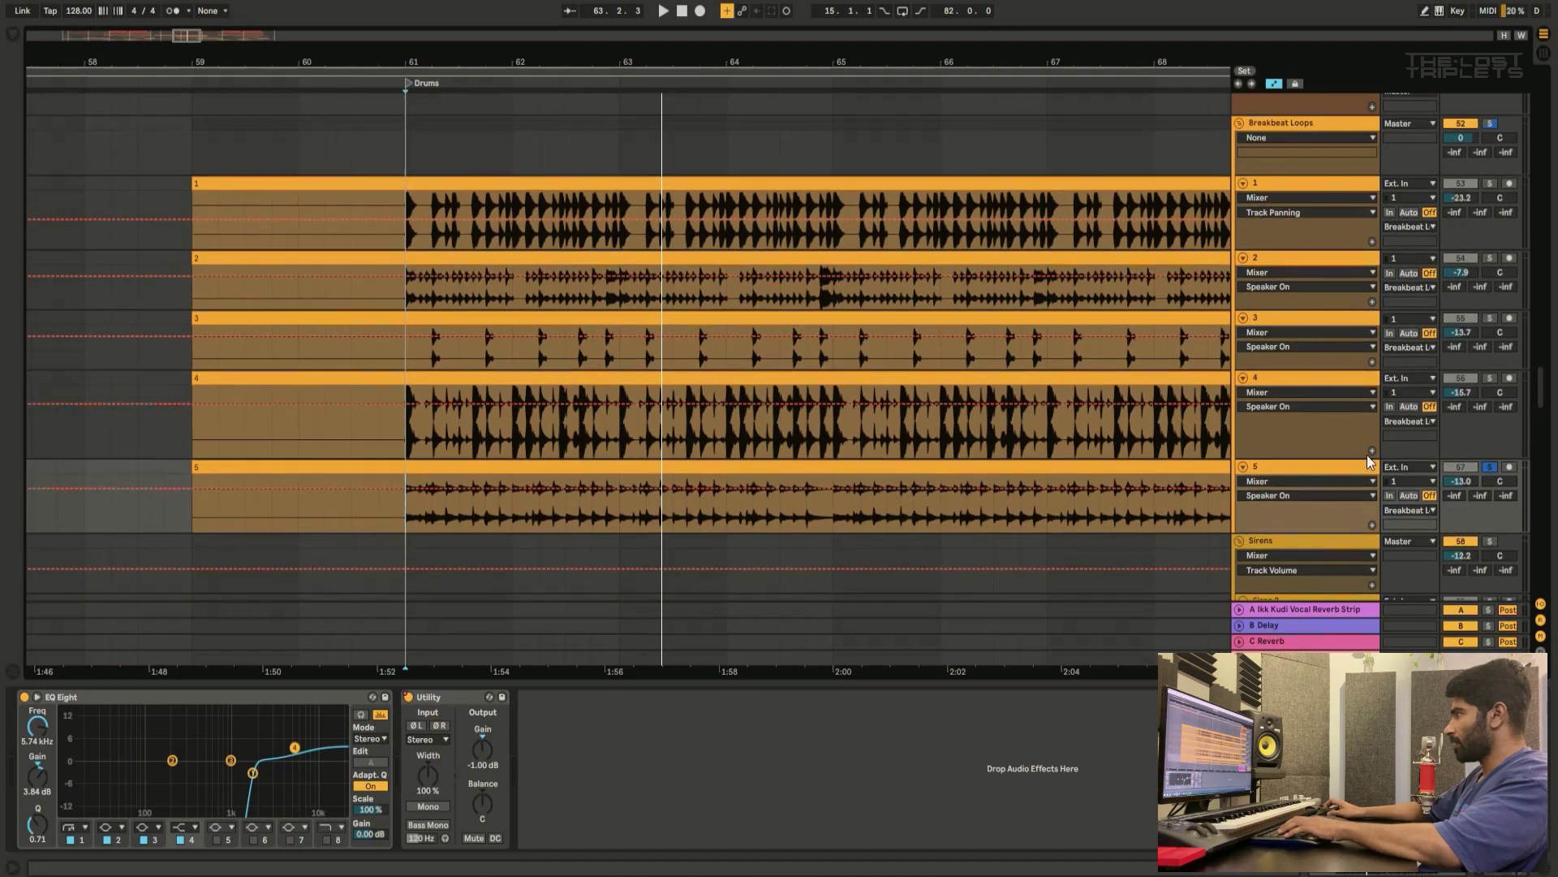
# Step: Play the soloed Breakbeat Loops group from bar 61 with all five loops together
pyautogui.click(407, 231)
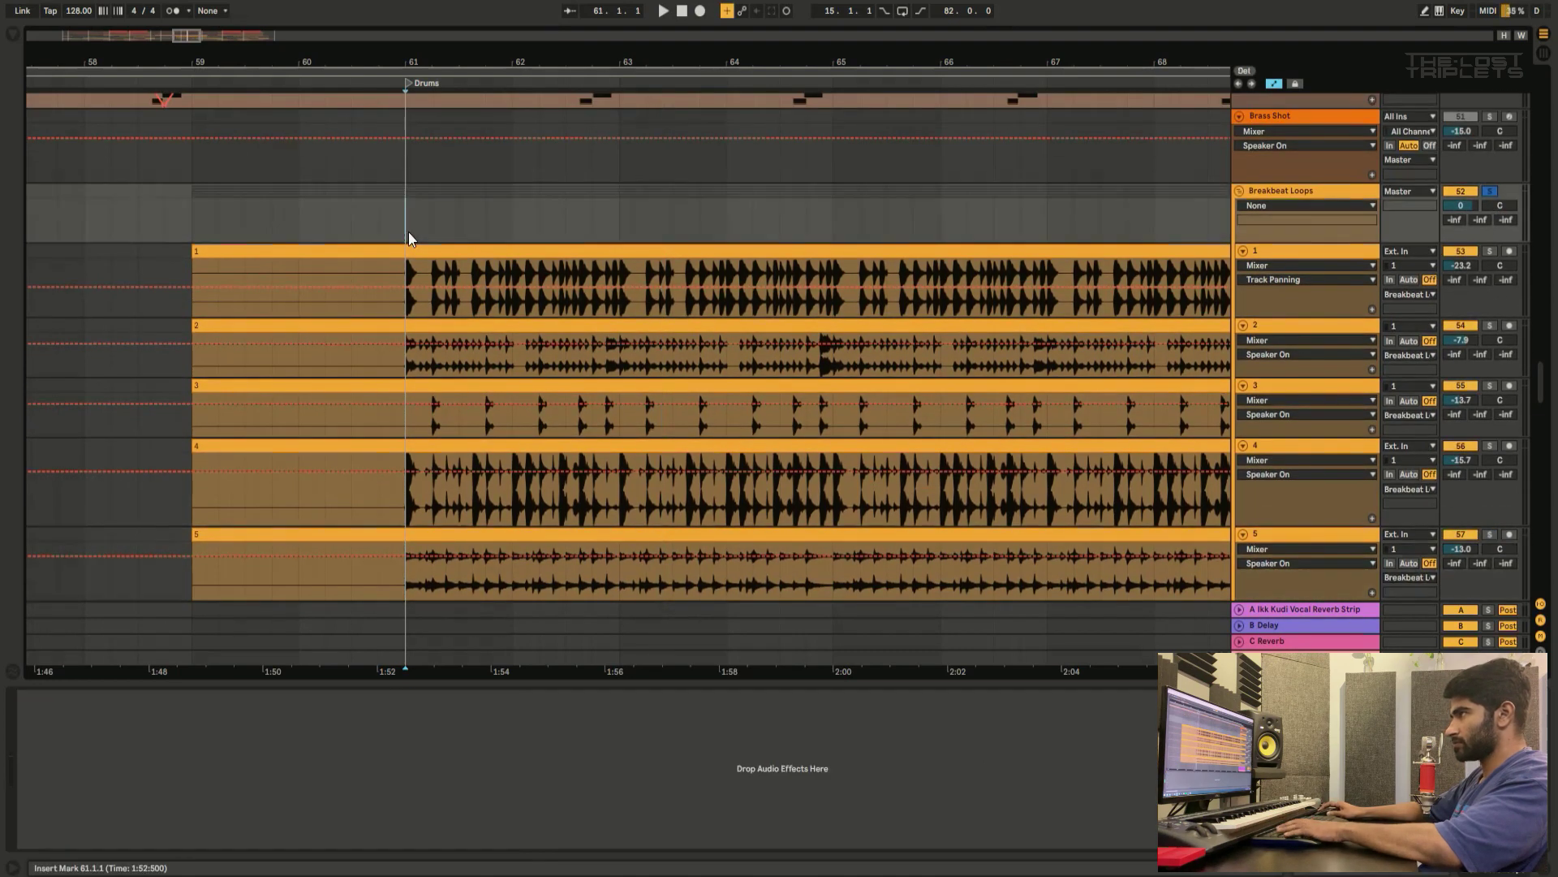
pyautogui.press('space')
pyautogui.moveTo(411, 70); pyautogui.dragTo(418, 61)
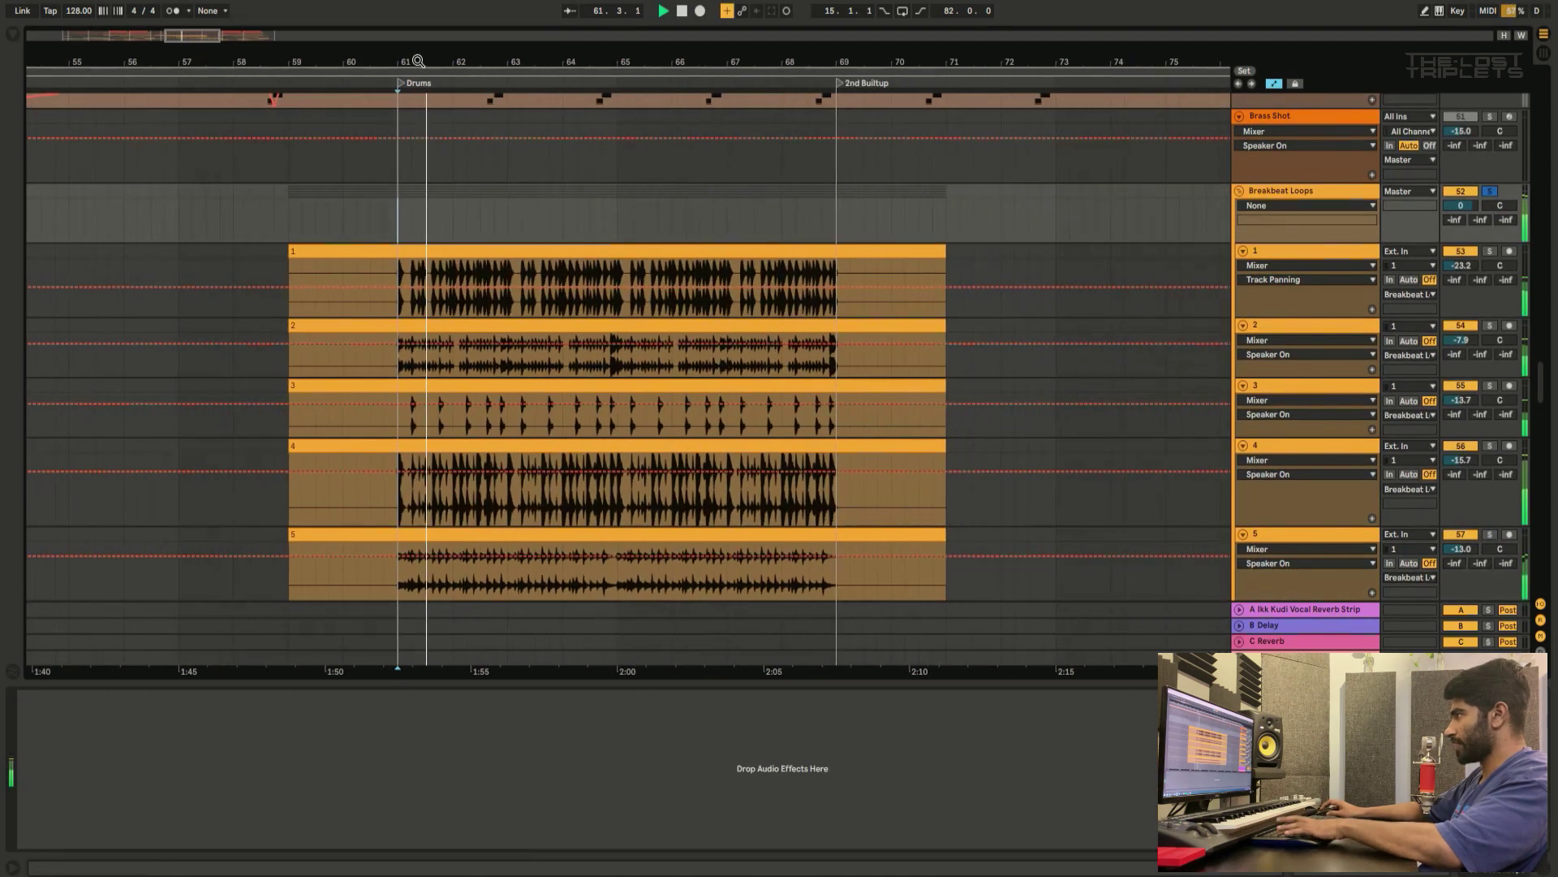
pyautogui.click(1278, 198)
pyautogui.scroll(-4, 1415, 514)
pyautogui.scroll(3, 1308, 474)
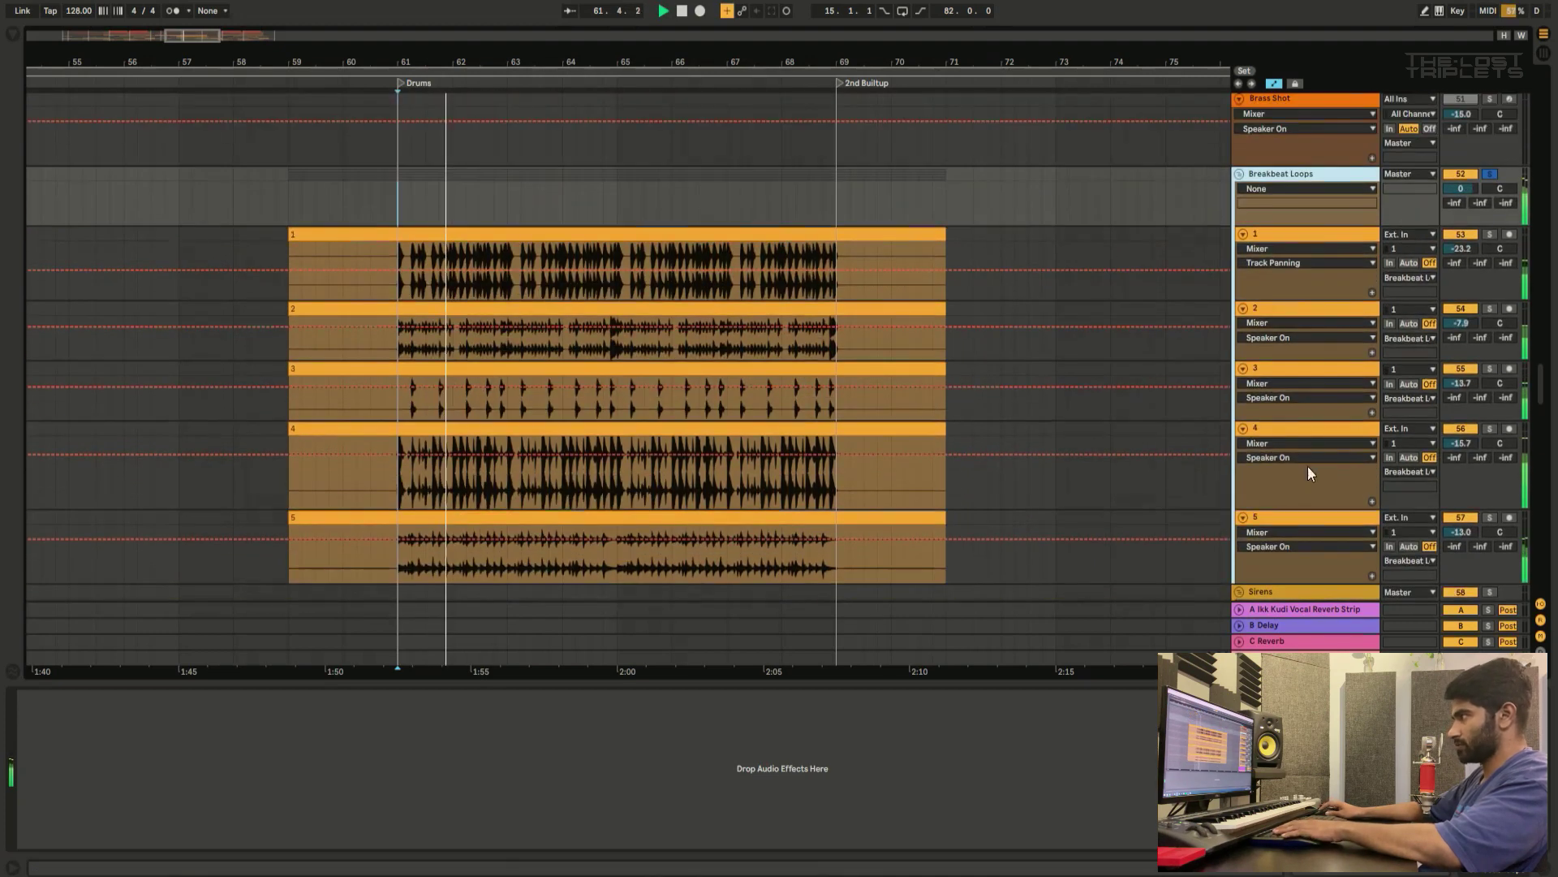
# Step: Unsolo the Breakbeat Loops group and play the full mix from bar 61
pyautogui.click(1483, 172)
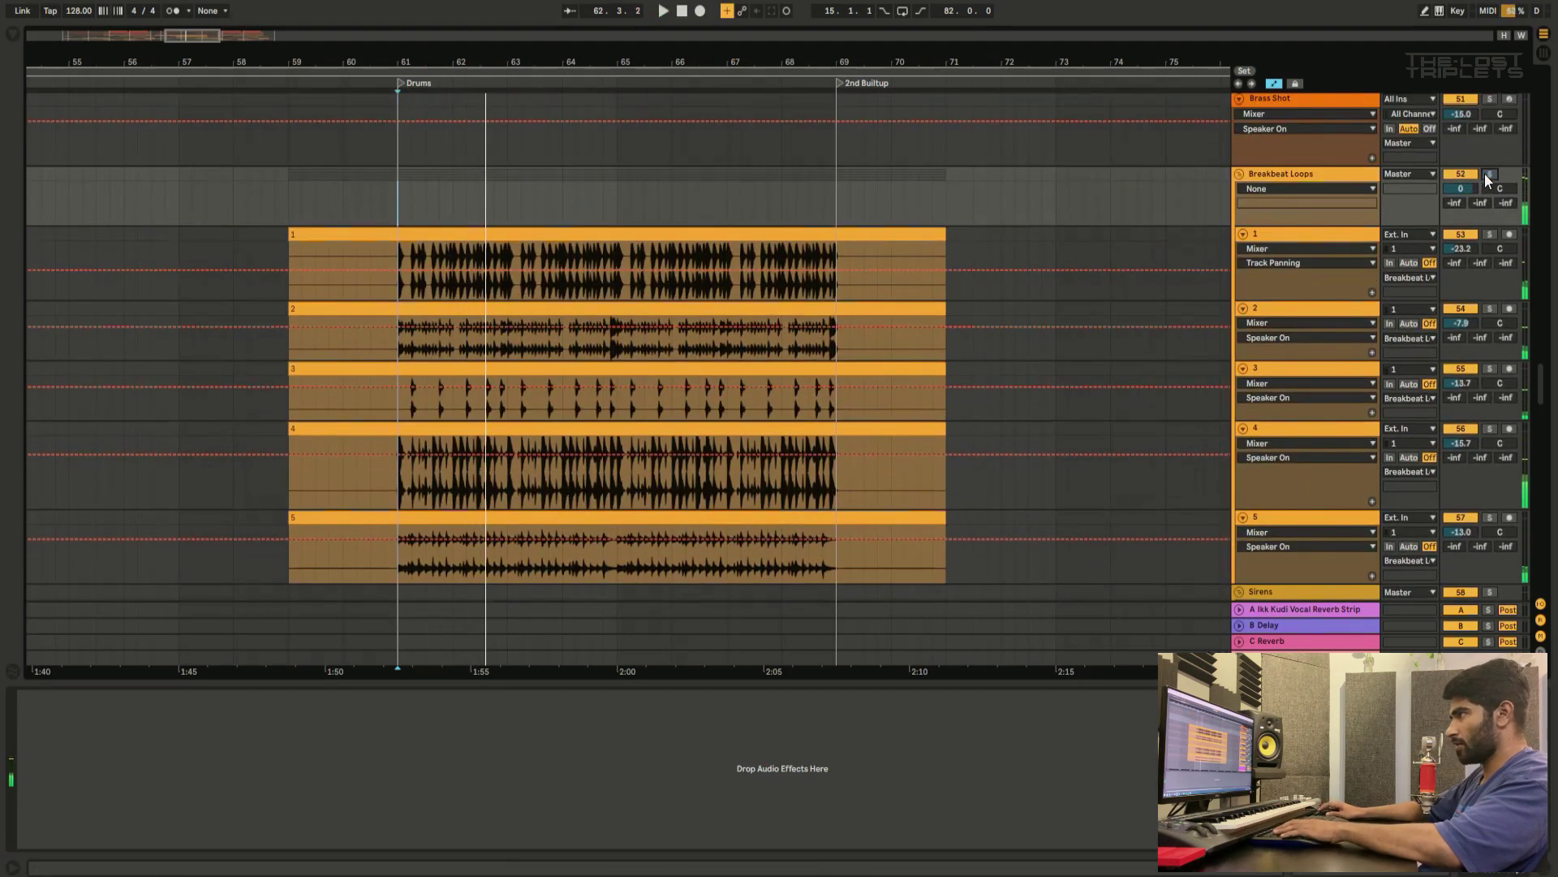
pyautogui.click(416, 201)
pyautogui.press('space')
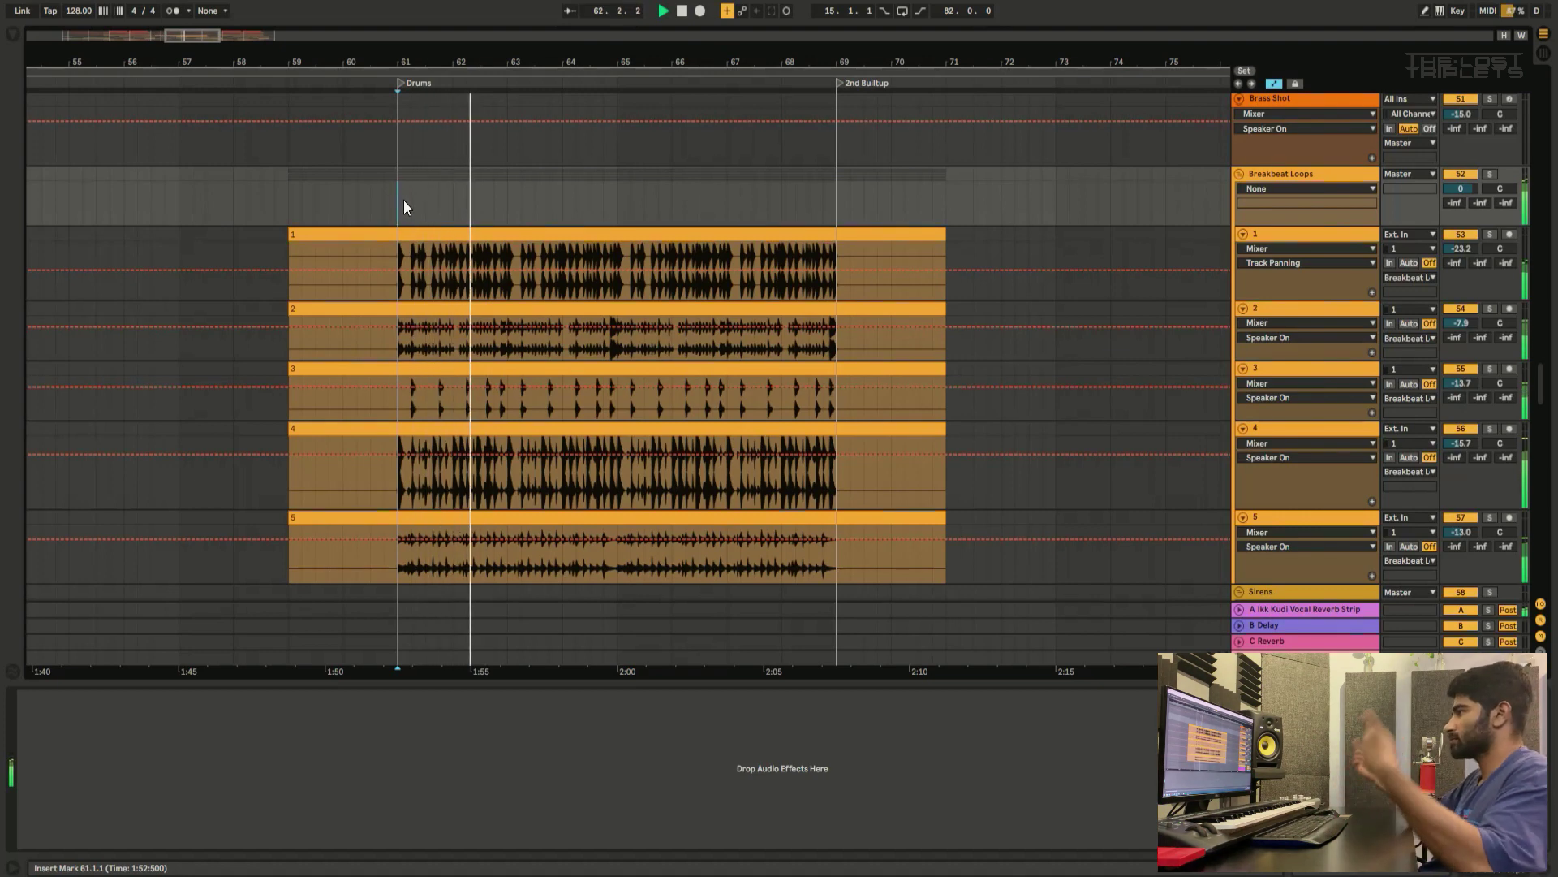
# Step: Audition track 1 of the Keys group from bar 61, first soloed and again within the full mix
pyautogui.scroll(-3, 519, 305)
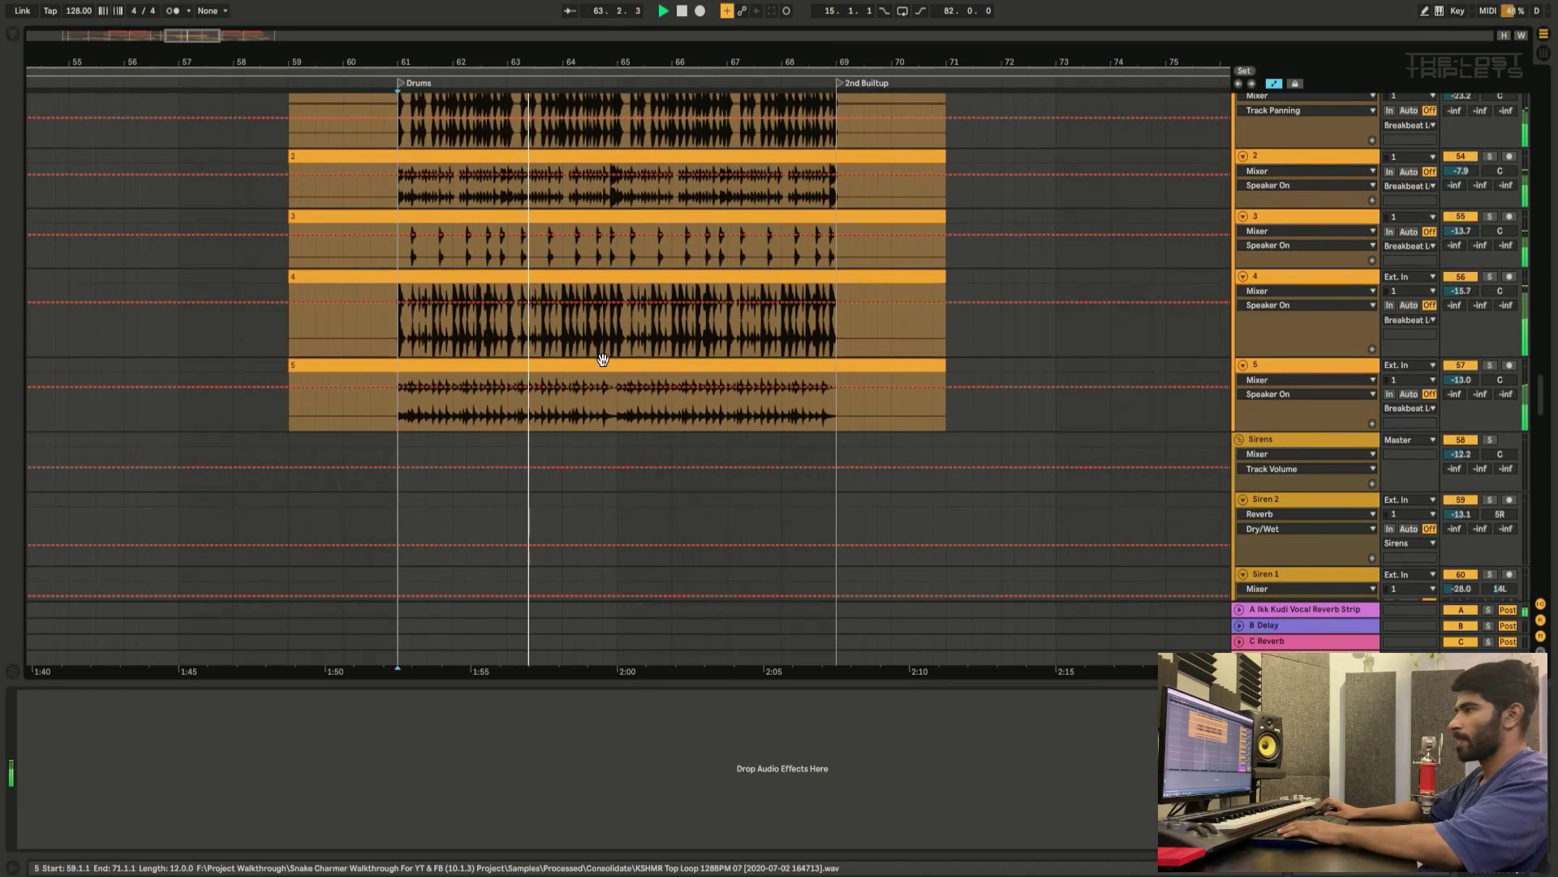
pyautogui.scroll(-4, 621, 375)
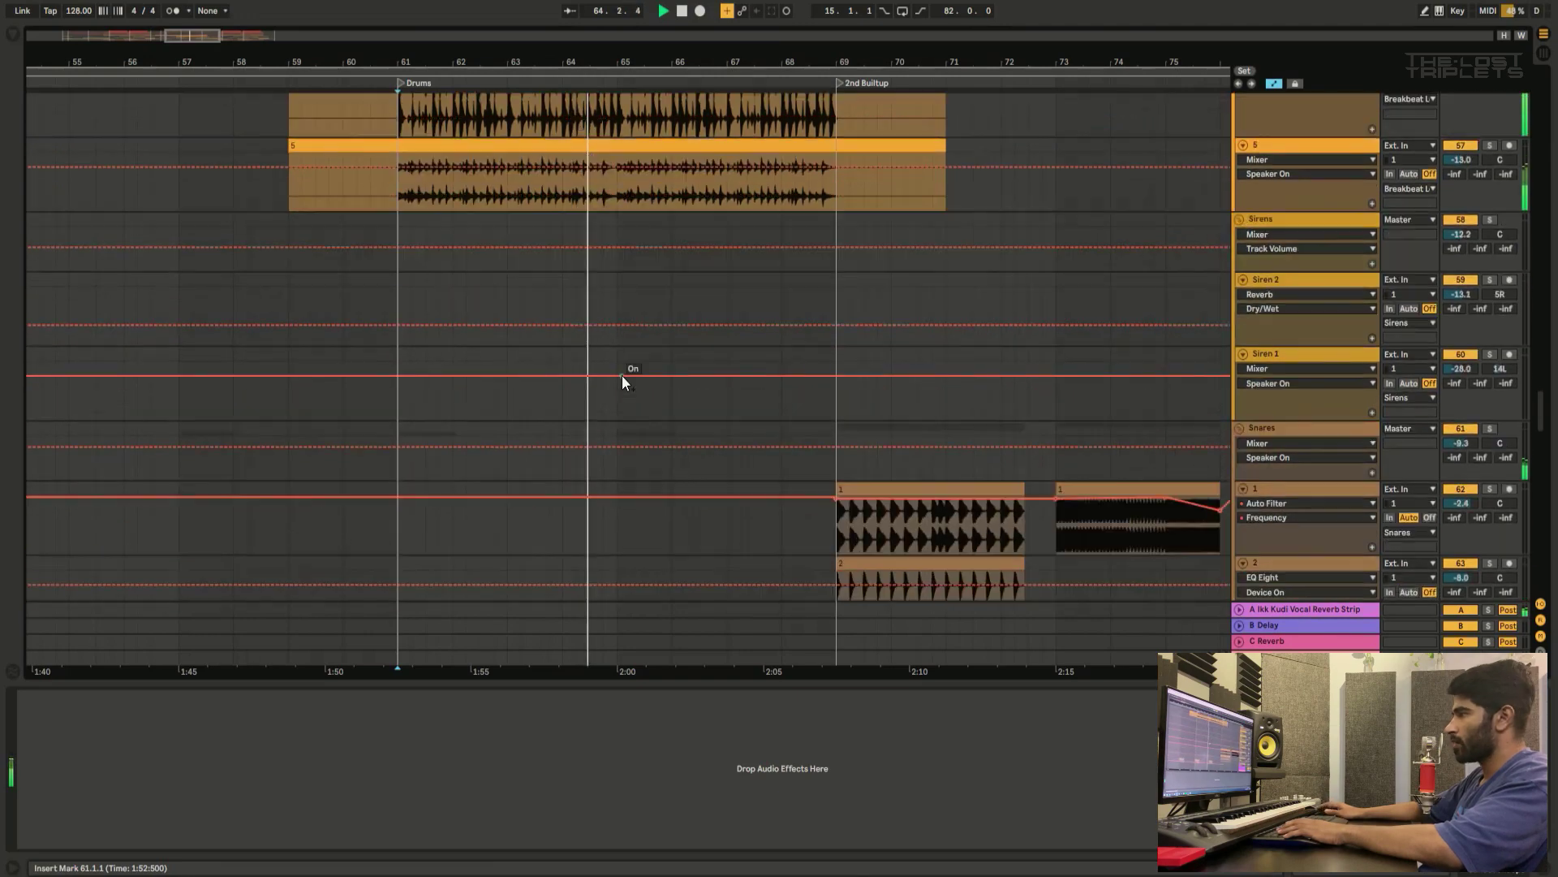
pyautogui.scroll(-8, 622, 375)
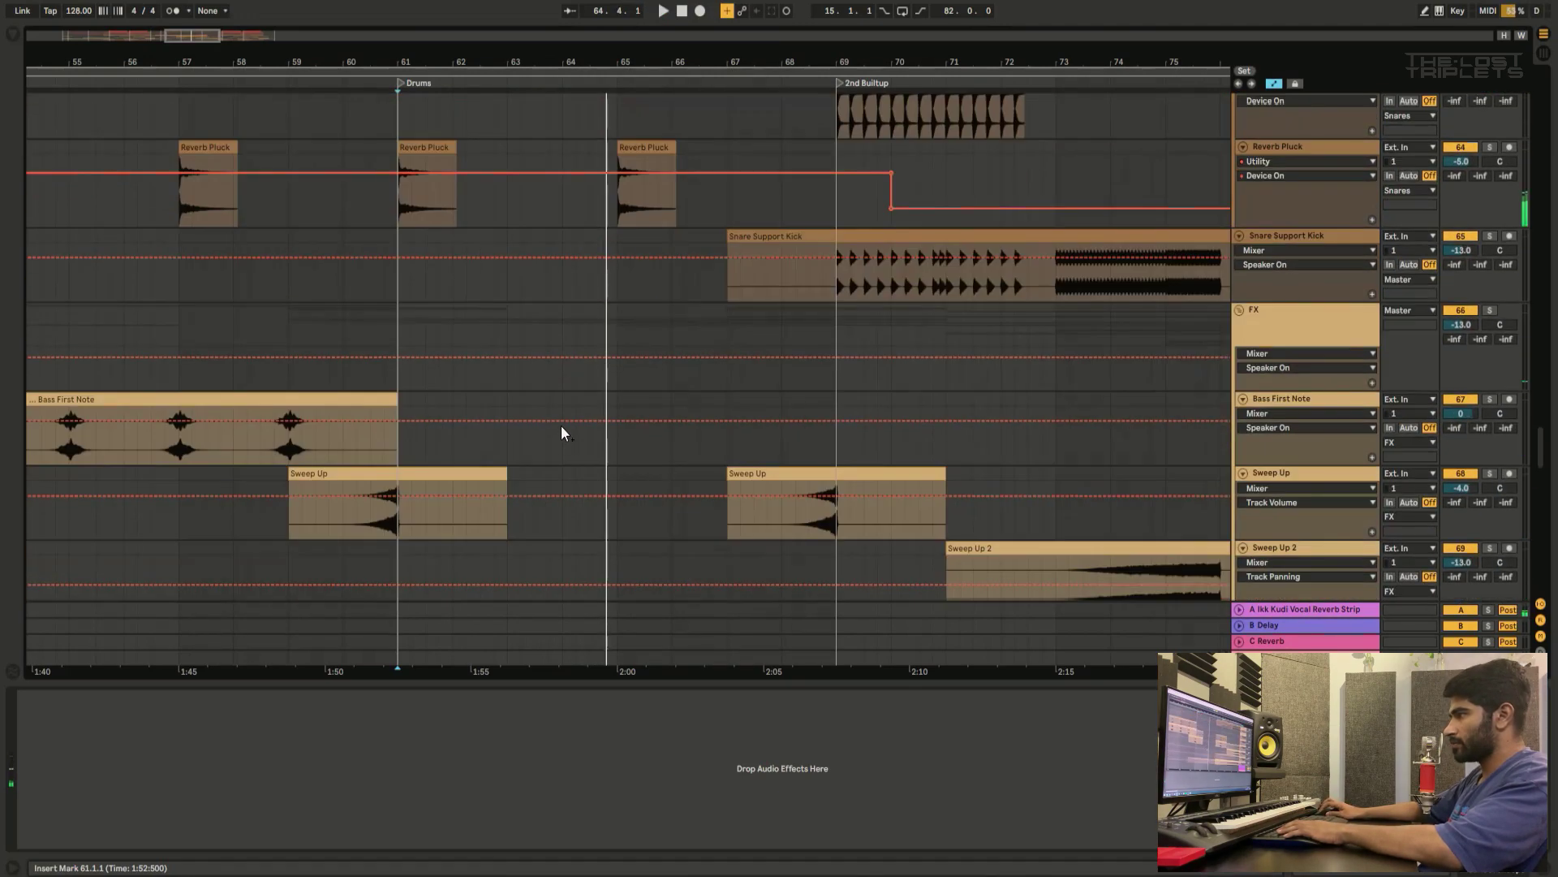
pyautogui.scroll(-11, 562, 432)
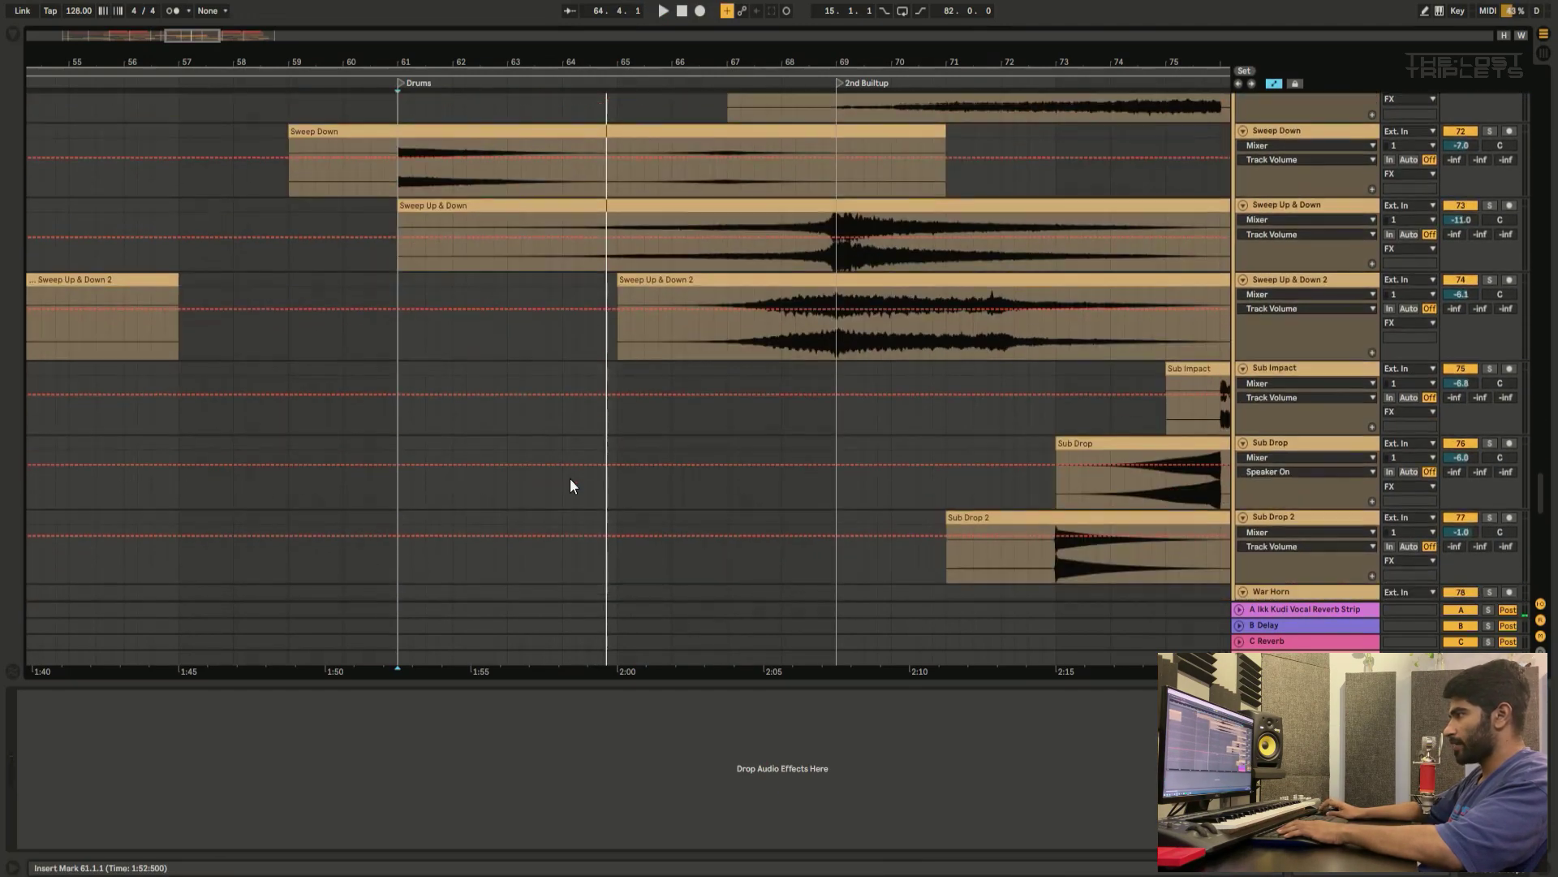
pyautogui.scroll(-10, 571, 485)
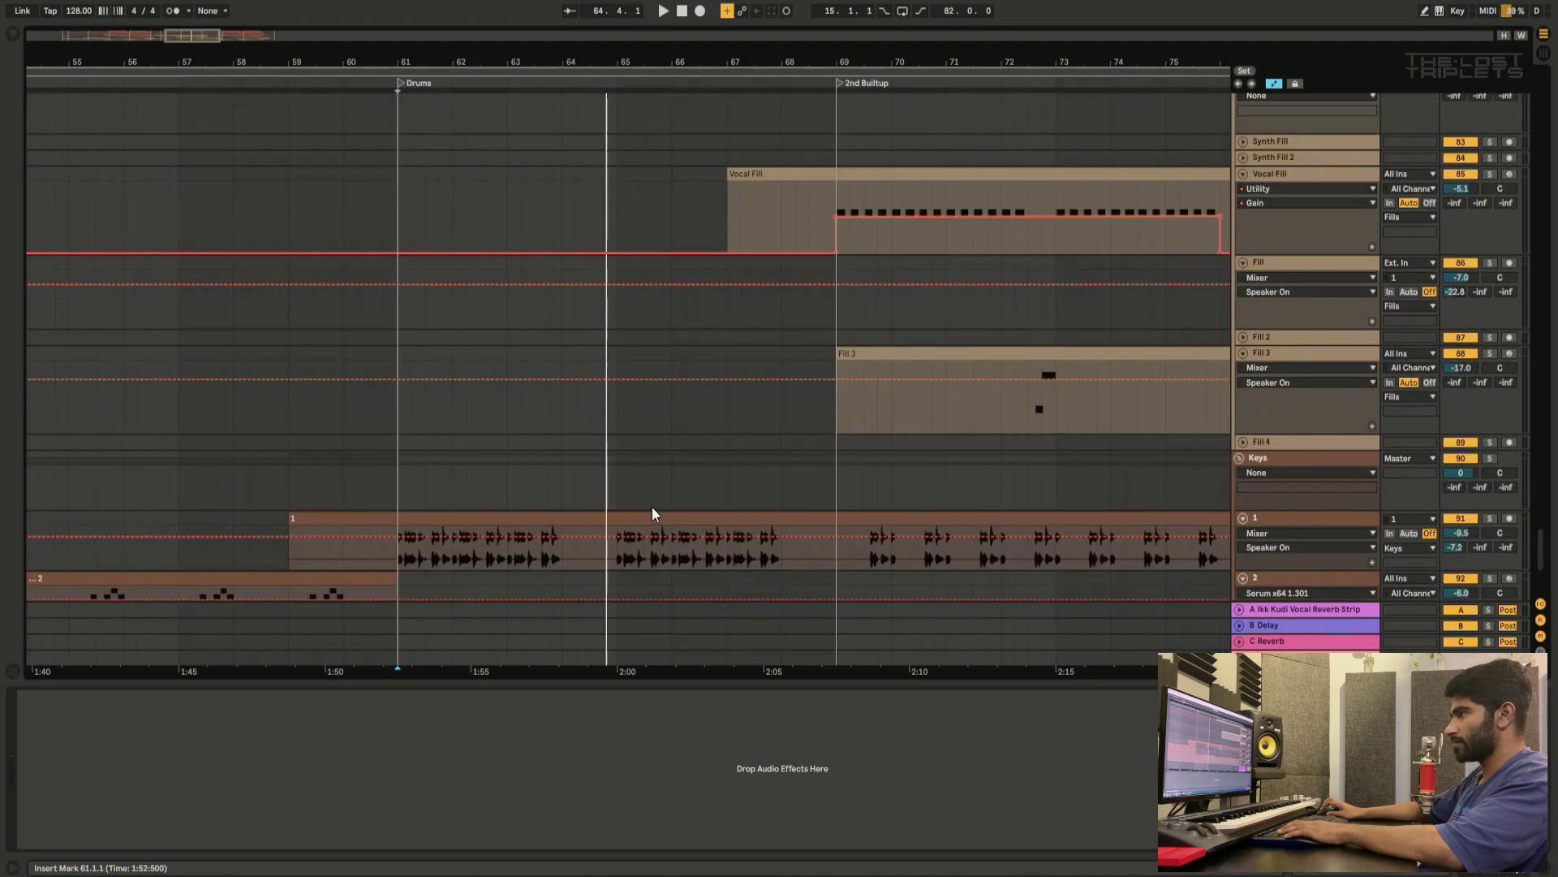
pyautogui.scroll(-2, 653, 513)
pyautogui.click(408, 421)
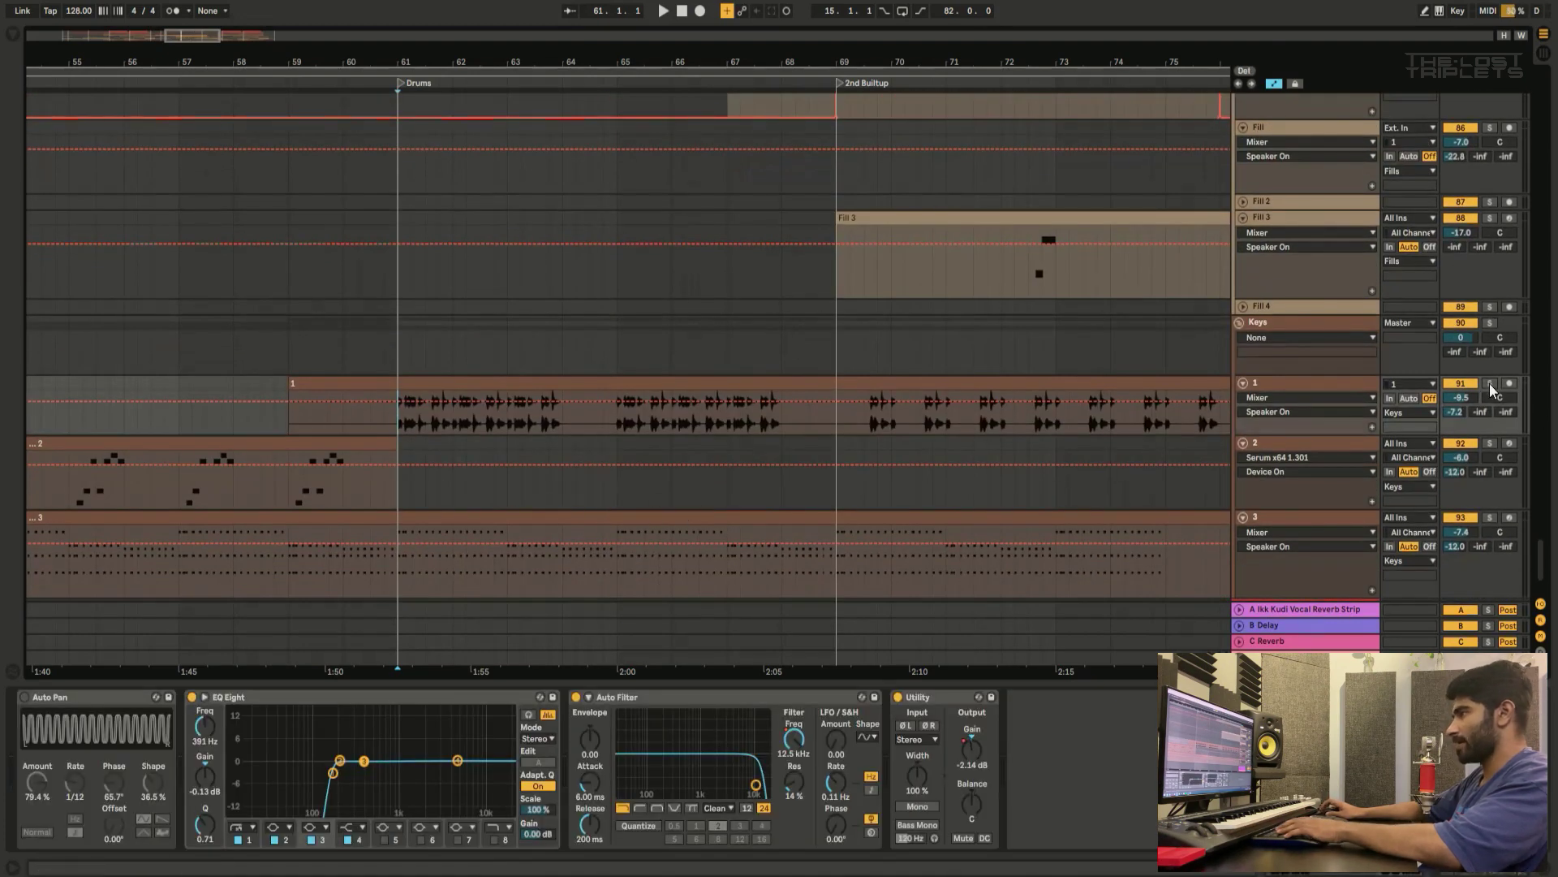
pyautogui.scroll(-1, 671, 450)
pyautogui.press('space')
pyautogui.hotkey('ctrl', 't')
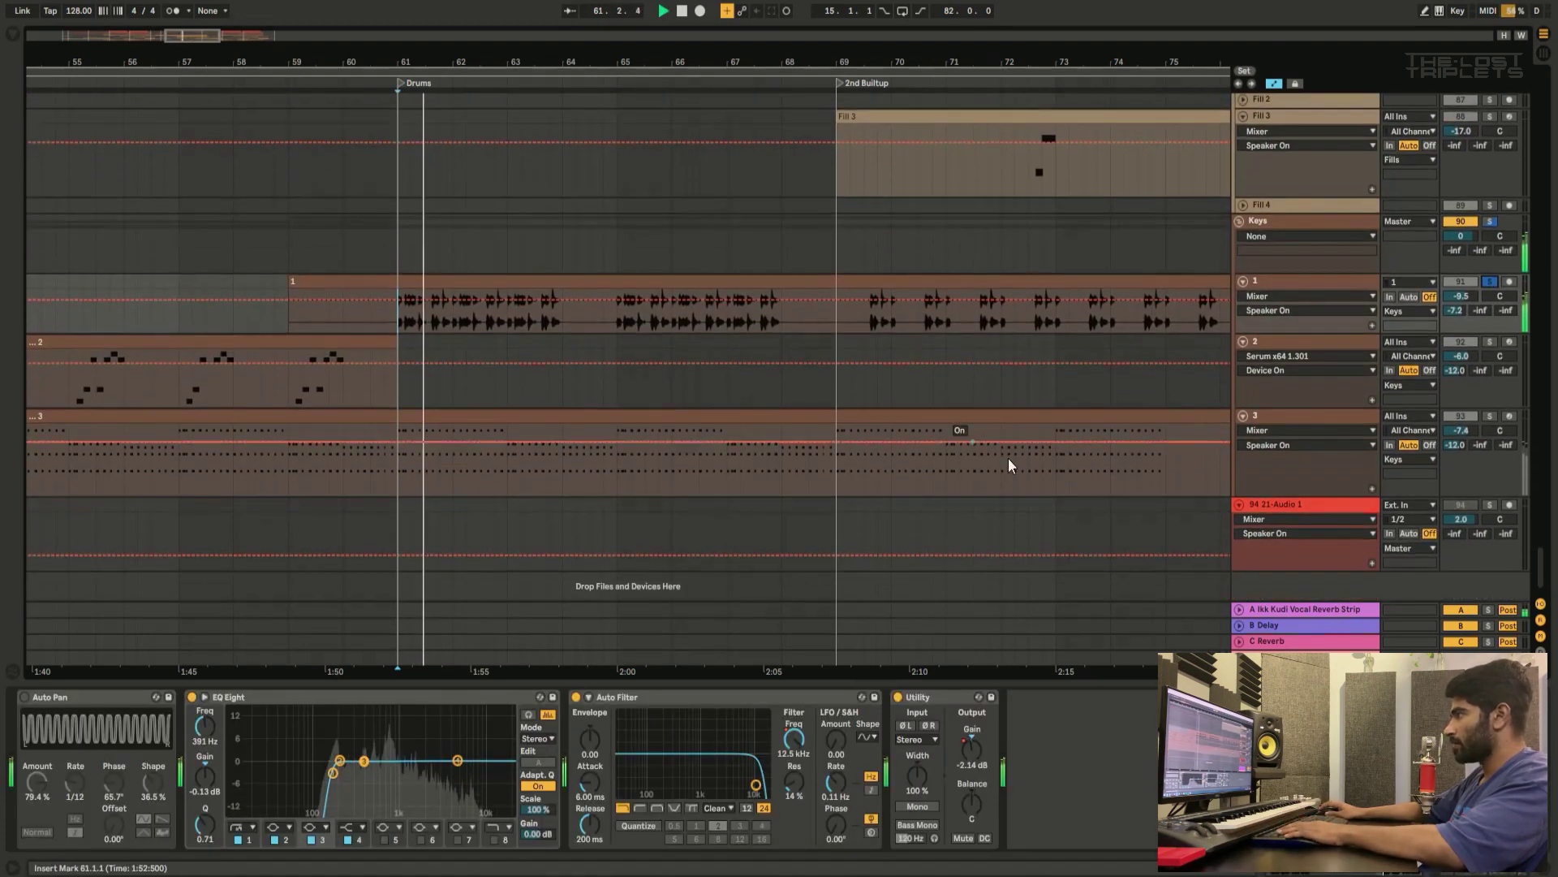
pyautogui.press('space')
pyautogui.press('space')
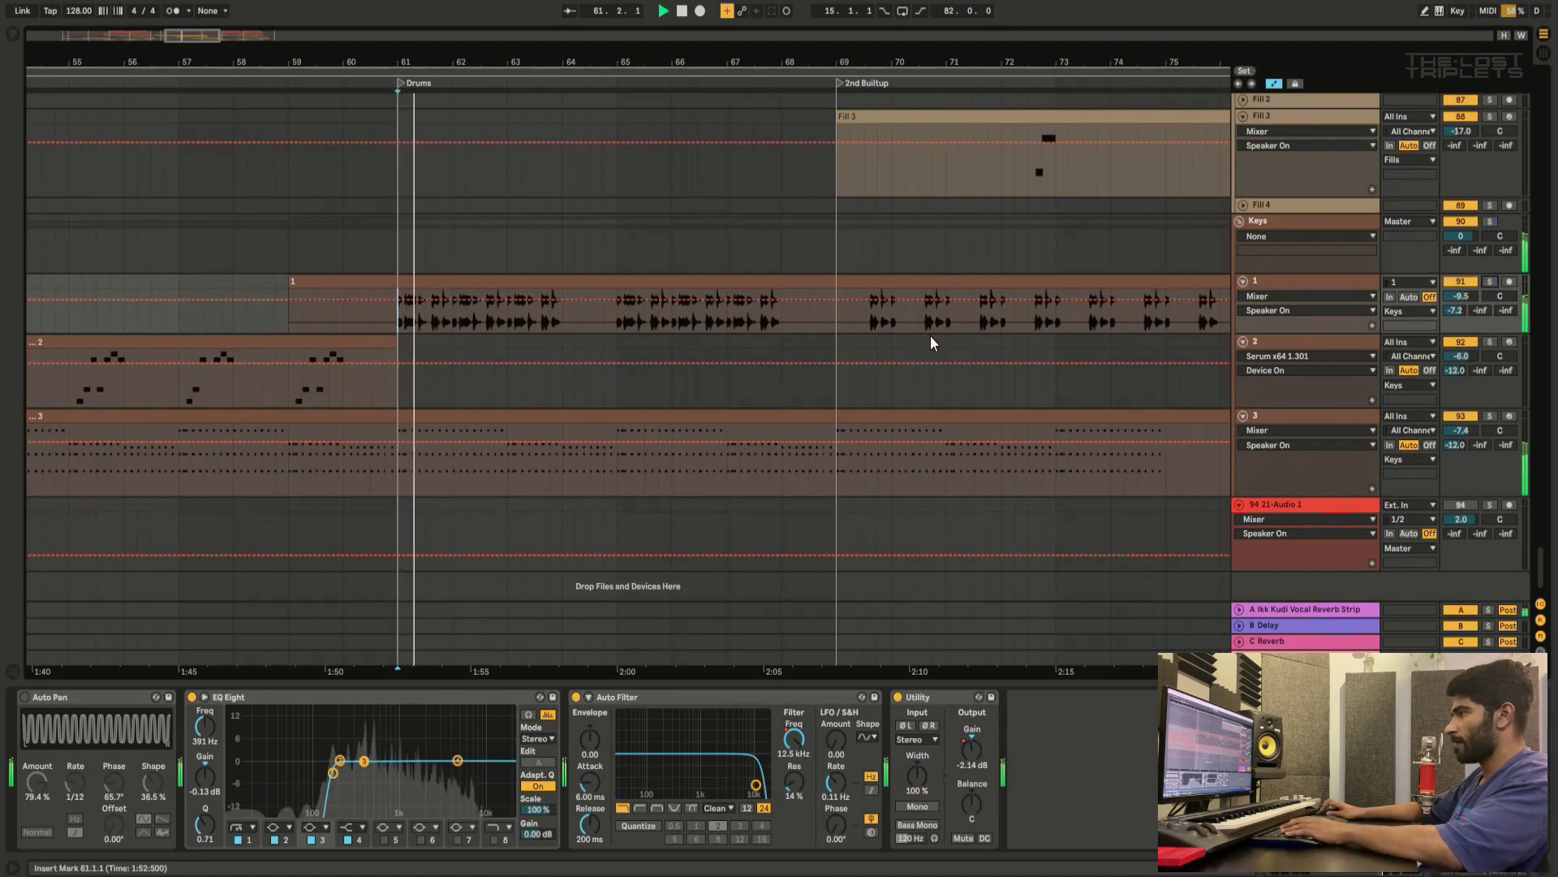
# Step: Solo the Break Sub Bass track and set the playback start at bar 61
pyautogui.scroll(-1, 931, 341)
pyautogui.scroll(6, 737, 379)
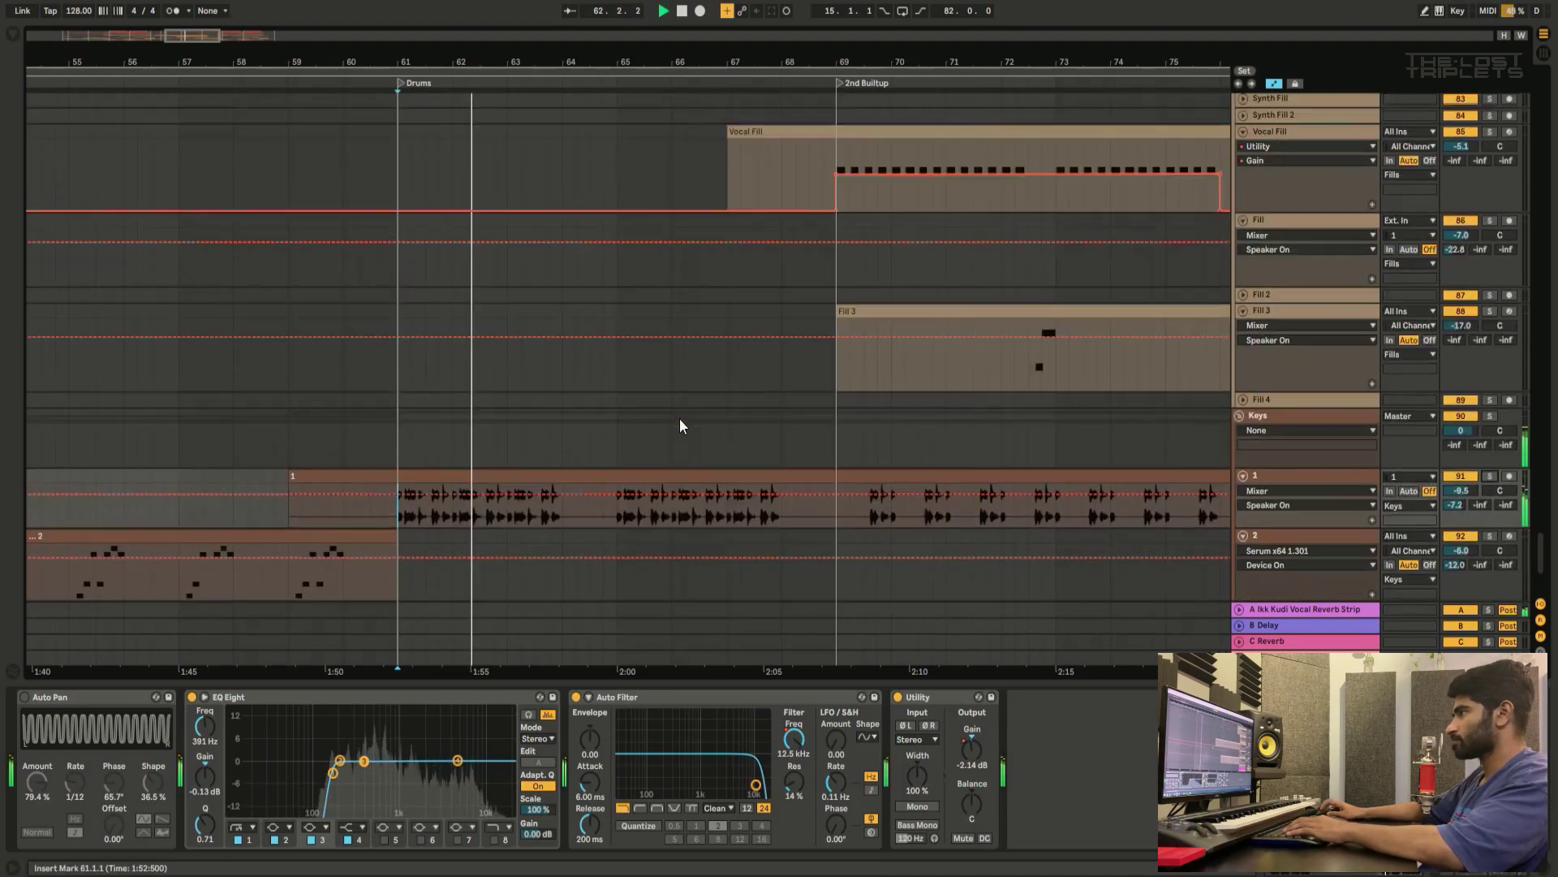
pyautogui.scroll(12, 682, 422)
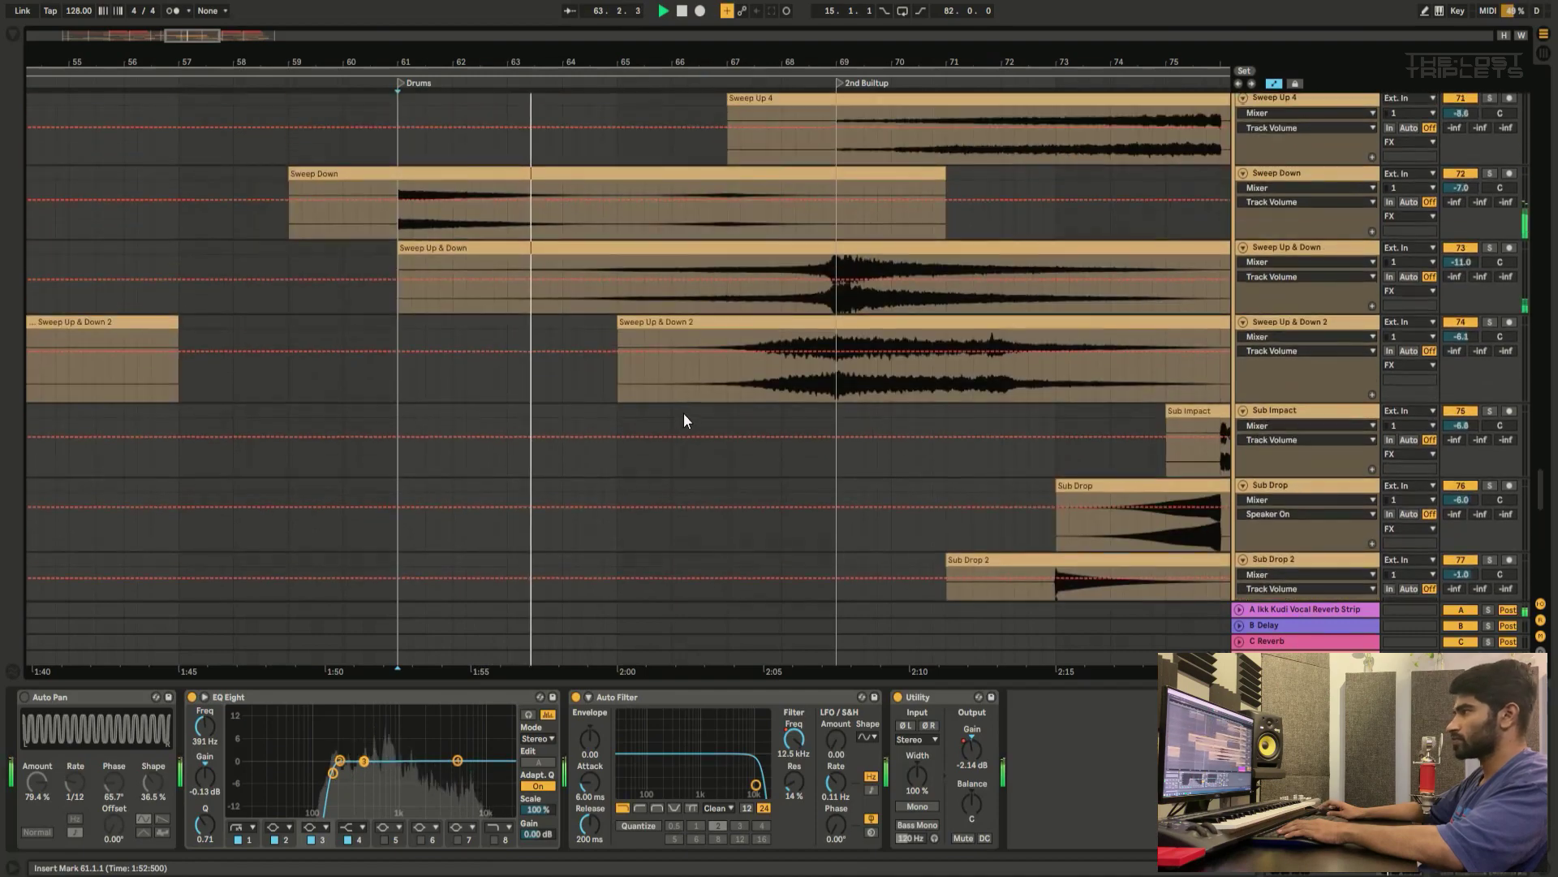
pyautogui.scroll(12, 690, 418)
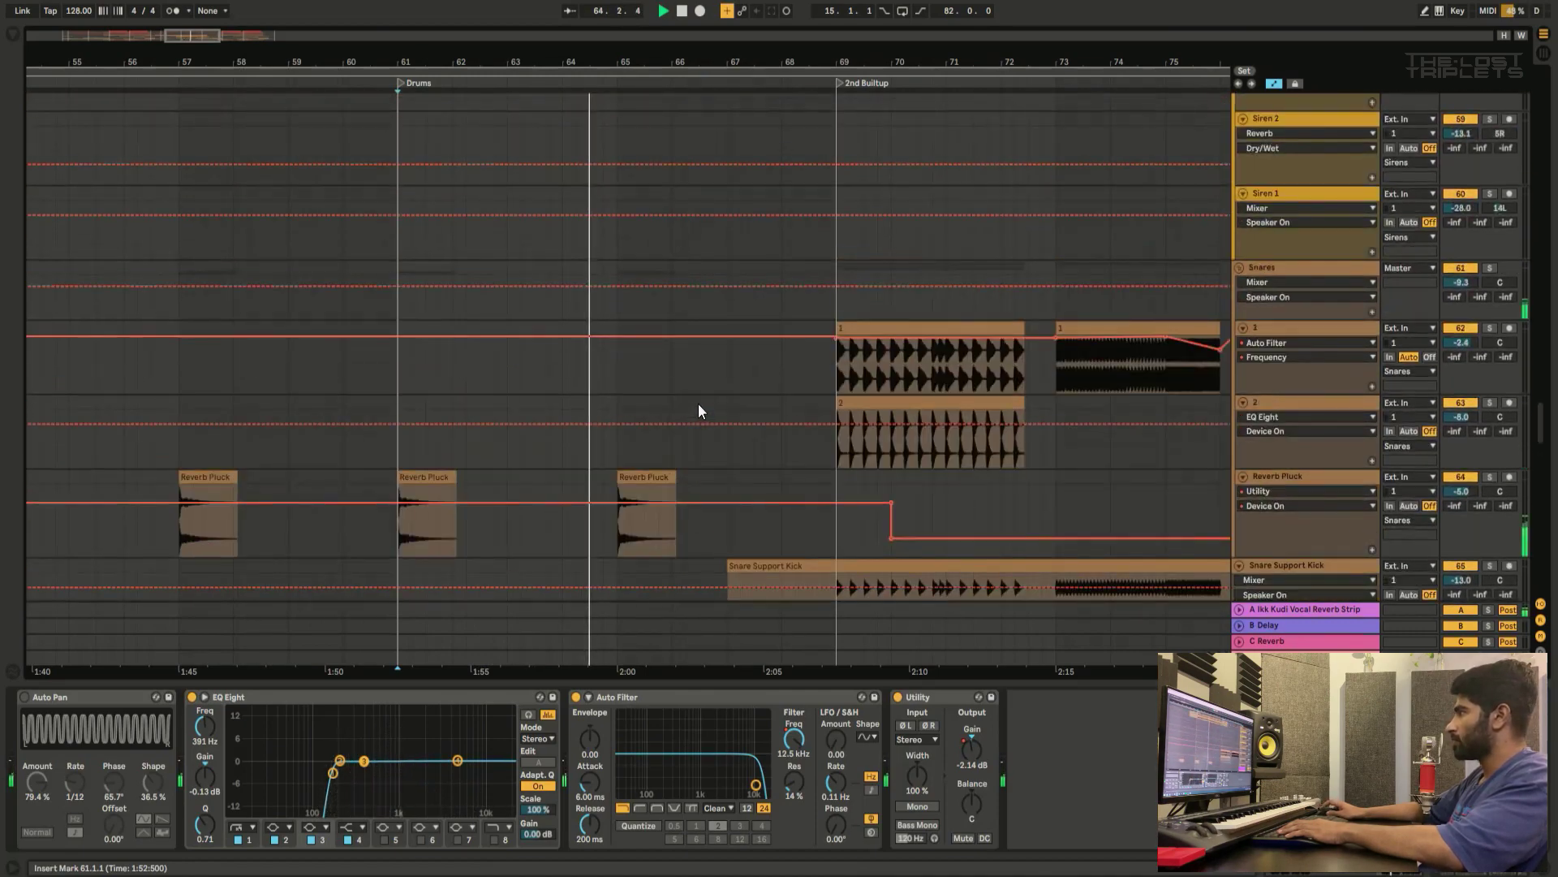
pyautogui.scroll(20, 1534, 284)
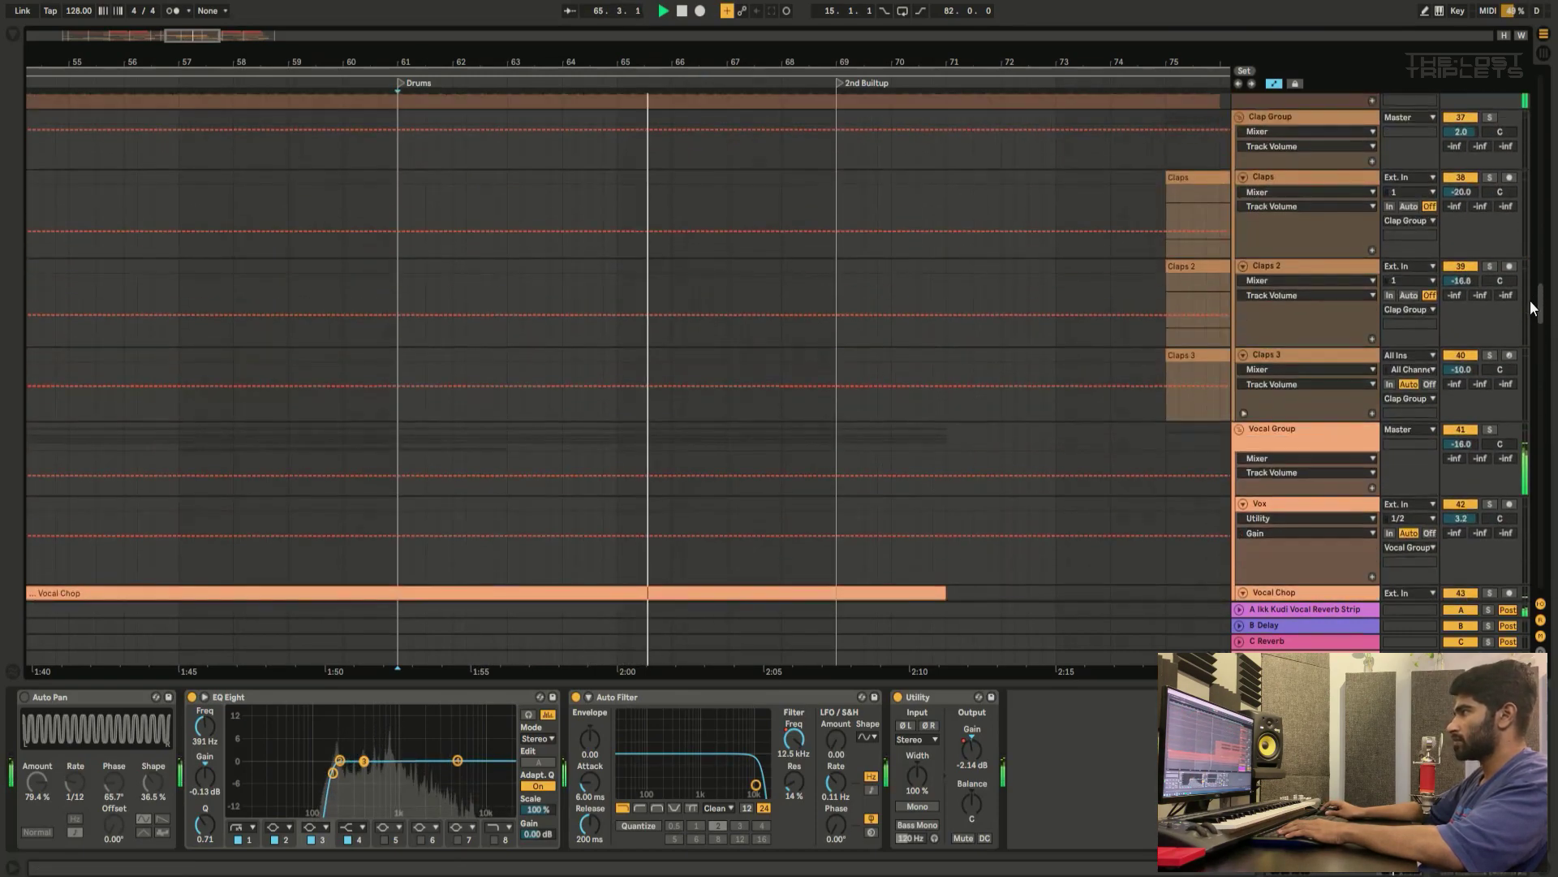
pyautogui.scroll(18, 1526, 258)
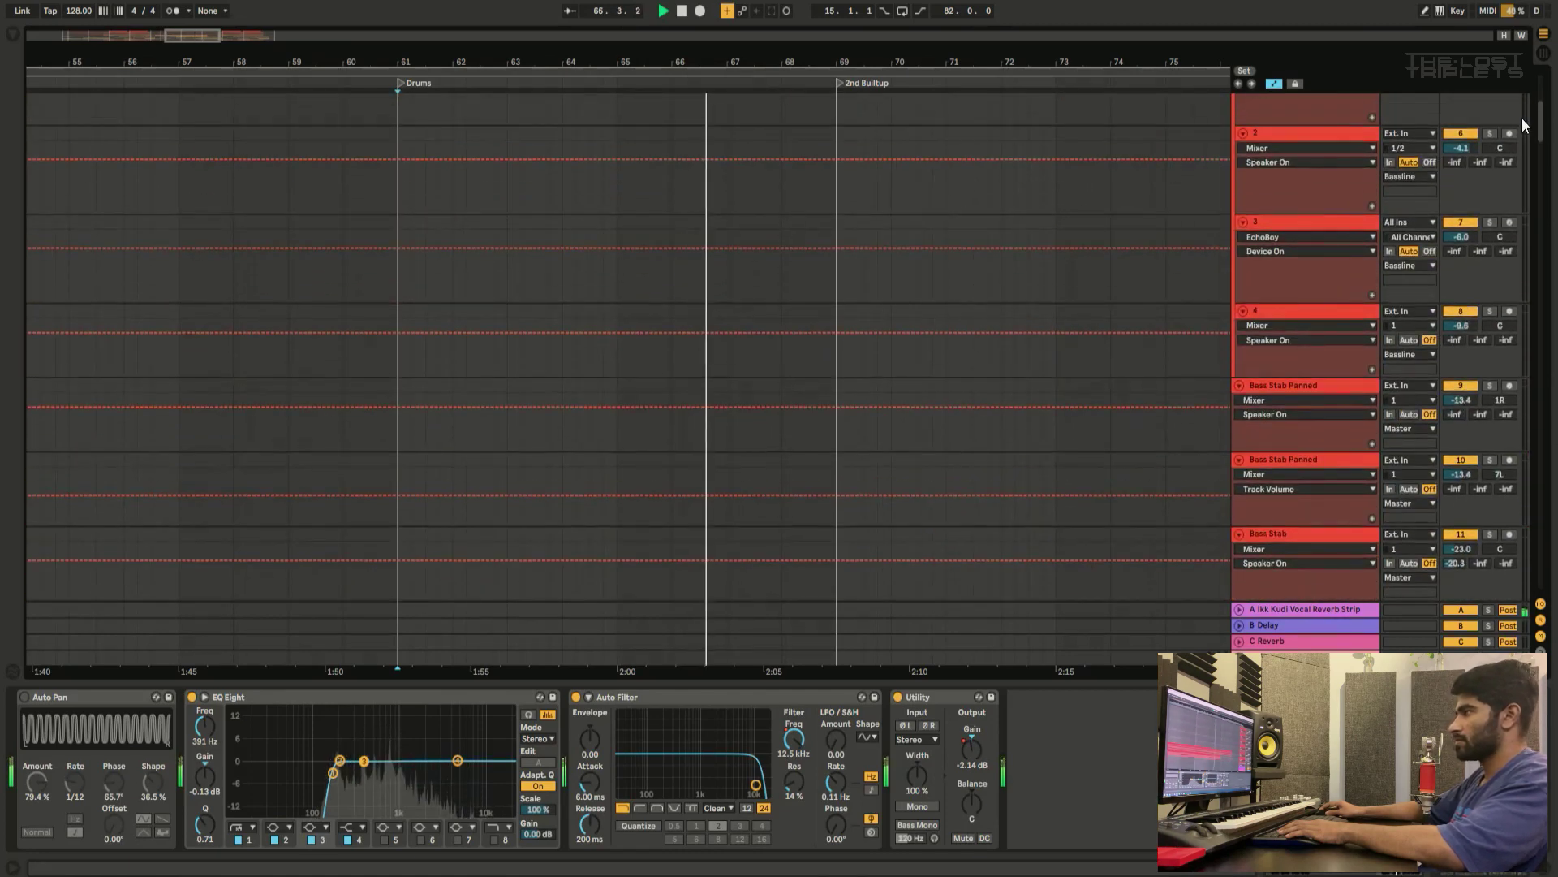
pyautogui.scroll(-1, 1534, 150)
pyautogui.click(846, 347)
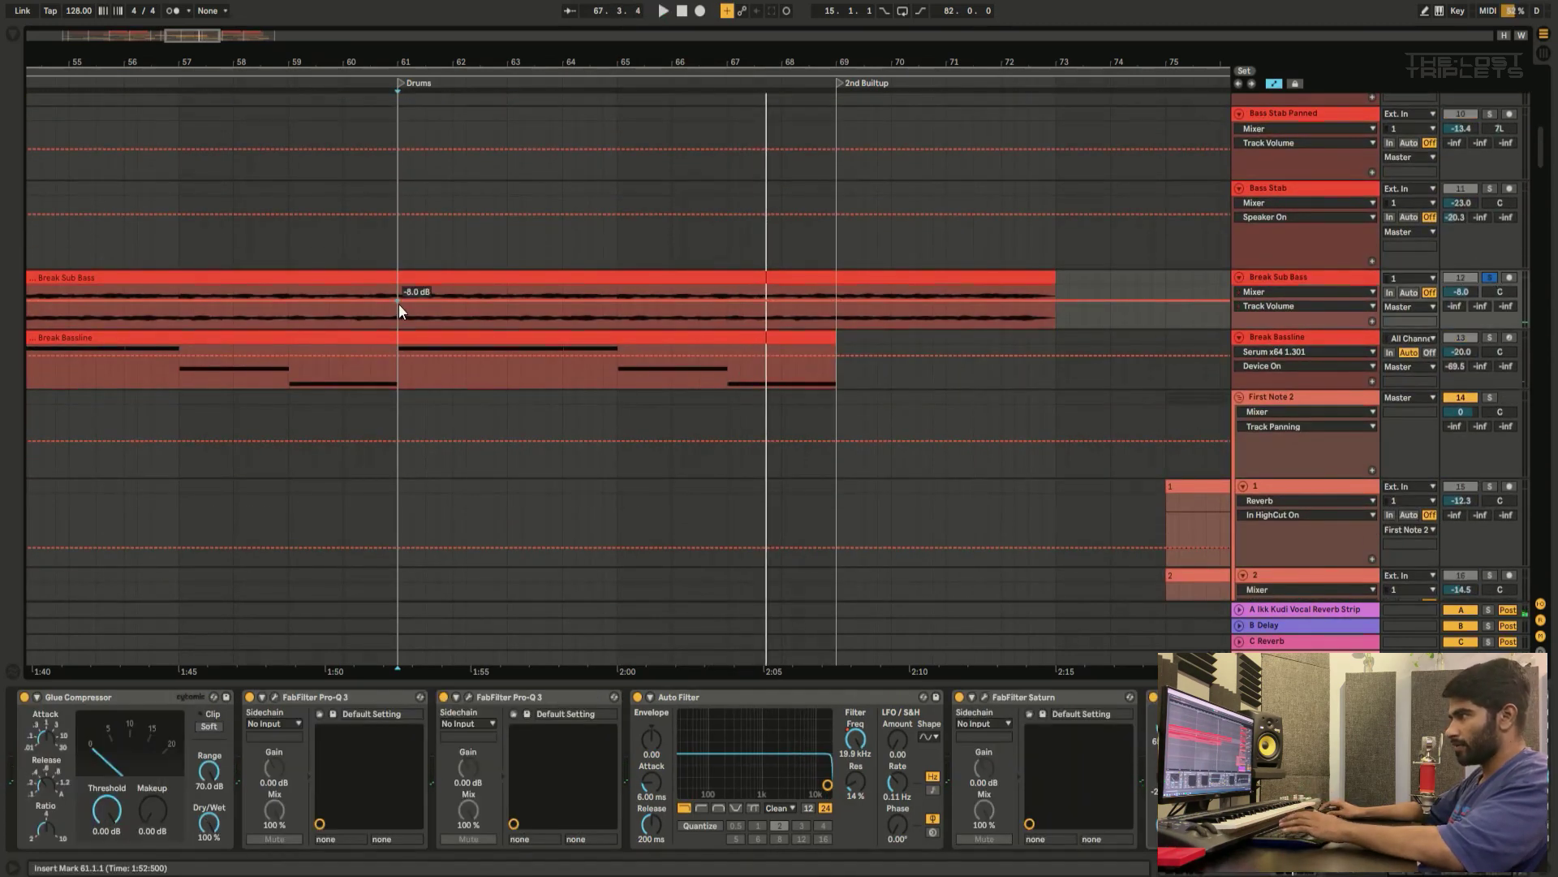
pyautogui.press('space')
# Step: Inspect the effect chains of the Break Sub Bass and Break Bassline tracks
pyautogui.click(1139, 288)
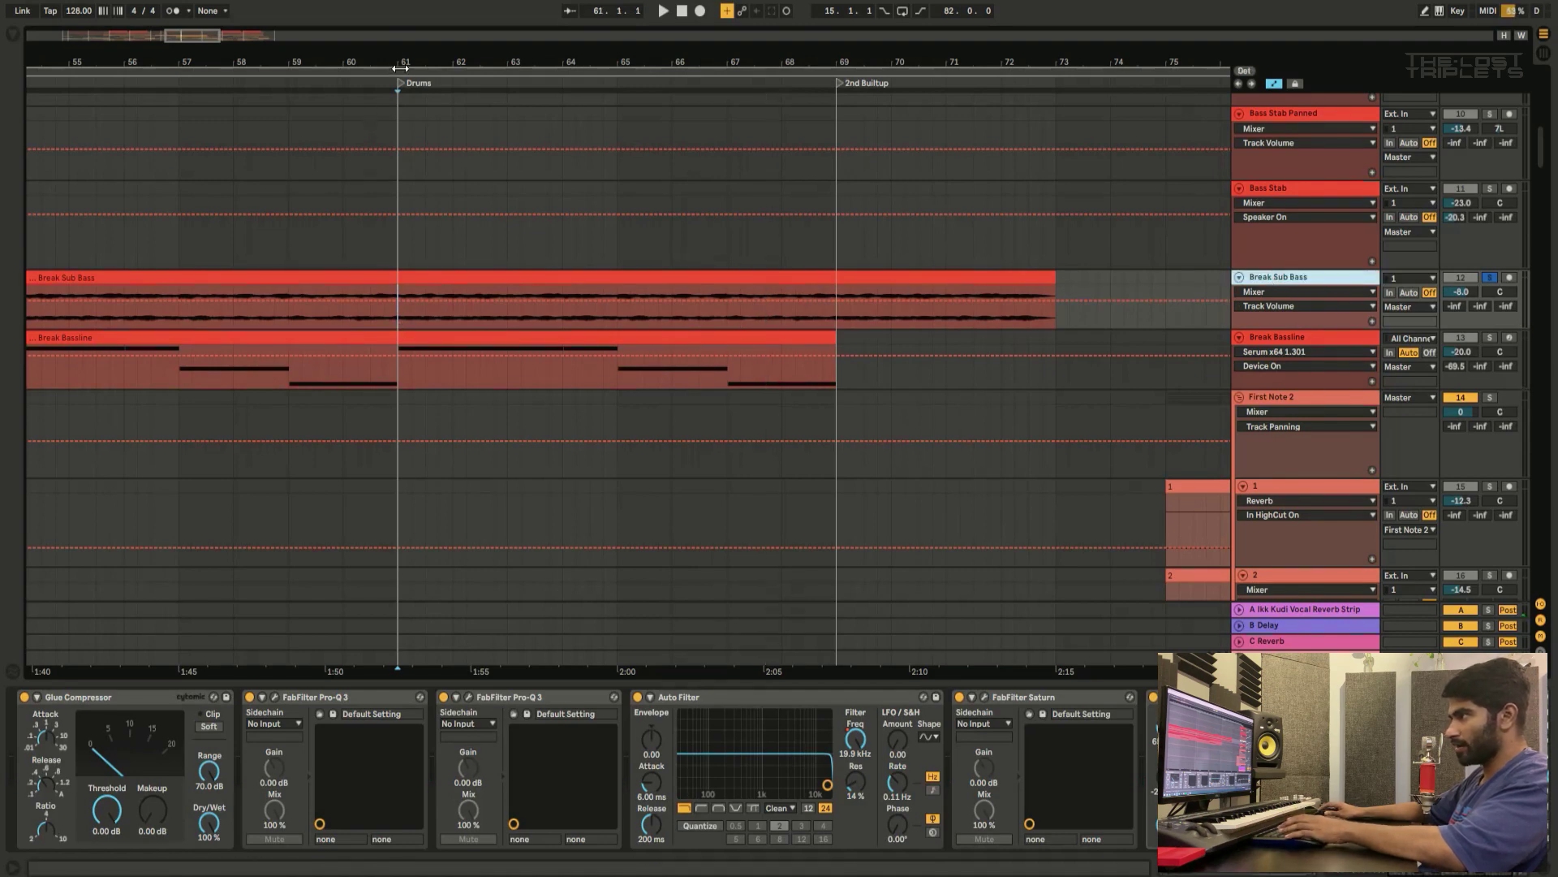
pyautogui.moveTo(400, 68); pyautogui.dragTo(404, 33)
pyautogui.click(435, 383)
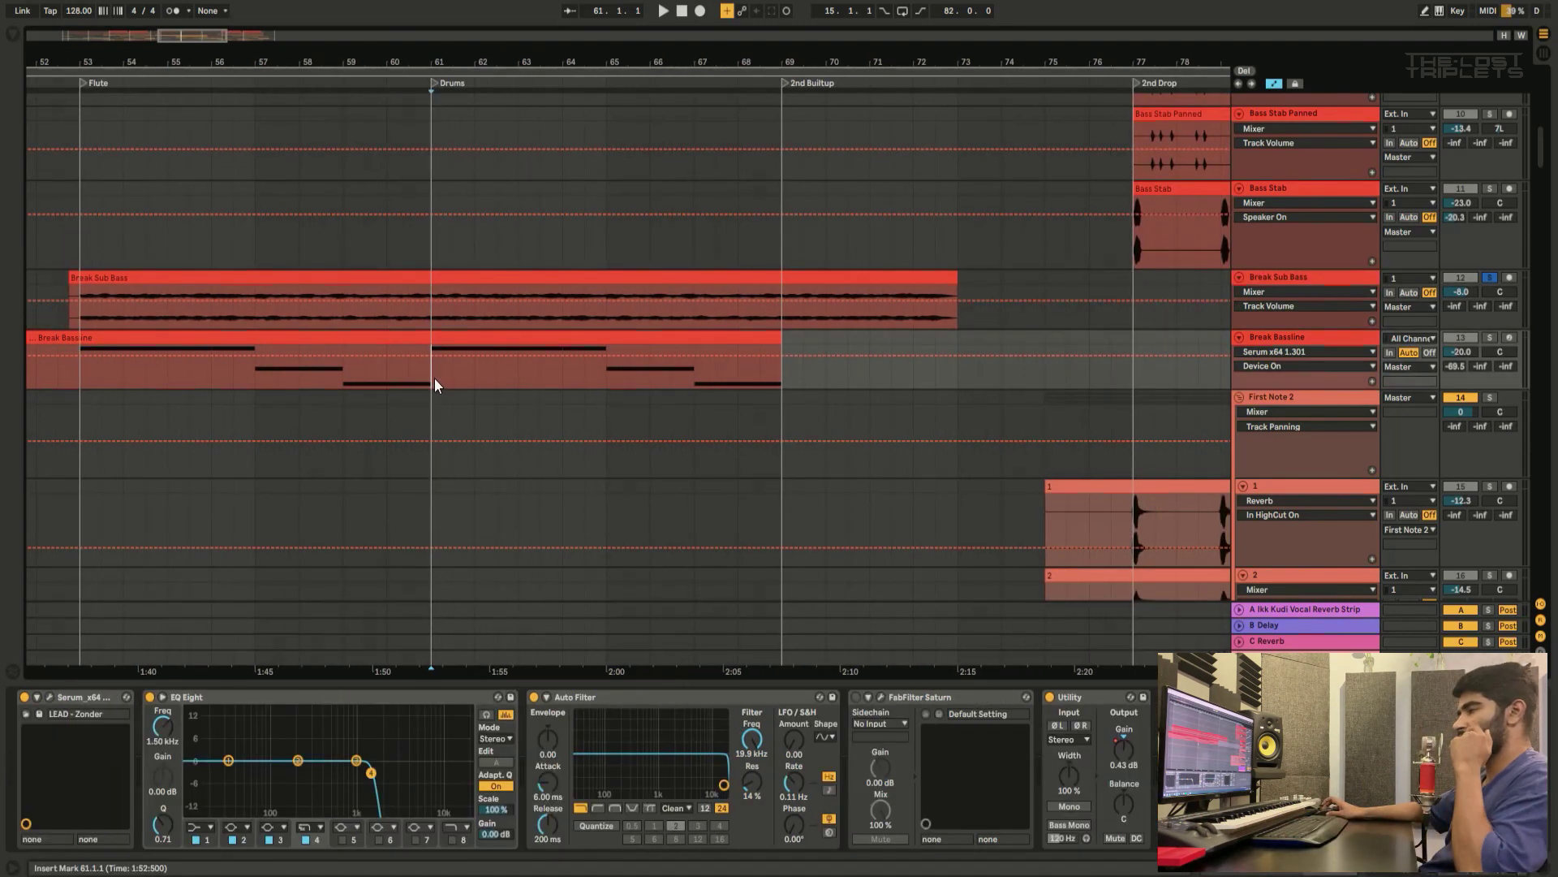
# Step: Solo Break Bassline together with Break Sub Bass and play both from bar 61
pyautogui.click(1298, 309)
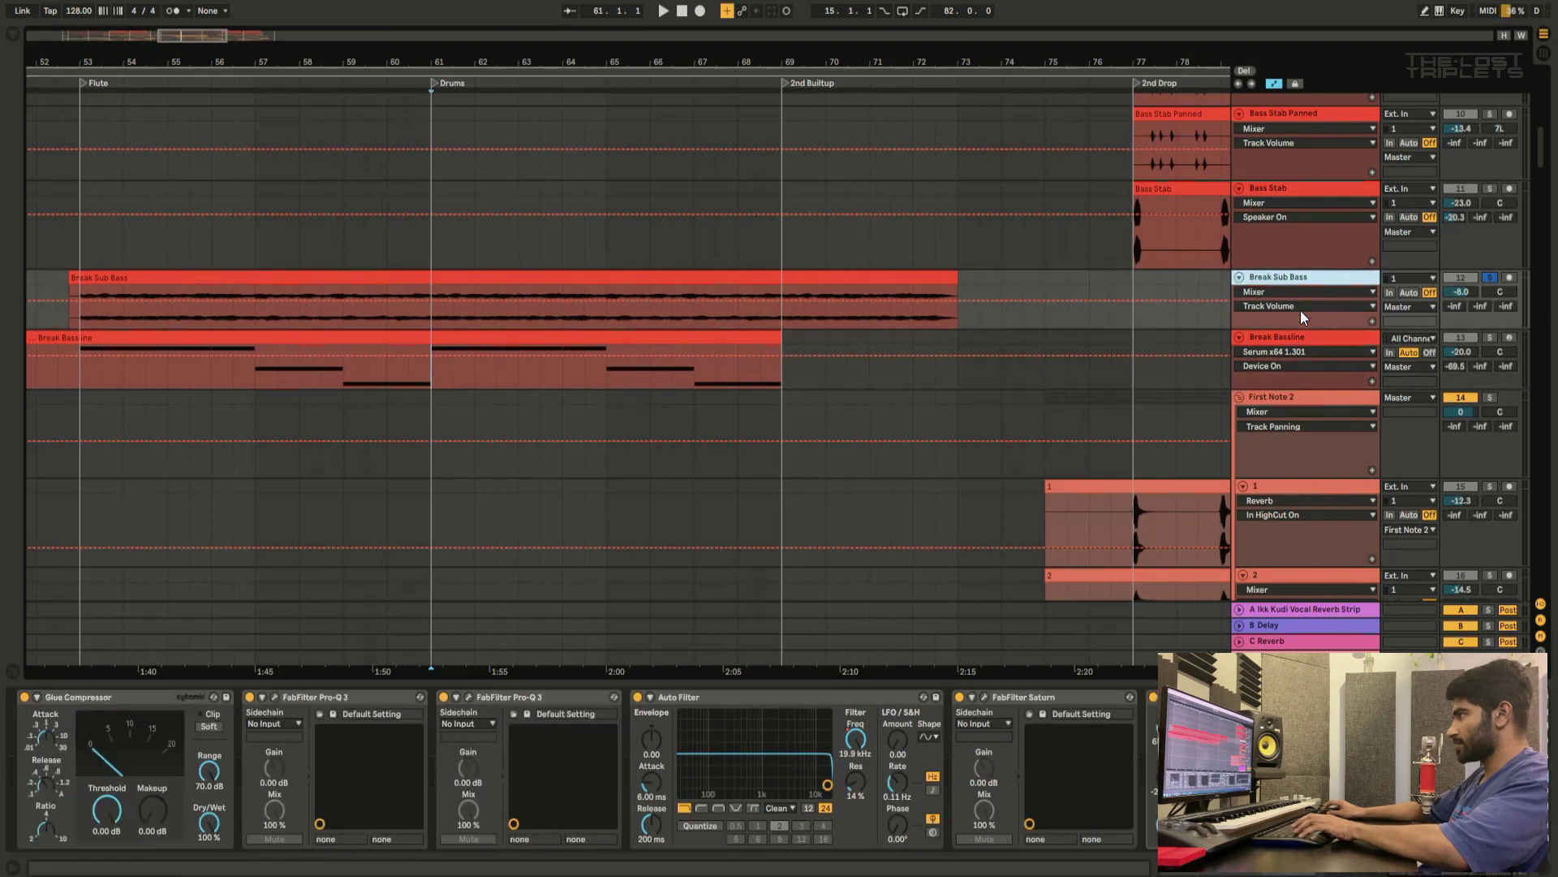
pyautogui.keyDown('shift'); pyautogui.click(1364, 336); pyautogui.keyUp('shift')
pyautogui.press('space')
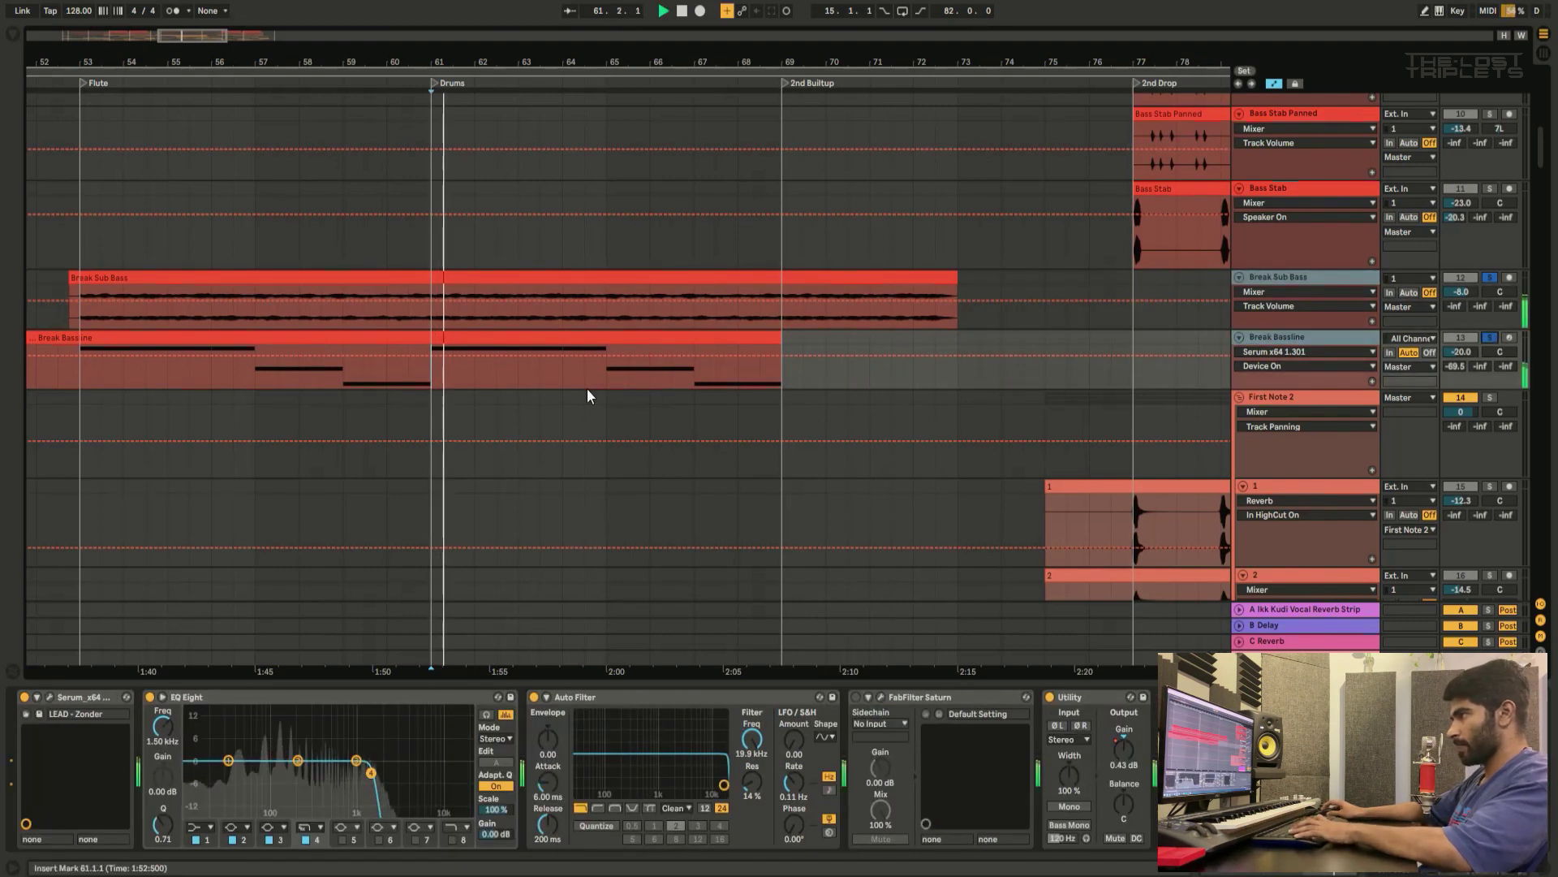
pyautogui.click(430, 391)
pyautogui.click(607, 375)
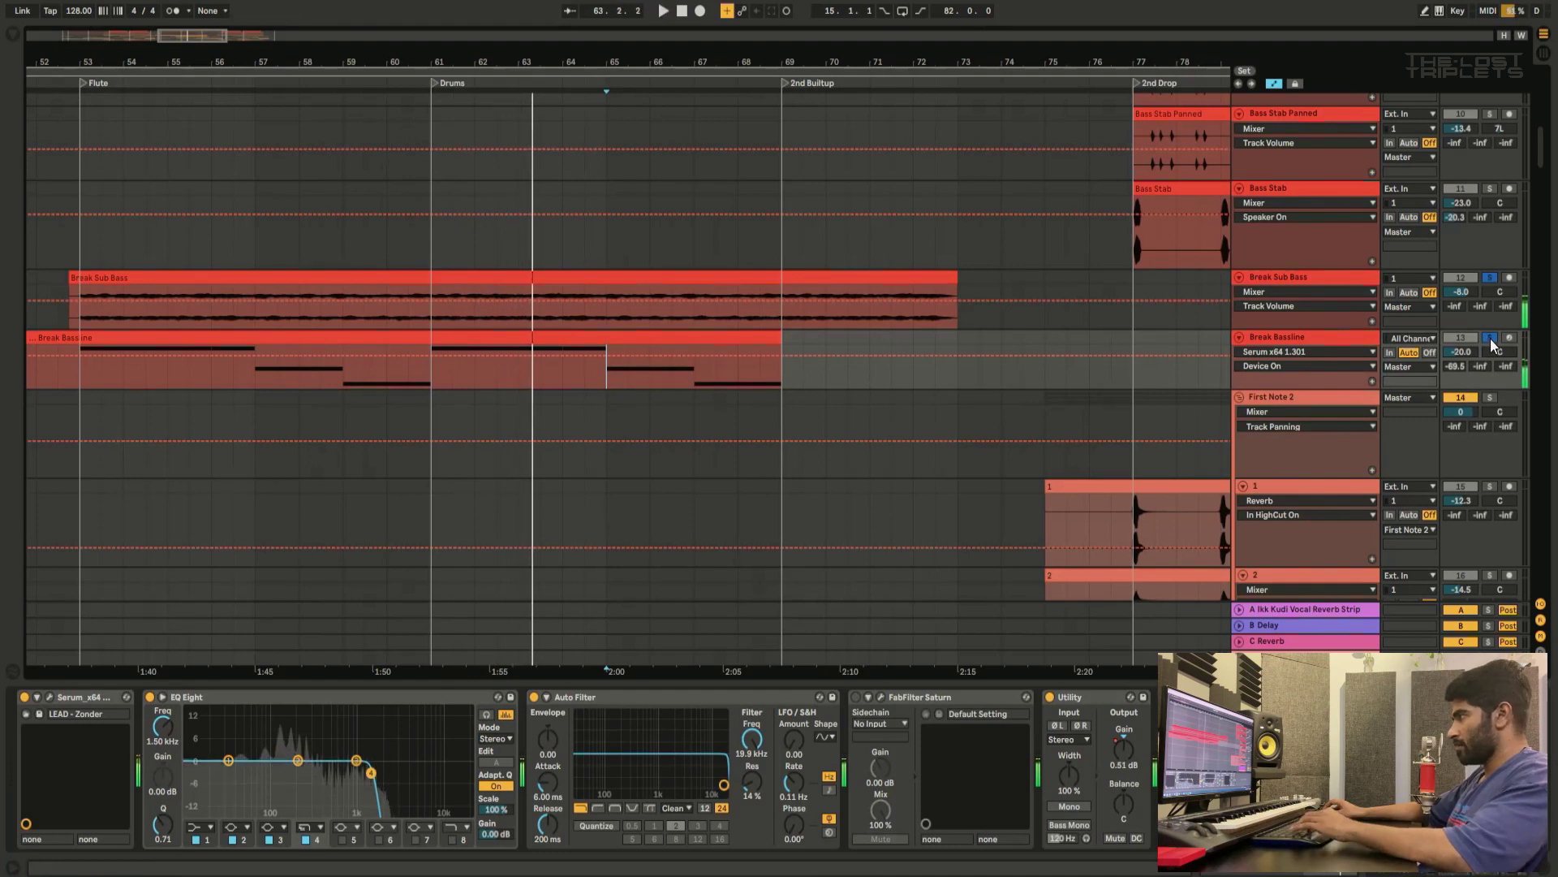
# Step: Solo the Drop Flute Lead track and play it from bar 69 at the 2nd Builtup
pyautogui.scroll(-2, 763, 398)
pyautogui.scroll(-7, 922, 400)
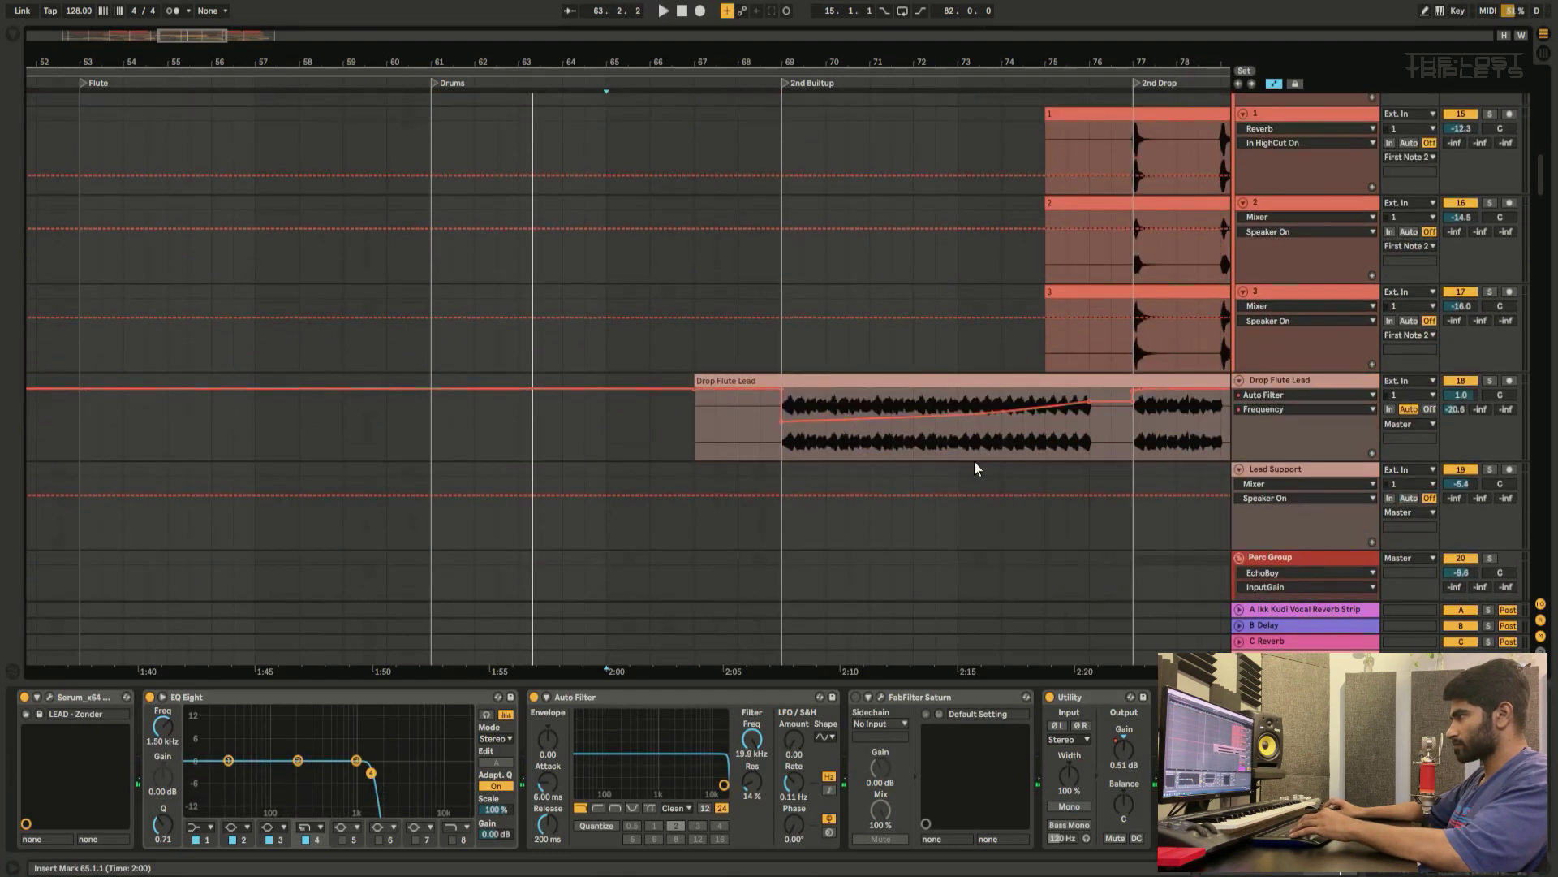
pyautogui.click(781, 460)
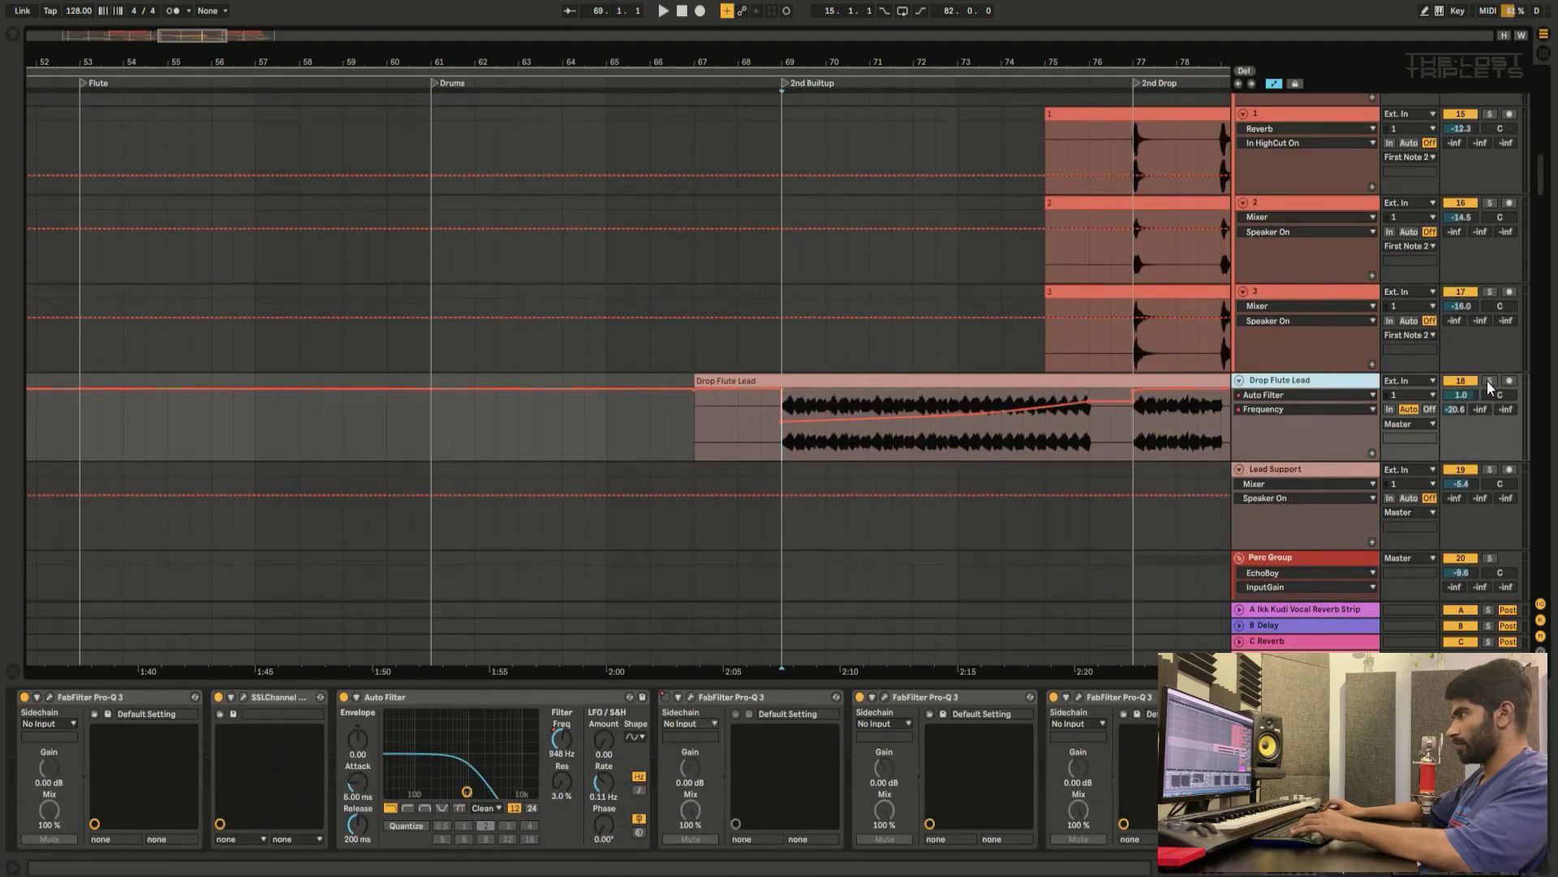
pyautogui.click(781, 139)
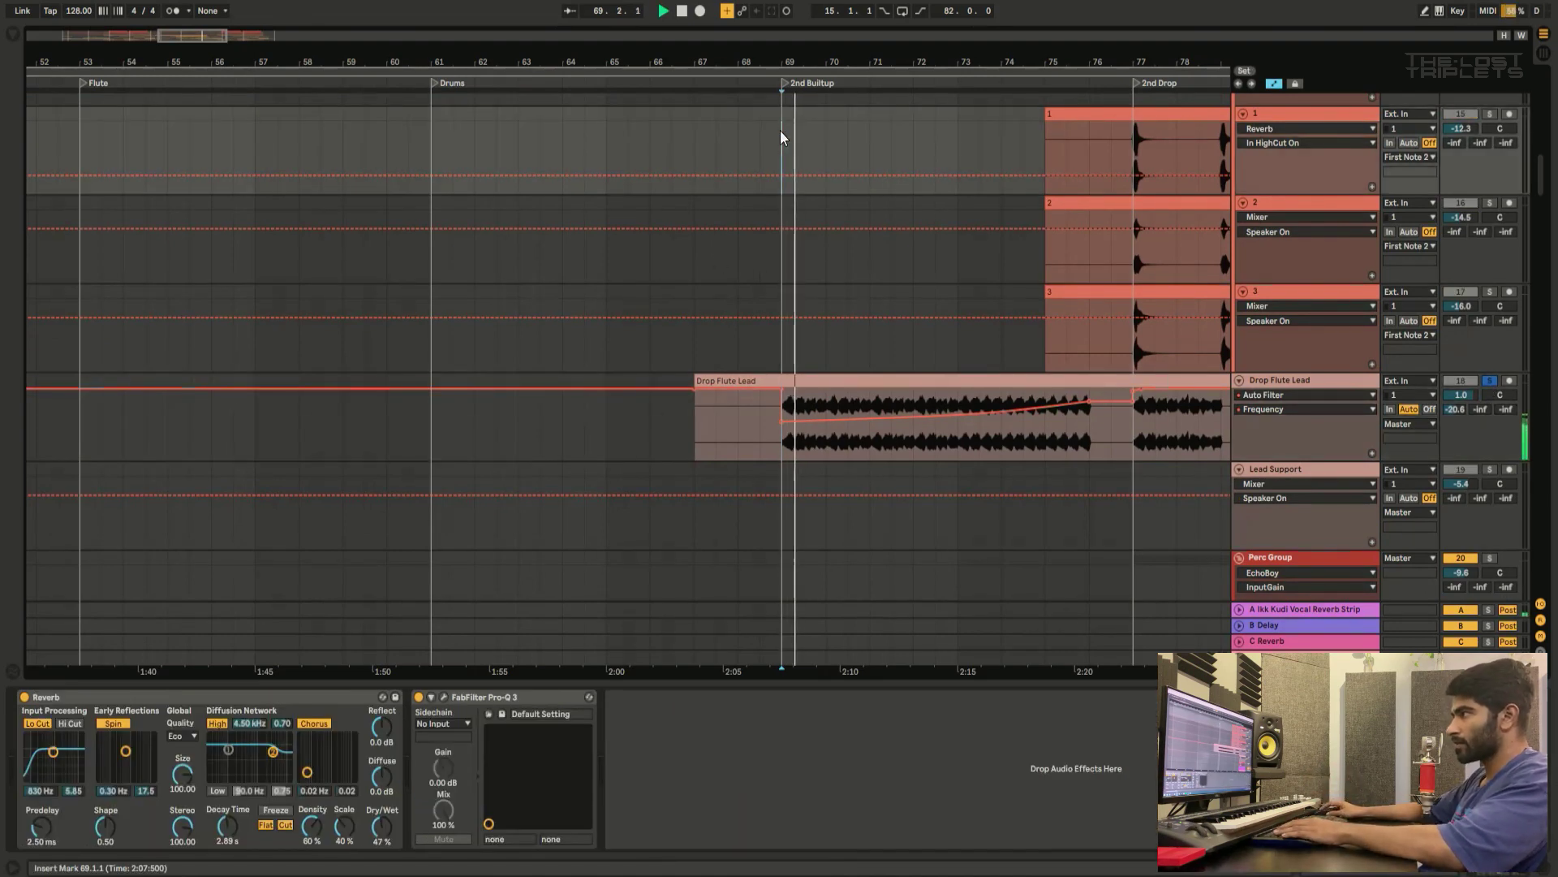
pyautogui.press('-')
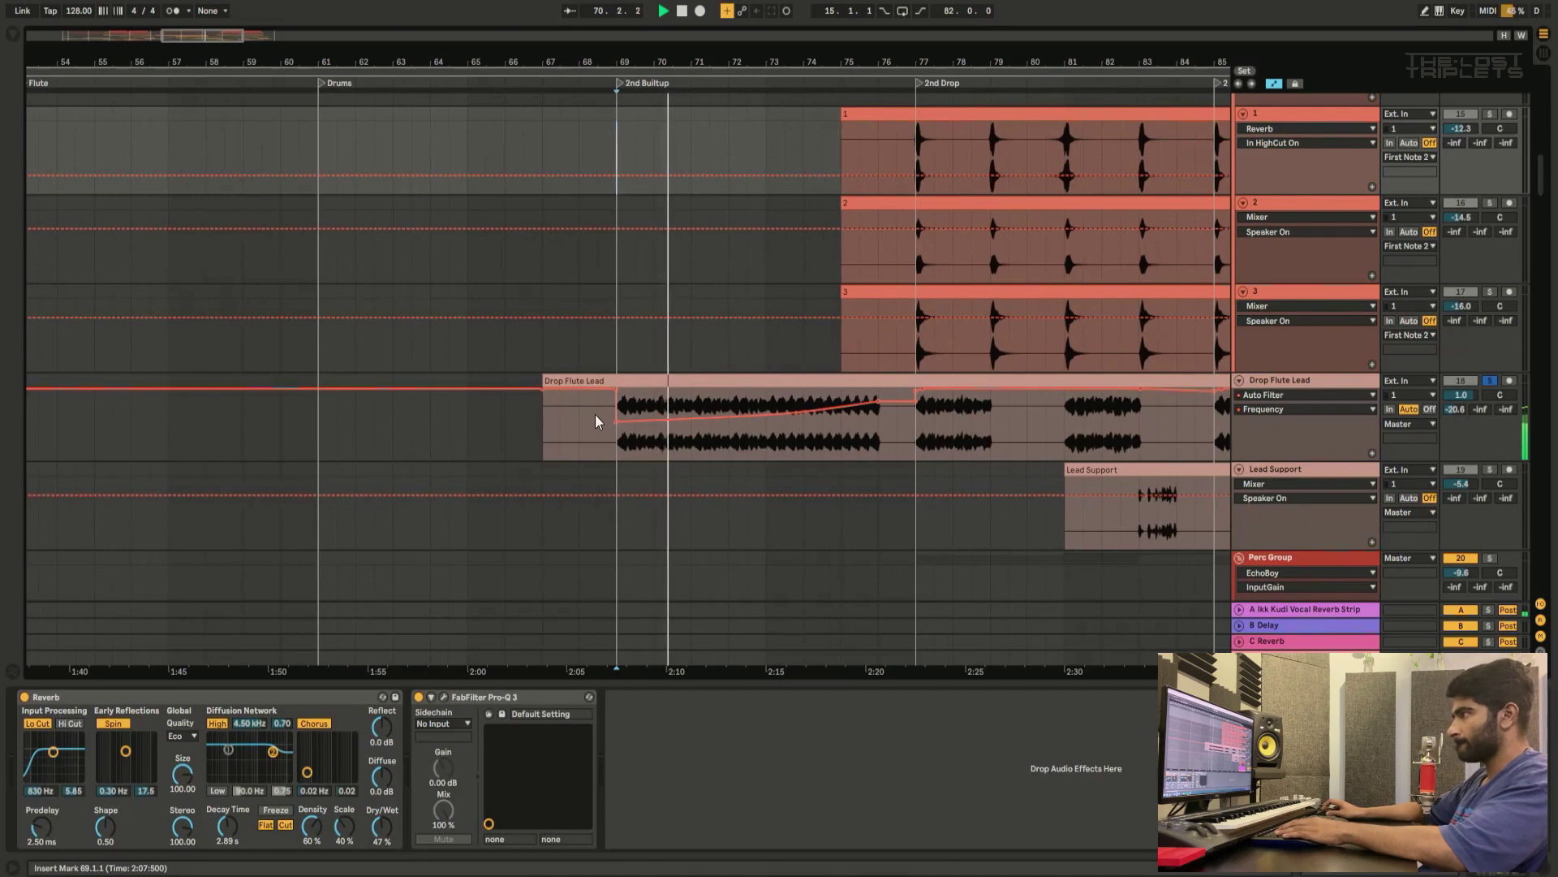
# Step: Play the soloed track 3 of the Keys group from bar 69 and display its Serum and Auto Filter chain
pyautogui.scroll(-3, 560, 430)
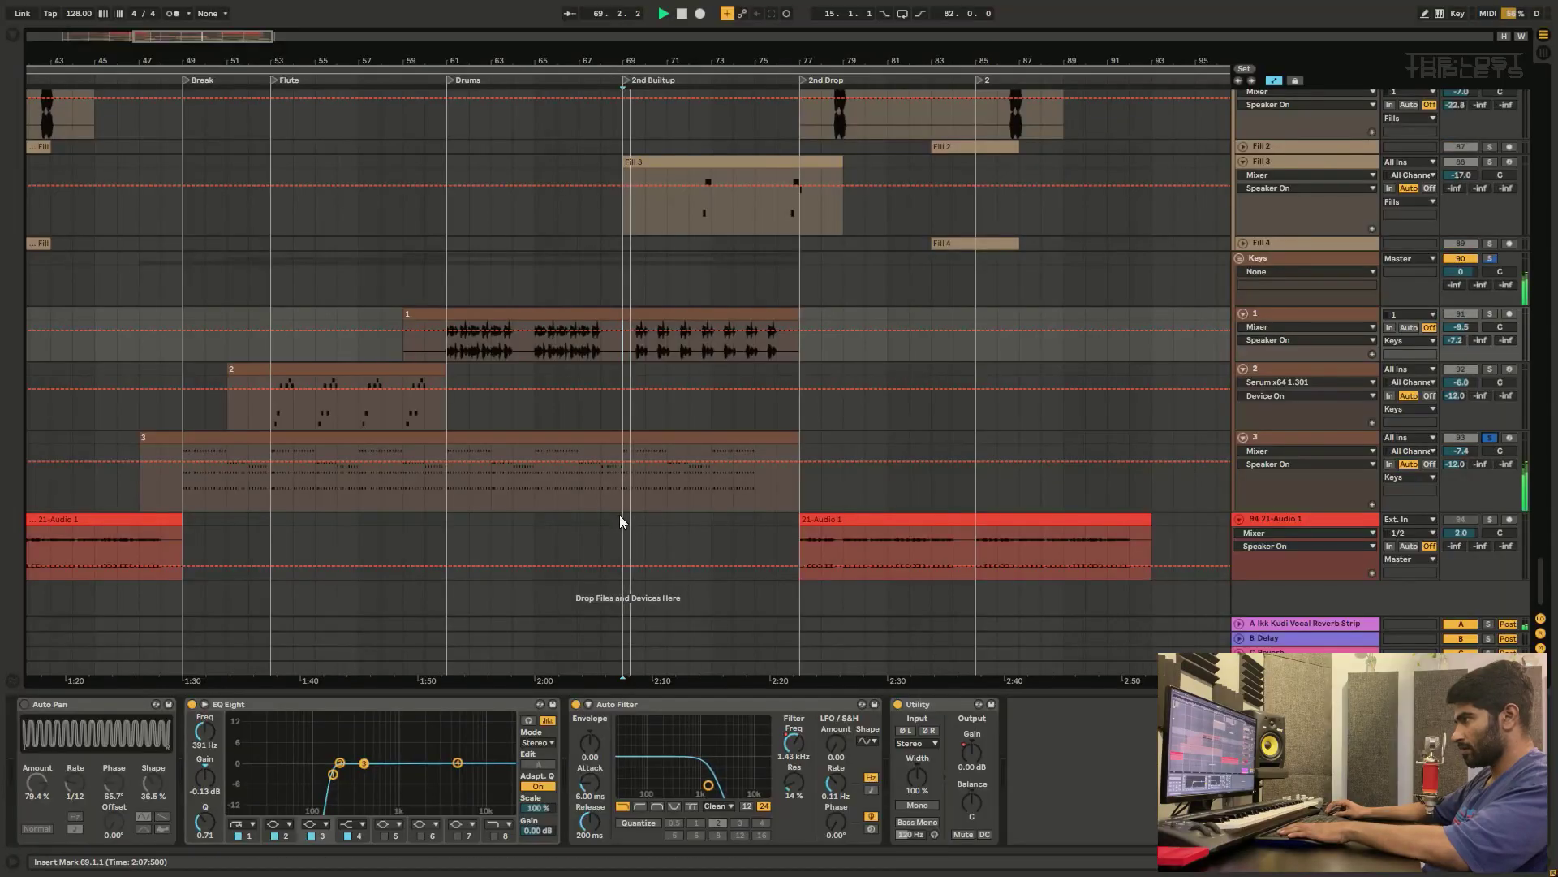
pyautogui.click(1293, 439)
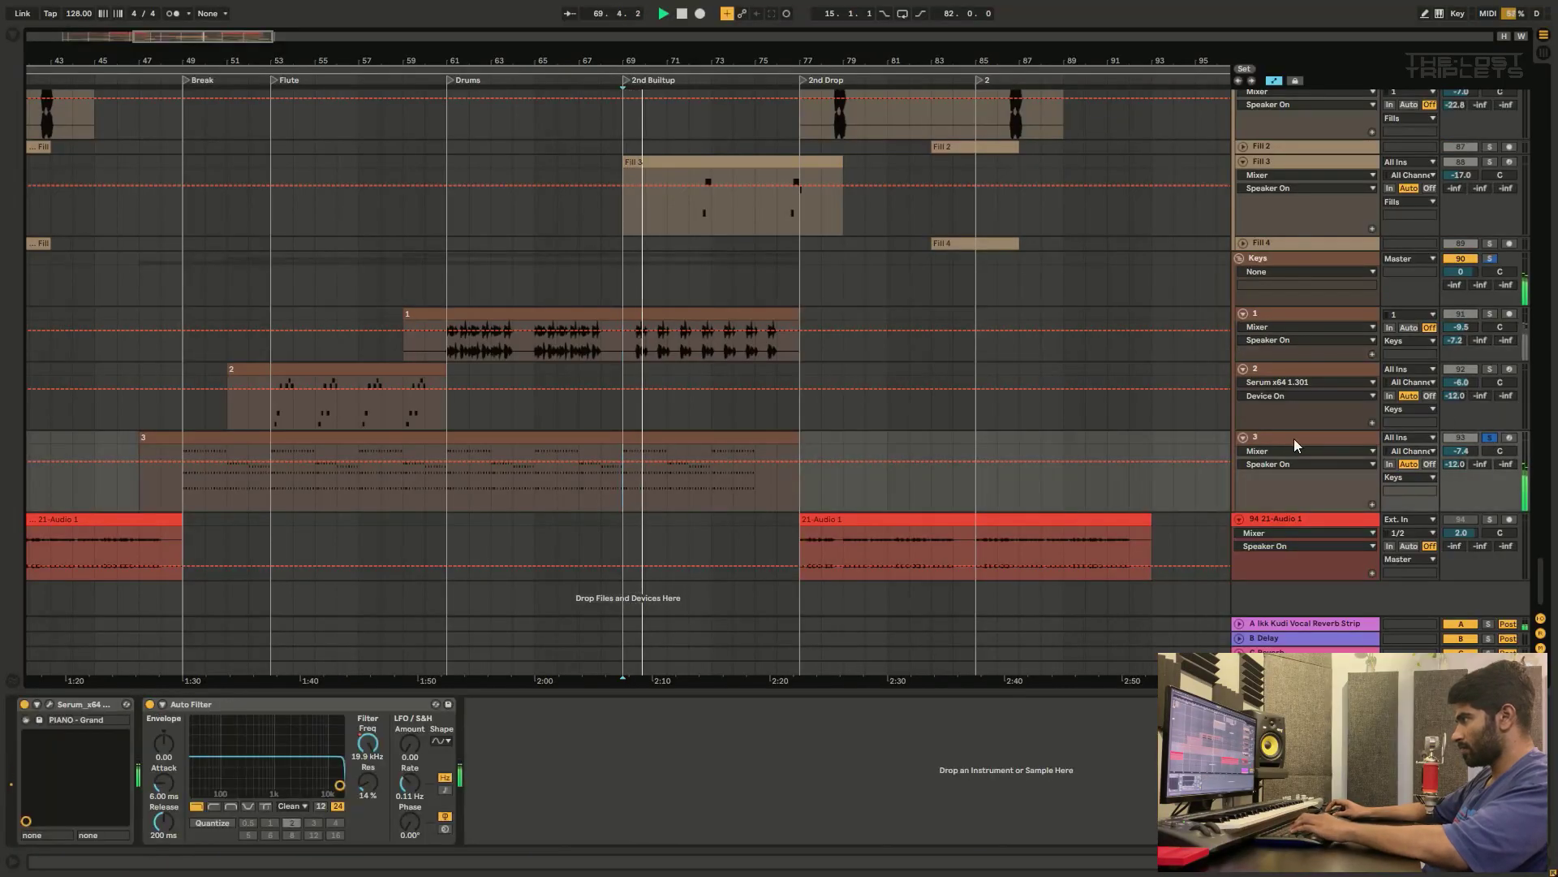
pyautogui.scroll(10, 1294, 438)
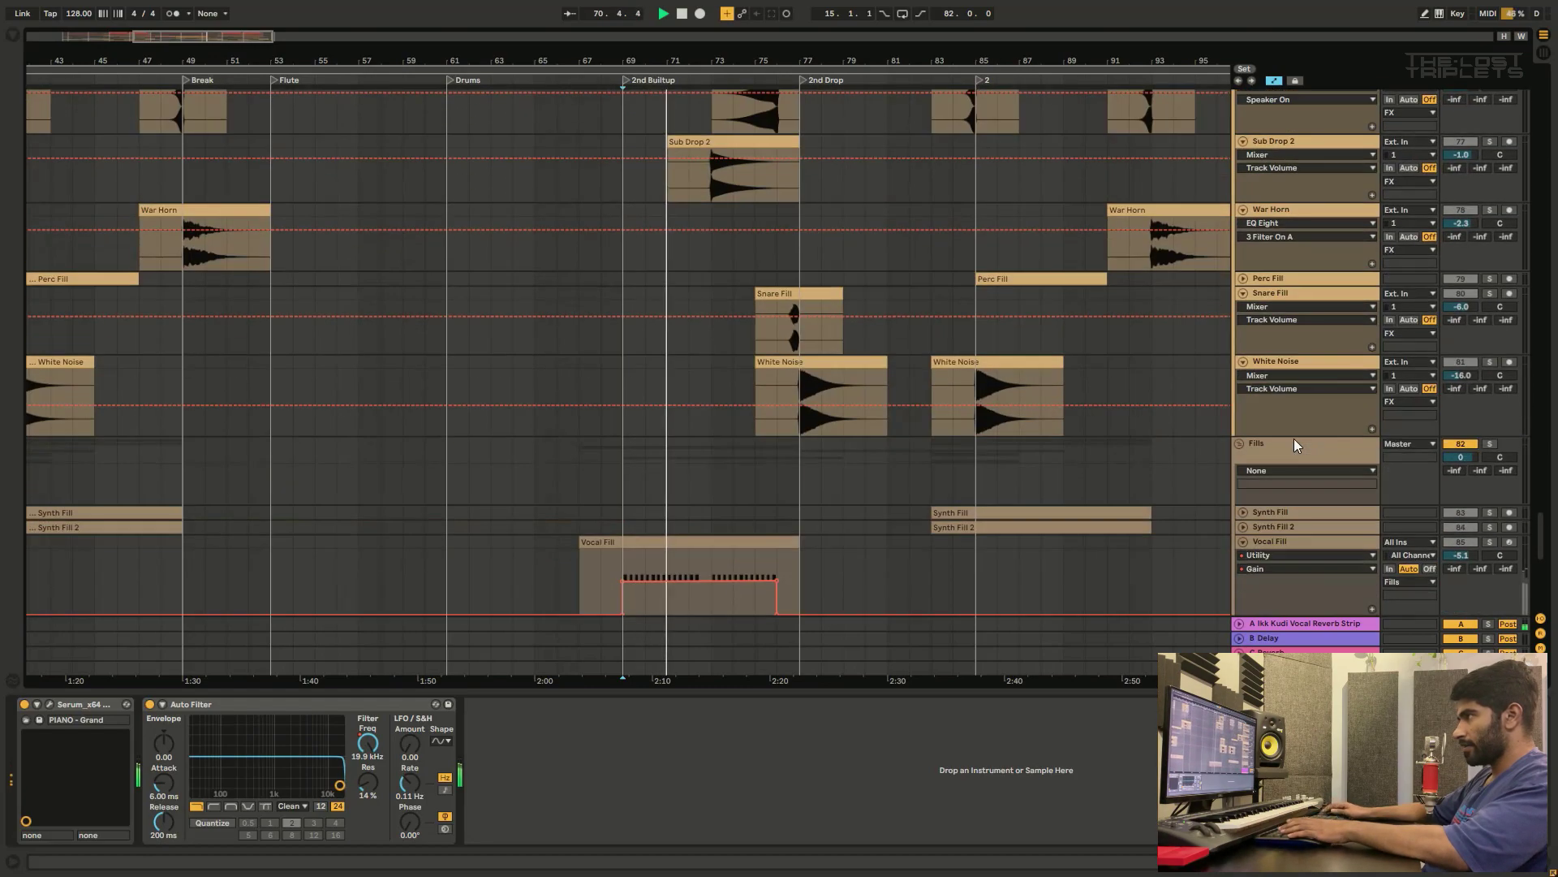
# Step: Solo the Vocal Chop track and play it from bar 69 with its sampler and effects displayed
pyautogui.scroll(10, 1293, 438)
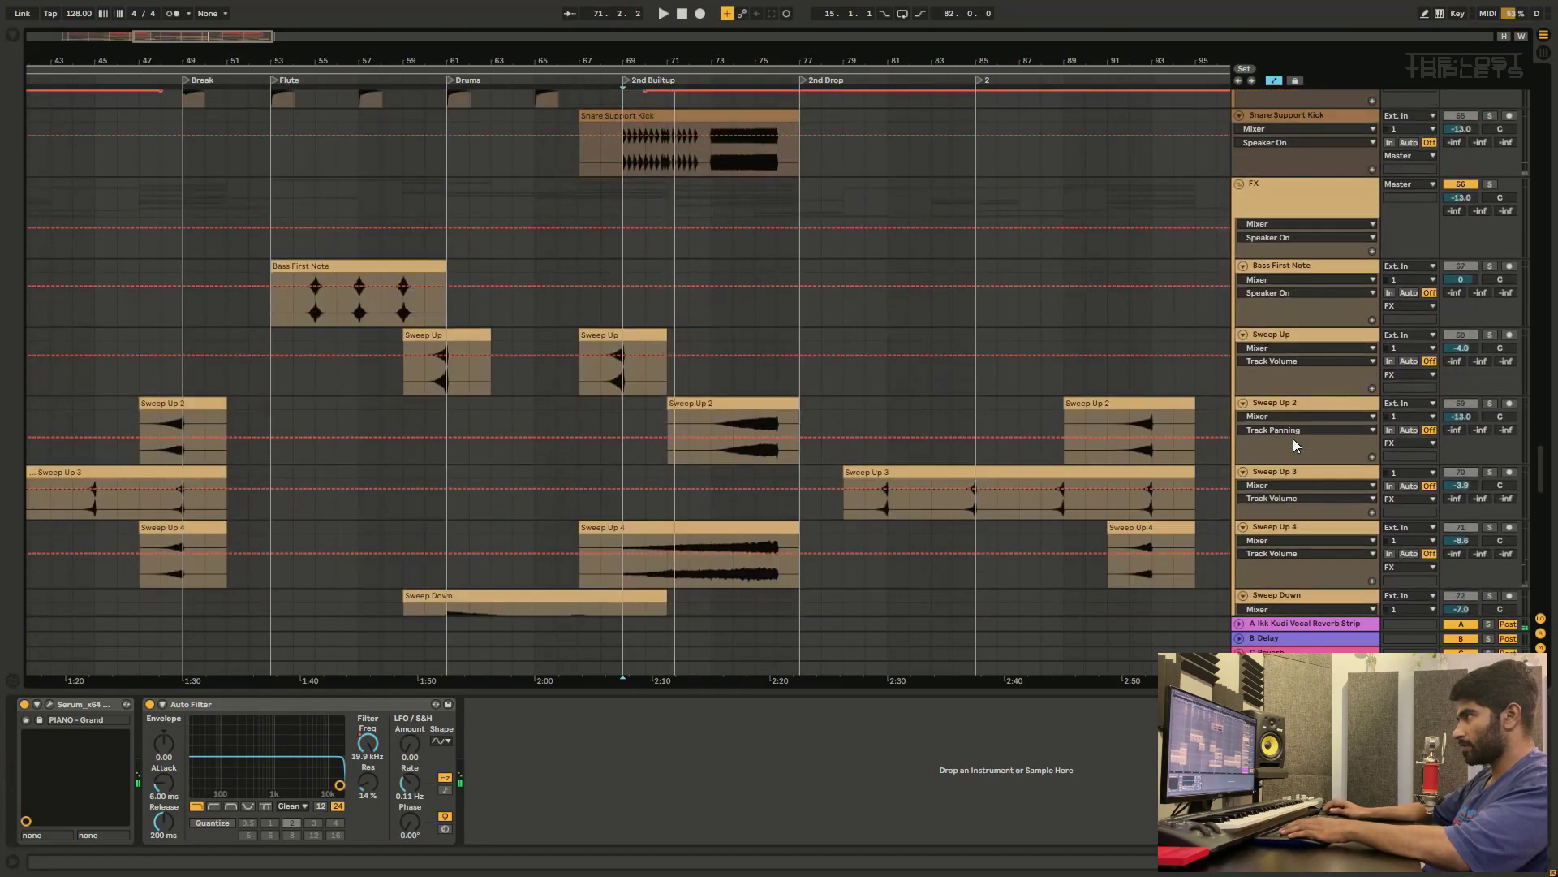
pyautogui.scroll(10, 1293, 438)
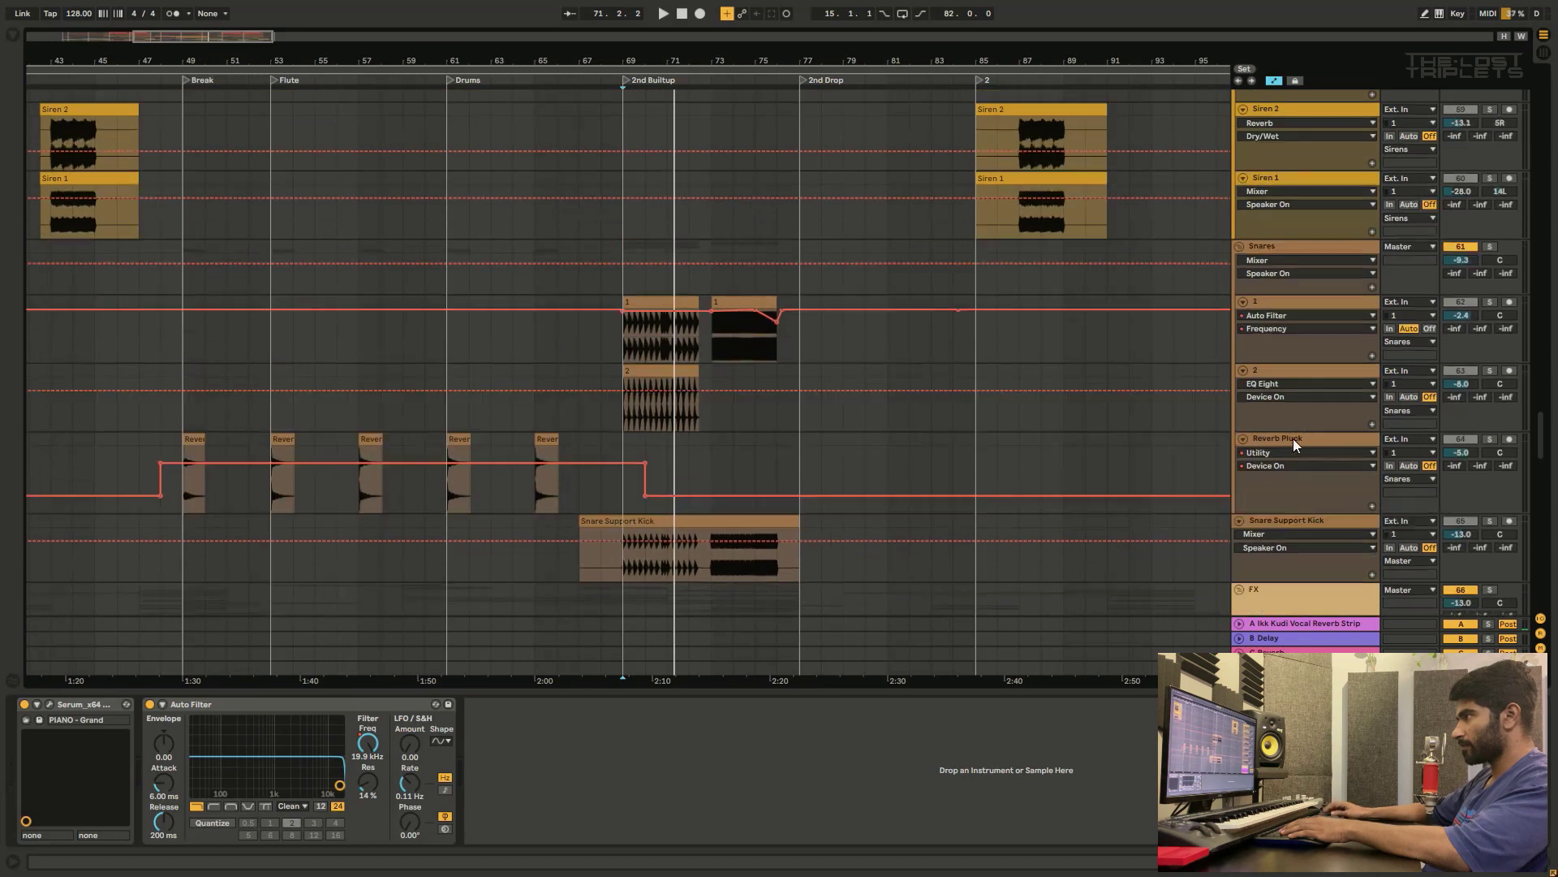
pyautogui.scroll(10, 1293, 438)
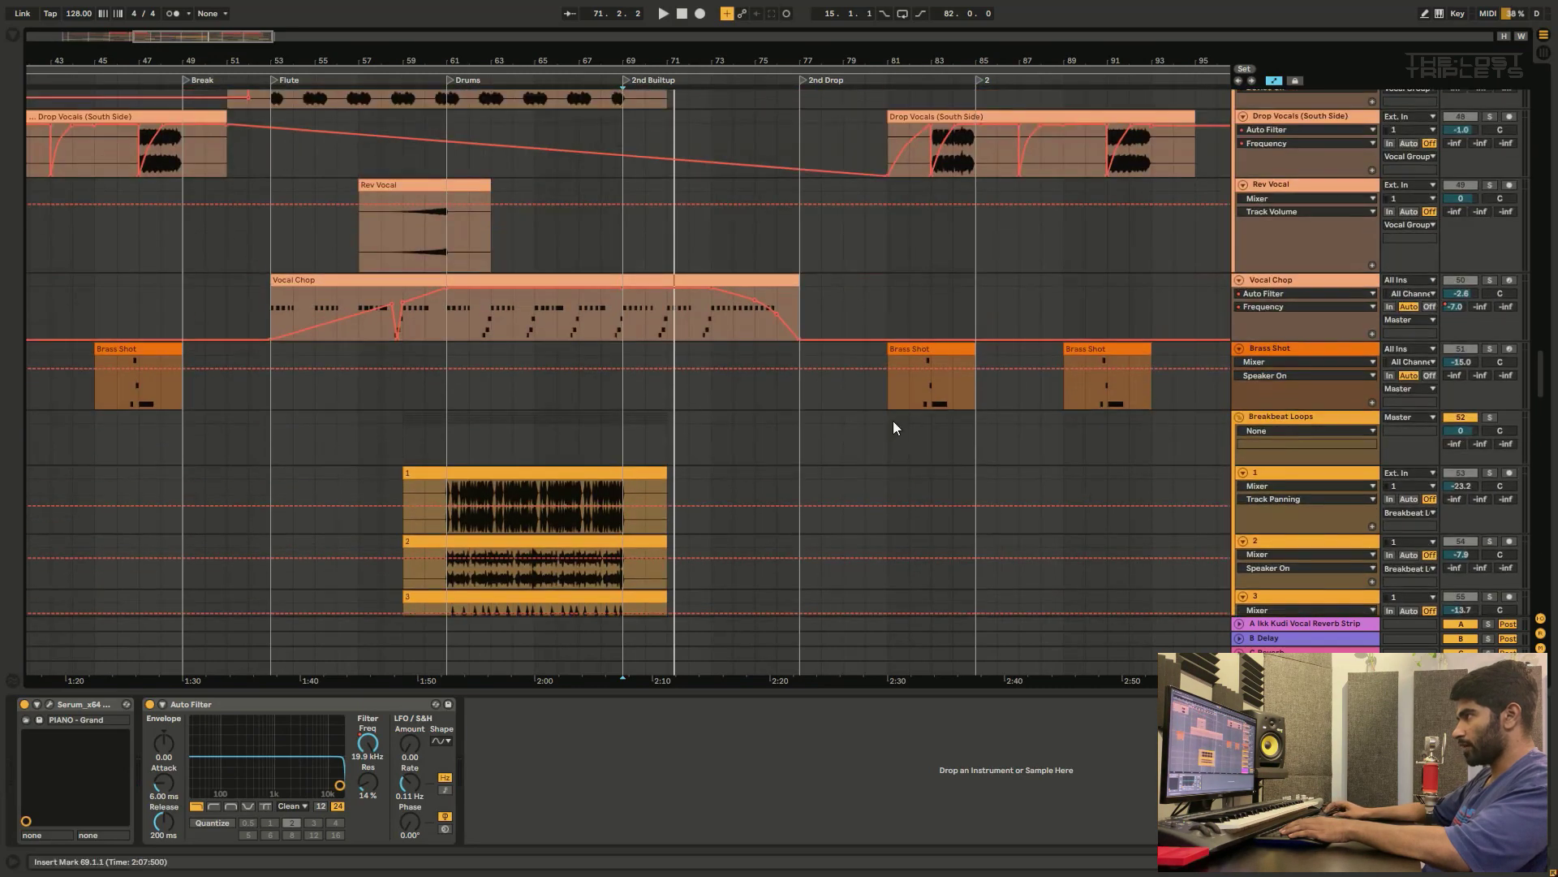
pyautogui.click(620, 328)
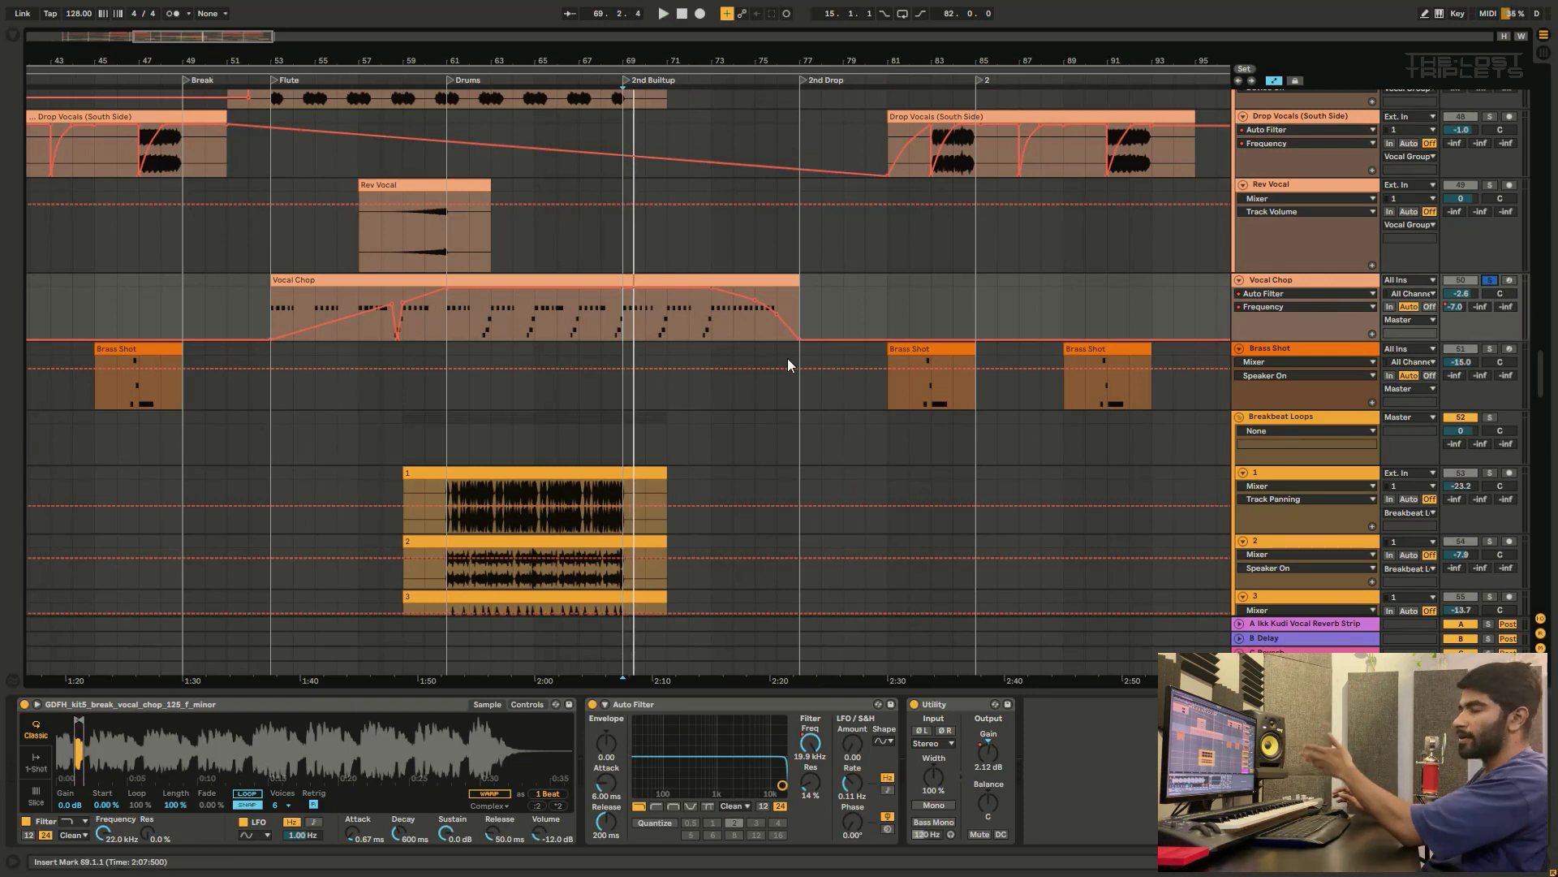
# Step: Play the 2nd Builtup from bar 69 with the full mix and display the effects chain of track 1 in the Snares group
pyautogui.press('space')
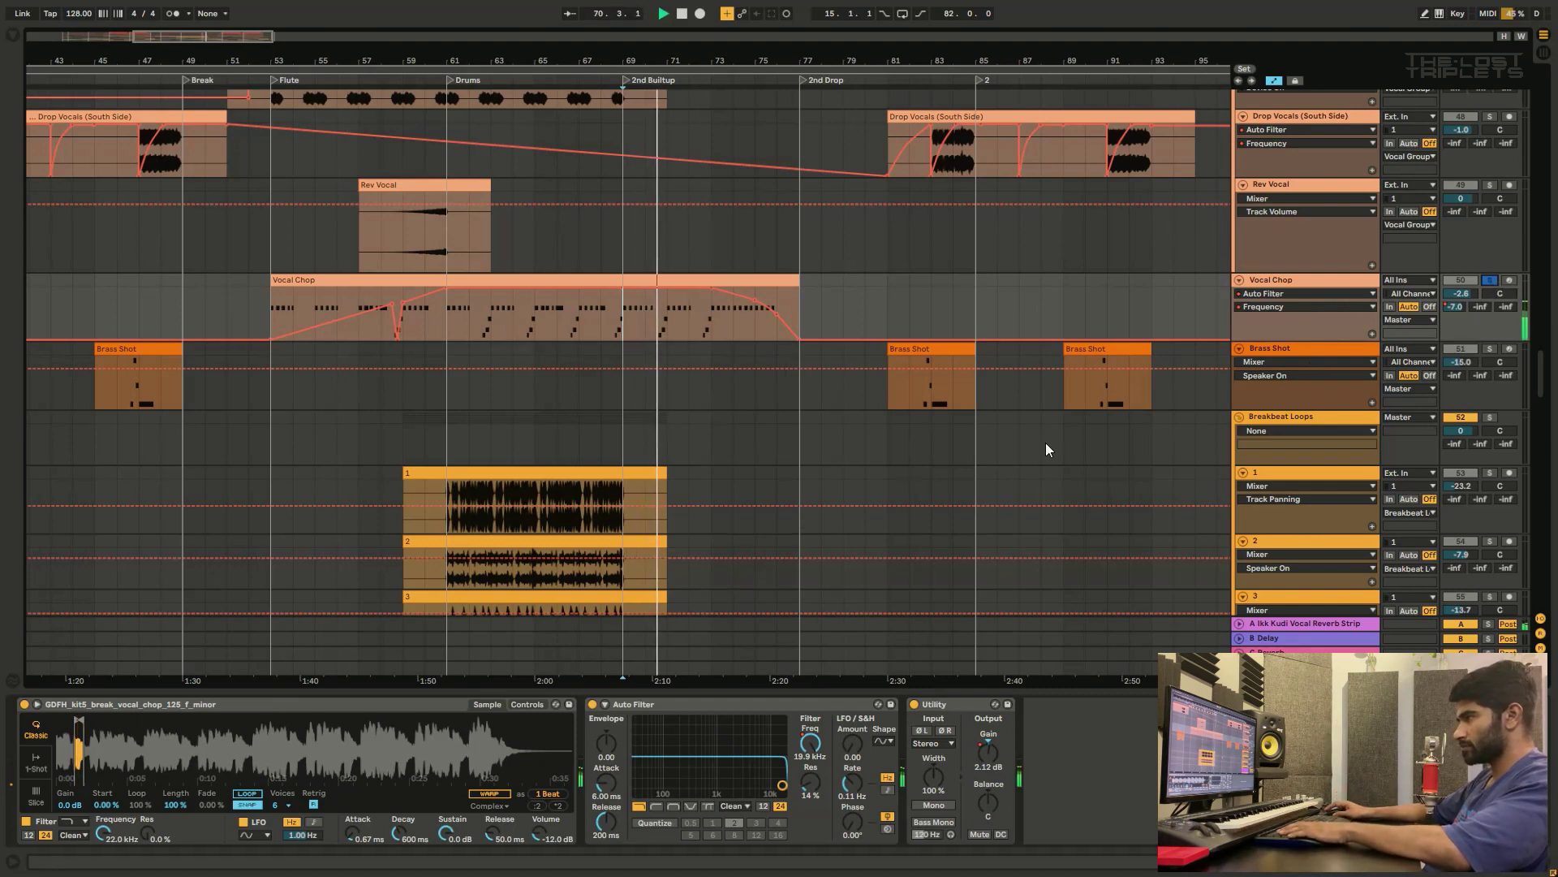
pyautogui.scroll(-10, 835, 500)
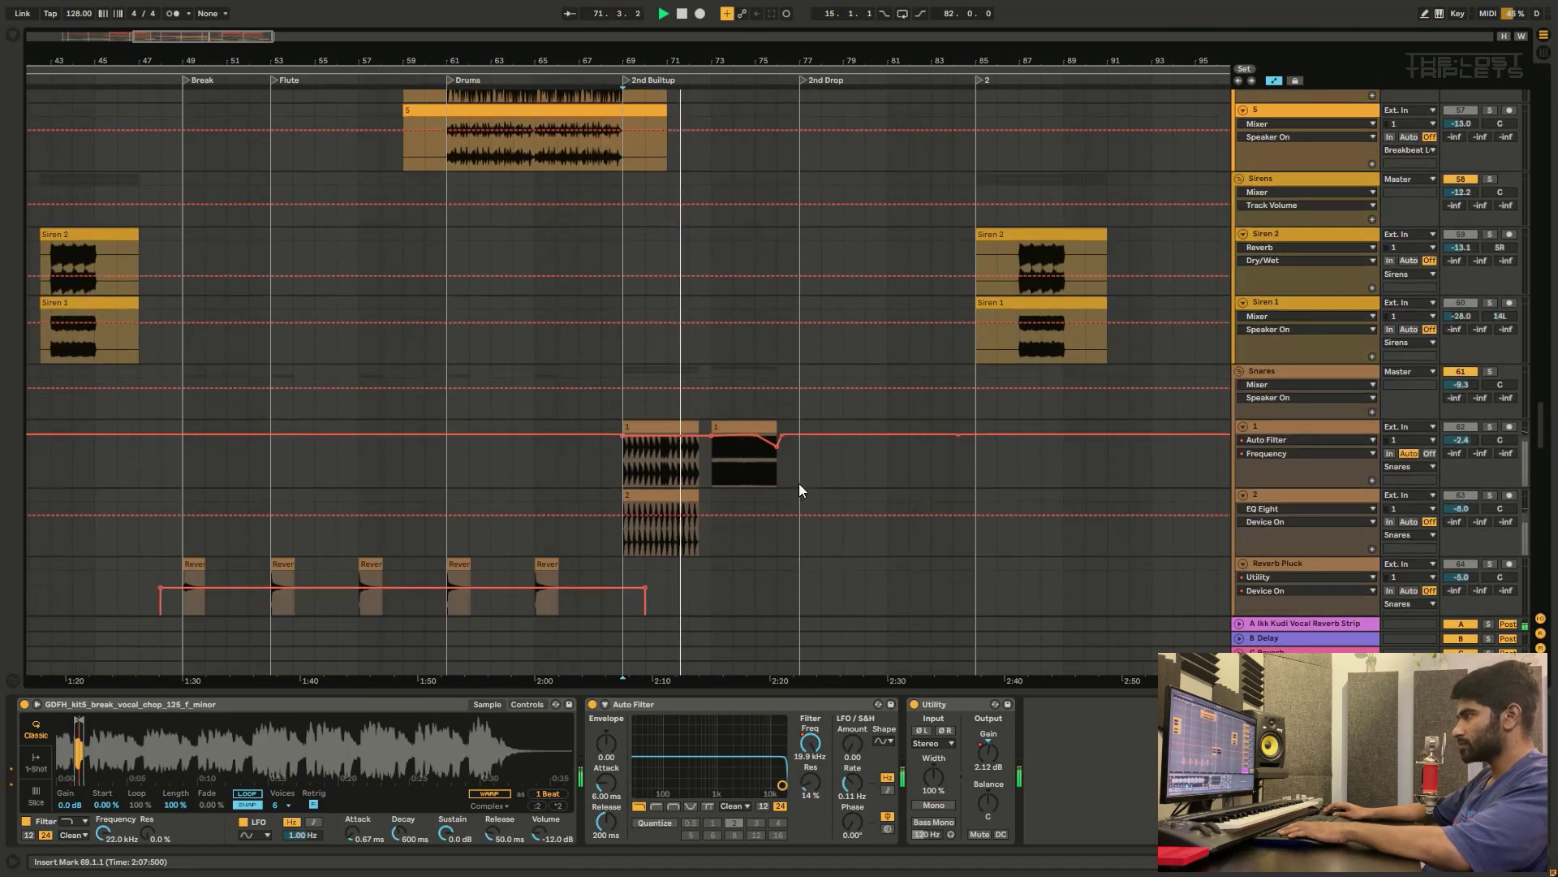
pyautogui.scroll(-4, 799, 485)
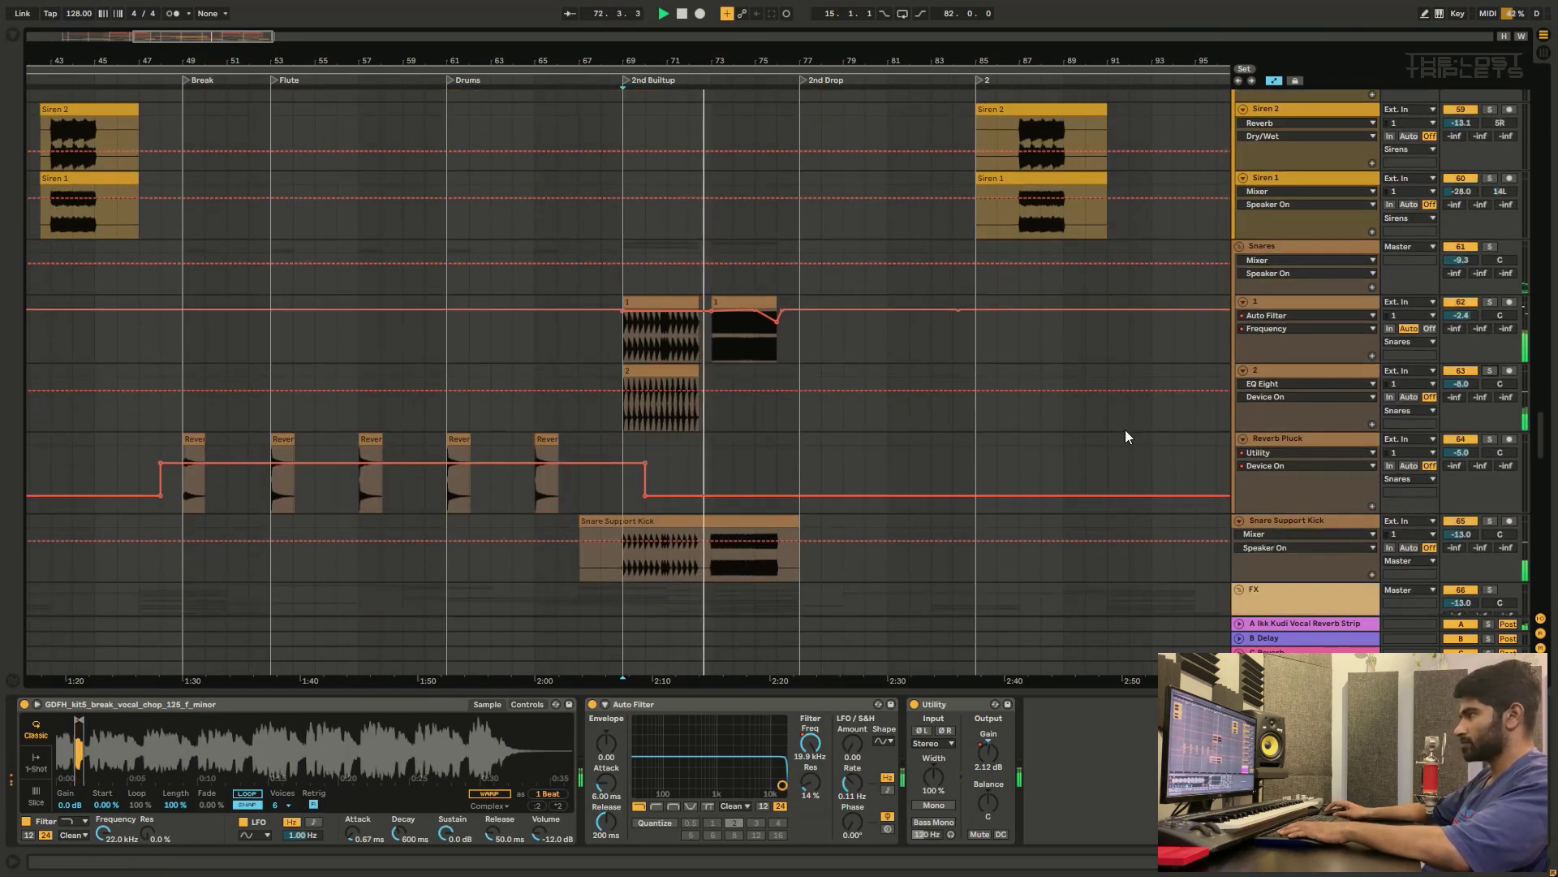
pyautogui.click(624, 344)
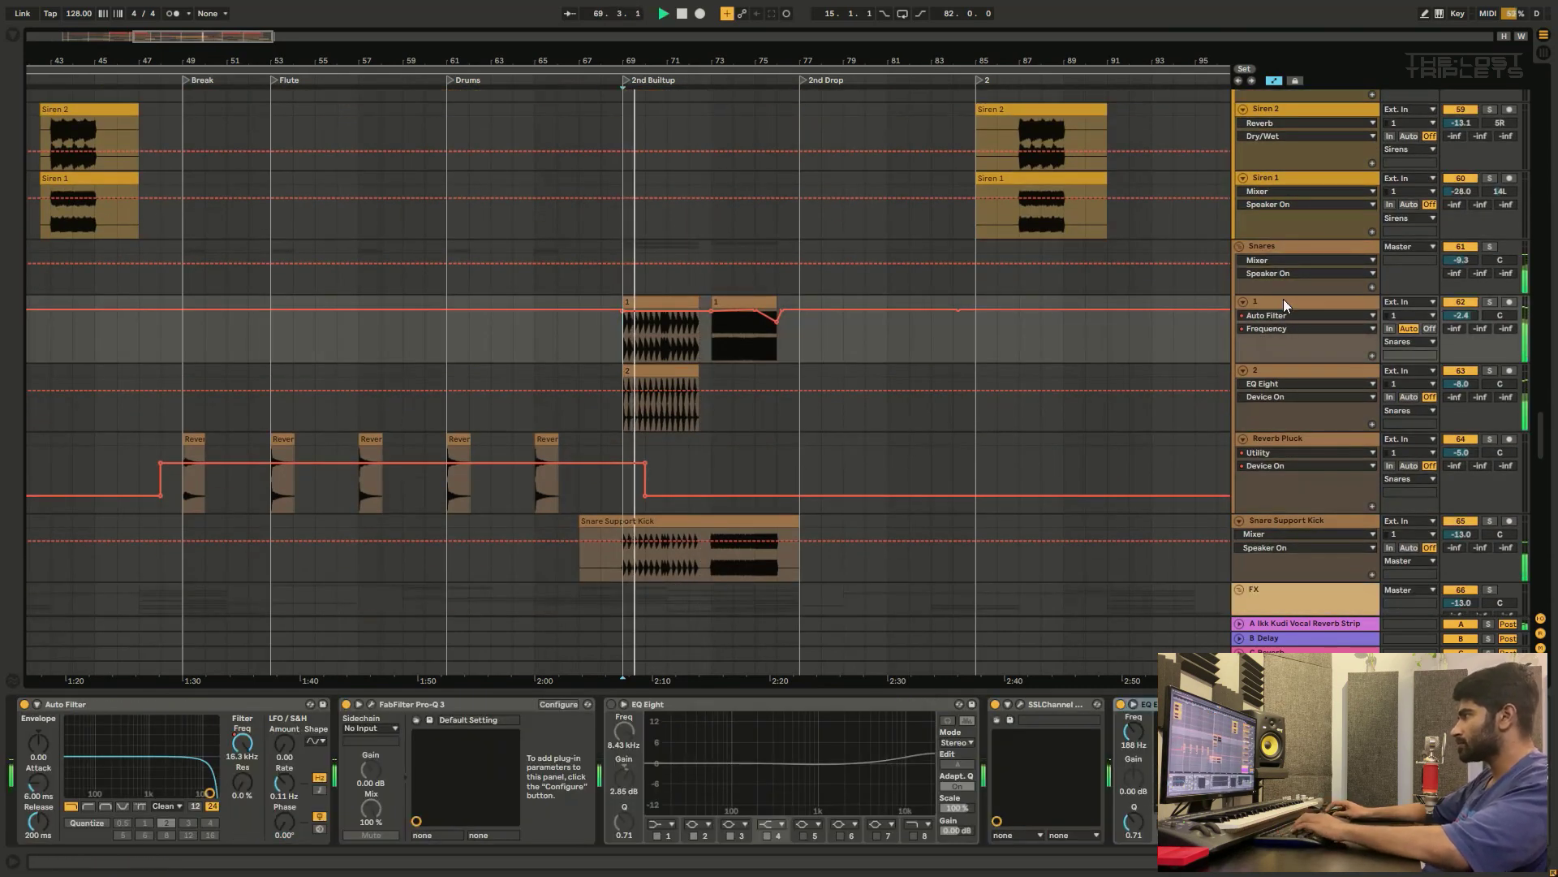
# Step: Examine the sweep, sub drop and fill layers during playback, and display the Vocal Fill track's sampler and Reverb chain
pyautogui.scroll(-9, 895, 353)
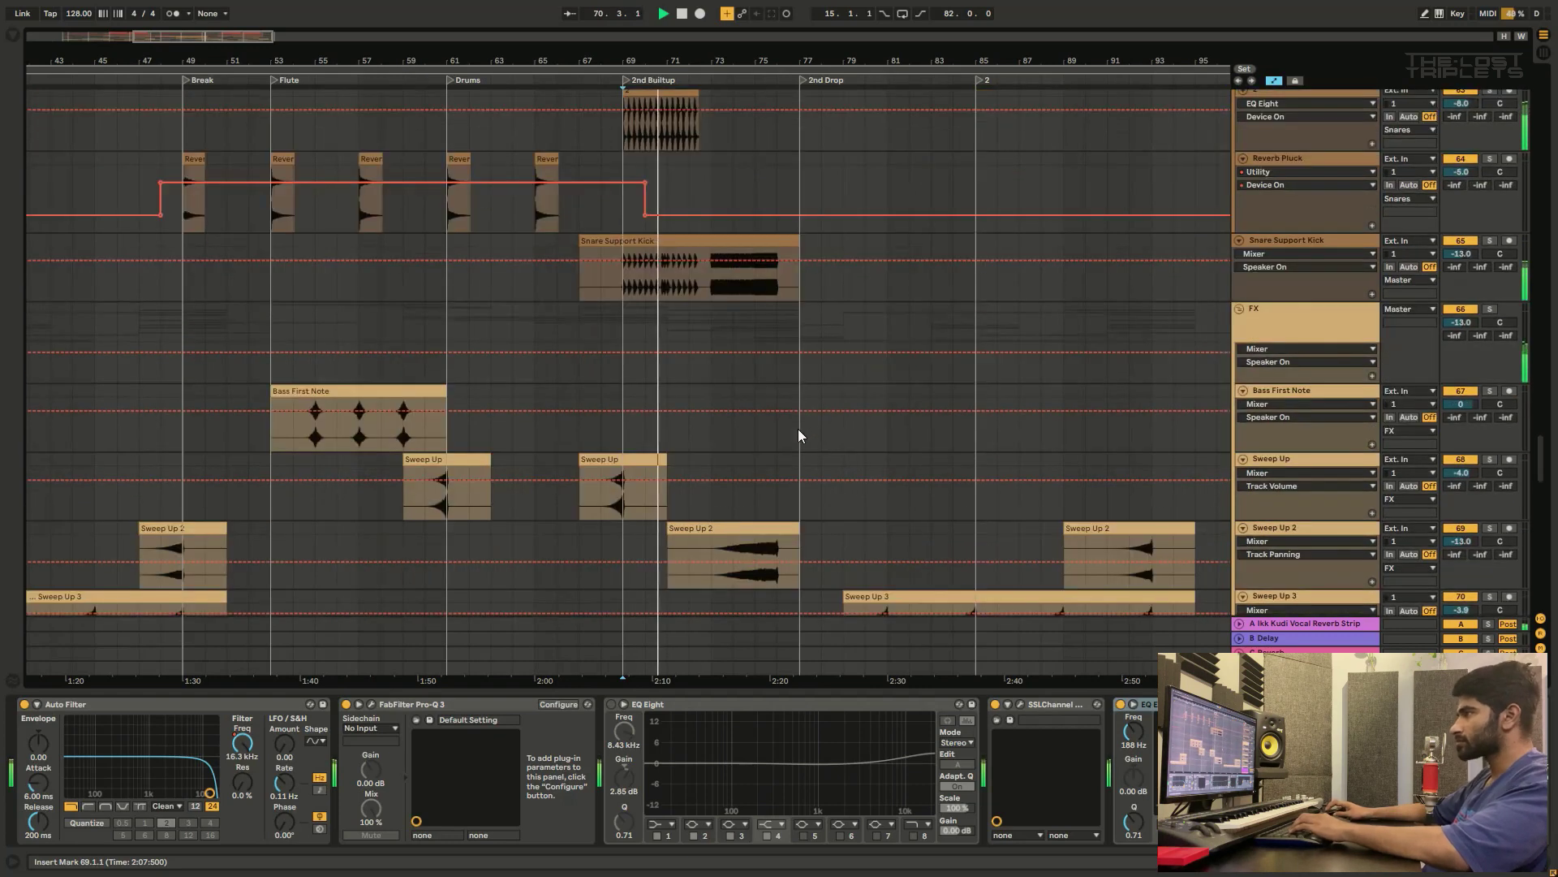
pyautogui.scroll(-14, 795, 427)
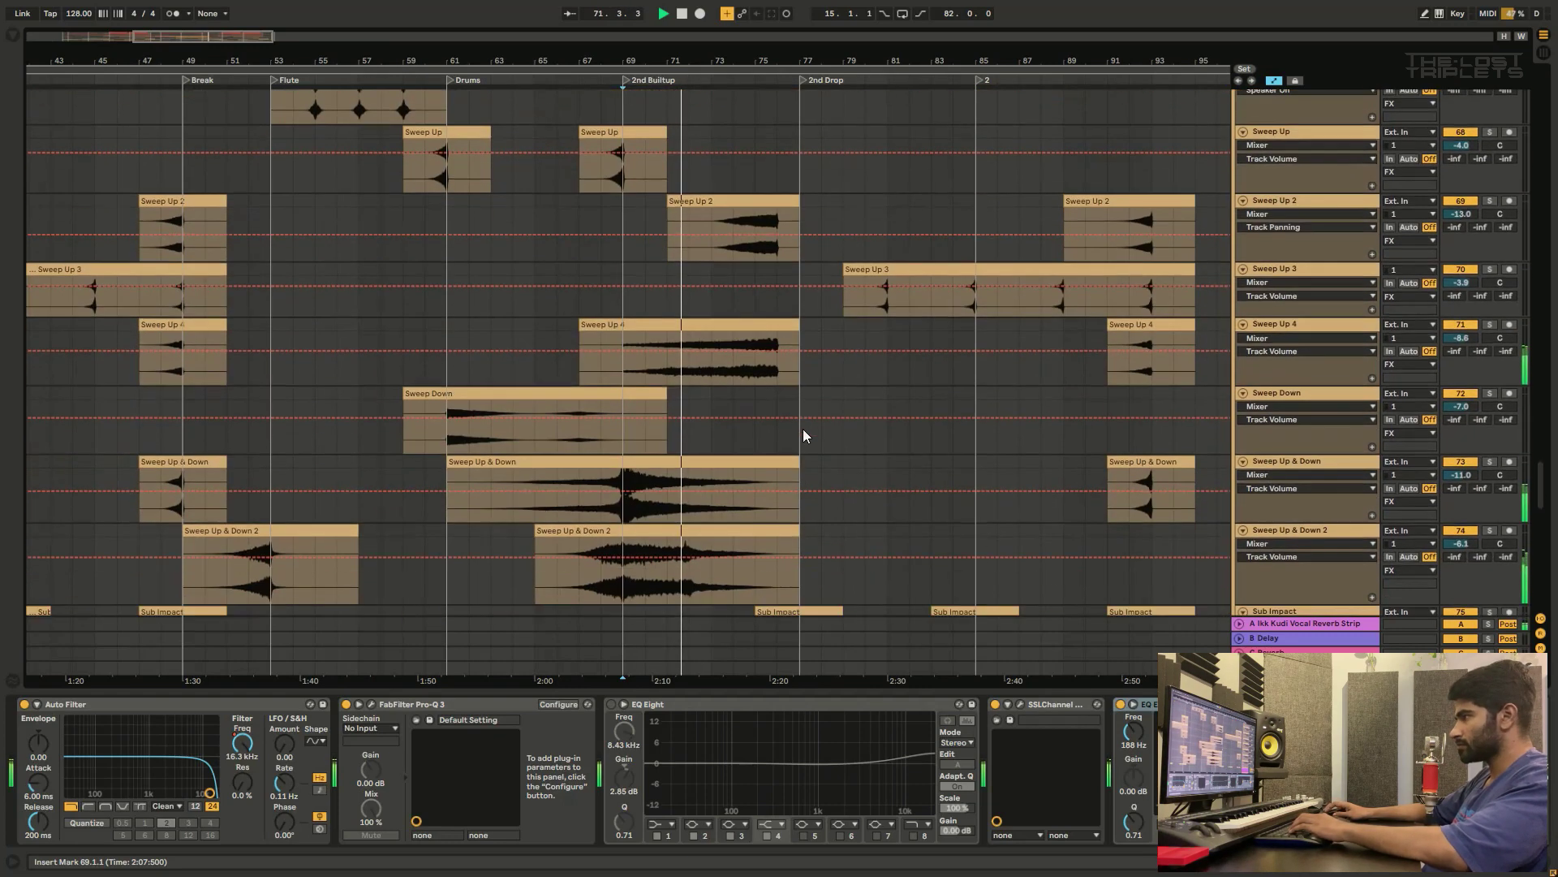
pyautogui.scroll(-12, 798, 439)
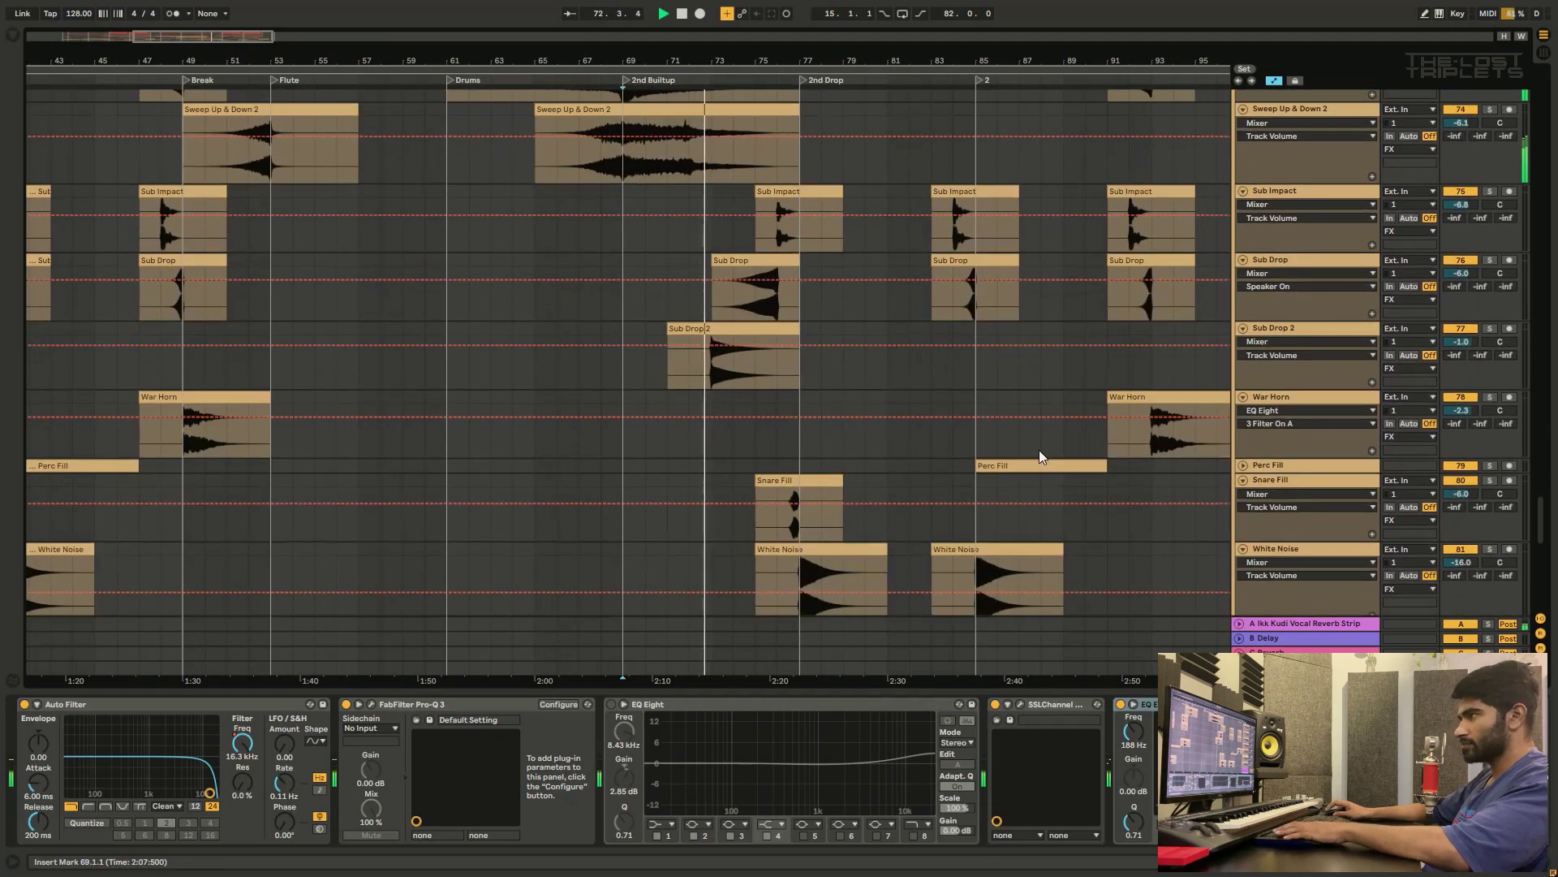
pyautogui.scroll(-8, 908, 467)
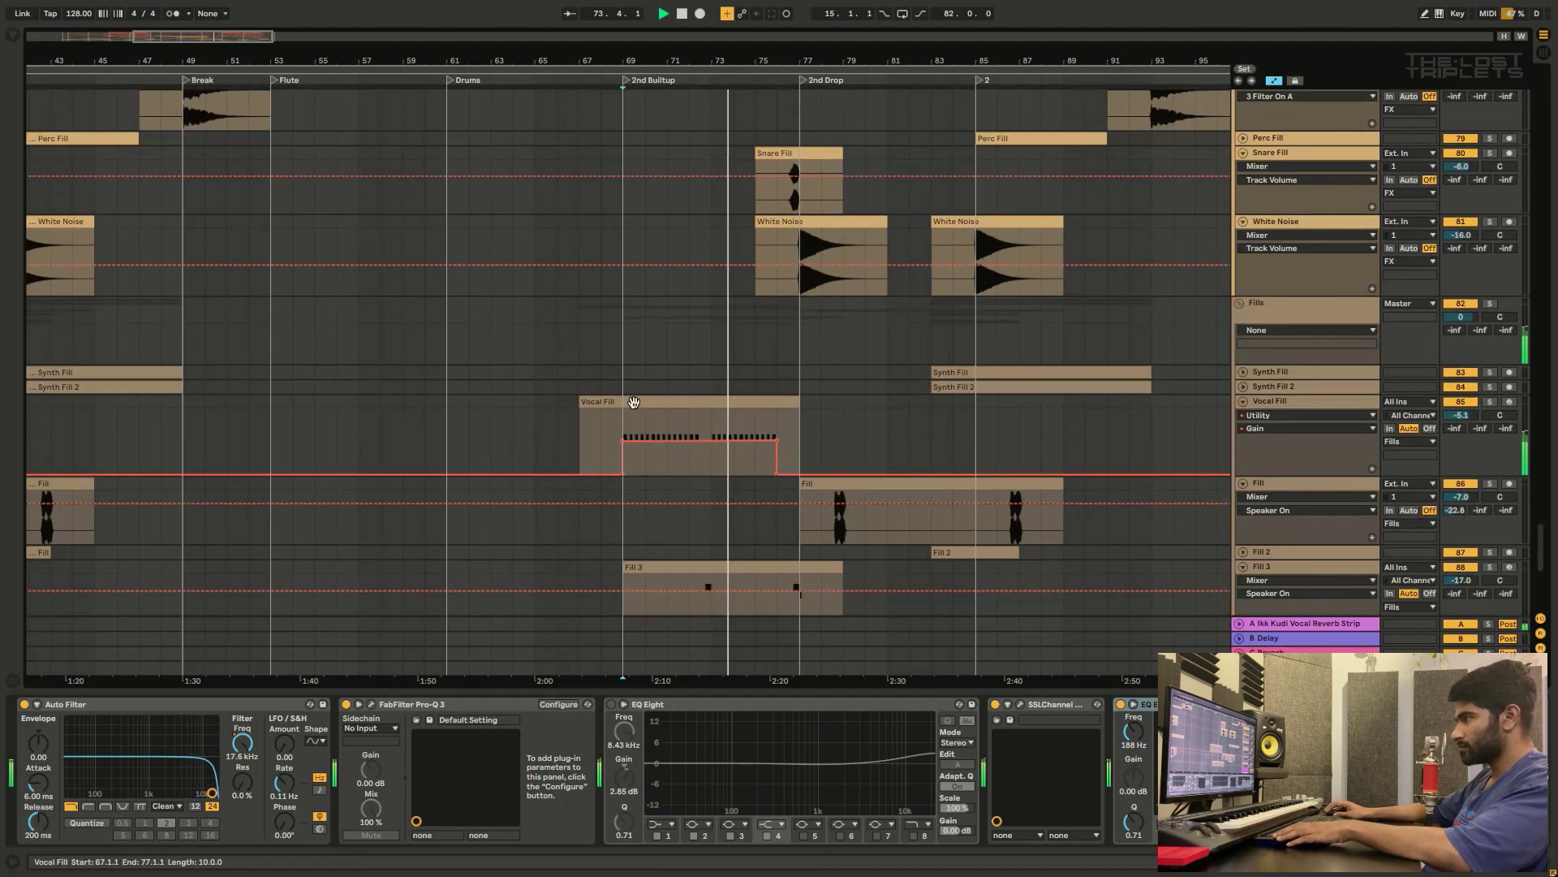
pyautogui.click(837, 423)
# Step: Place the insert marker at bar 77, the 2nd Drop, on the Brass Shot track with its sampler and effects displayed
pyautogui.scroll(-12, 740, 445)
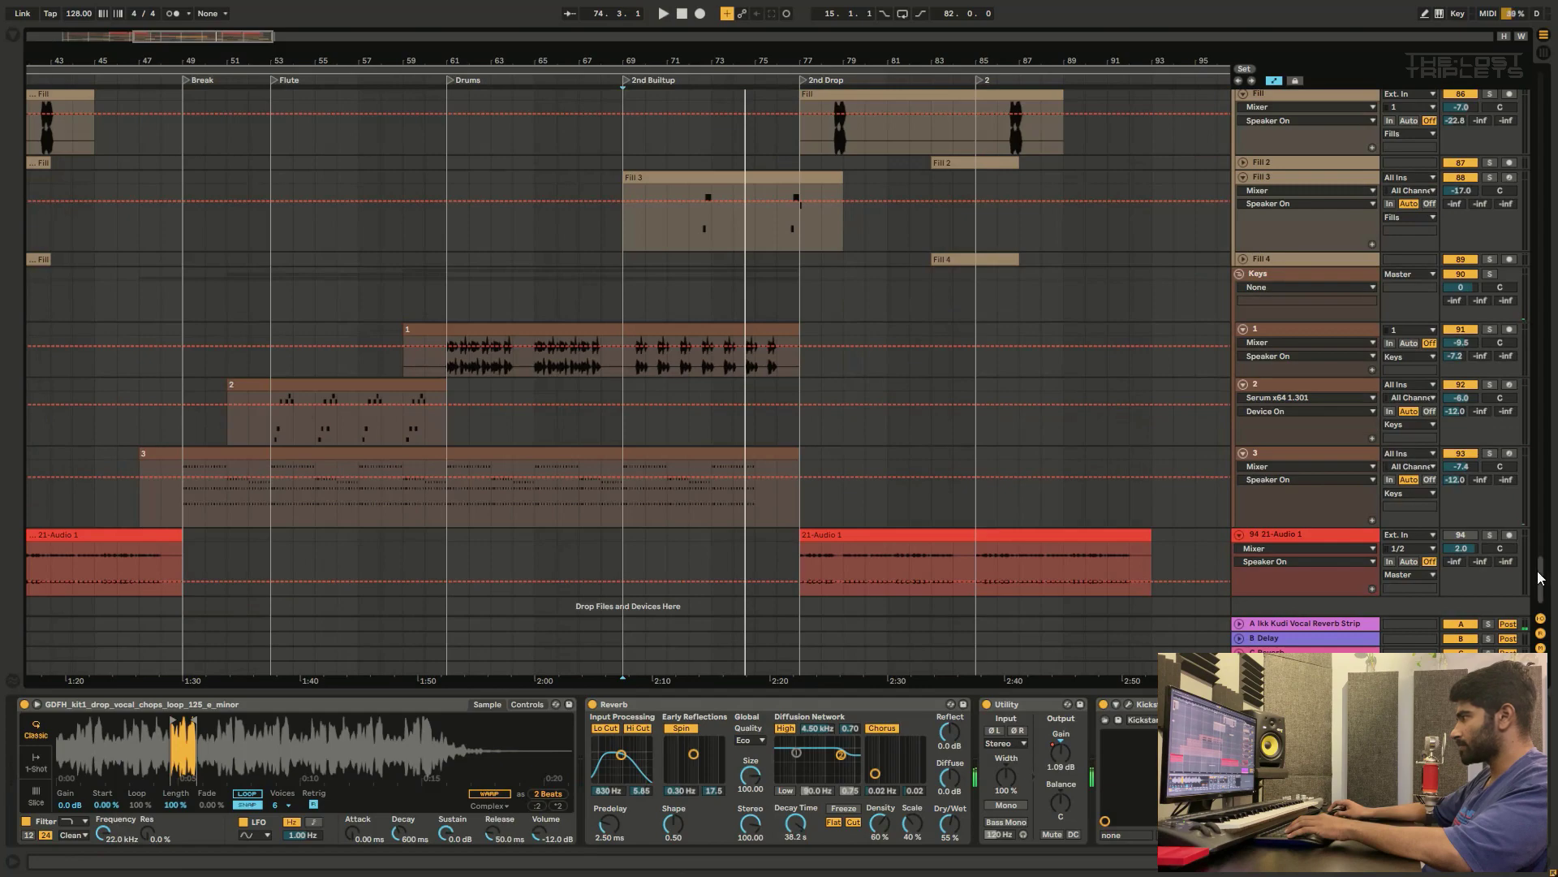
pyautogui.moveTo(1539, 578); pyautogui.dragTo(1534, 447)
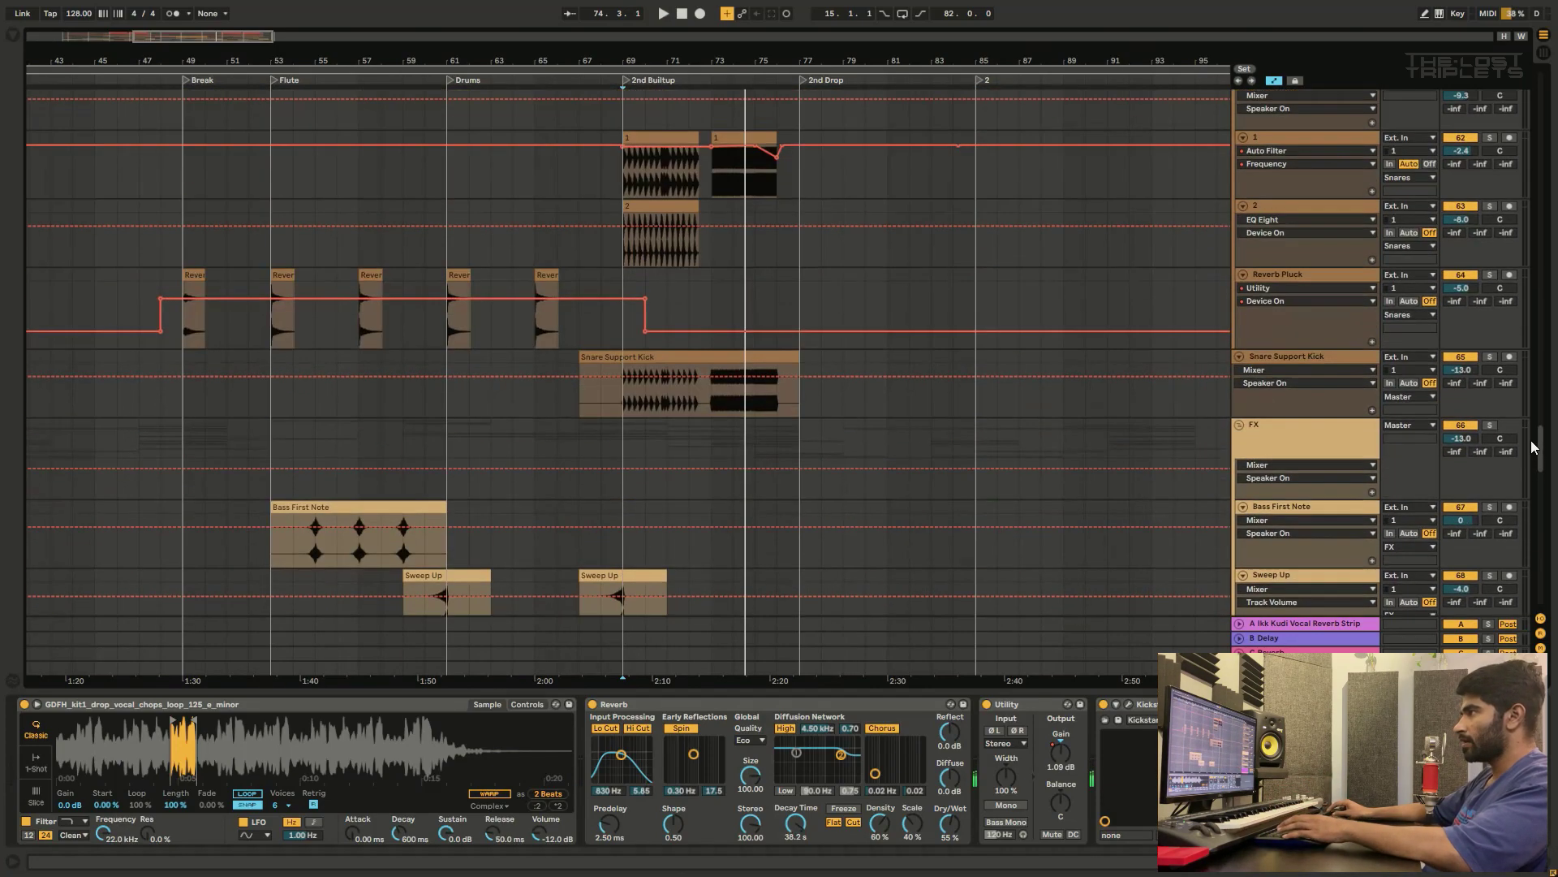
pyautogui.hscroll(-5, 914, 198)
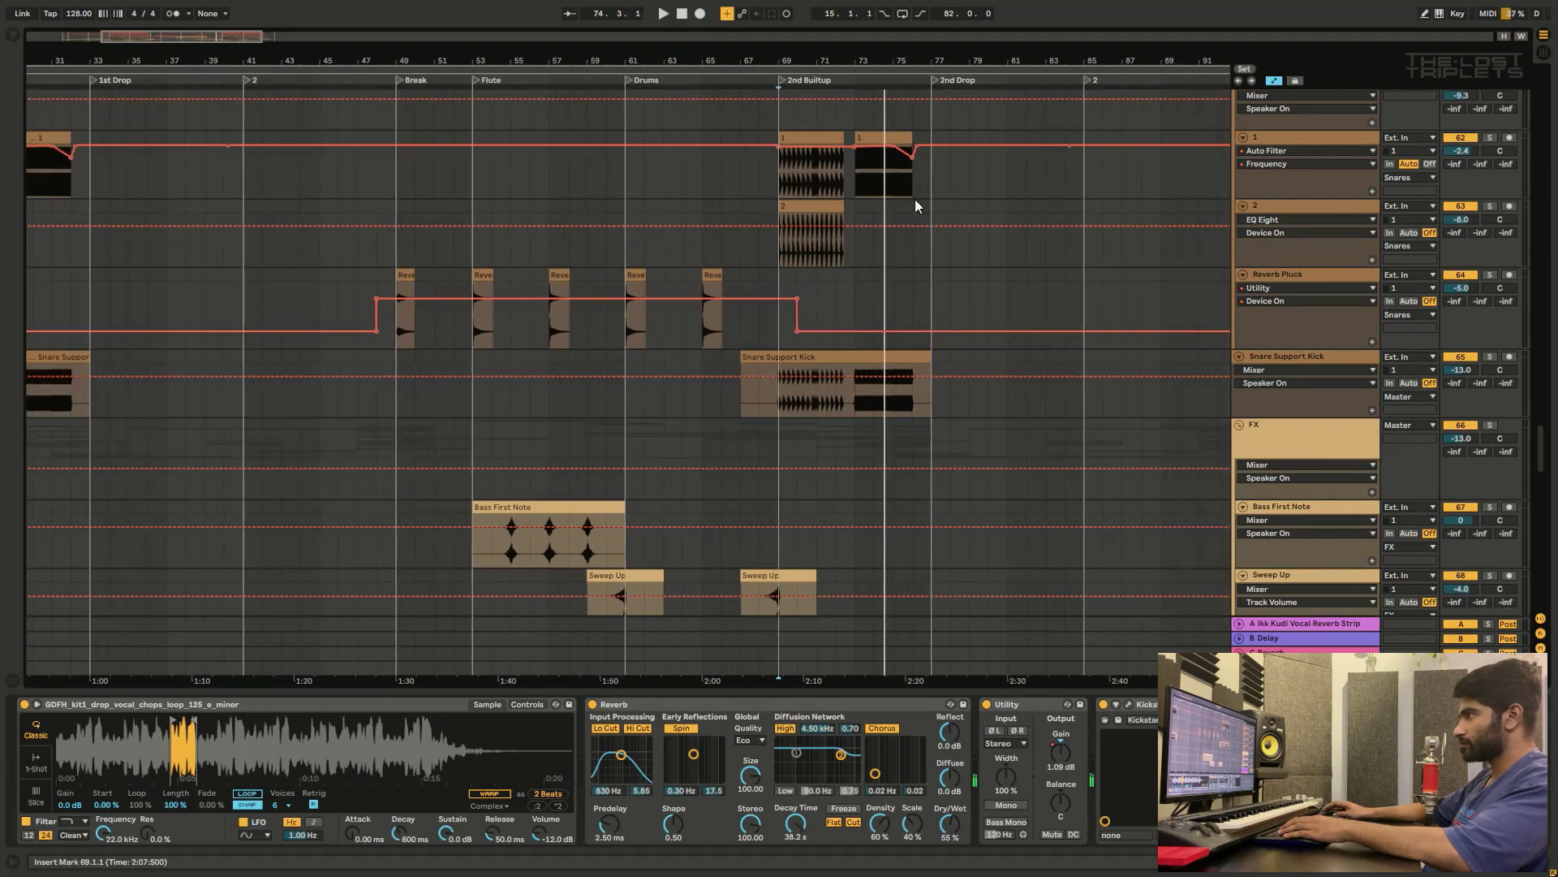
pyautogui.scroll(8, 932, 216)
pyautogui.scroll(10, 931, 214)
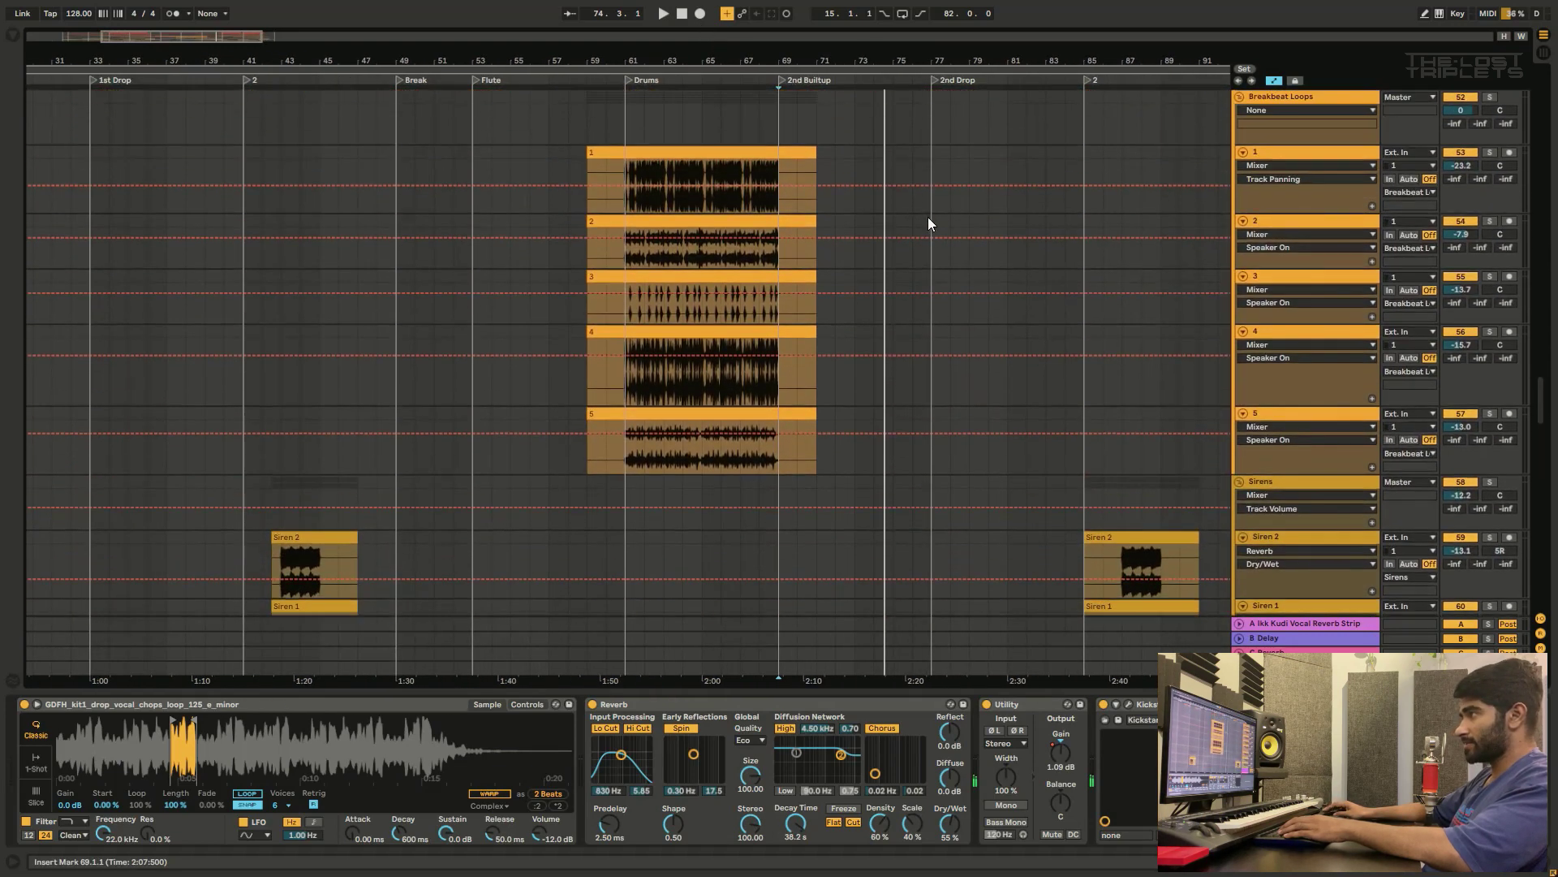
pyautogui.press('space')
pyautogui.click(777, 165)
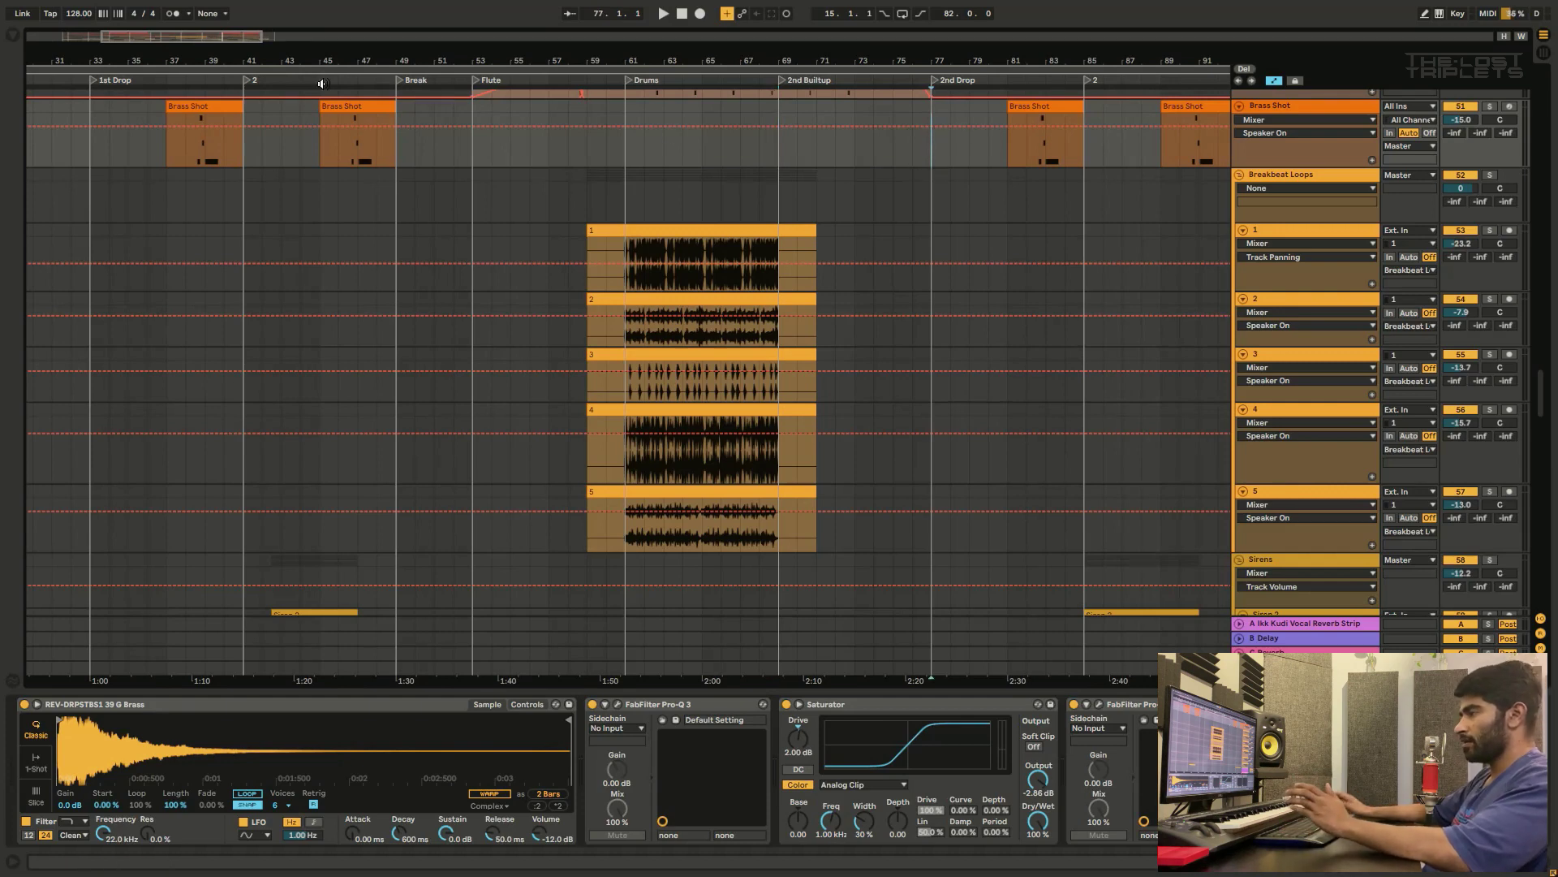
pyautogui.scroll(10, 513, 97)
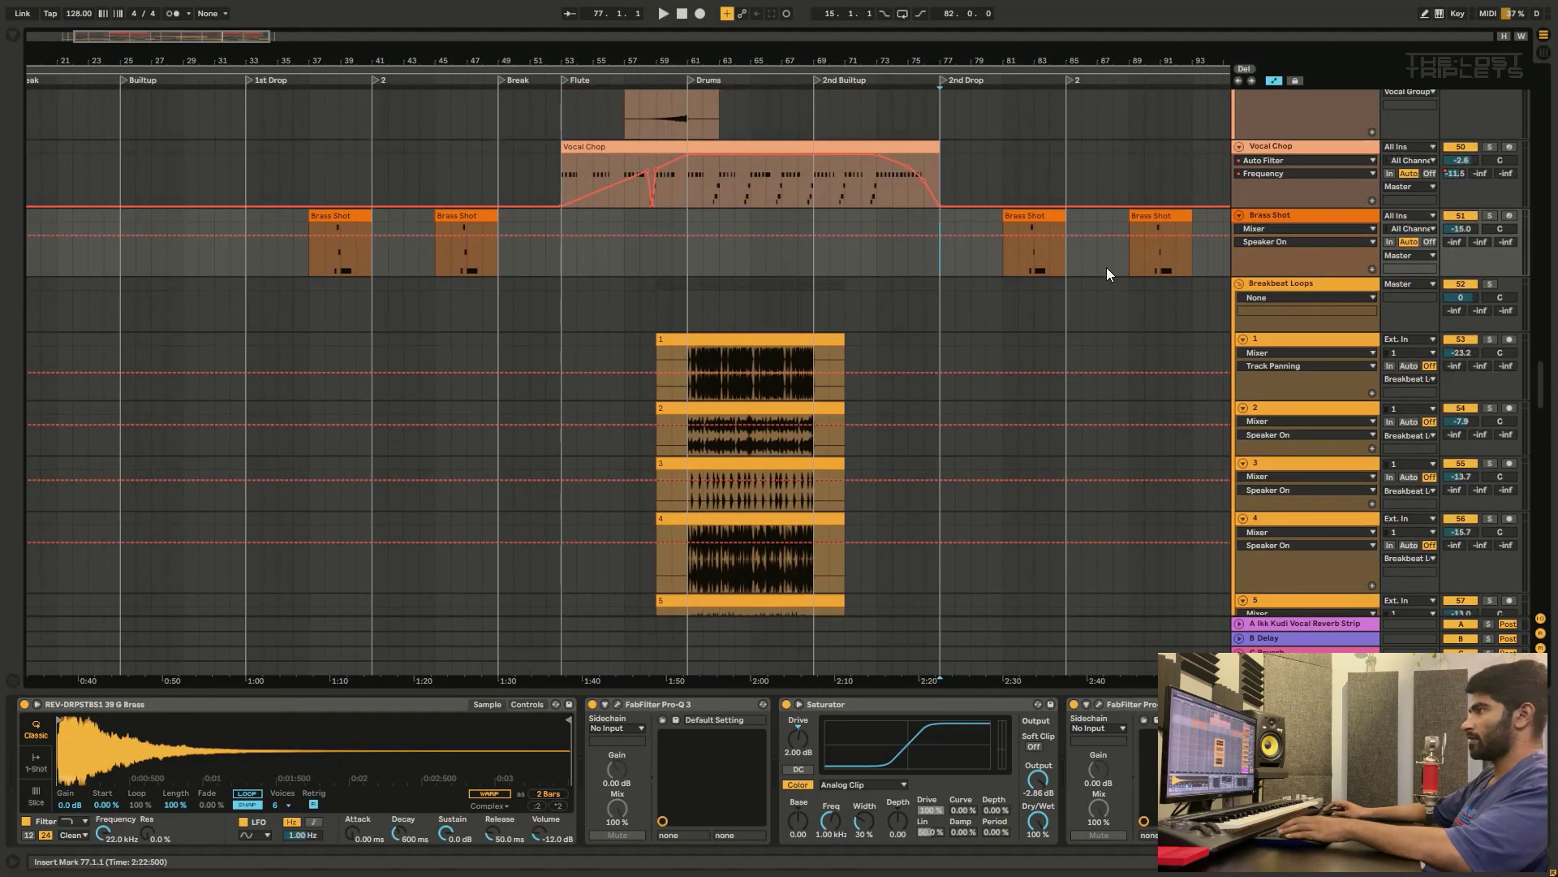